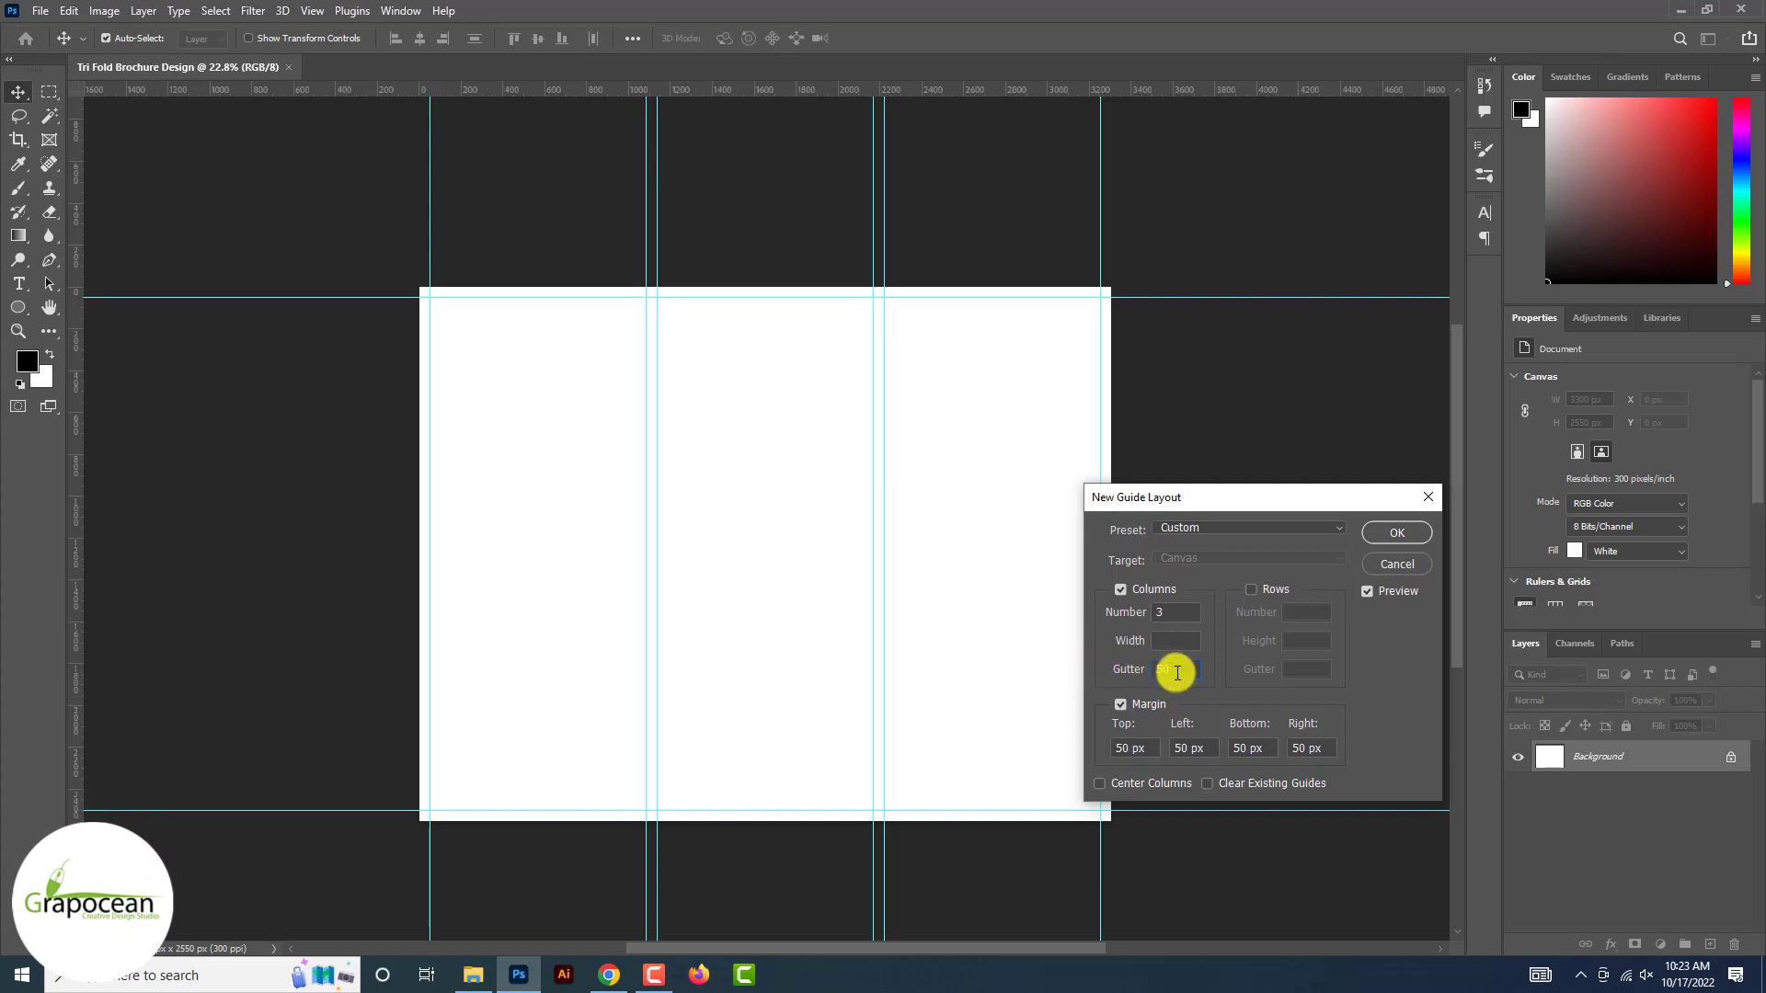
# - Set the gutter of the three-column guide layout to 25 px and apply it
pyautogui.write('25')
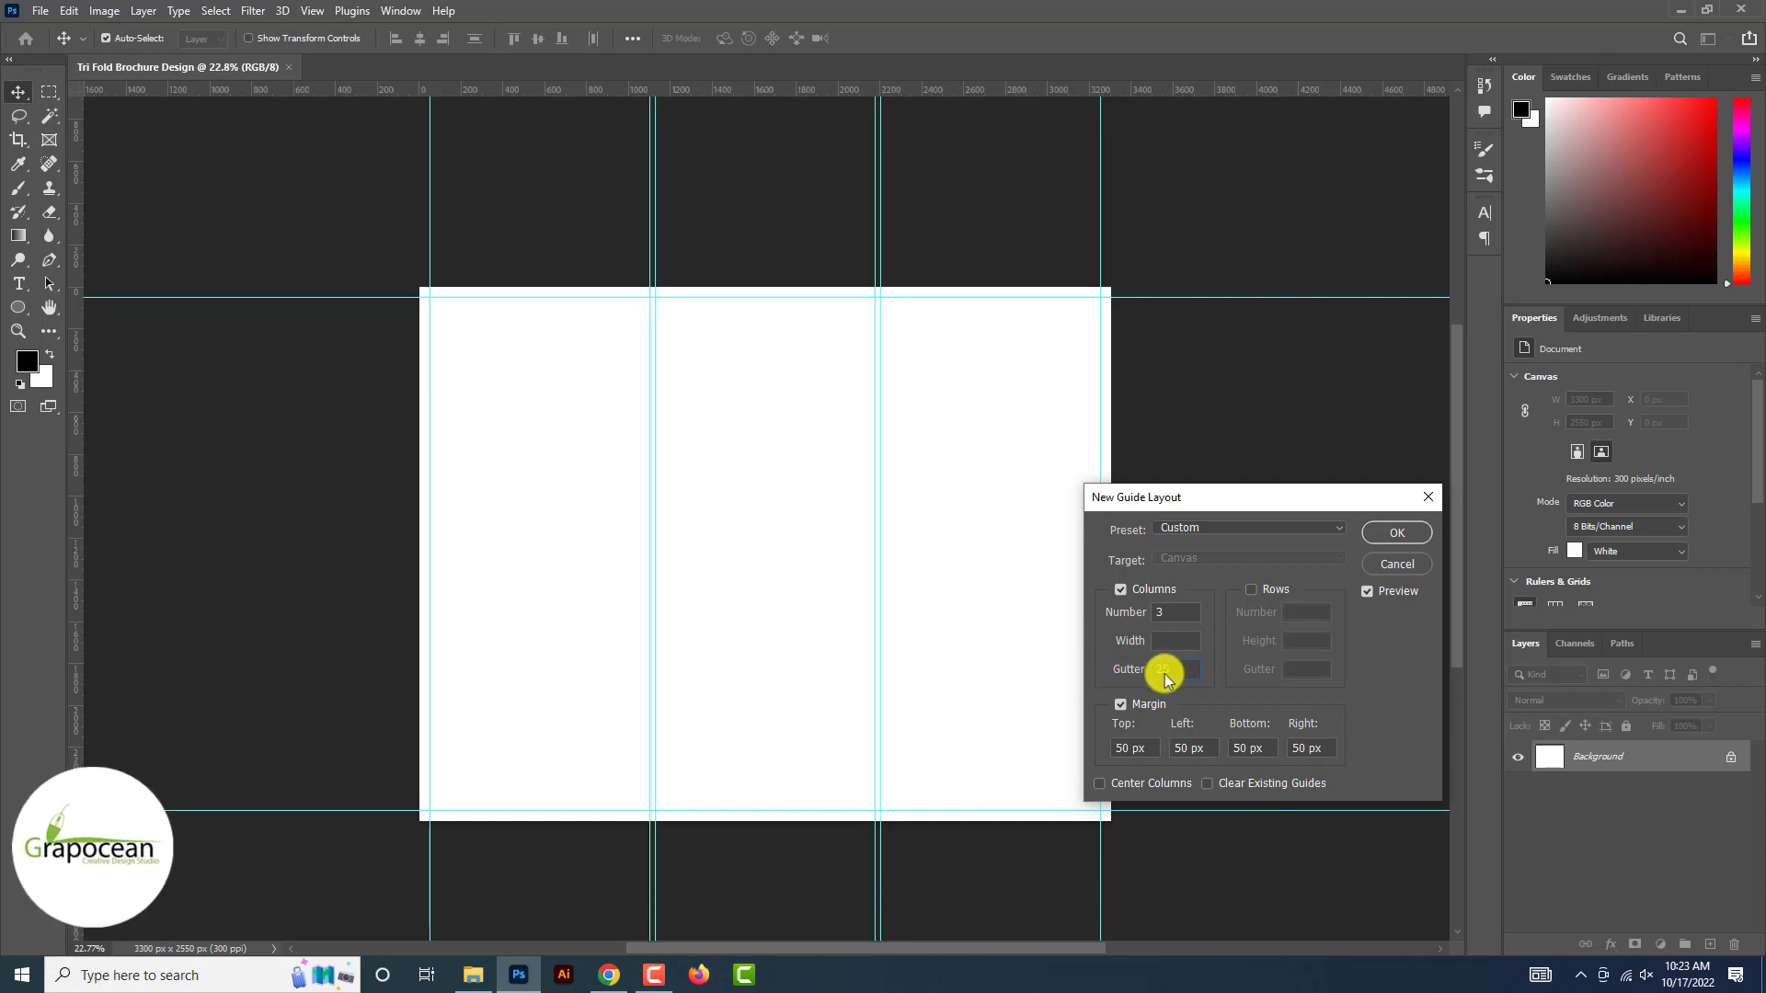
pyautogui.click(1400, 537)
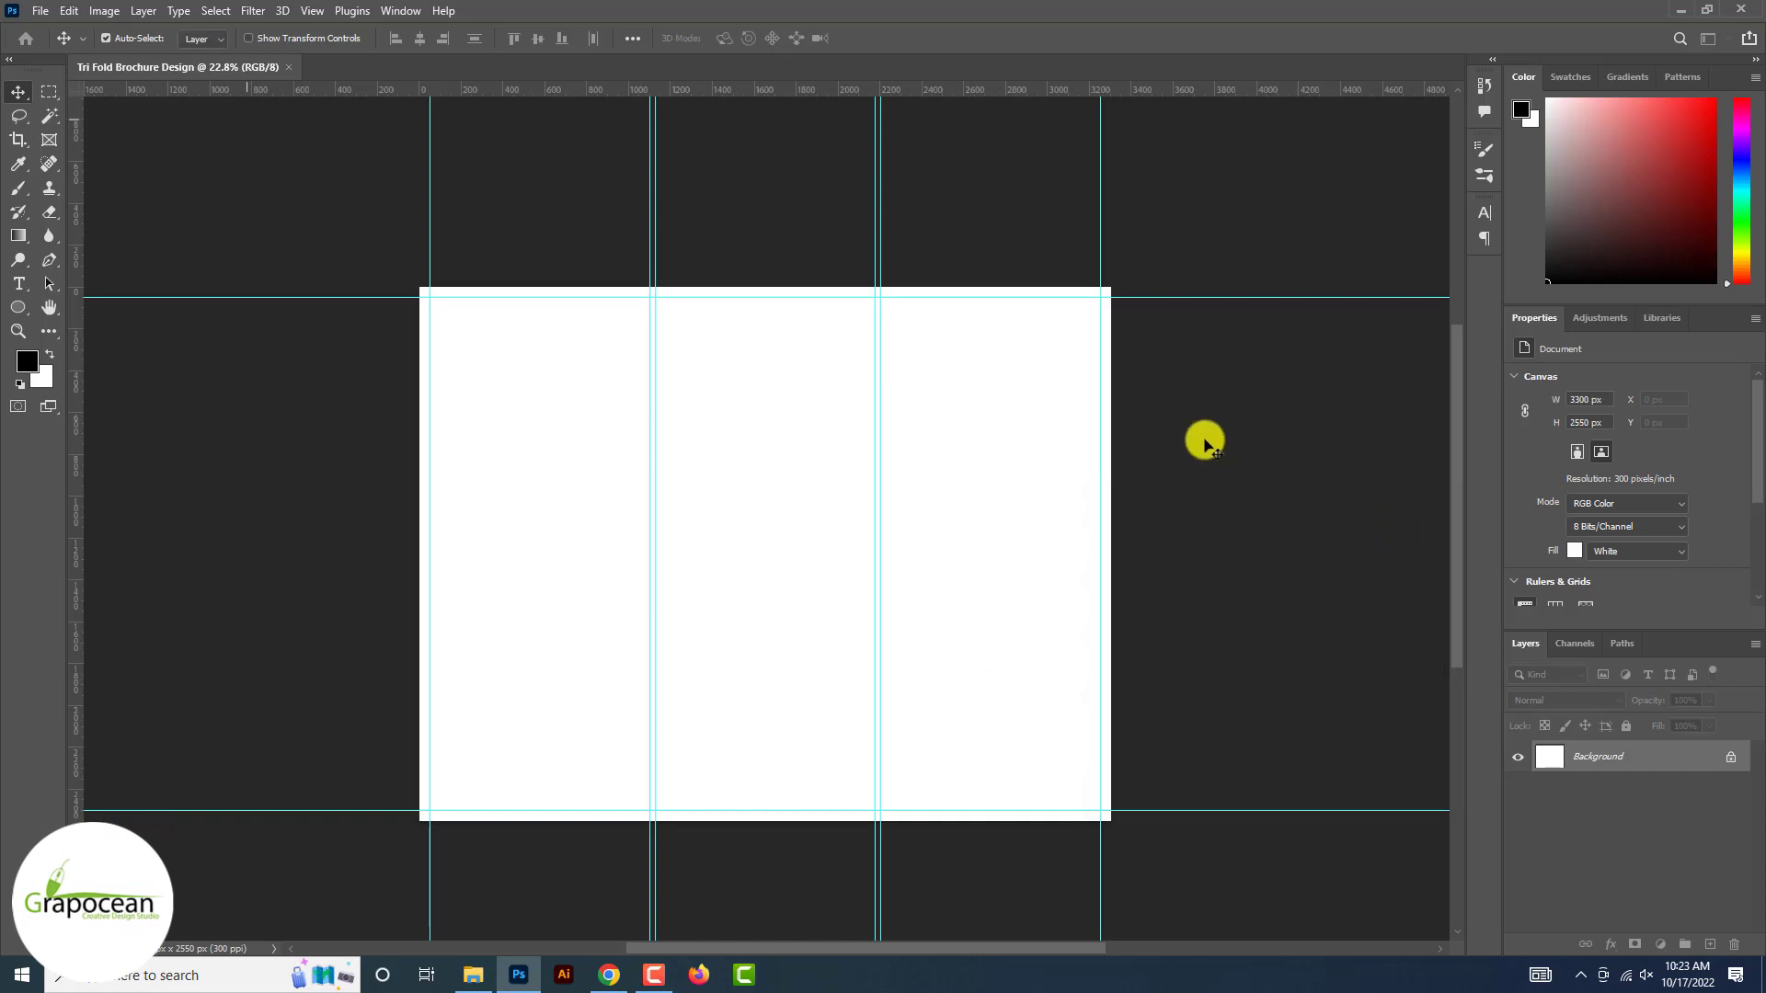
# - Start a second guide layout with 0 columns and set its top and left margins to 25 px
pyautogui.click(311, 11)
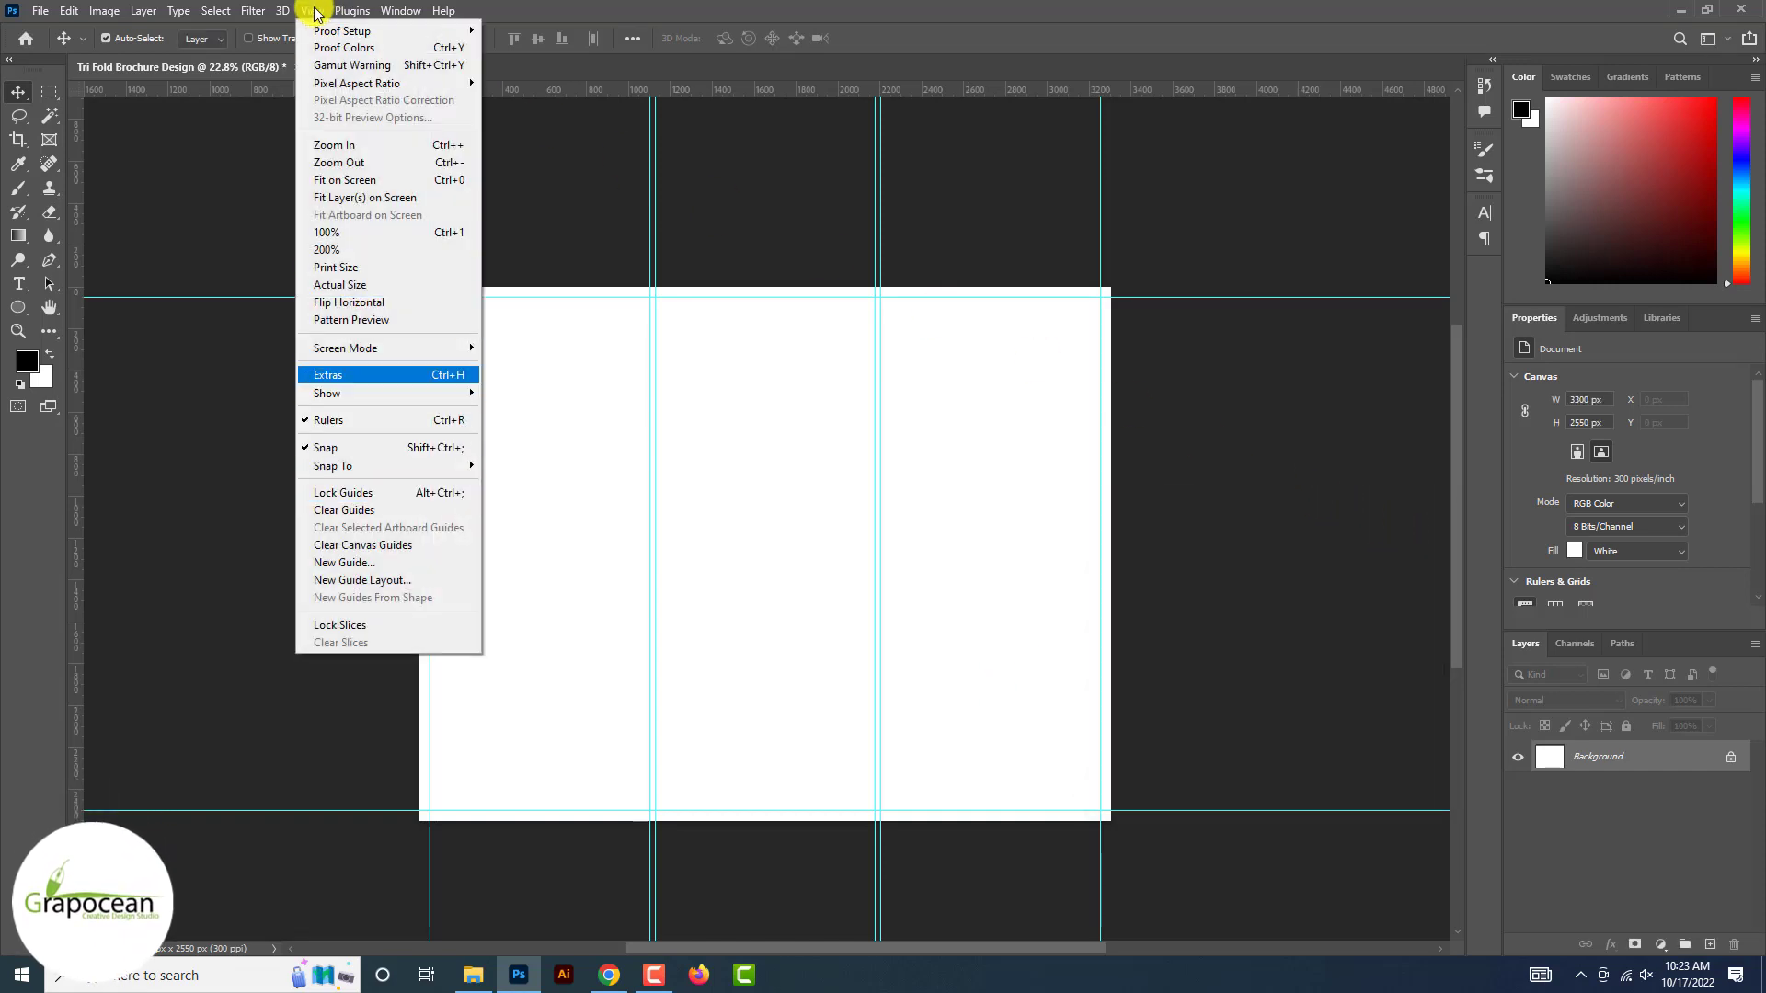
pyautogui.click(406, 579)
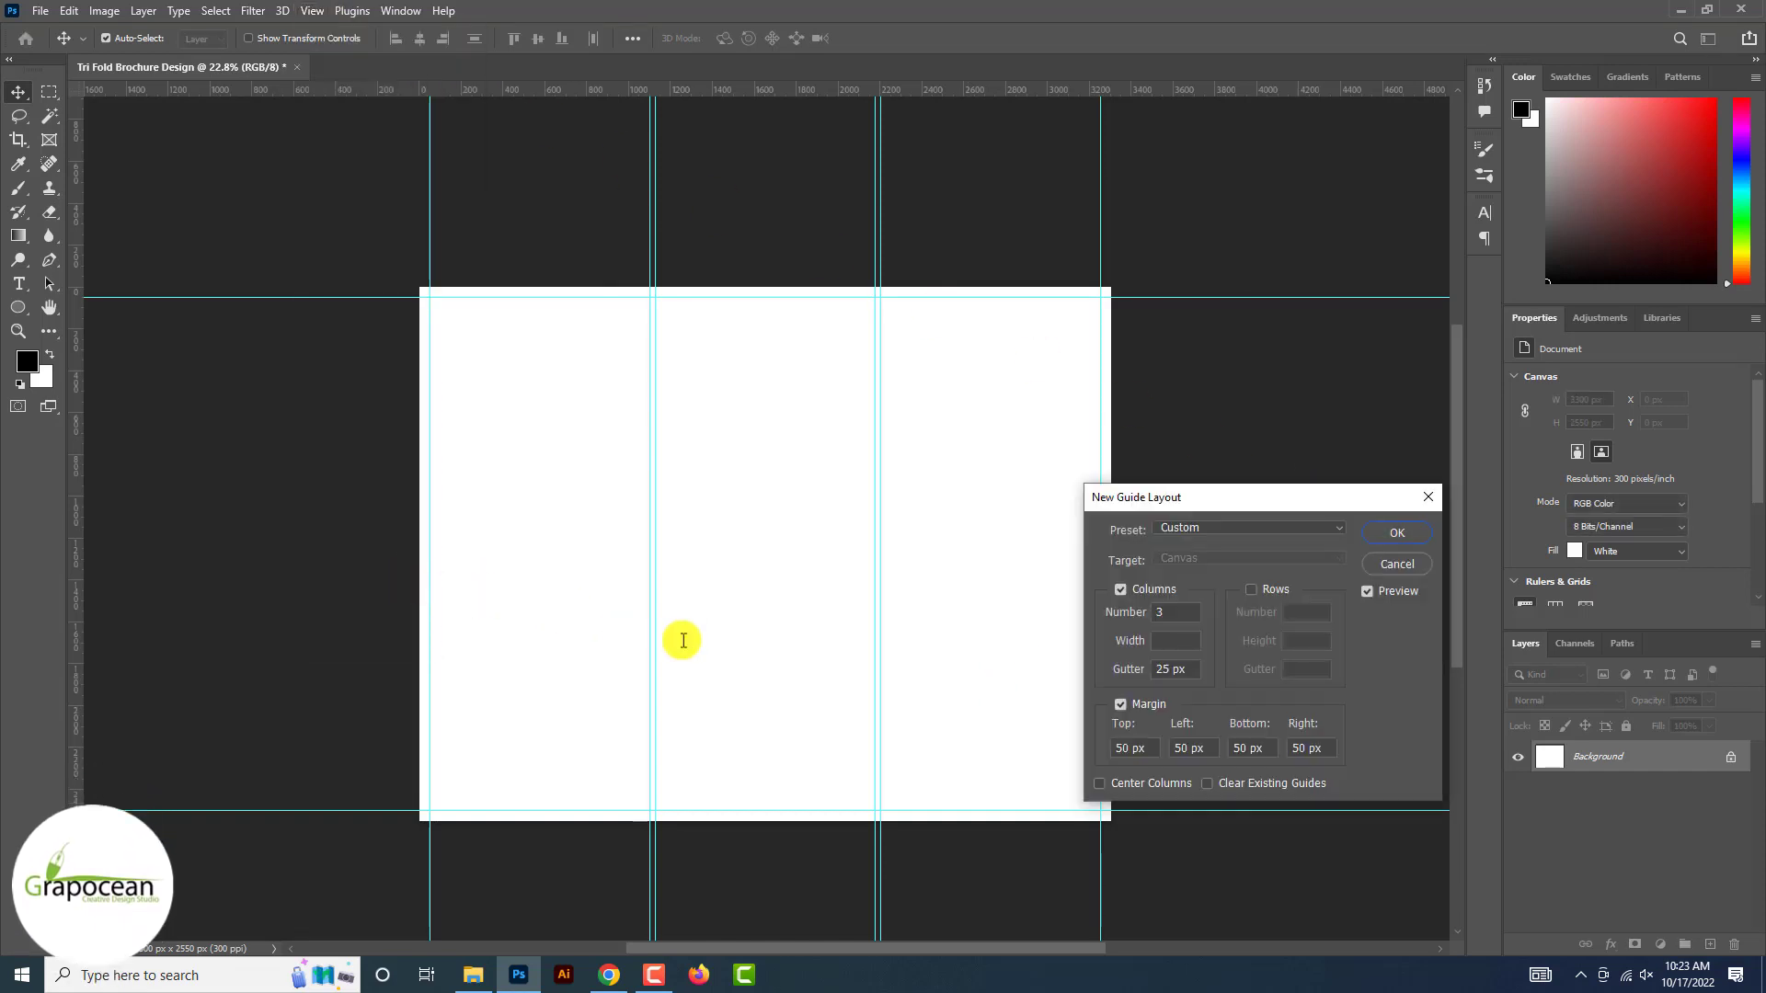
pyautogui.doubleClick(1139, 747)
pyautogui.write('25')
pyautogui.moveTo(1187, 613); pyautogui.dragTo(1107, 629)
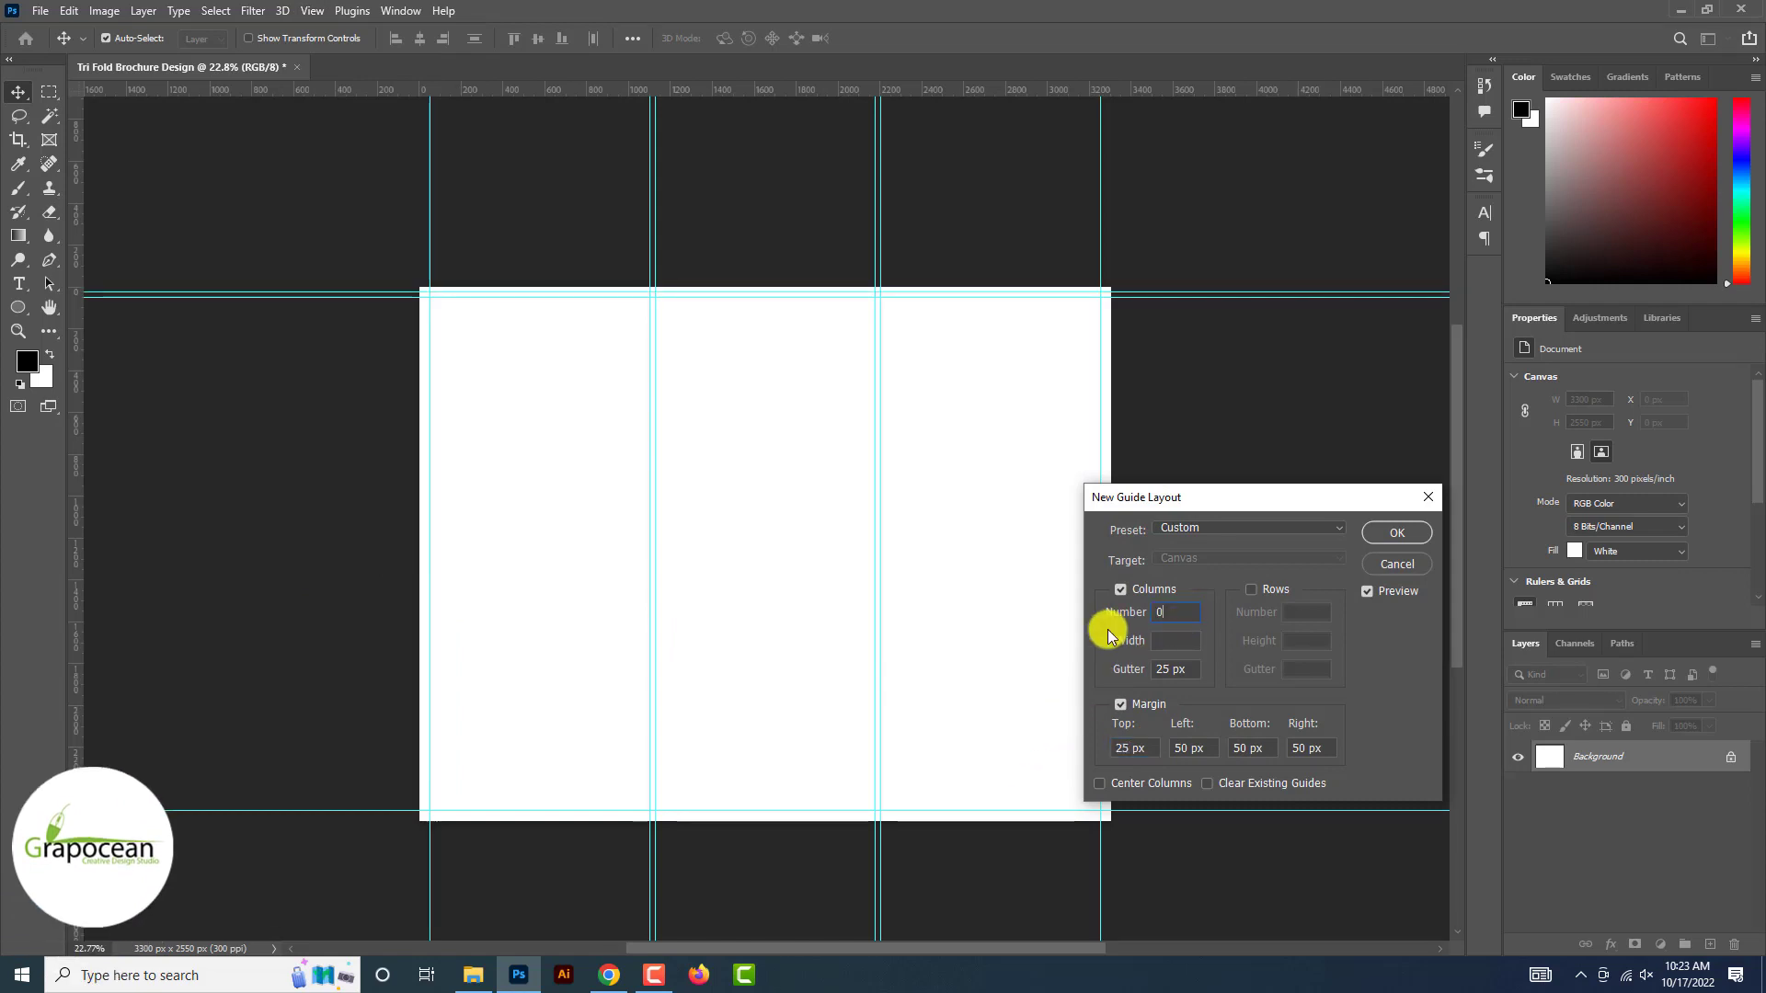
pyautogui.write('0')
pyautogui.moveTo(1203, 747); pyautogui.dragTo(1144, 750)
pyautogui.write('25')
pyautogui.press('Tab')
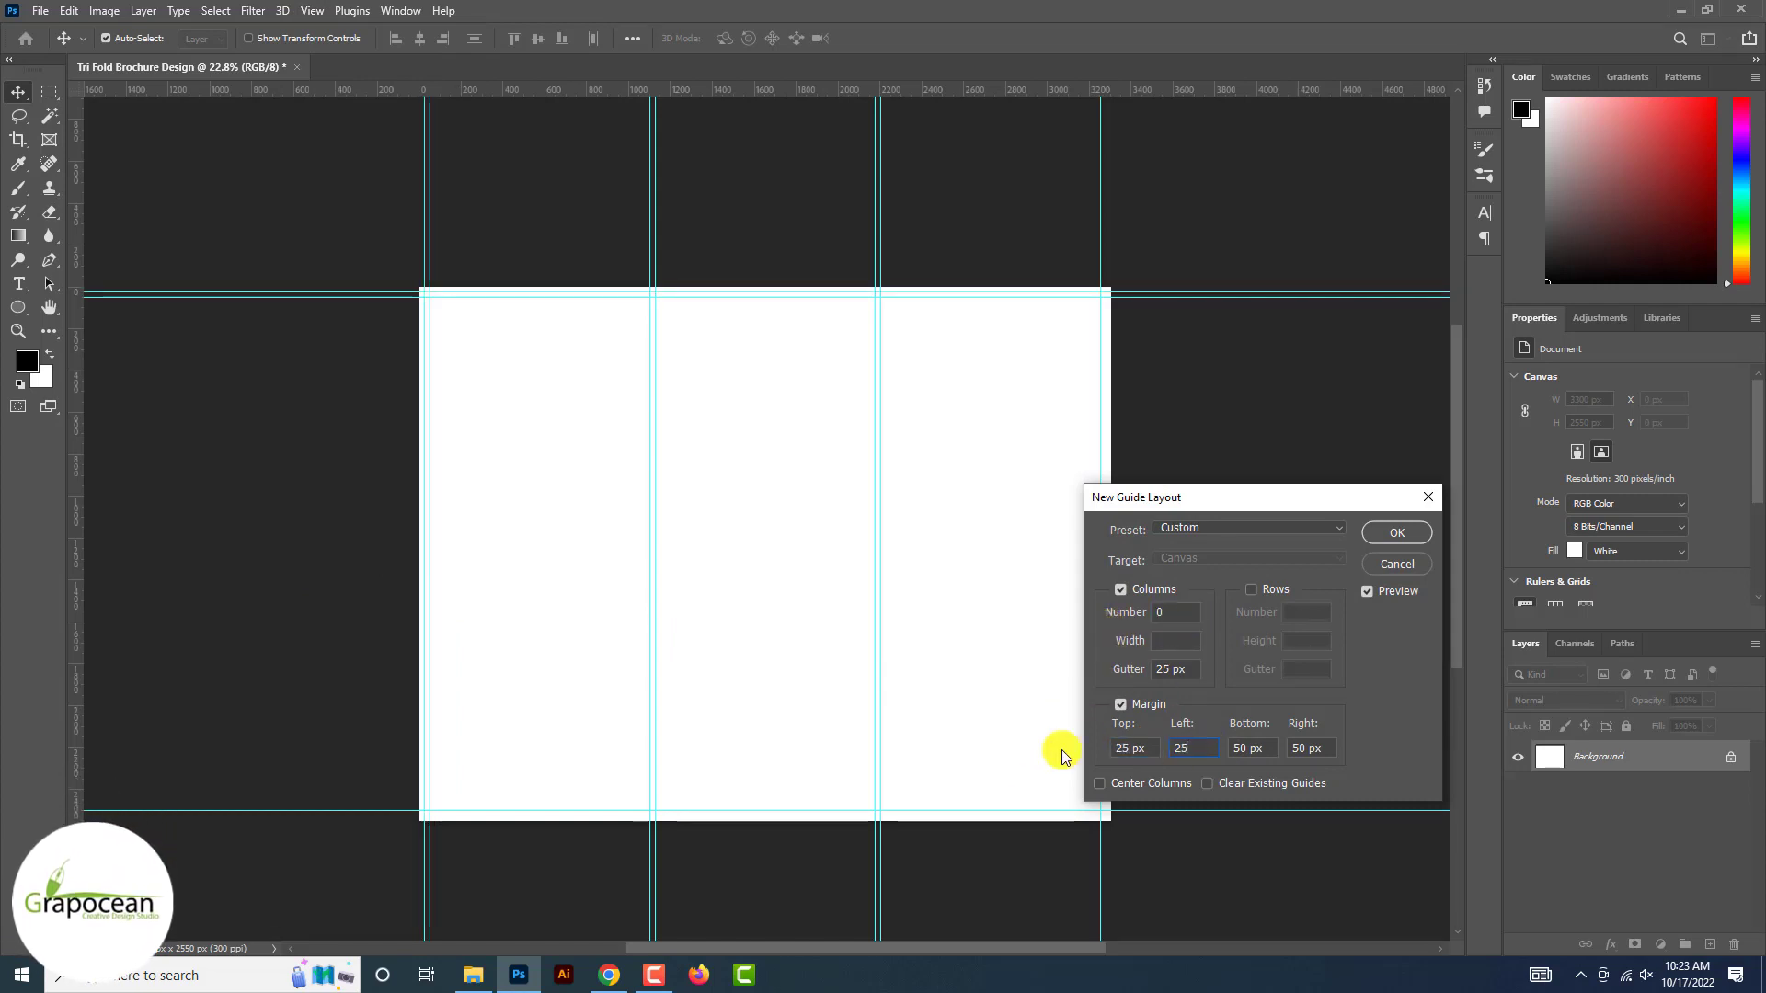
# - Set the bottom and right margins to 25 px and apply the guide layout
pyautogui.write('285')
pyautogui.press('BackSpace')
pyautogui.press('BackSpace')
pyautogui.write('5')
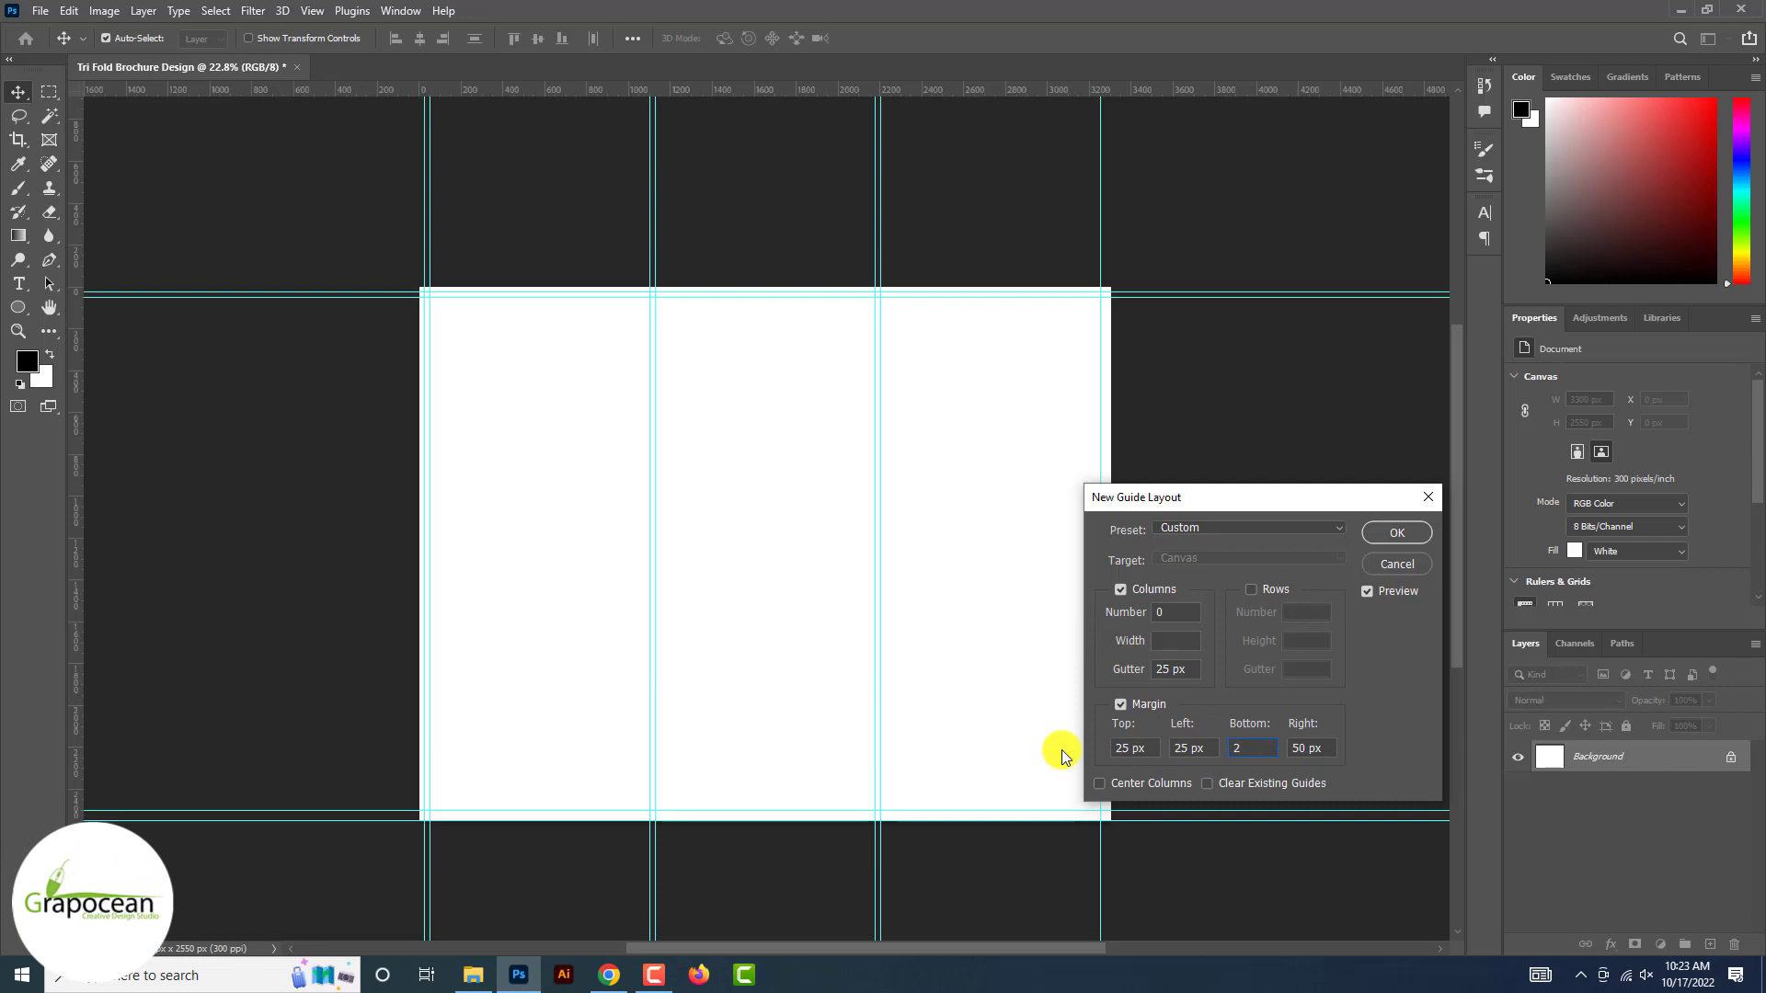
pyautogui.press('Tab')
pyautogui.write('25')
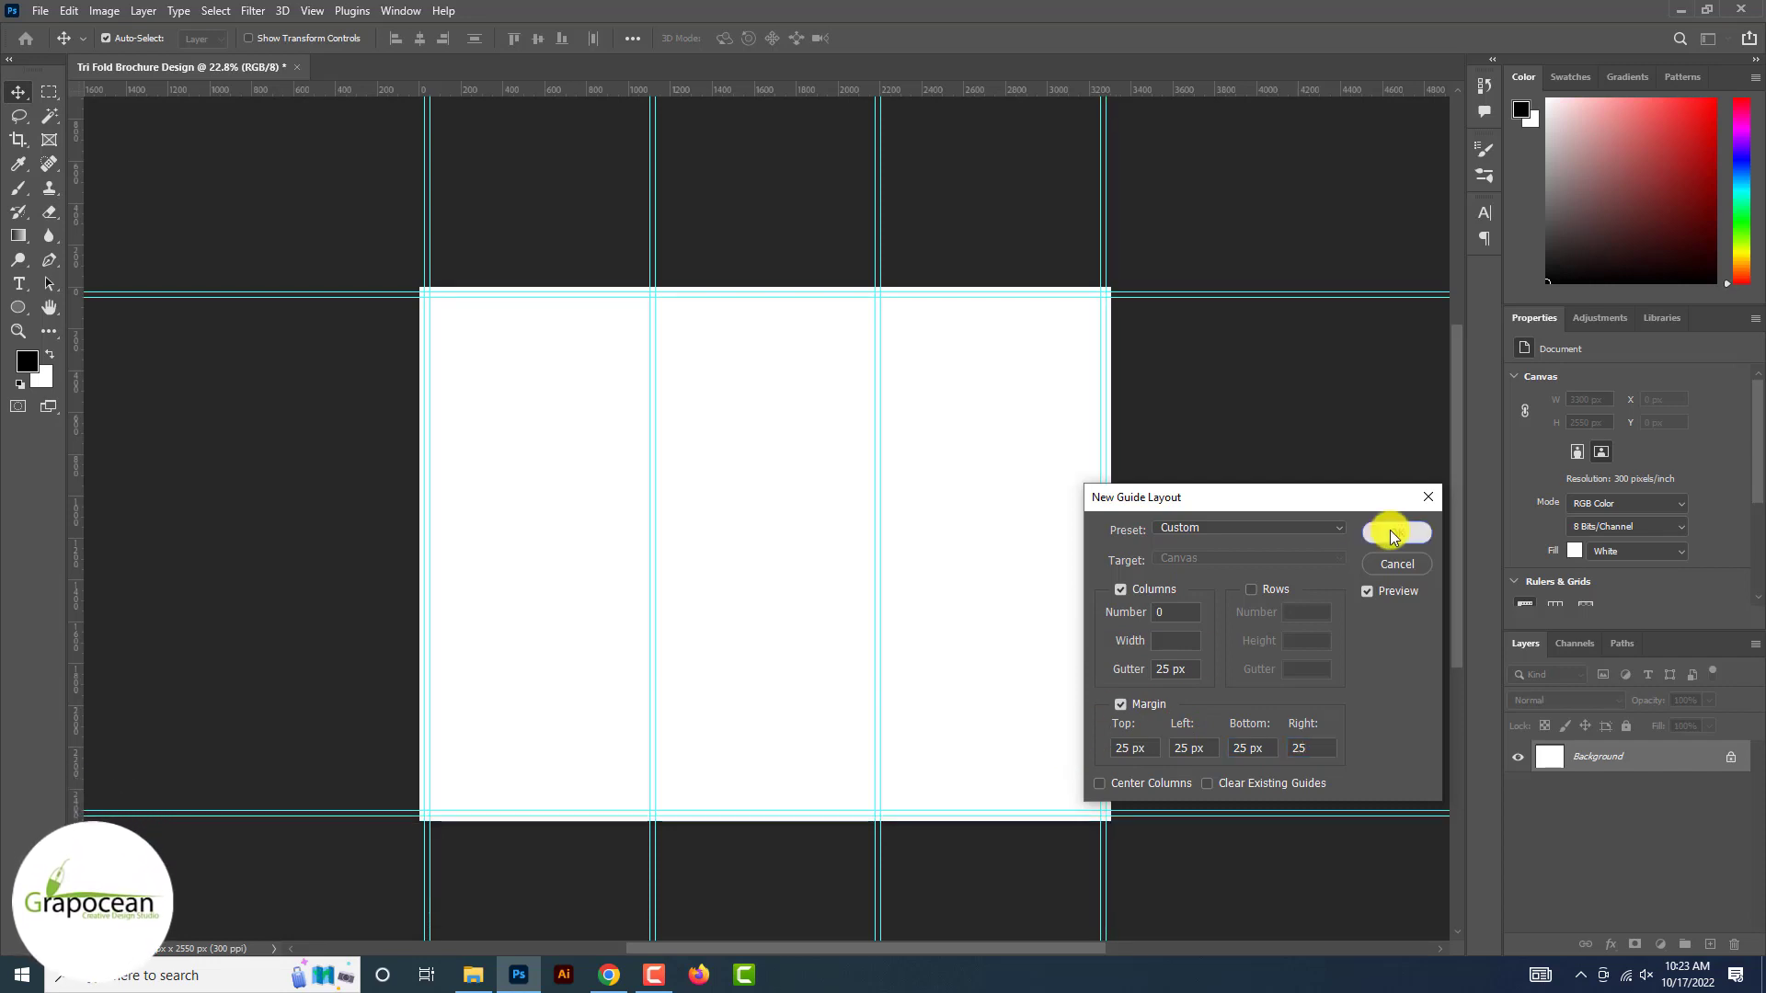
pyautogui.click(1393, 536)
# - Draw a triangle shape about 1890 px wide and 1637 px high across the middle of the page
pyautogui.scroll(-1, 931, 704)
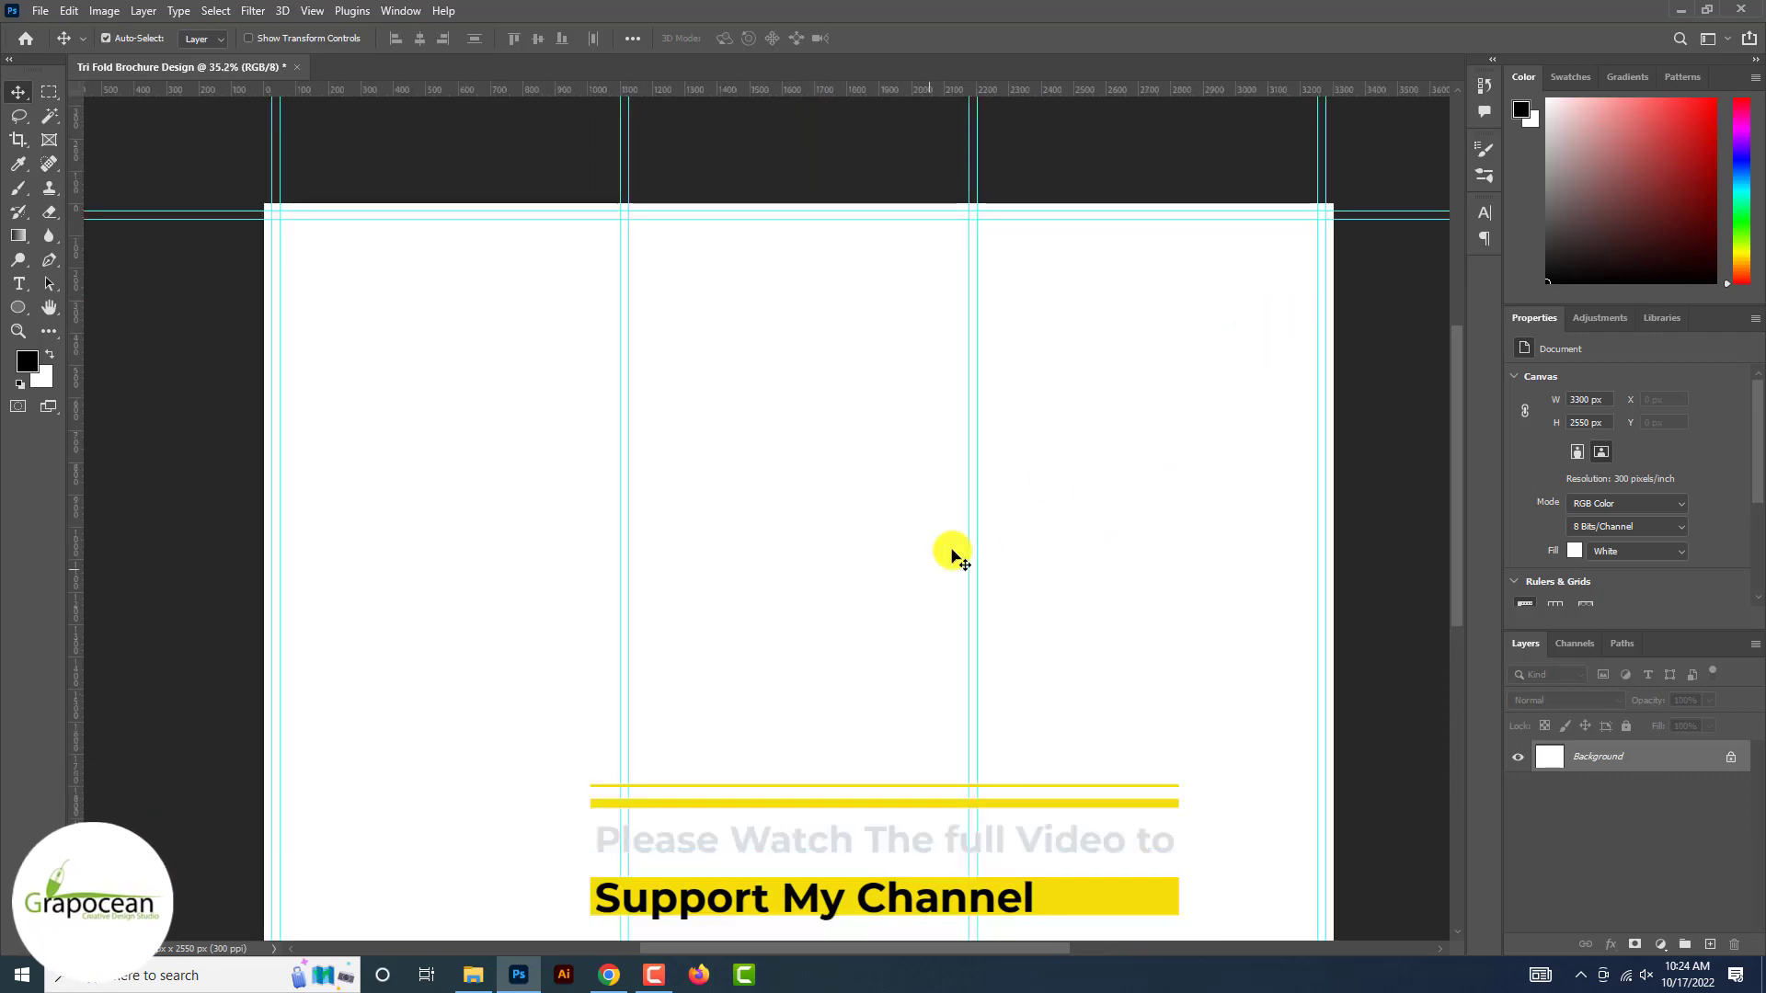
pyautogui.scroll(-2, 952, 553)
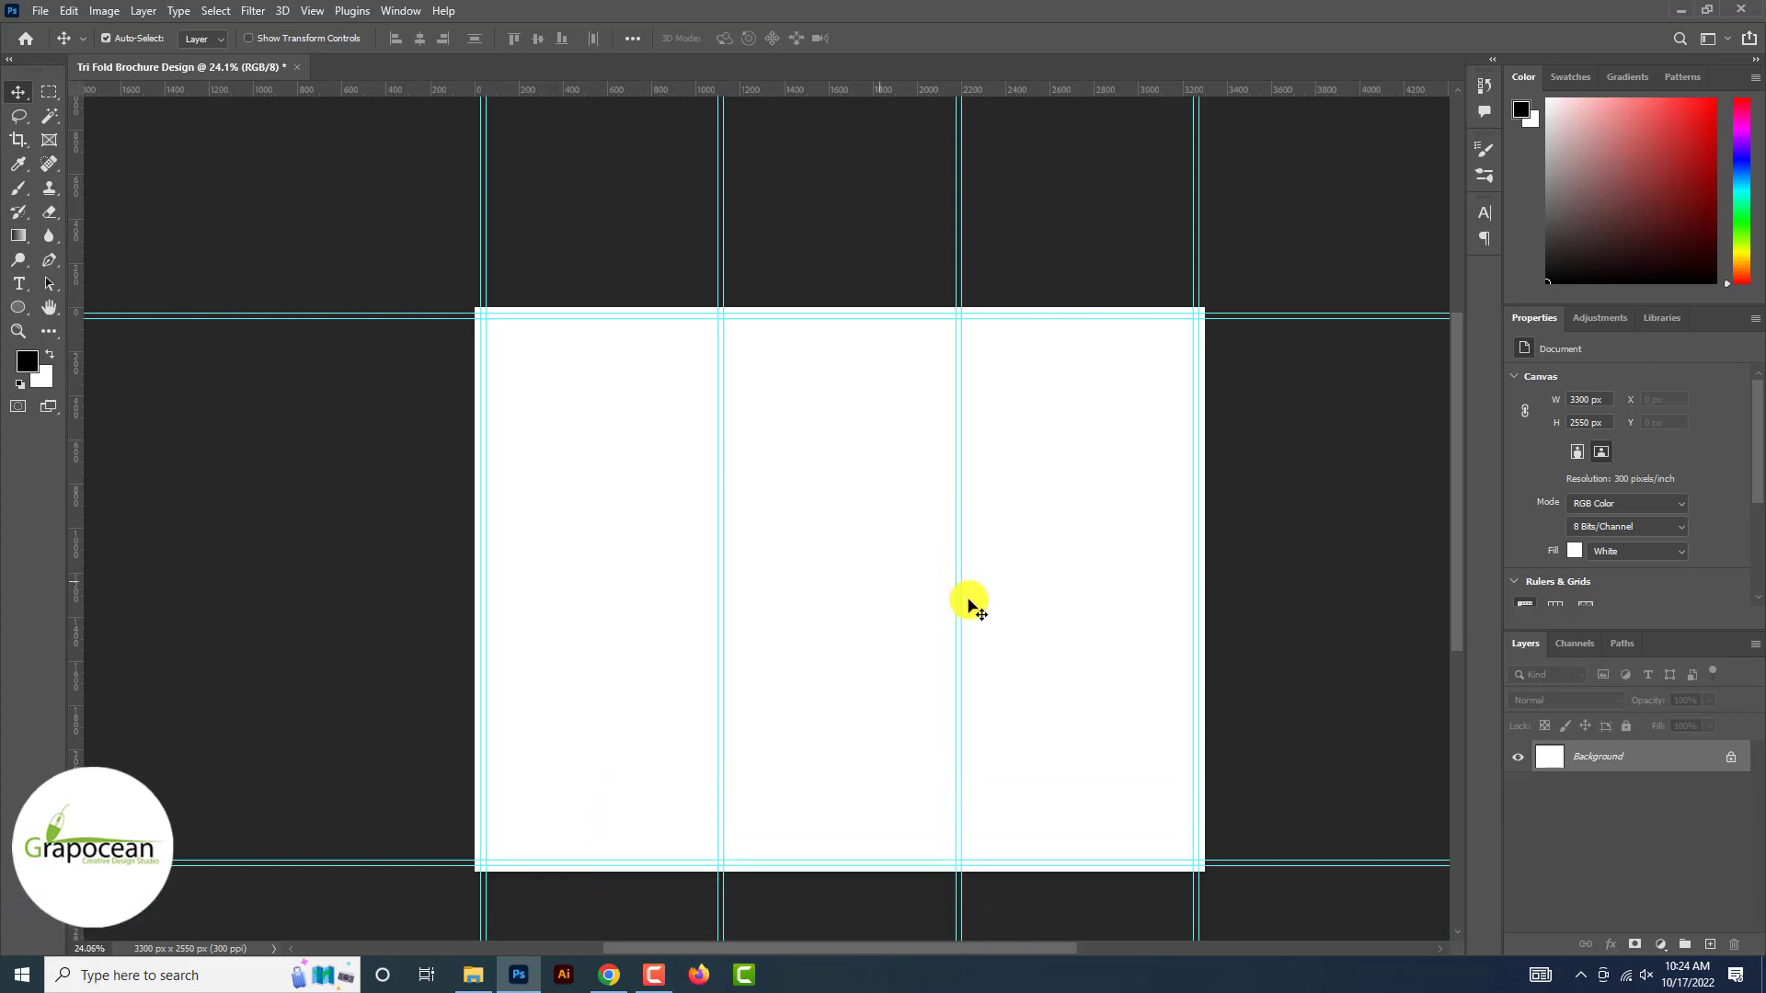
pyautogui.rightClick(18, 307)
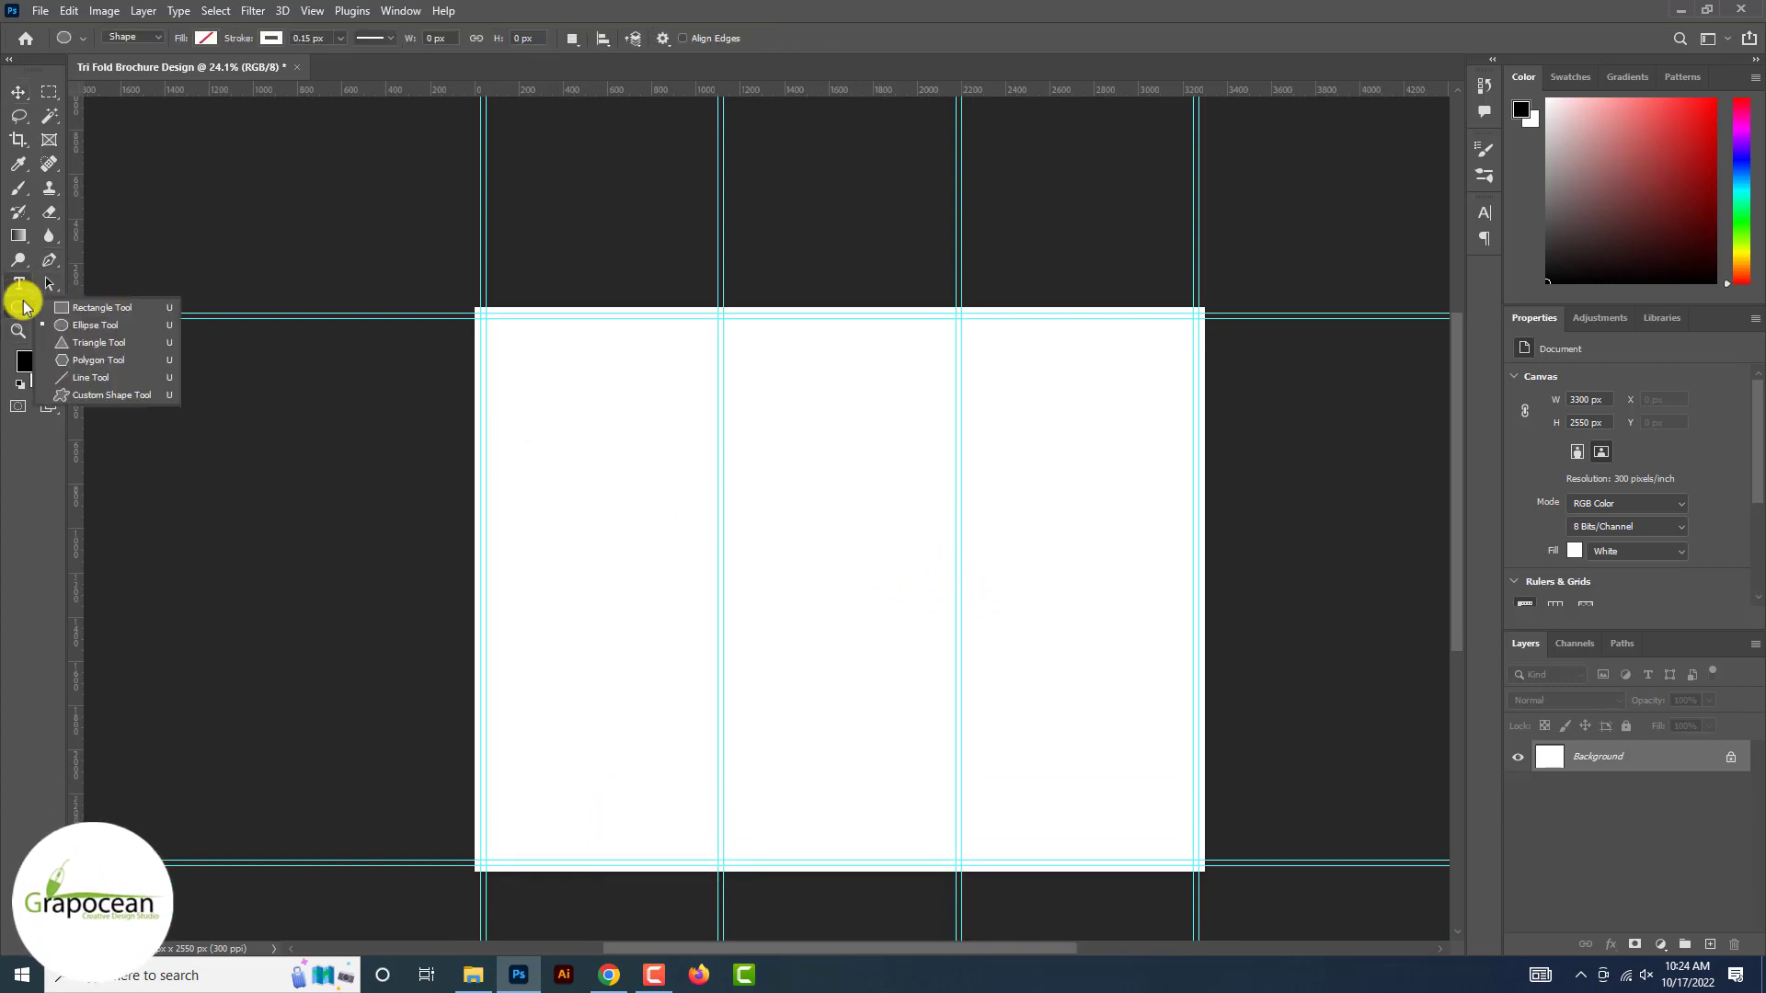
pyautogui.click(79, 336)
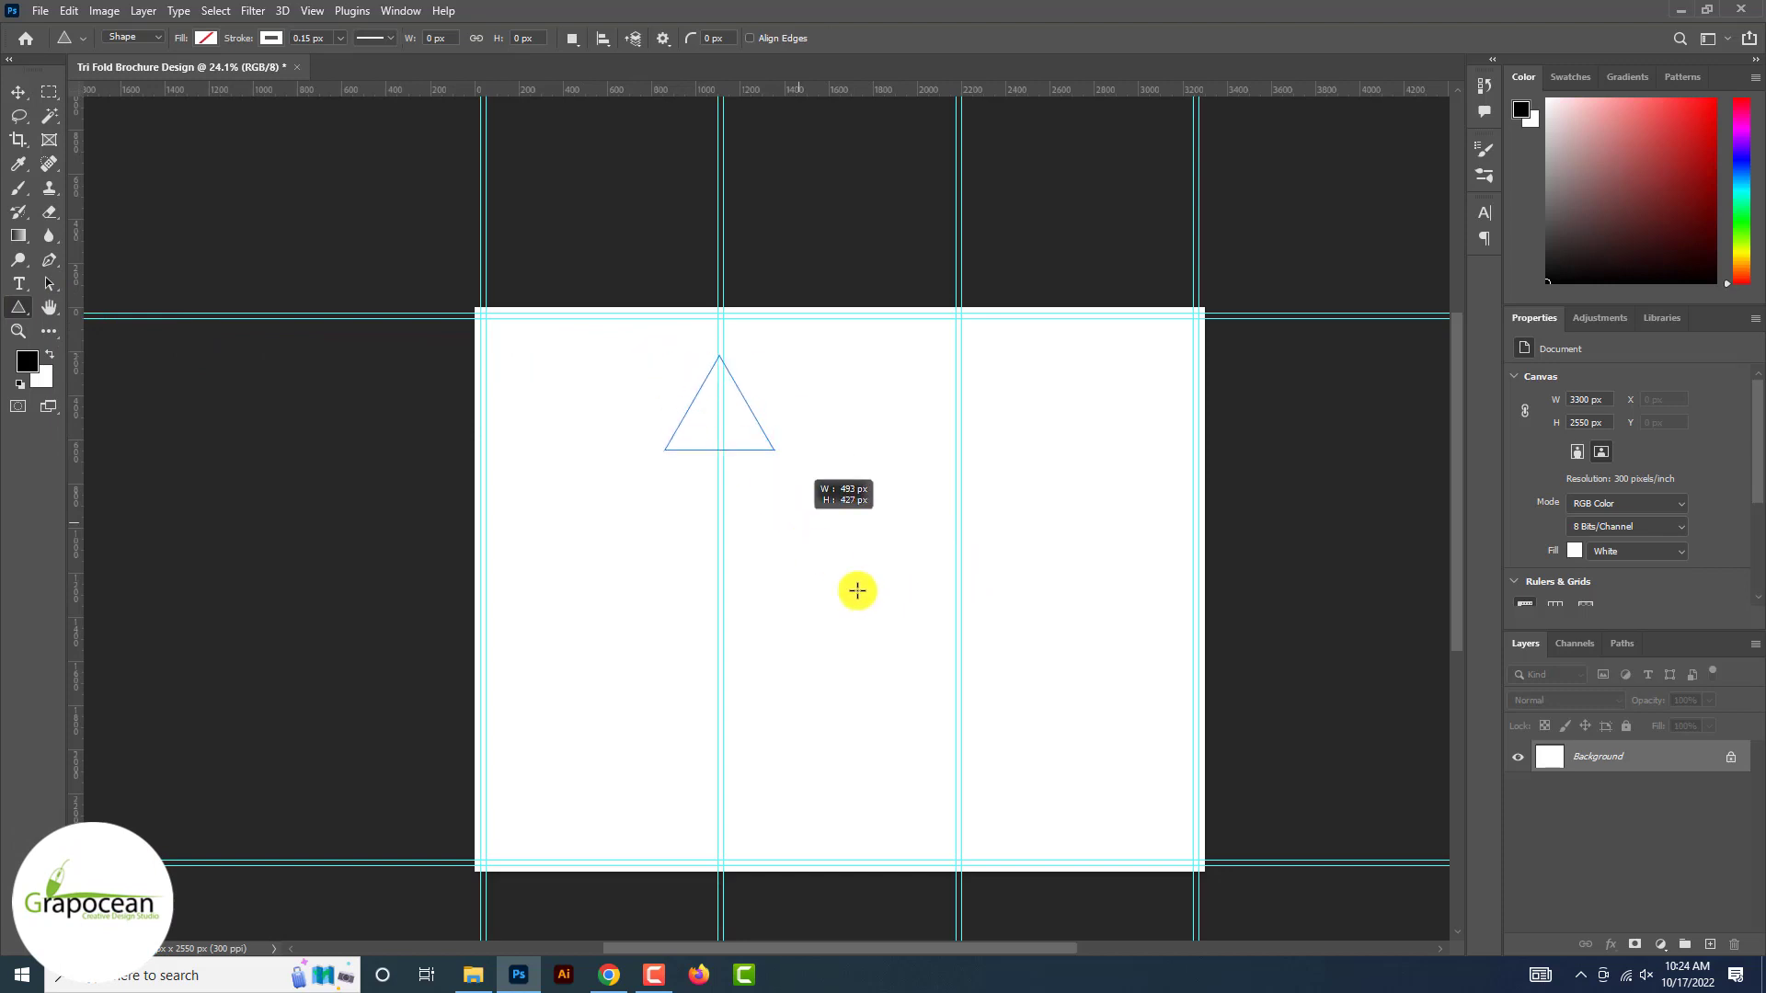
pyautogui.moveTo(857, 591); pyautogui.dragTo(1141, 869)
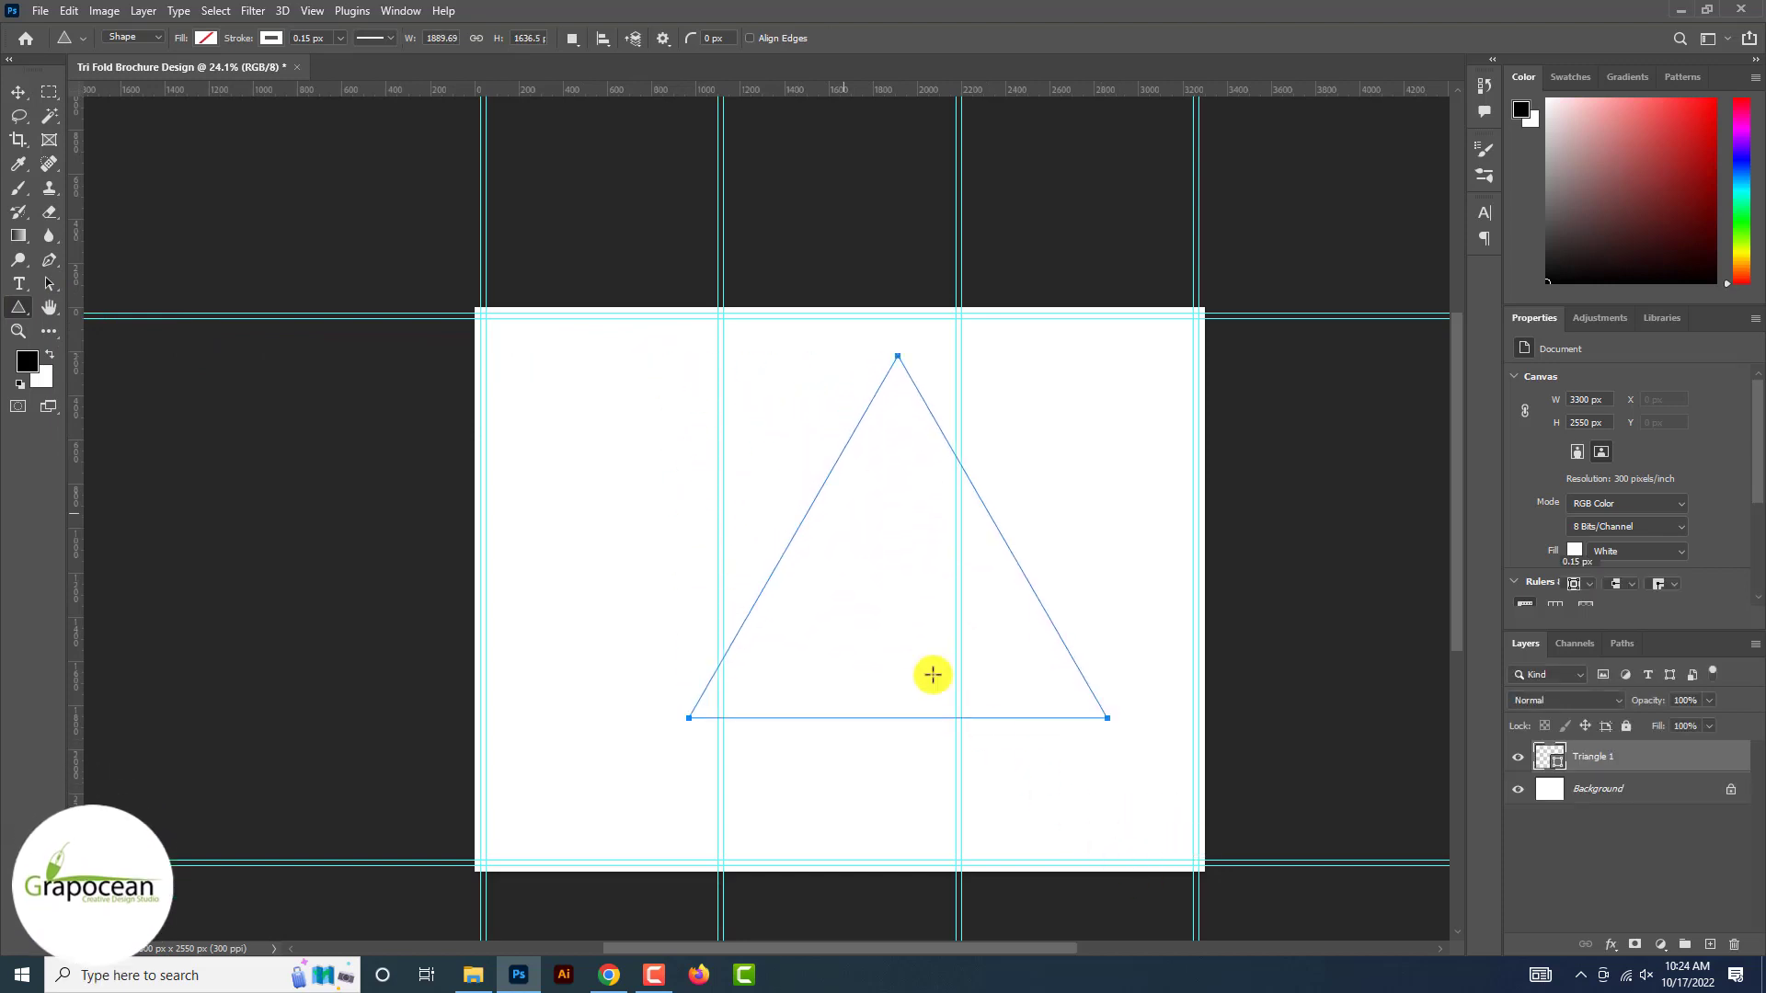
# - Remove the triangle's stroke and fill it with the recently used purple
pyautogui.click(270, 38)
pyautogui.click(206, 39)
pyautogui.click(130, 136)
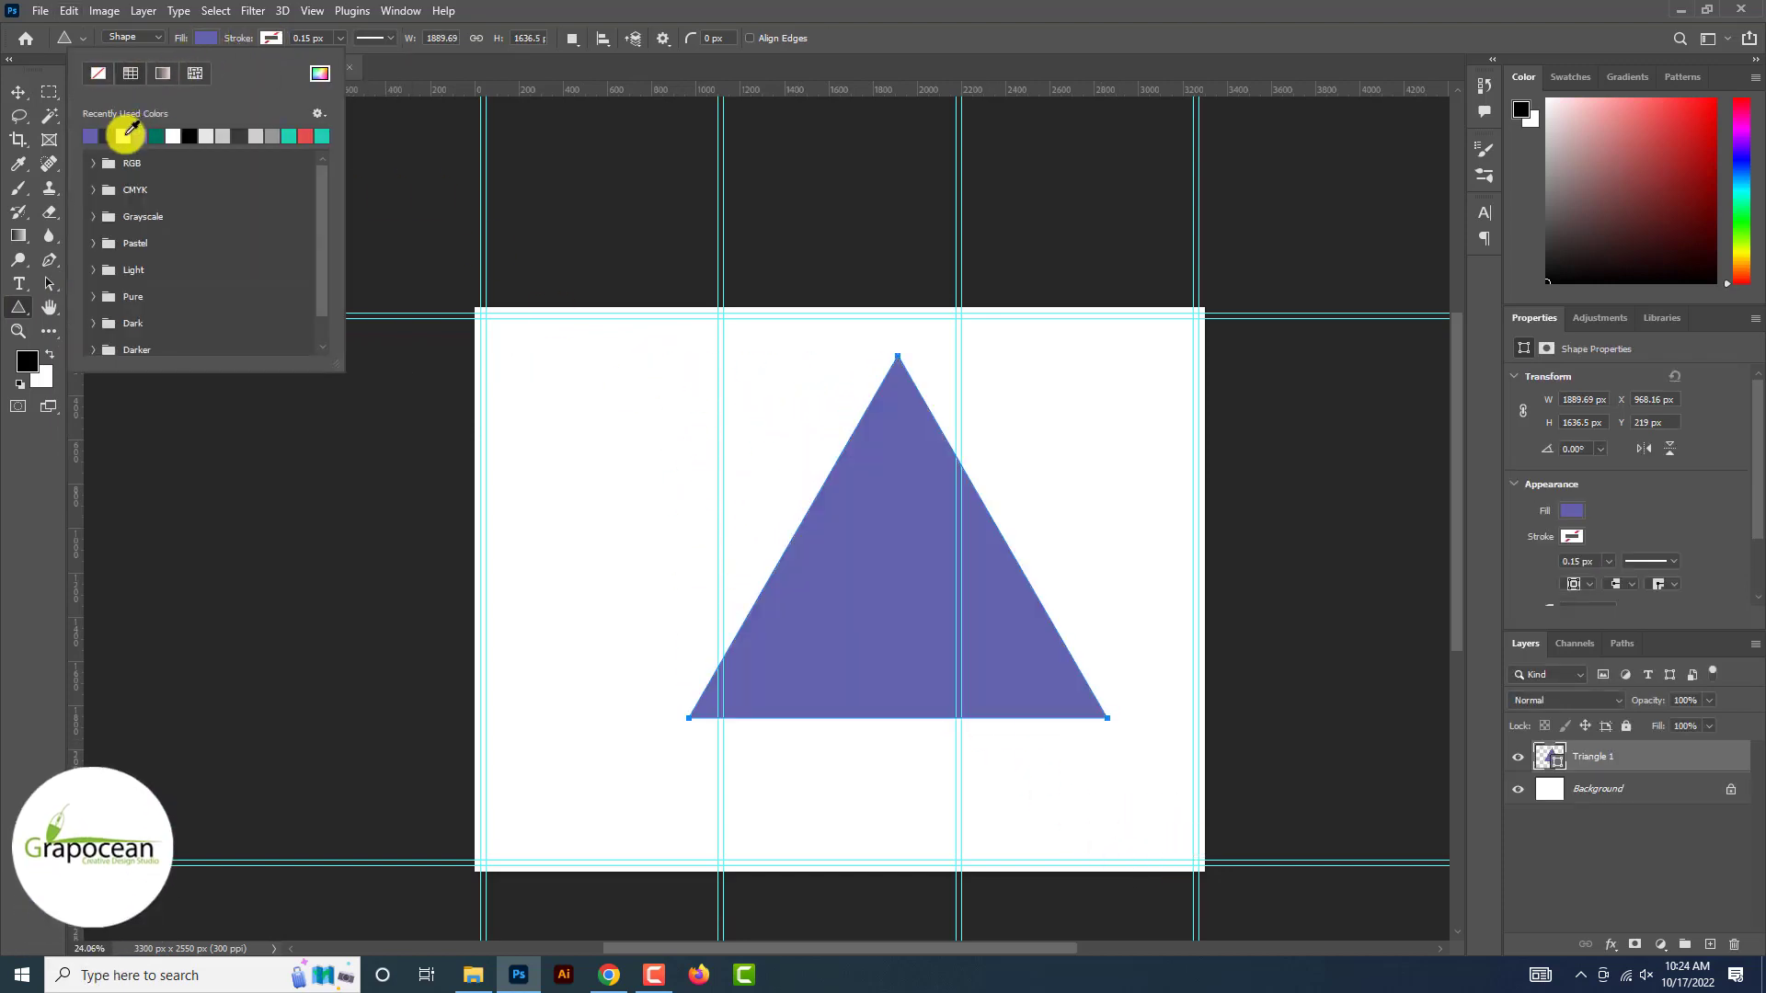
# - Scale the triangle to about 147%, rotate it to -45°, and shift it across the page's centre
pyautogui.click(18, 92)
pyautogui.hotkey('ctrl', 't')
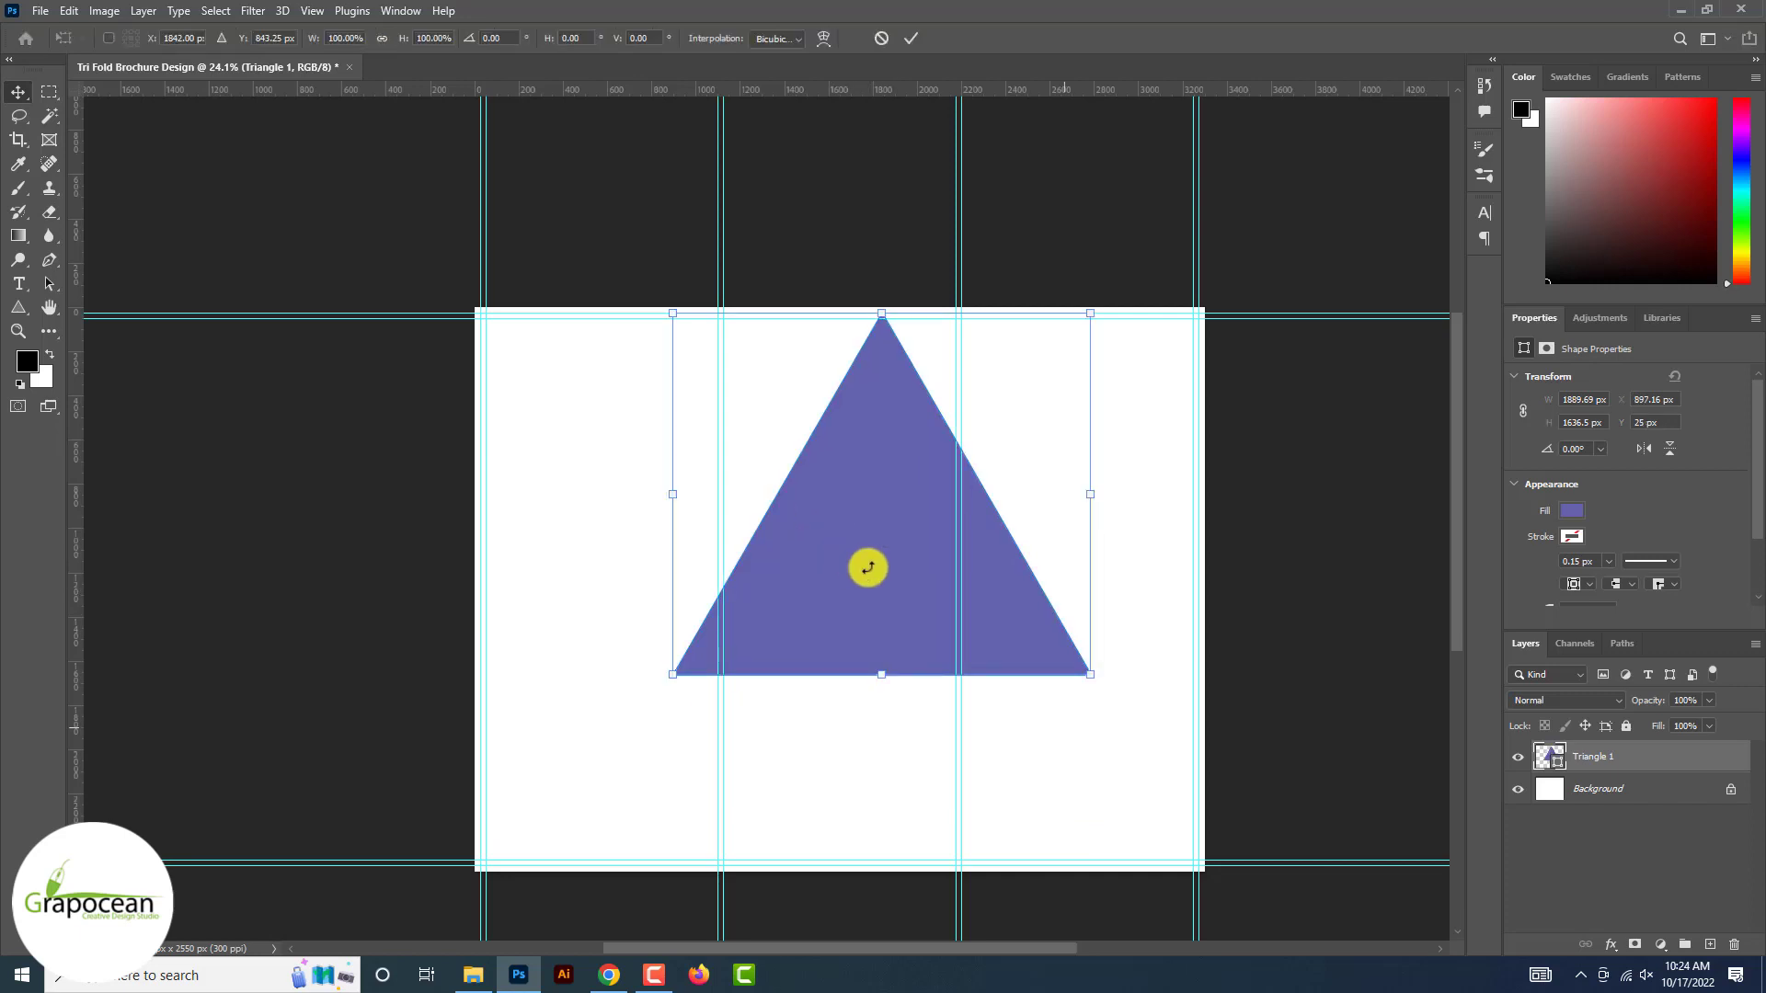
pyautogui.moveTo(1088, 676); pyautogui.dragTo(1200, 760)
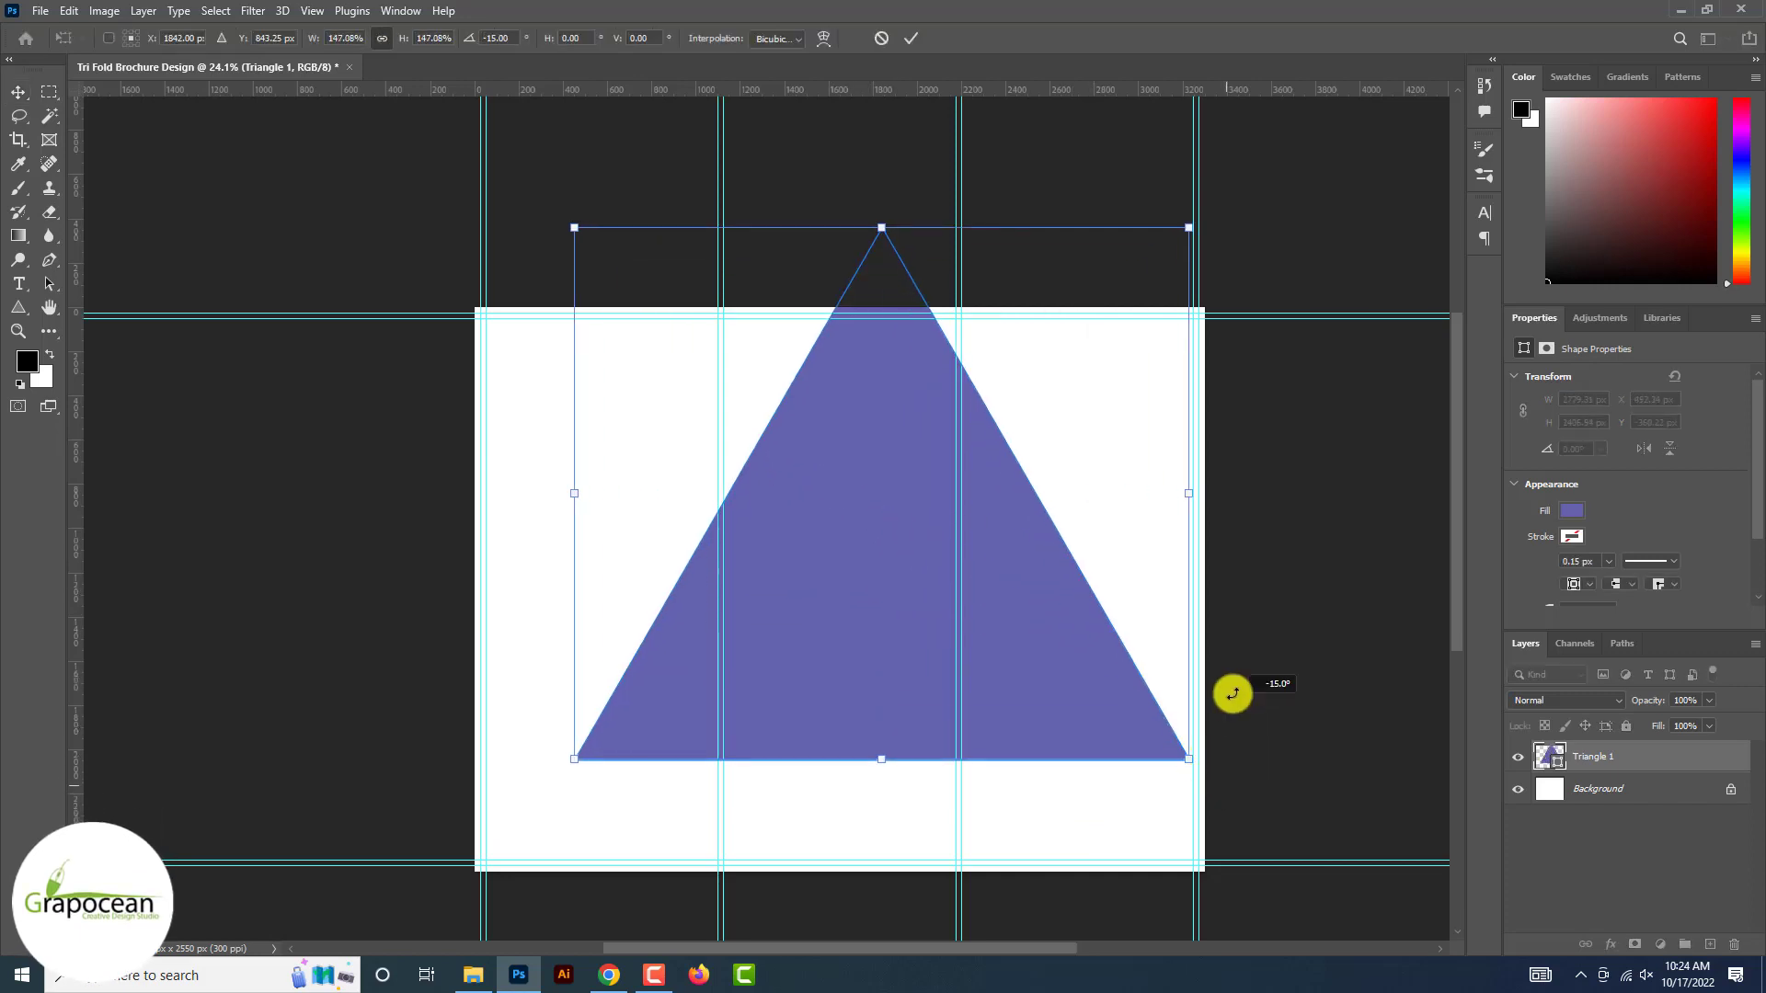
pyautogui.moveTo(1232, 694); pyautogui.dragTo(1210, 449)
pyautogui.moveTo(953, 557); pyautogui.dragTo(870, 562)
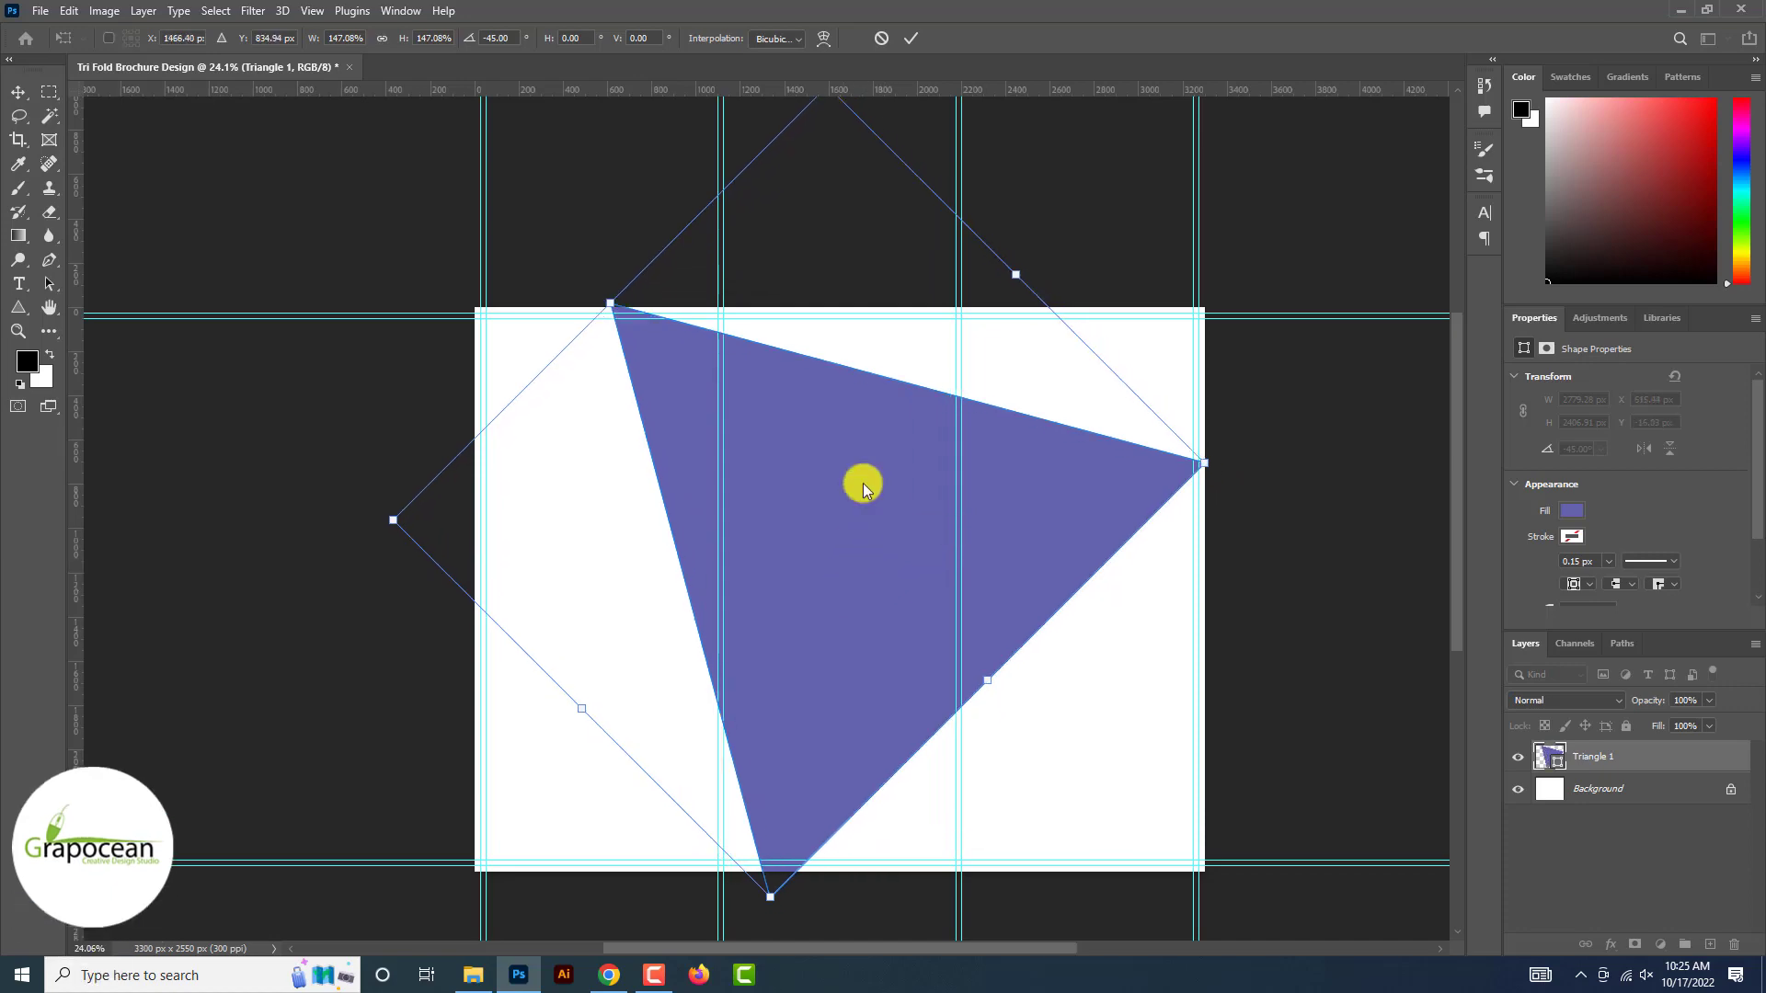
pyautogui.click(911, 38)
# - Open the skyline photo christopher-czermak-cRBCdpGtPf4-unsplash from the Downloads folder
pyautogui.click(40, 10)
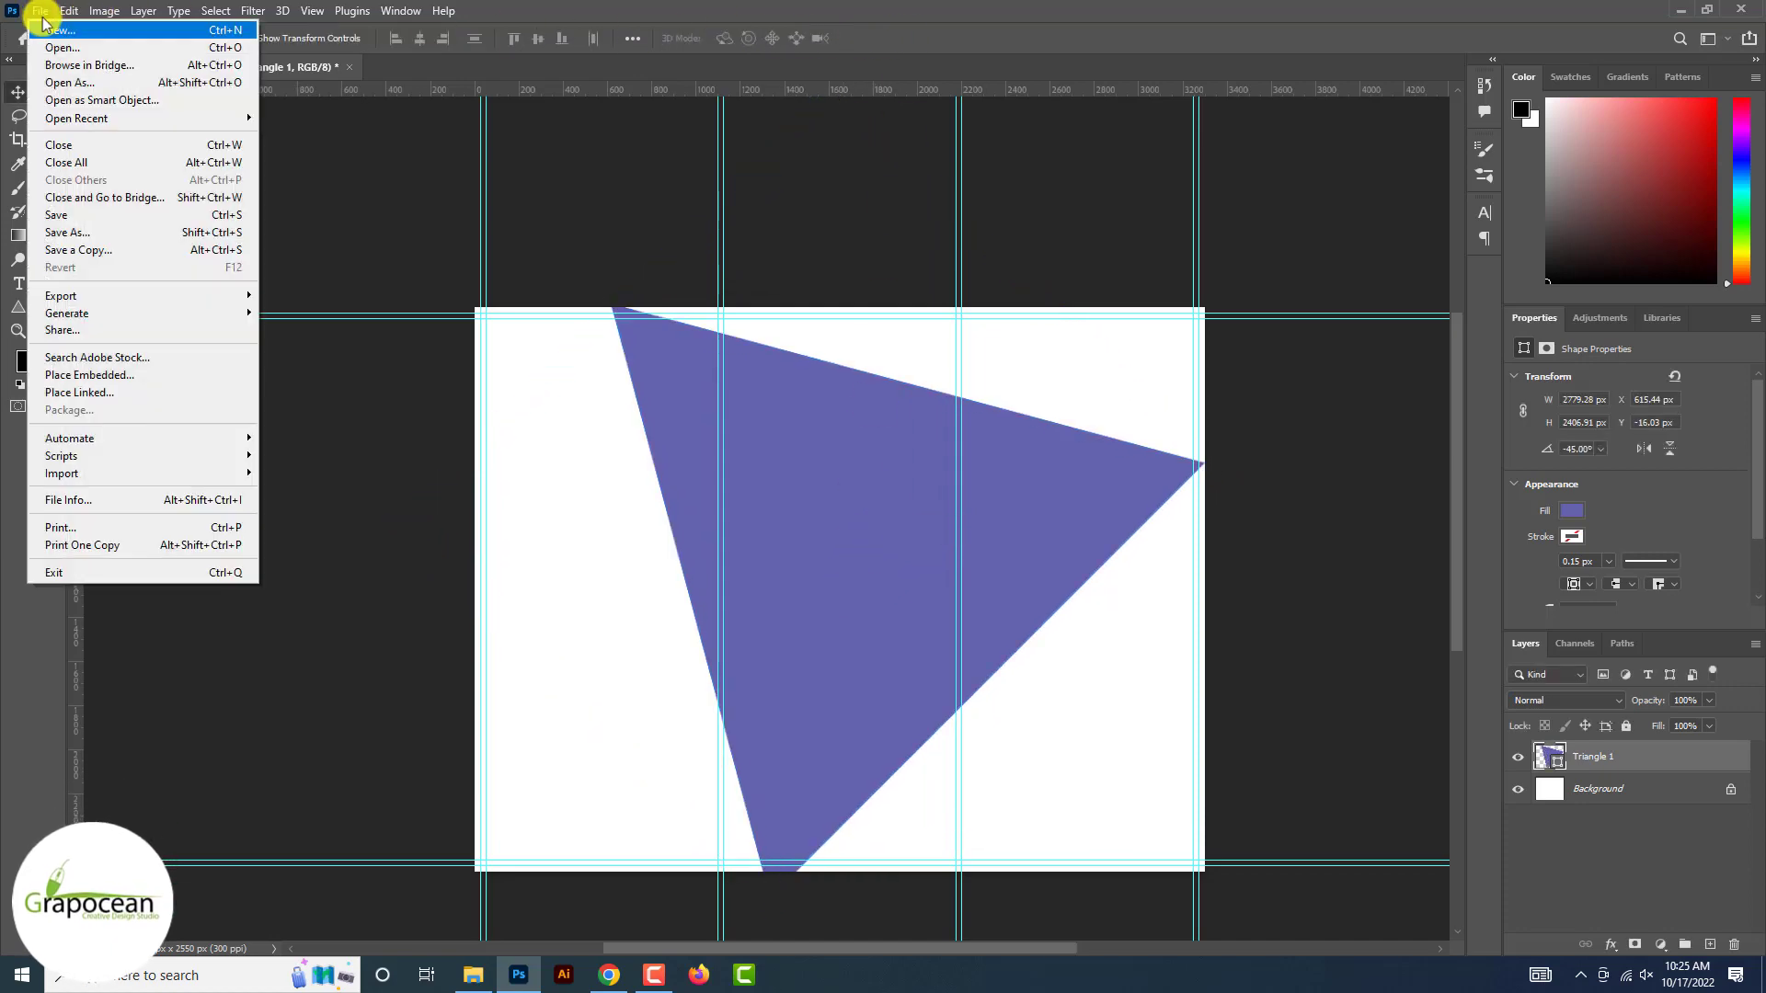
pyautogui.click(55, 52)
pyautogui.click(122, 169)
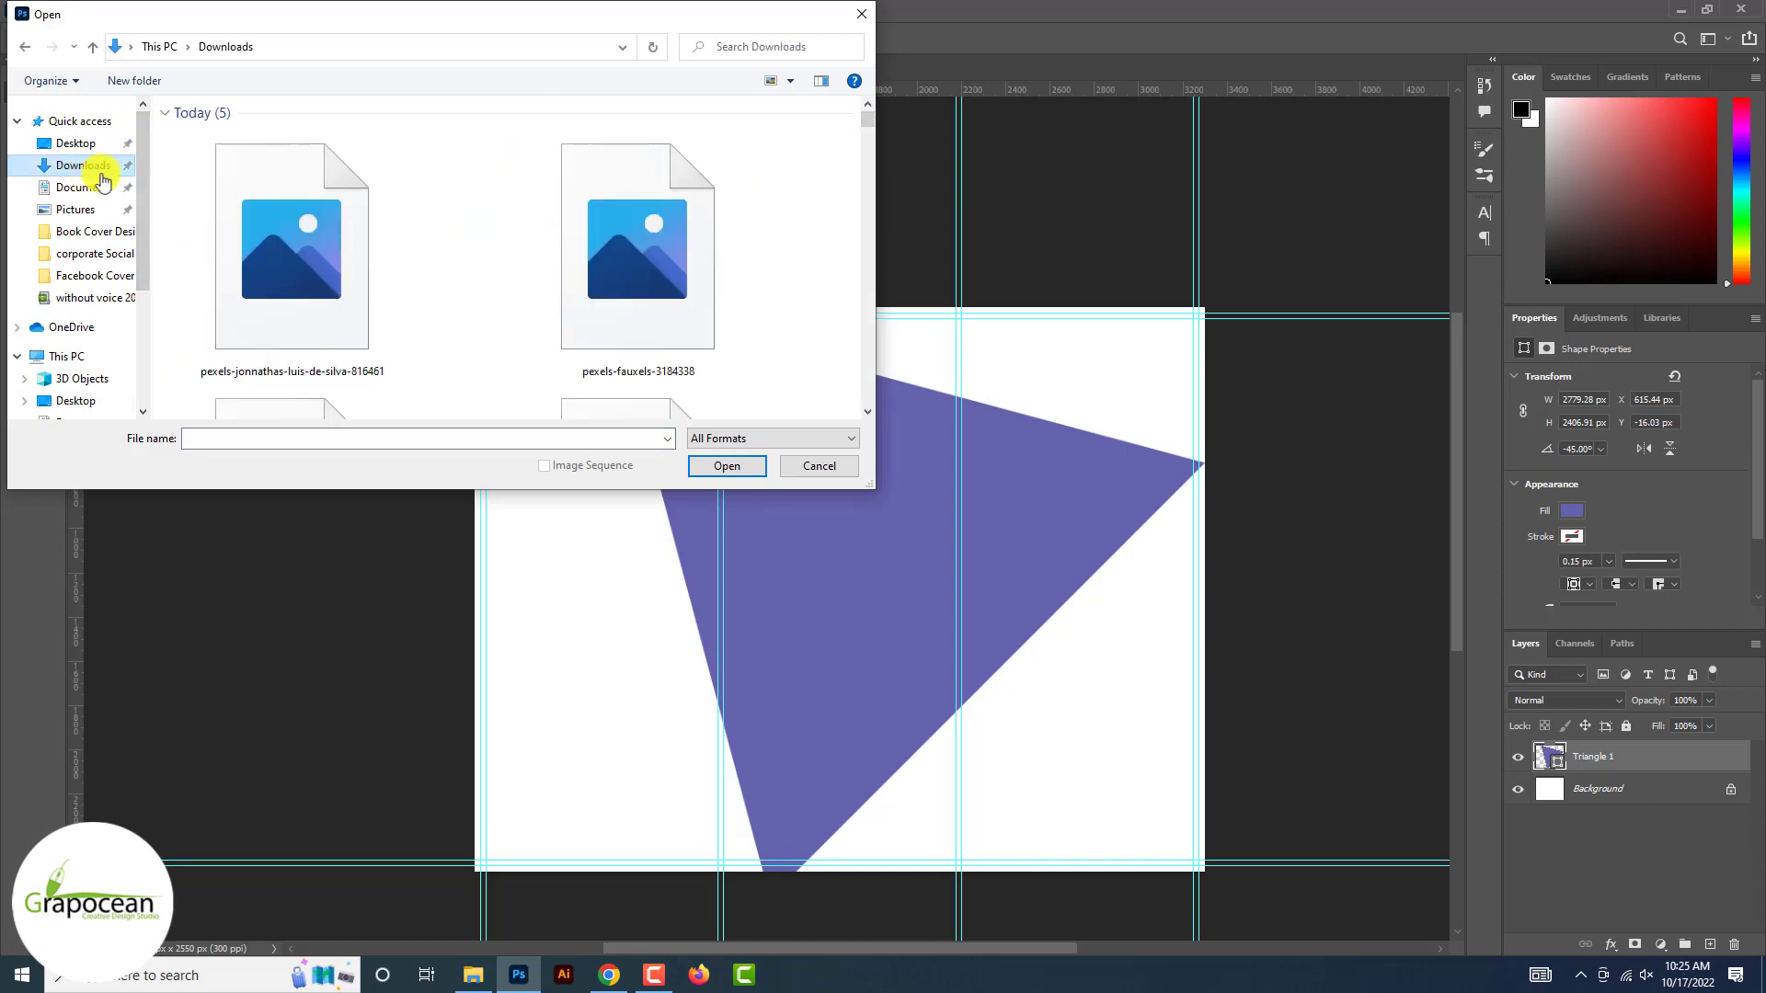
pyautogui.scroll(-3, 626, 306)
pyautogui.scroll(2, 625, 306)
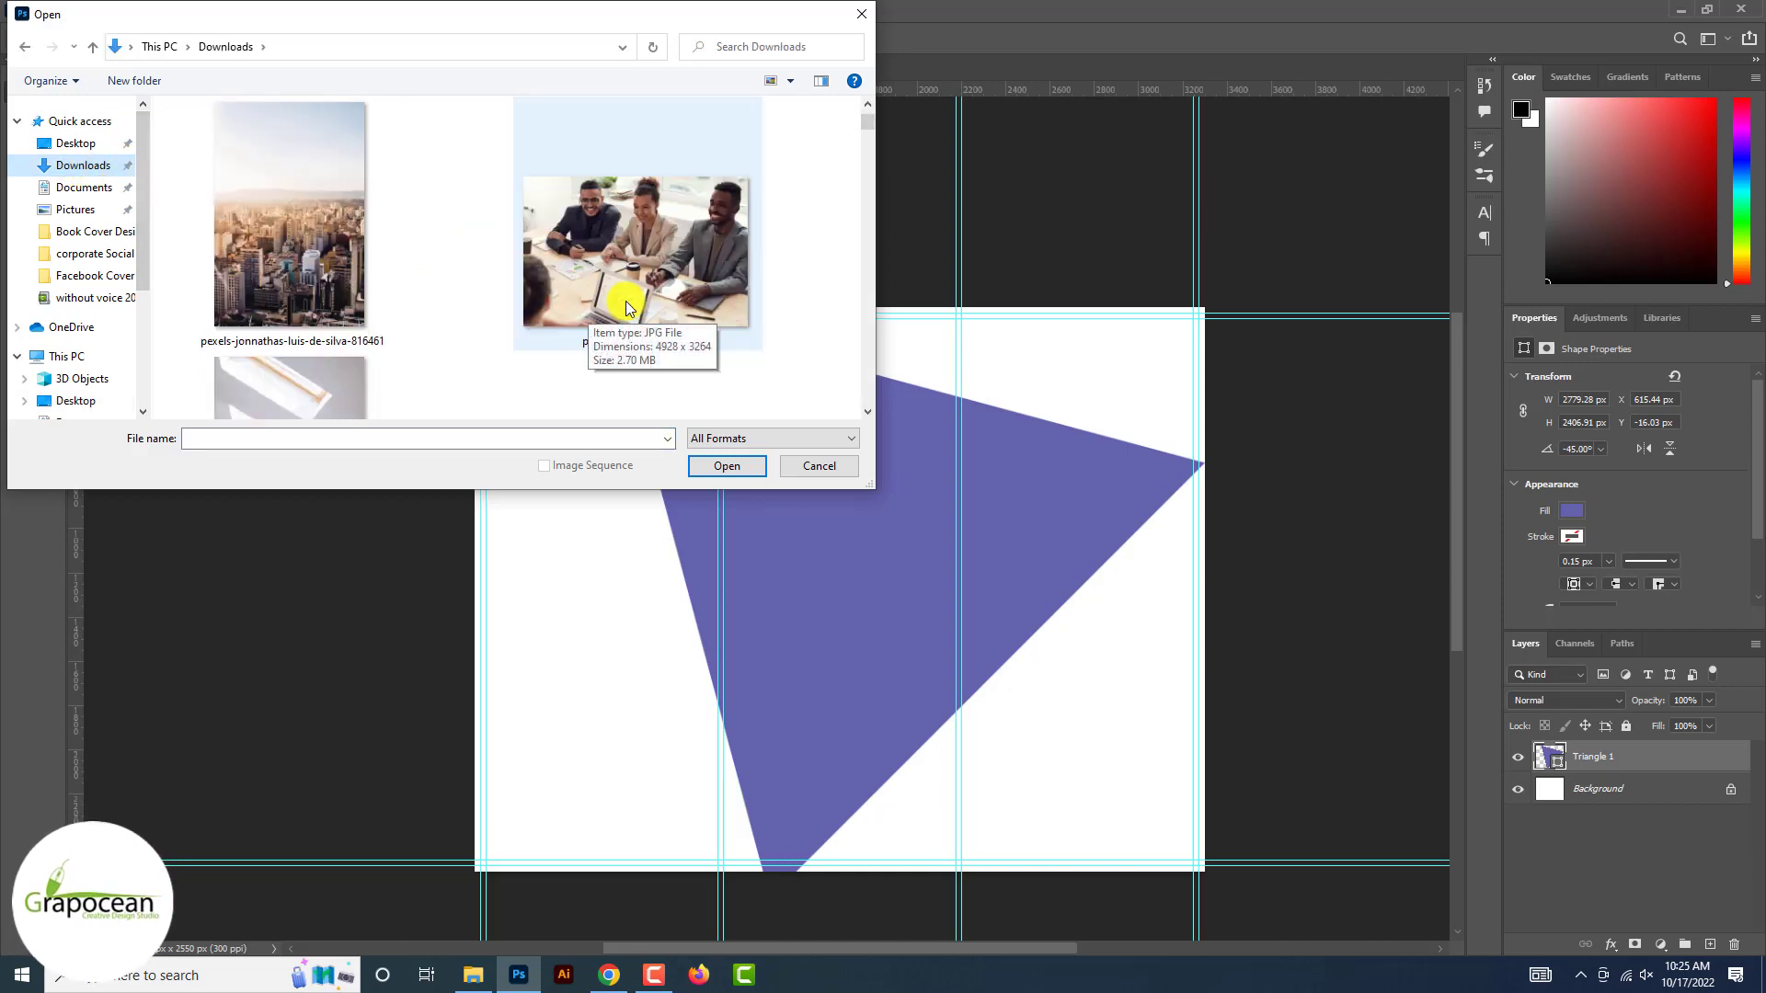
pyautogui.scroll(-5, 625, 306)
pyautogui.scroll(2, 625, 308)
pyautogui.scroll(-2, 626, 308)
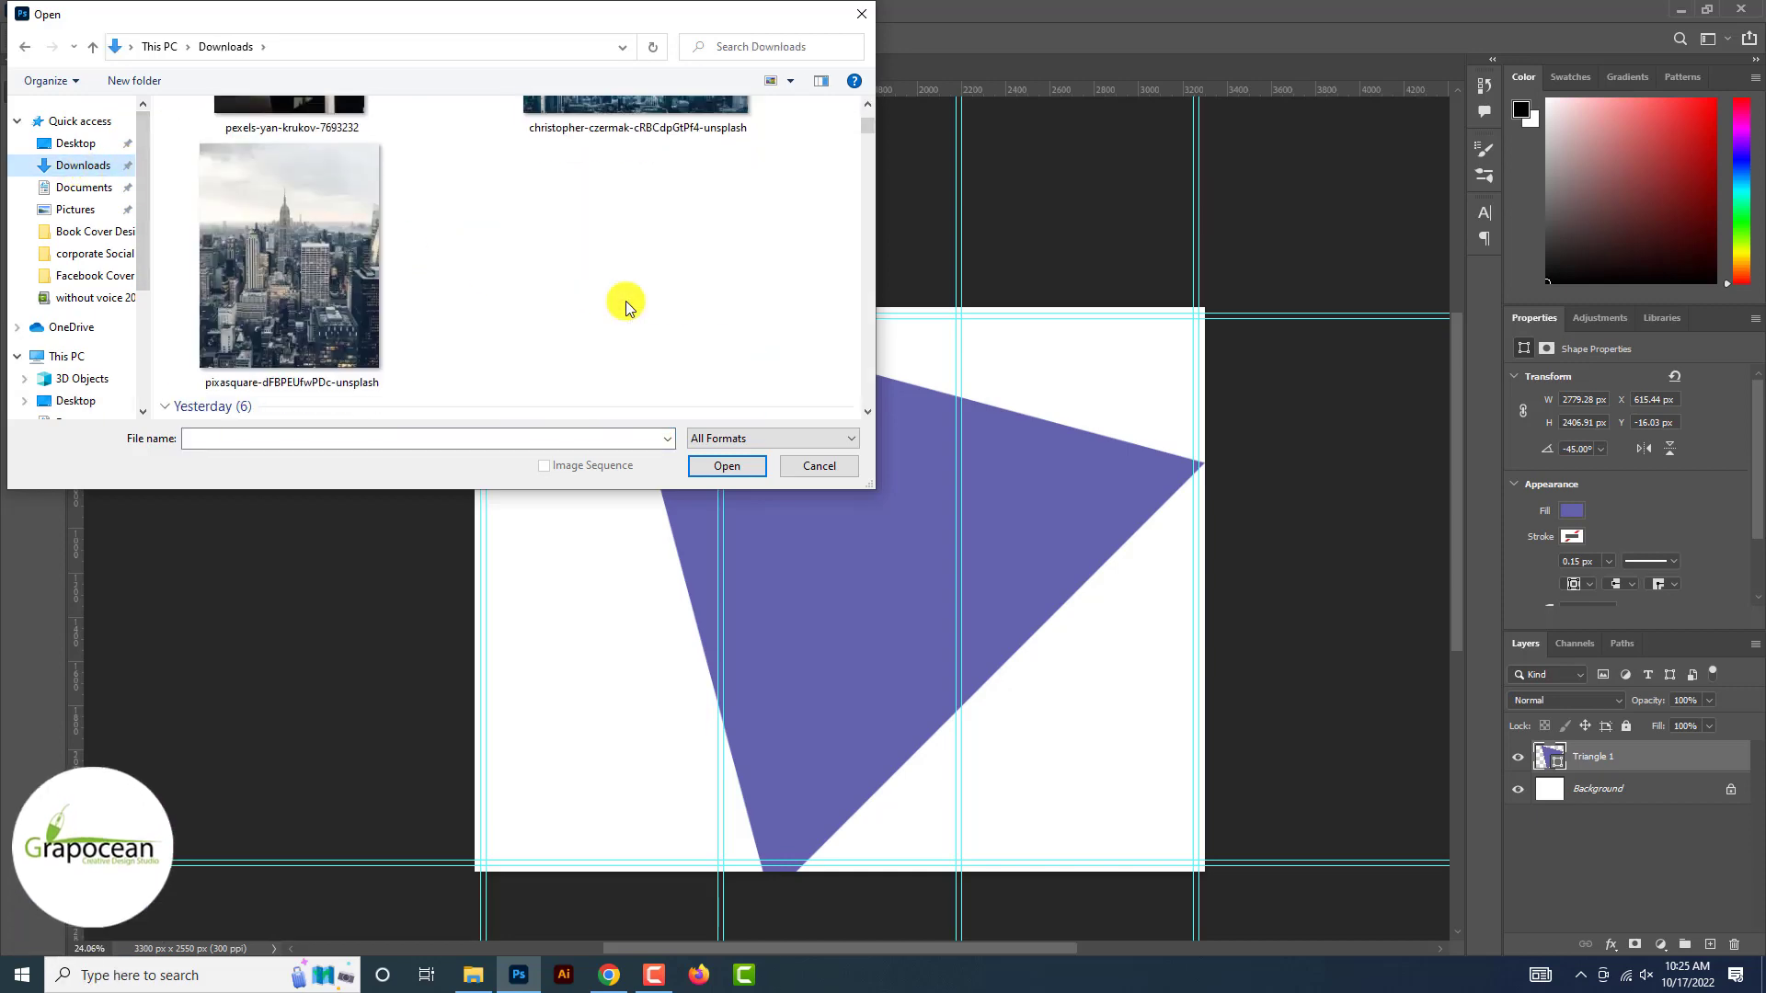
pyautogui.scroll(5, 625, 308)
pyautogui.scroll(-2, 625, 313)
pyautogui.click(625, 320)
pyautogui.click(722, 464)
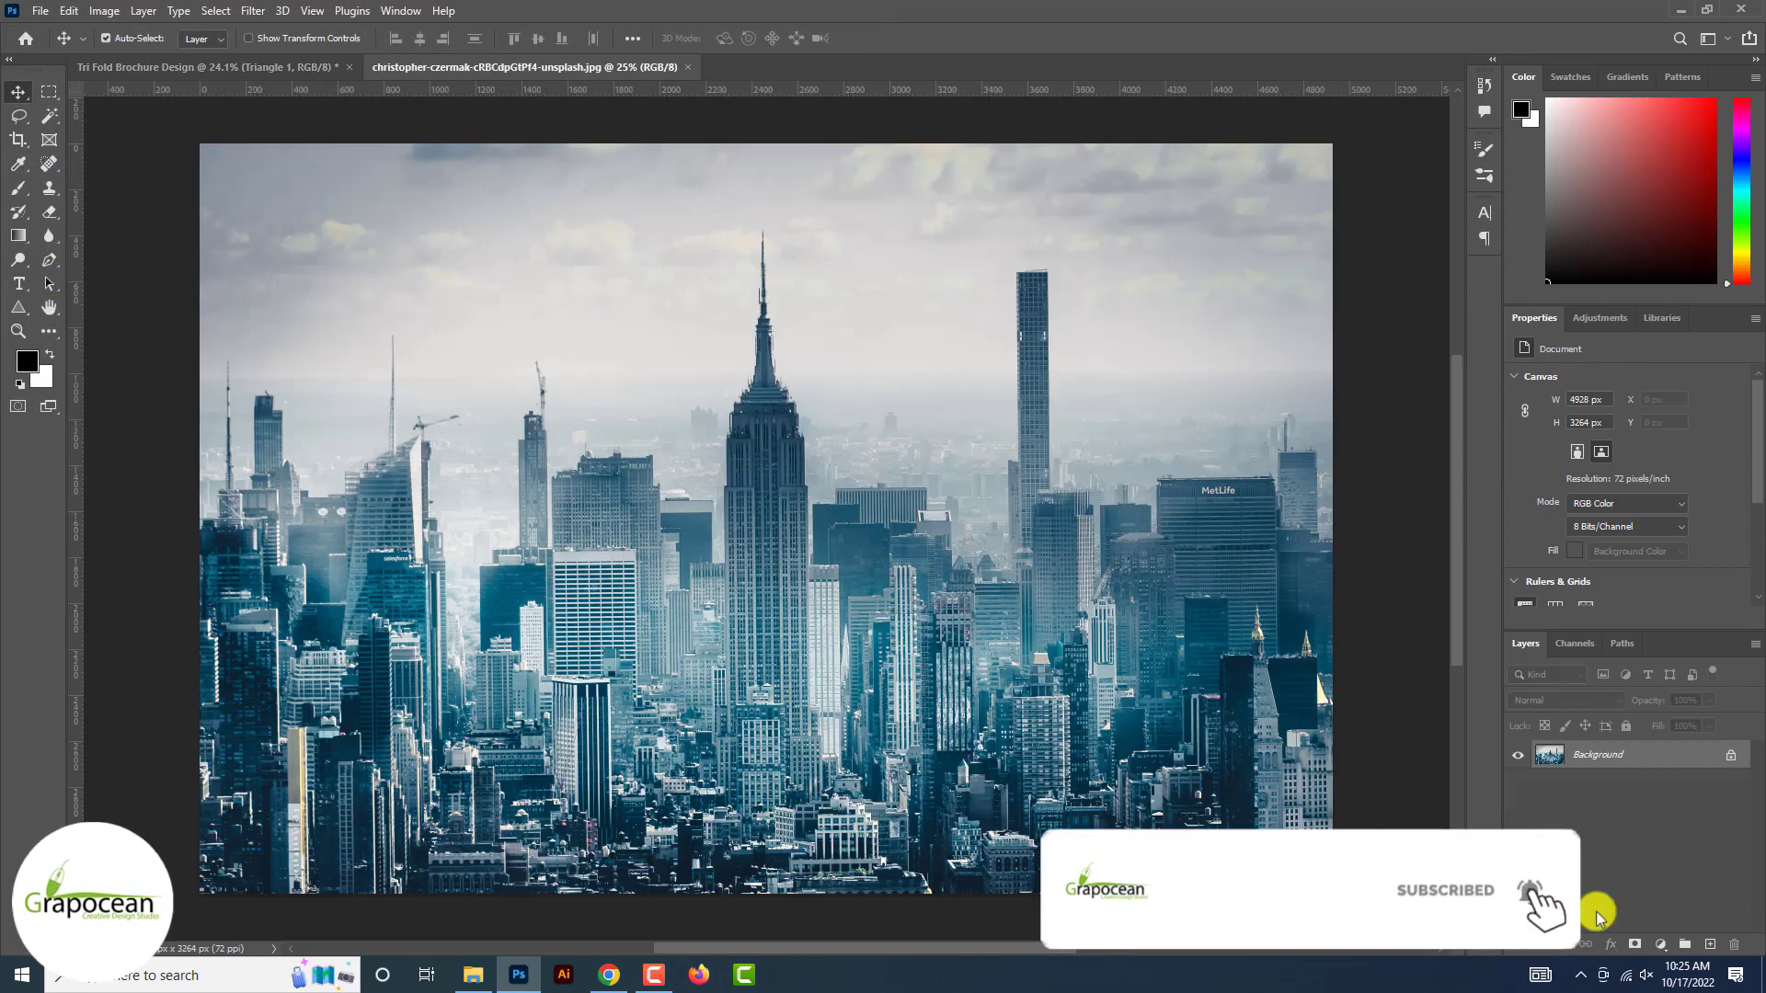
# - Unlock the skyline photo, bring it into the Tri Fold Brochure Design document, and clip it to the triangle
pyautogui.click(1661, 945)
pyautogui.click(1730, 778)
pyautogui.click(1729, 755)
pyautogui.moveTo(1328, 563); pyautogui.dragTo(872, 653)
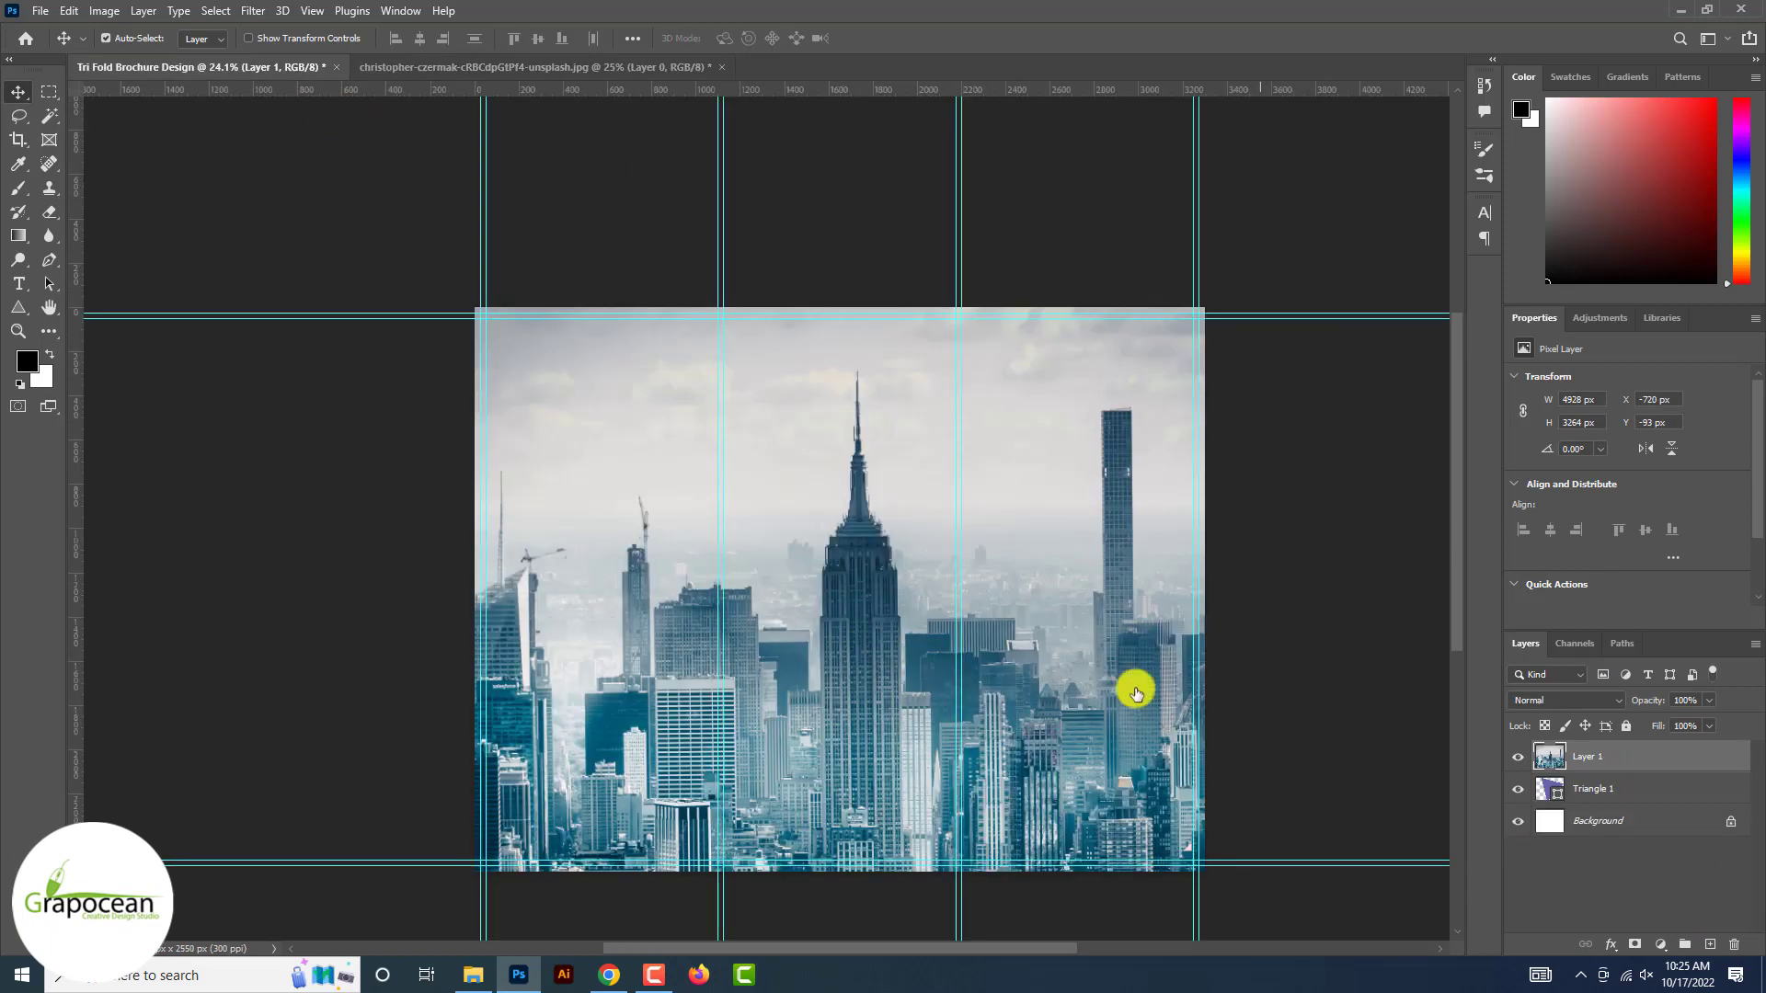
pyautogui.rightClick(1656, 756)
pyautogui.click(1503, 536)
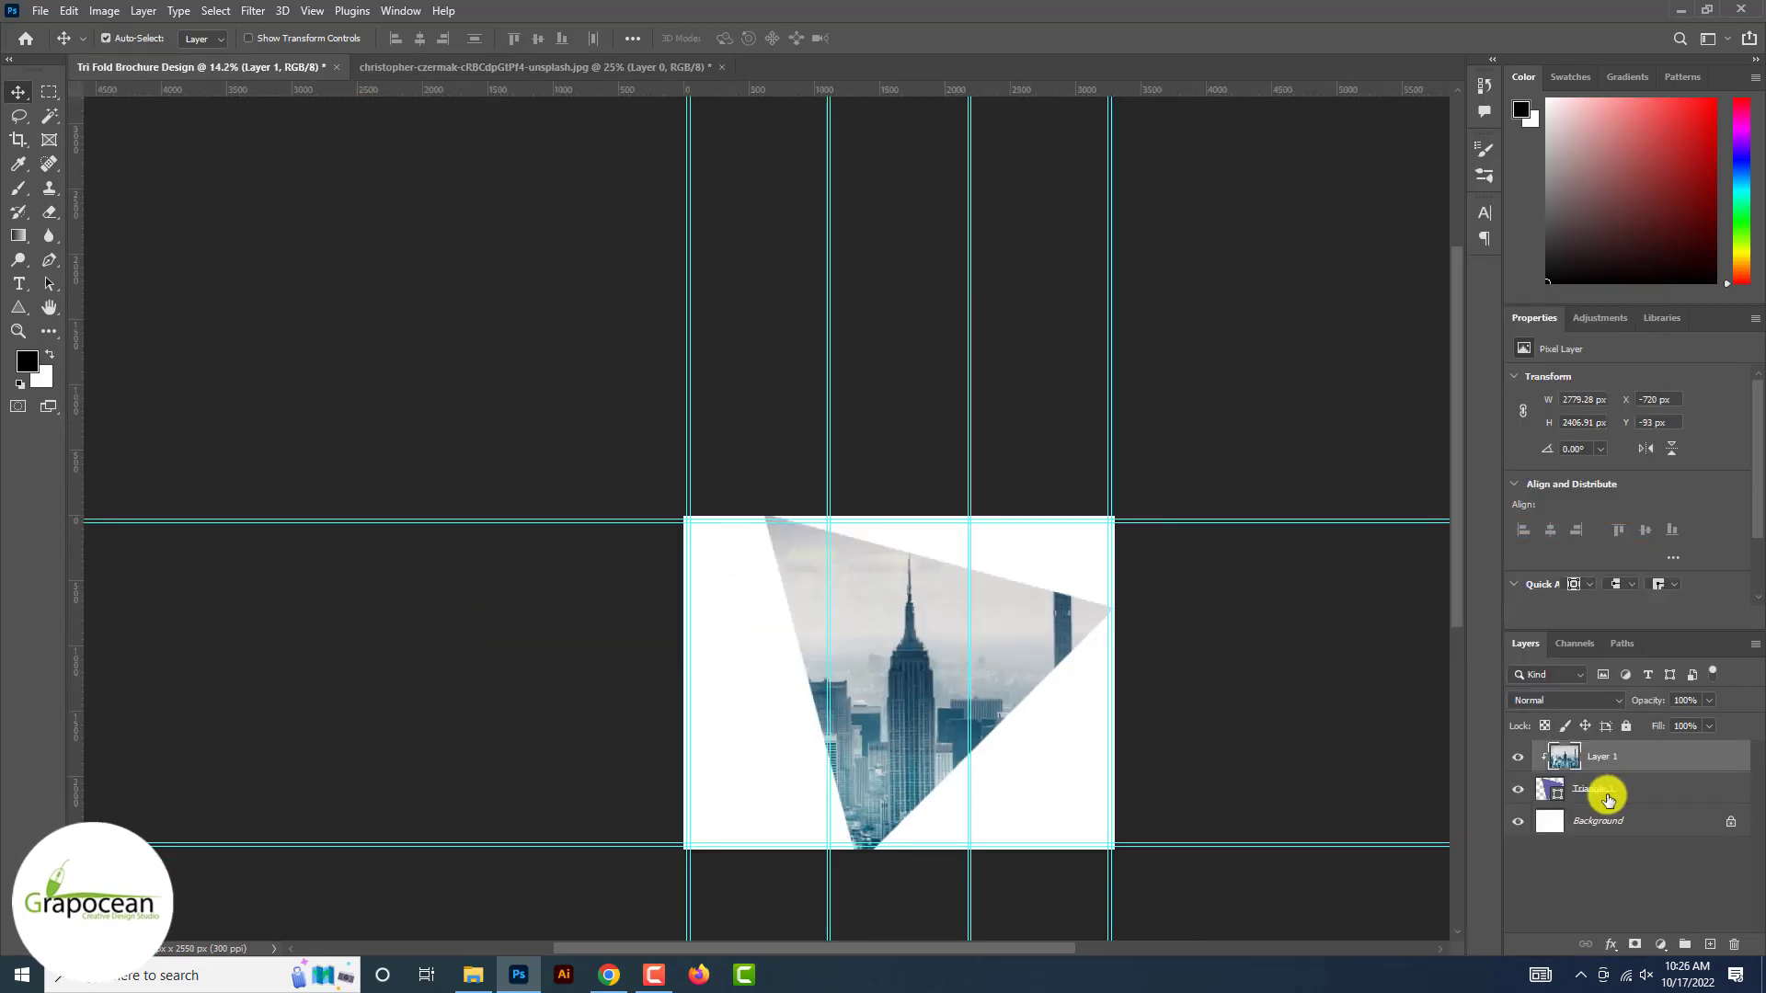
# - Enlarge the triangle to about 135%, rotate it to about -30.5°, and place it over the upper part of the middle and right brochure panels
pyautogui.click(1594, 788)
pyautogui.hotkey('ctrl', 't')
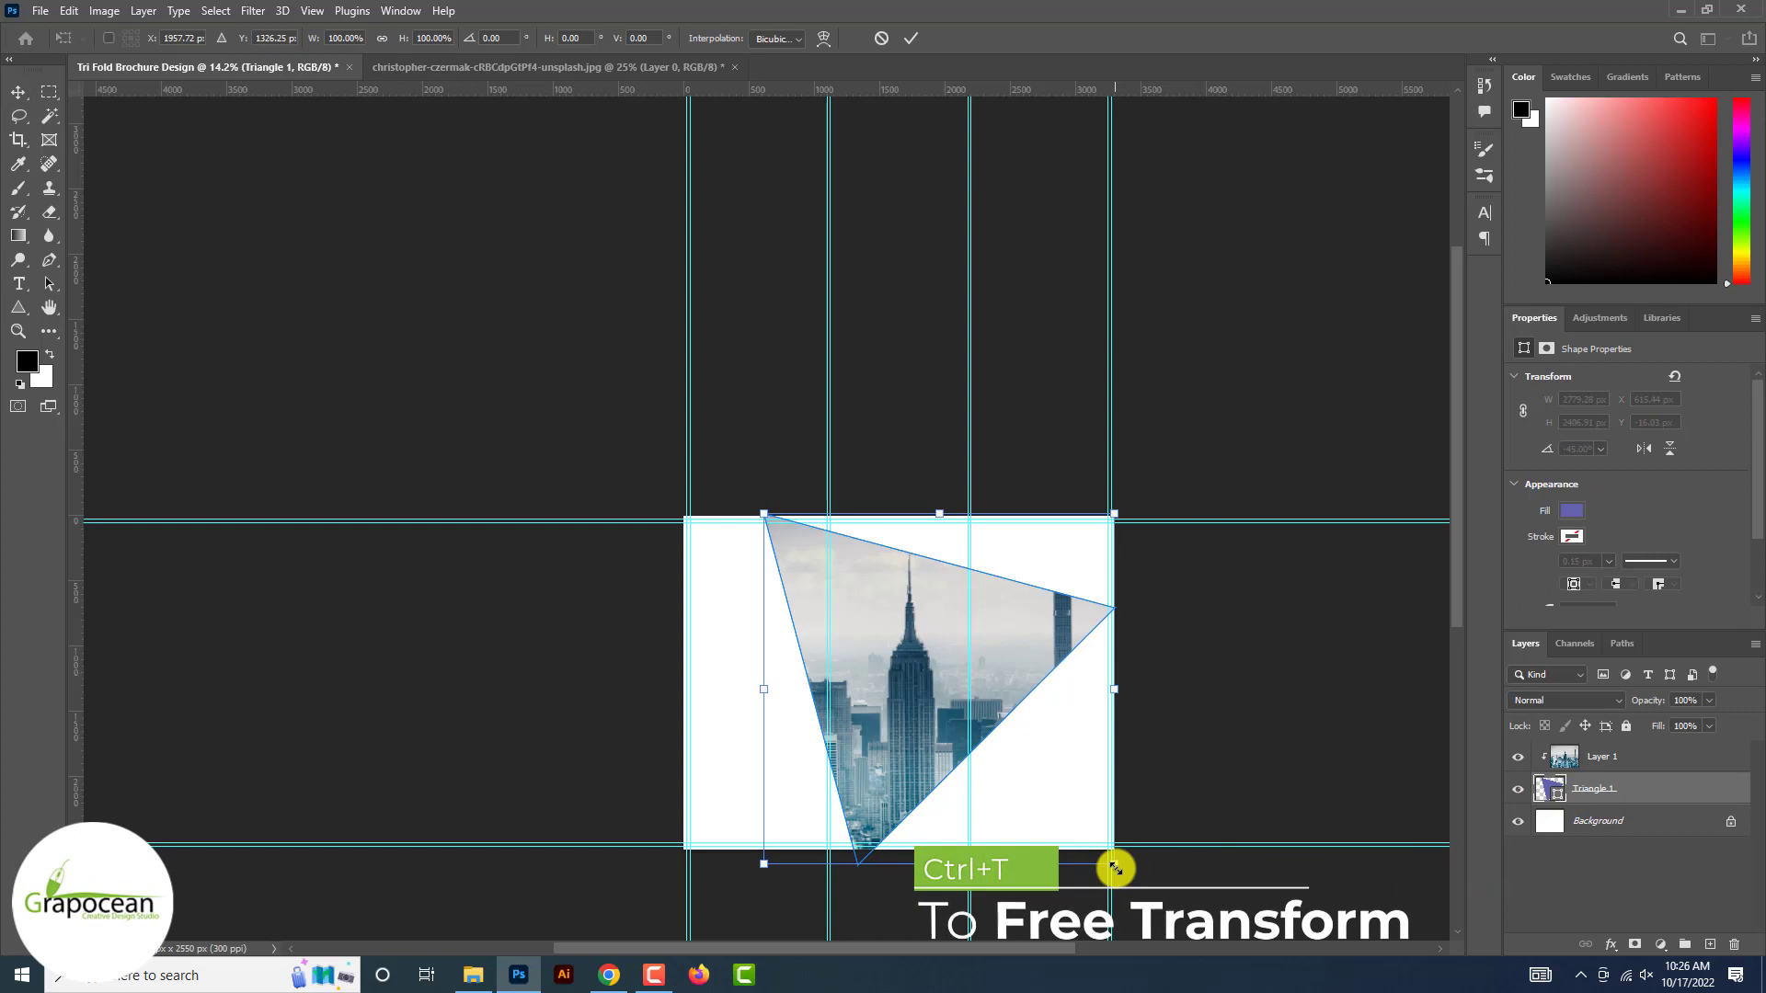
pyautogui.moveTo(1115, 869); pyautogui.dragTo(1222, 825)
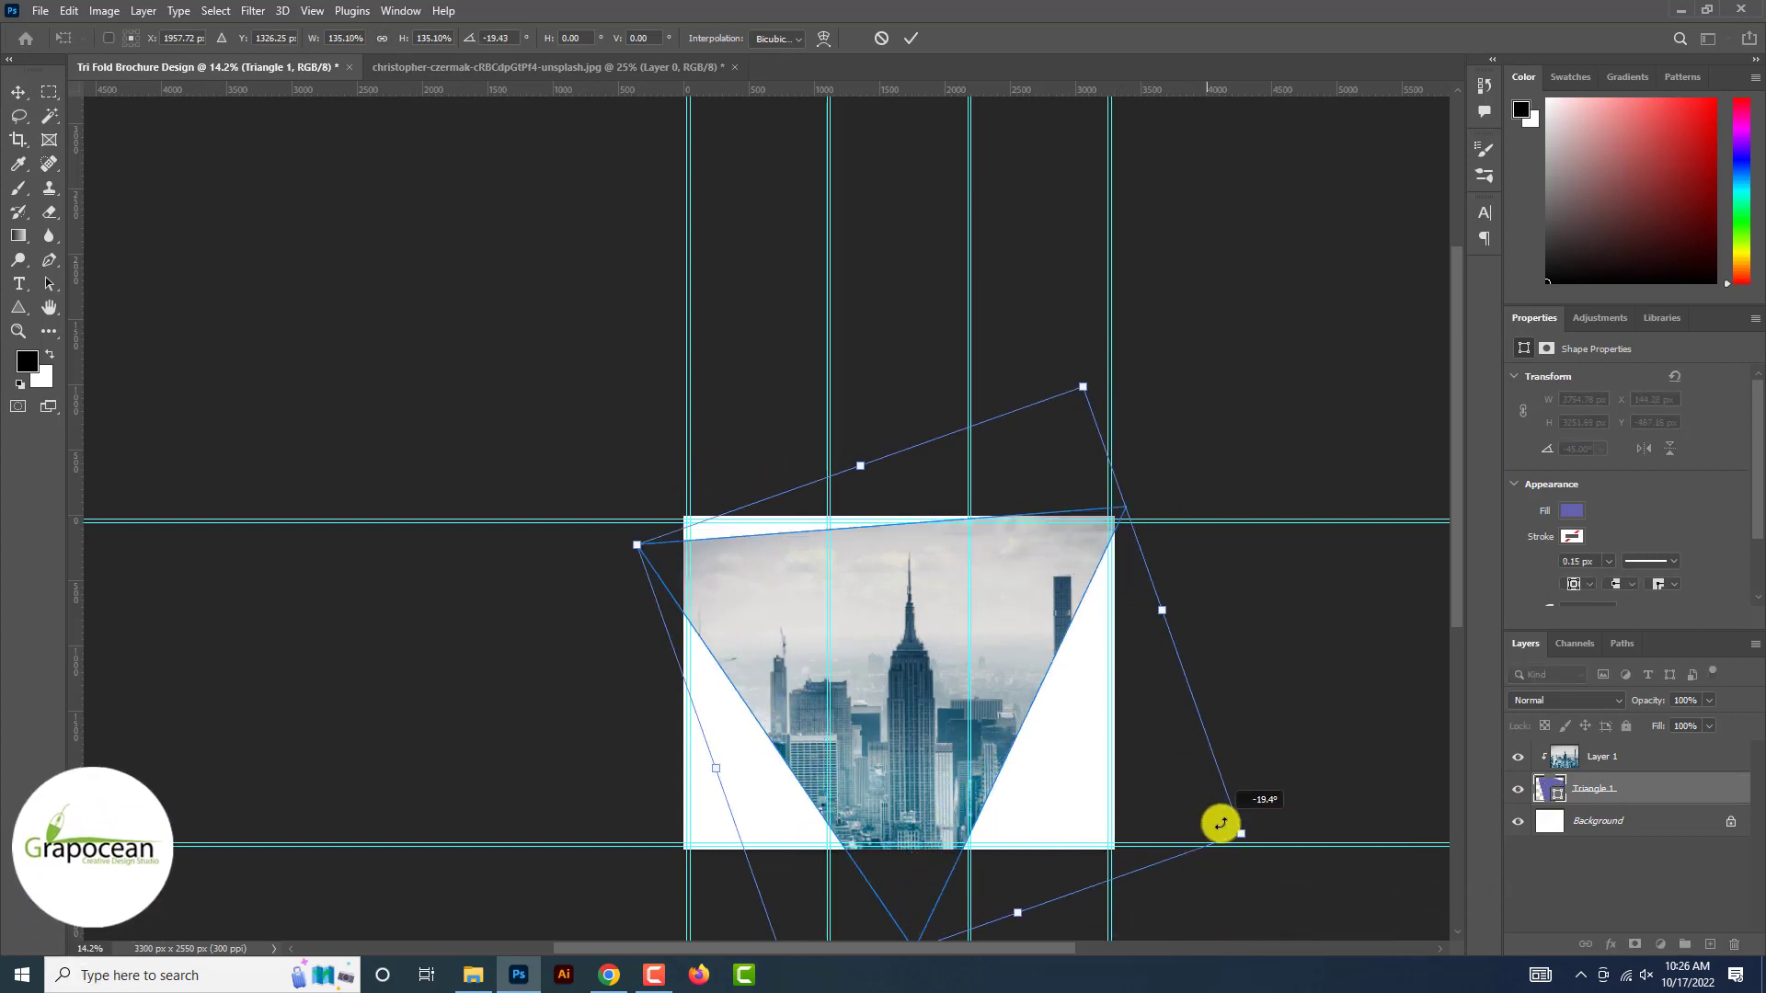
pyautogui.moveTo(904, 671); pyautogui.dragTo(982, 617)
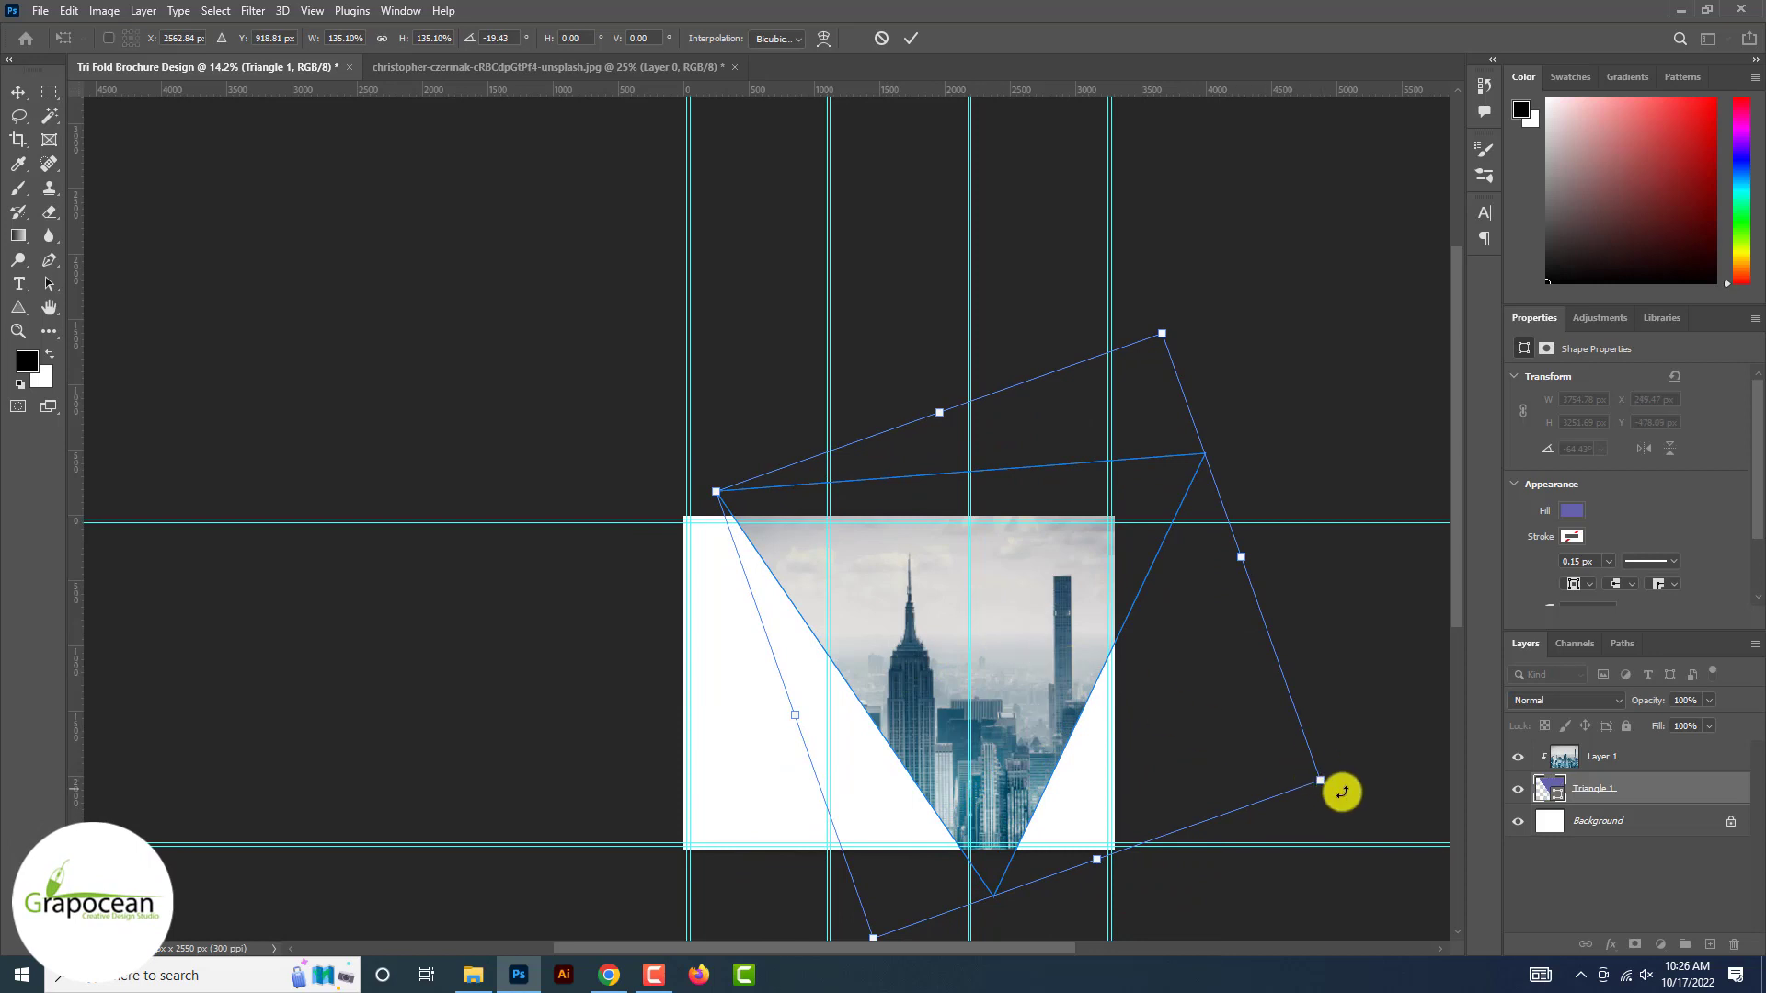
pyautogui.moveTo(1342, 791); pyautogui.dragTo(1080, 856)
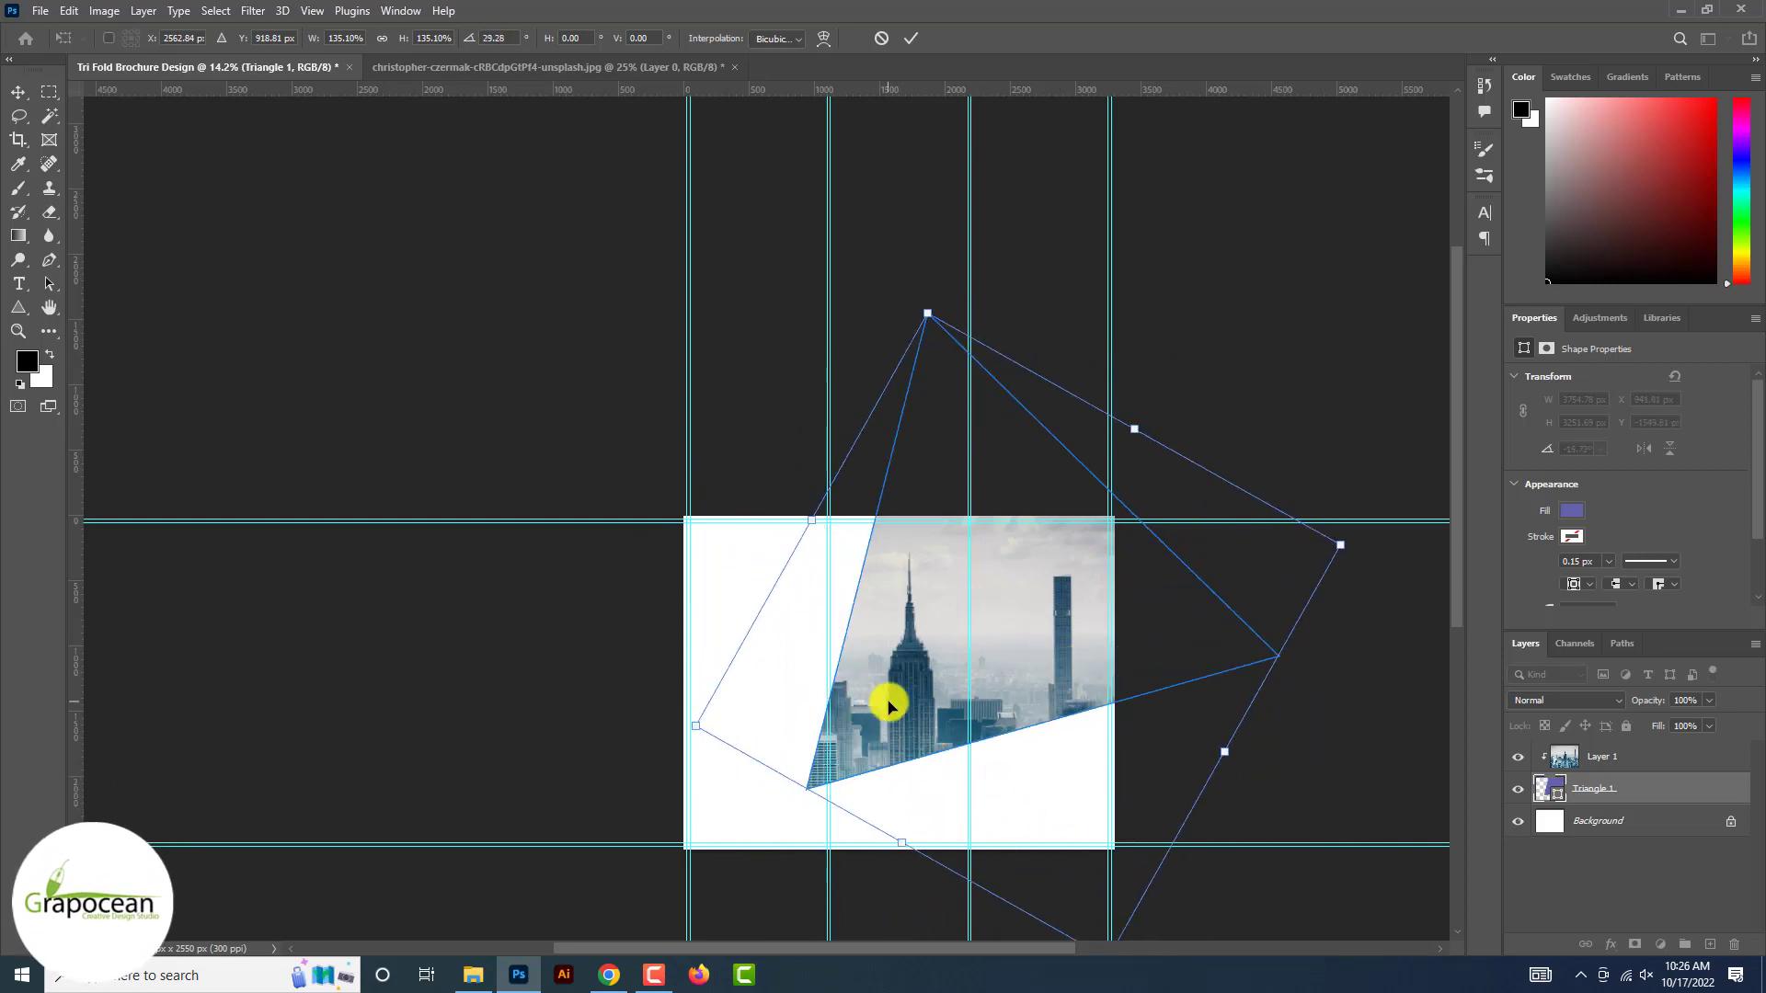
pyautogui.moveTo(889, 707); pyautogui.dragTo(923, 694)
pyautogui.moveTo(1164, 913); pyautogui.dragTo(1192, 858)
pyautogui.moveTo(922, 660); pyautogui.dragTo(895, 654)
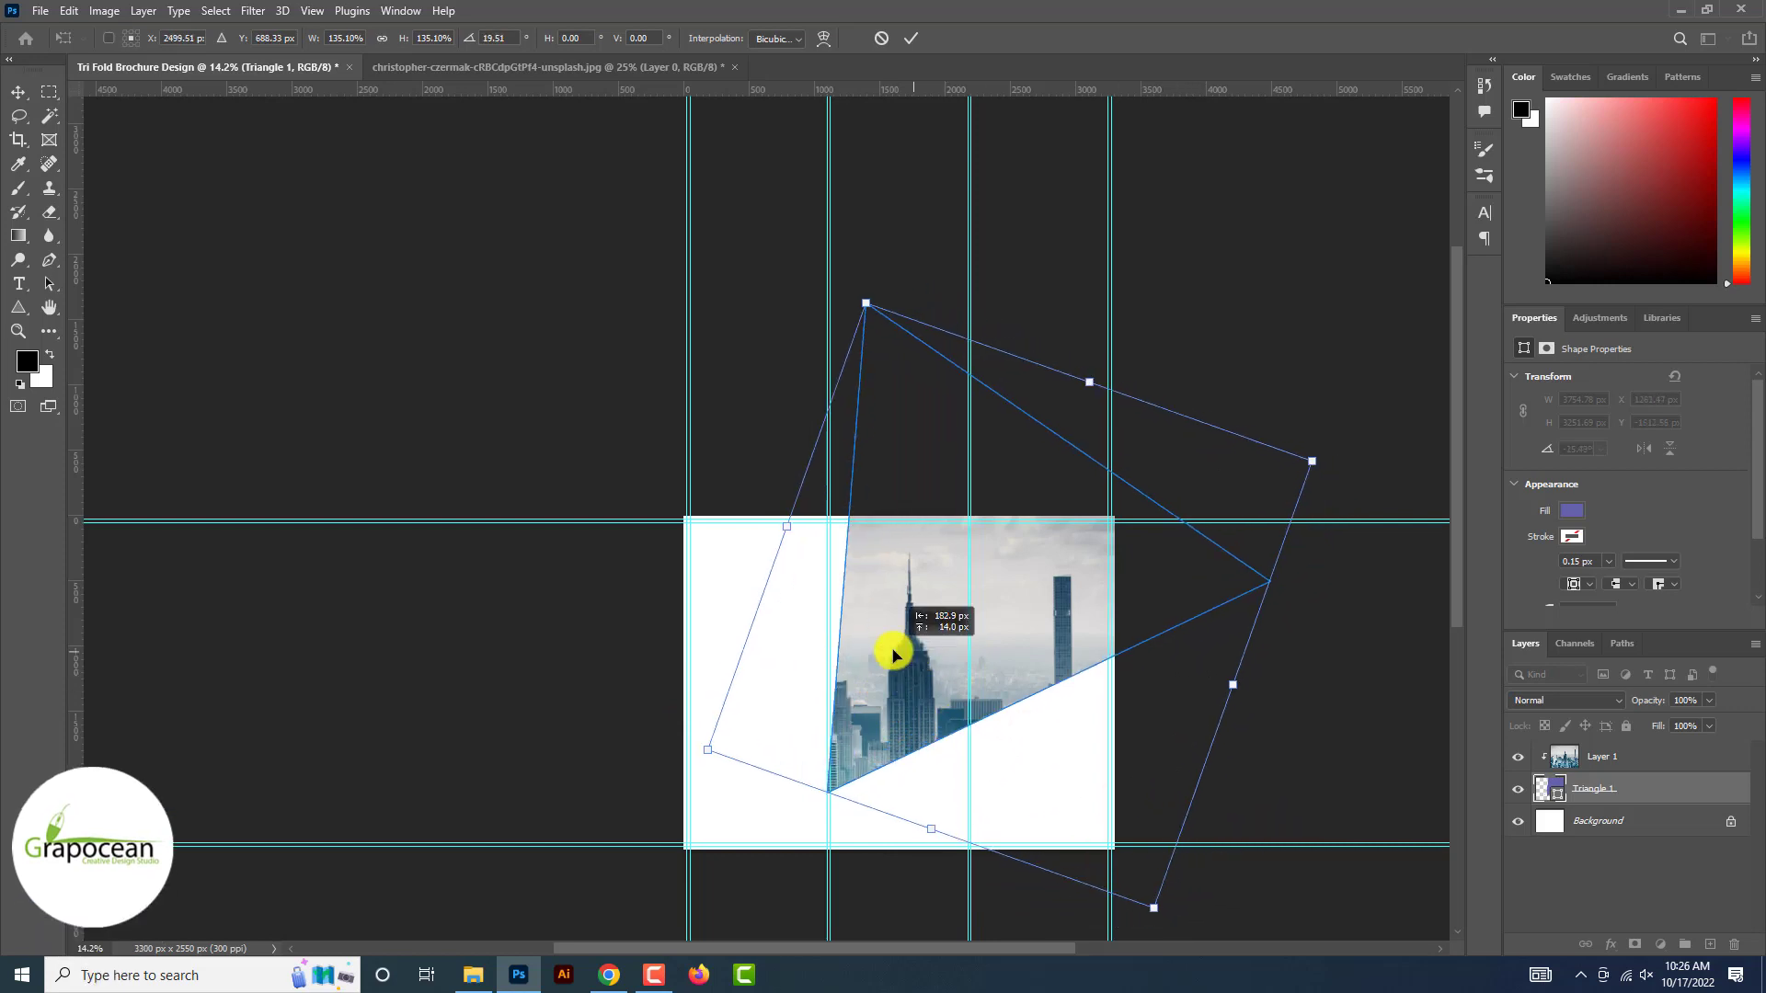
pyautogui.scroll(-3, 938, 702)
pyautogui.moveTo(1072, 841); pyautogui.dragTo(1082, 821)
pyautogui.click(911, 38)
# - Scale the clipped skyline photo down to about 3046 px wide and place it over the triangle
pyautogui.scroll(4, 860, 662)
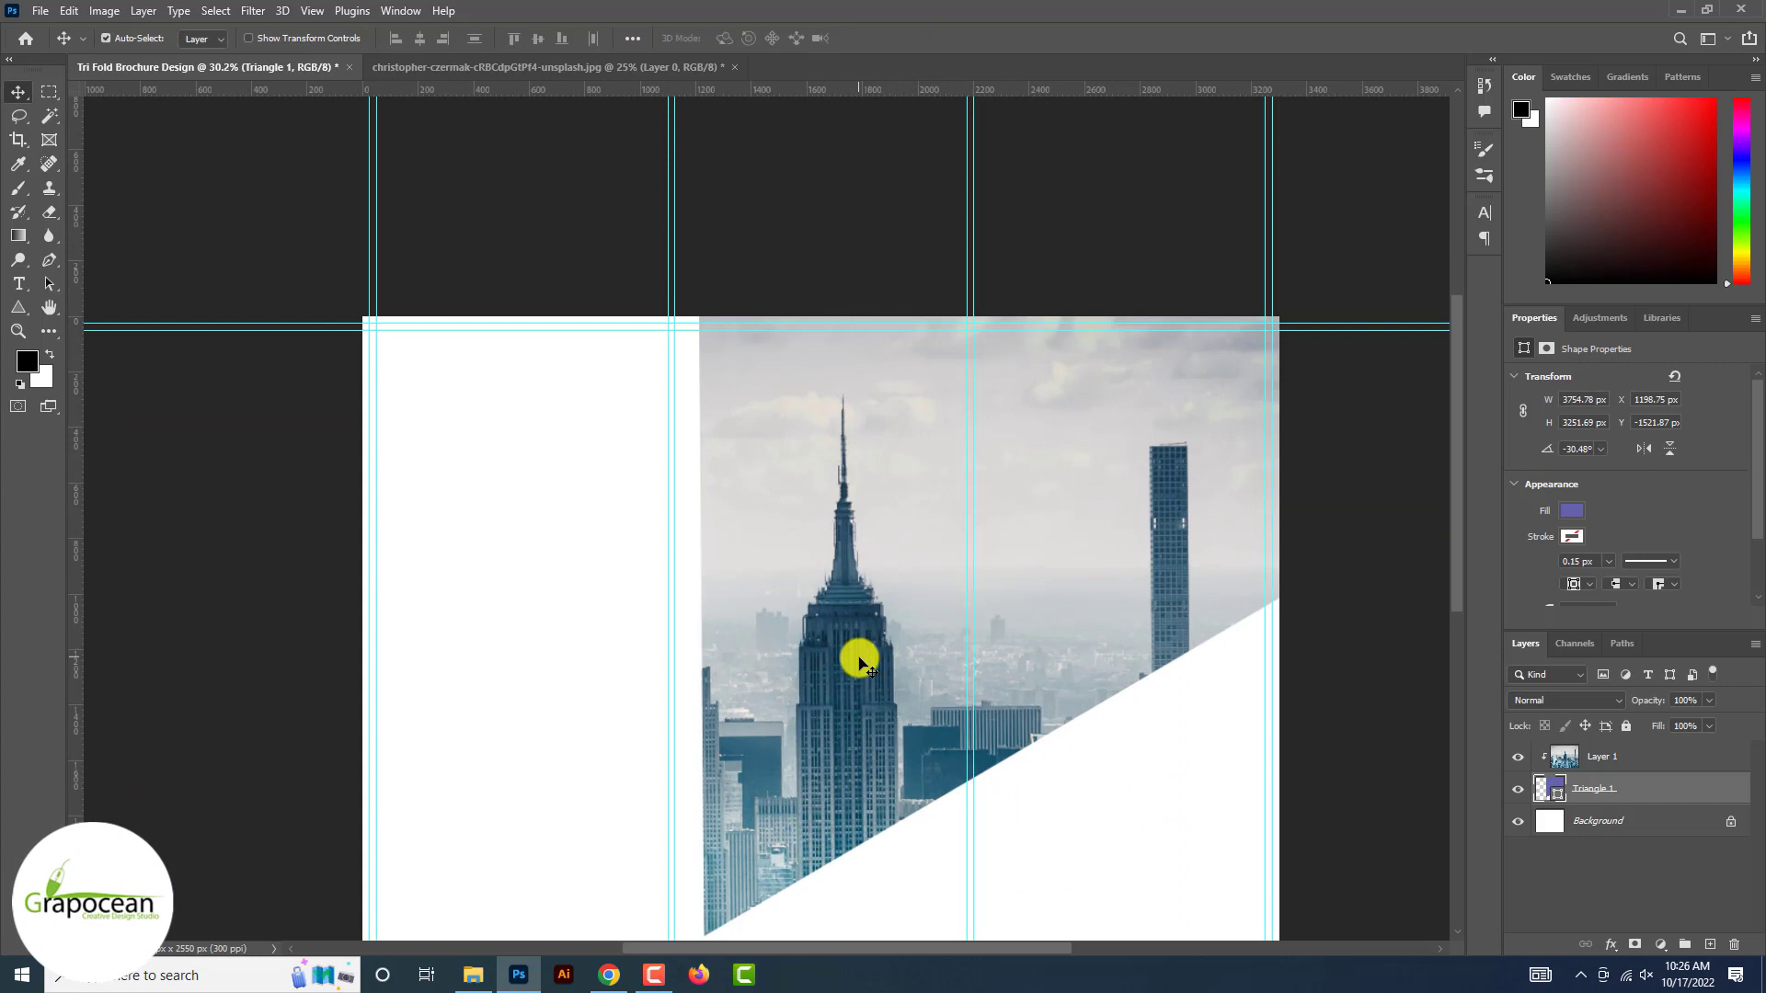
pyautogui.scroll(-4, 860, 663)
pyautogui.click(1610, 754)
pyautogui.hotkey('ctrl', 't')
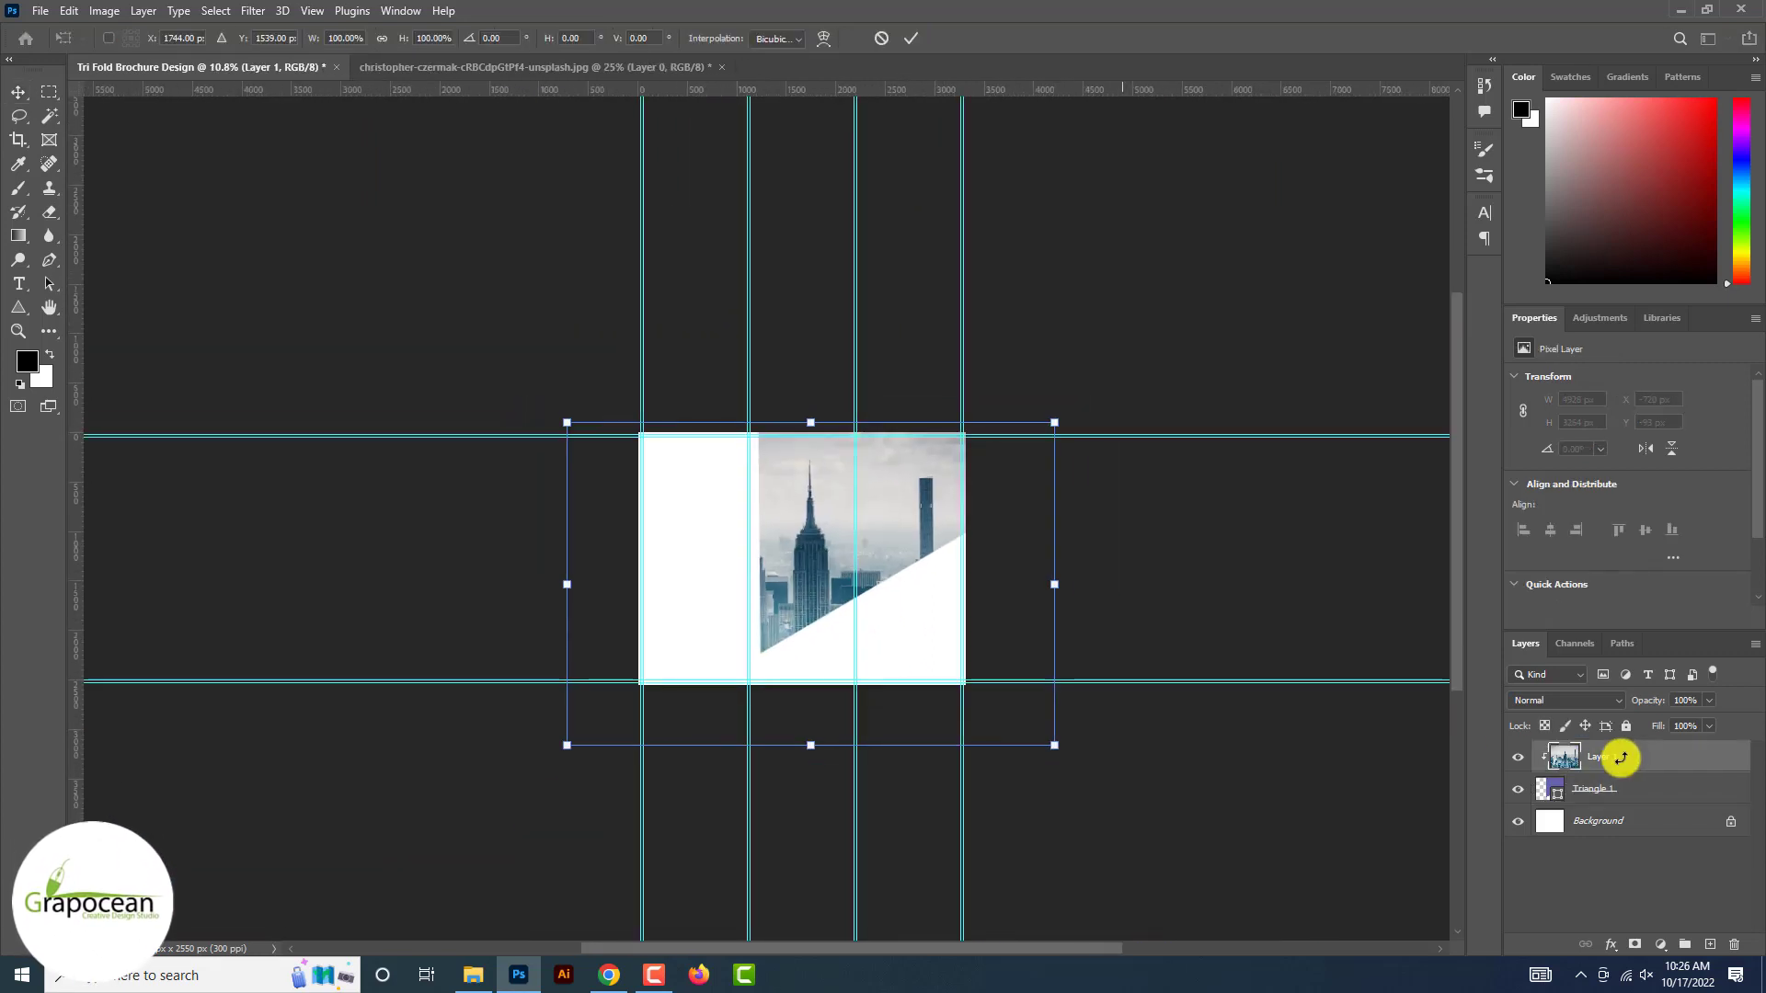
pyautogui.moveTo(1062, 749); pyautogui.dragTo(974, 622)
pyautogui.click(910, 37)
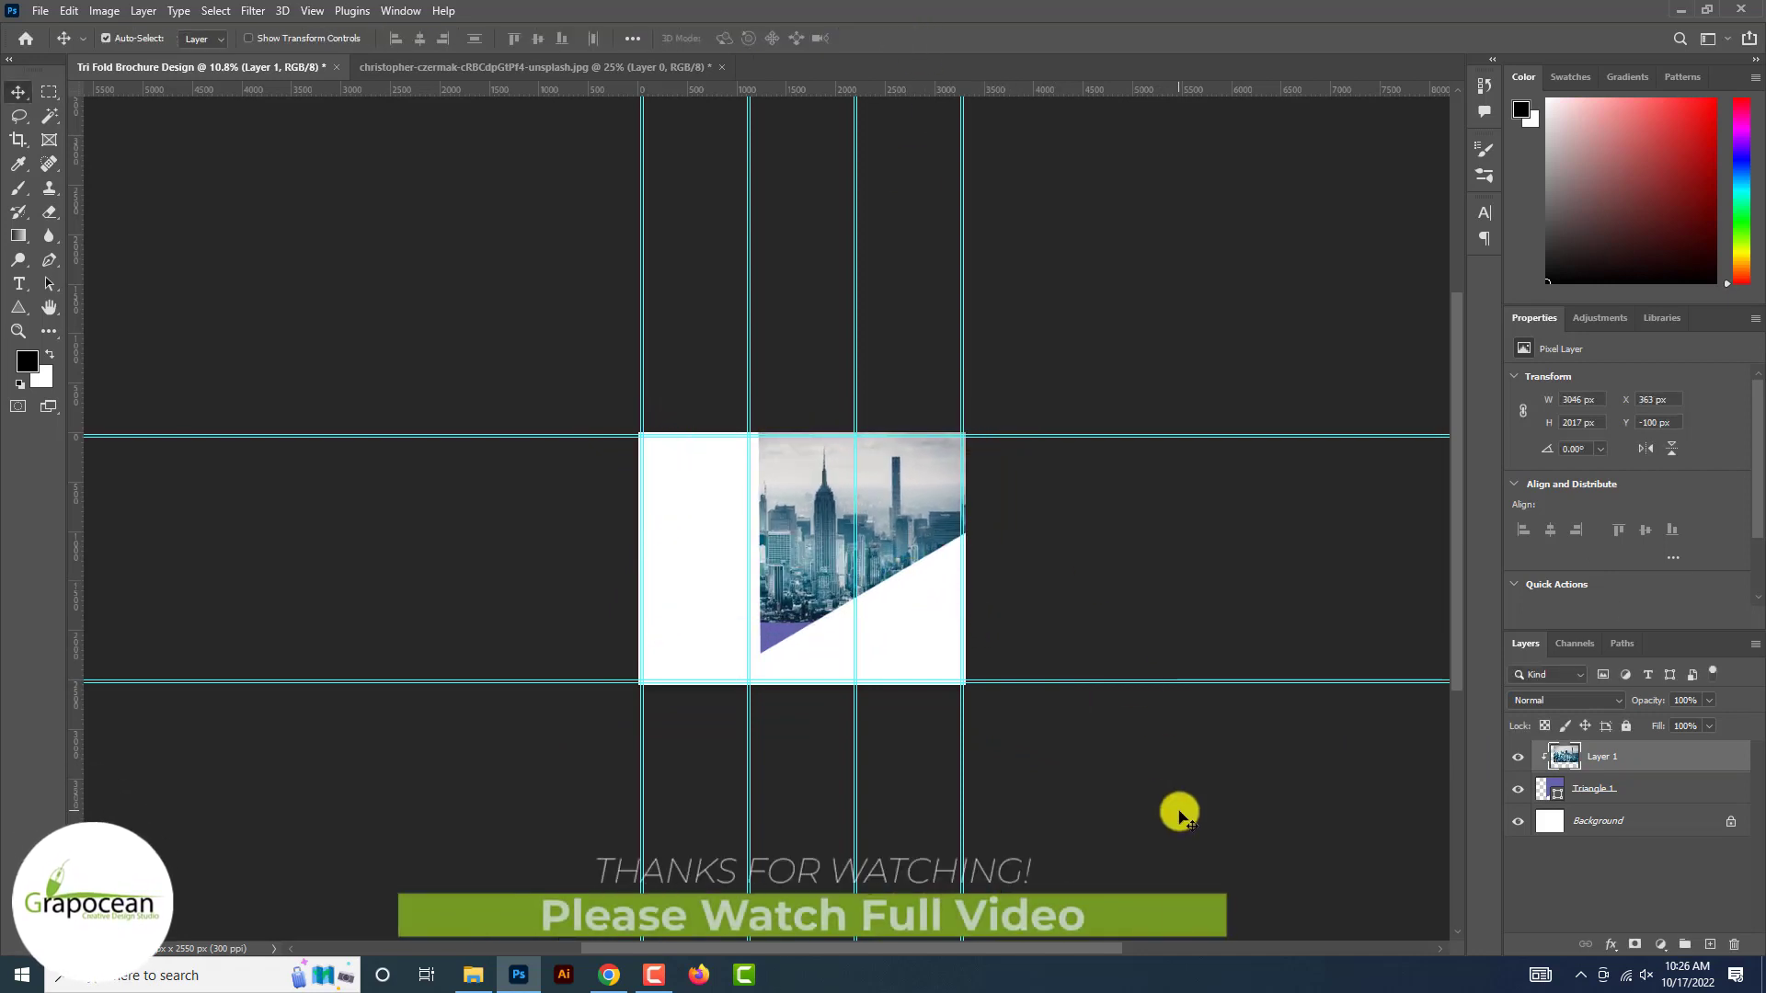
# - Move the skyline photo down about 355 px to cover the triangle's lower corner
pyautogui.scroll(2, 788, 625)
pyautogui.click(771, 667)
pyautogui.moveTo(770, 667); pyautogui.dragTo(769, 622)
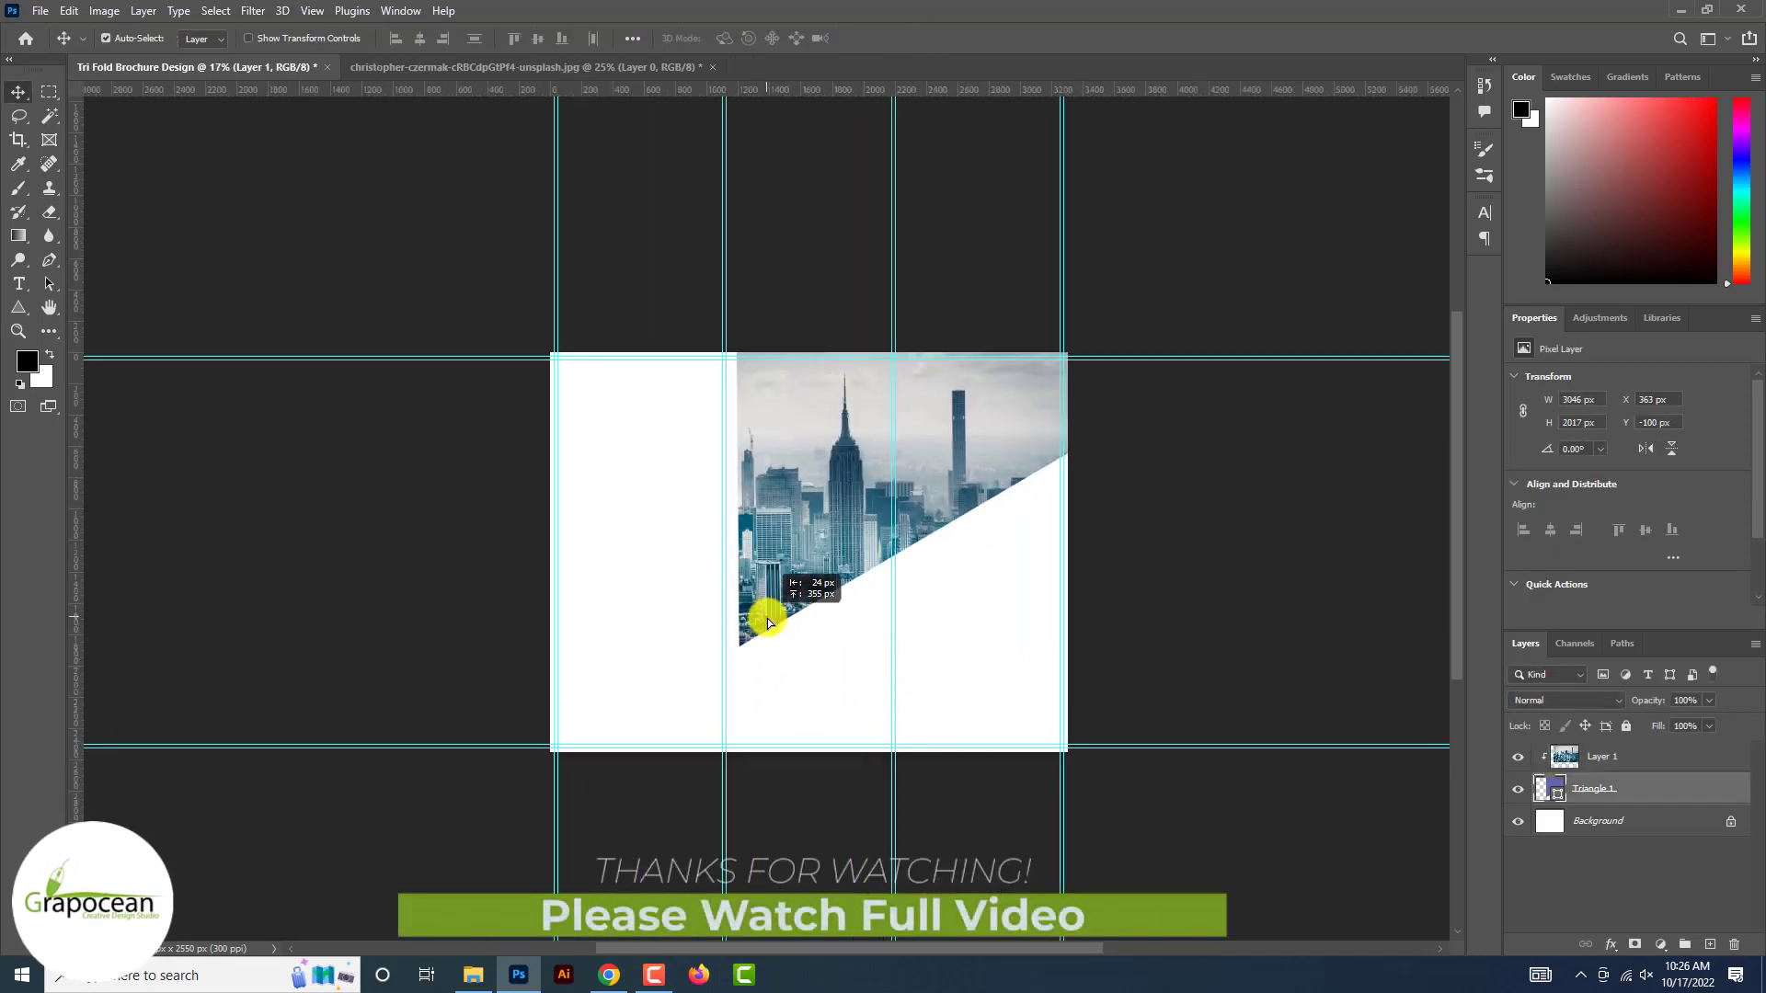
# - Add a Black & White adjustment layer above the skyline photo and clip it to the photo
pyautogui.hotkey('ctrl', '+')
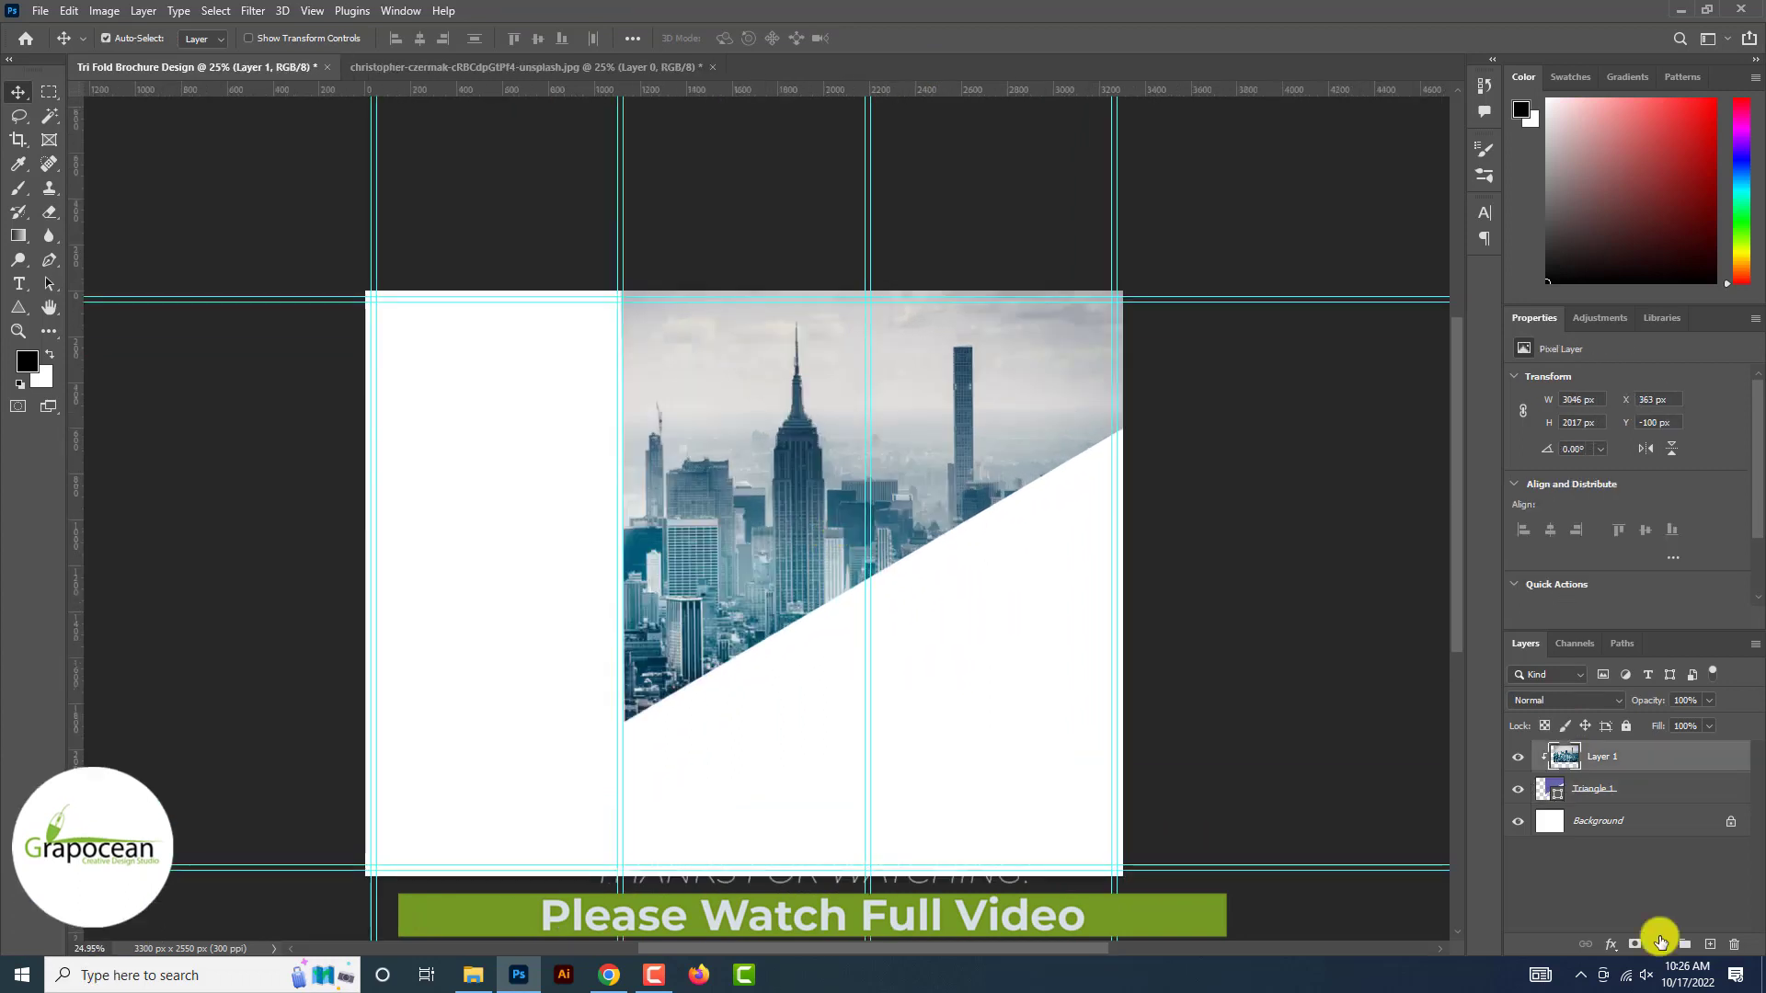
pyautogui.click(1661, 945)
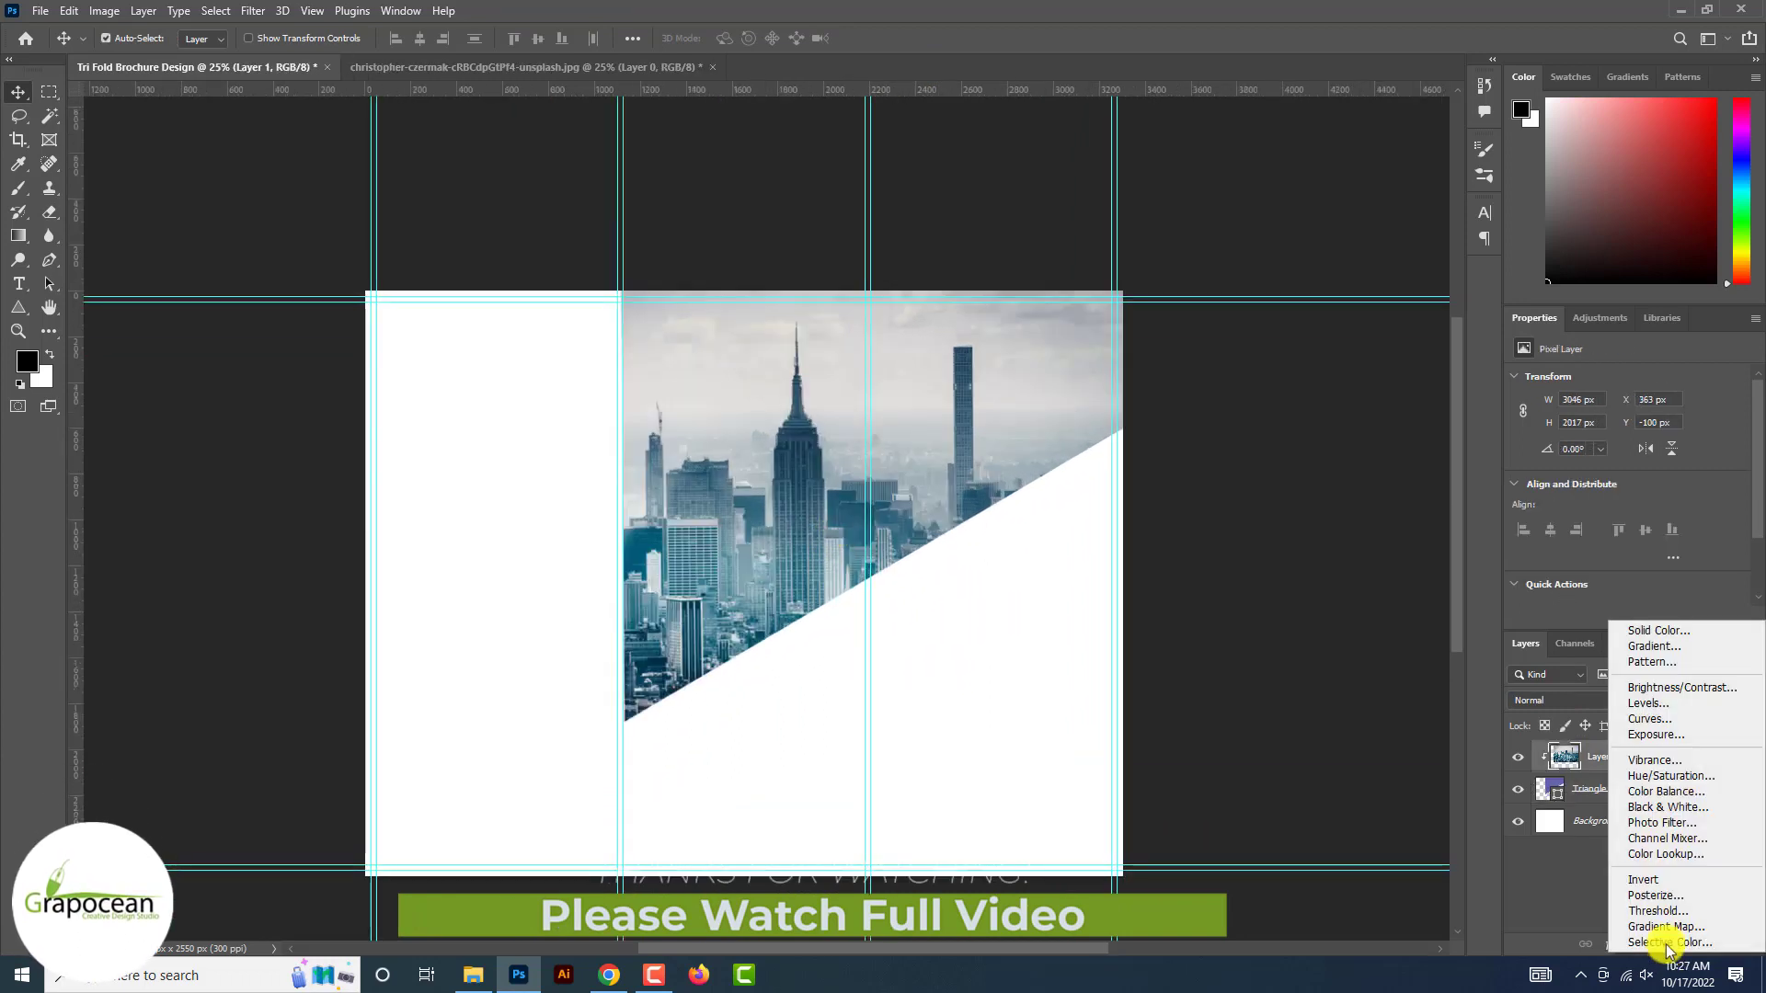
pyautogui.click(1697, 807)
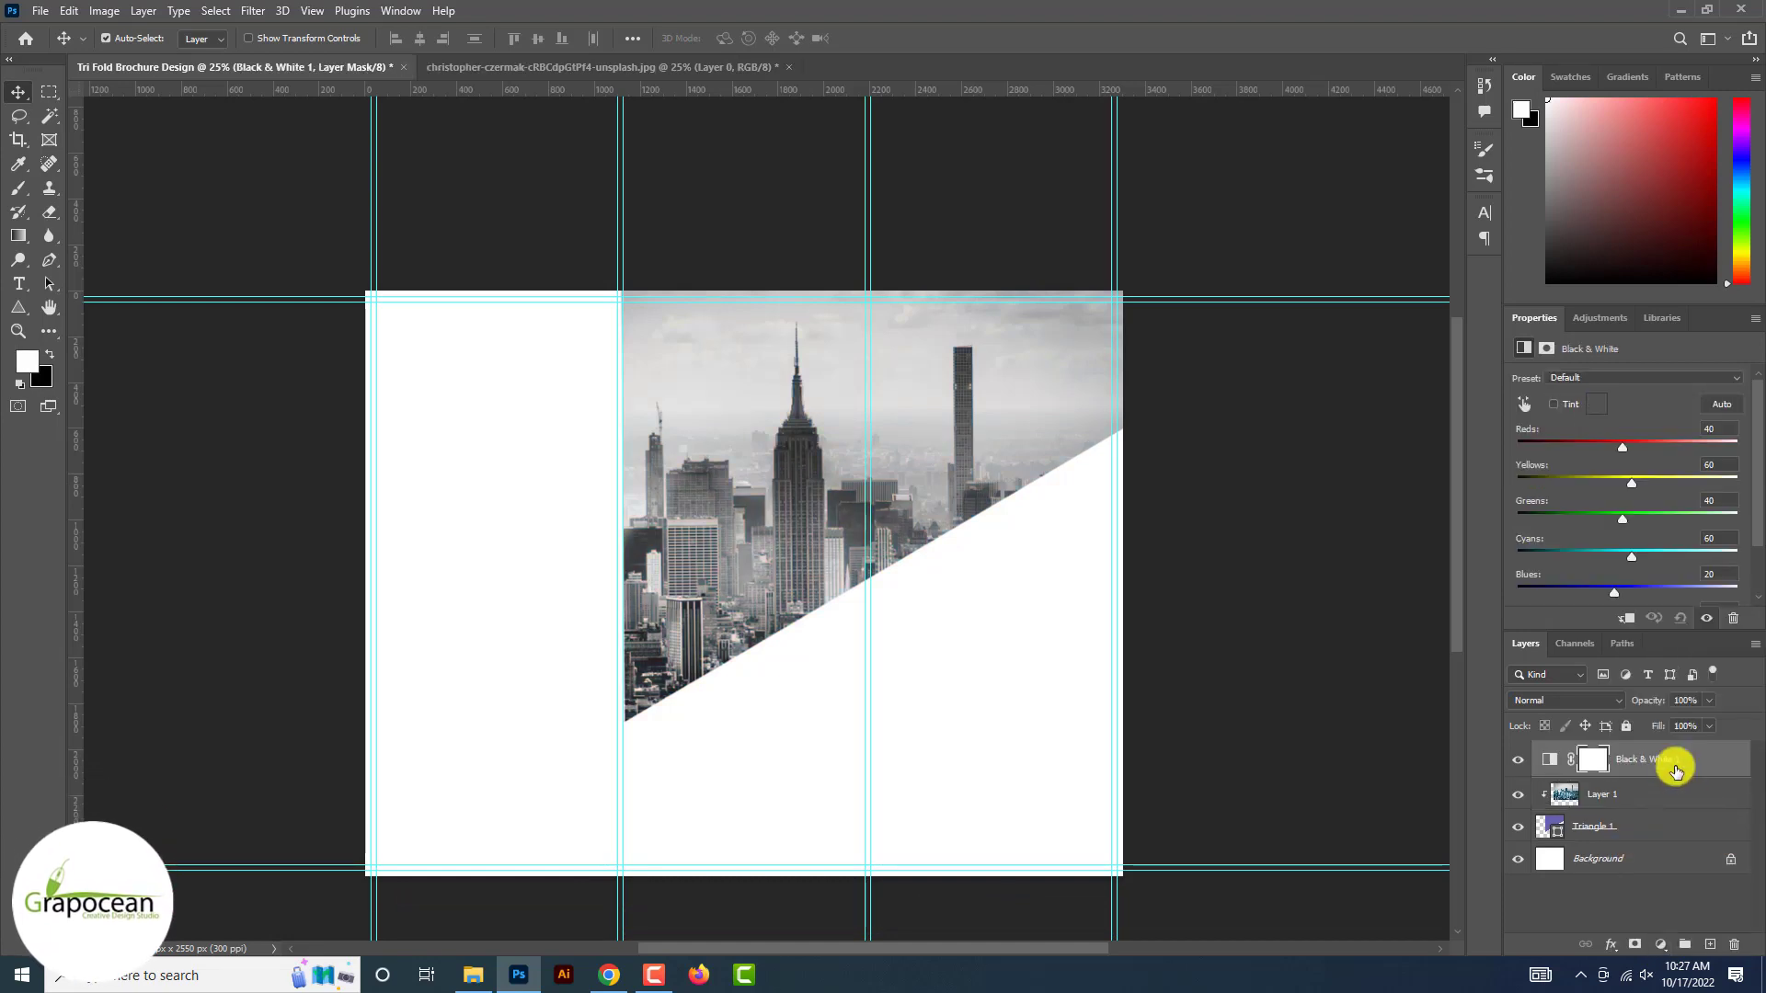
pyautogui.rightClick(1672, 768)
pyautogui.click(1518, 536)
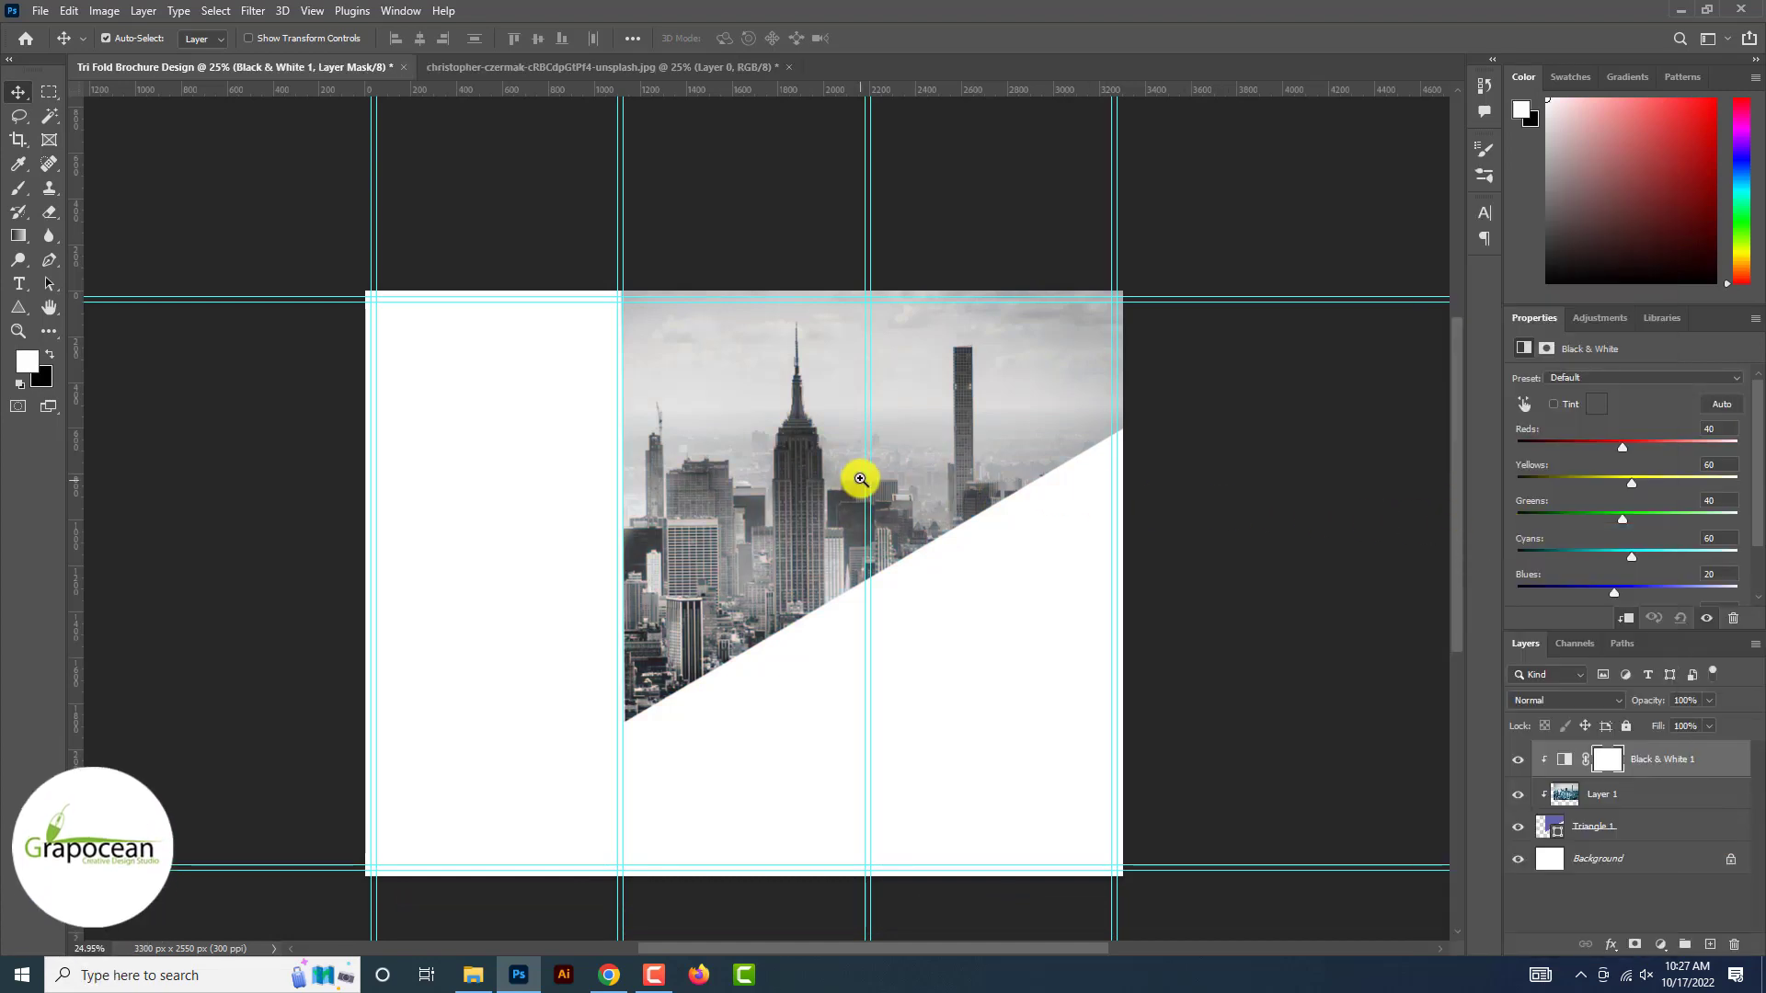
pyautogui.keyDown('ctrl'); pyautogui.click(788, 499); pyautogui.keyUp('ctrl')
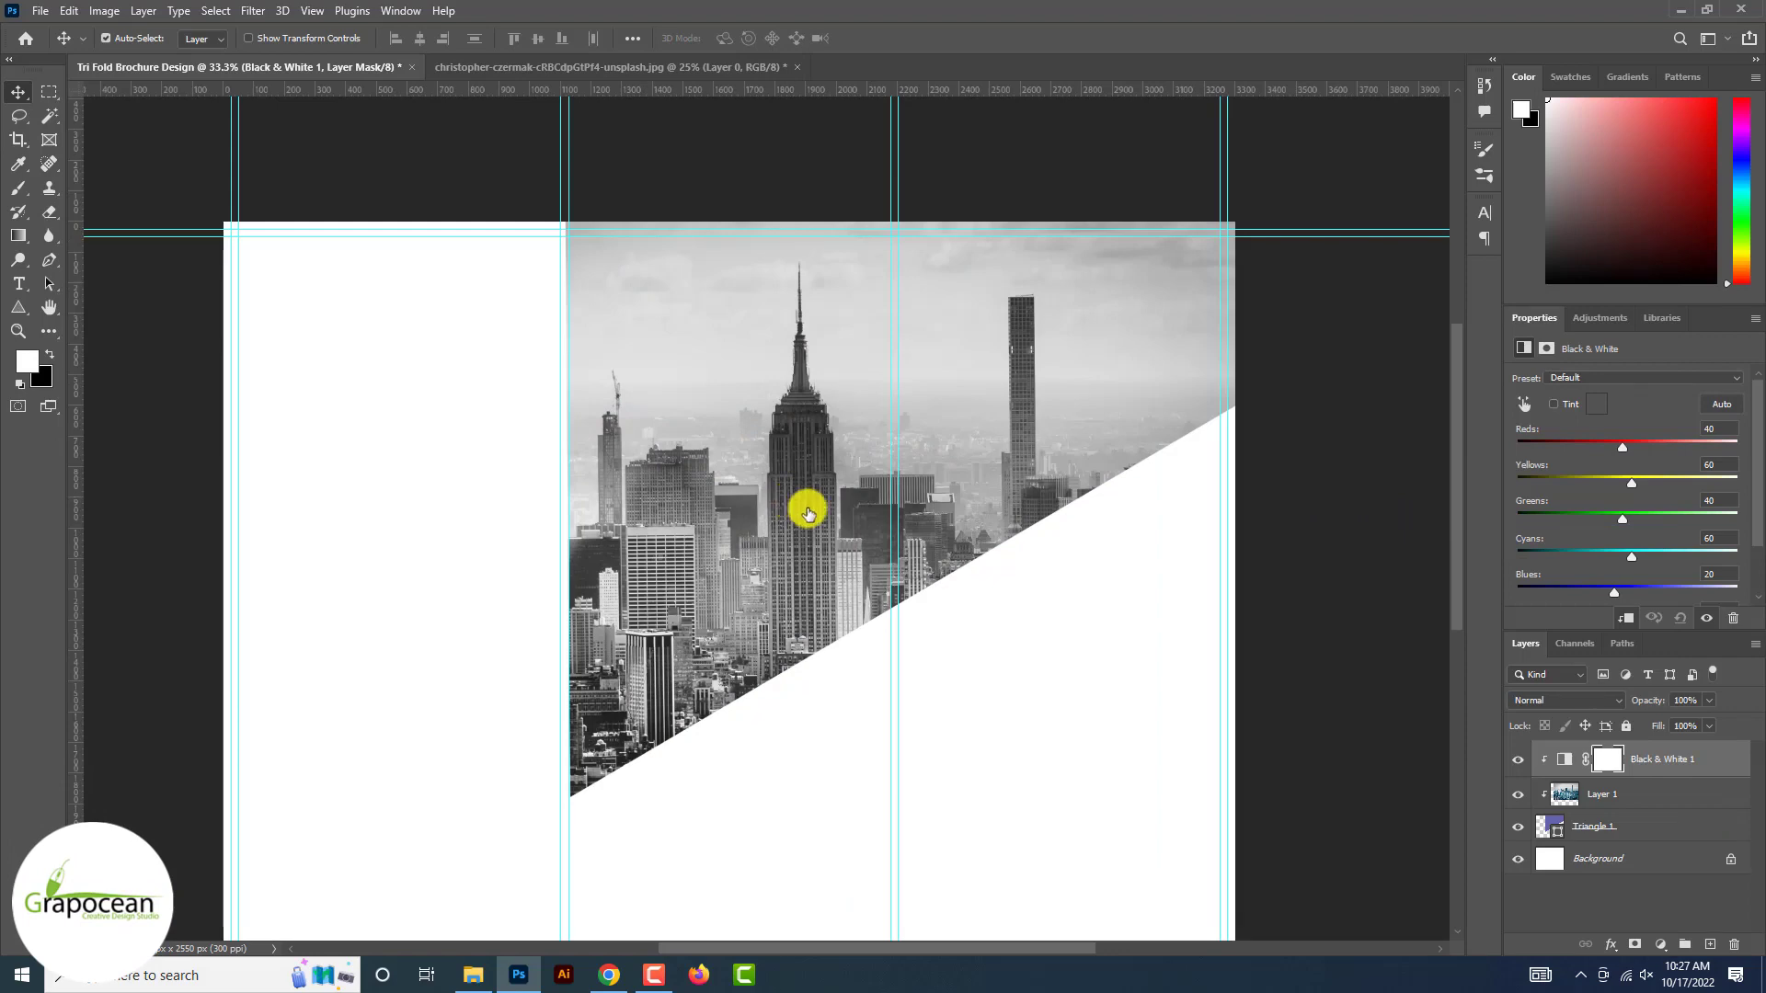
# - Add an Exposure adjustment with exposure +0.72, offset +0.0250 and gamma correction 1.45 to brighten the skyline
pyautogui.click(1660, 945)
pyautogui.click(1683, 721)
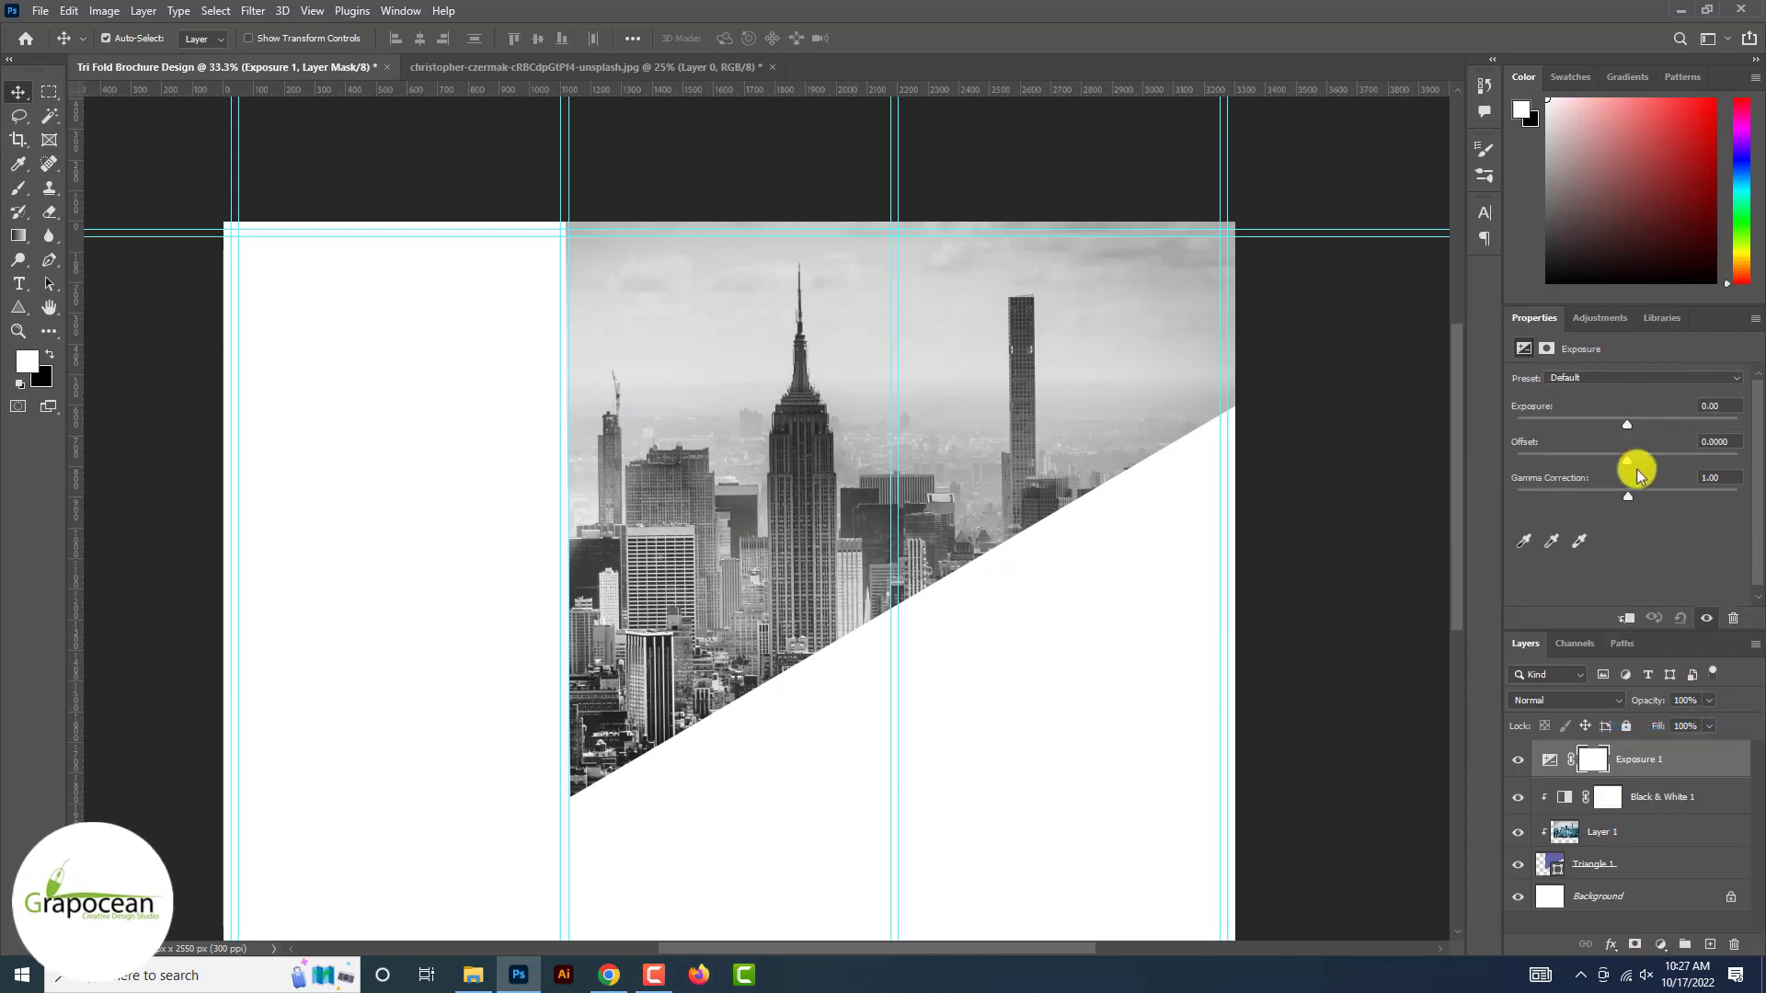
pyautogui.moveTo(1627, 424); pyautogui.dragTo(1599, 494)
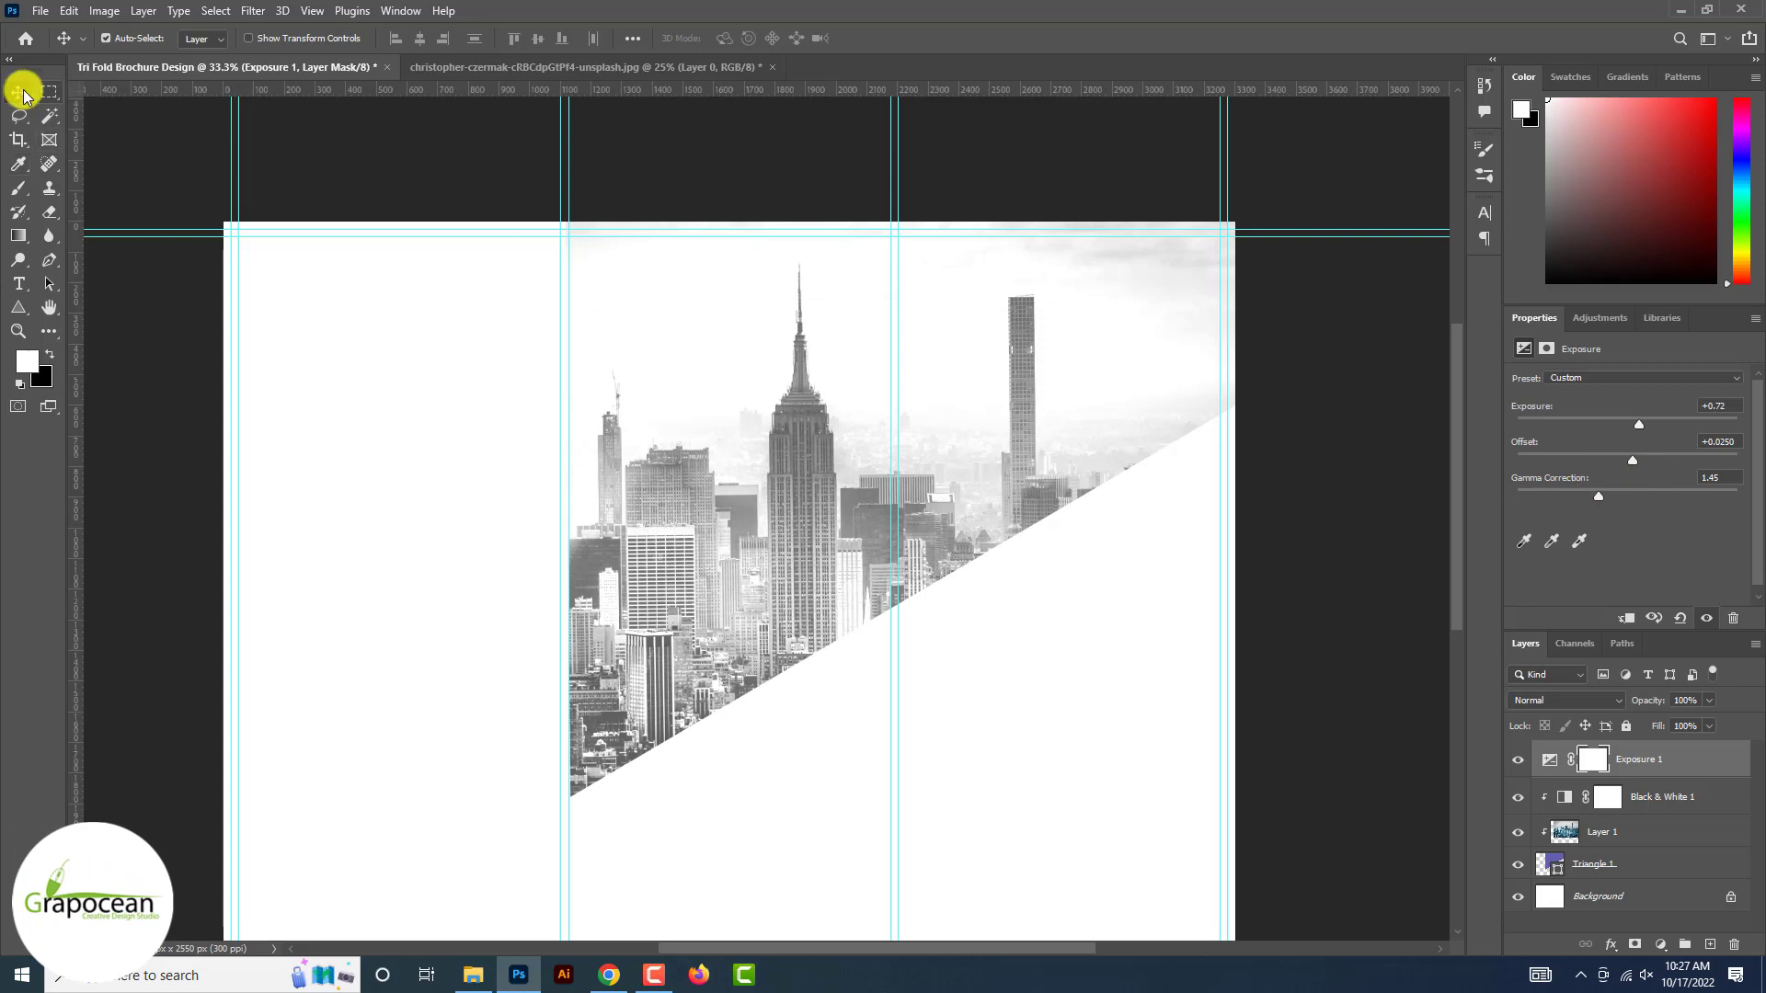
pyautogui.click(126, 406)
pyautogui.scroll(-5, 887, 709)
pyautogui.scroll(3, 887, 709)
pyautogui.click(887, 709)
# - Duplicate the photo's triangle layer and move the lower triangle down about 440 px in a free transform
pyautogui.click(1691, 870)
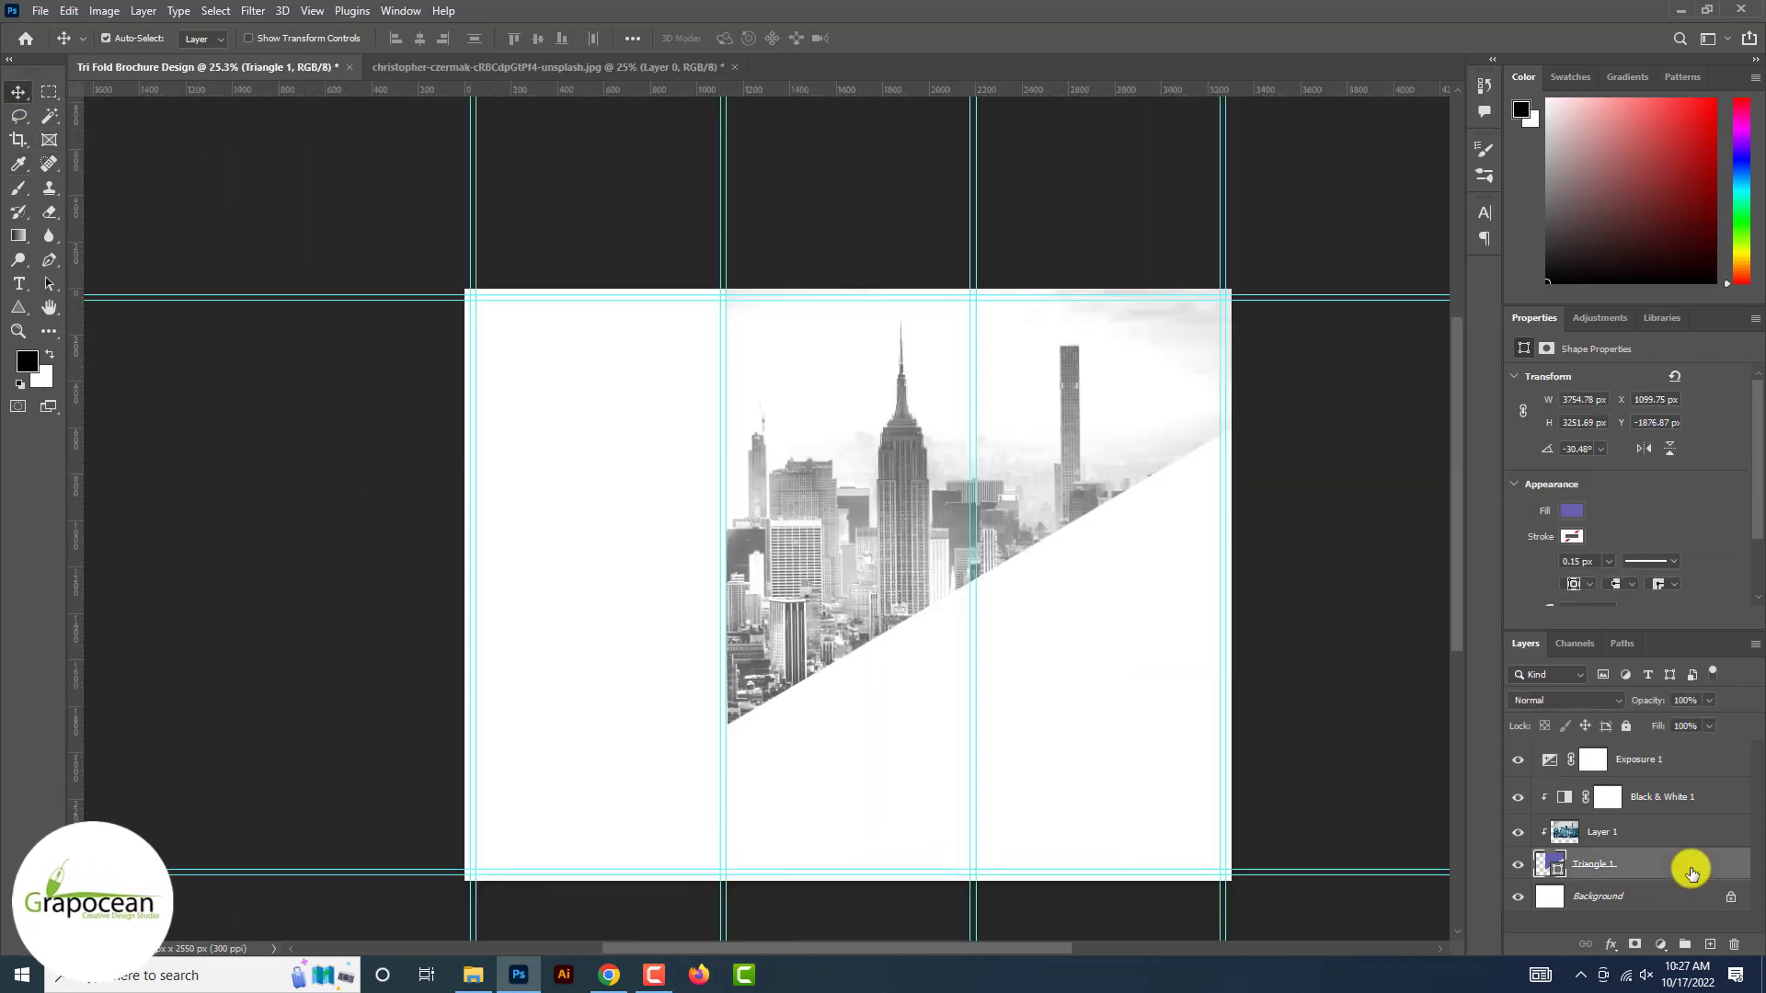
pyautogui.click(1648, 906)
pyautogui.hotkey('ctrl', 't')
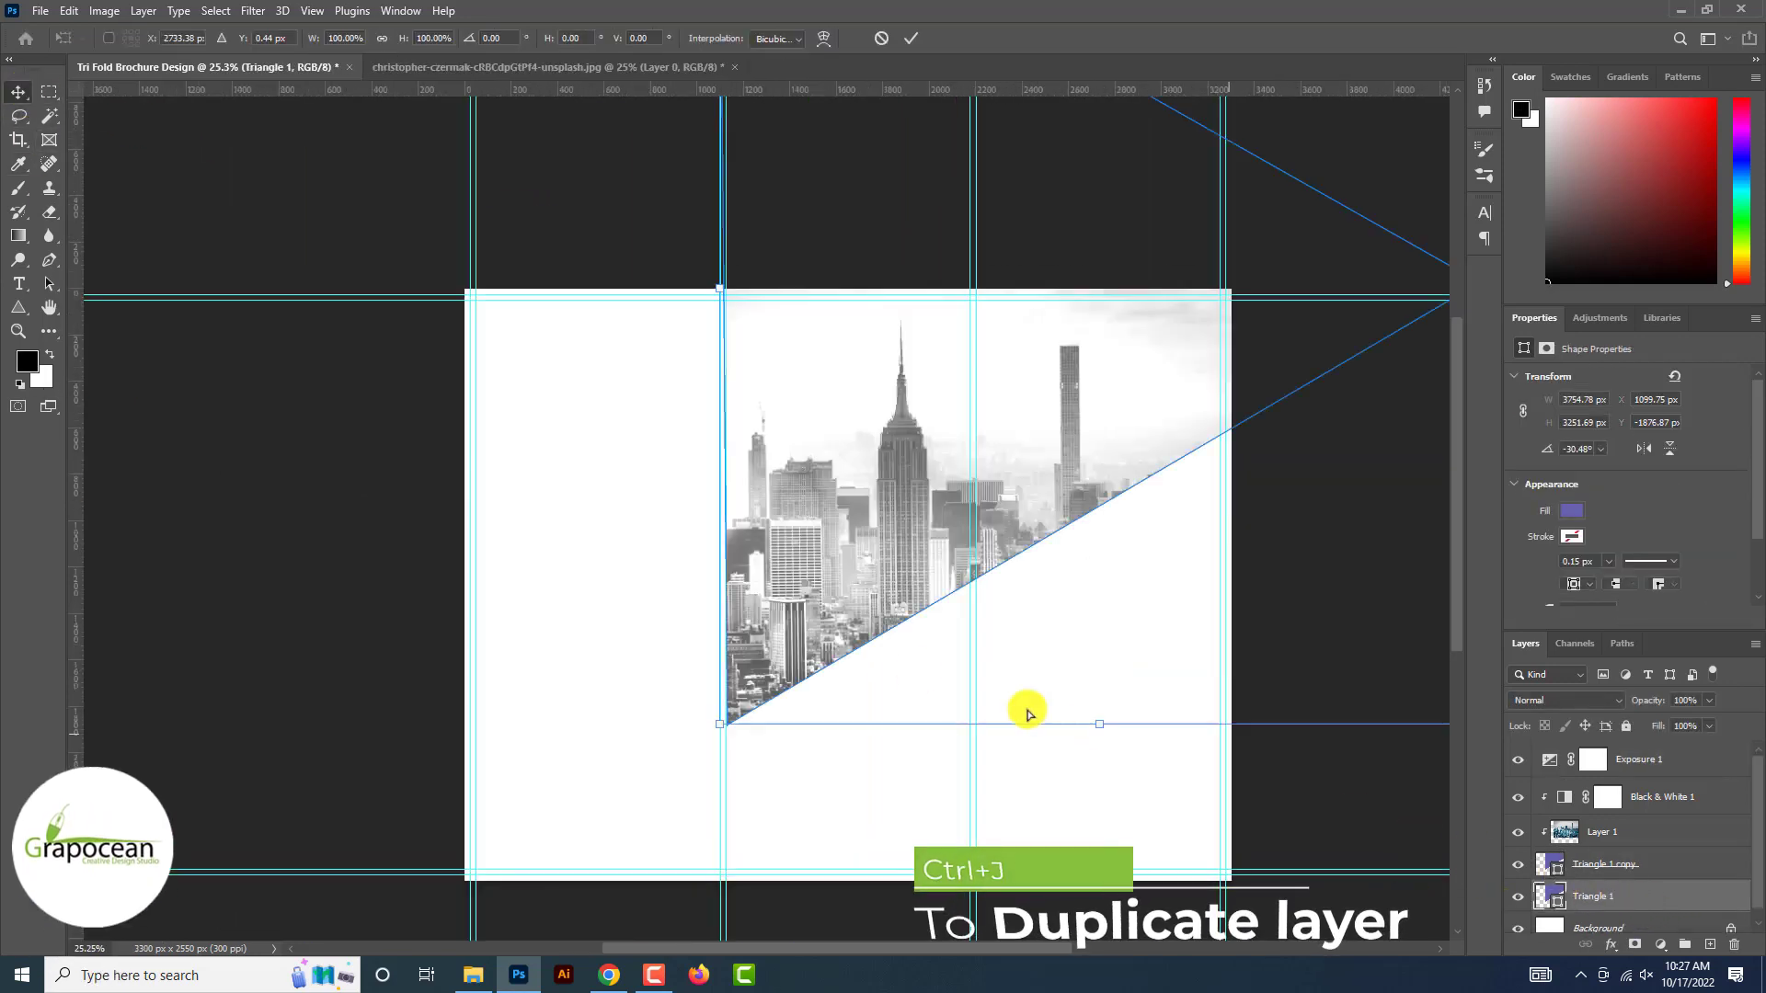
pyautogui.moveTo(875, 664); pyautogui.dragTo(864, 766)
pyautogui.scroll(-4, 865, 759)
pyautogui.scroll(-1, 1030, 788)
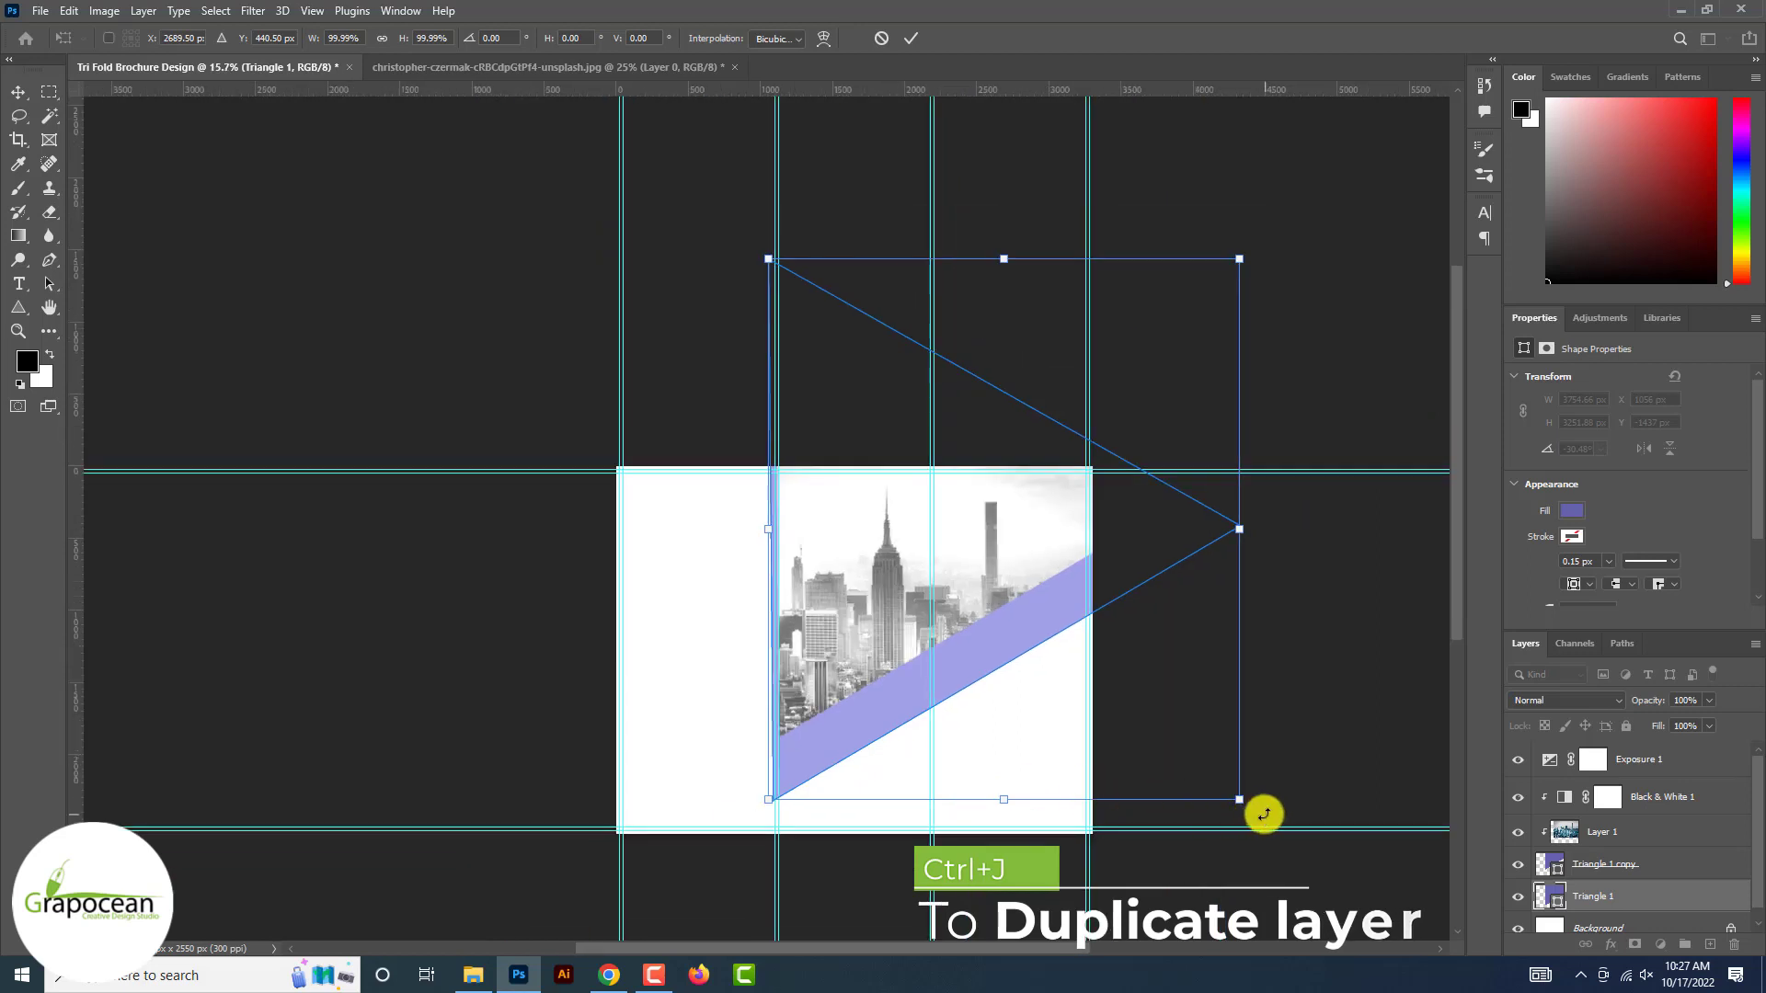
# - Rotate the lower triangle 60° and place it so its long edge descends diagonally from the page's upper-left corner
pyautogui.moveTo(1261, 812); pyautogui.dragTo(885, 838)
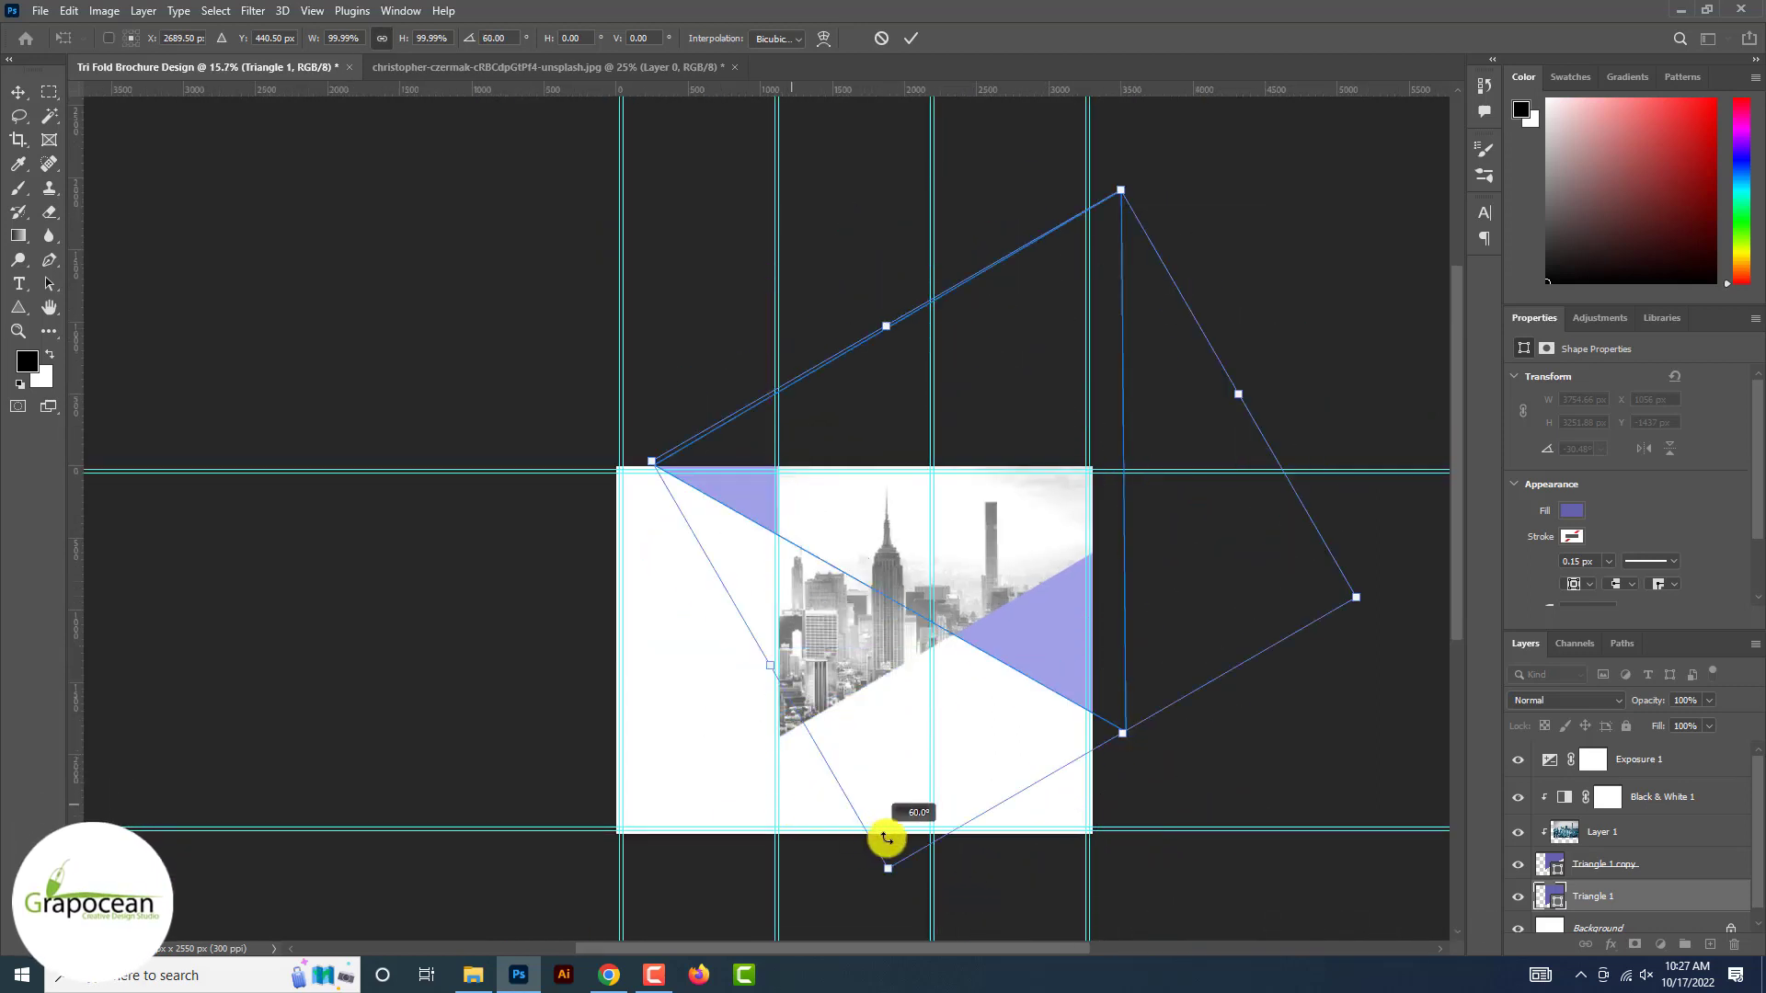
pyautogui.moveTo(1056, 676); pyautogui.dragTo(1021, 679)
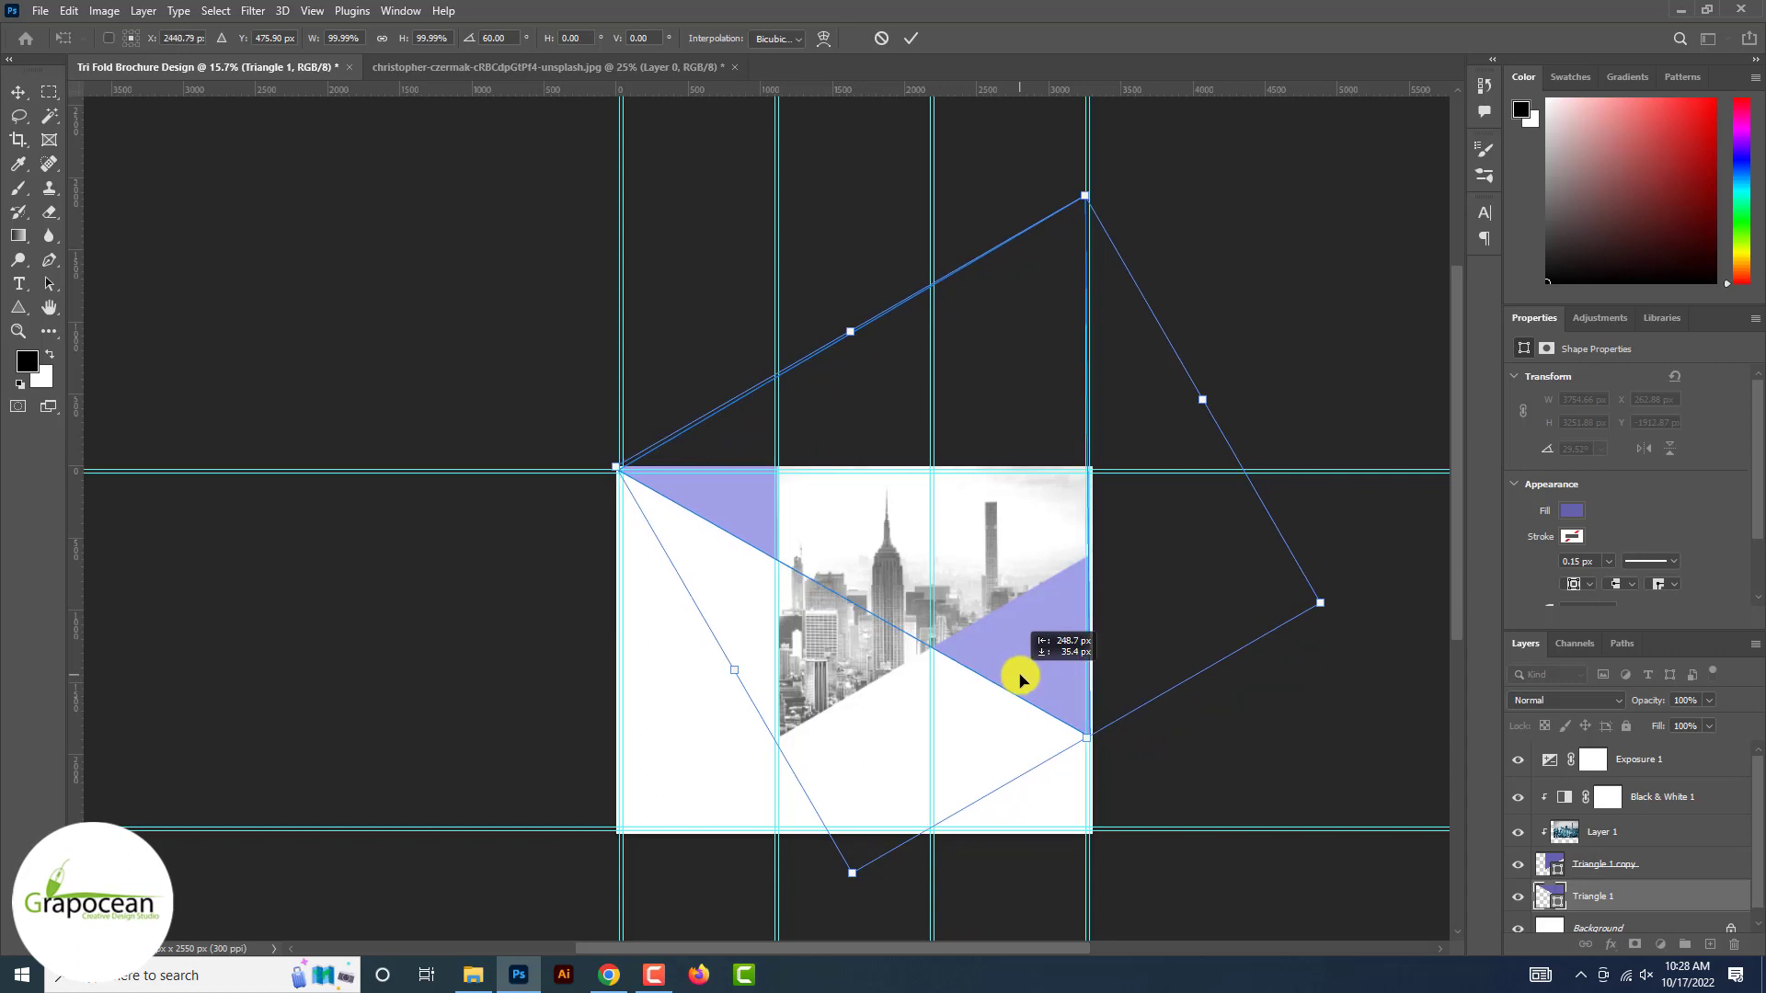
pyautogui.click(910, 38)
pyautogui.scroll(2, 1074, 661)
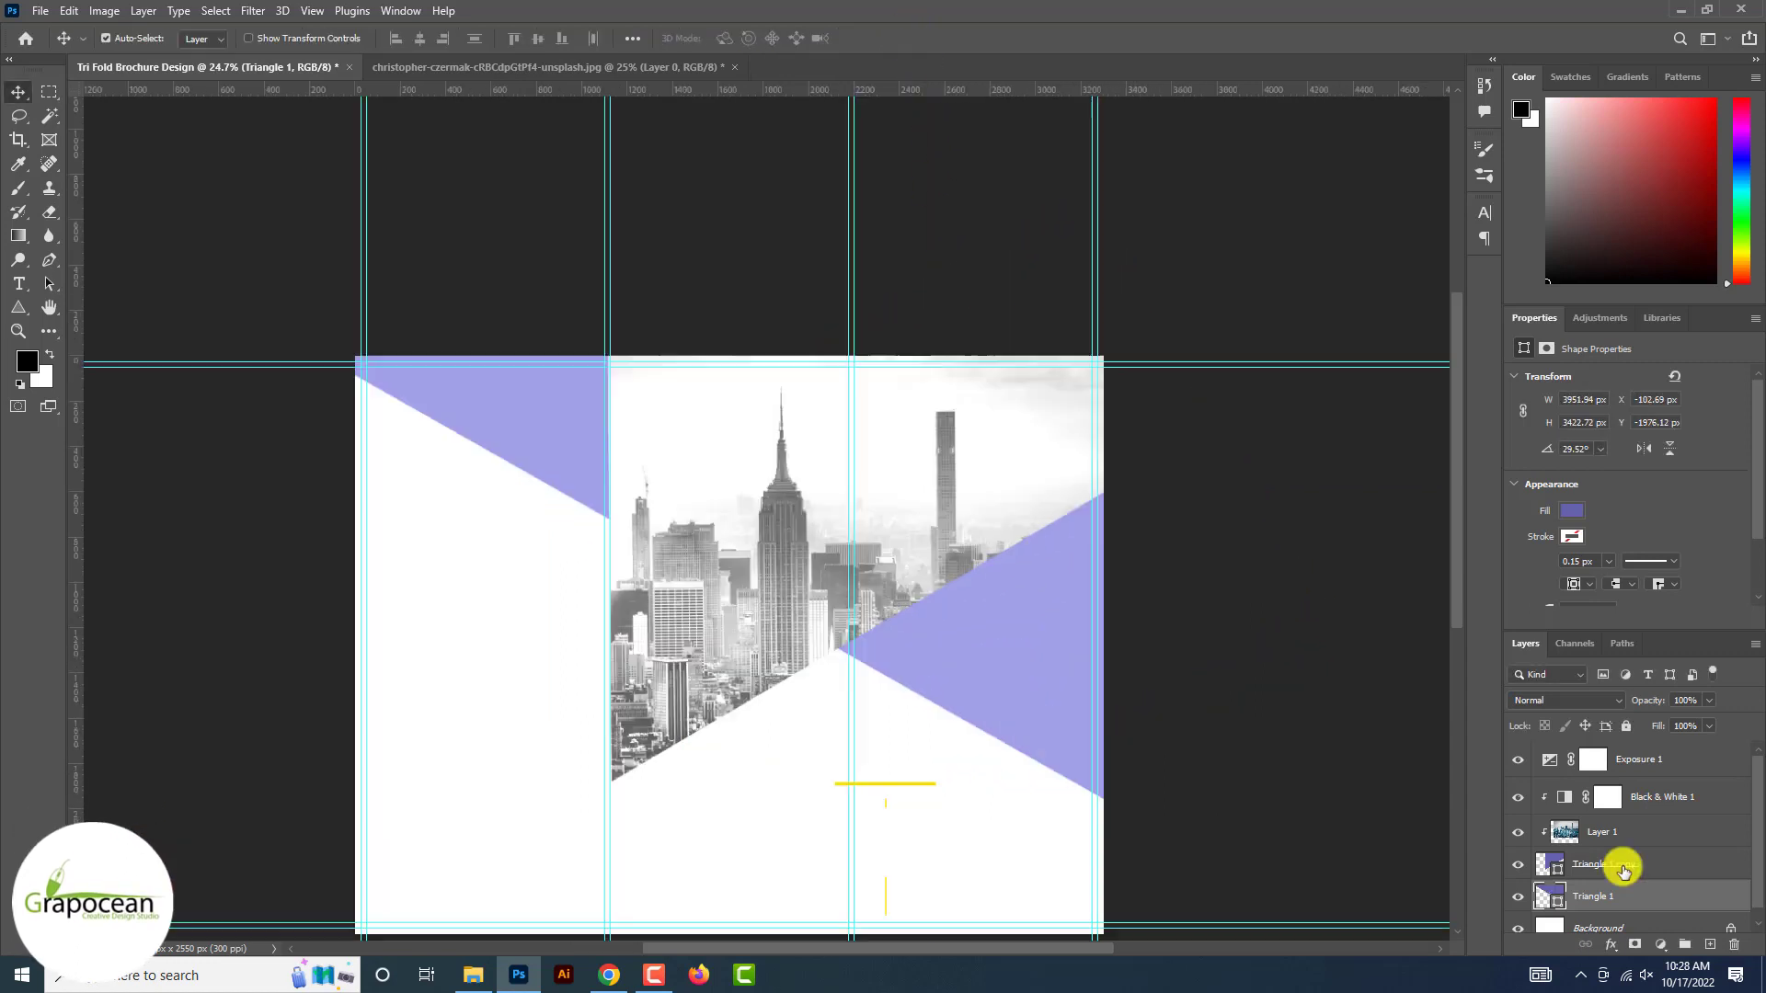
# - Bring the rotated purple triangle to the top of the layer stack and set its blend mode to Hard Light
pyautogui.moveTo(1619, 902); pyautogui.dragTo(1632, 756)
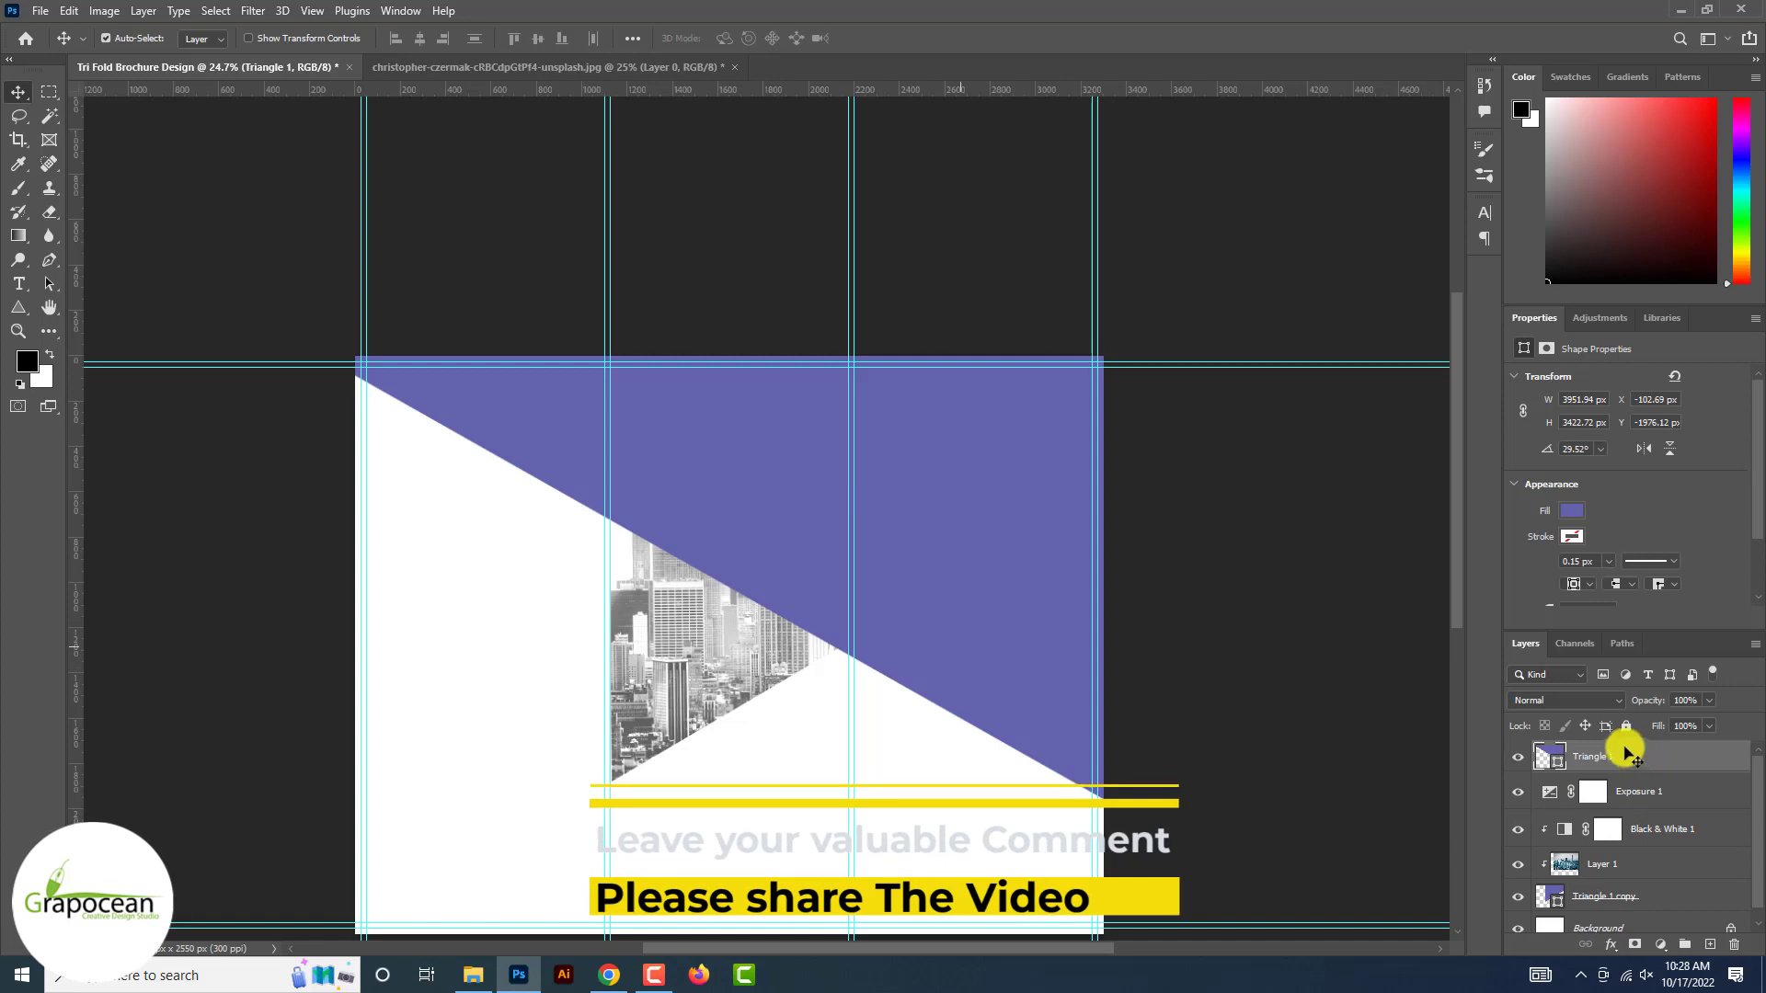
pyautogui.click(1554, 704)
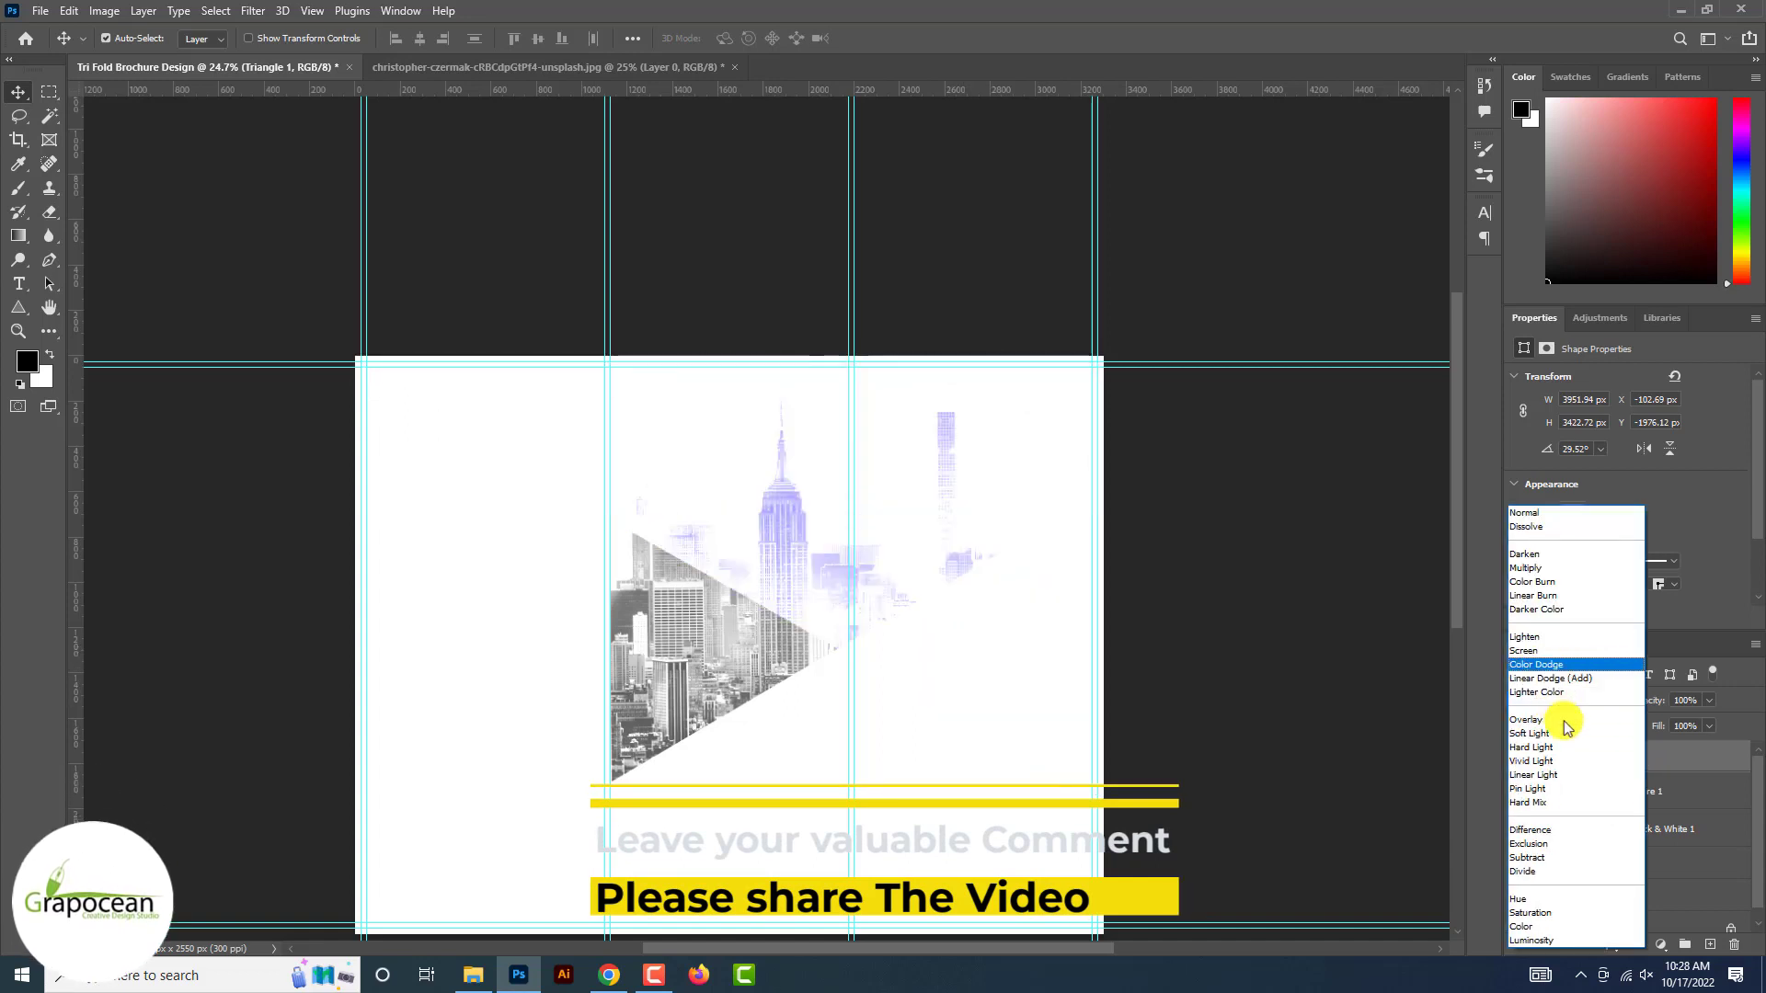
pyautogui.click(1576, 746)
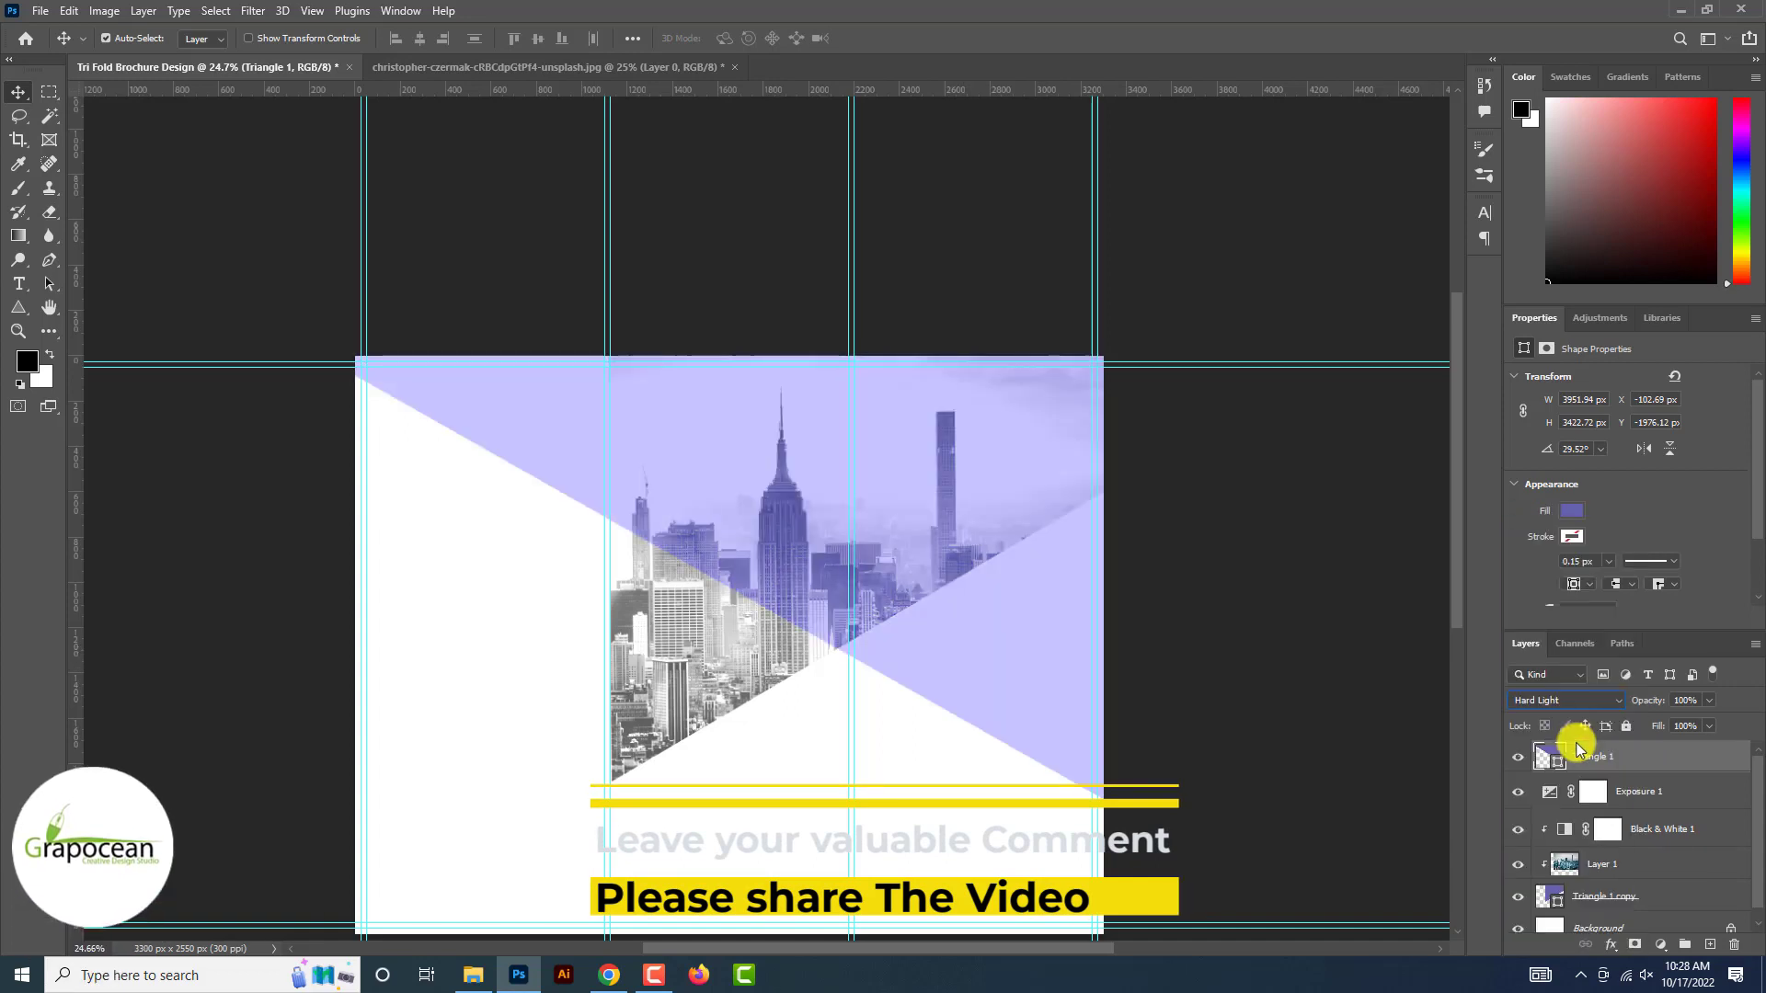
pyautogui.click(1190, 690)
pyautogui.scroll(-2, 1246, 670)
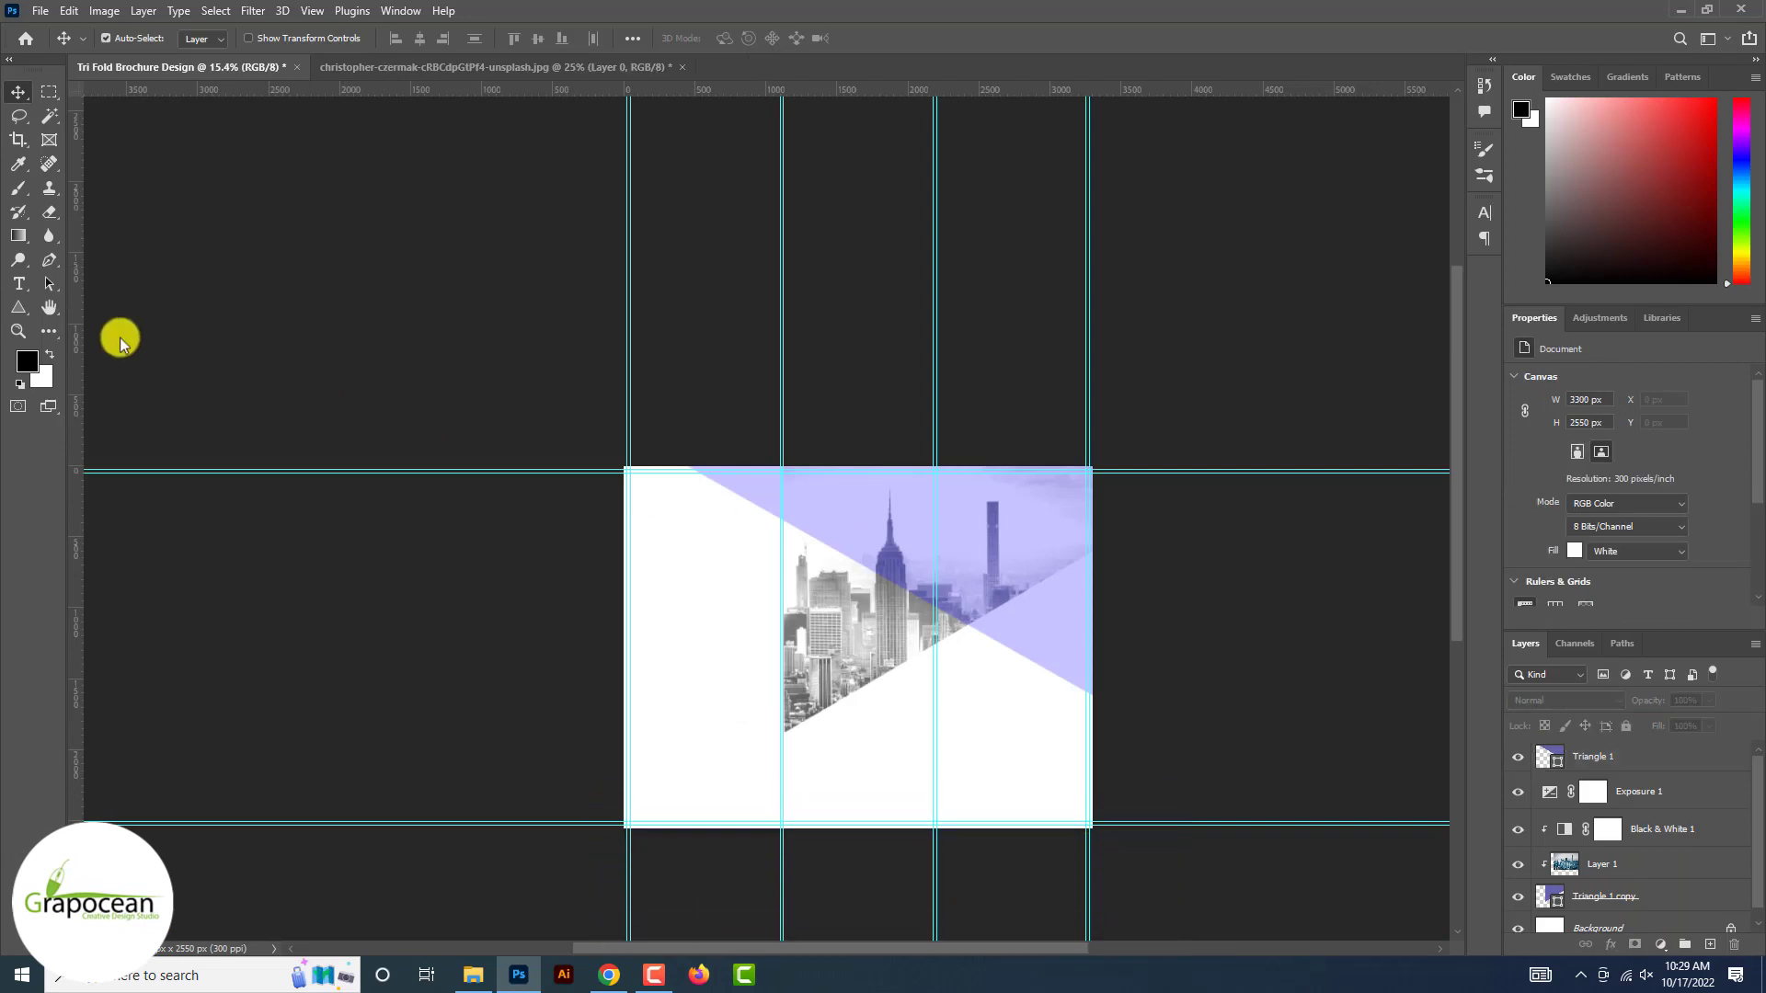
# - Draw a diagonal line about 4090 px long at about 29.5°, running parallel below the purple triangle's edge
pyautogui.rightClick(18, 307)
pyautogui.click(99, 310)
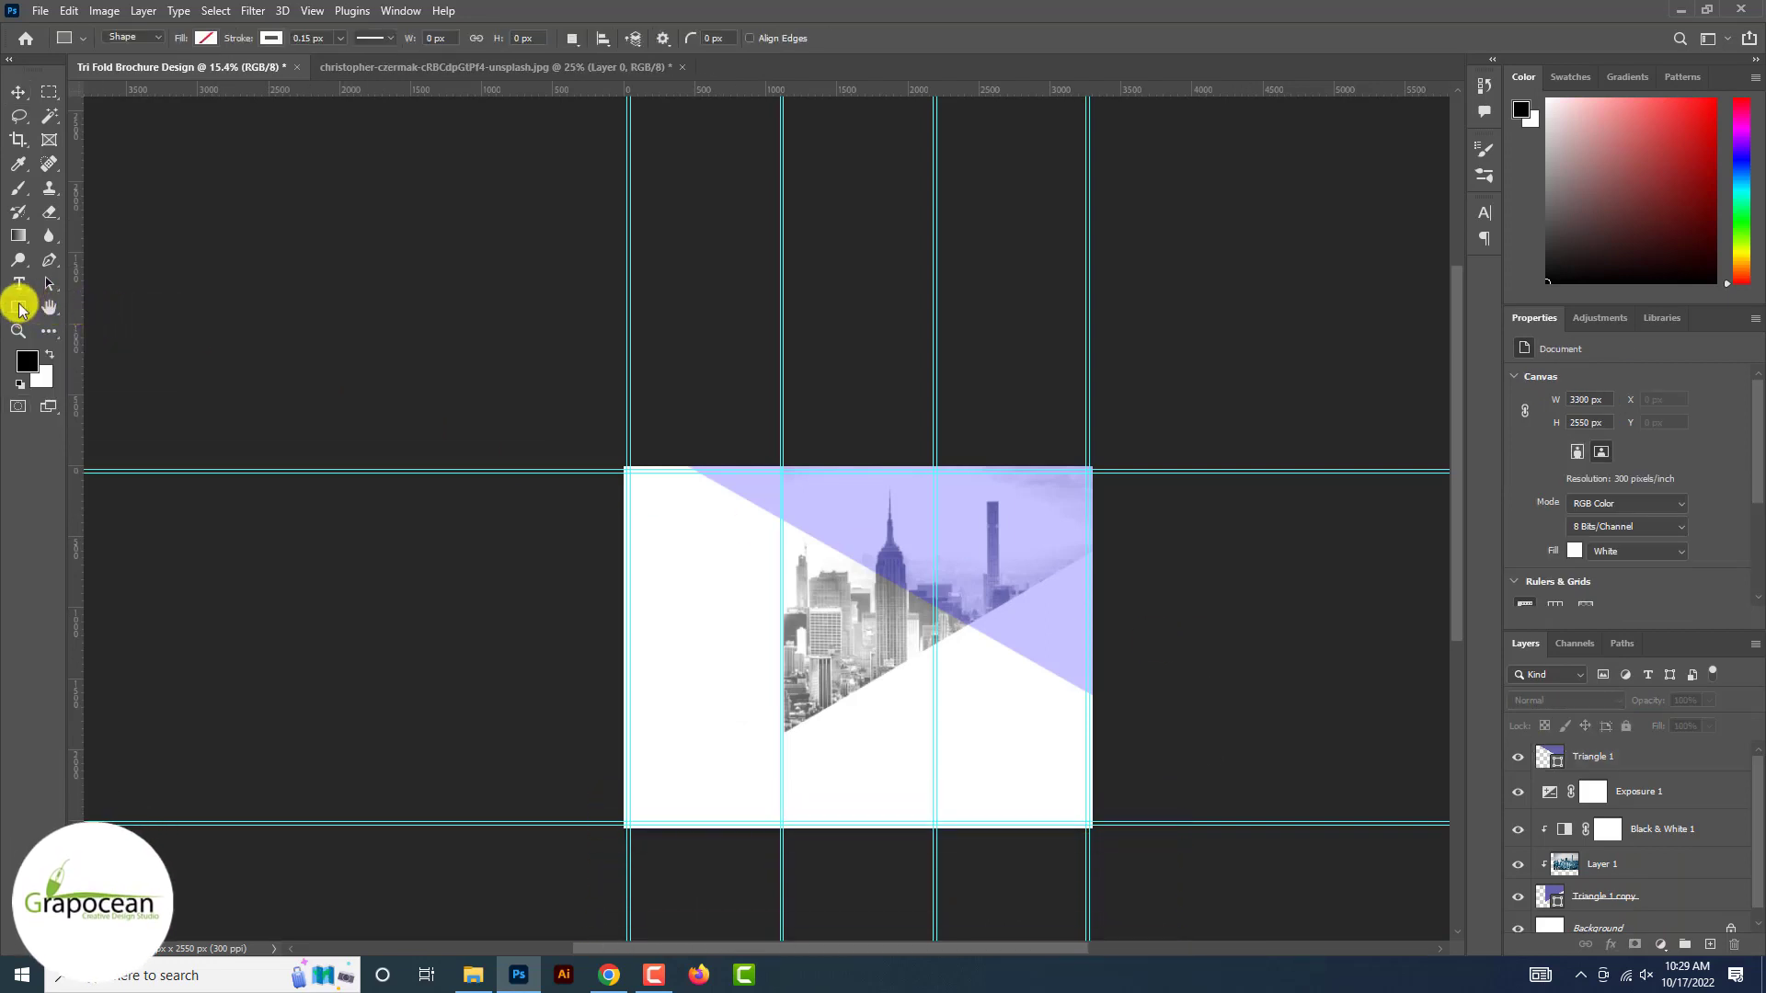
pyautogui.rightClick(19, 307)
pyautogui.click(109, 385)
pyautogui.moveTo(666, 471); pyautogui.dragTo(824, 557)
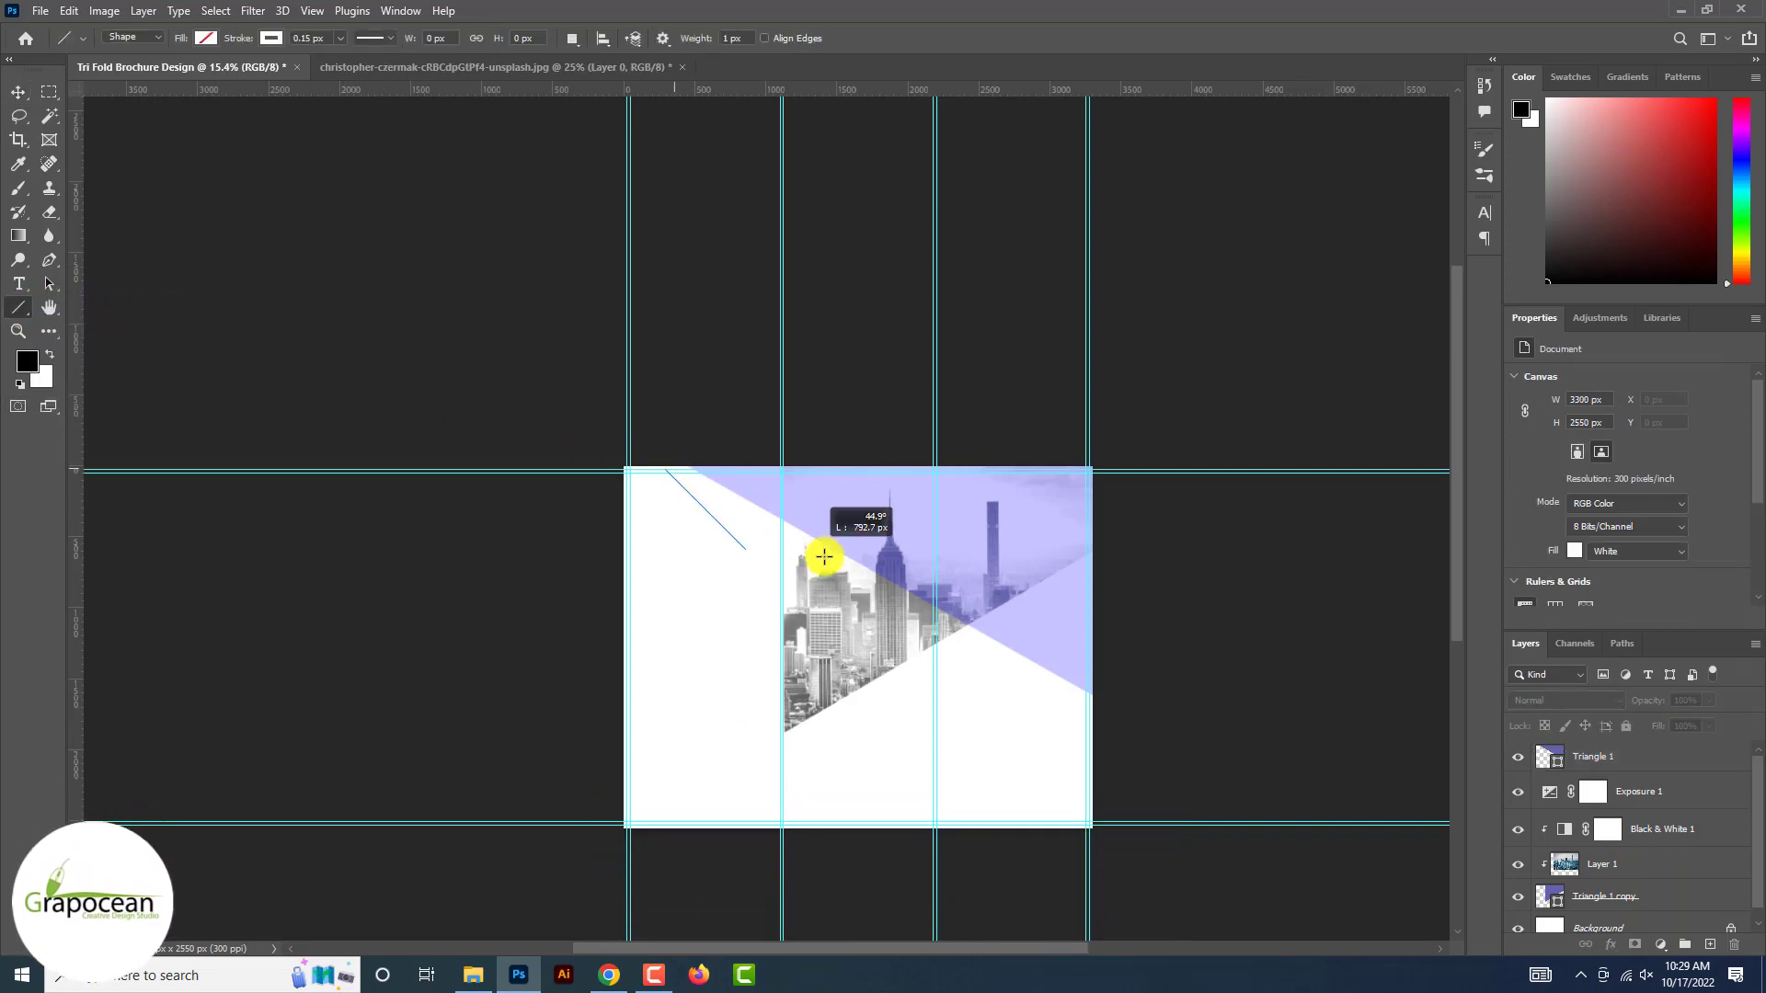
pyautogui.moveTo(1151, 744); pyautogui.dragTo(1171, 755)
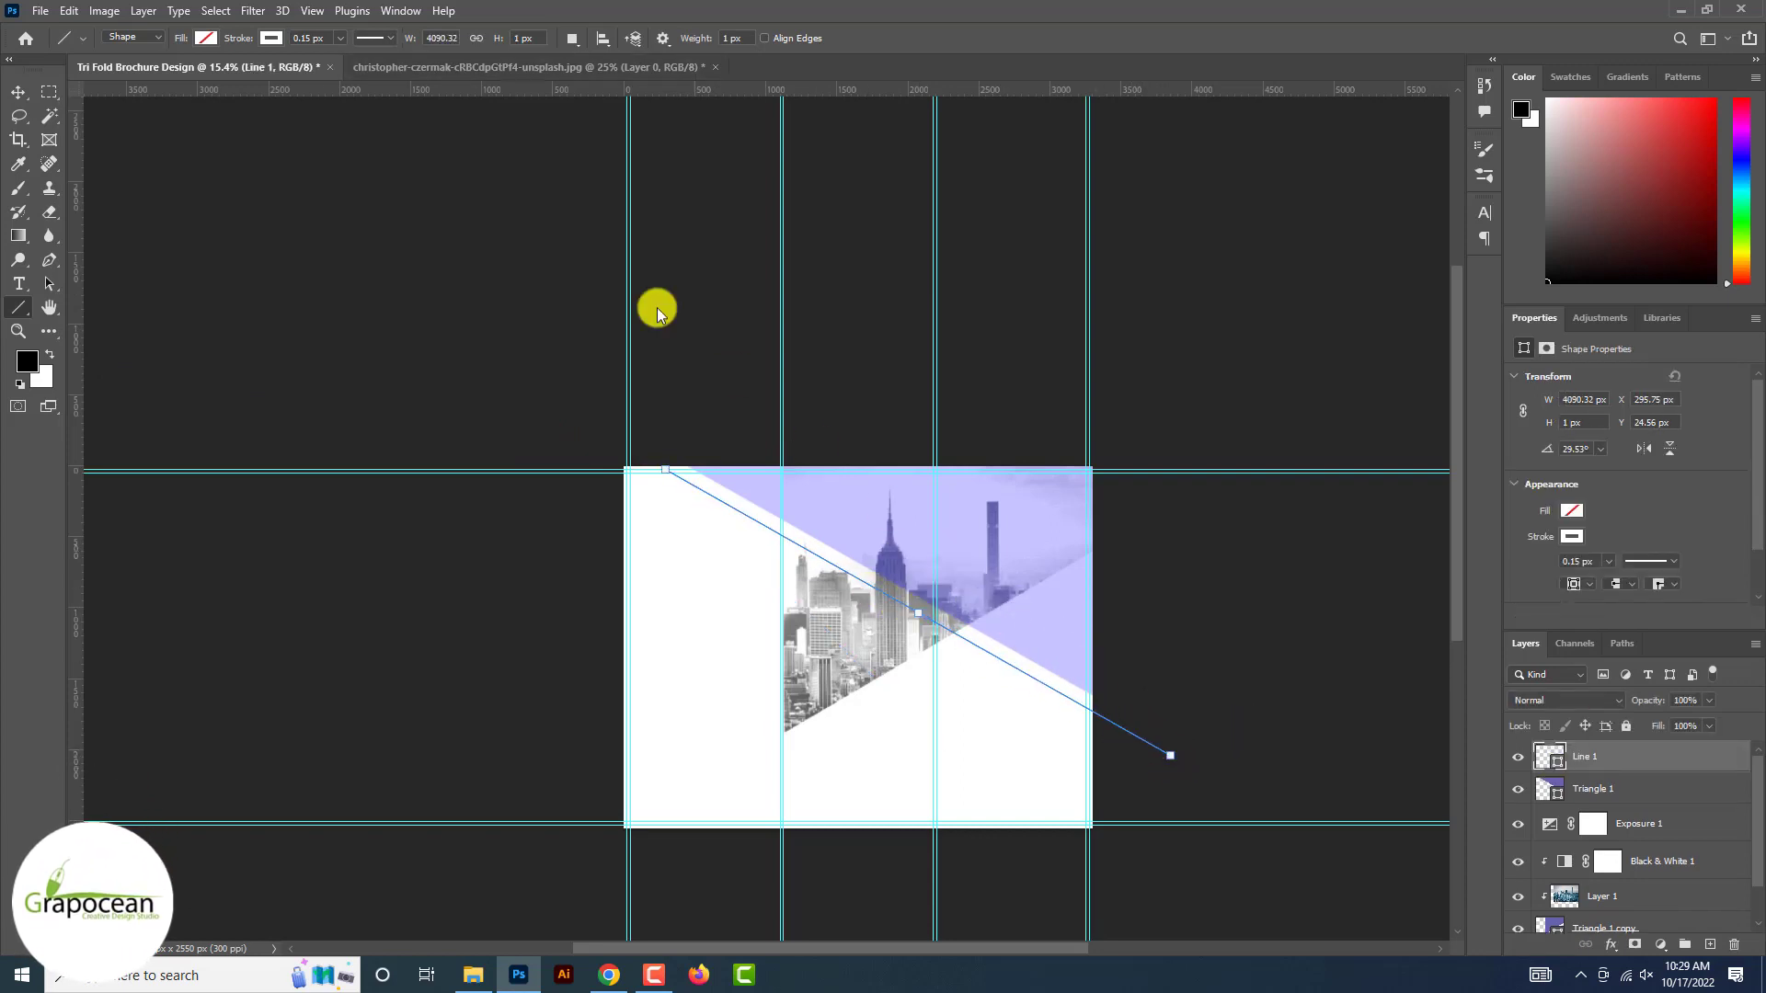
# - Set the diagonal line's stroke to 100.2 px wide and colour it red
pyautogui.moveTo(339, 38); pyautogui.dragTo(384, 78)
pyautogui.click(271, 37)
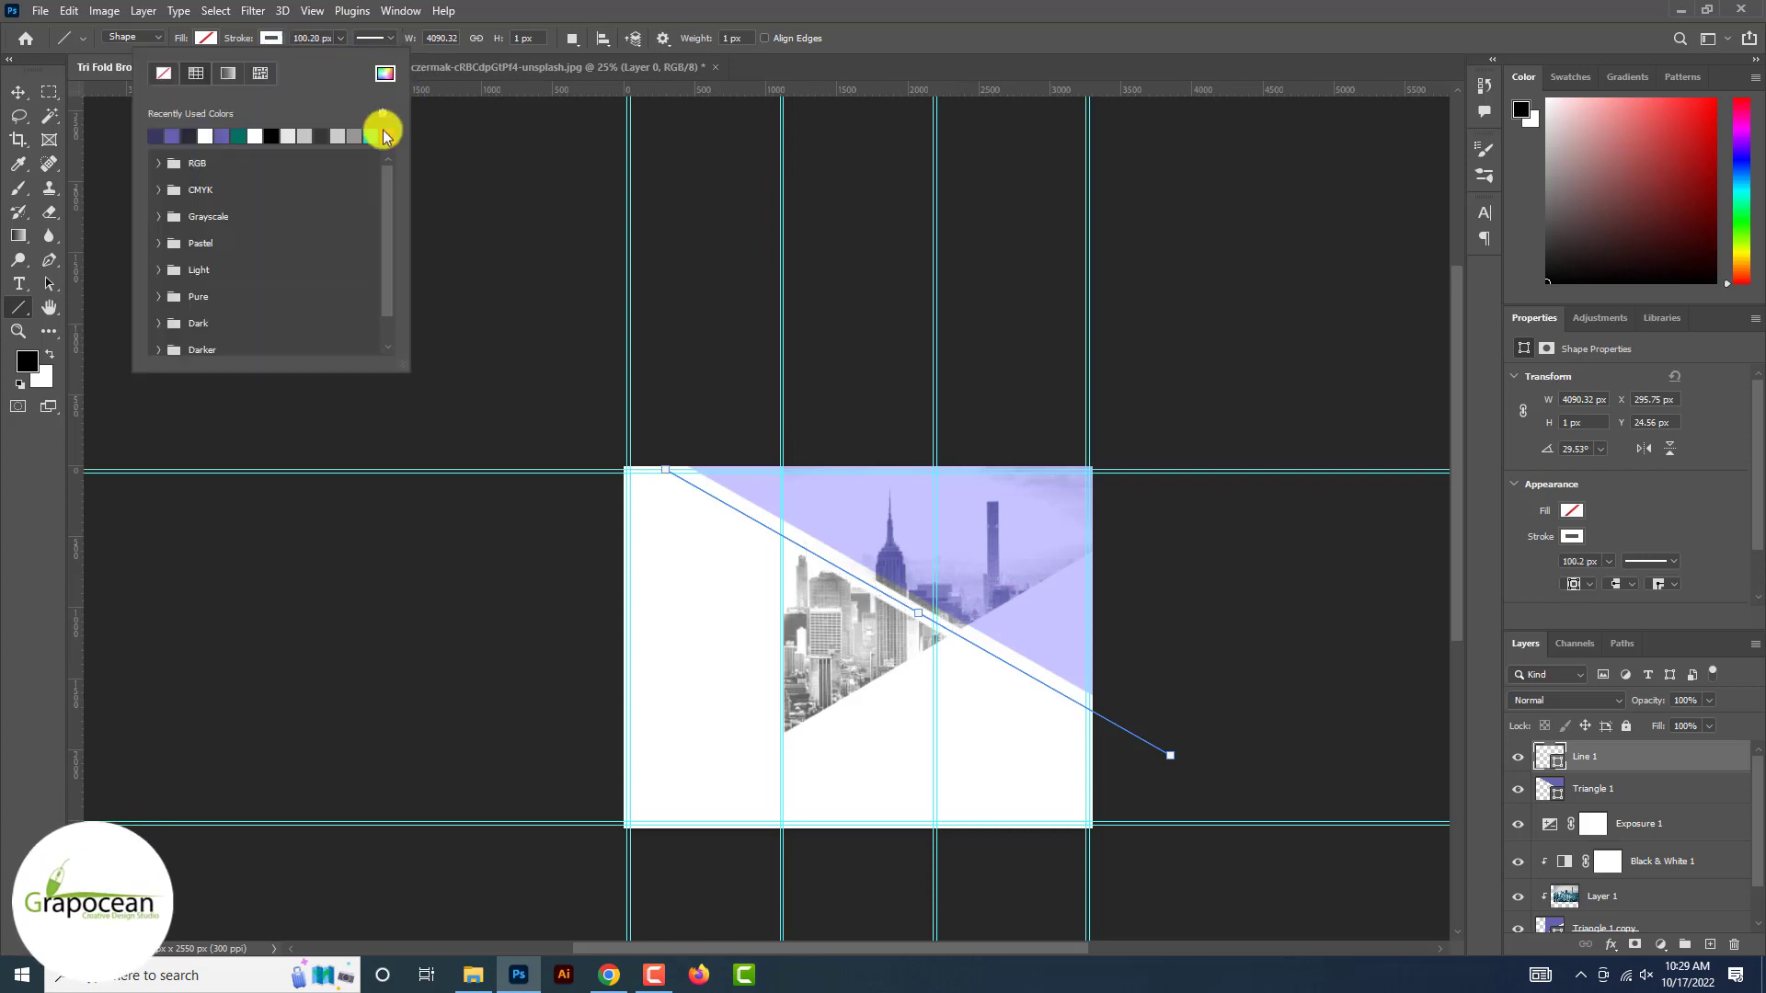
pyautogui.click(394, 137)
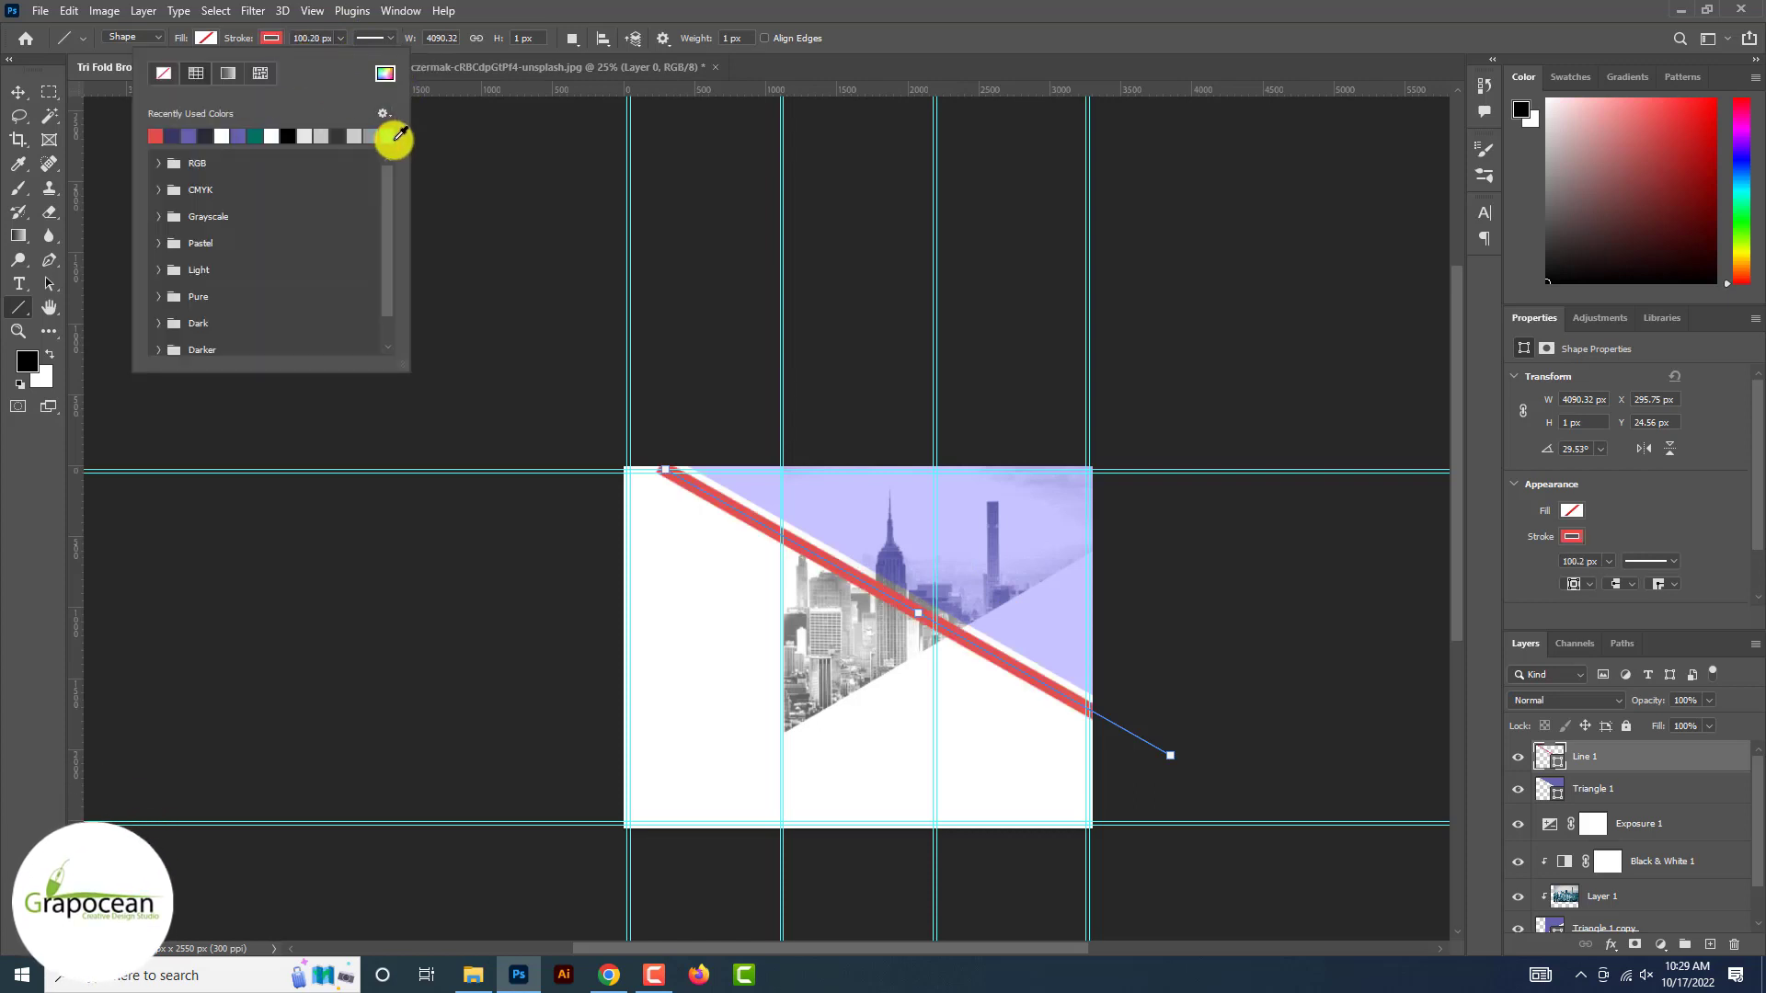
pyautogui.click(383, 72)
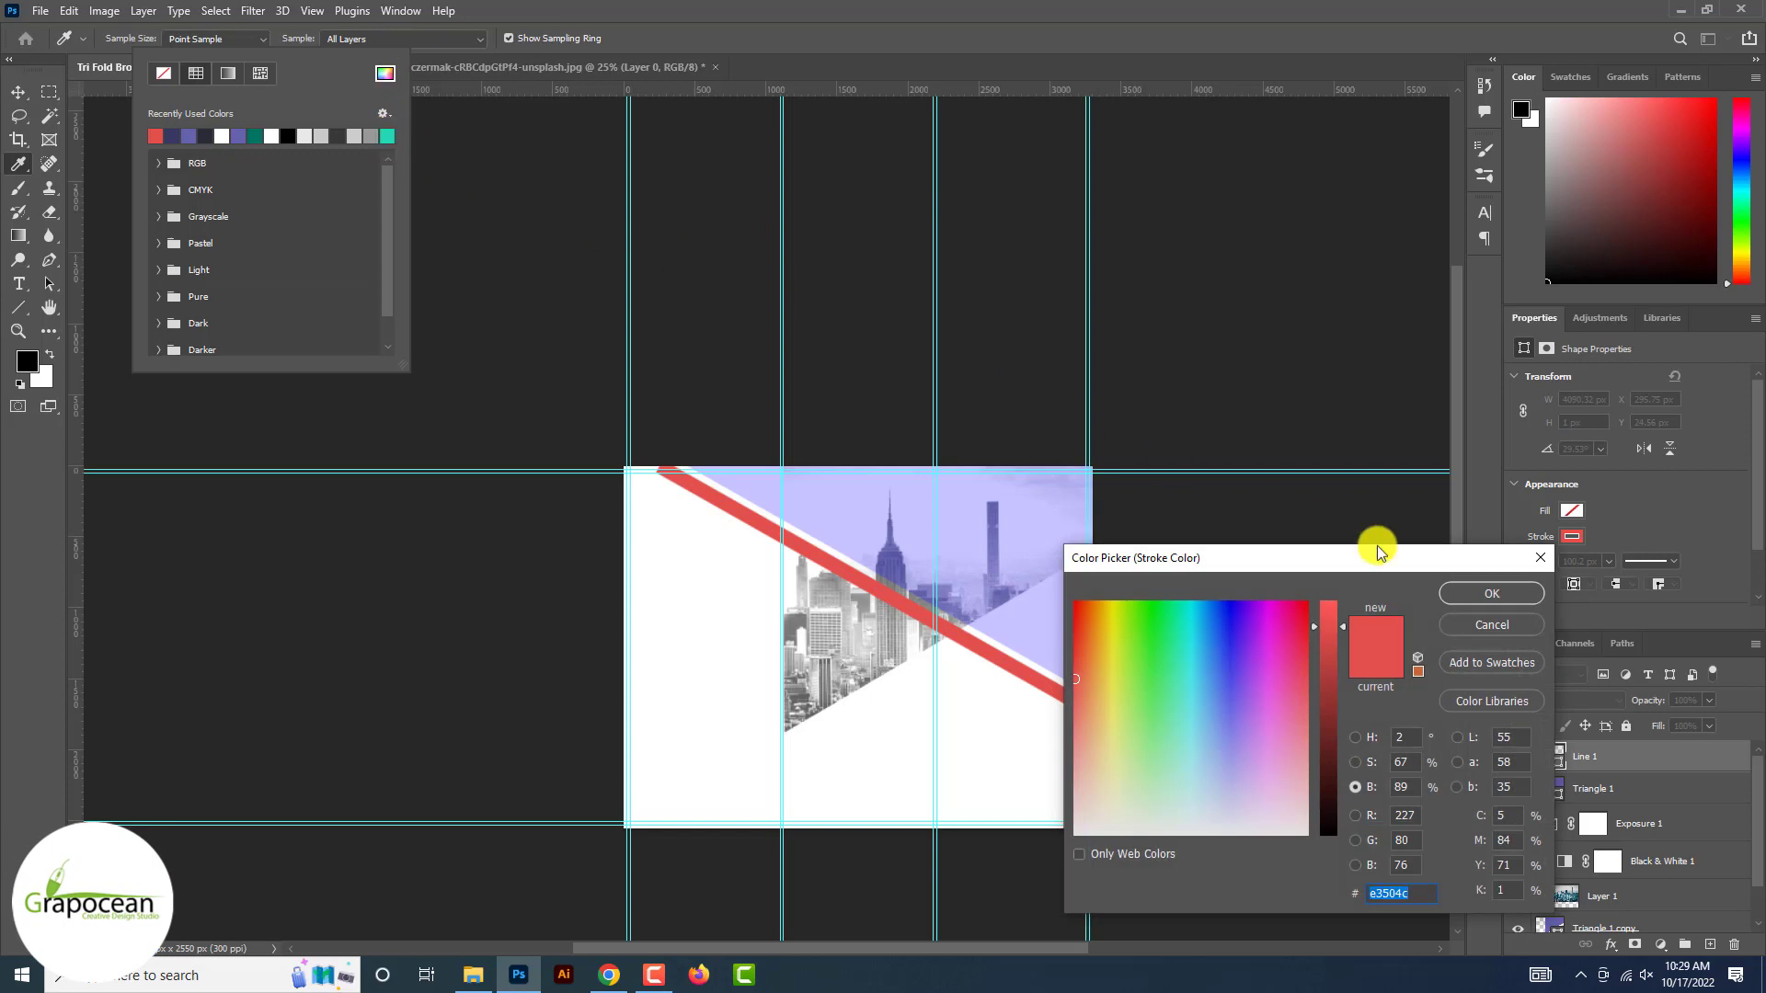
pyautogui.press('Return')
pyautogui.click(384, 73)
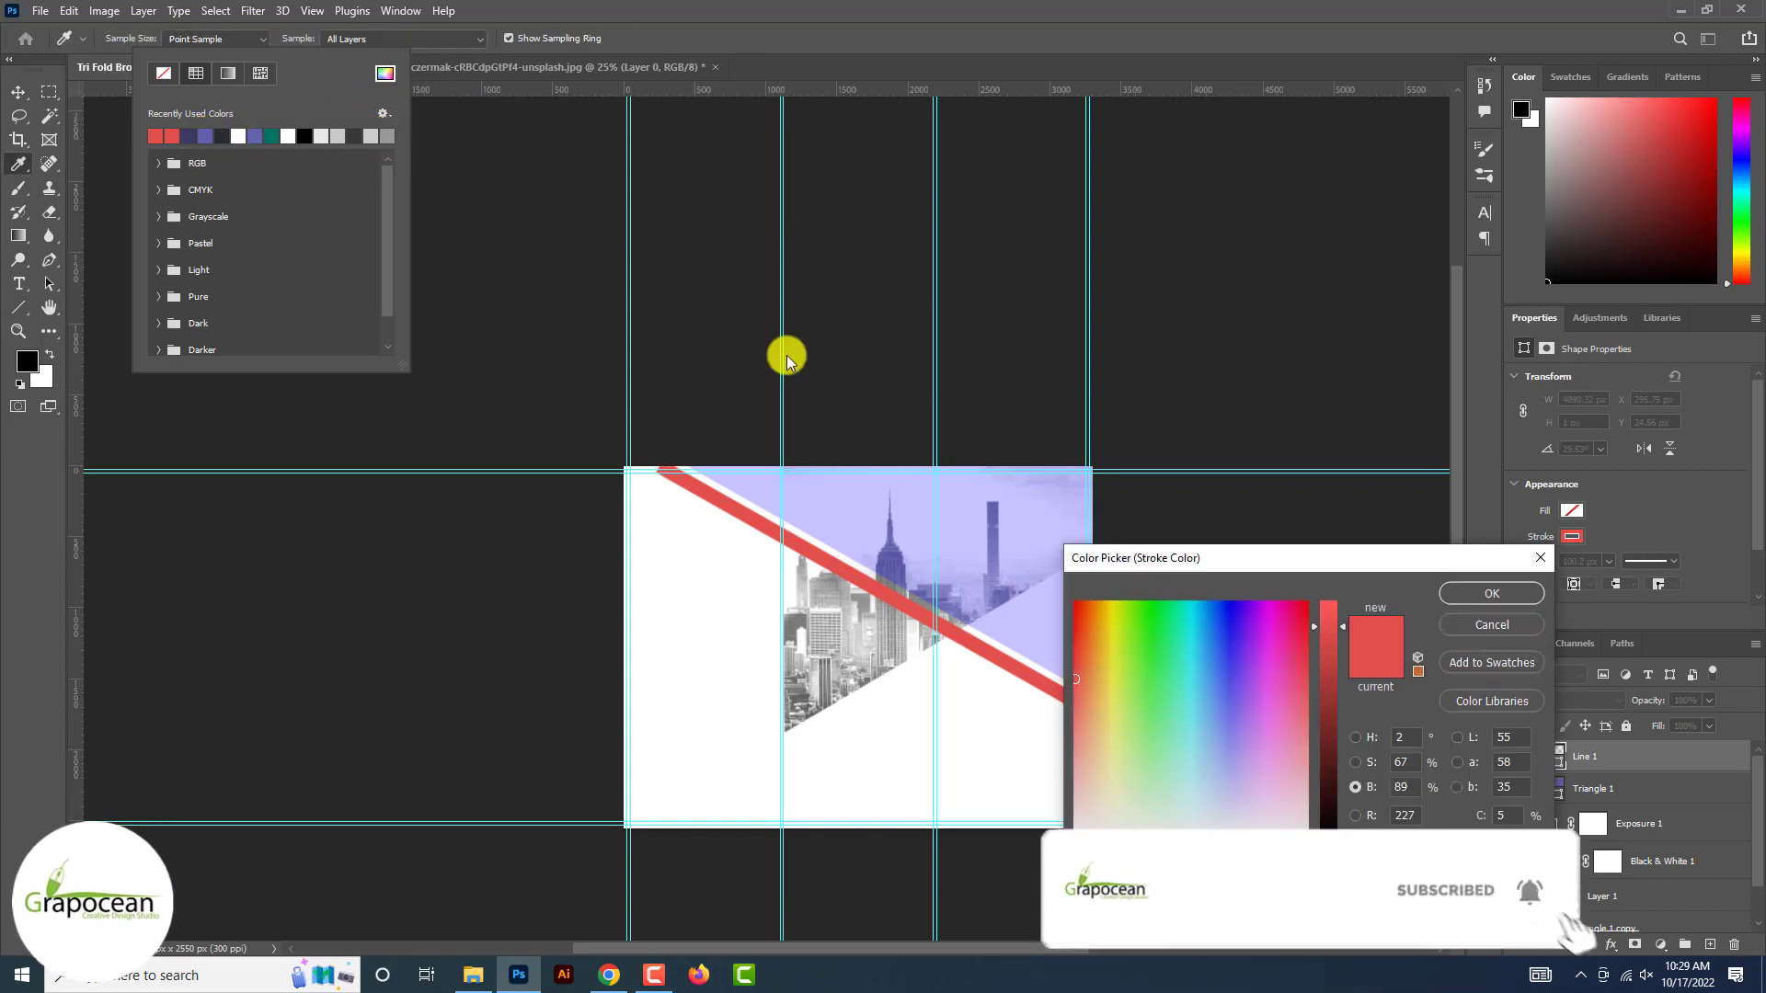
pyautogui.click(1498, 624)
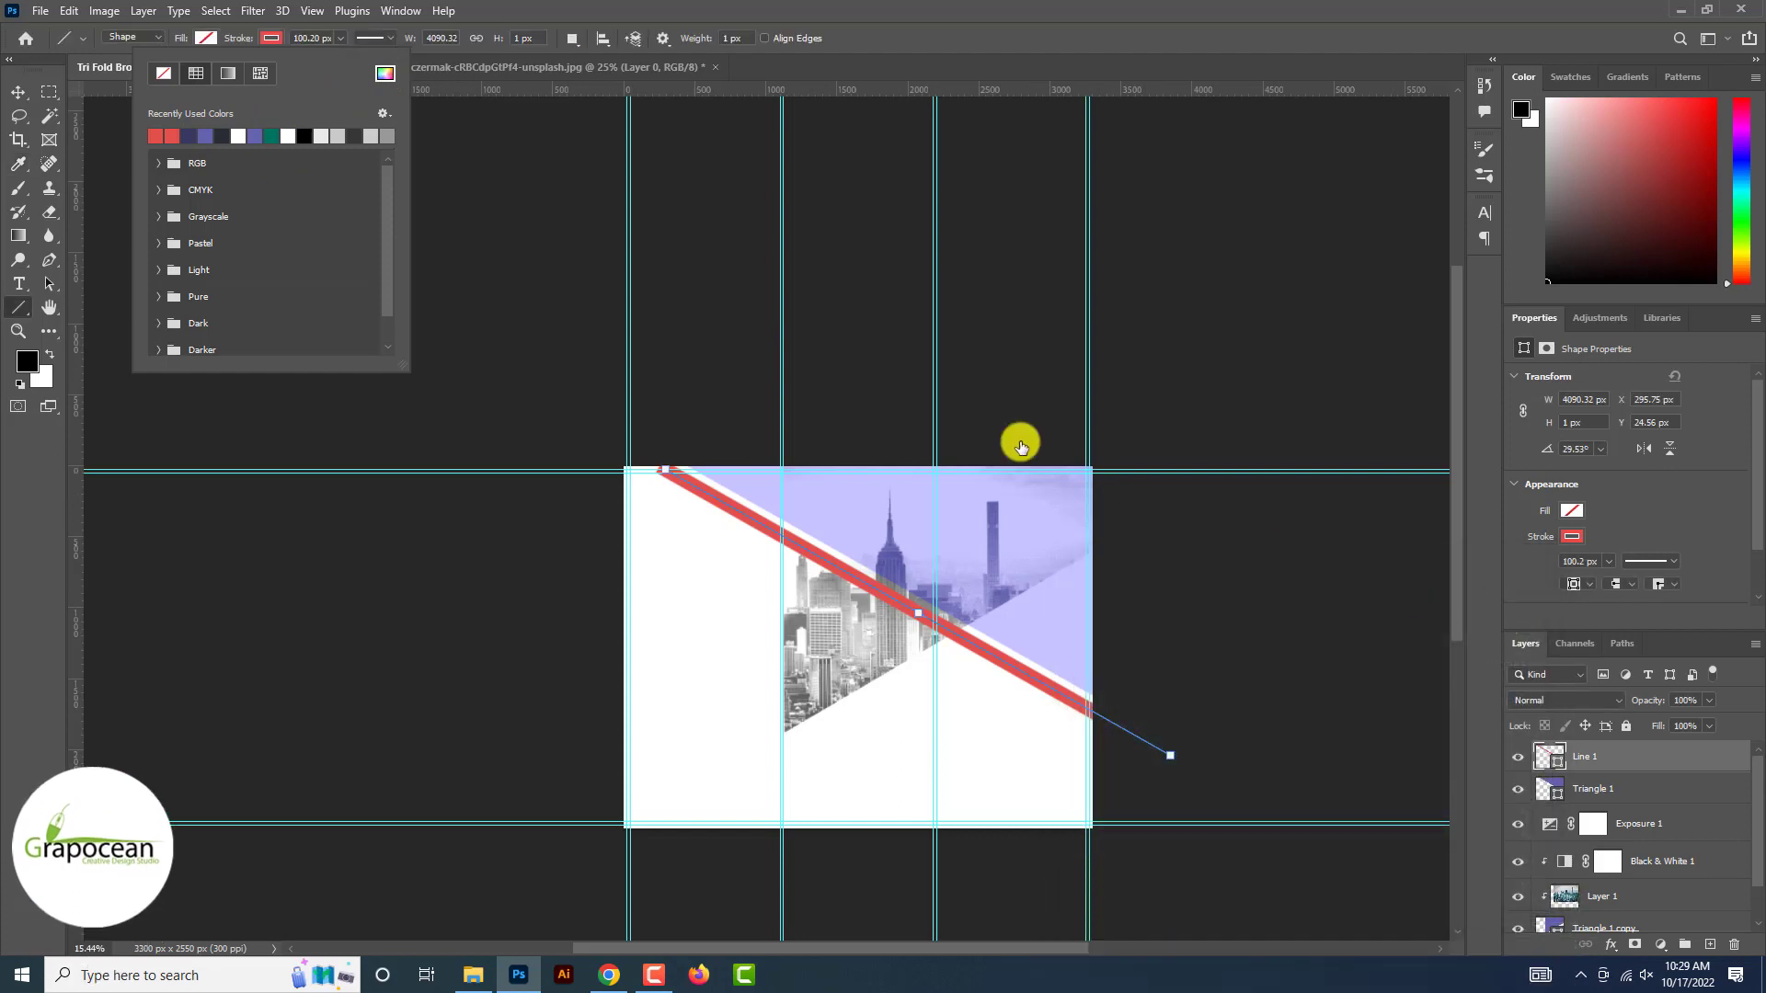
# - Change the diagonal line's stroke to a dark navy from the recently used colours and deselect the line
pyautogui.click(205, 137)
pyautogui.click(26, 95)
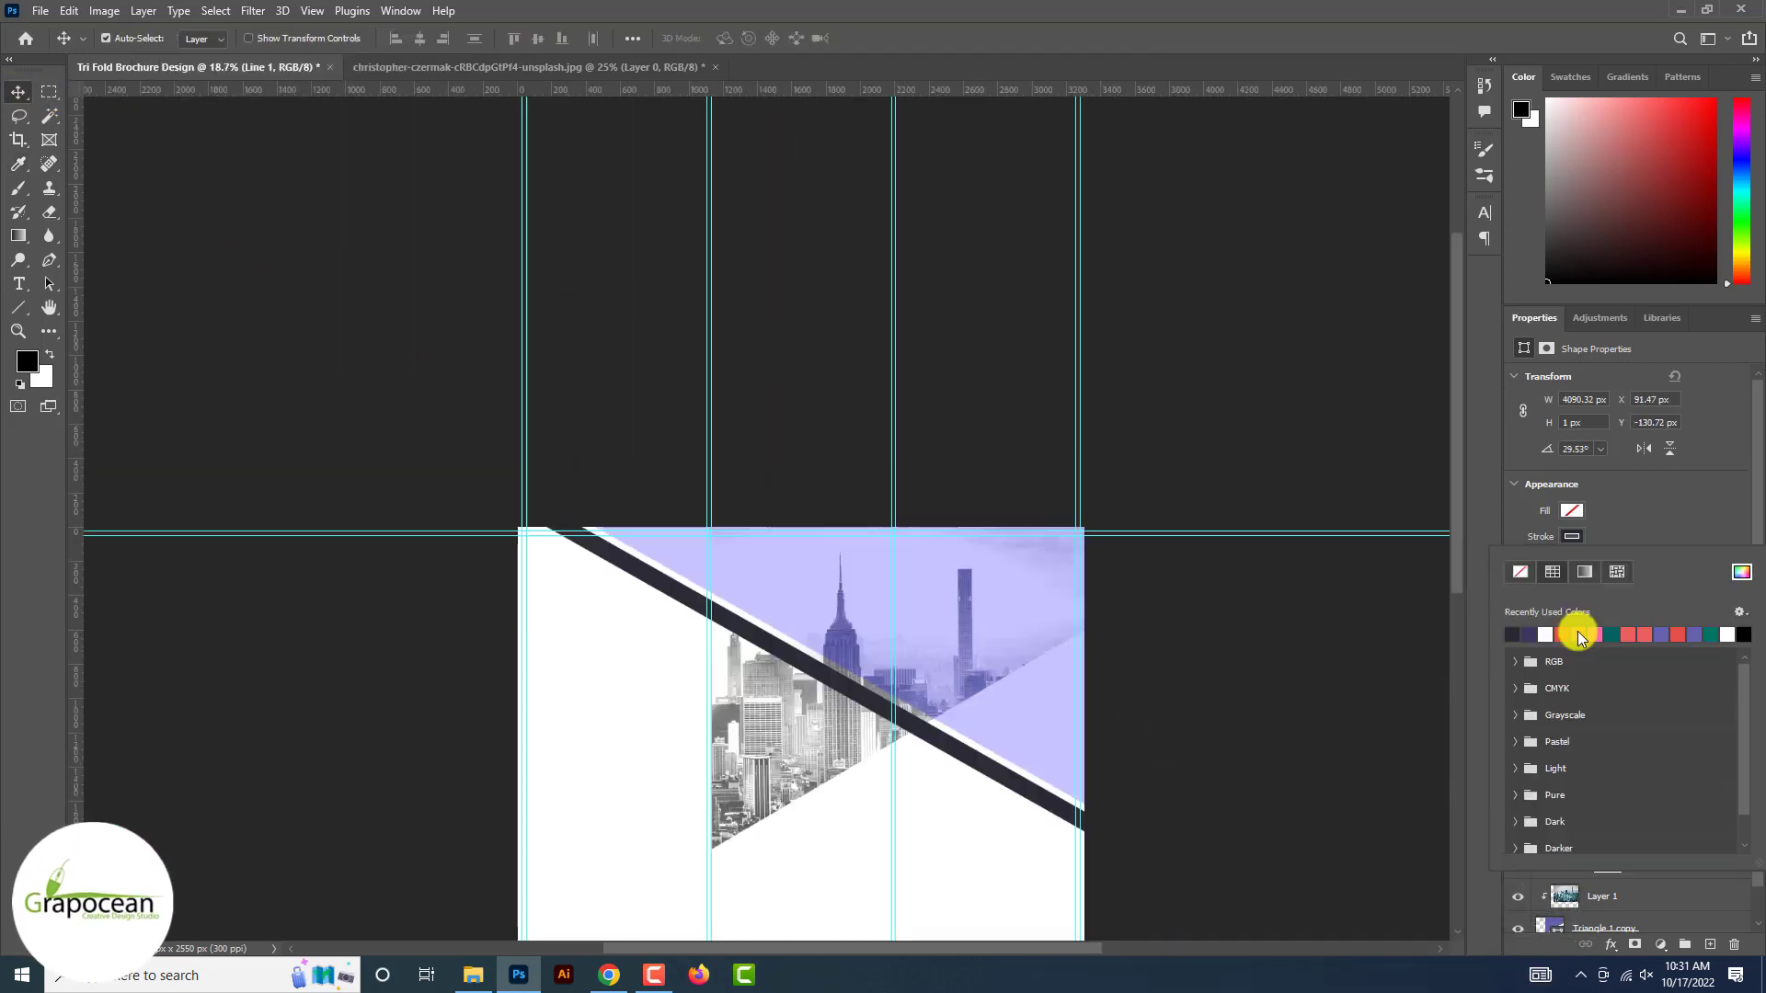
pyautogui.click(143, 248)
pyautogui.scroll(-2, 143, 249)
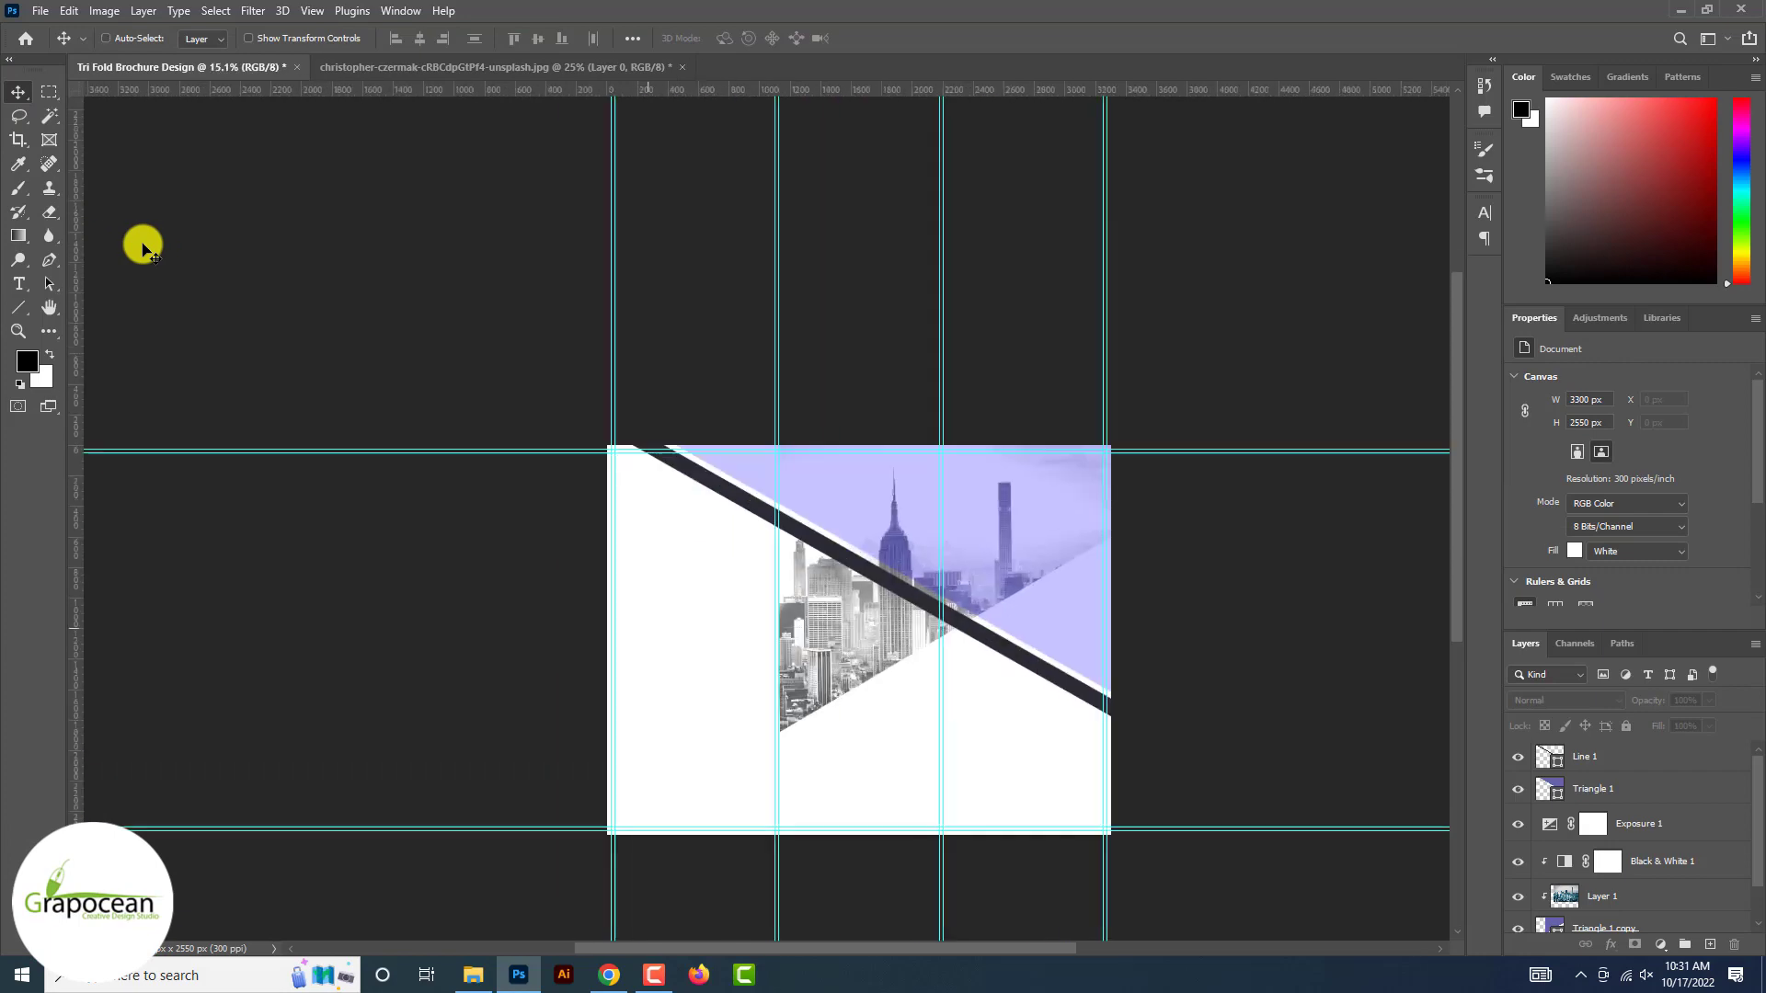
# - Draw a closed triangle about 1130 by 1296 px with the Pen tool over the grayscale photo below the dark line
pyautogui.scroll(4, 143, 248)
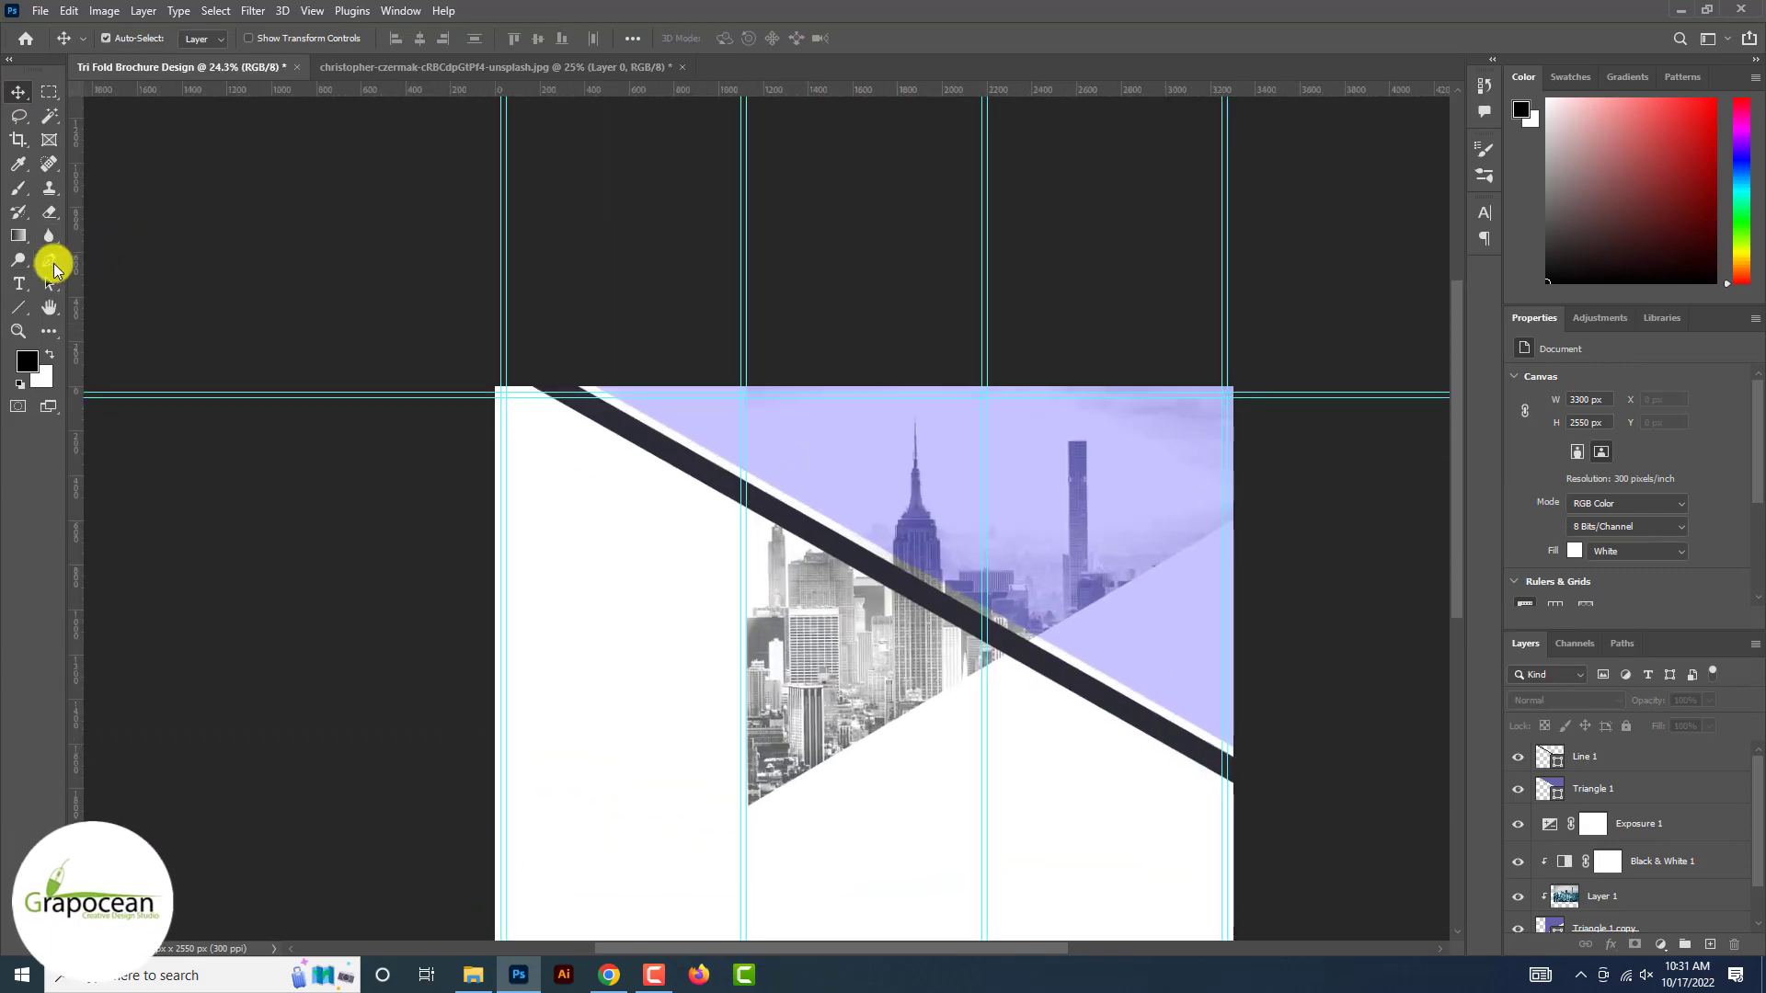
pyautogui.click(51, 261)
pyautogui.scroll(3, 938, 623)
pyautogui.click(1093, 687)
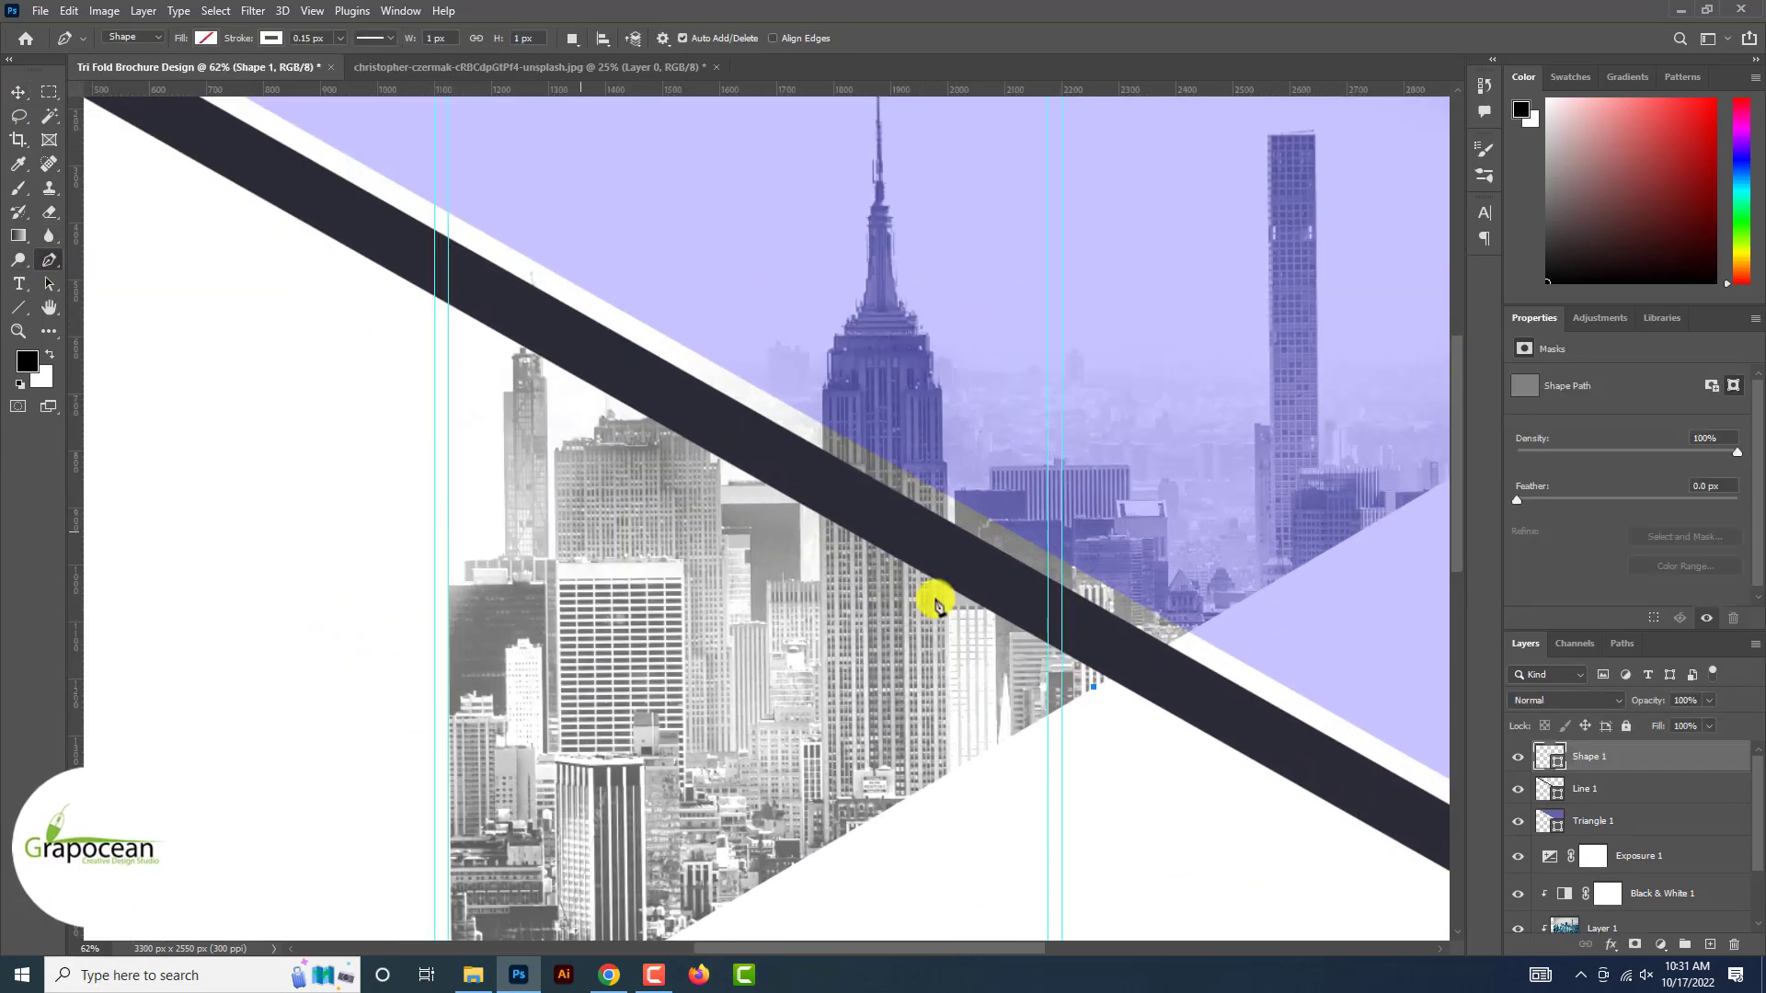
pyautogui.click(449, 332)
pyautogui.scroll(-5, 454, 624)
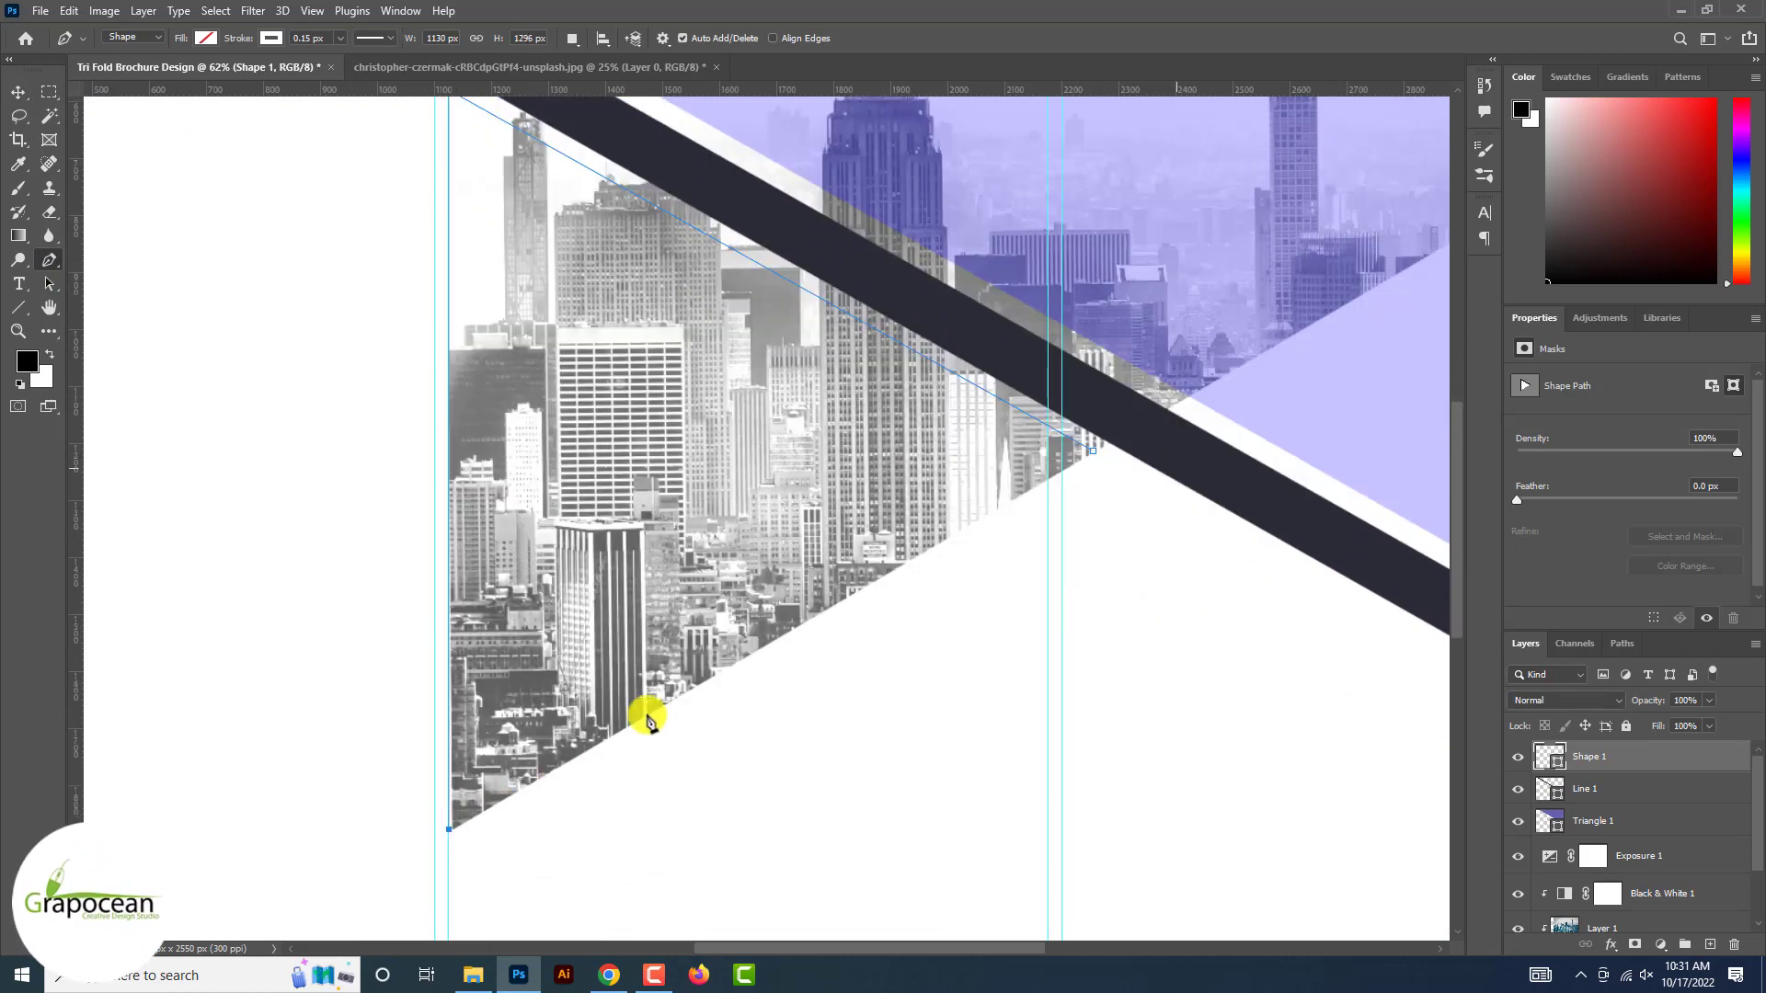
pyautogui.click(1094, 457)
pyautogui.scroll(-2, 1085, 455)
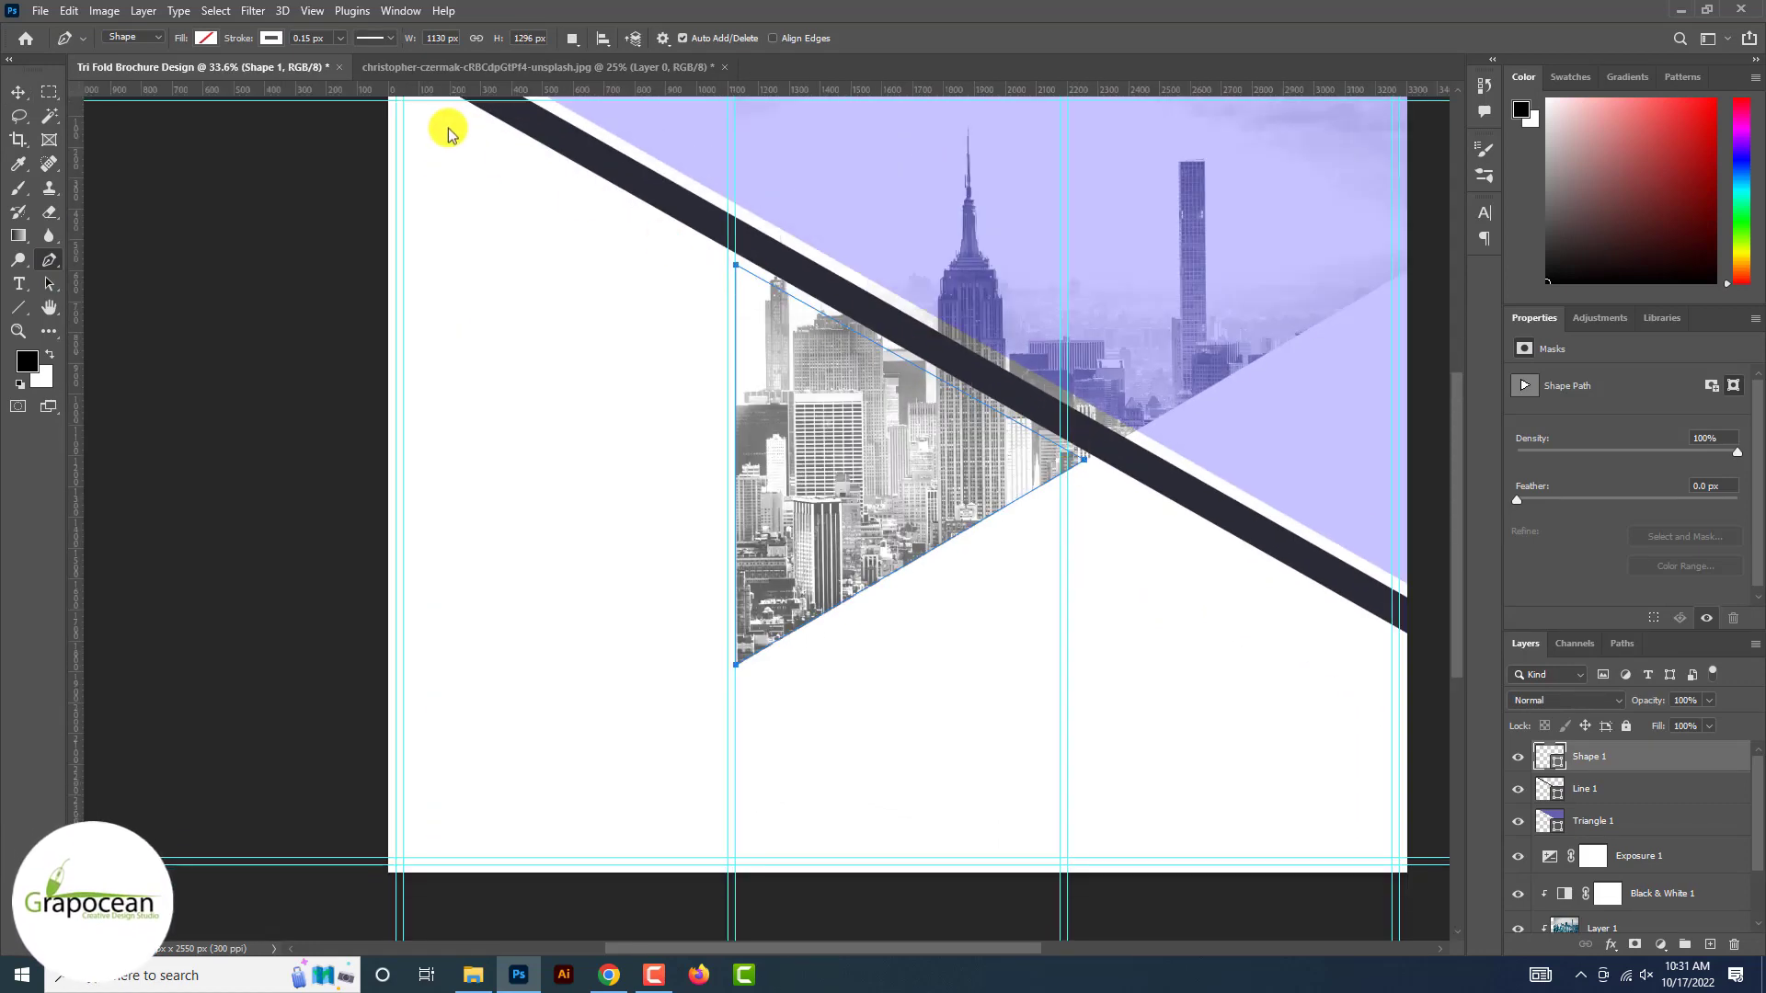
# - Fill the pen-drawn triangle with red and set its blend mode to Hard Light
pyautogui.click(270, 40)
pyautogui.click(208, 39)
pyautogui.click(140, 136)
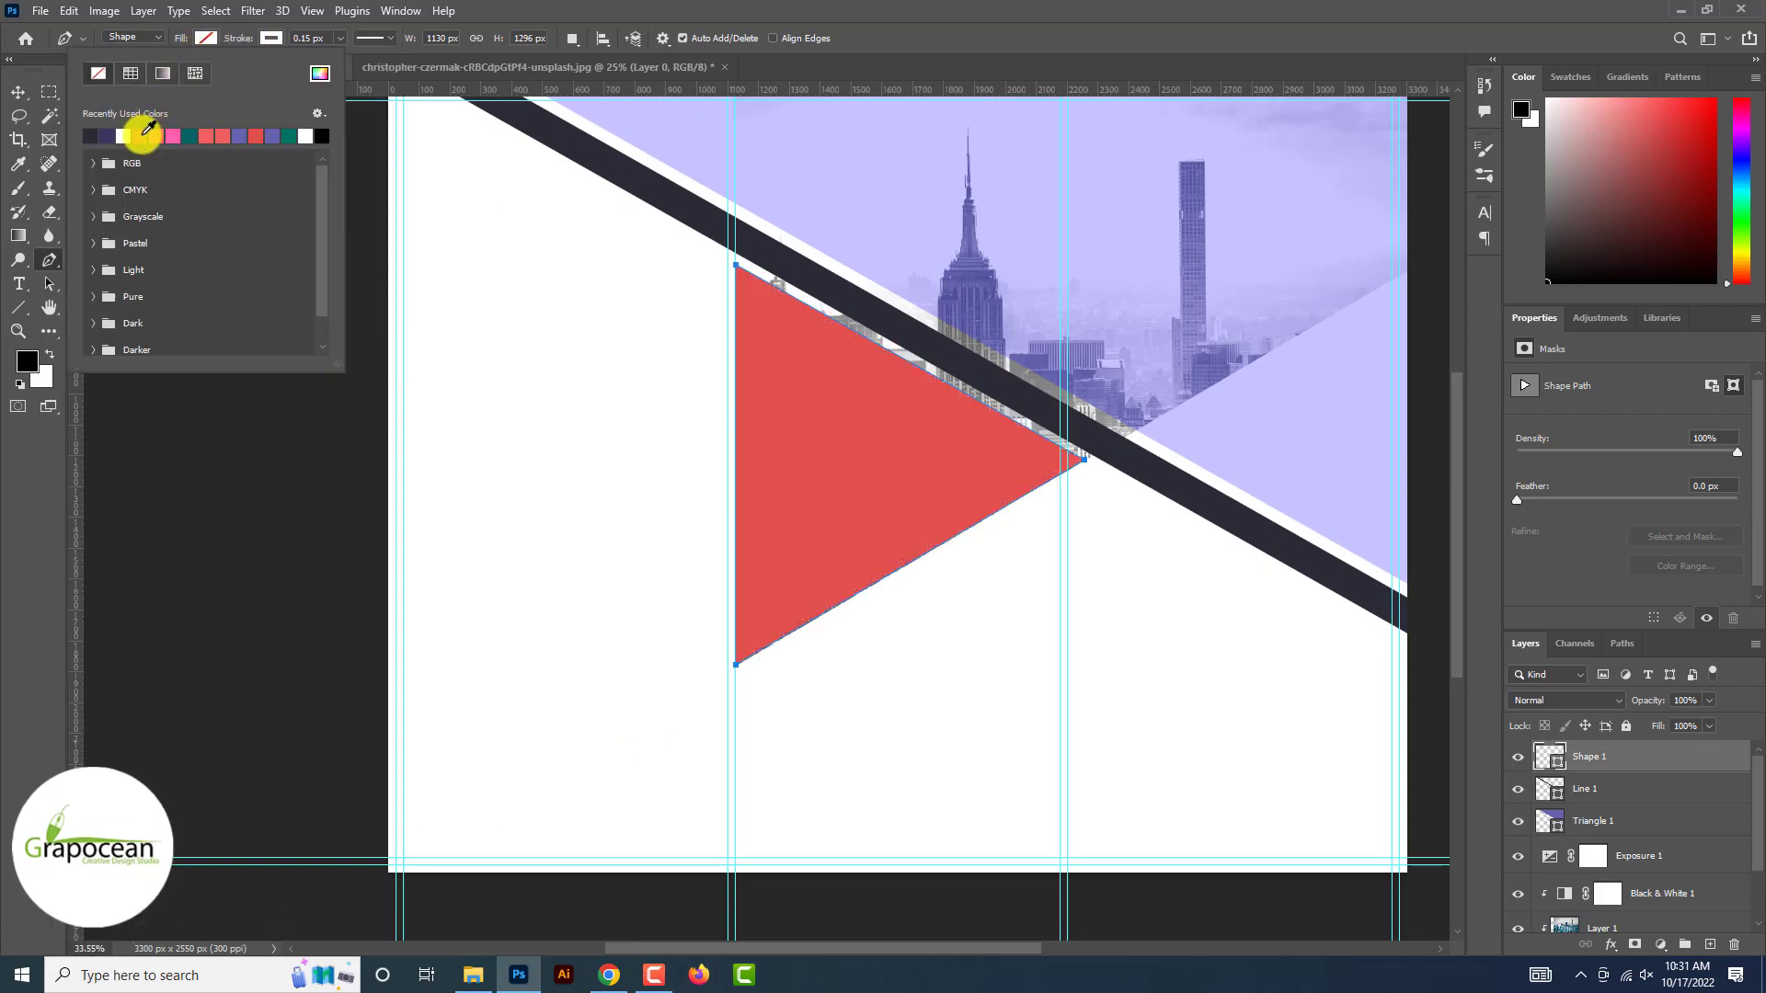
pyautogui.click(18, 92)
pyautogui.click(1558, 699)
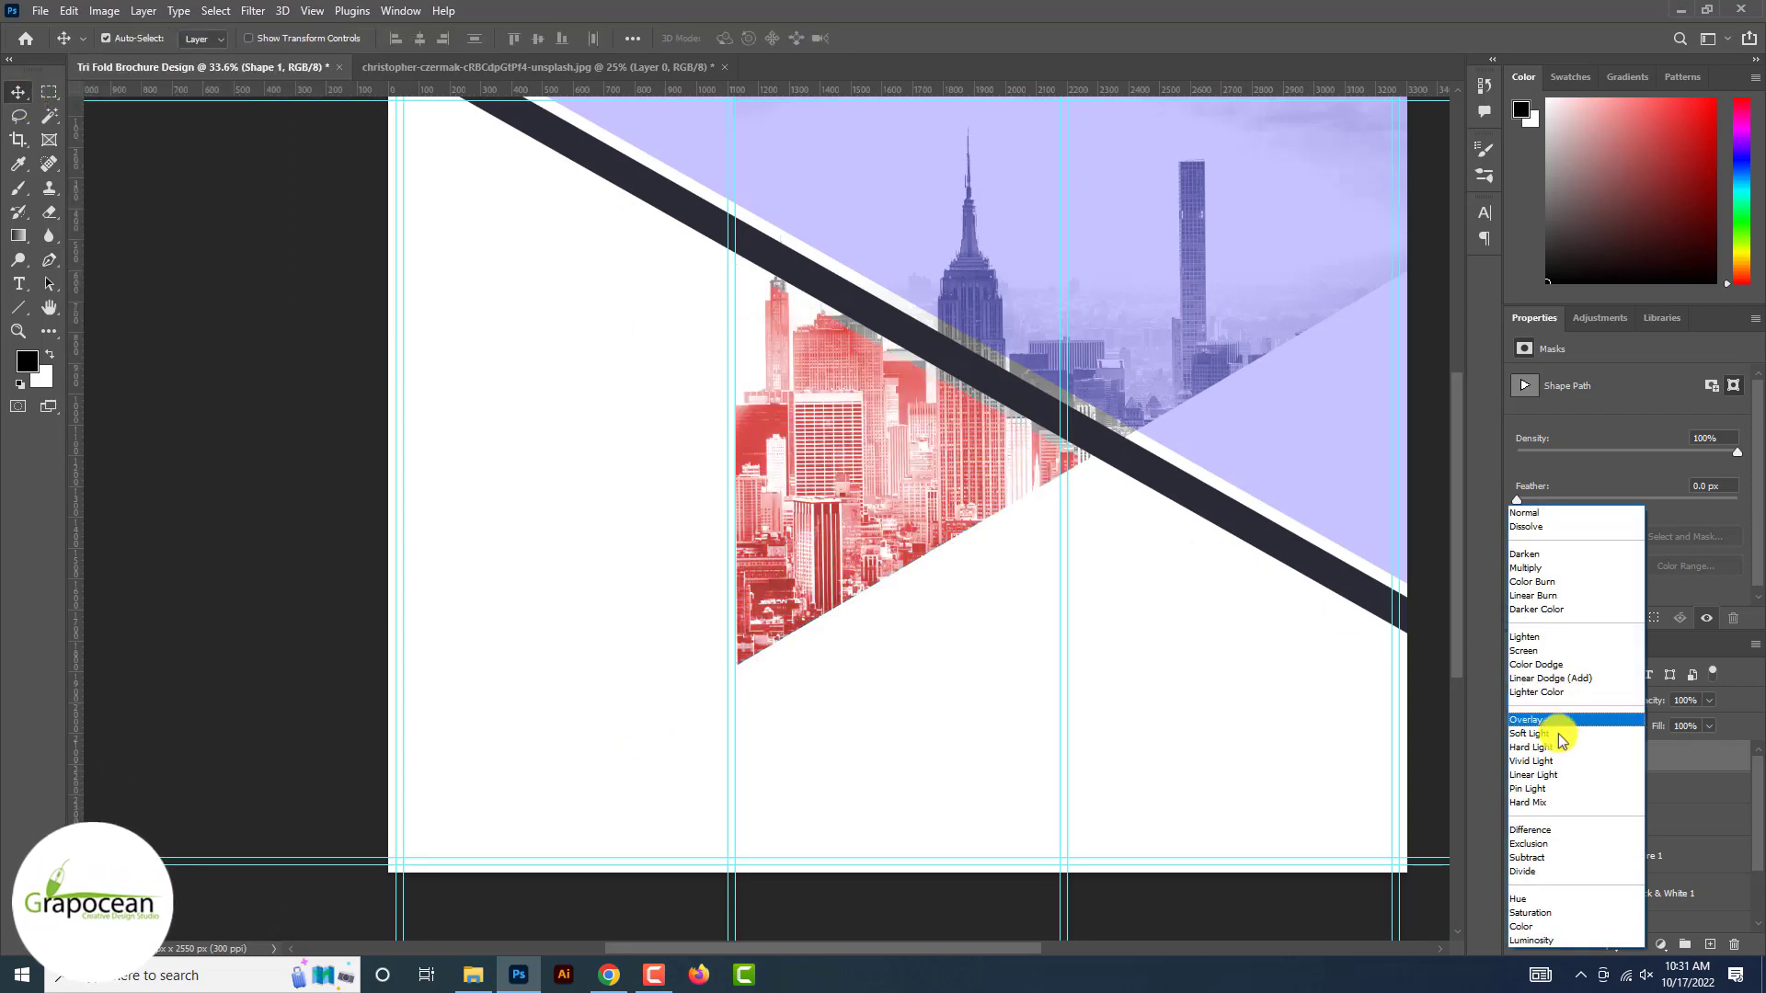
pyautogui.click(1557, 736)
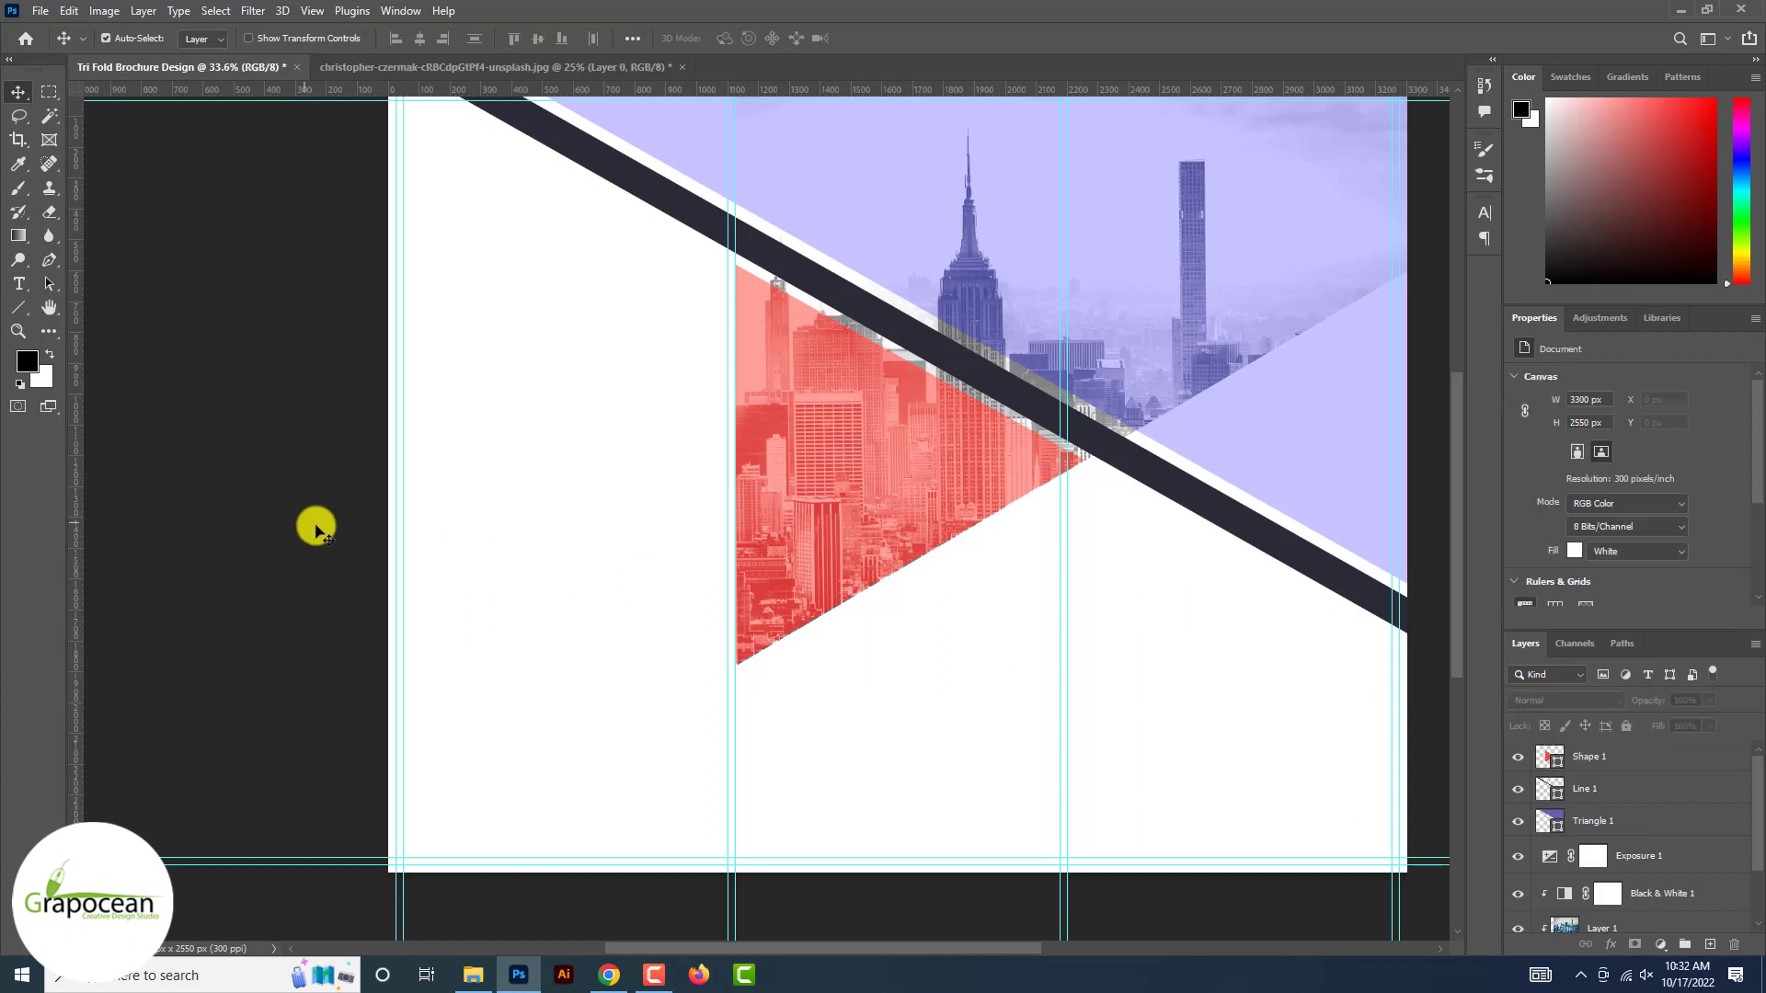
# - Change the fill of the Hard Light triangle below the dark line to blue from the recently used colours and deselect it
pyautogui.scroll(-1, 315, 524)
pyautogui.press('u')
pyautogui.click(206, 42)
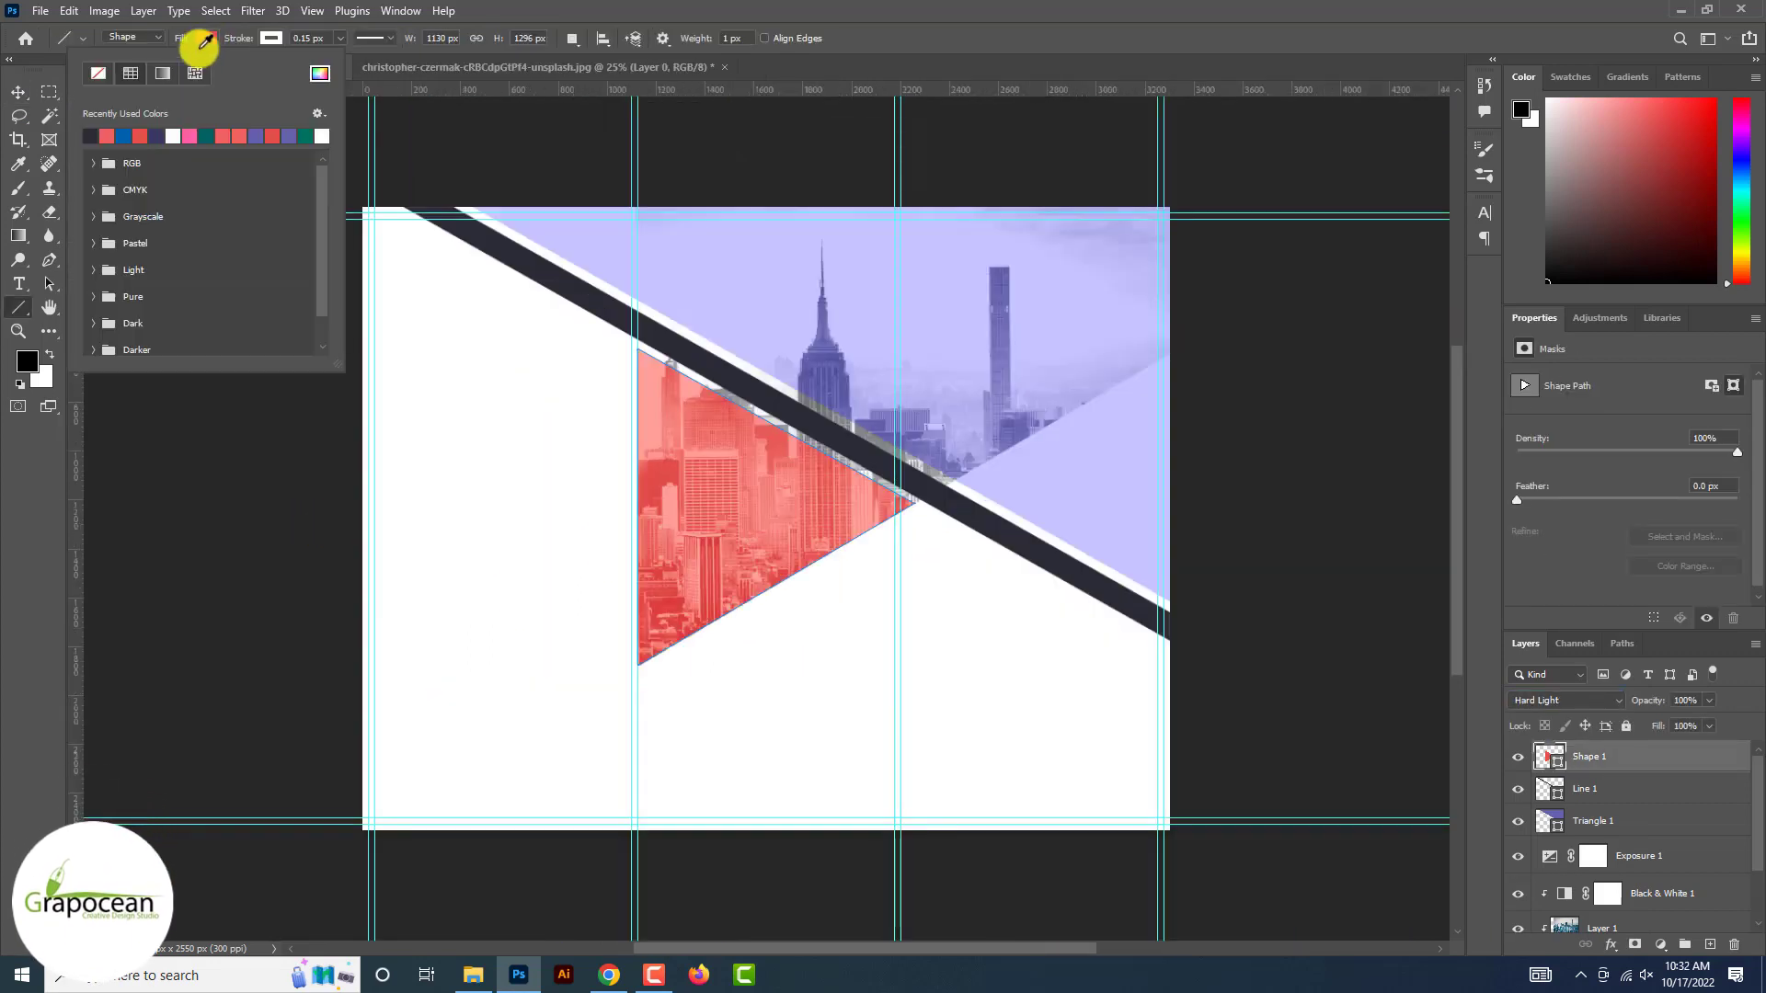
pyautogui.click(133, 137)
pyautogui.press('Escape')
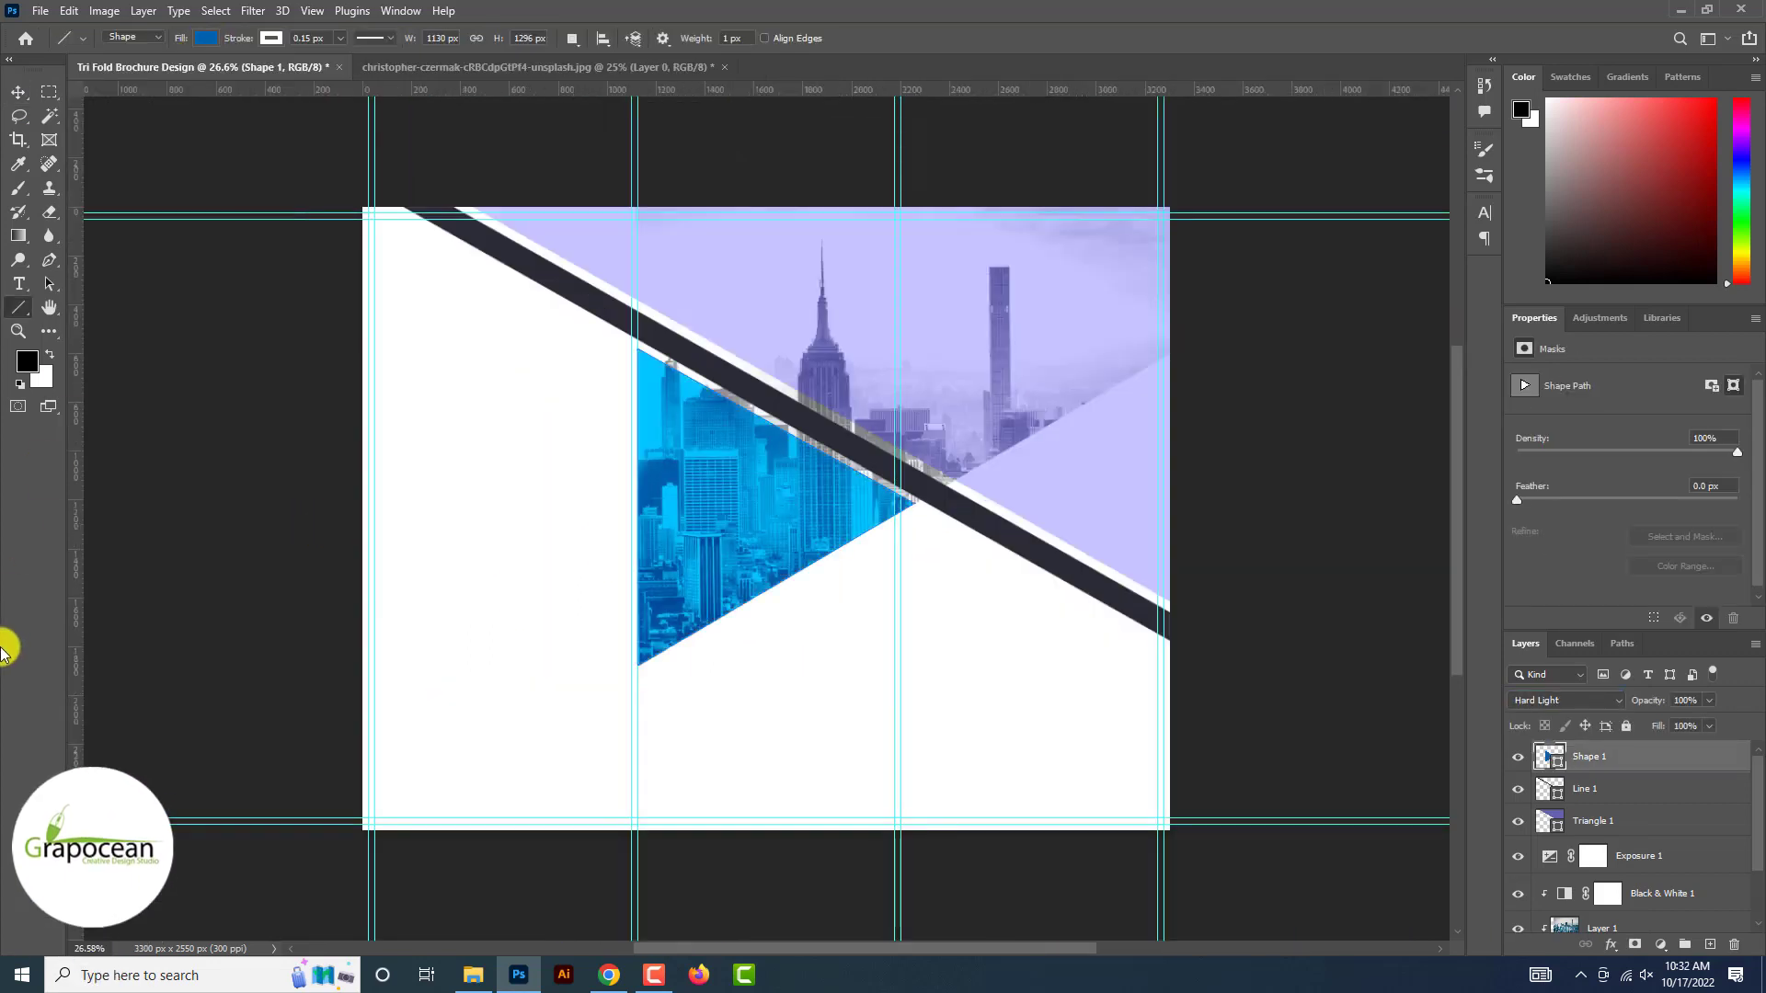
pyautogui.click(19, 92)
pyautogui.click(168, 426)
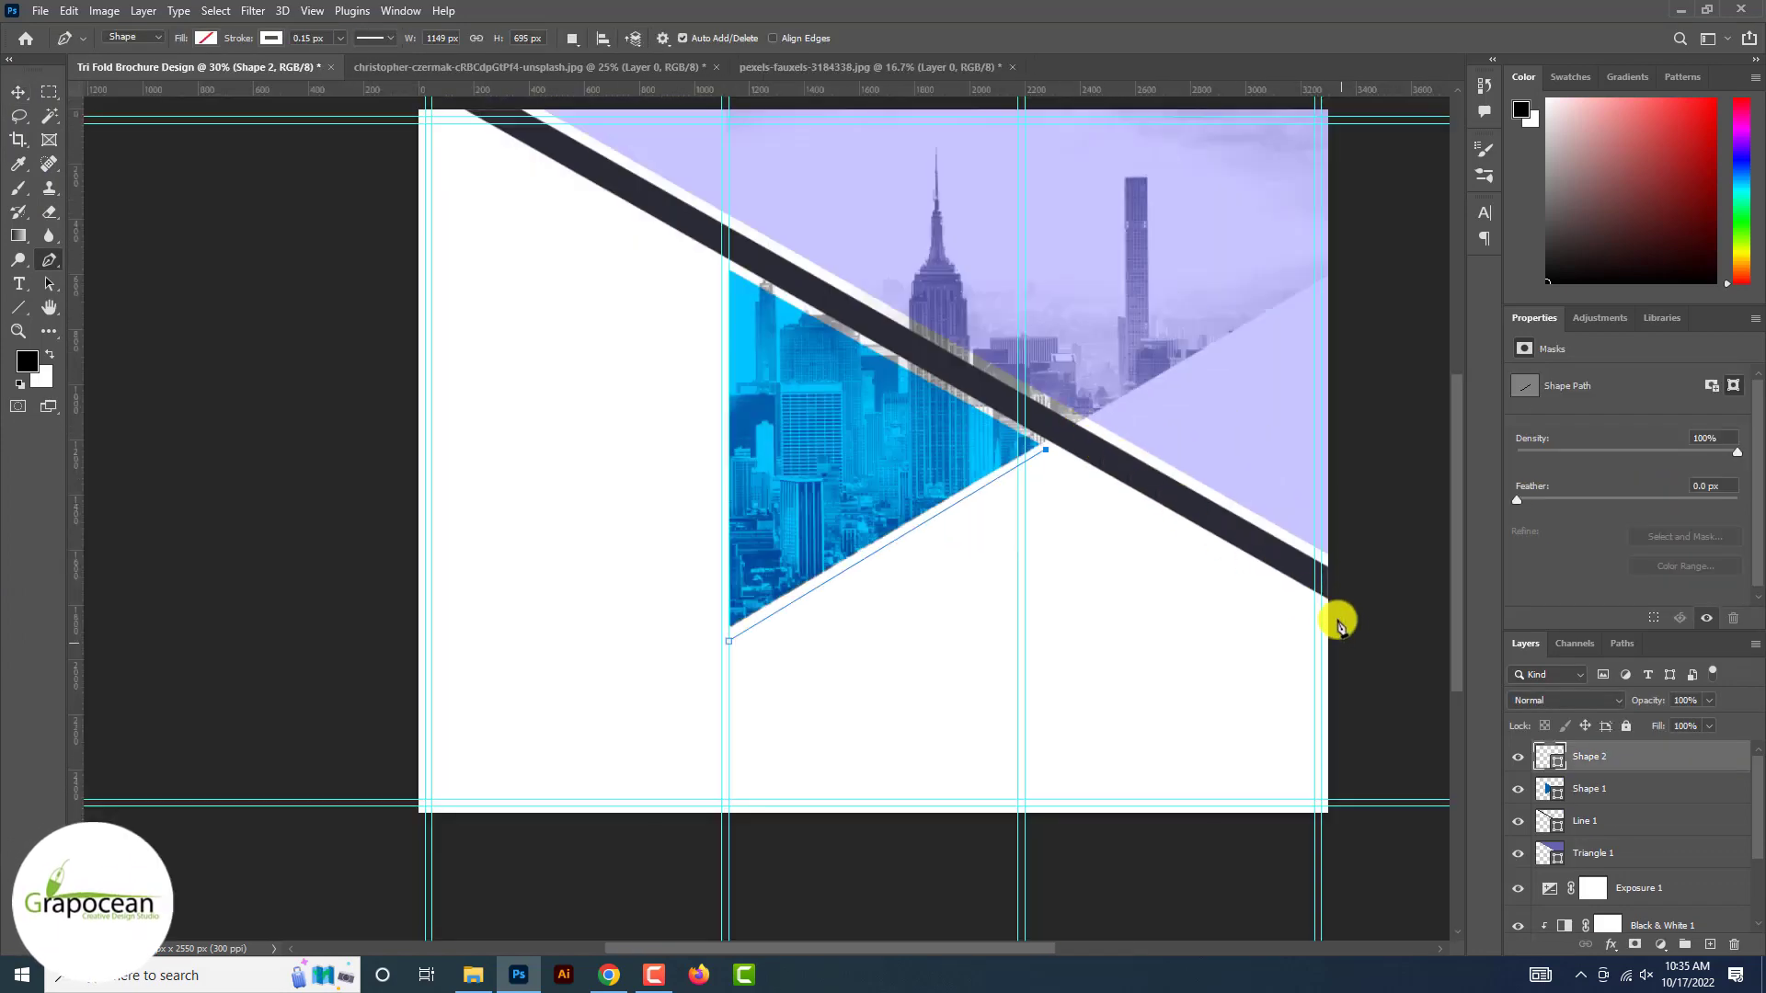
# - Draw a closed five-sided Pen tool shape about 2234 by 1383 px below the blue triangle and the diagonal line, covering two panels
pyautogui.scroll(-2, 1344, 619)
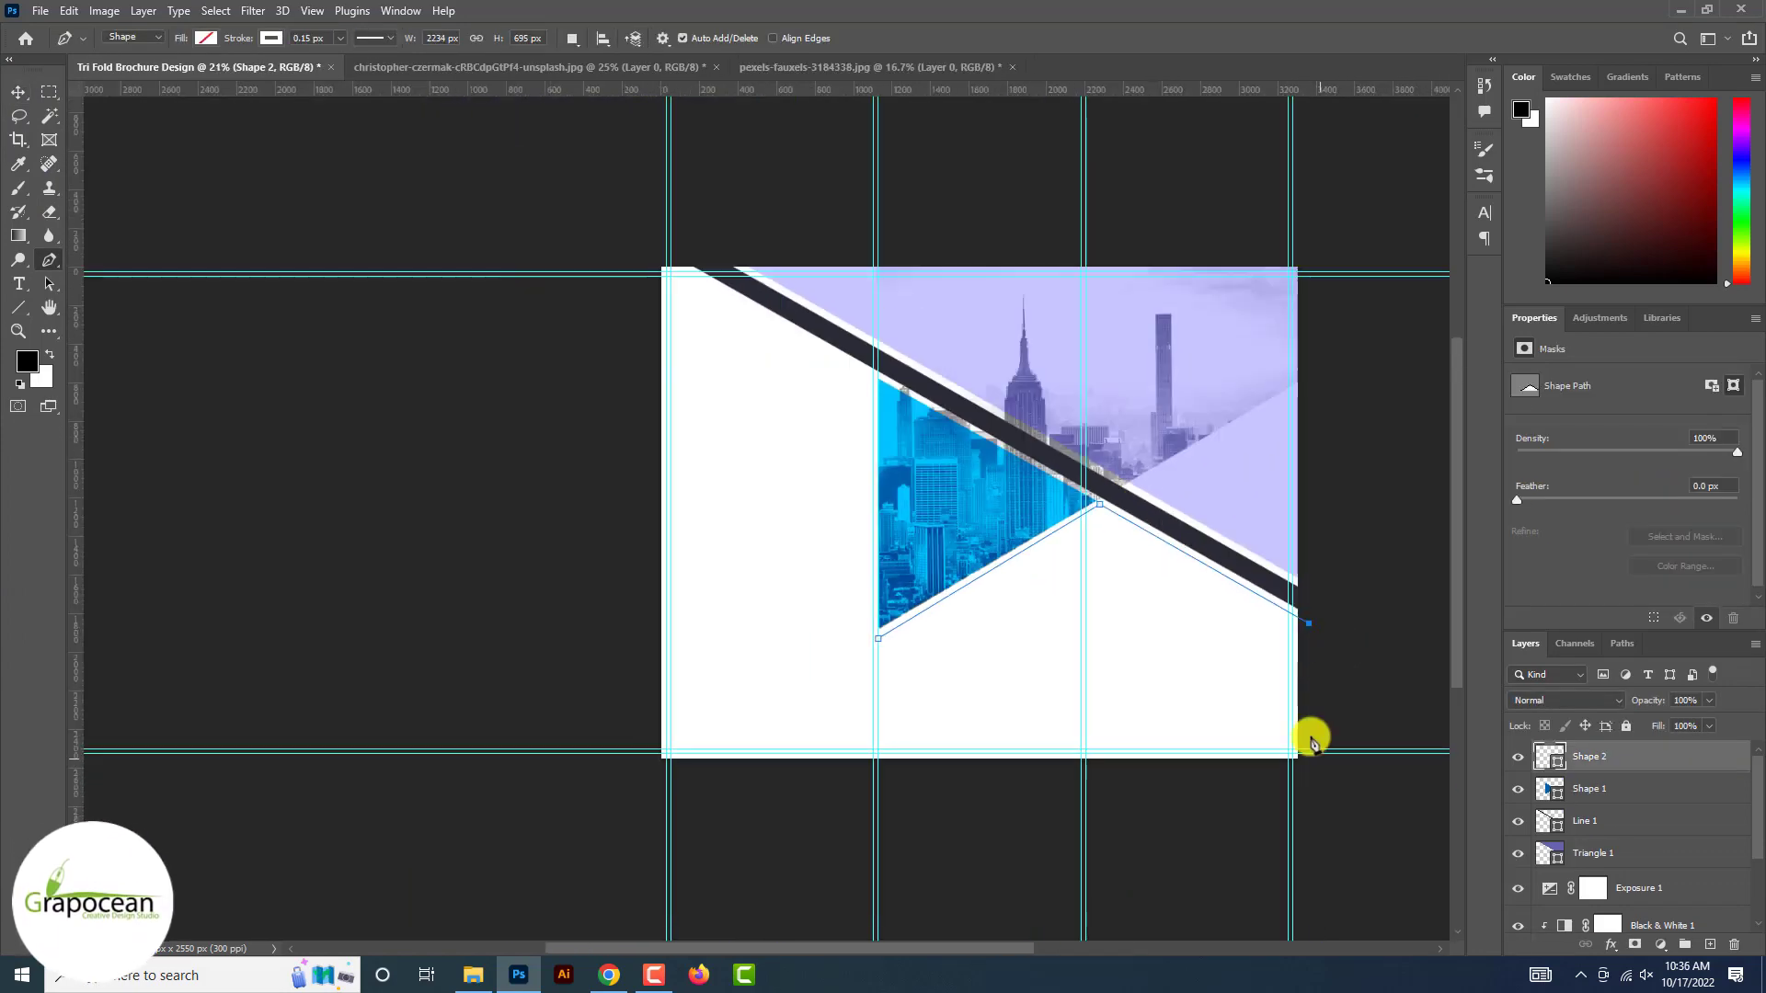
pyautogui.click(879, 772)
pyautogui.scroll(-3, 883, 736)
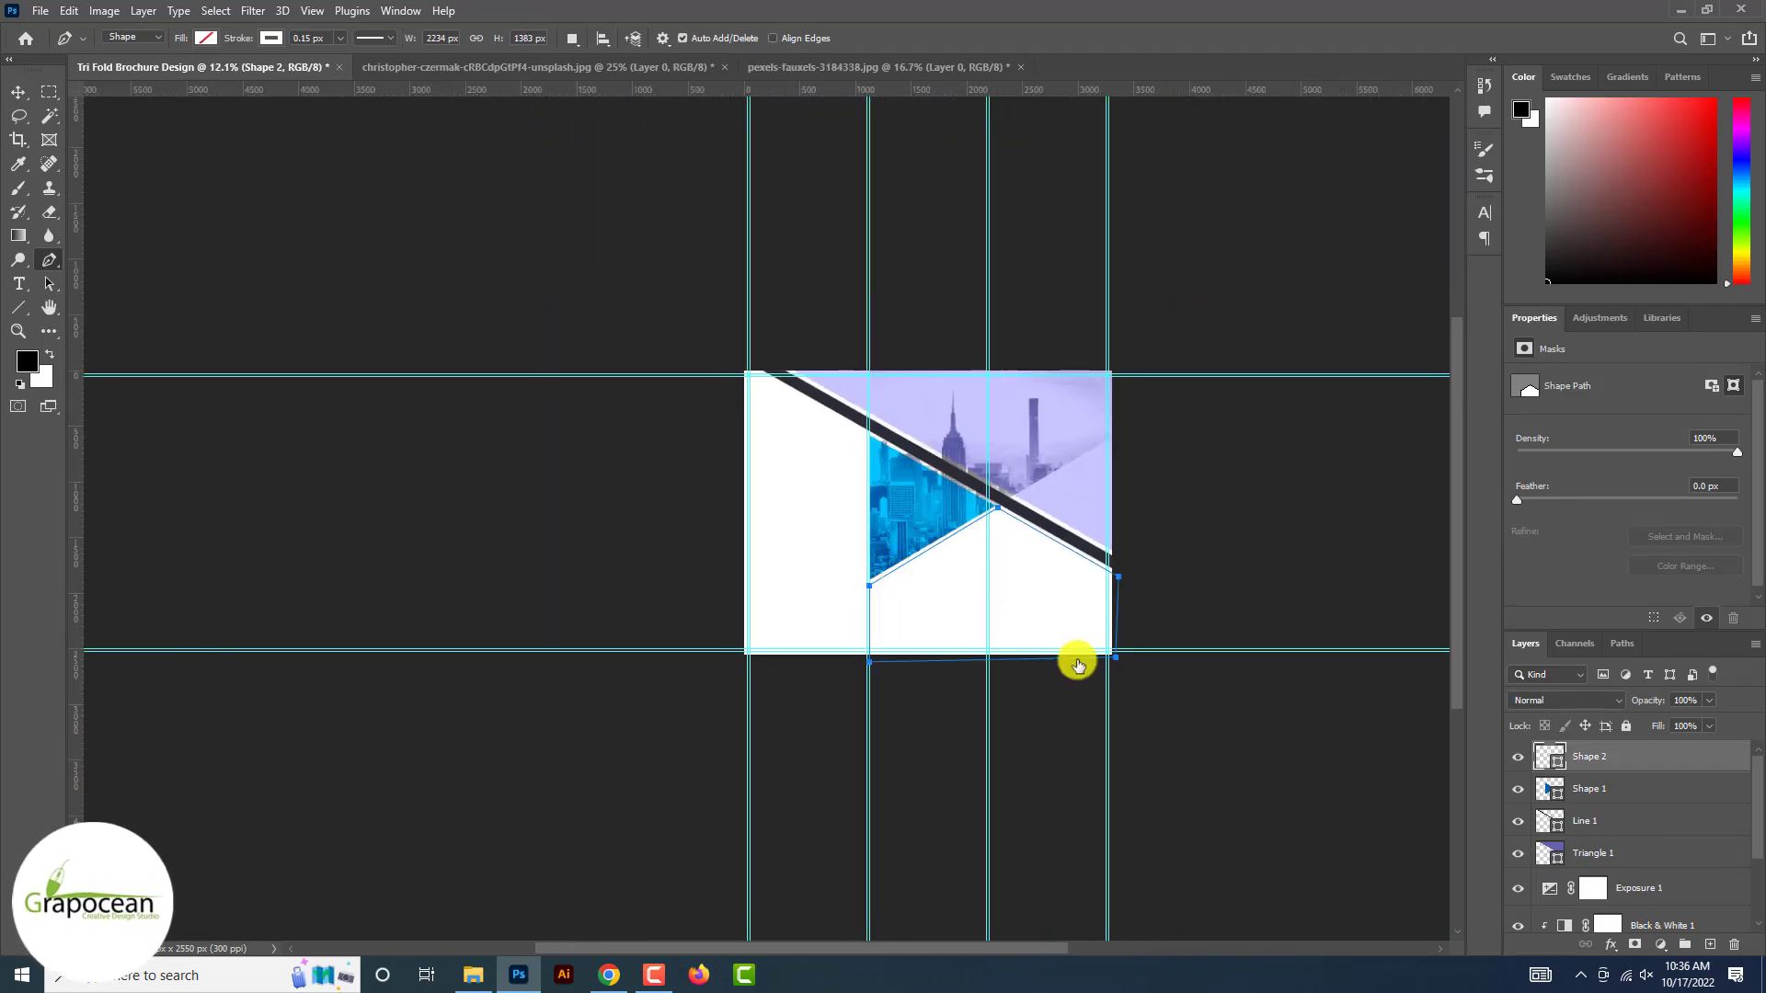
pyautogui.click(1660, 945)
pyautogui.click(1669, 618)
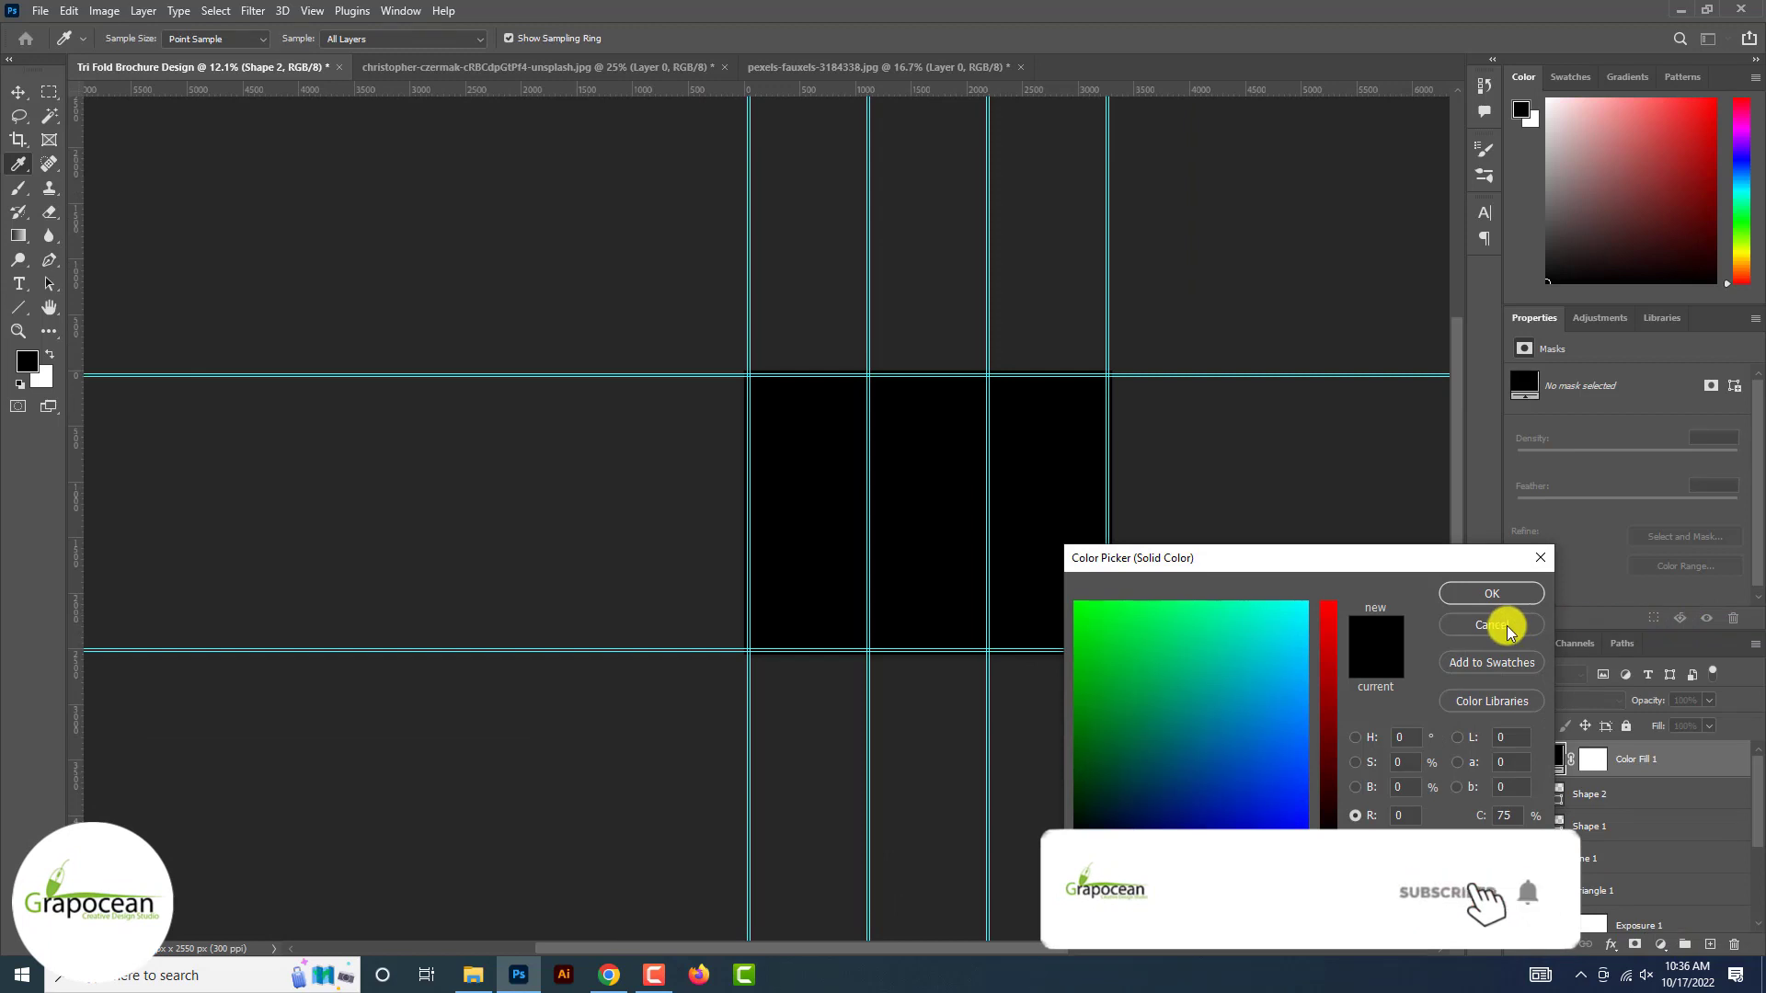
pyautogui.click(1506, 628)
# - Fill the five-sided pen-drawn shape with red from the recently used colours and deselect it
pyautogui.click(206, 37)
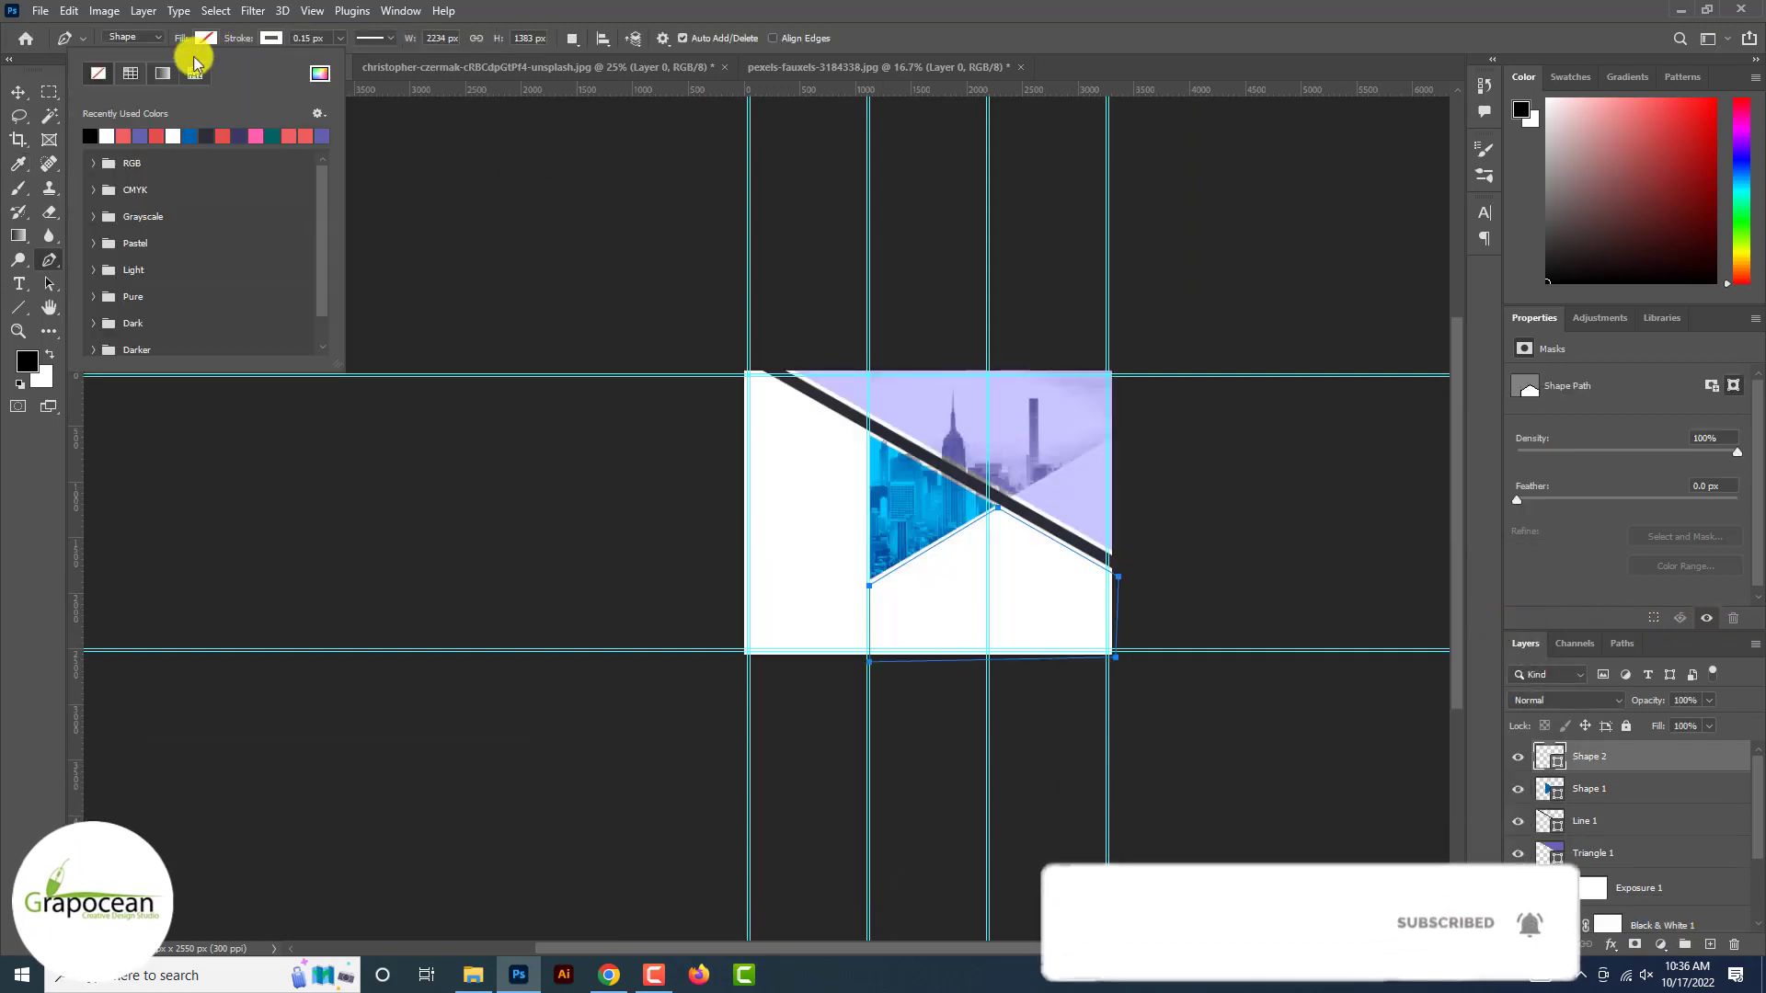
pyautogui.click(88, 135)
pyautogui.click(19, 92)
pyautogui.click(505, 703)
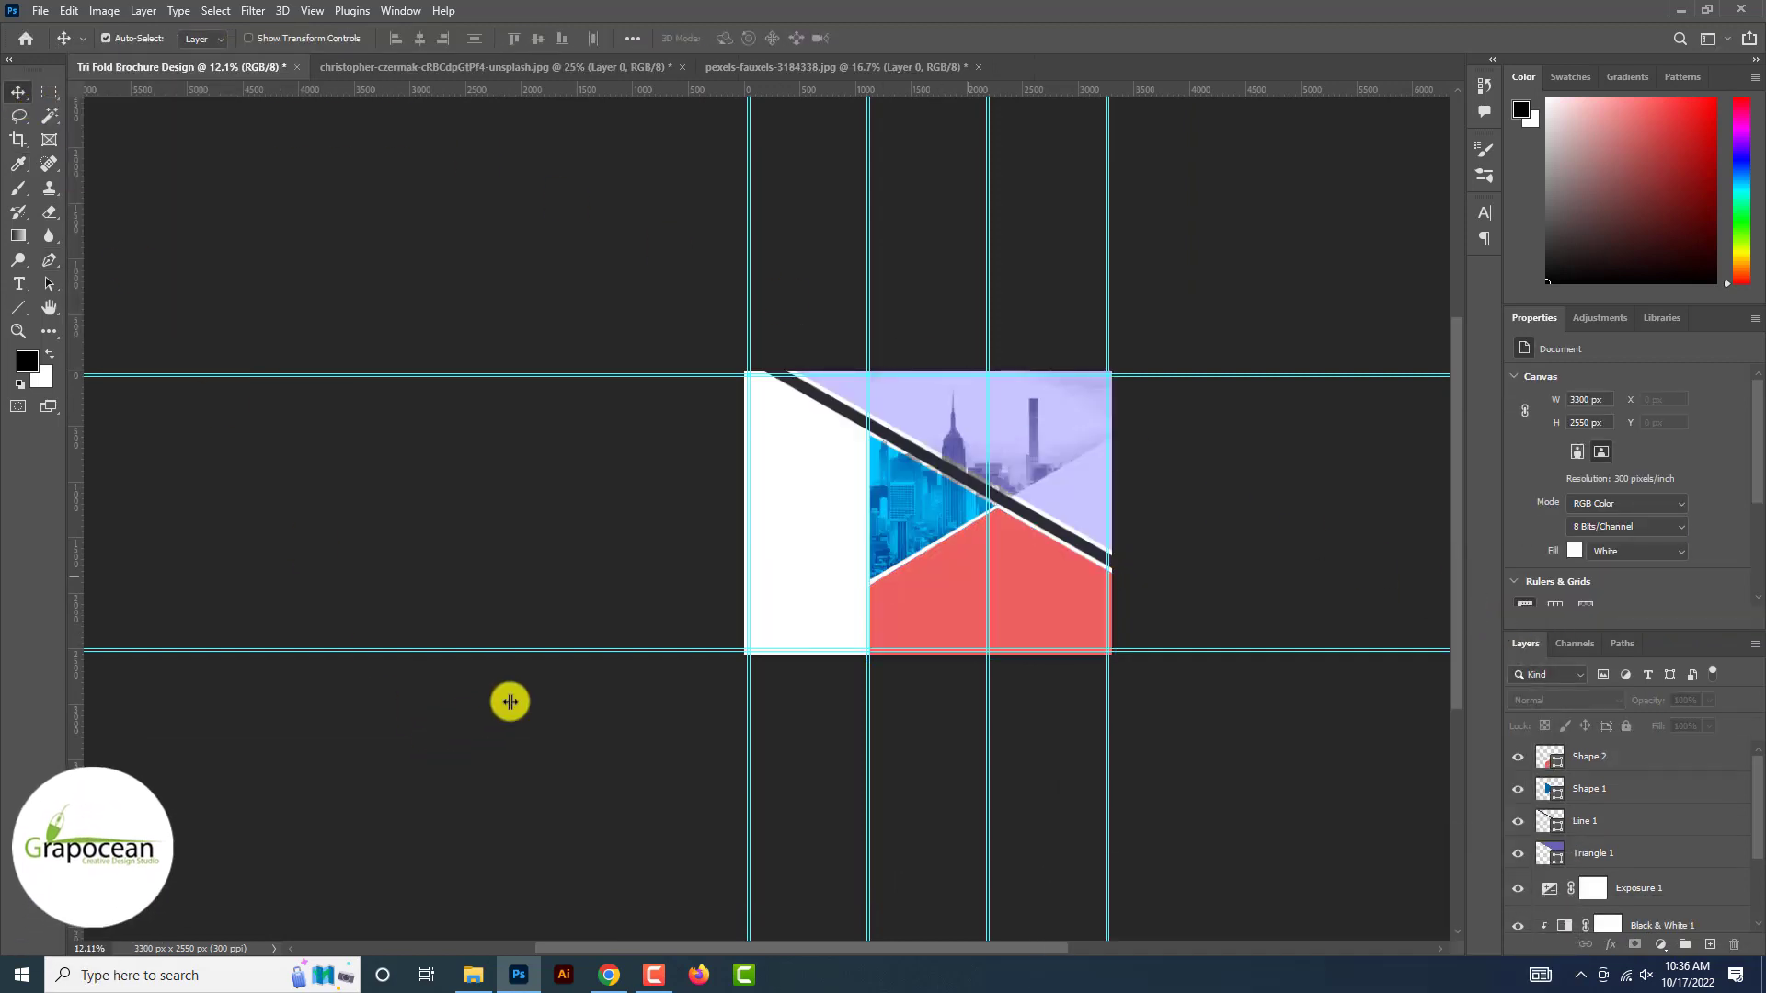
# - Copy the meeting photo from pexels-fauxels-3184338.jpg into the brochure and clip it to the red five-sided shape
pyautogui.scroll(10, 927, 541)
pyautogui.scroll(3, 927, 541)
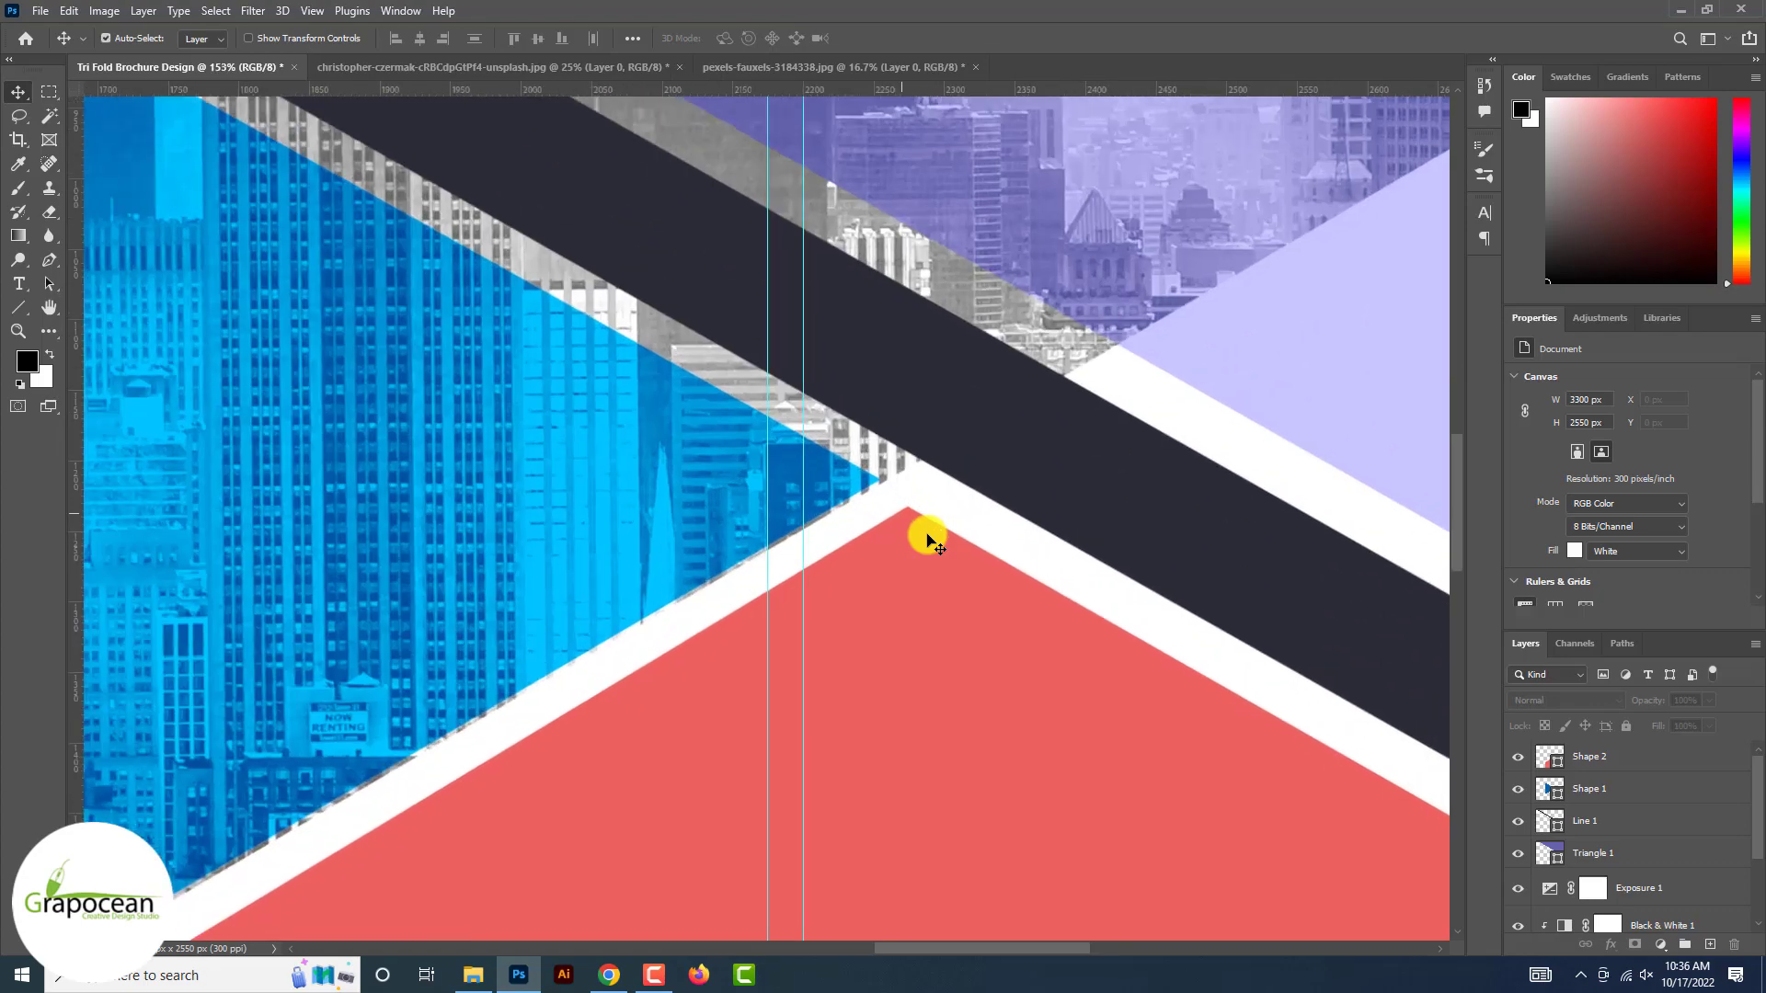
pyautogui.scroll(-6, 927, 541)
pyautogui.click(426, 64)
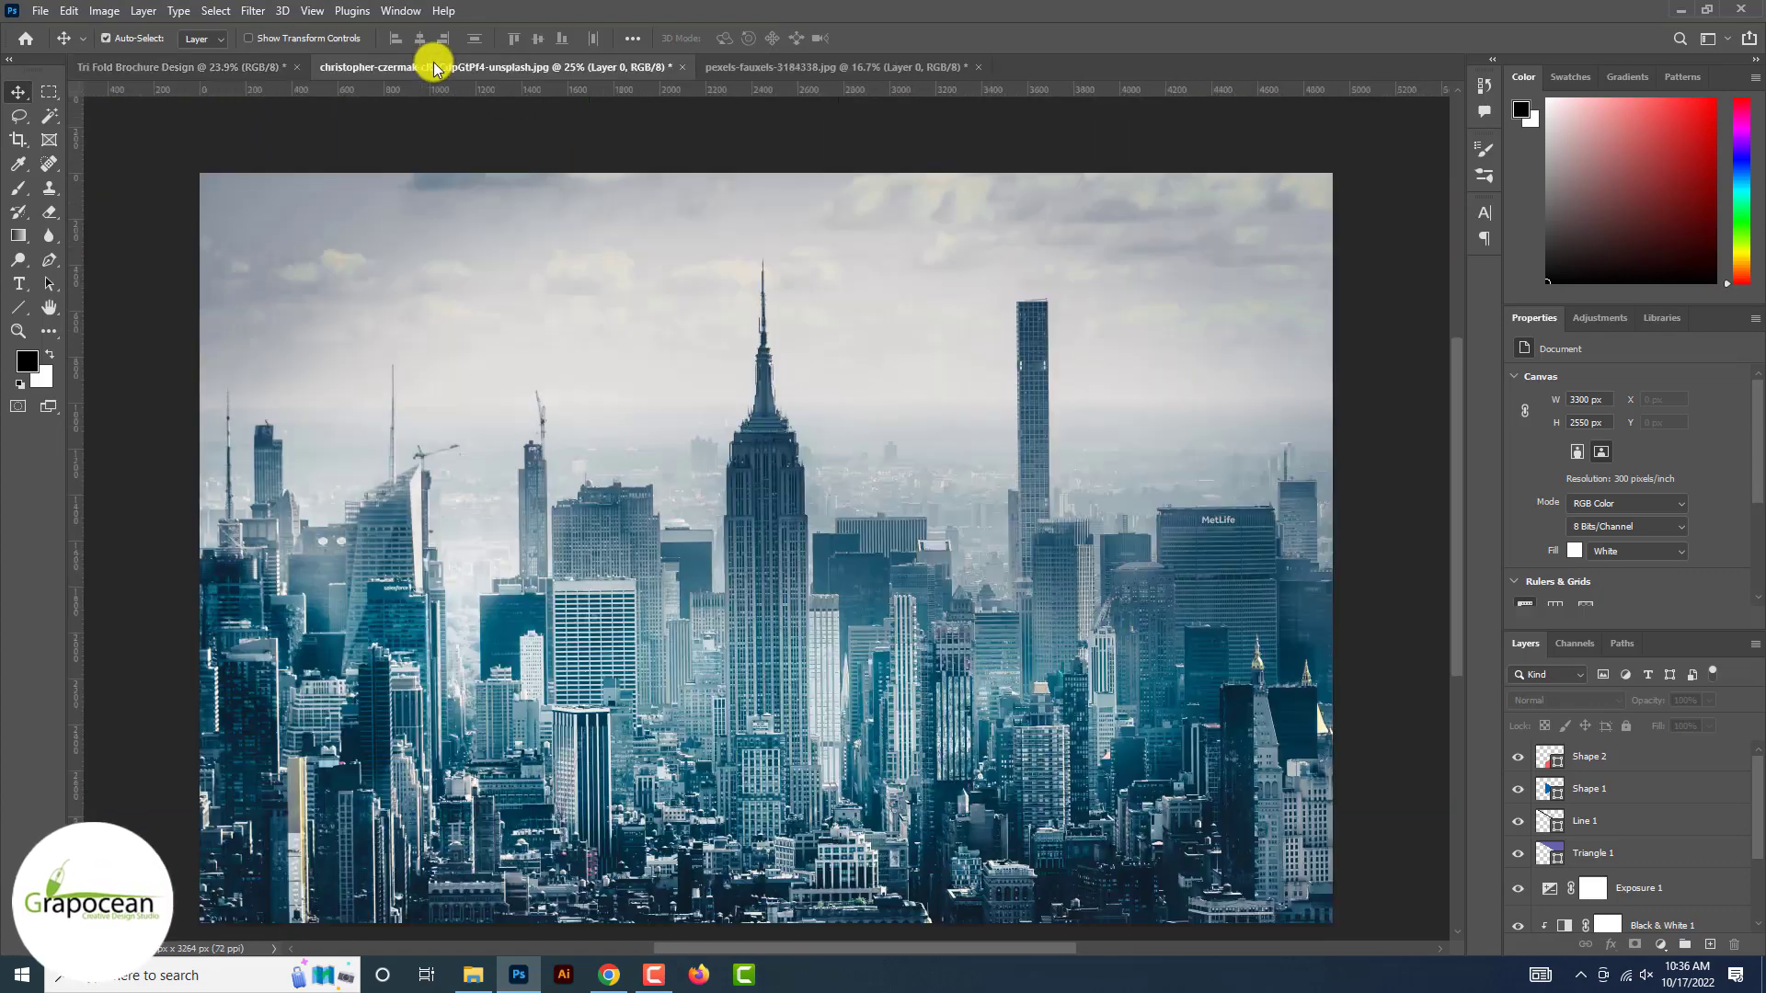
pyautogui.click(749, 66)
pyautogui.moveTo(803, 276); pyautogui.dragTo(895, 688)
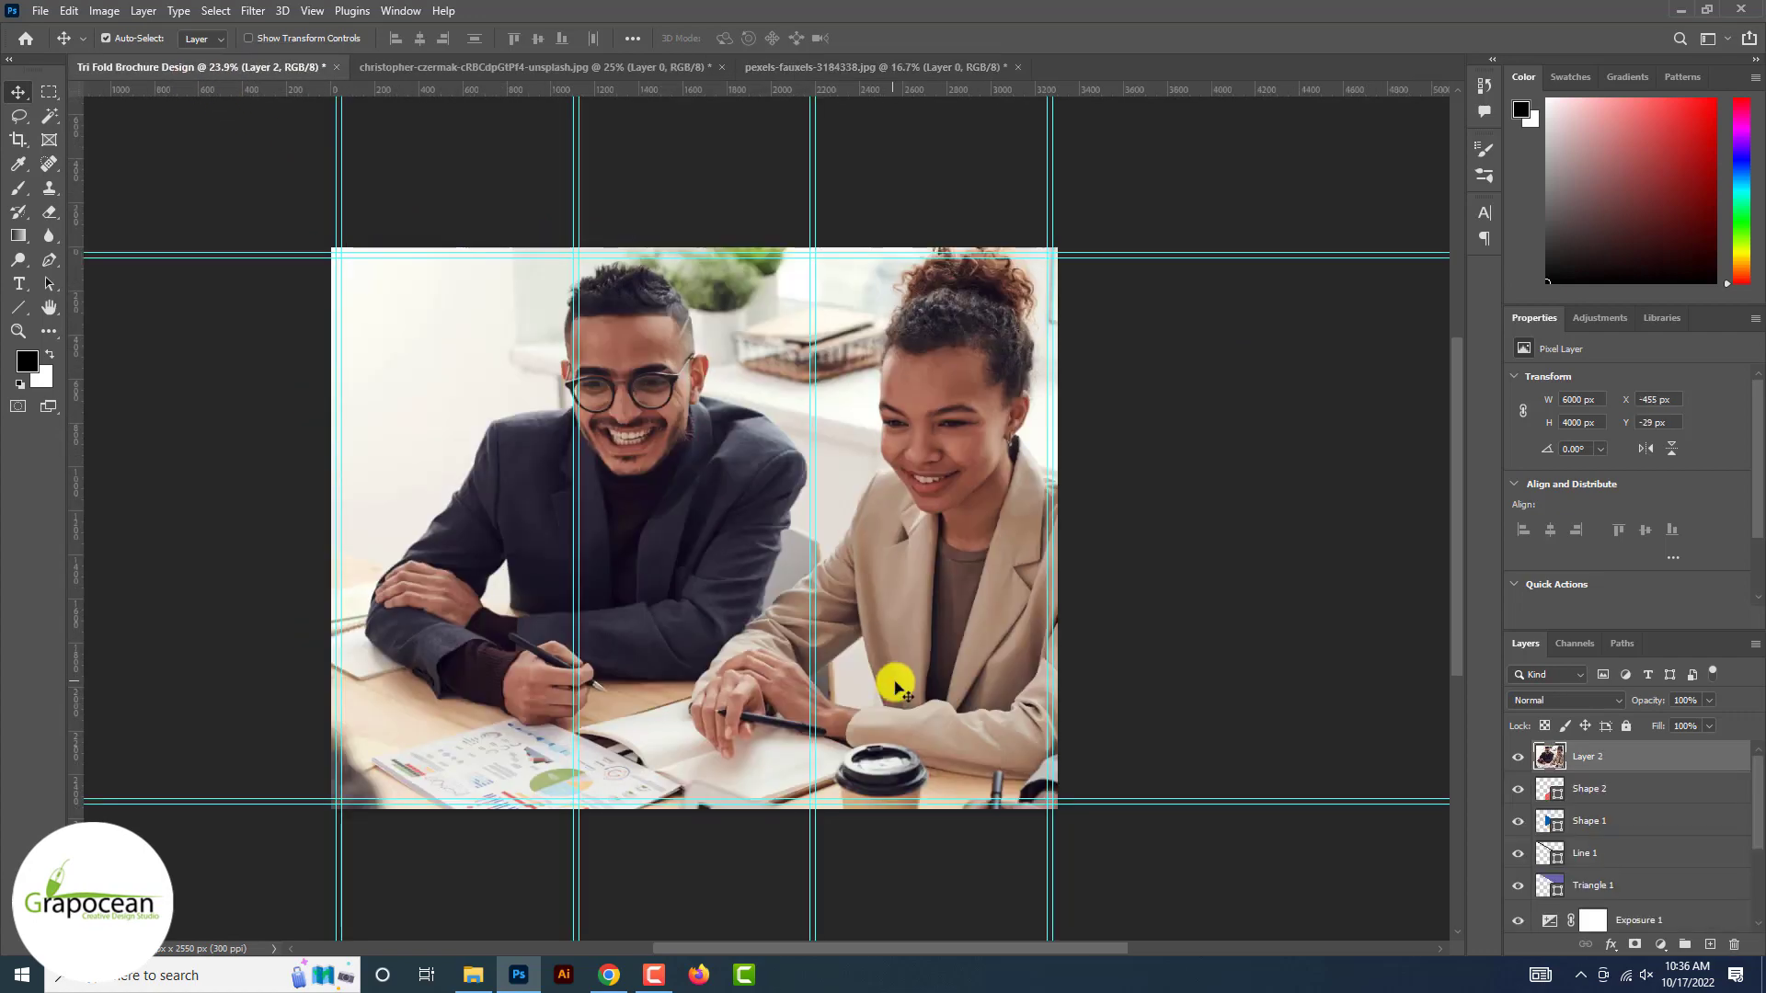
pyautogui.rightClick(1646, 757)
pyautogui.click(1496, 528)
# - Scale the clipped meeting photo to 44.90% so that its people fit inside the five-sided shape
pyautogui.hotkey('ctrl', 't')
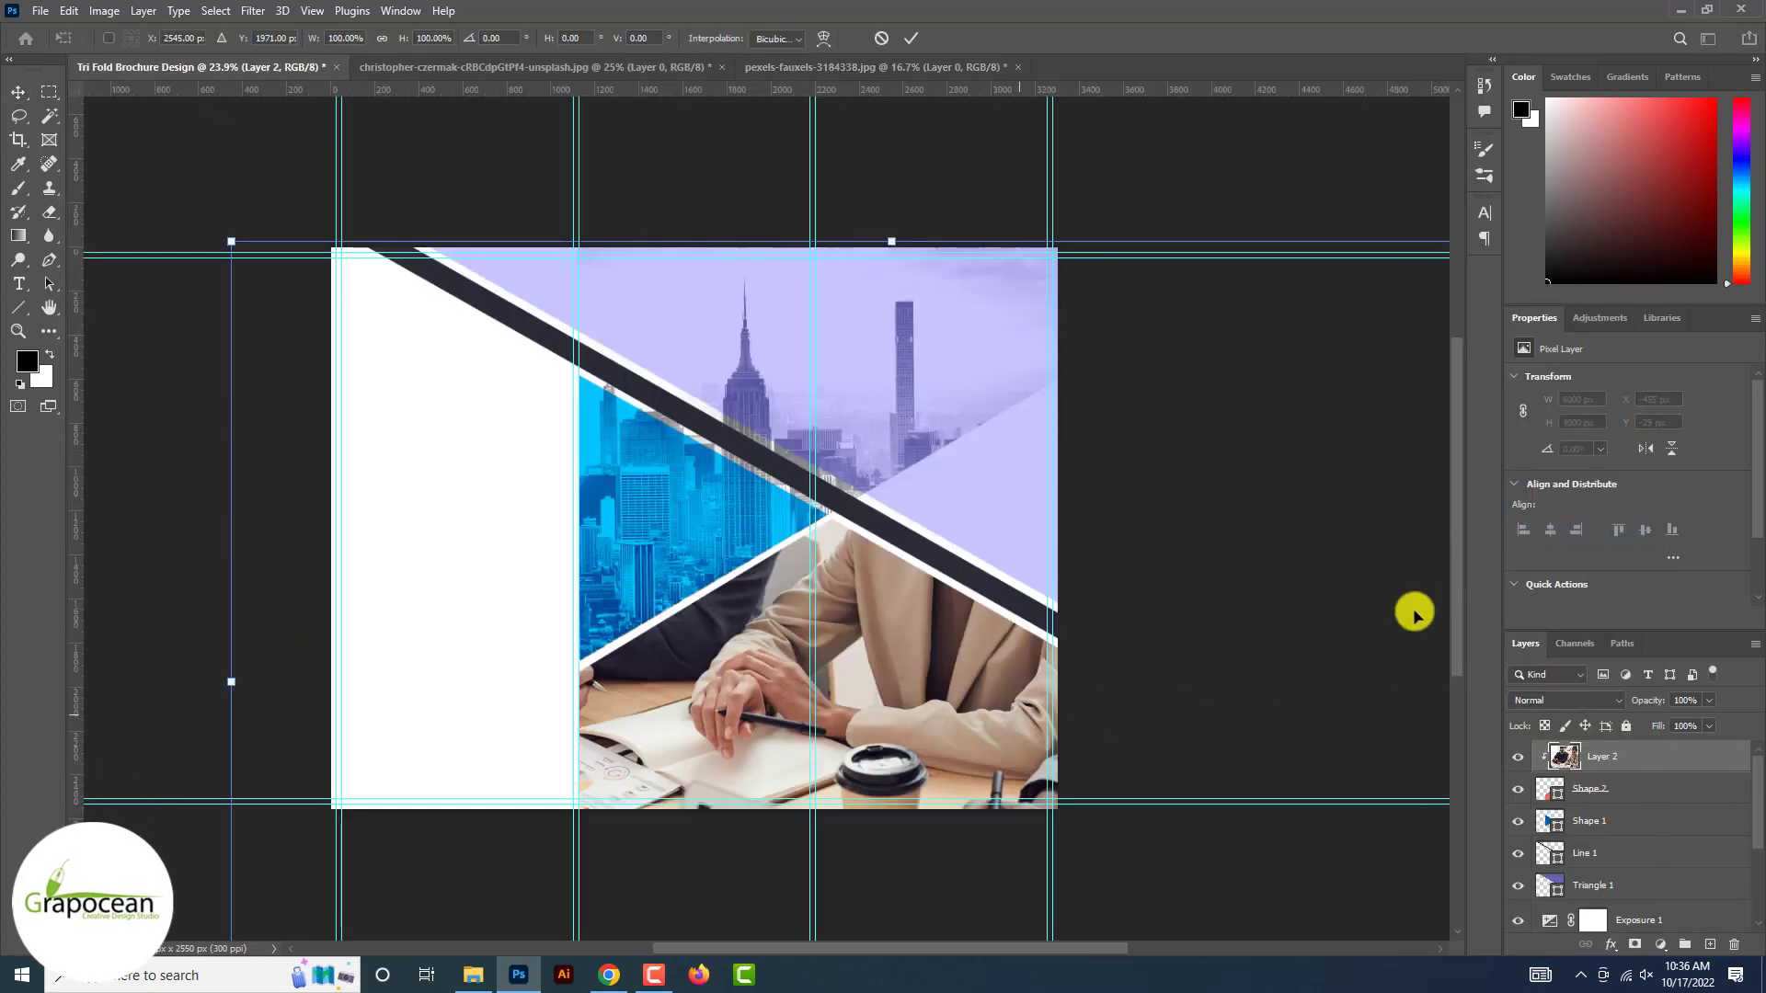
pyautogui.scroll(-5, 1024, 717)
pyautogui.keyDown('alt'); pyautogui.click(1129, 813); pyautogui.keyUp('alt')
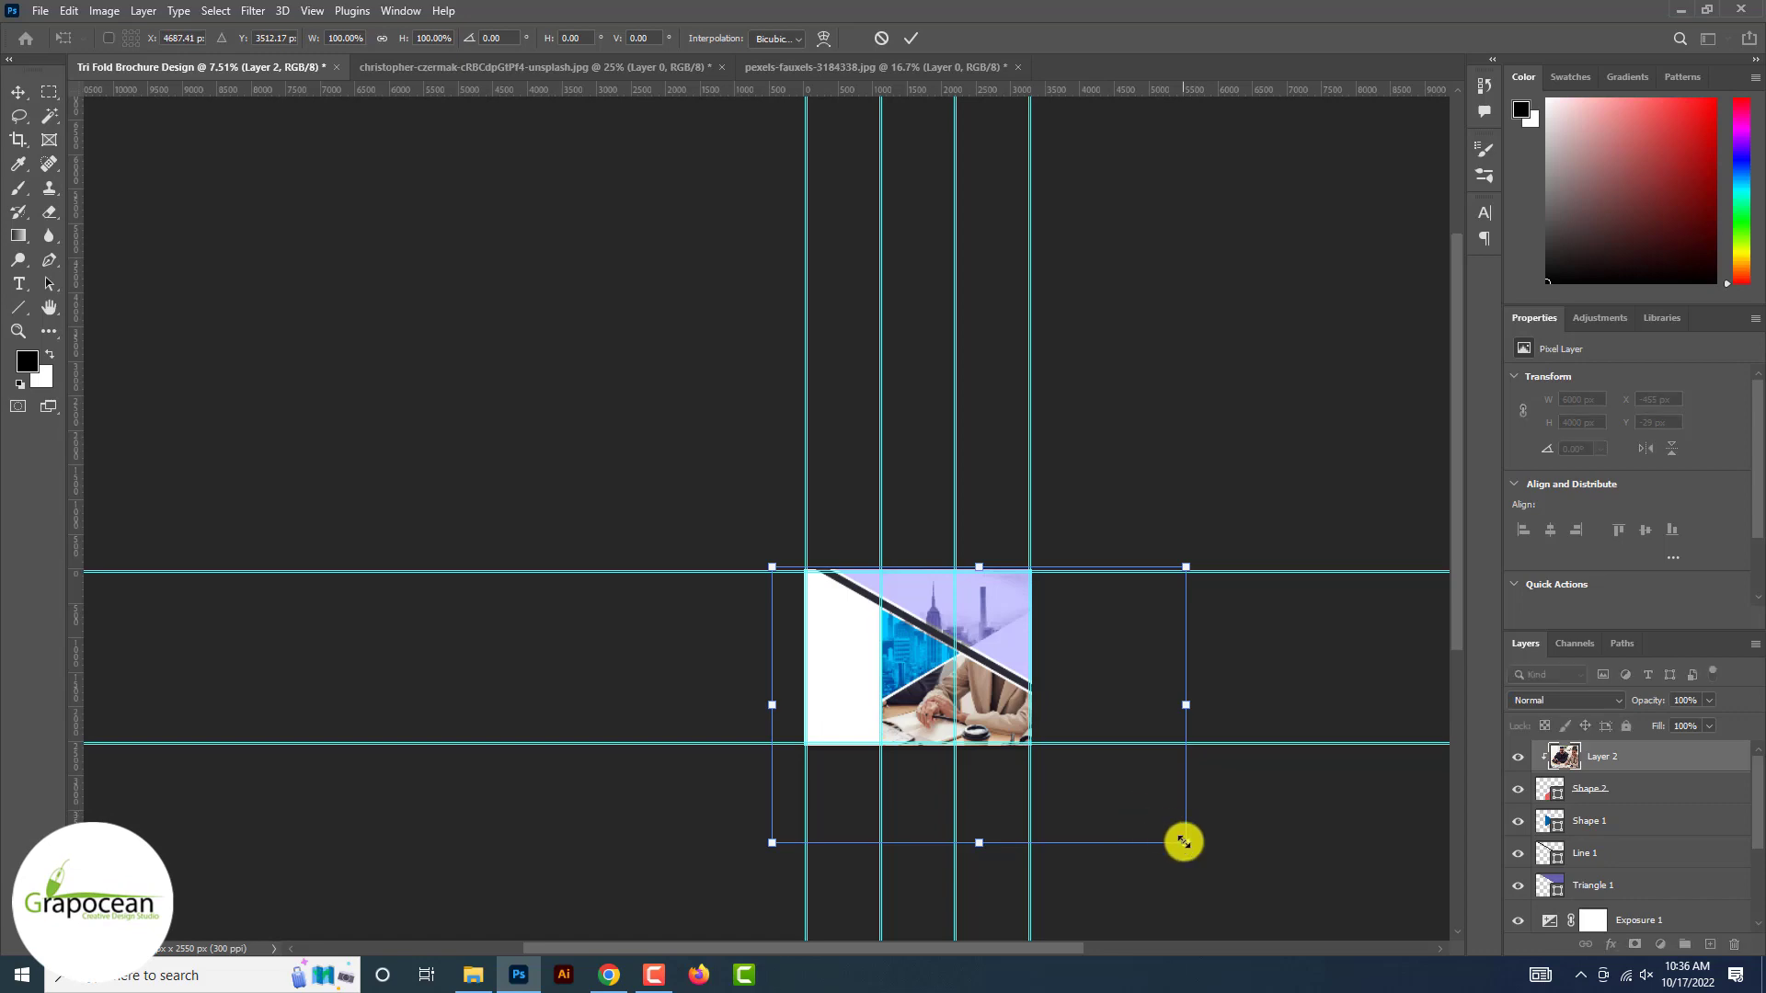
pyautogui.moveTo(1183, 842); pyautogui.dragTo(1012, 785)
pyautogui.scroll(2, 1013, 781)
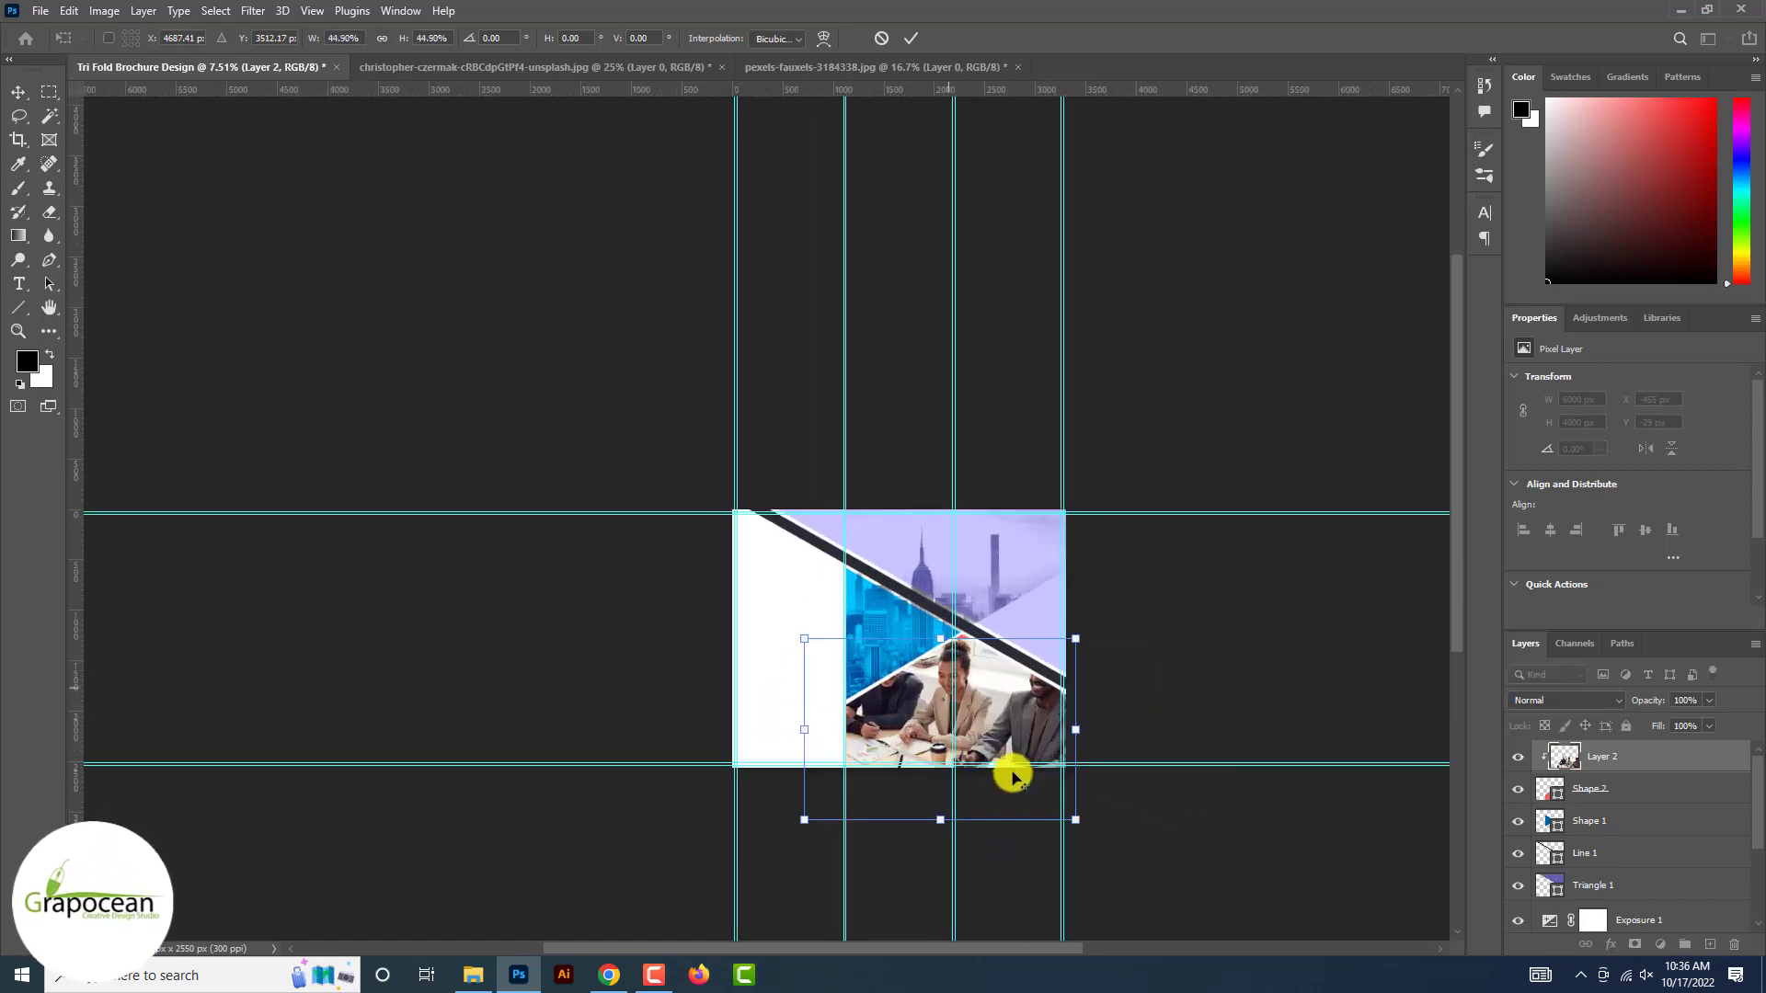
pyautogui.scroll(5, 1013, 777)
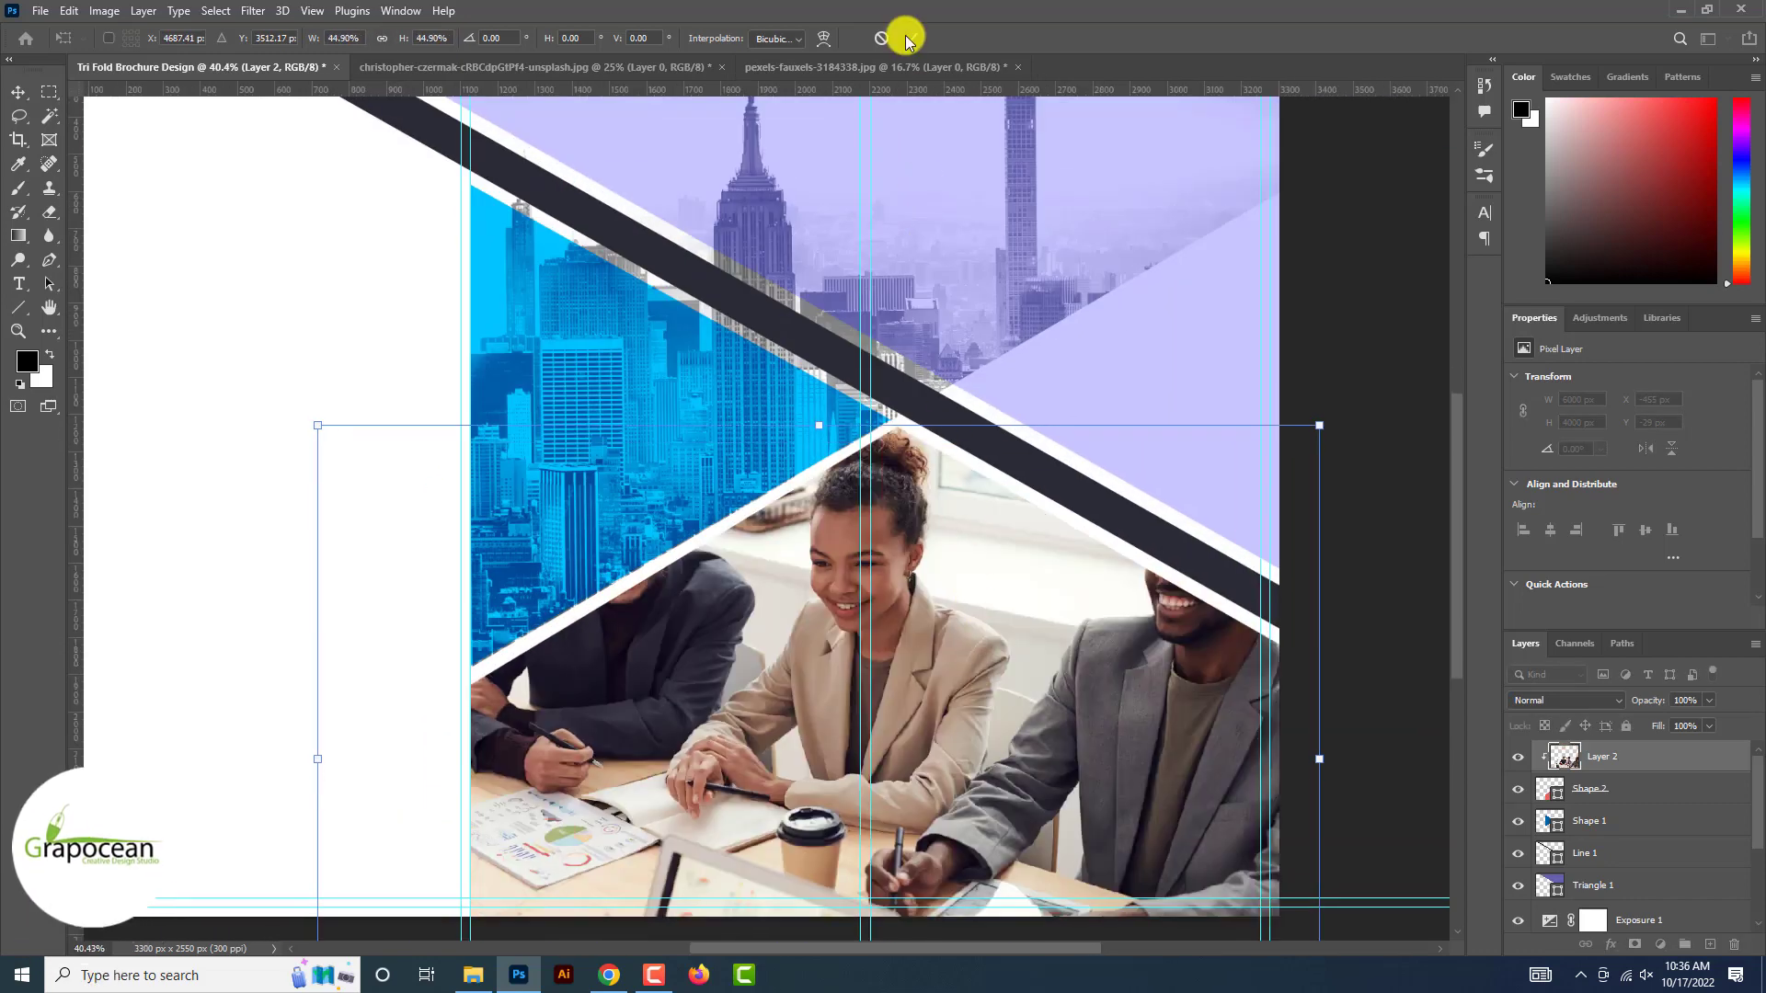
pyautogui.click(907, 41)
# - Delete the dark navy diagonal line that runs across the skyline photo
pyautogui.scroll(-3, 915, 217)
pyautogui.scroll(2, 948, 649)
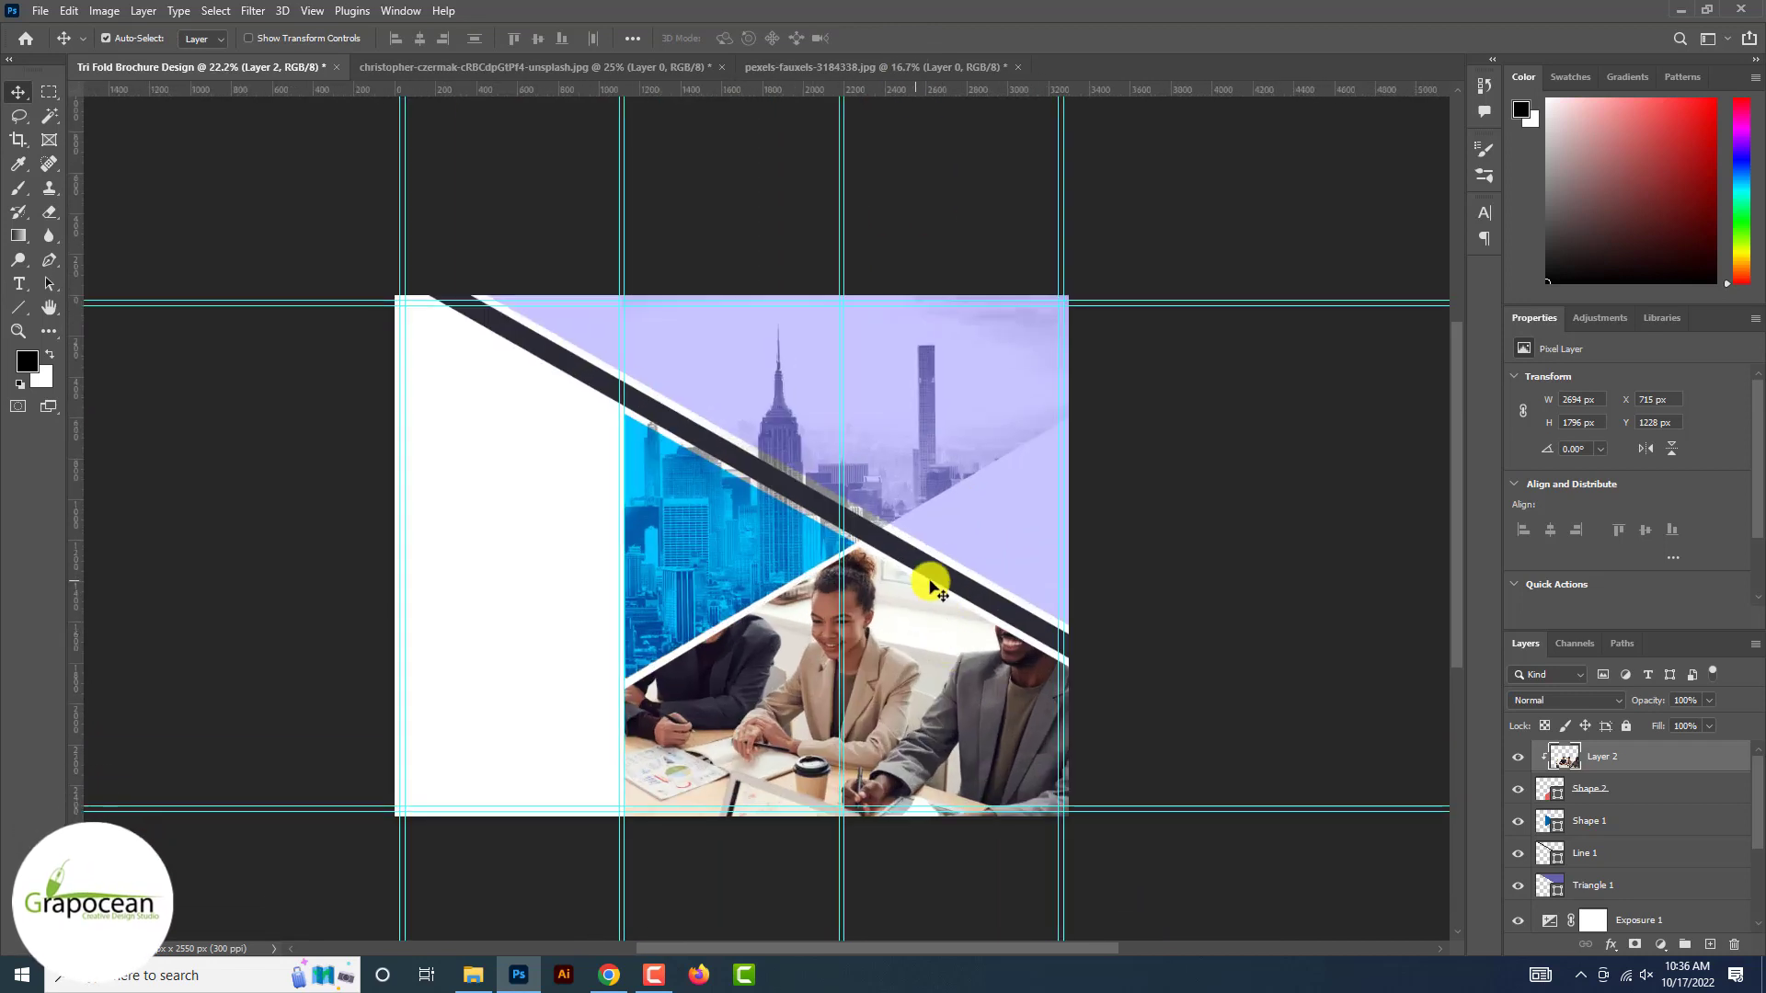
pyautogui.moveTo(932, 586); pyautogui.dragTo(1030, 710)
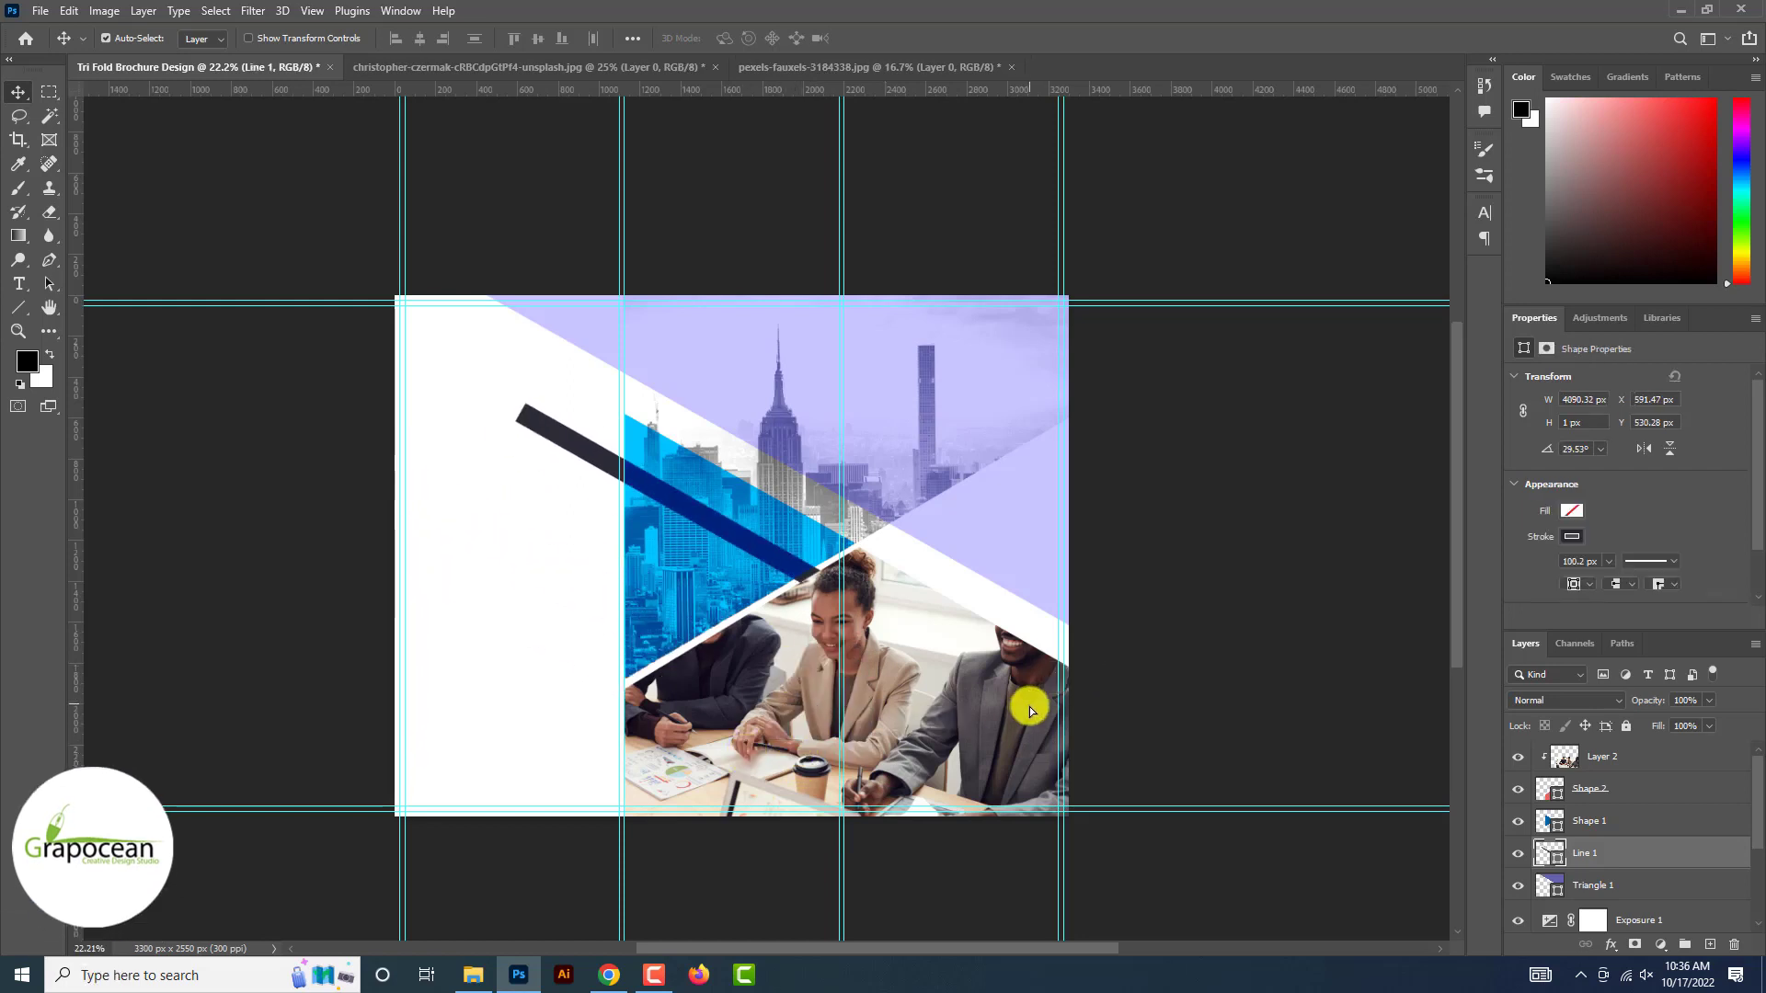
pyautogui.press('Delete')
# - Add a Black & White adjustment layer above the meeting photo and clip it to the photo
pyautogui.click(915, 642)
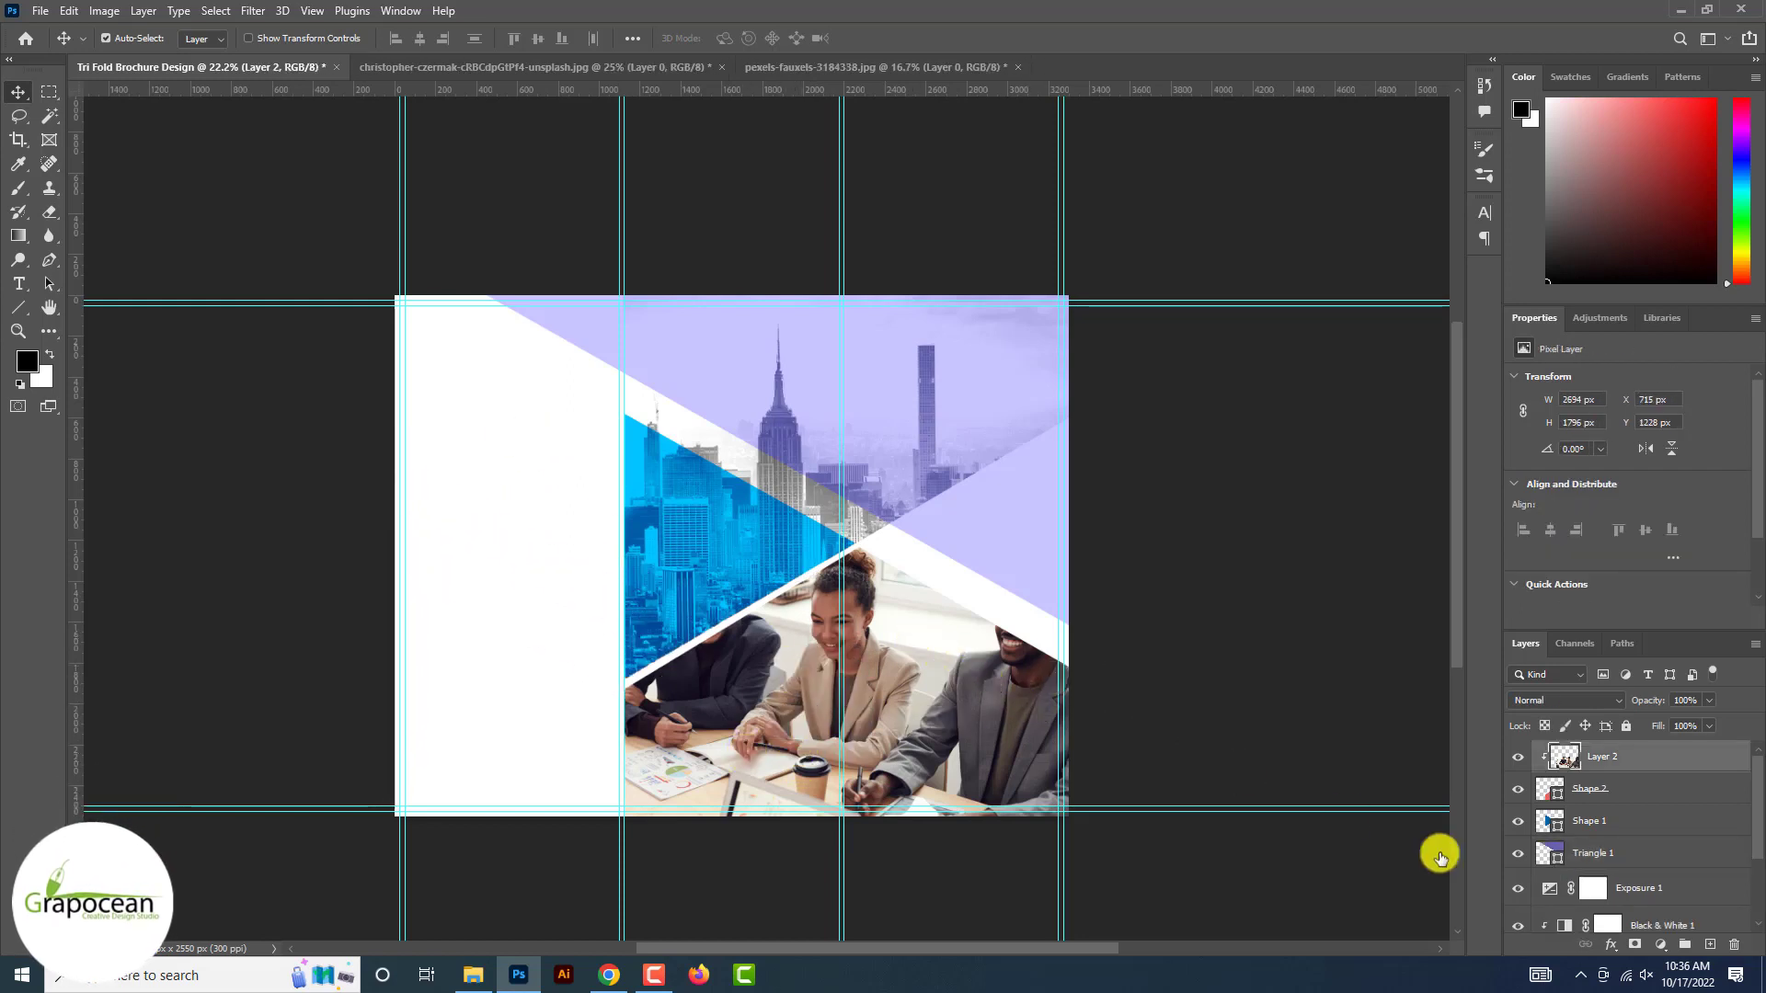
pyautogui.click(1661, 945)
pyautogui.click(1698, 802)
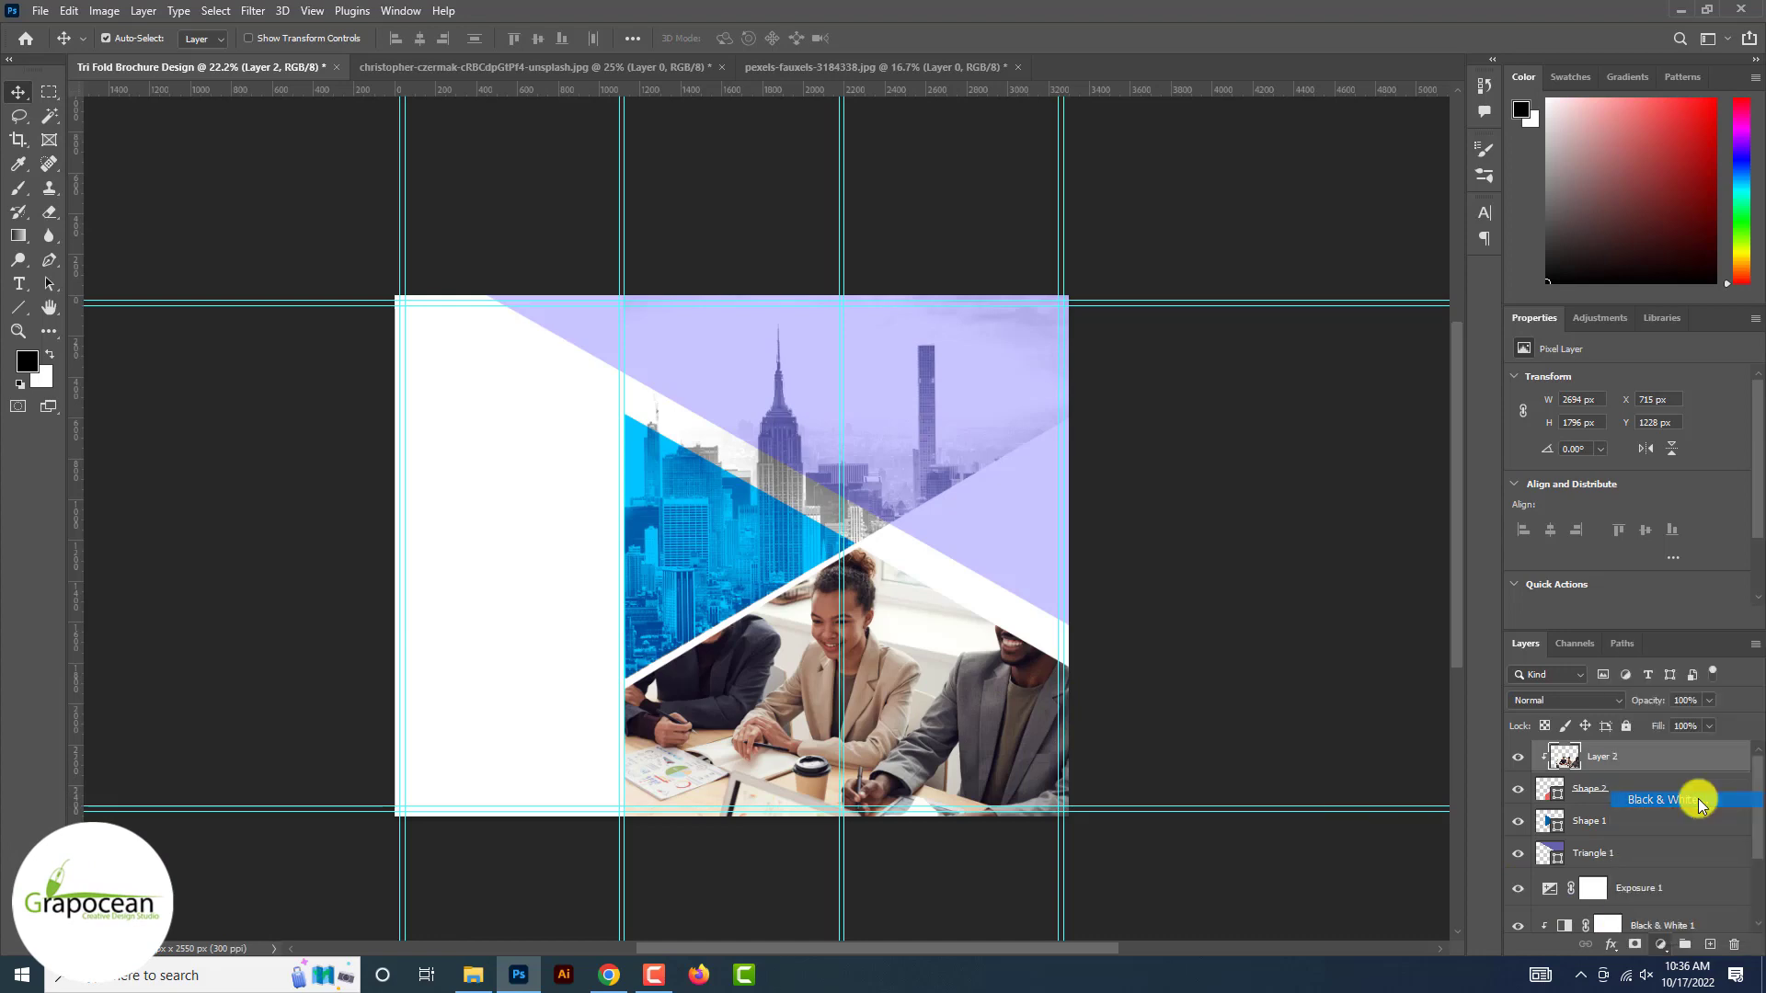
pyautogui.rightClick(1693, 762)
pyautogui.click(1520, 521)
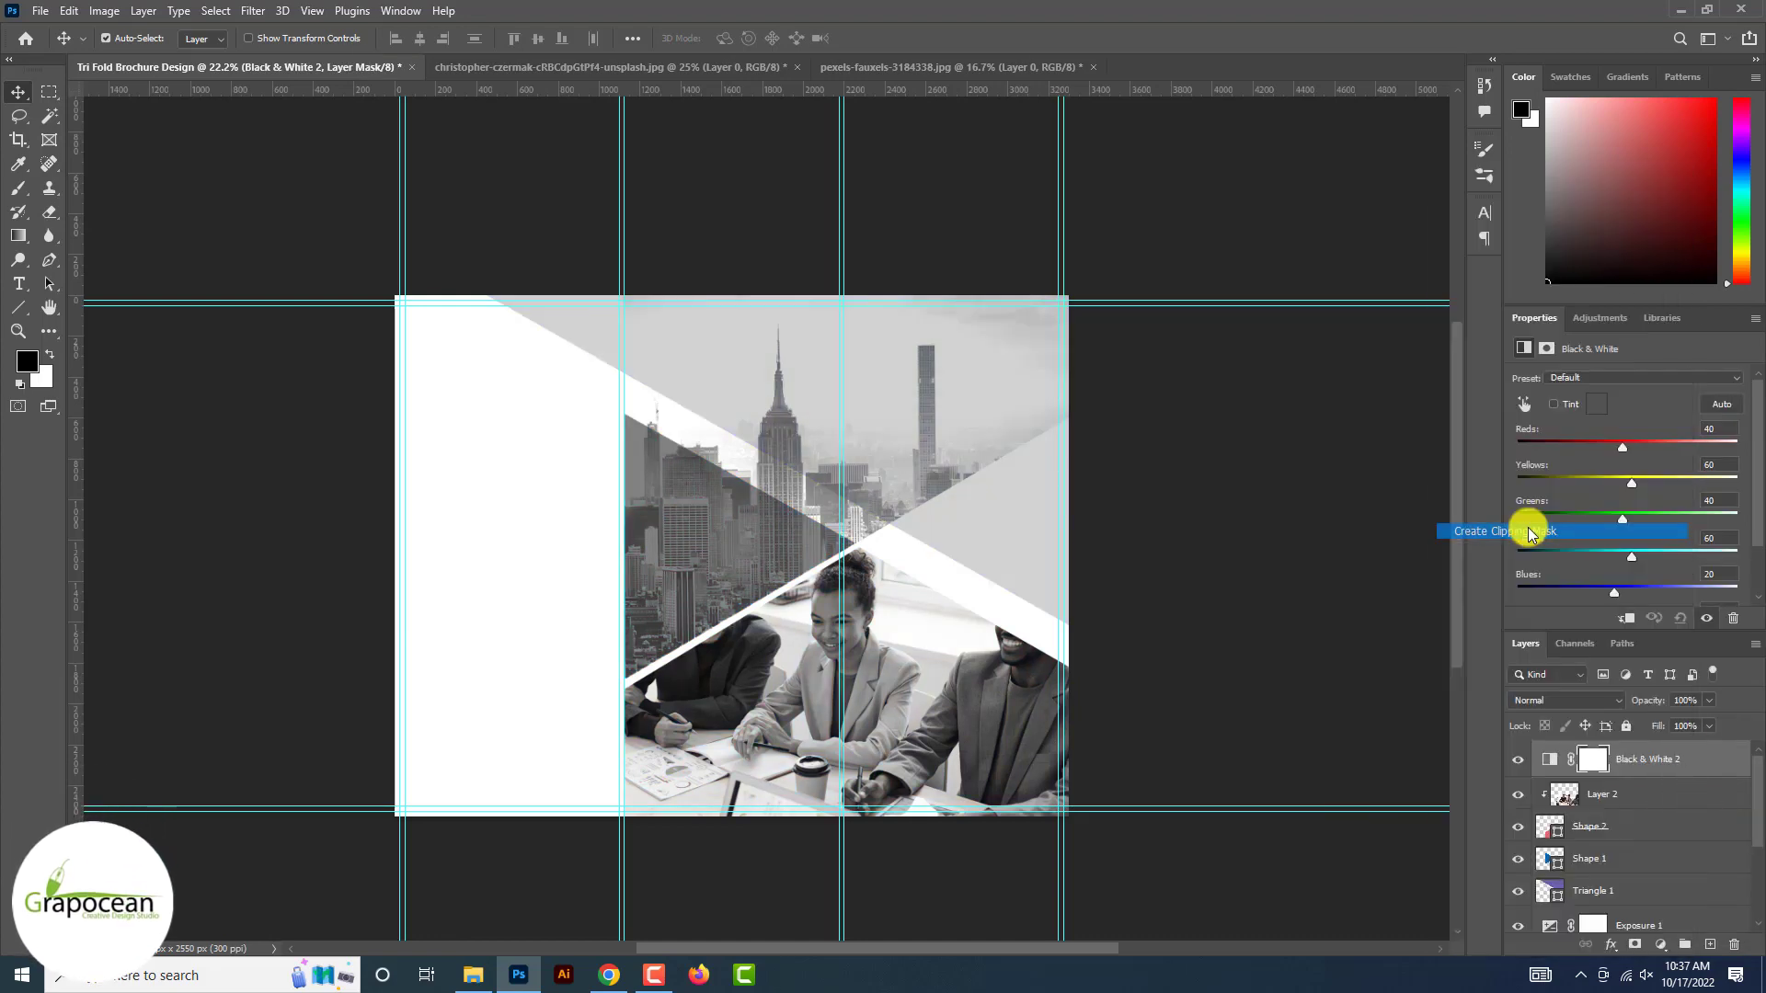
# - Adjust the meeting photo's Black & White mix to Reds 102, Yellows 160 and Greens -200, and raise the Cyans
pyautogui.moveTo(1621, 446)
pyautogui.mouseDown()
pyautogui.moveTo(1588, 445)
pyautogui.moveTo(1680, 447)
pyautogui.moveTo(1649, 447)
pyautogui.mouseUp()
pyautogui.moveTo(1632, 480); pyautogui.dragTo(1676, 488)
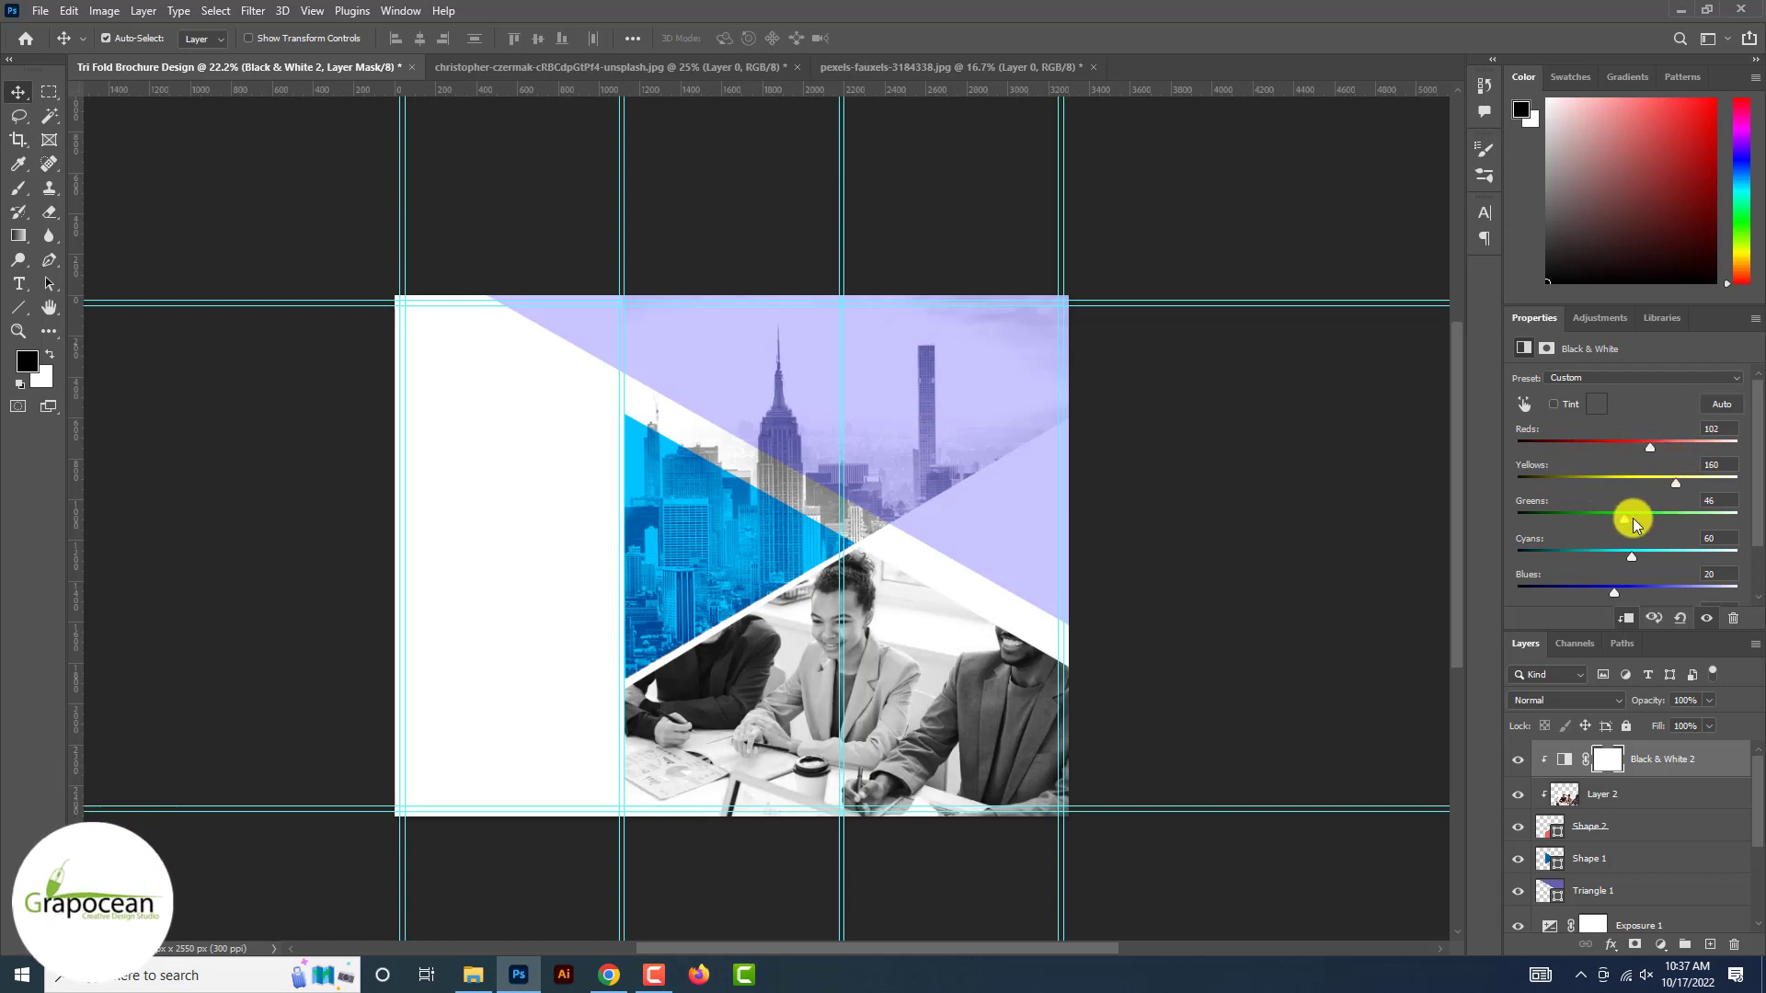
pyautogui.moveTo(1631, 556); pyautogui.dragTo(1716, 558)
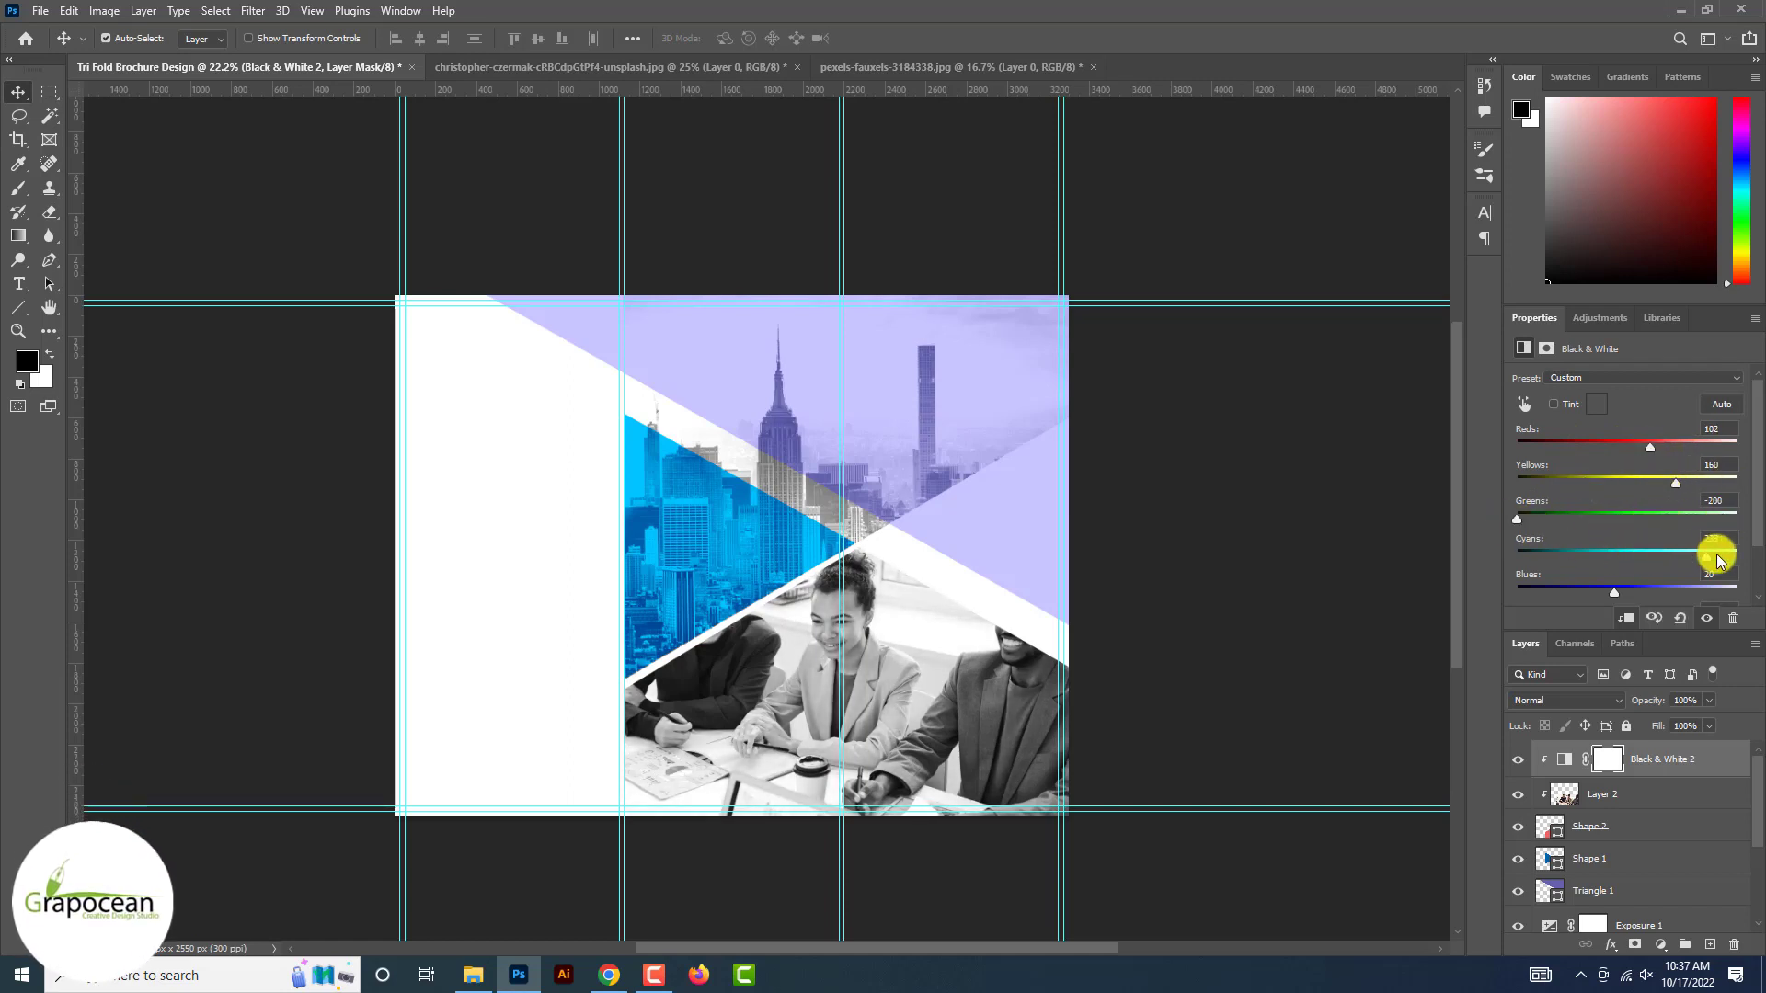
pyautogui.rightClick(1658, 770)
pyautogui.click(1684, 762)
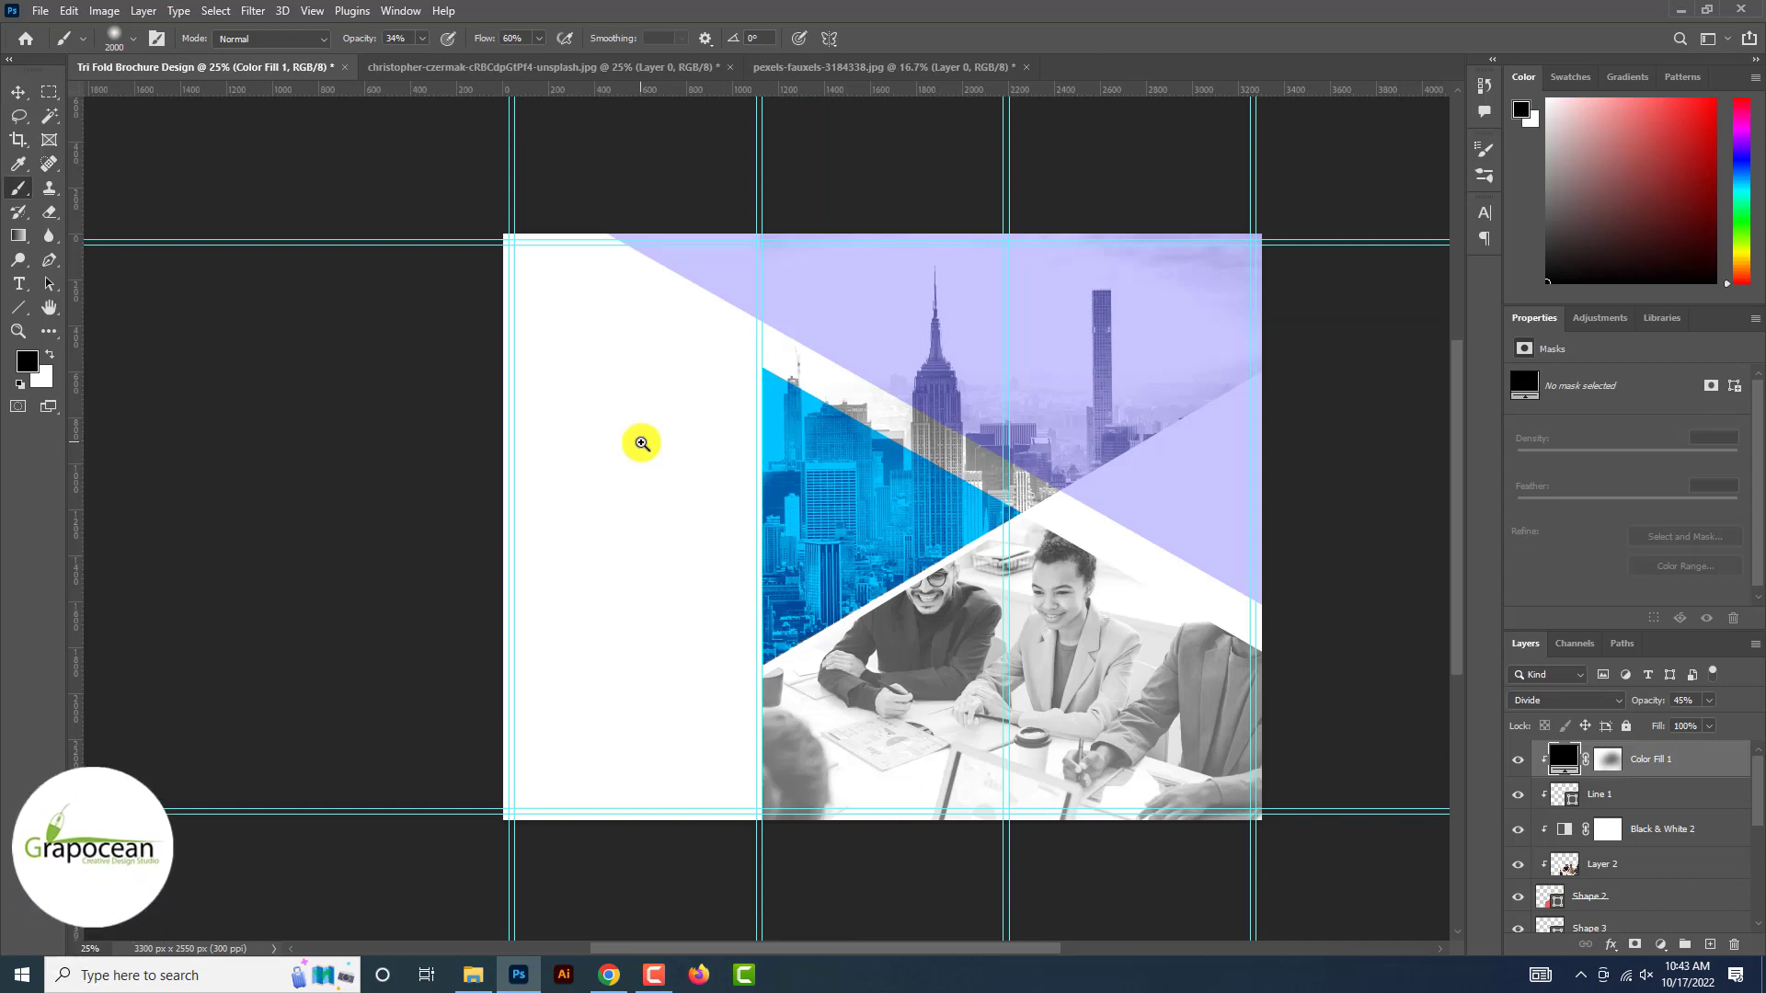
# - Add the text "We Are" in 22 pt Courgette, dark gray 575757, on the blank white panel
pyautogui.click(1718, 944)
pyautogui.click(598, 364)
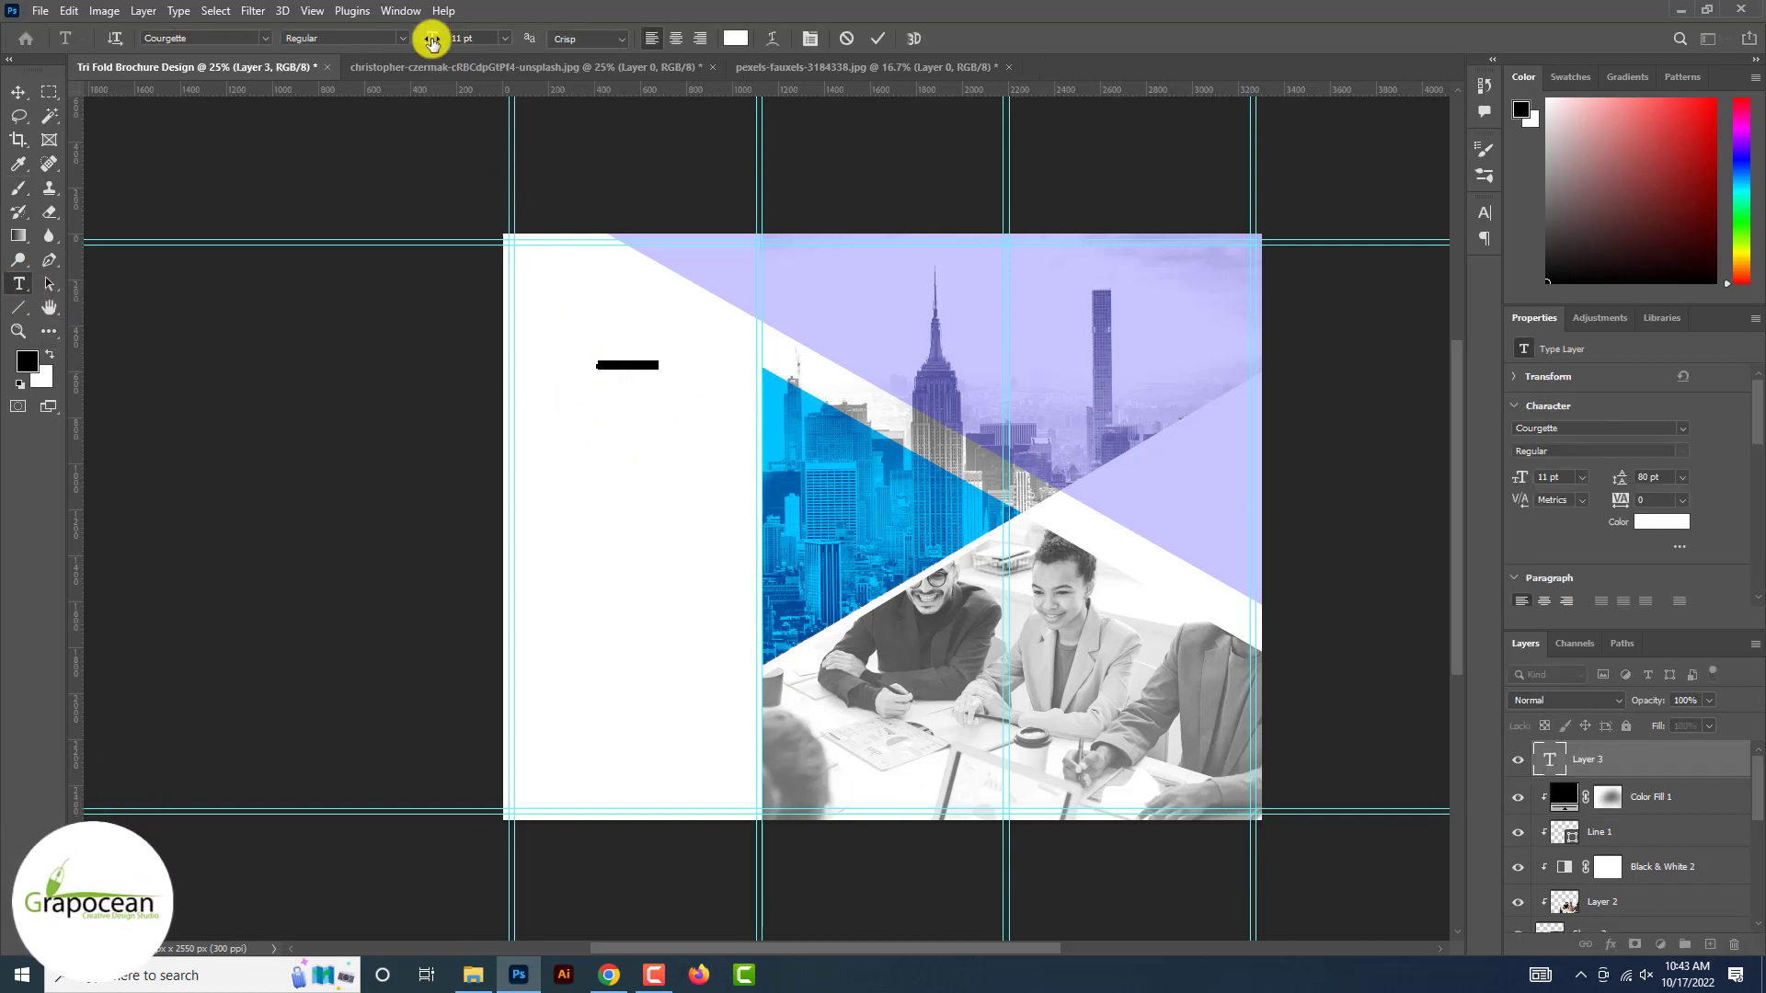
pyautogui.click(733, 38)
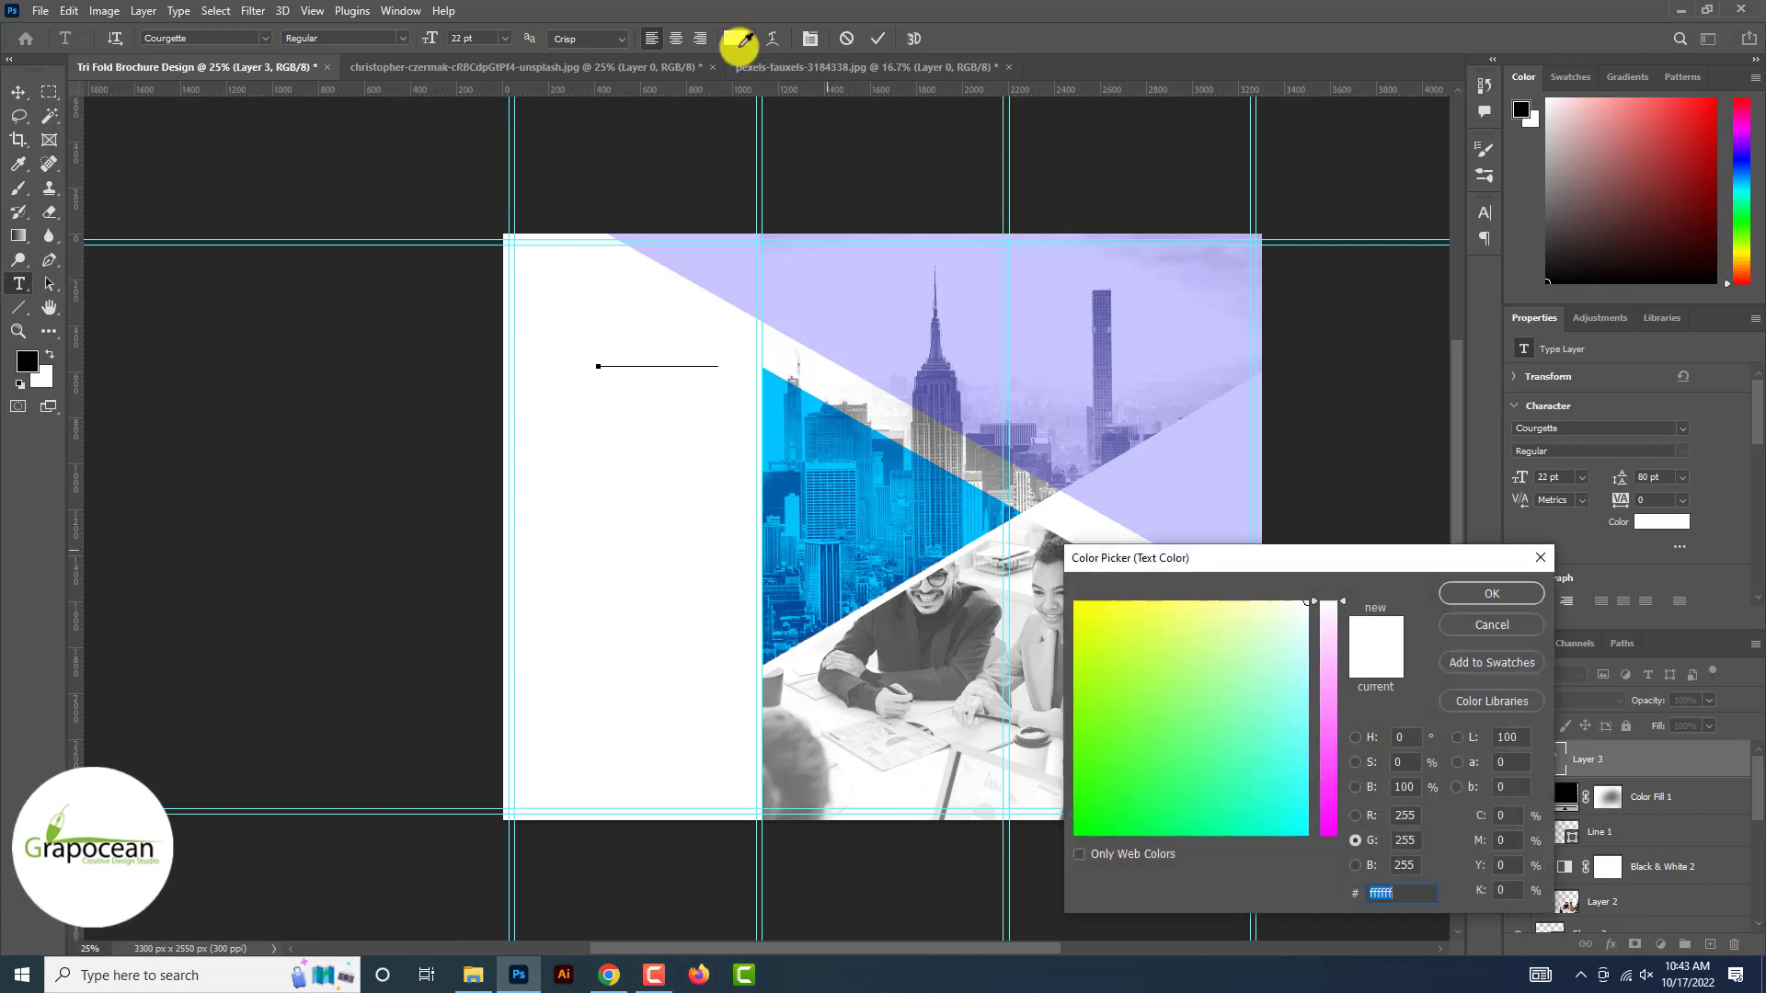
pyautogui.click(906, 635)
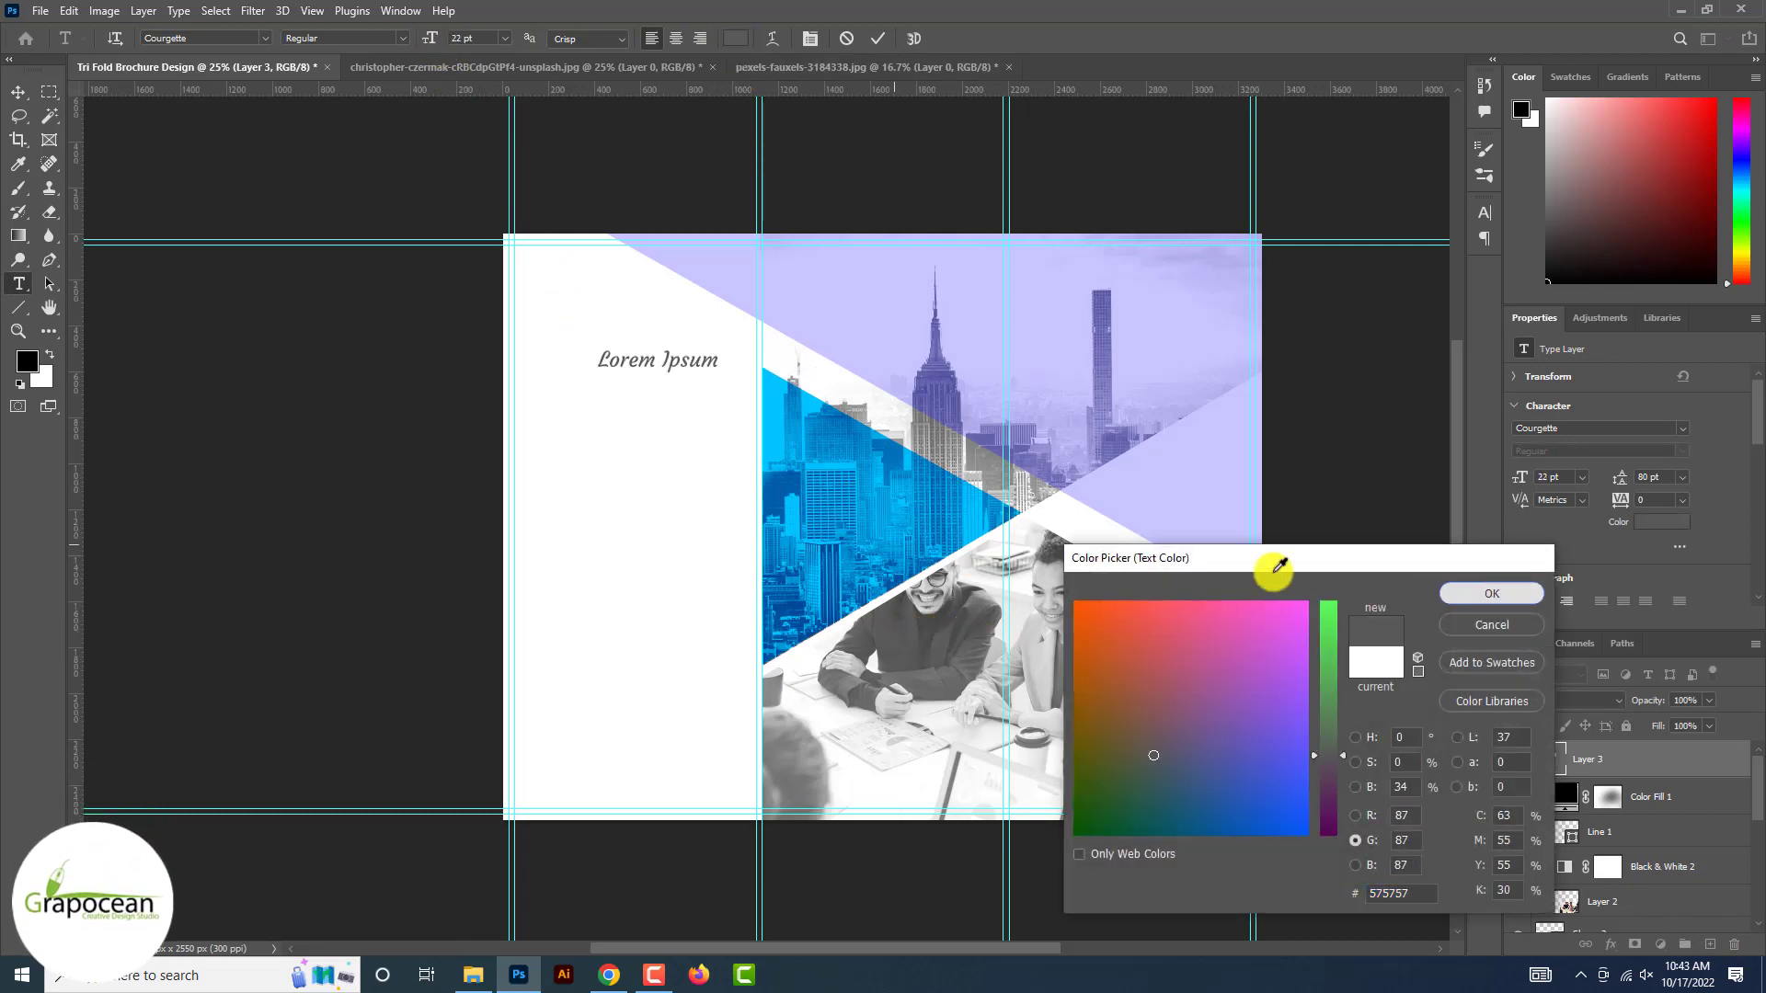
pyautogui.press('Return')
pyautogui.press('BackSpace')
pyautogui.write('We Are')
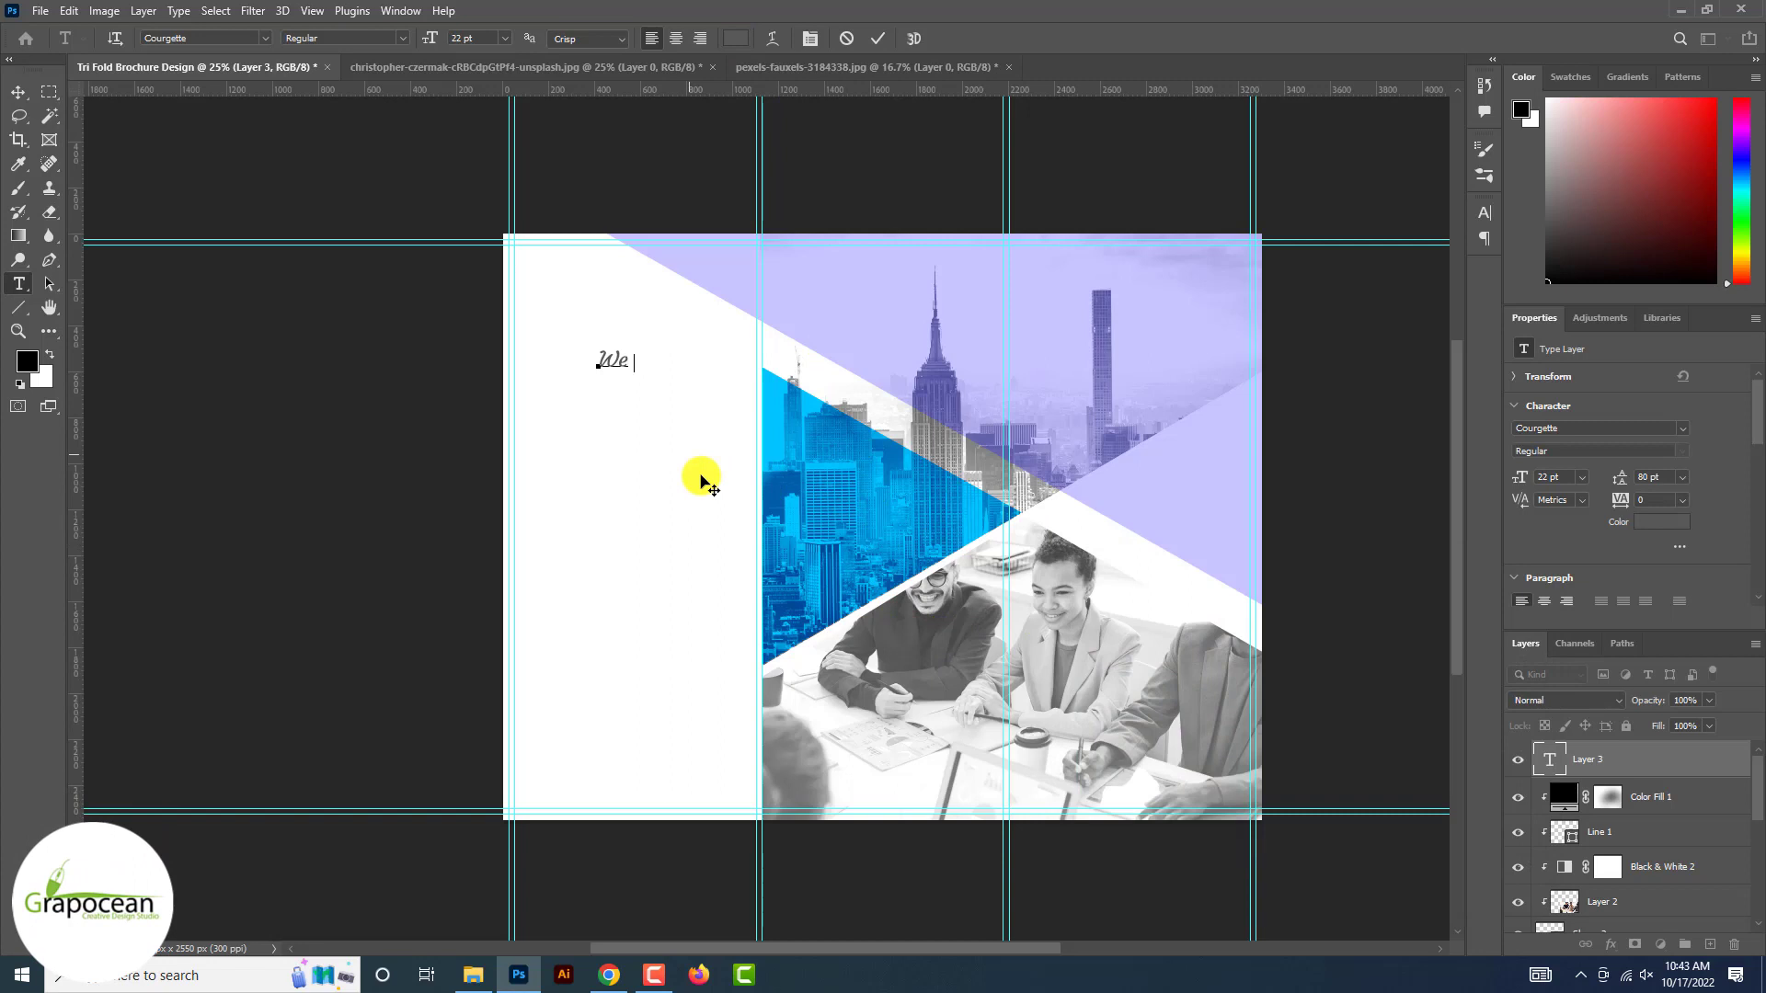
pyautogui.click(18, 92)
pyautogui.click(20, 283)
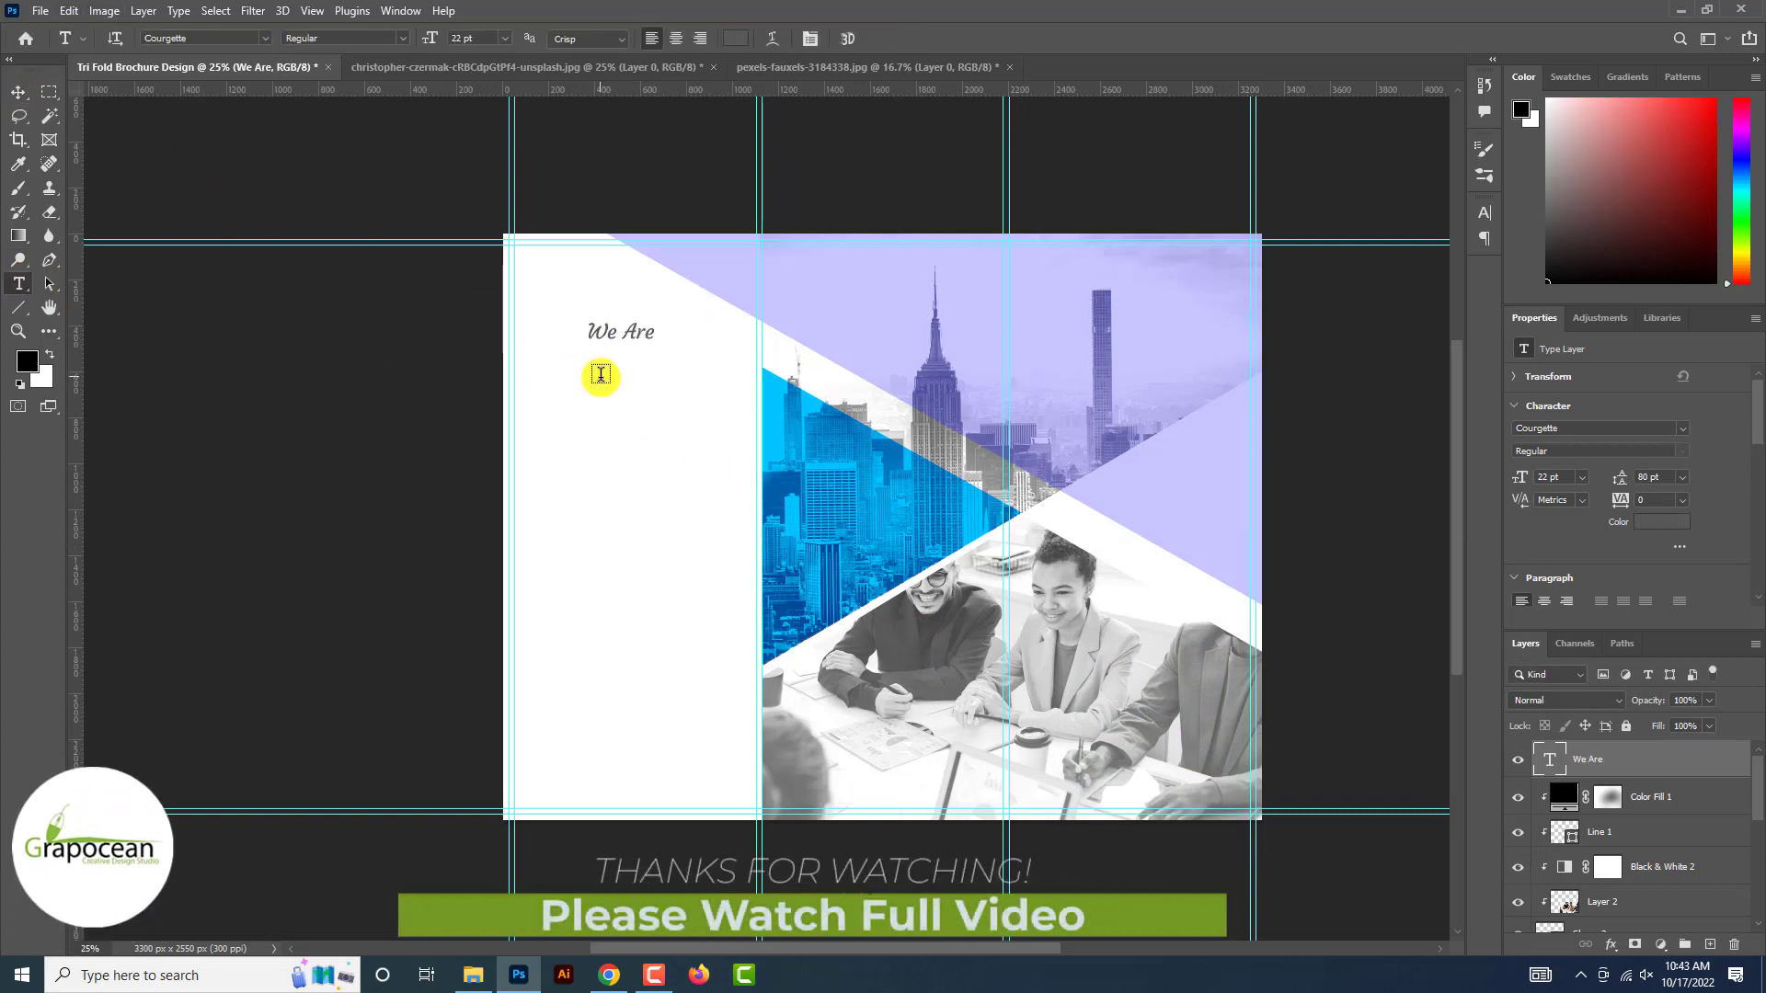
pyautogui.click(602, 375)
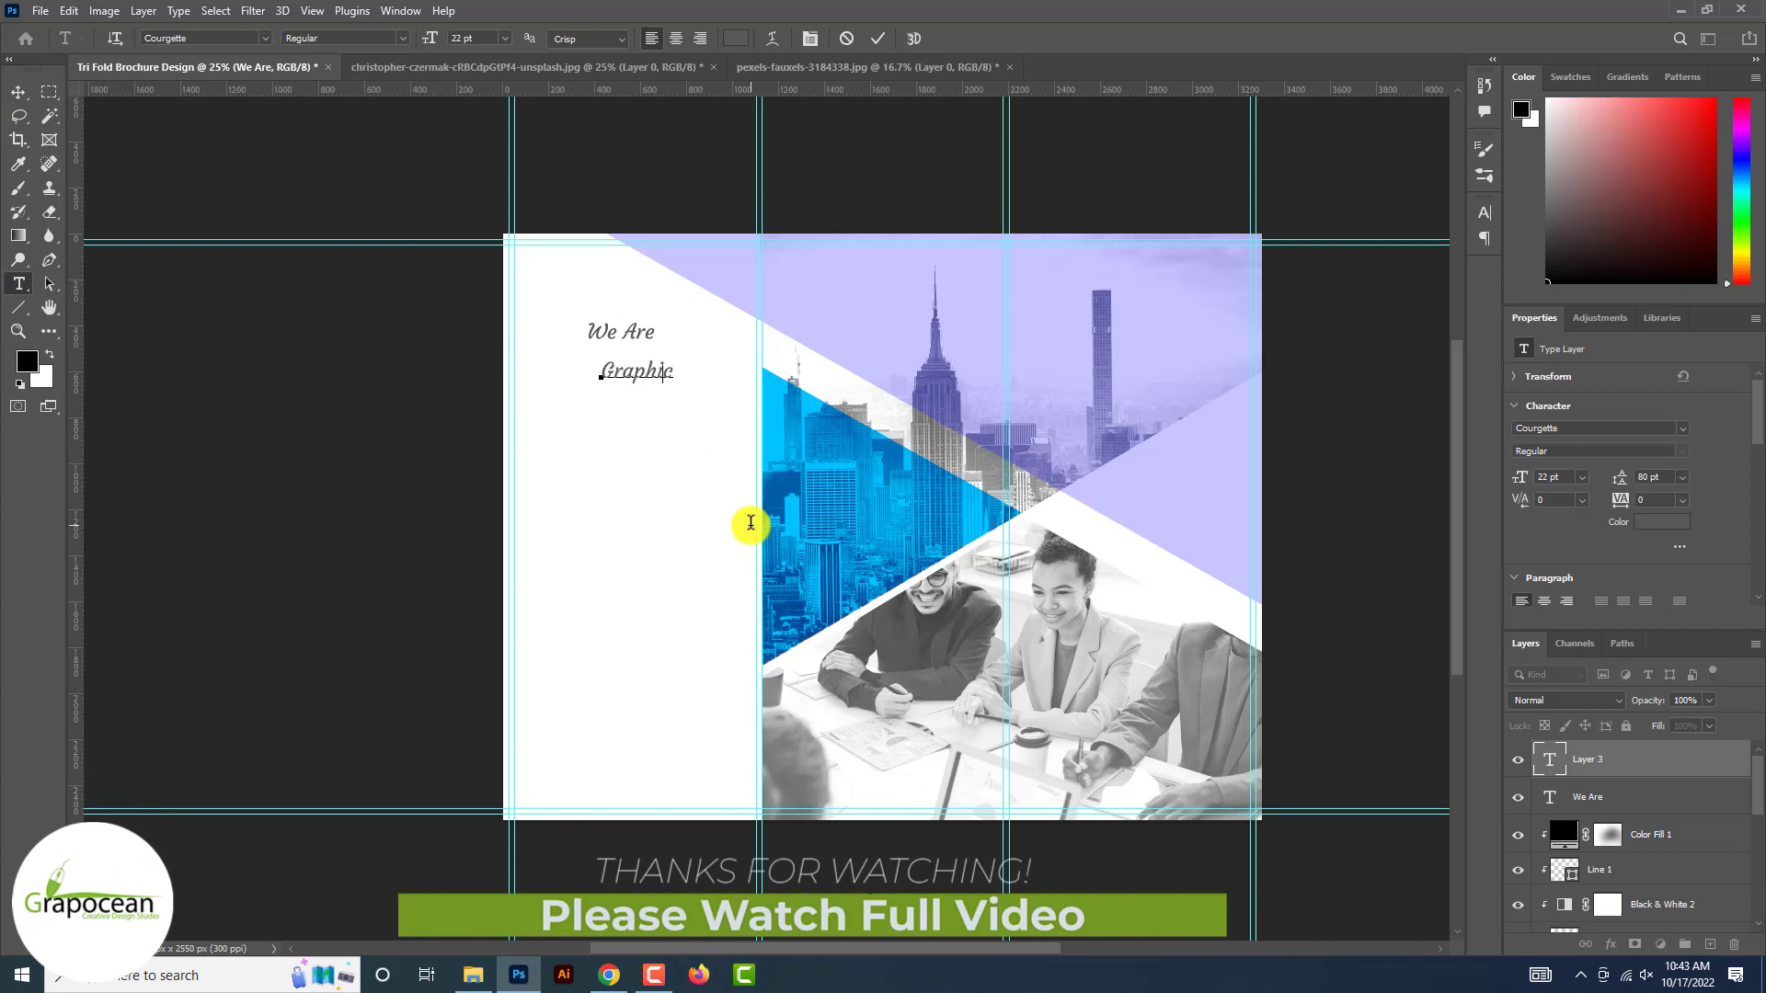
pyautogui.press('BackSpace')
pyautogui.press('BackSpace')
pyautogui.press('BackSpace')
pyautogui.press('BackSpace')
pyautogui.press('BackSpace')
pyautogui.press('BackSpace')
pyautogui.press('BackSpace')
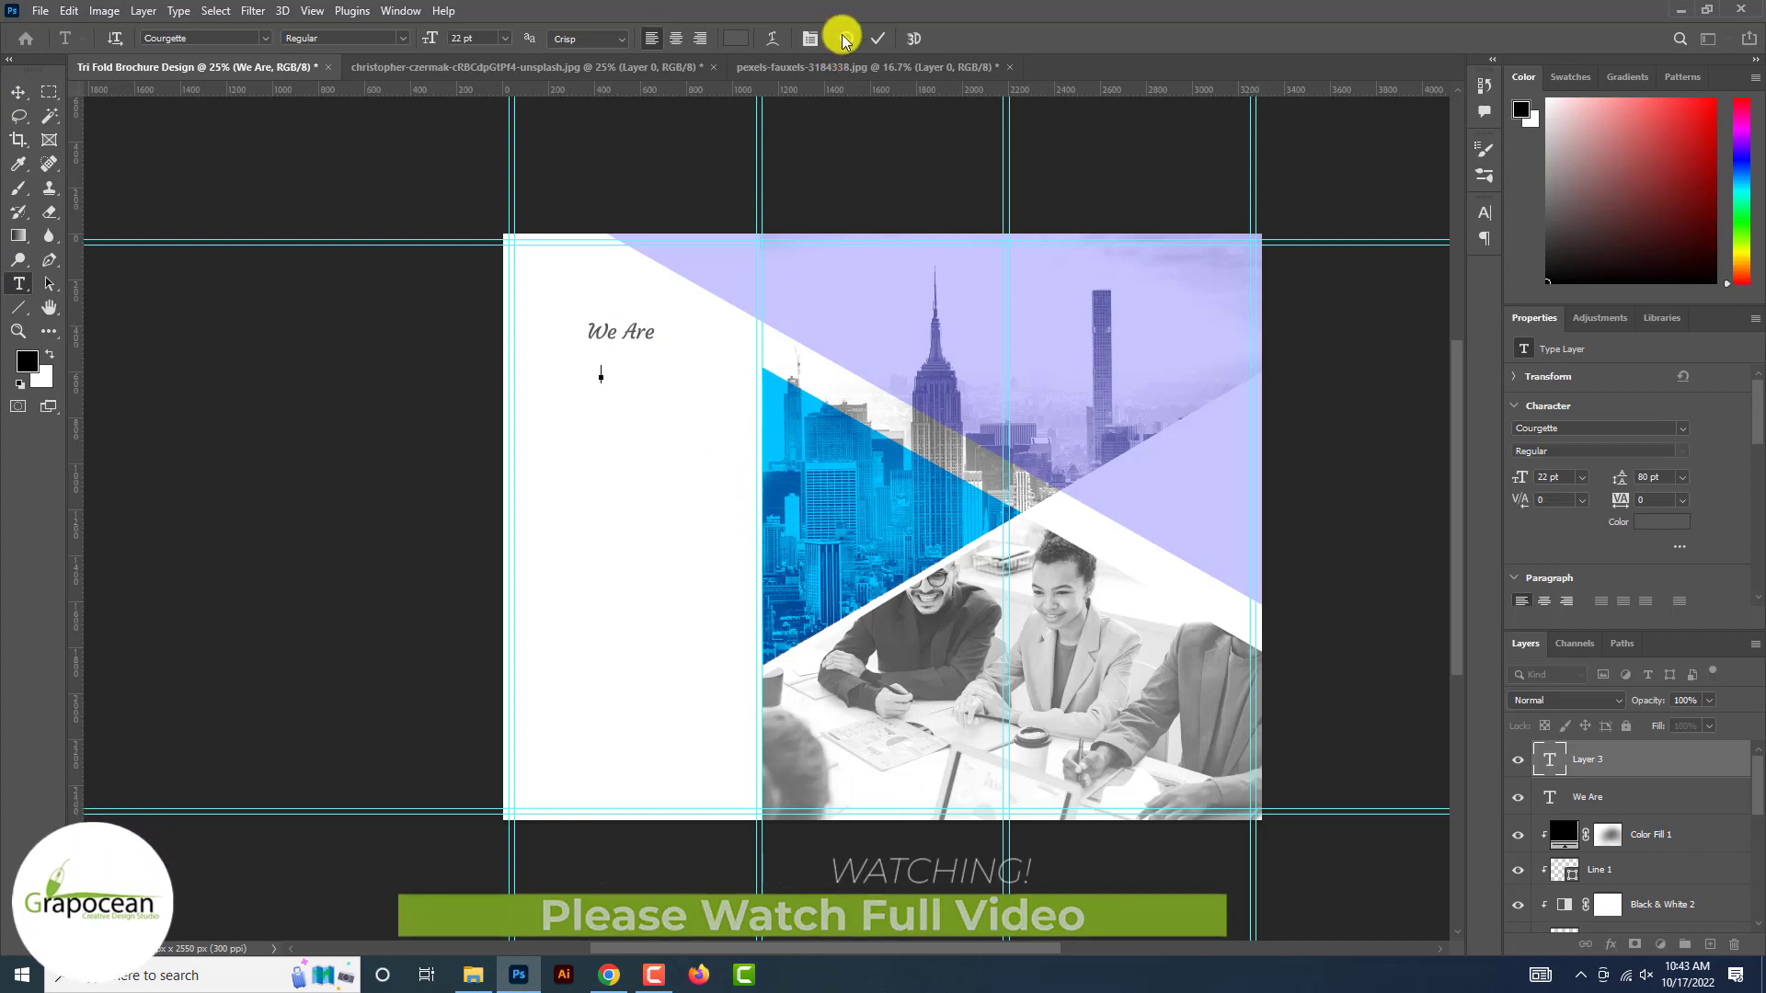
pyautogui.click(844, 38)
# - Extend the heading to read "We Are Providing" and shift it to sit centred within the white panel
pyautogui.click(645, 336)
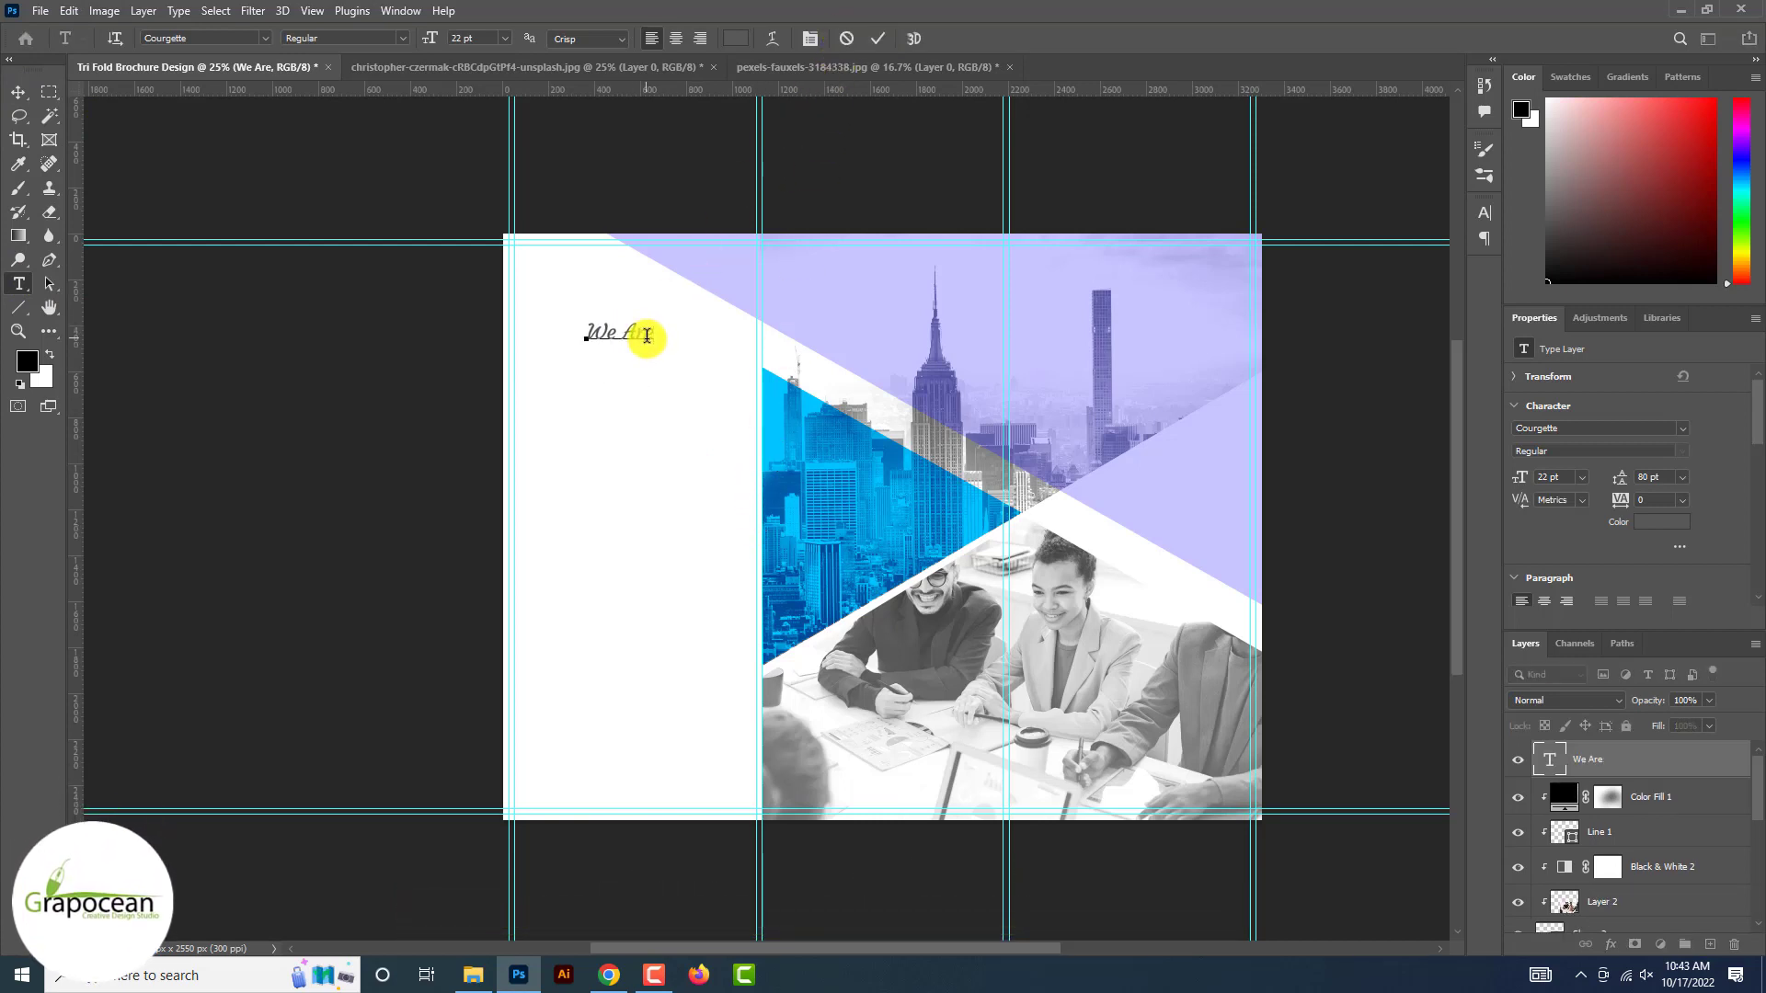
pyautogui.write('Providing')
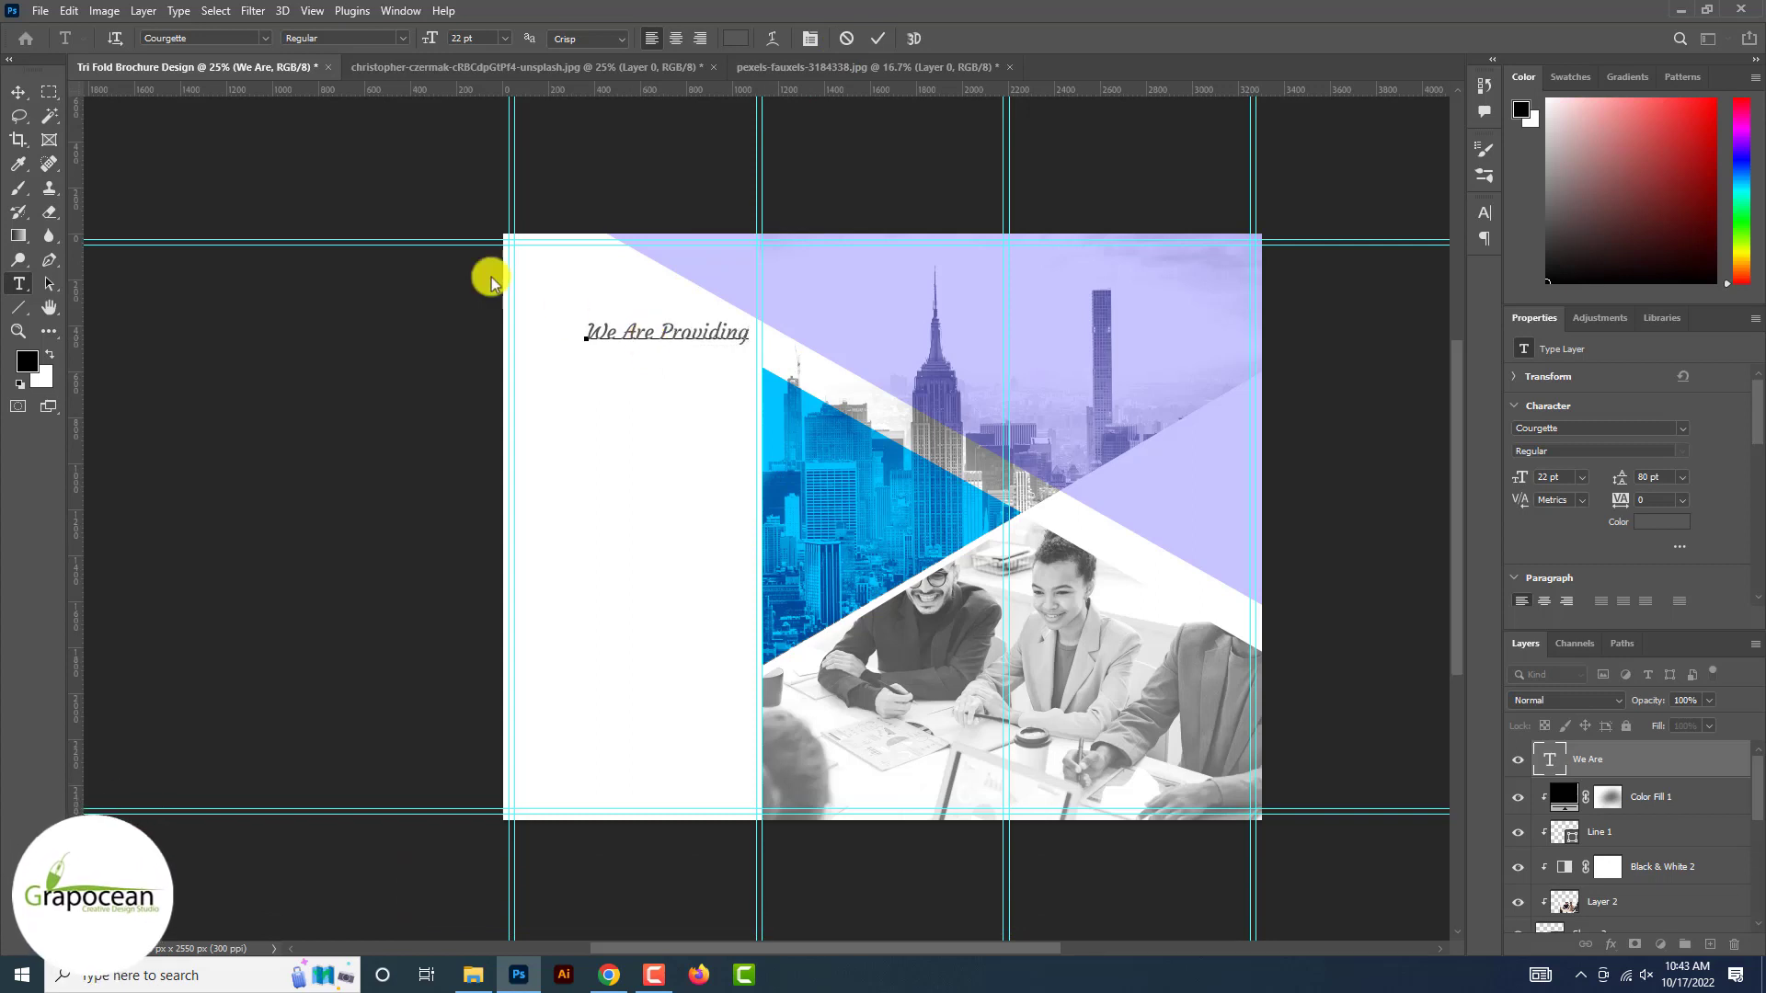
pyautogui.click(17, 91)
pyautogui.moveTo(651, 337); pyautogui.dragTo(628, 336)
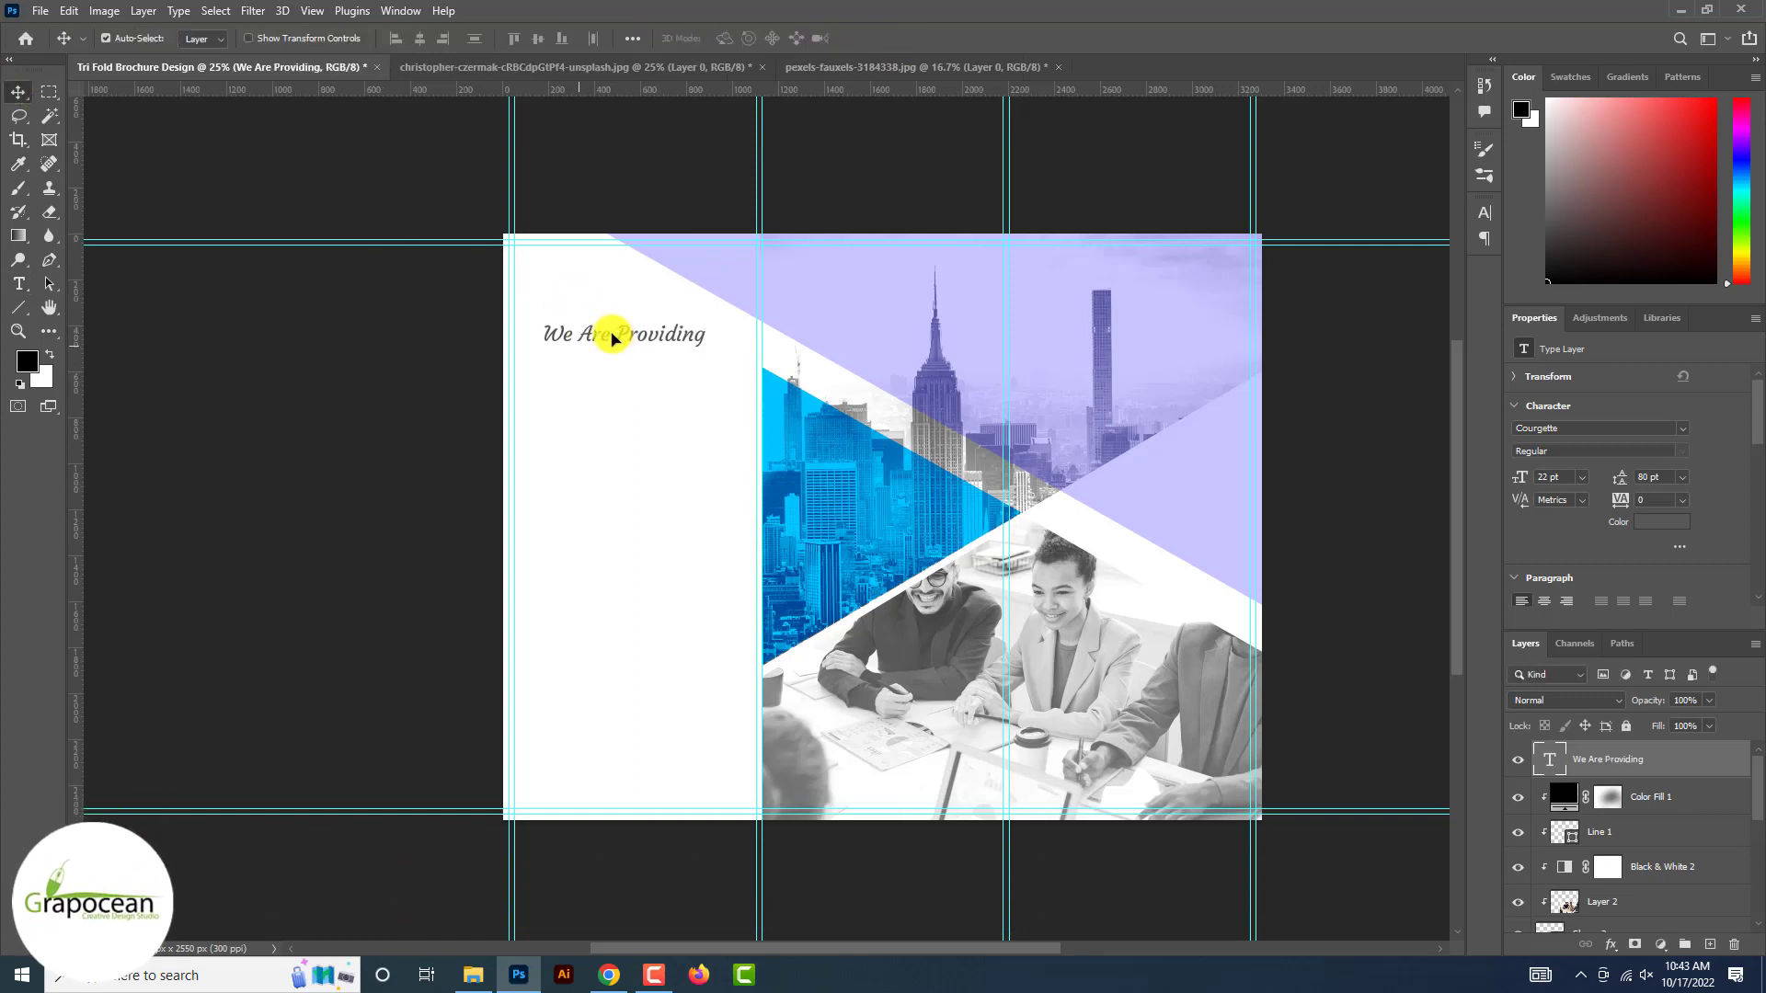
# - Add a separate text line reading "Graphic" in Courgette below the "We Are Providing" heading on the white panel
pyautogui.click(18, 284)
pyautogui.click(576, 410)
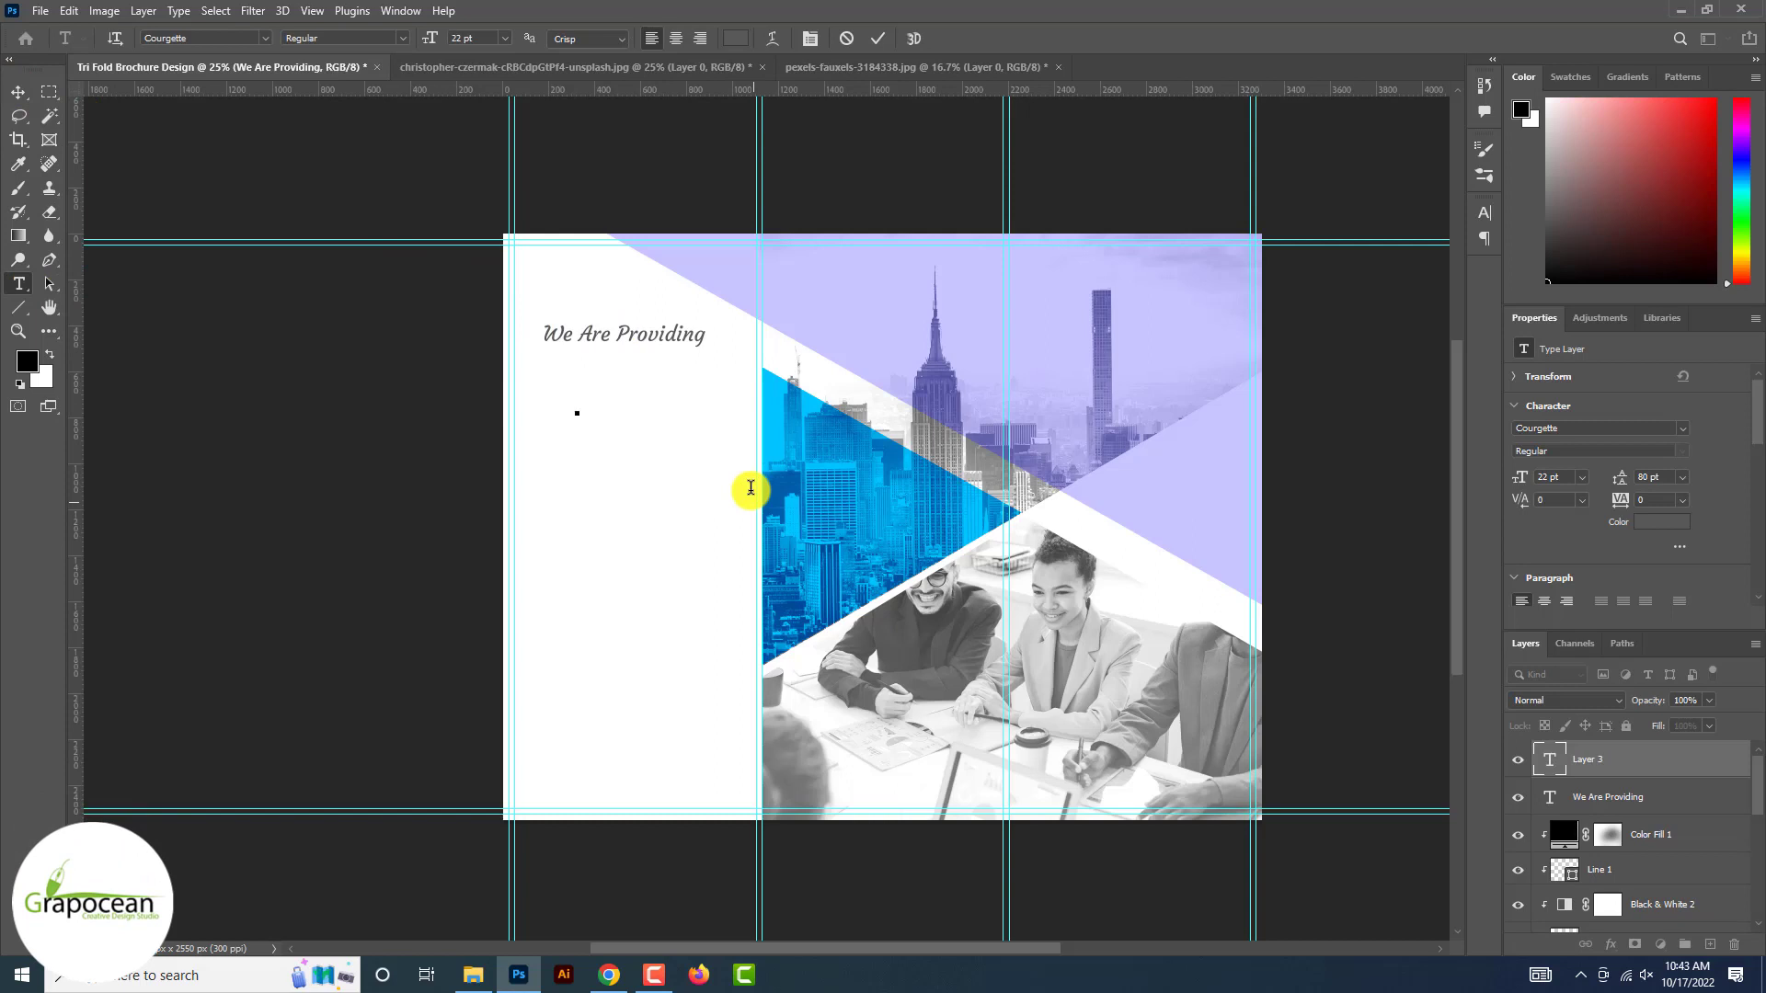
pyautogui.write('Grap')
pyautogui.press('BackSpace')
pyautogui.press('BackSpace')
pyautogui.press('BackSpace')
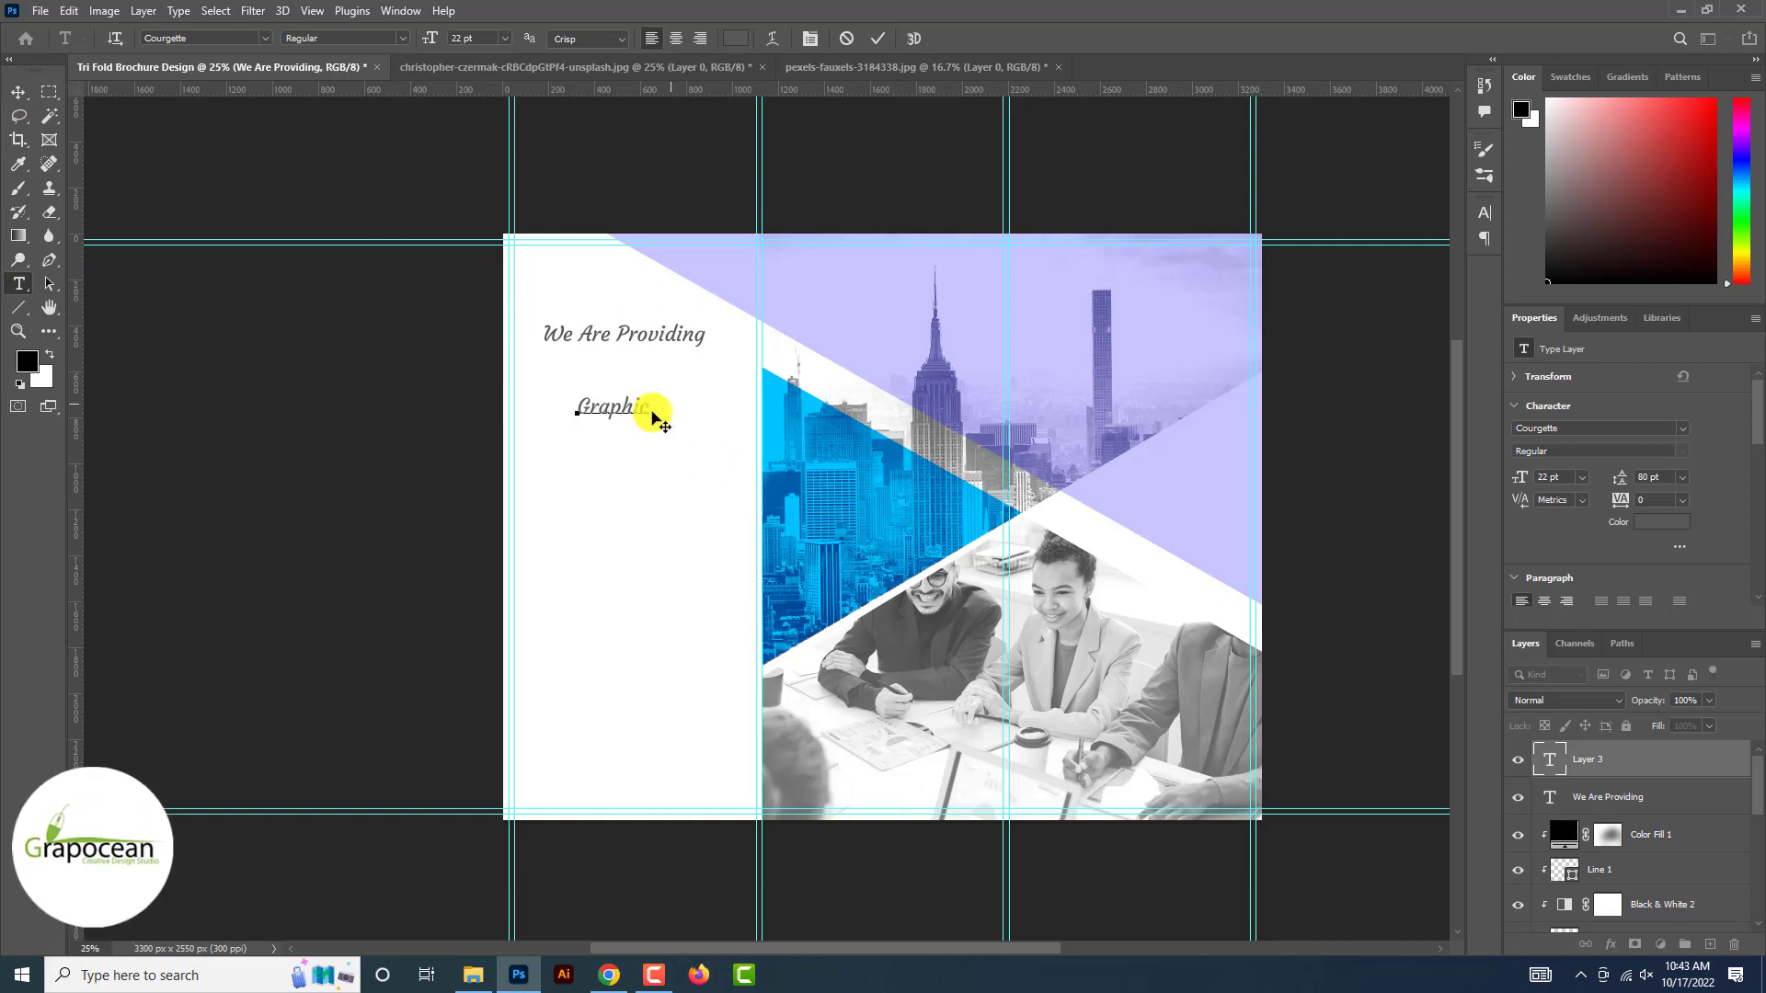
# - Enlarge the "Graphic" text to 55 pt and move it directly beneath "We Are Providing", aligned with its start
pyautogui.moveTo(654, 410); pyautogui.dragTo(425, 398)
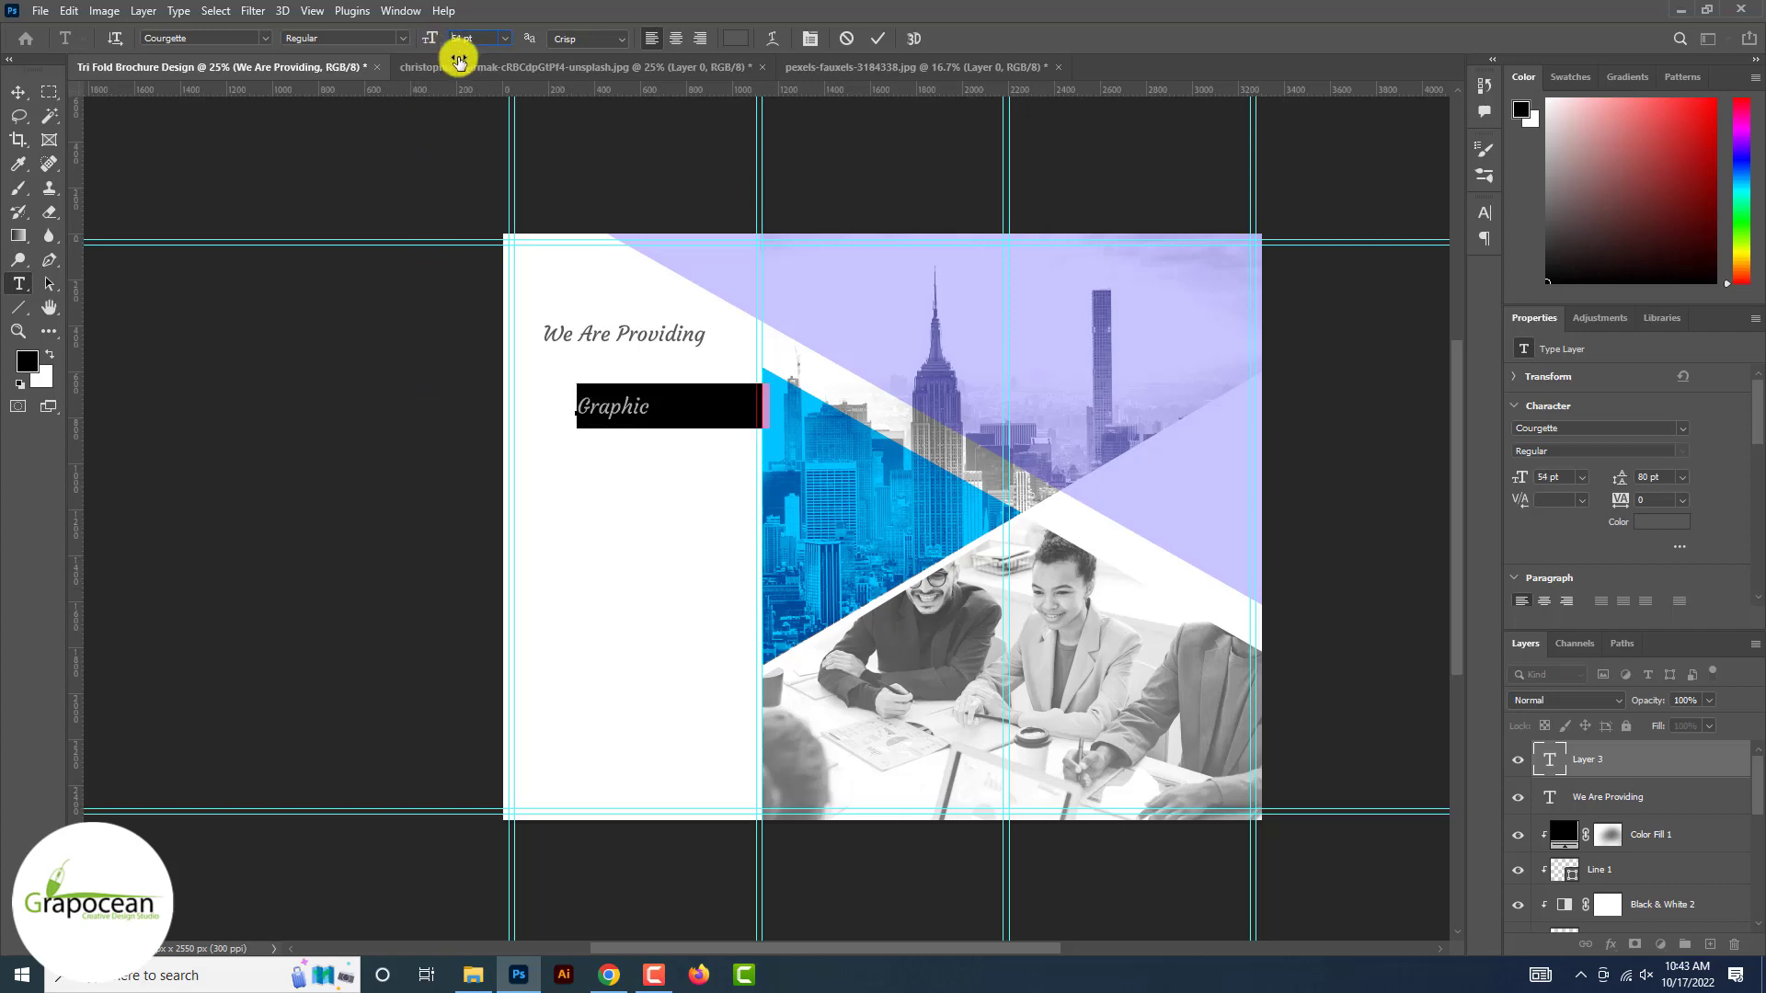
pyautogui.click(18, 92)
pyautogui.moveTo(693, 414); pyautogui.dragTo(657, 391)
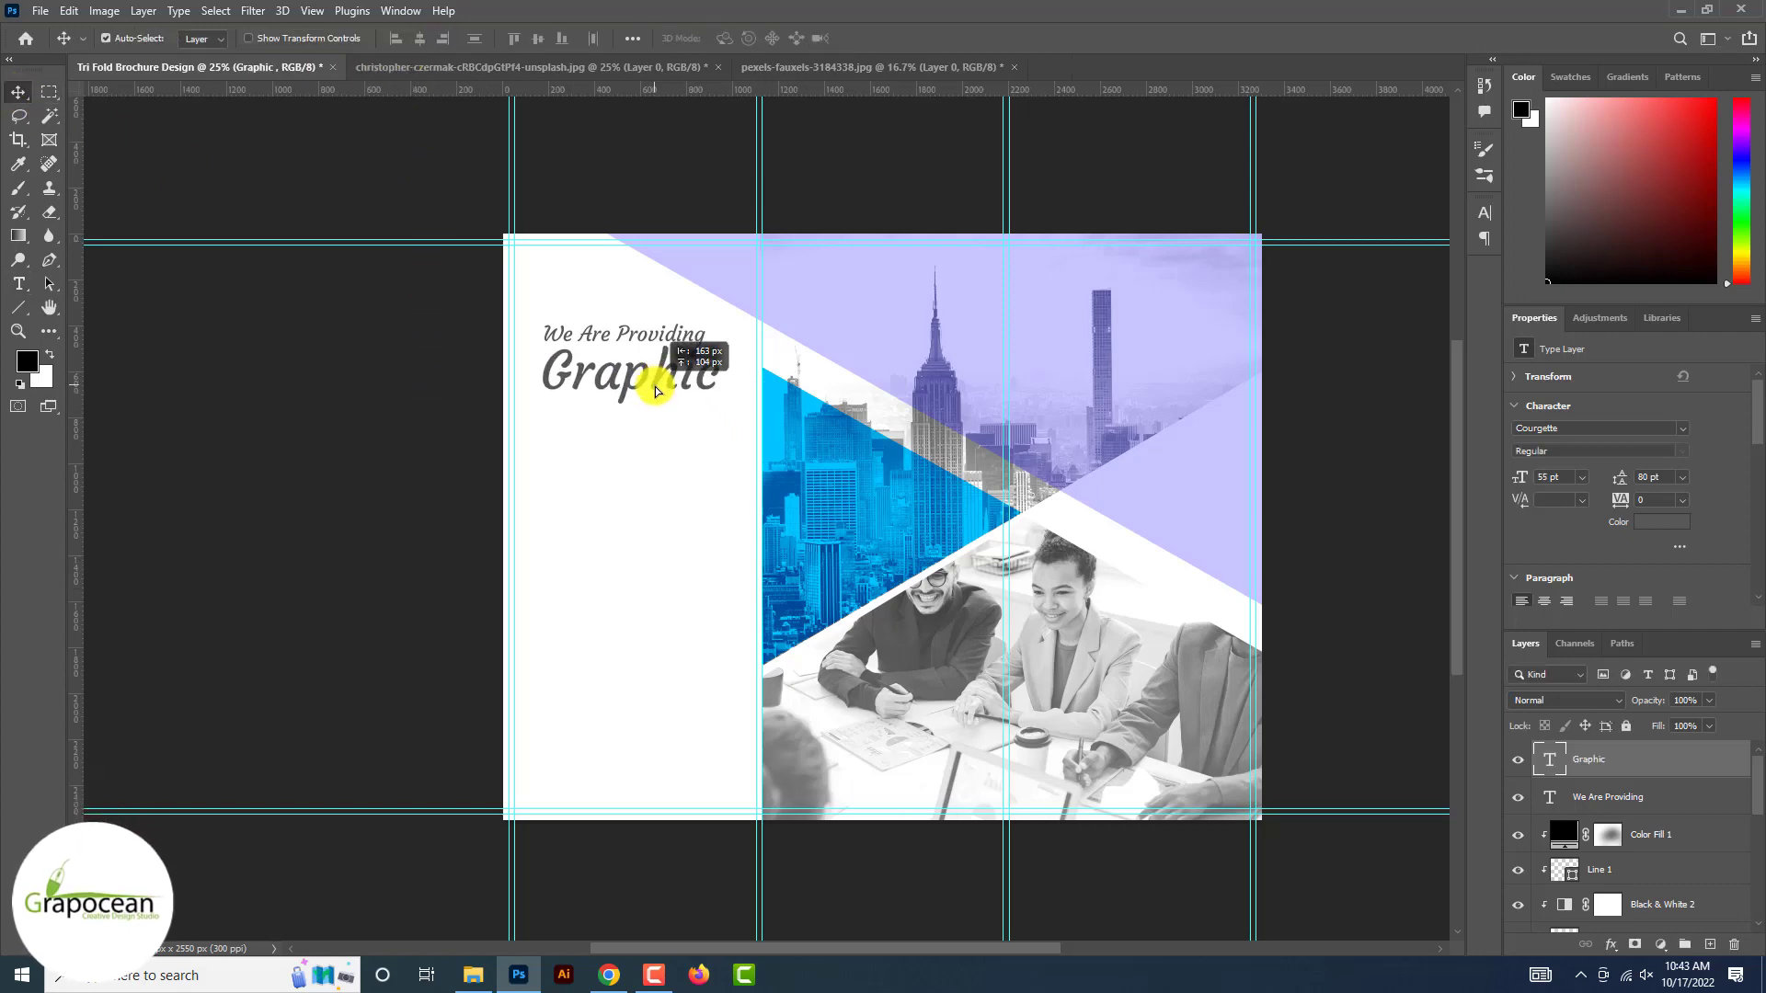
pyautogui.scroll(-2, 660, 390)
pyautogui.scroll(4, 501, 362)
# - Change the "Graphic" text to the Intro font at 45 pt and open its kerning options
pyautogui.click(19, 284)
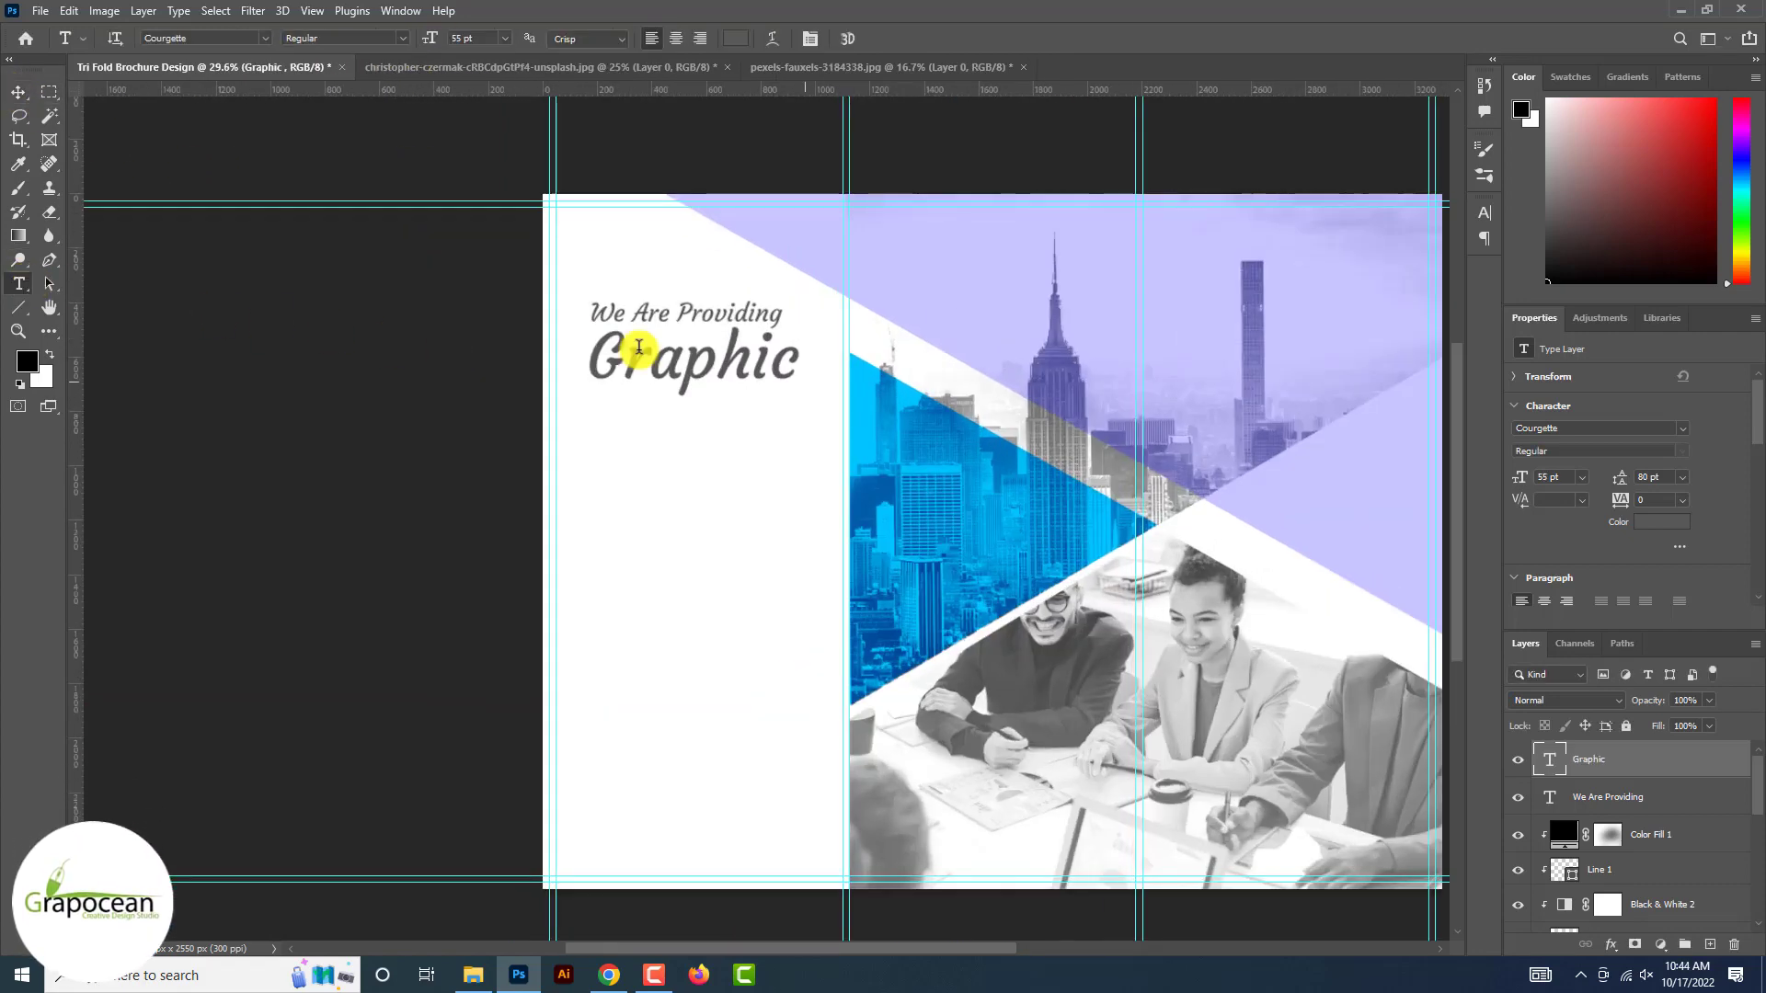
pyautogui.moveTo(796, 367); pyautogui.dragTo(540, 339)
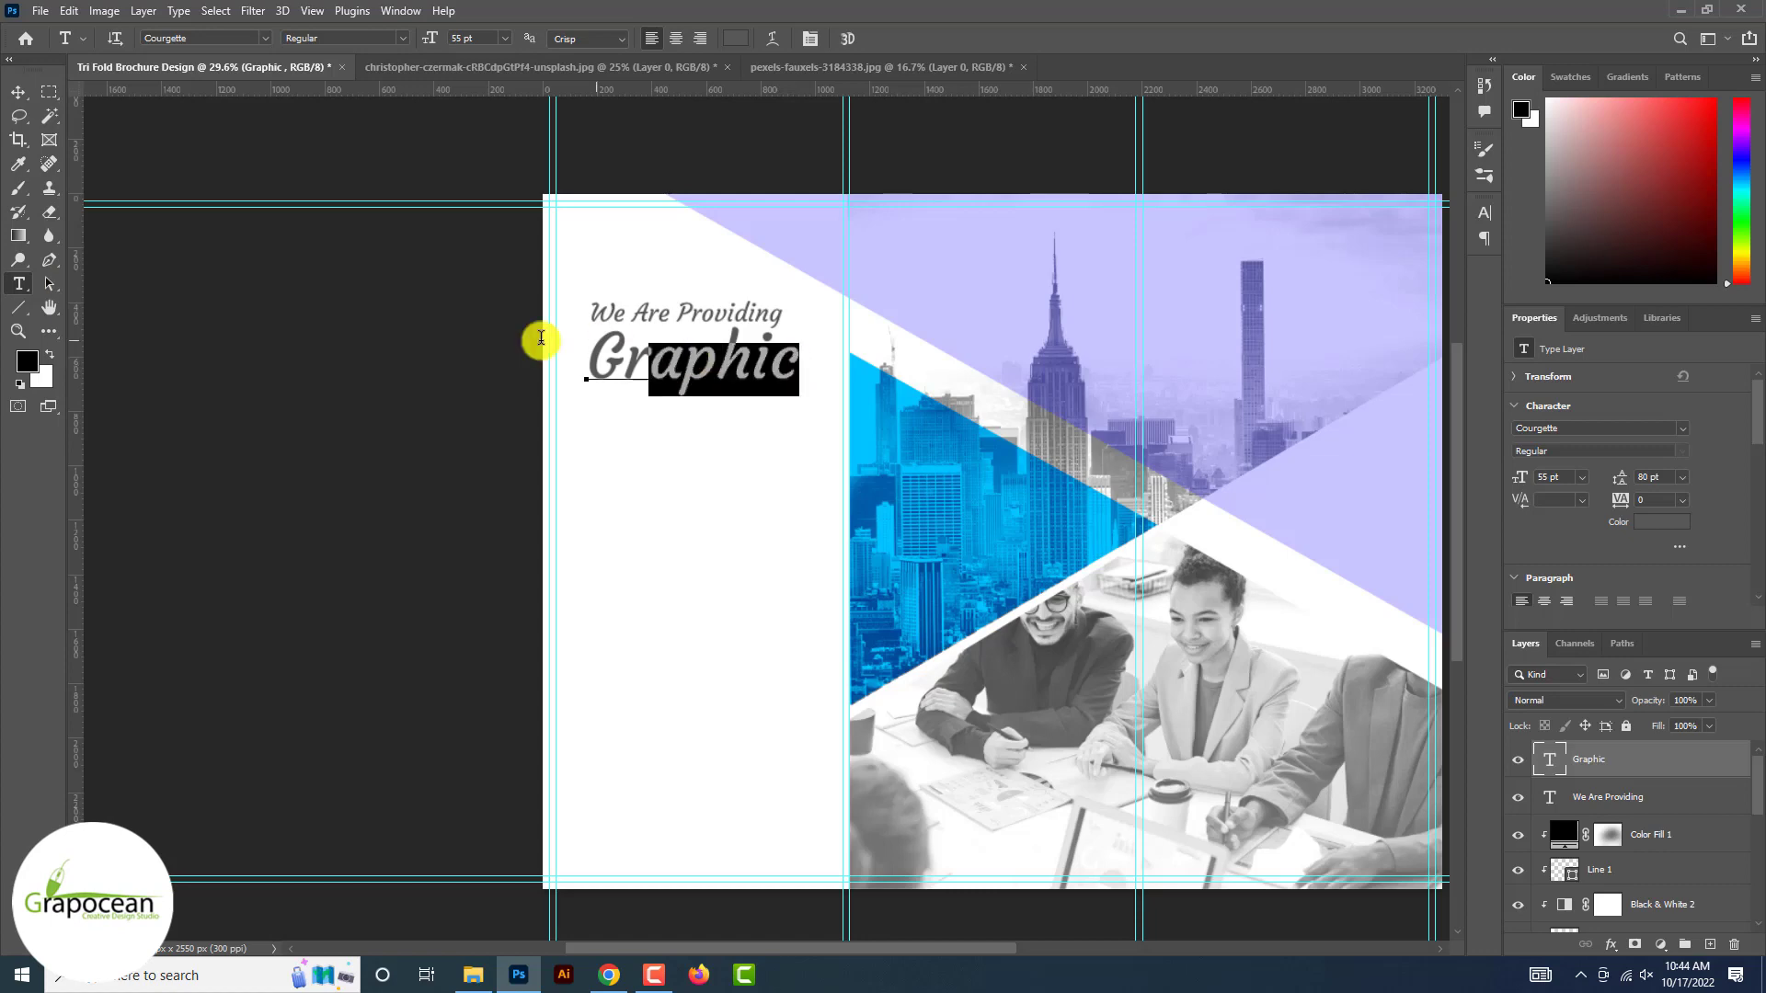
pyautogui.click(262, 36)
pyautogui.click(262, 37)
pyautogui.click(392, 112)
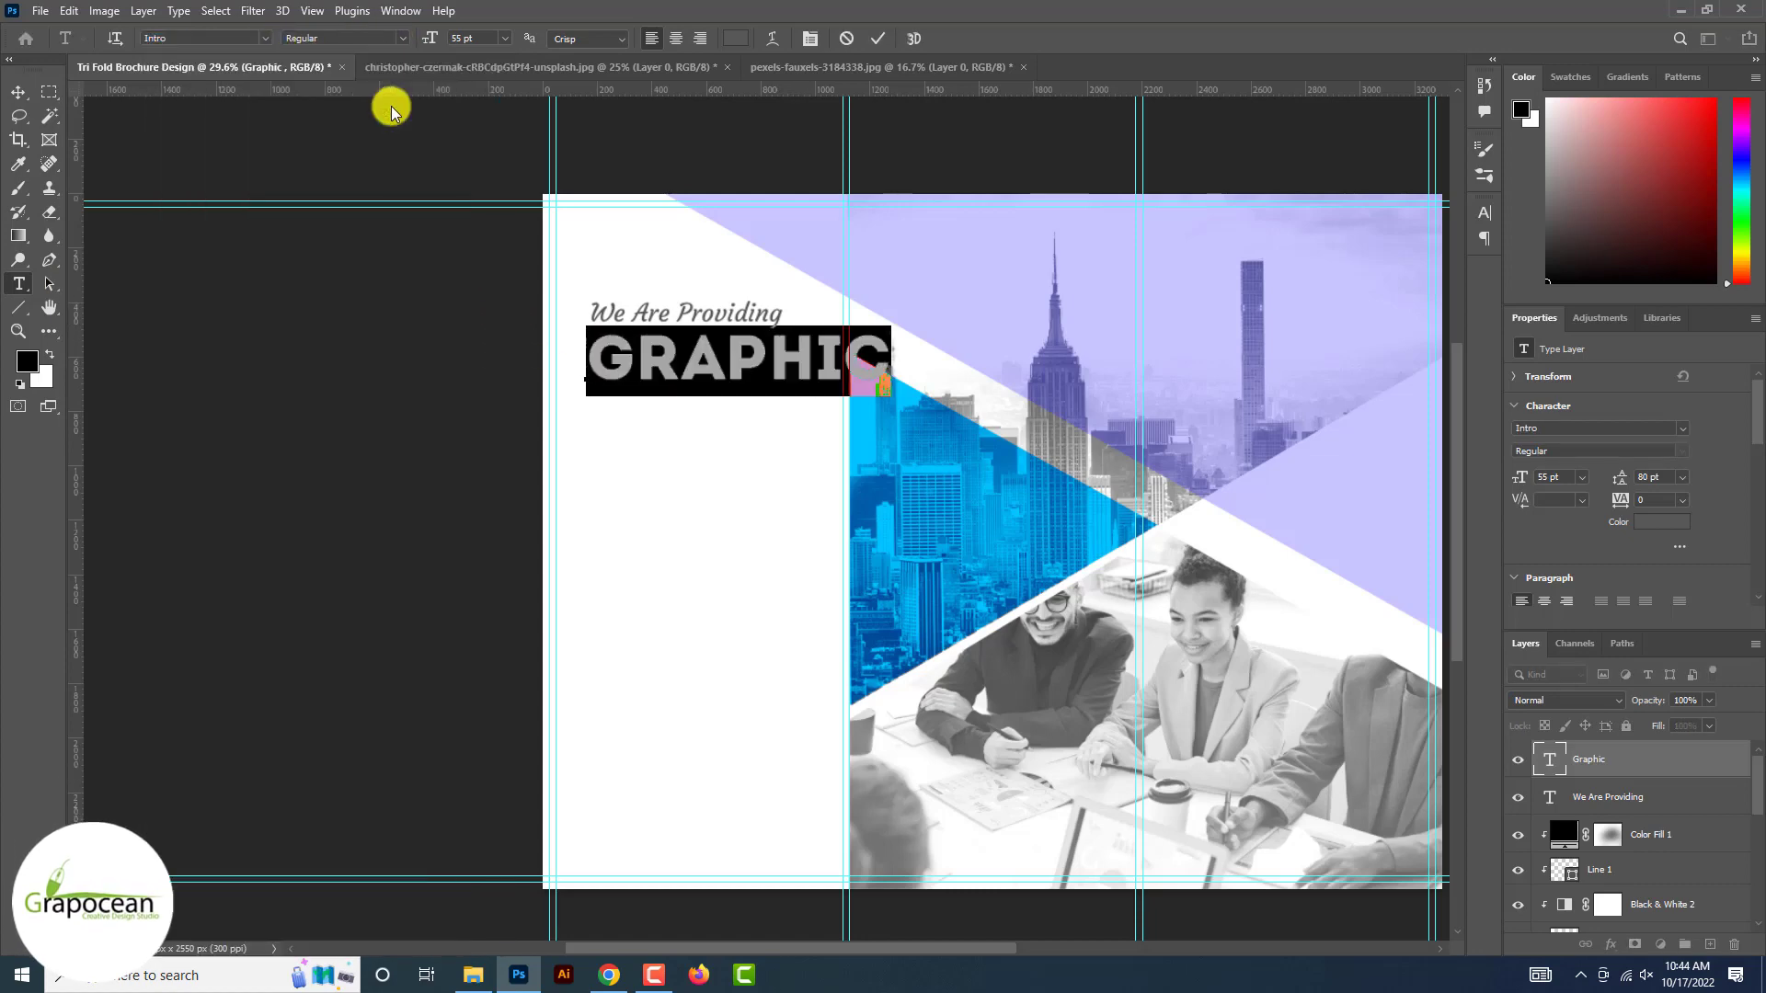
pyautogui.moveTo(433, 39); pyautogui.dragTo(424, 37)
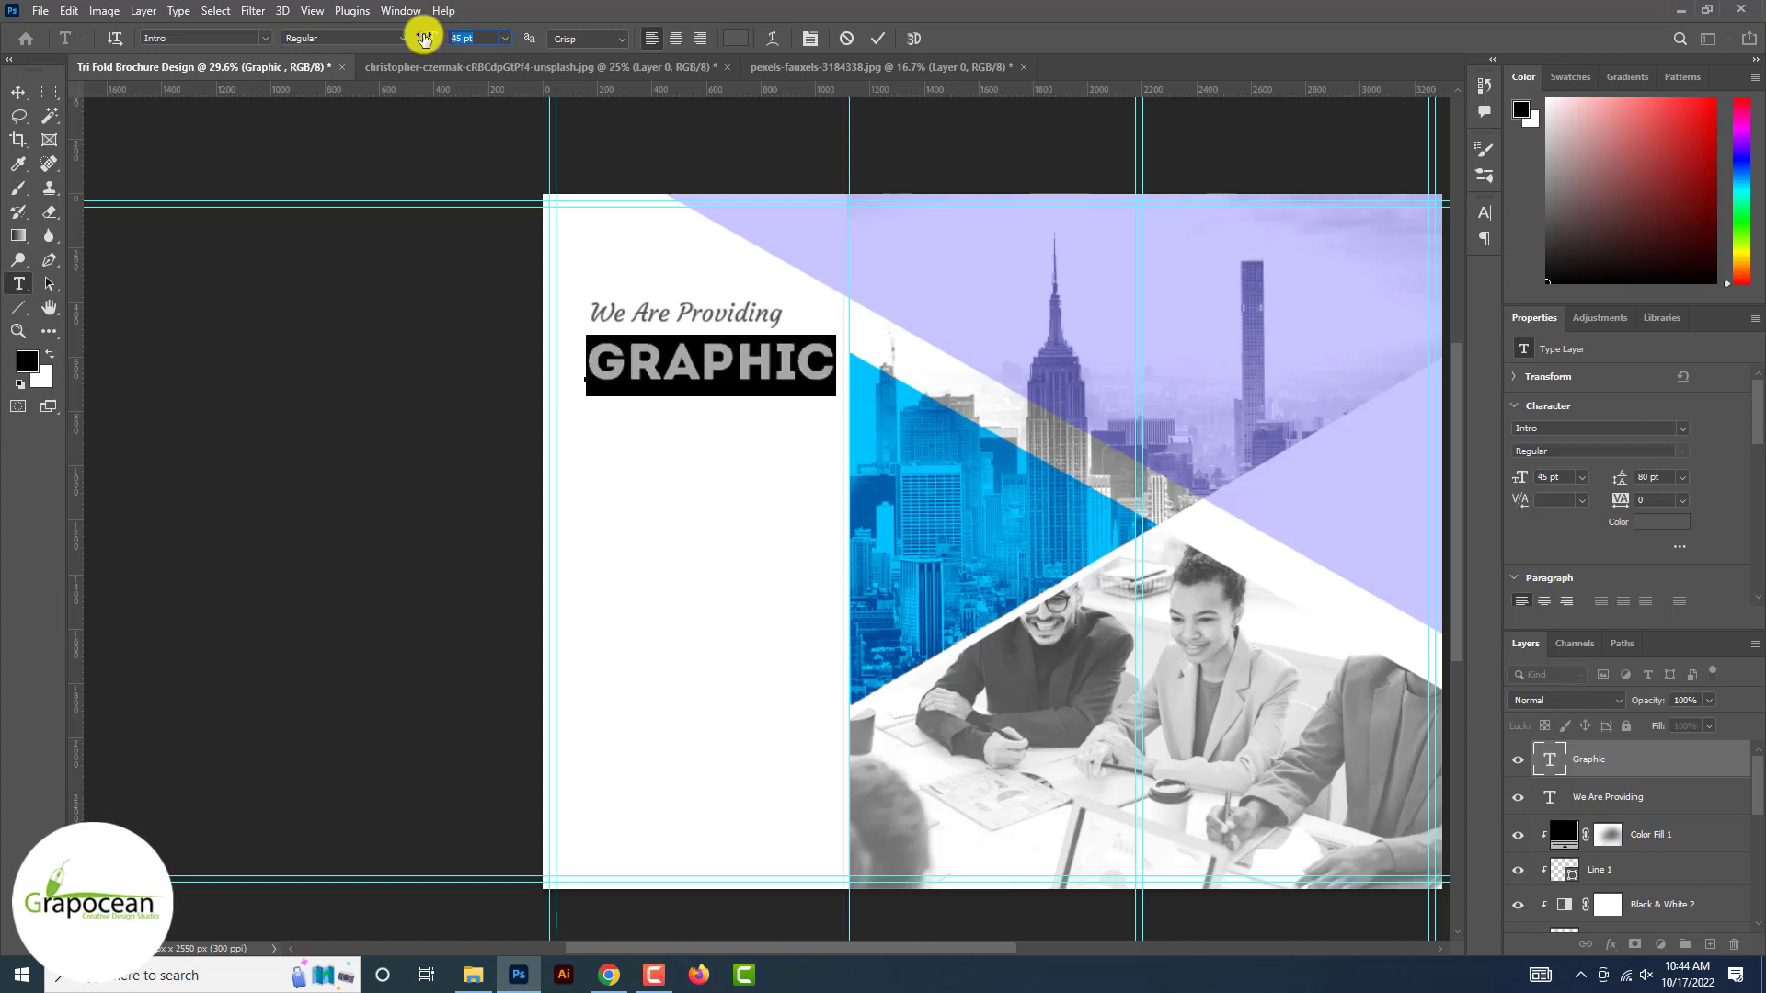
pyautogui.click(1484, 212)
pyautogui.click(1351, 280)
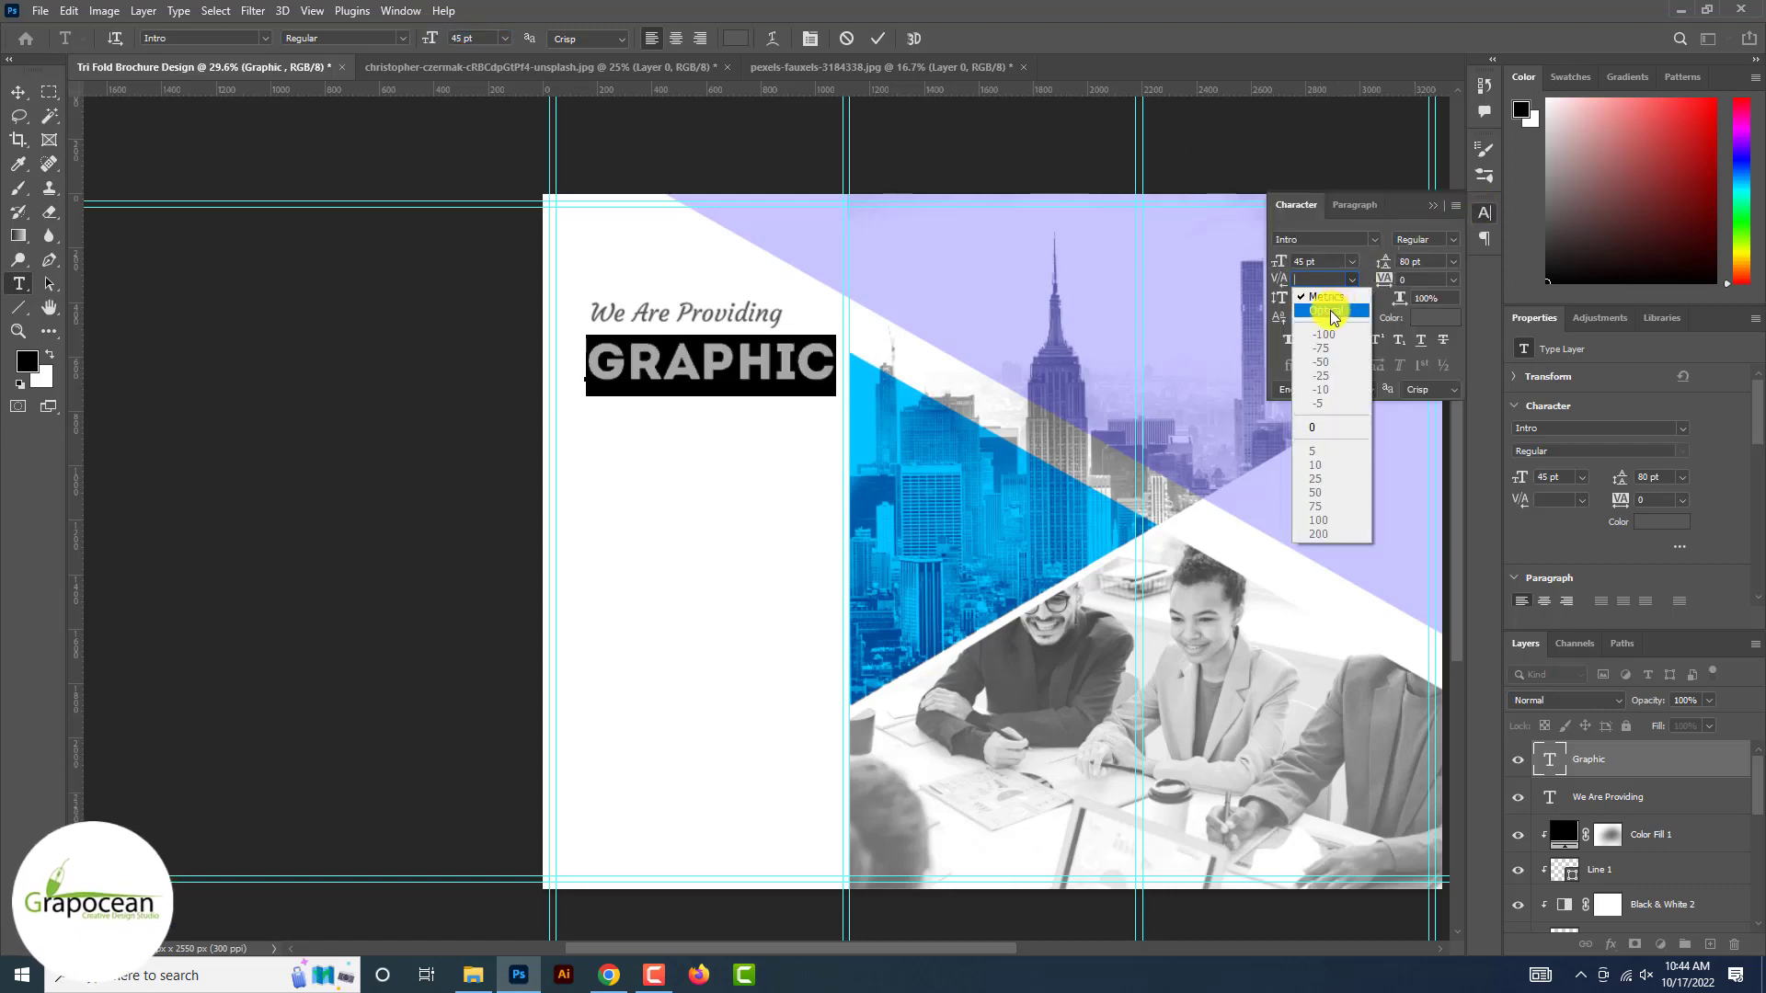
pyautogui.click(1329, 287)
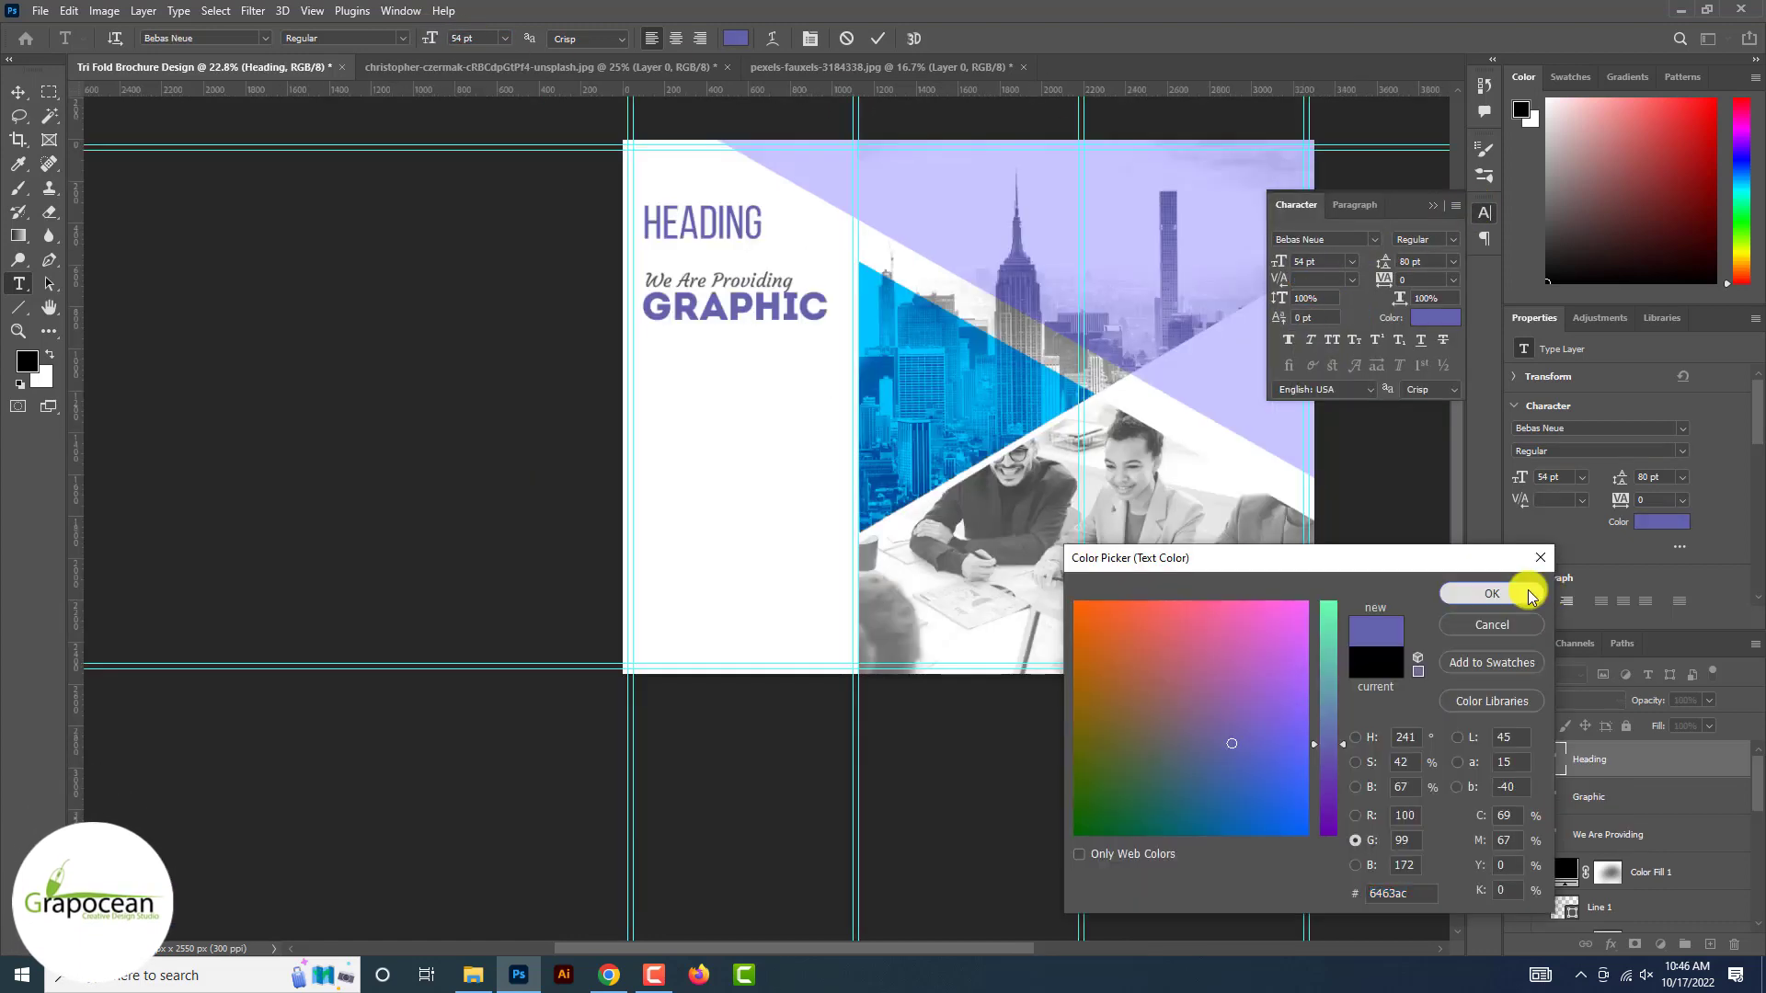
# - Apply the violet color 6463ac to the "HEADING" text
pyautogui.click(1481, 581)
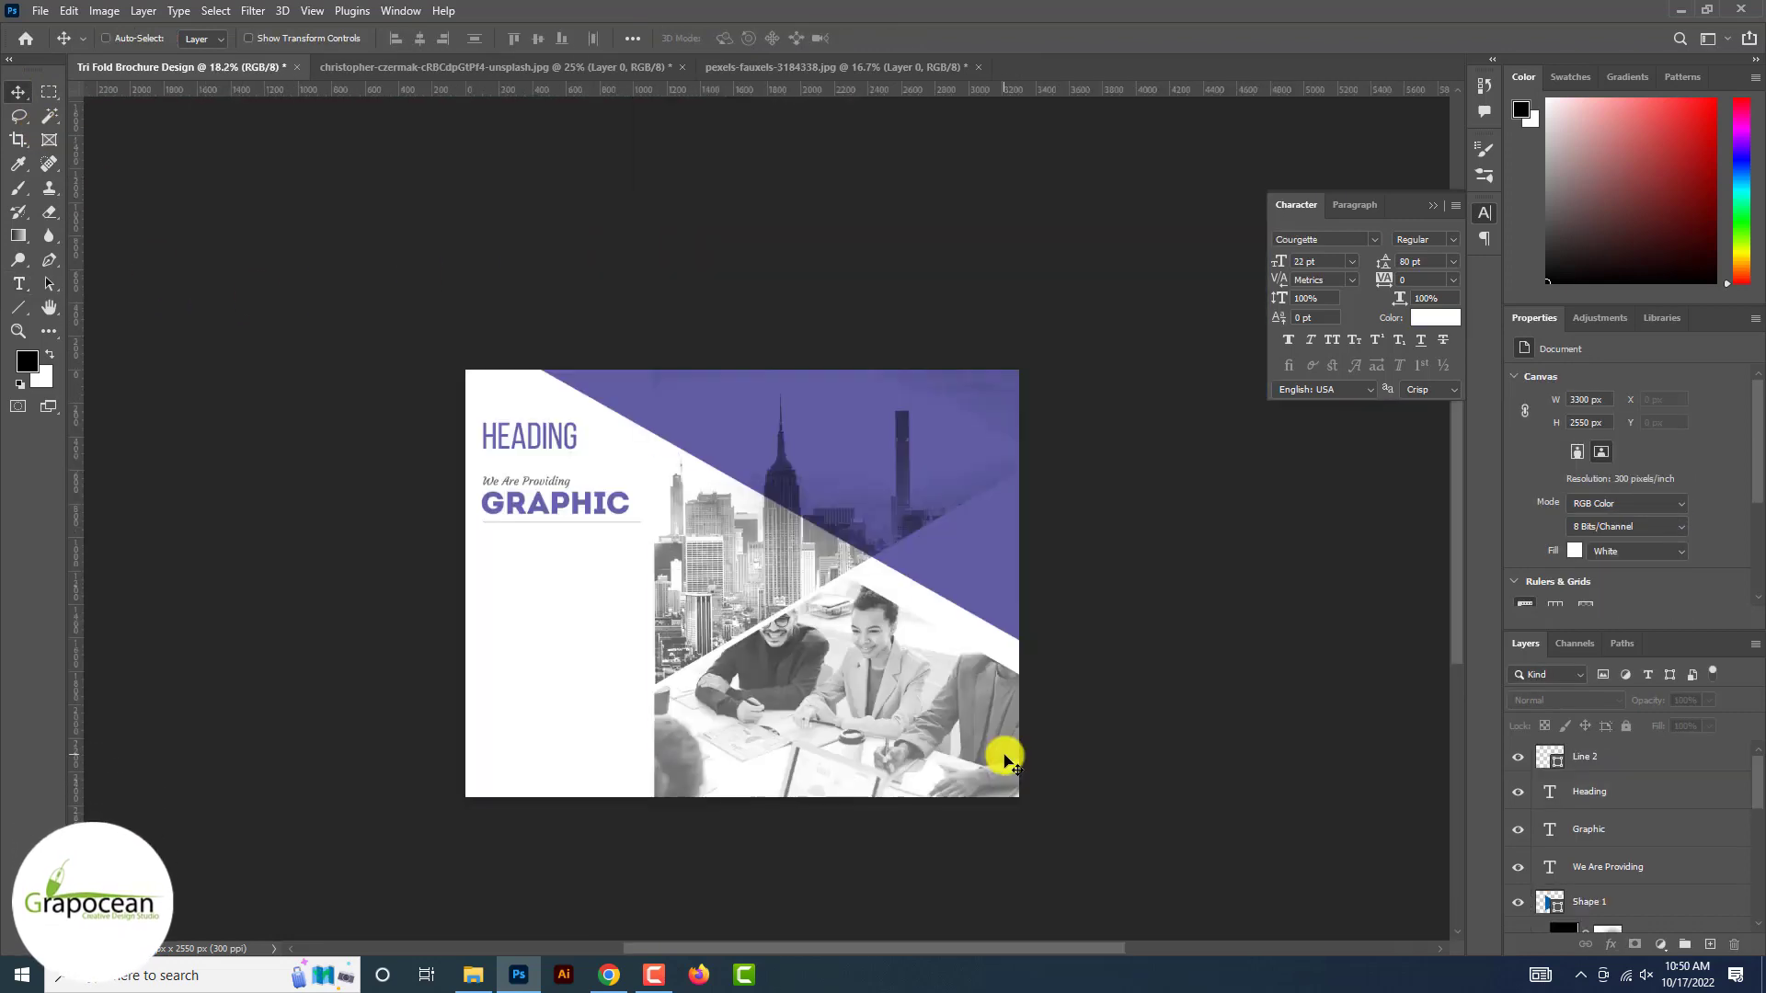
pyautogui.click(1709, 944)
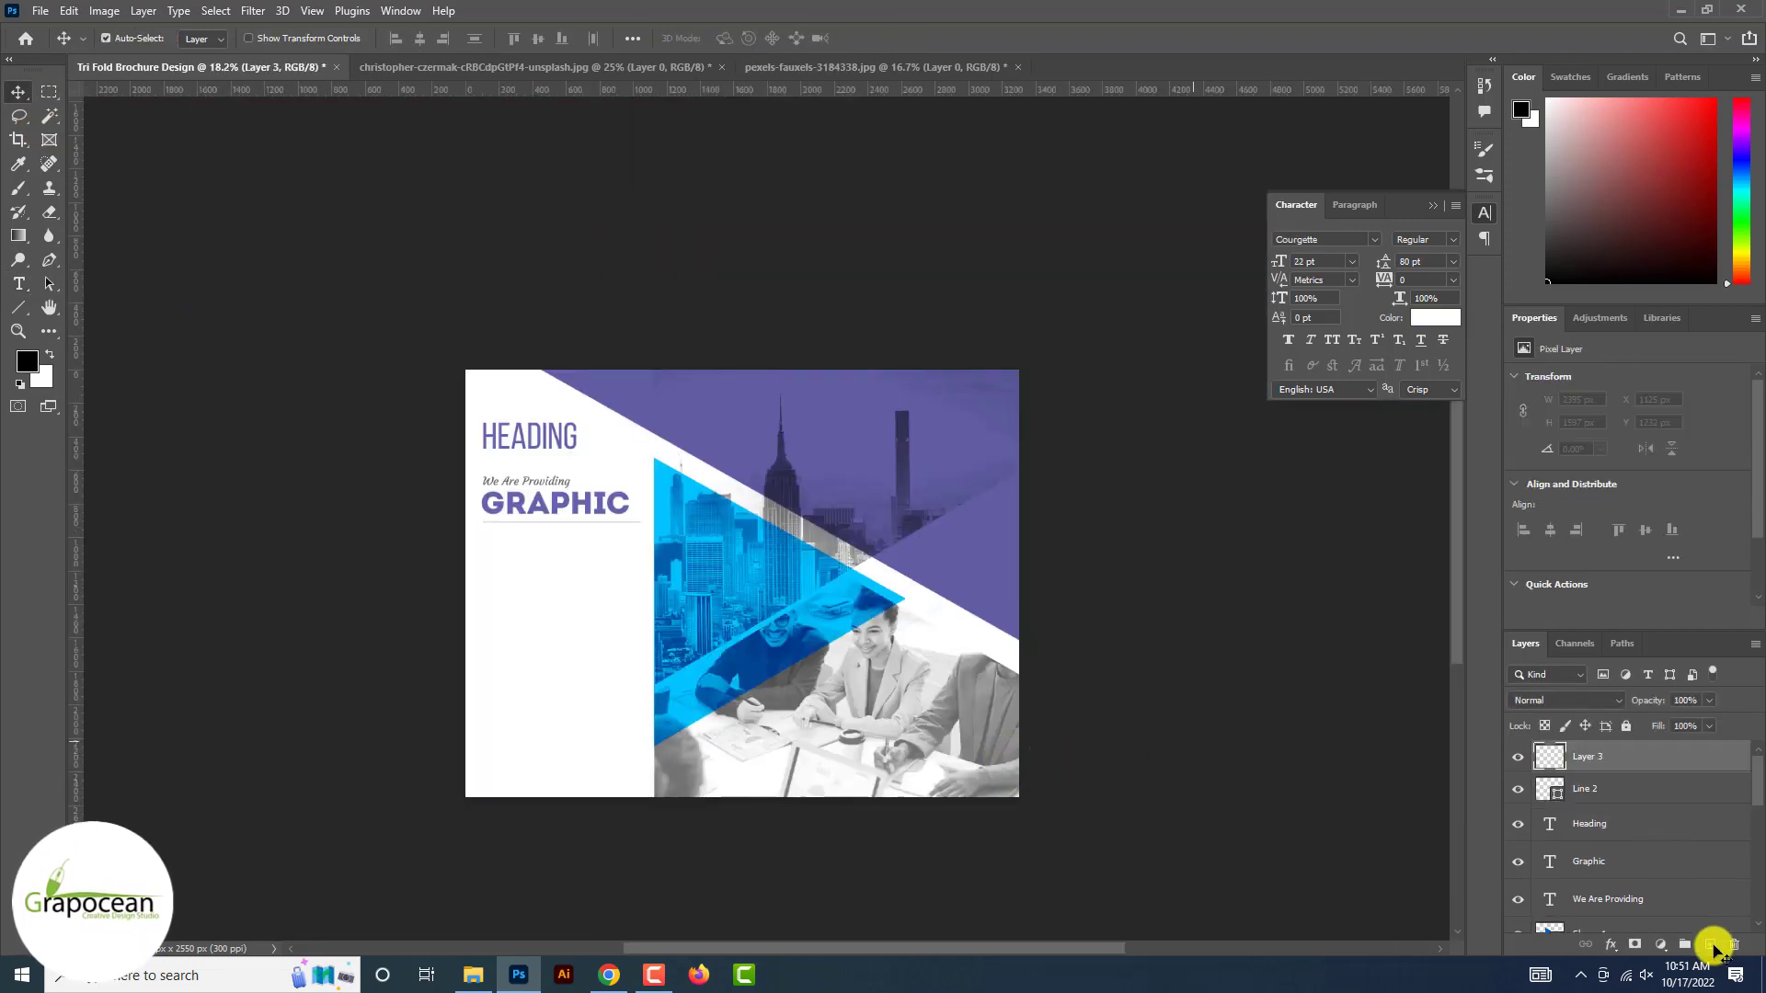
pyautogui.click(19, 309)
pyautogui.hotkey('ctrl', 'z')
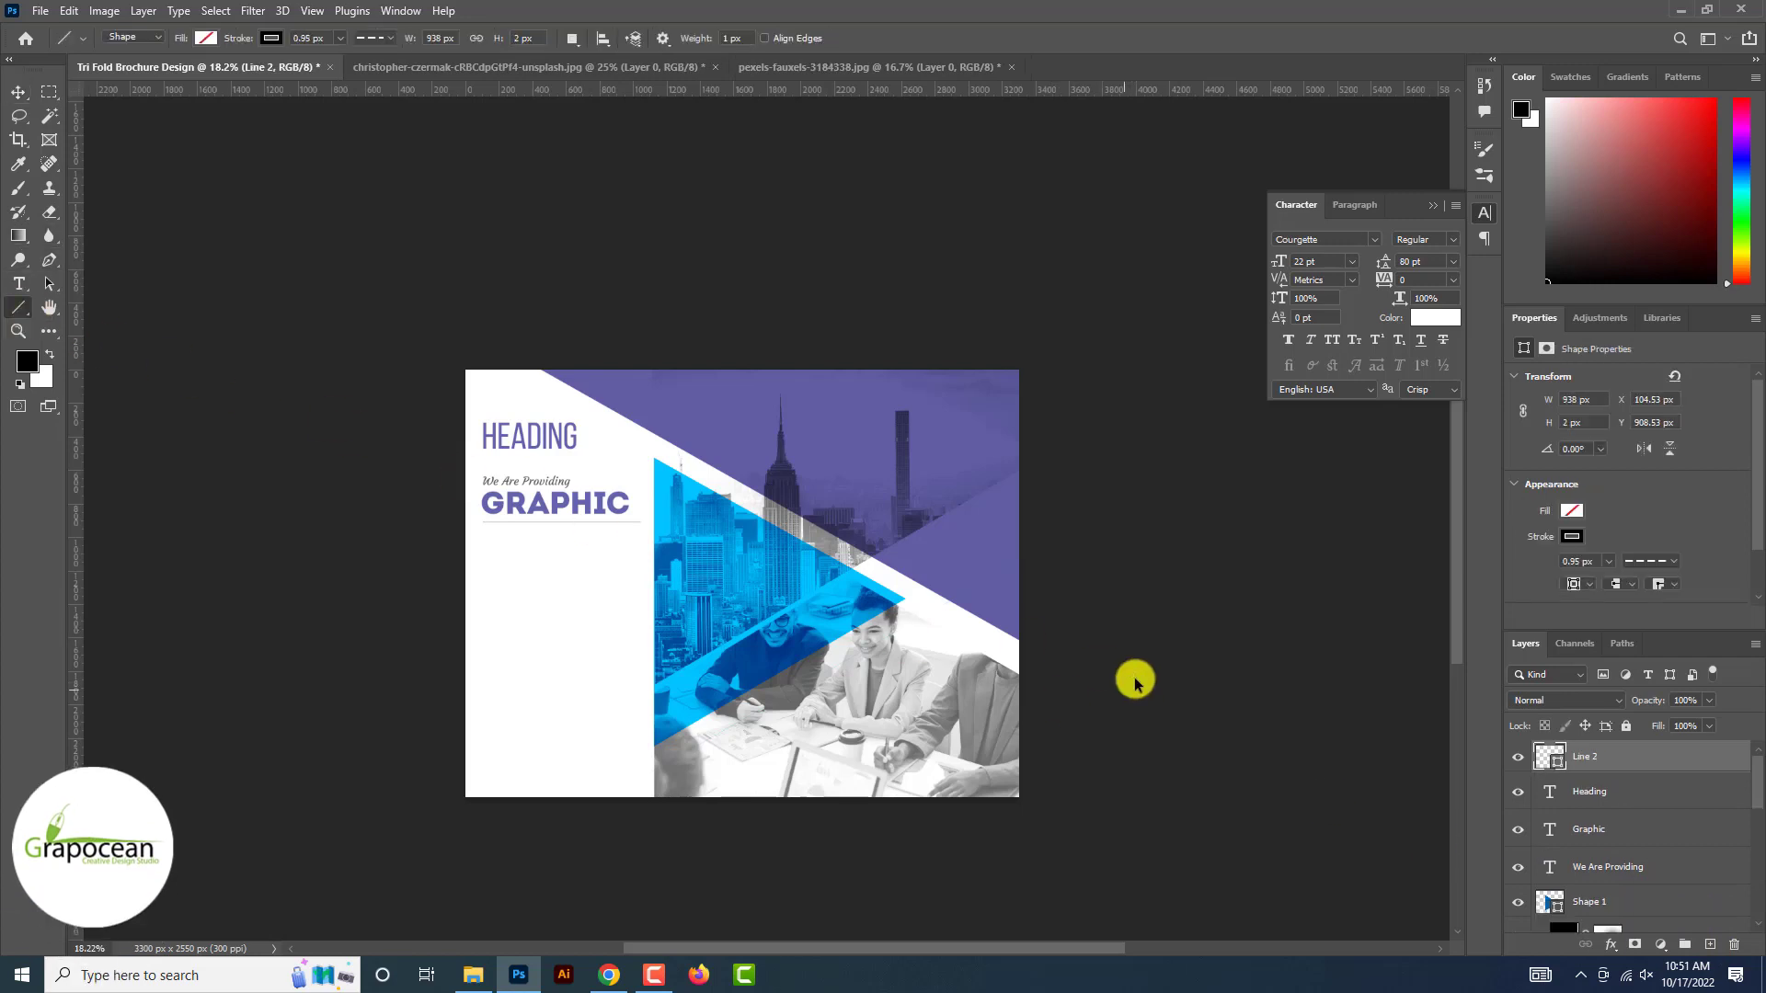
pyautogui.hotkey('ctrl', 'z')
pyautogui.hotkey('ctrl', 'shift', 'z')
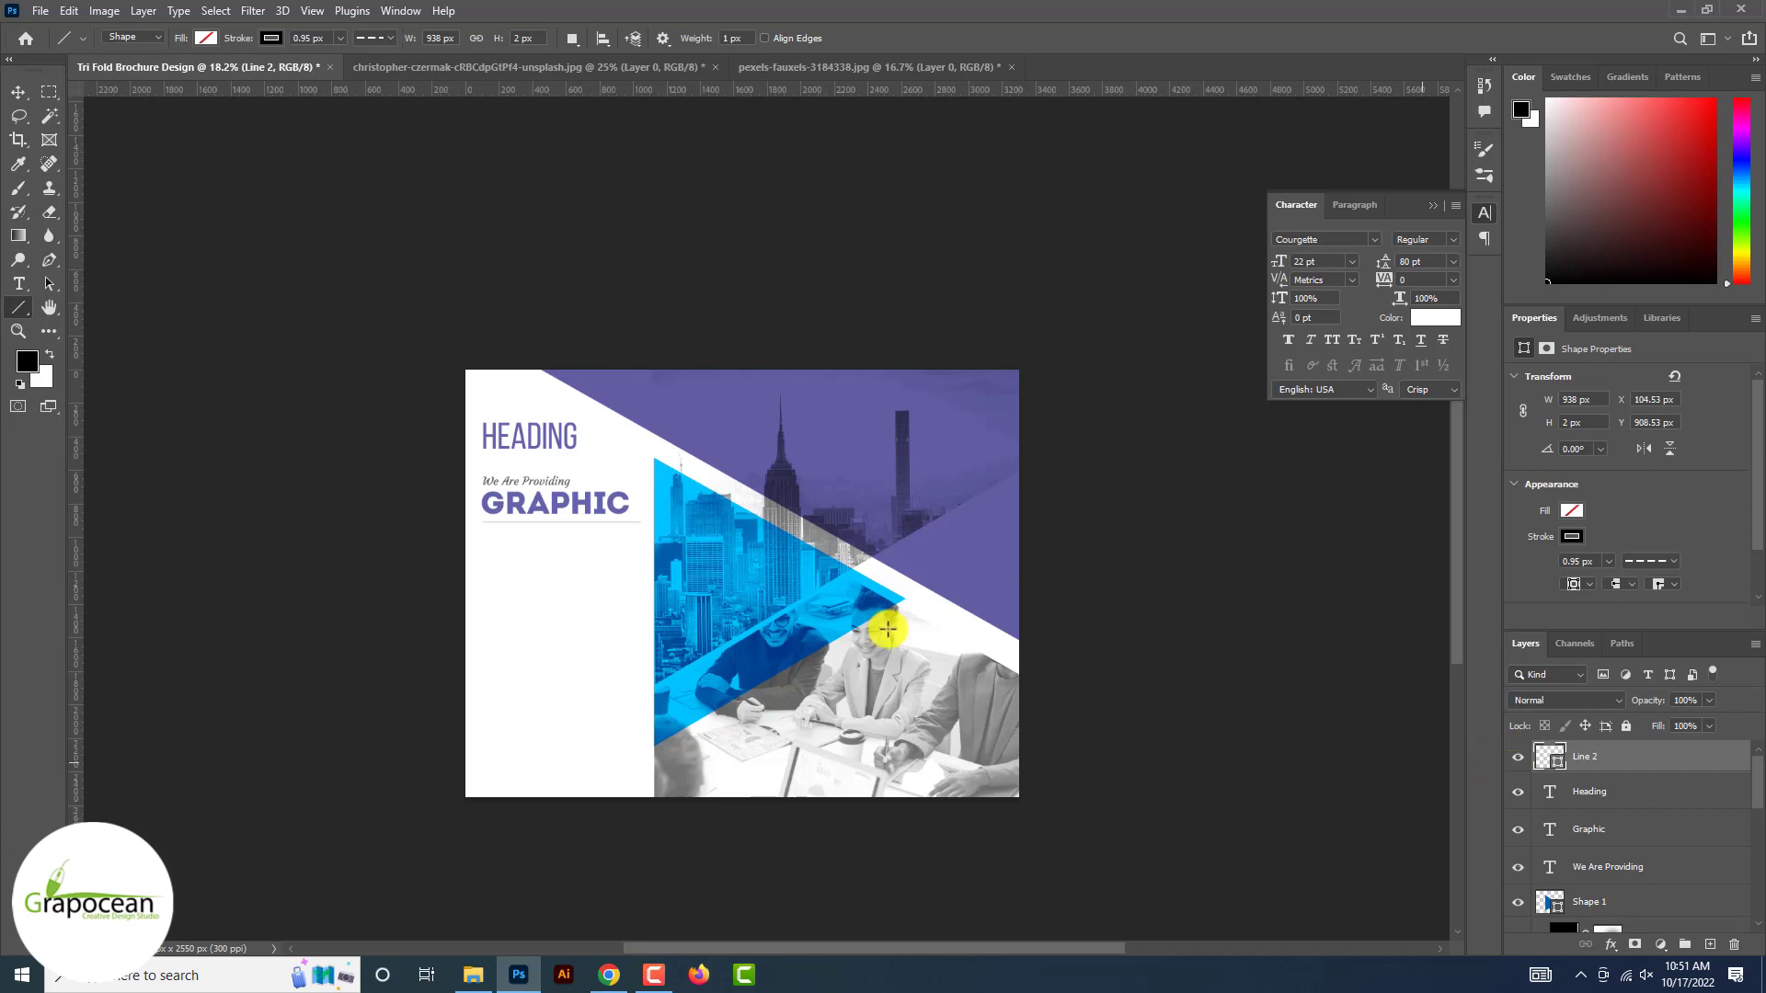
pyautogui.scroll(5, 888, 628)
pyautogui.scroll(-5, 876, 612)
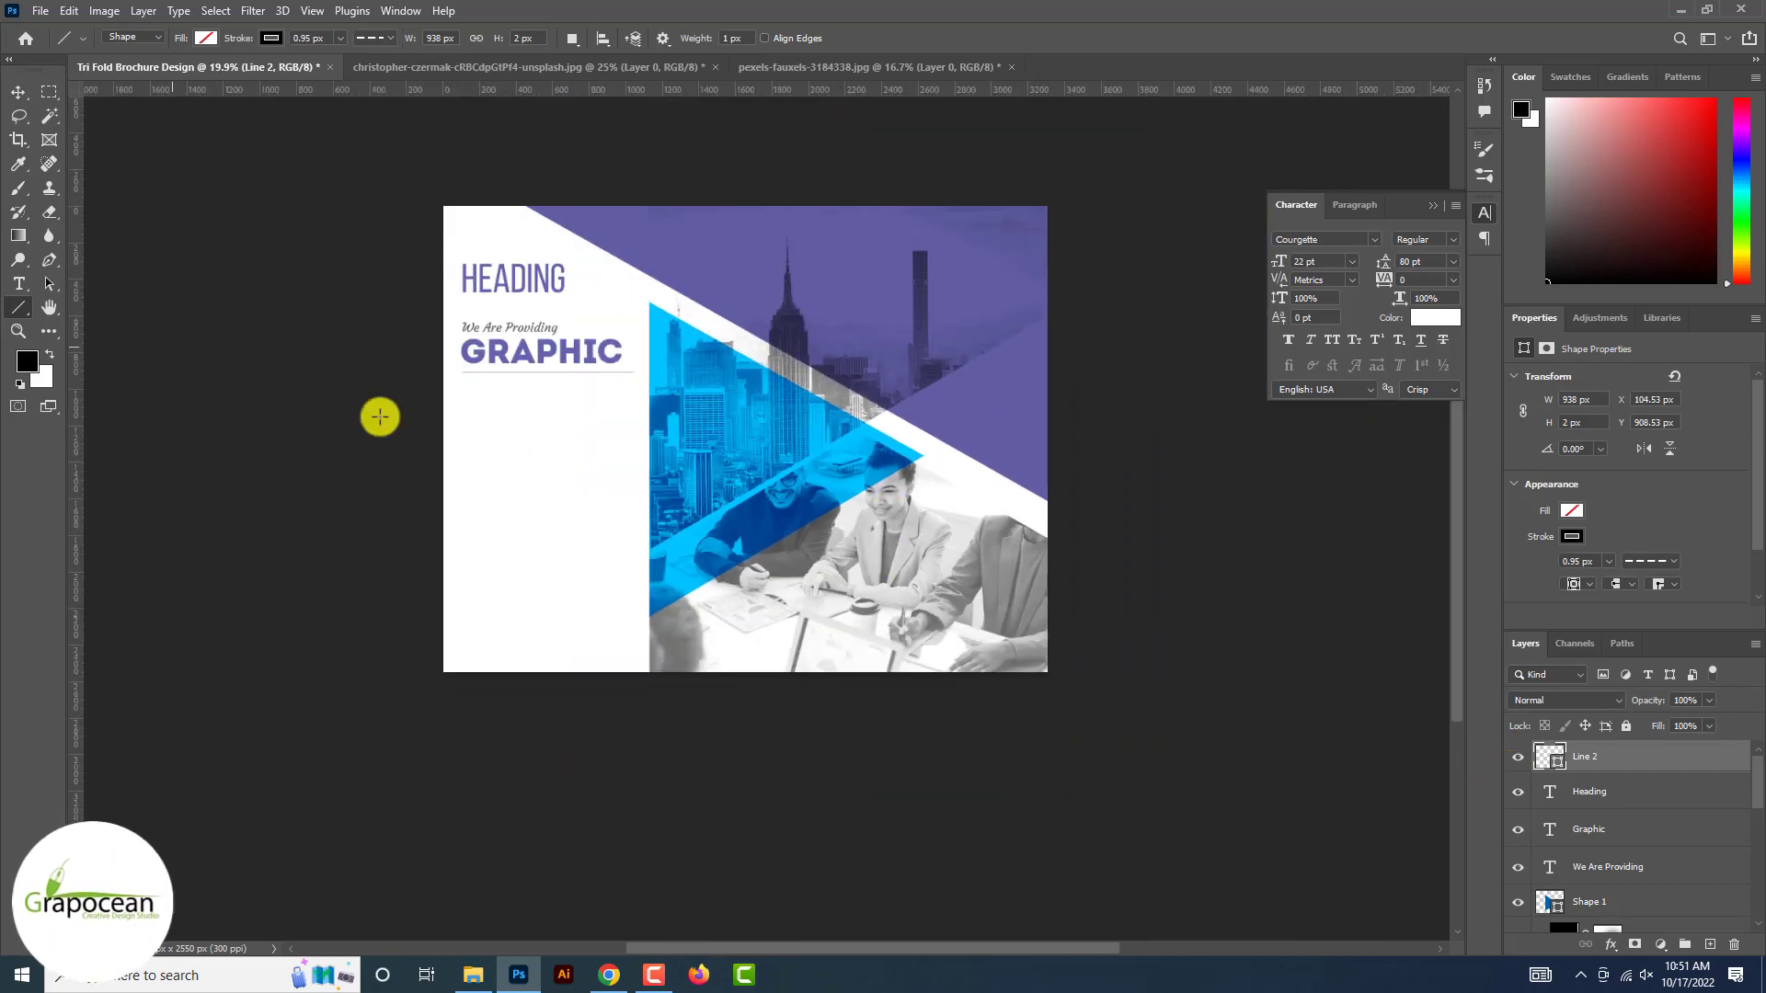
# - On a new layer, draw a diagonal line about 2522 px long at 150.5° across the meeting photo
pyautogui.click(1709, 944)
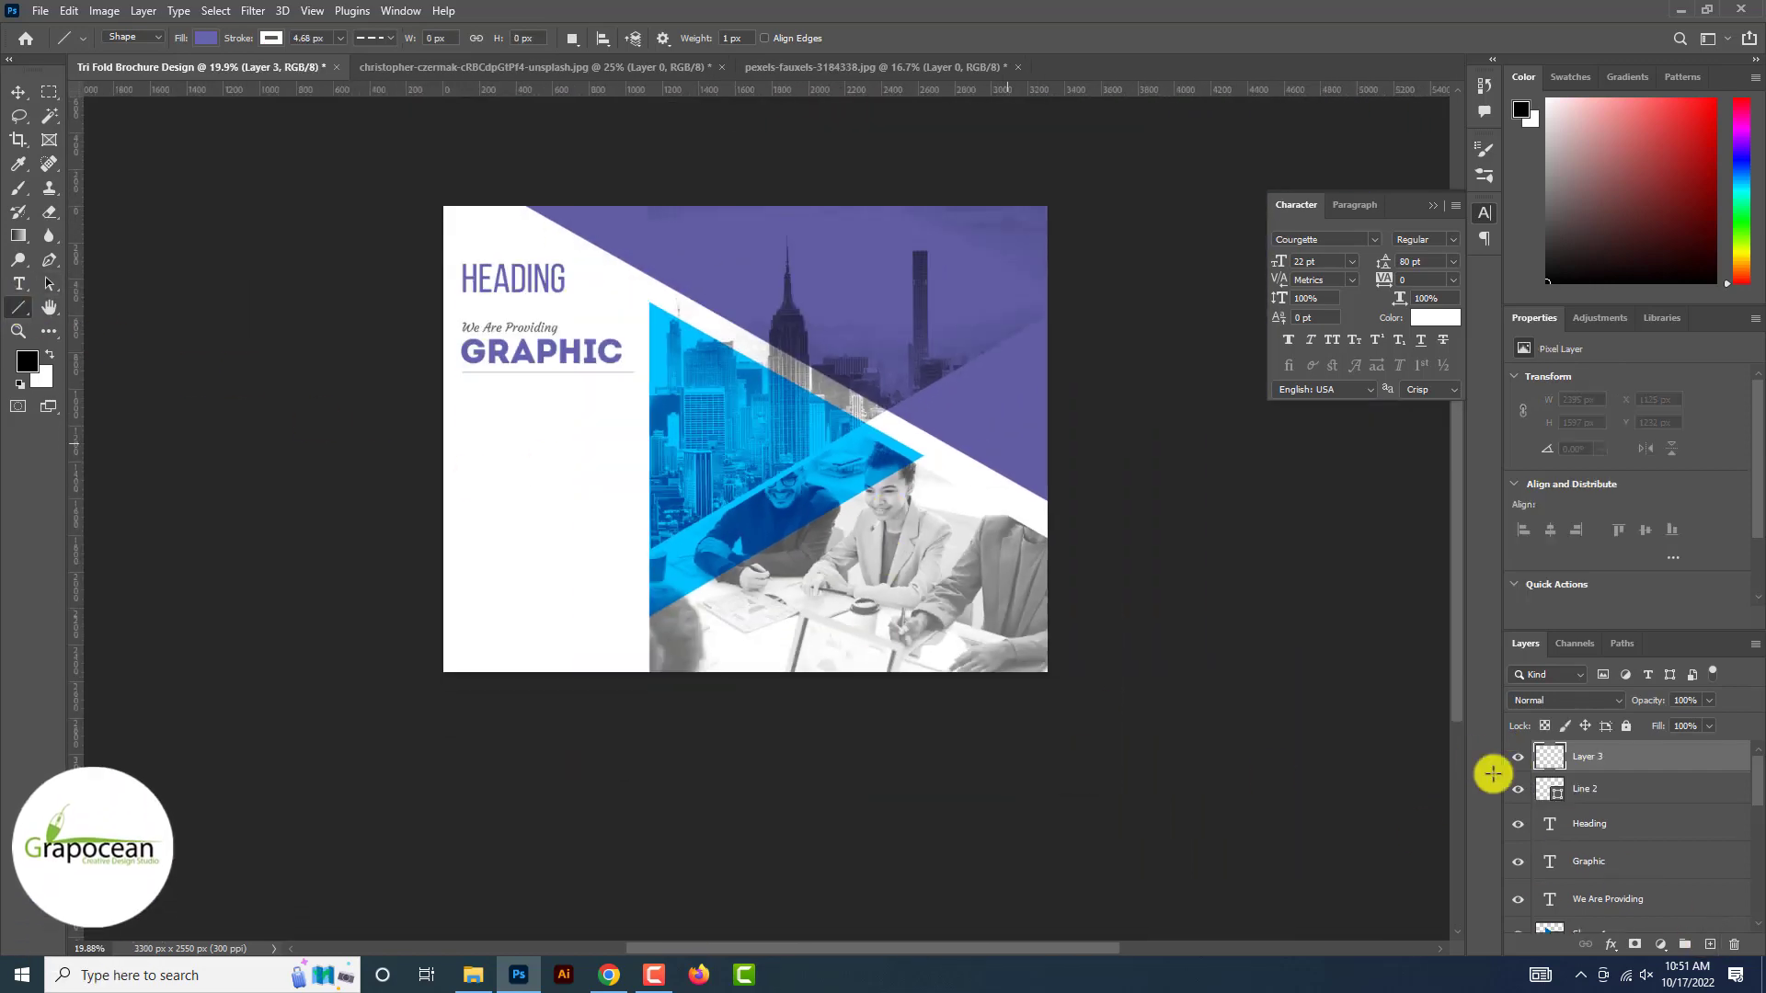
pyautogui.moveTo(1051, 419); pyautogui.dragTo(791, 555)
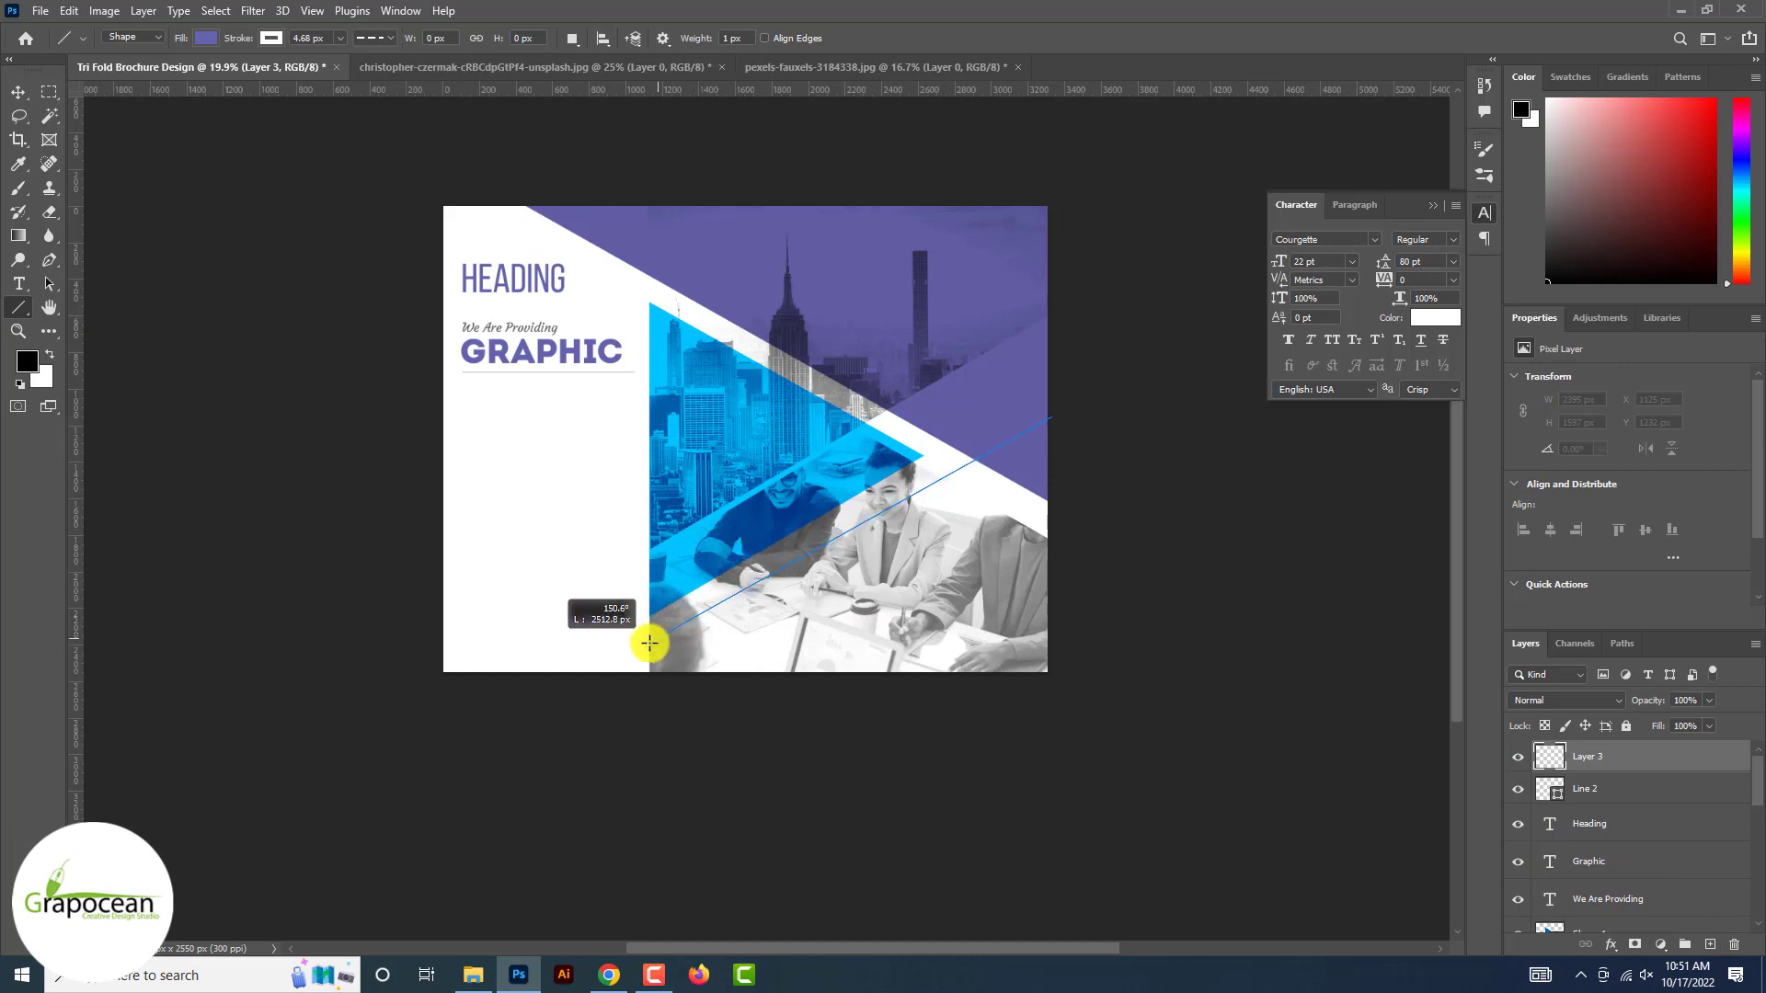
pyautogui.moveTo(648, 643); pyautogui.dragTo(650, 644)
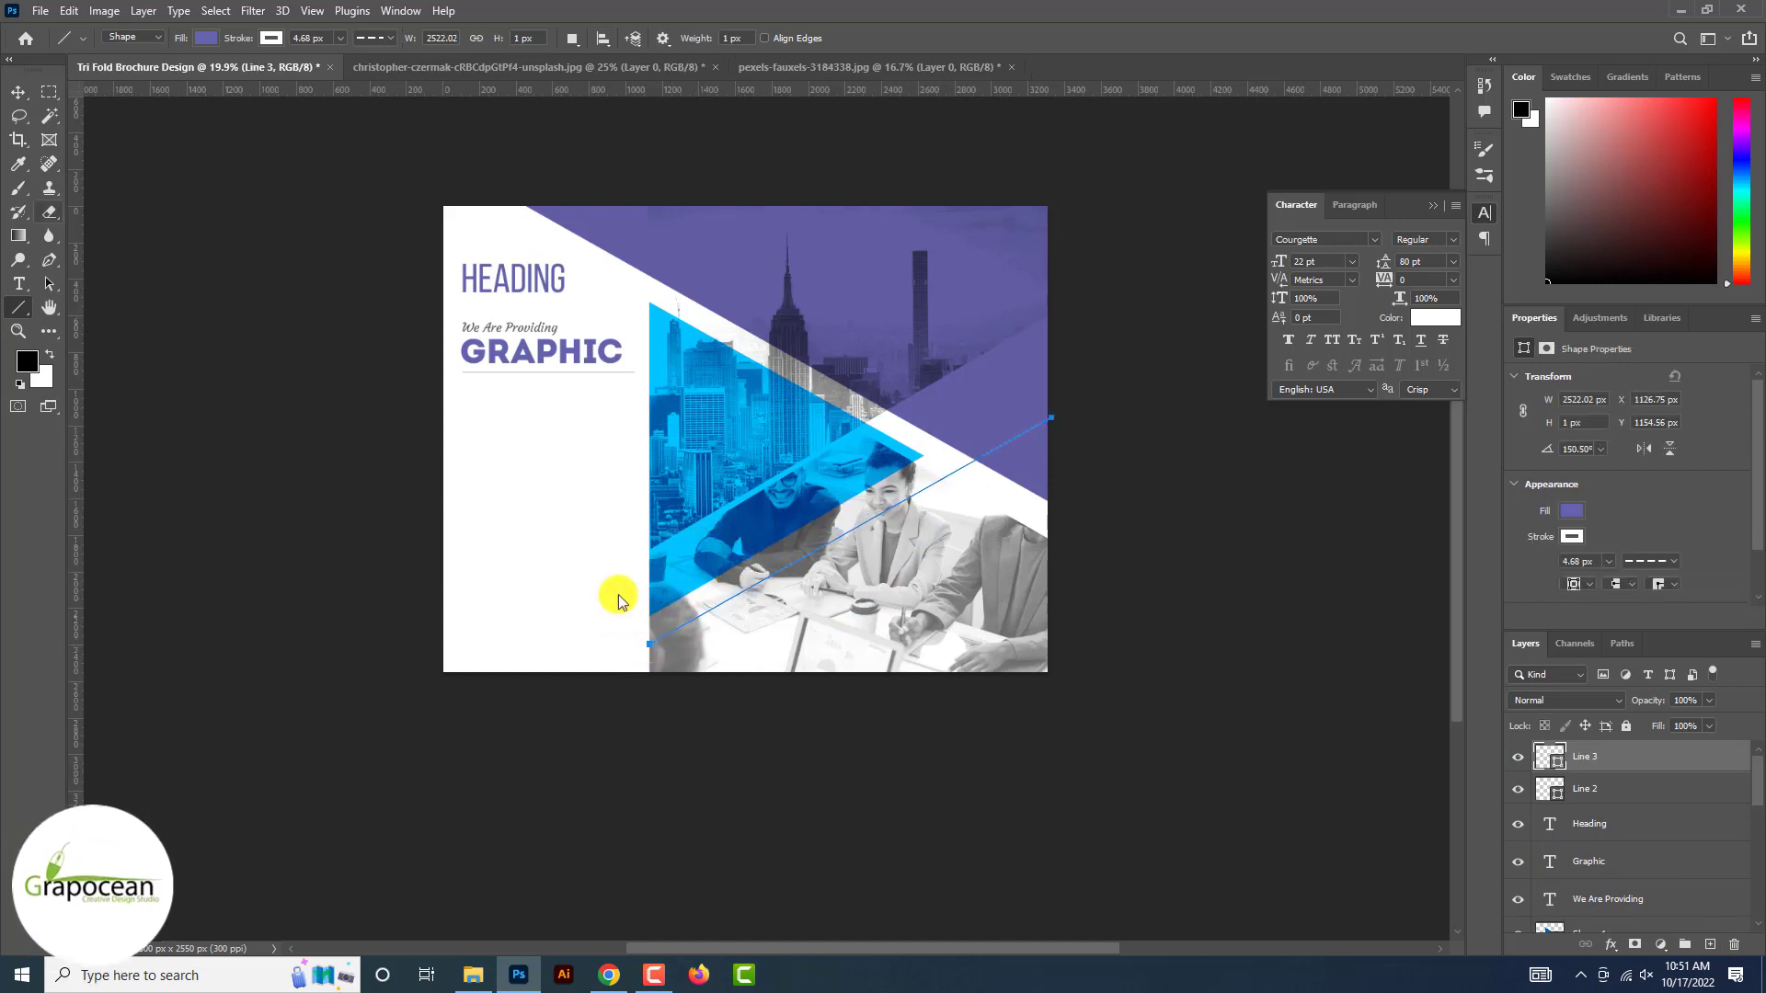
# - Give the diagonal line a solid red stroke and thicken it into a wide band
pyautogui.click(269, 39)
pyautogui.click(339, 37)
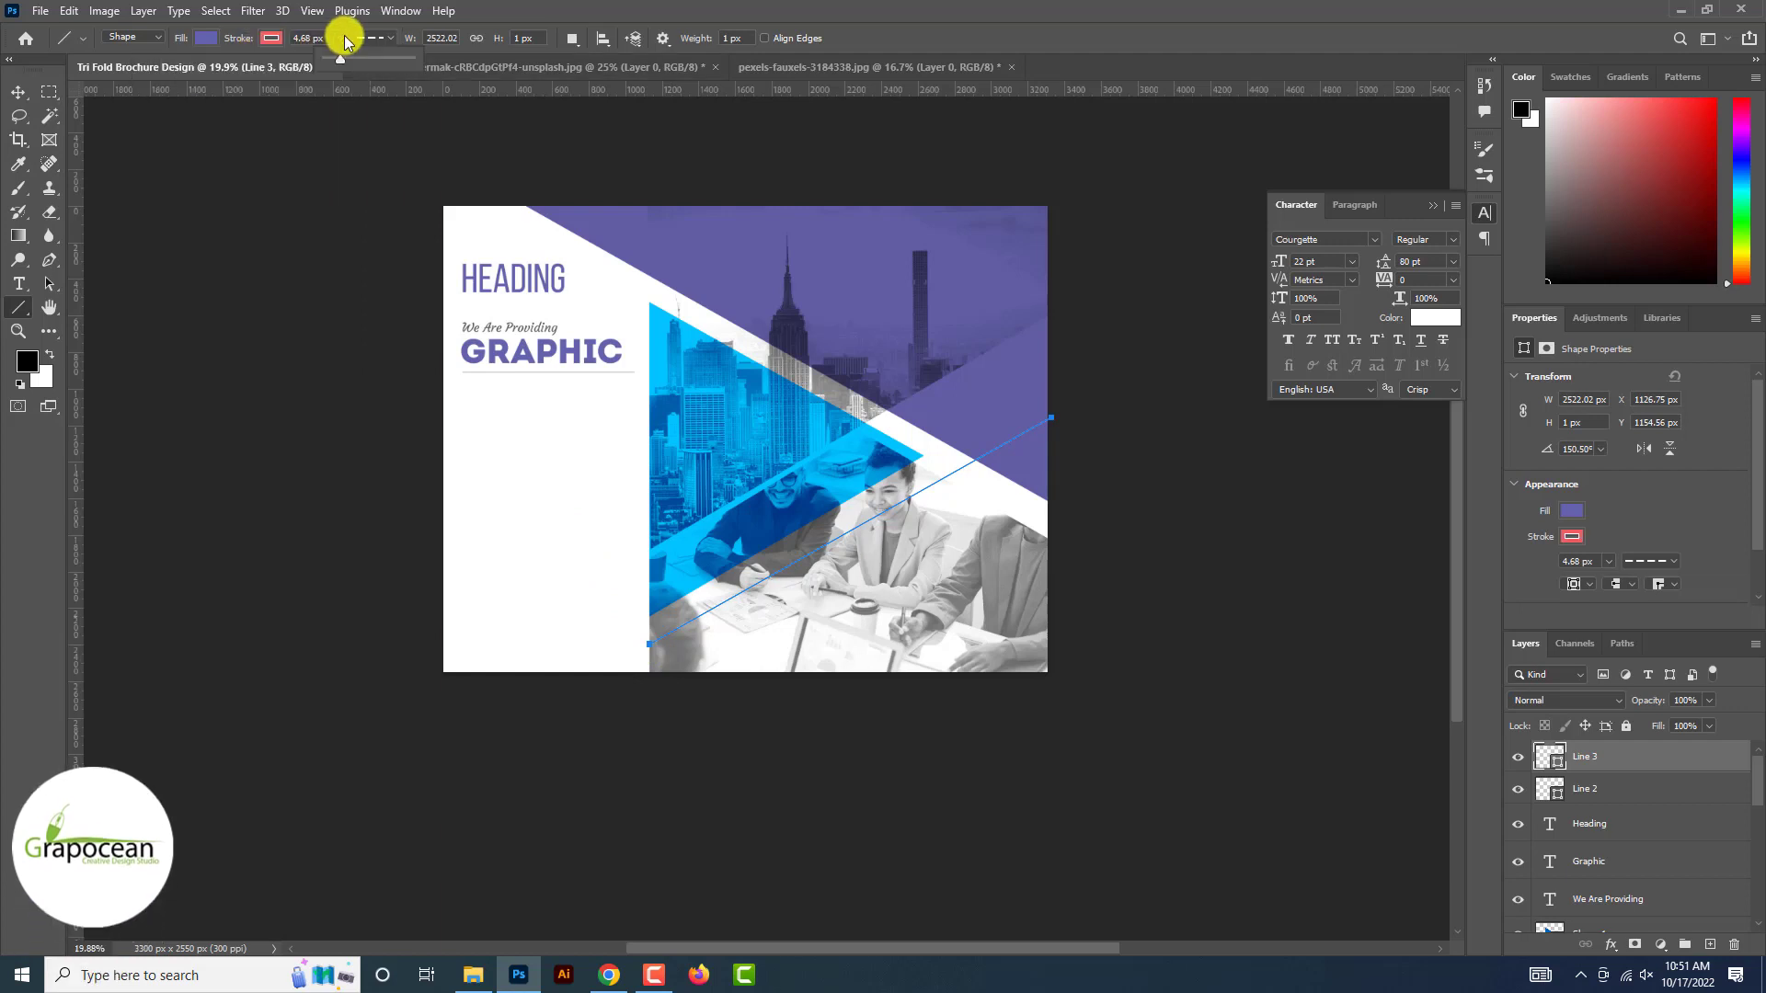
pyautogui.moveTo(327, 57); pyautogui.dragTo(358, 63)
pyautogui.click(378, 45)
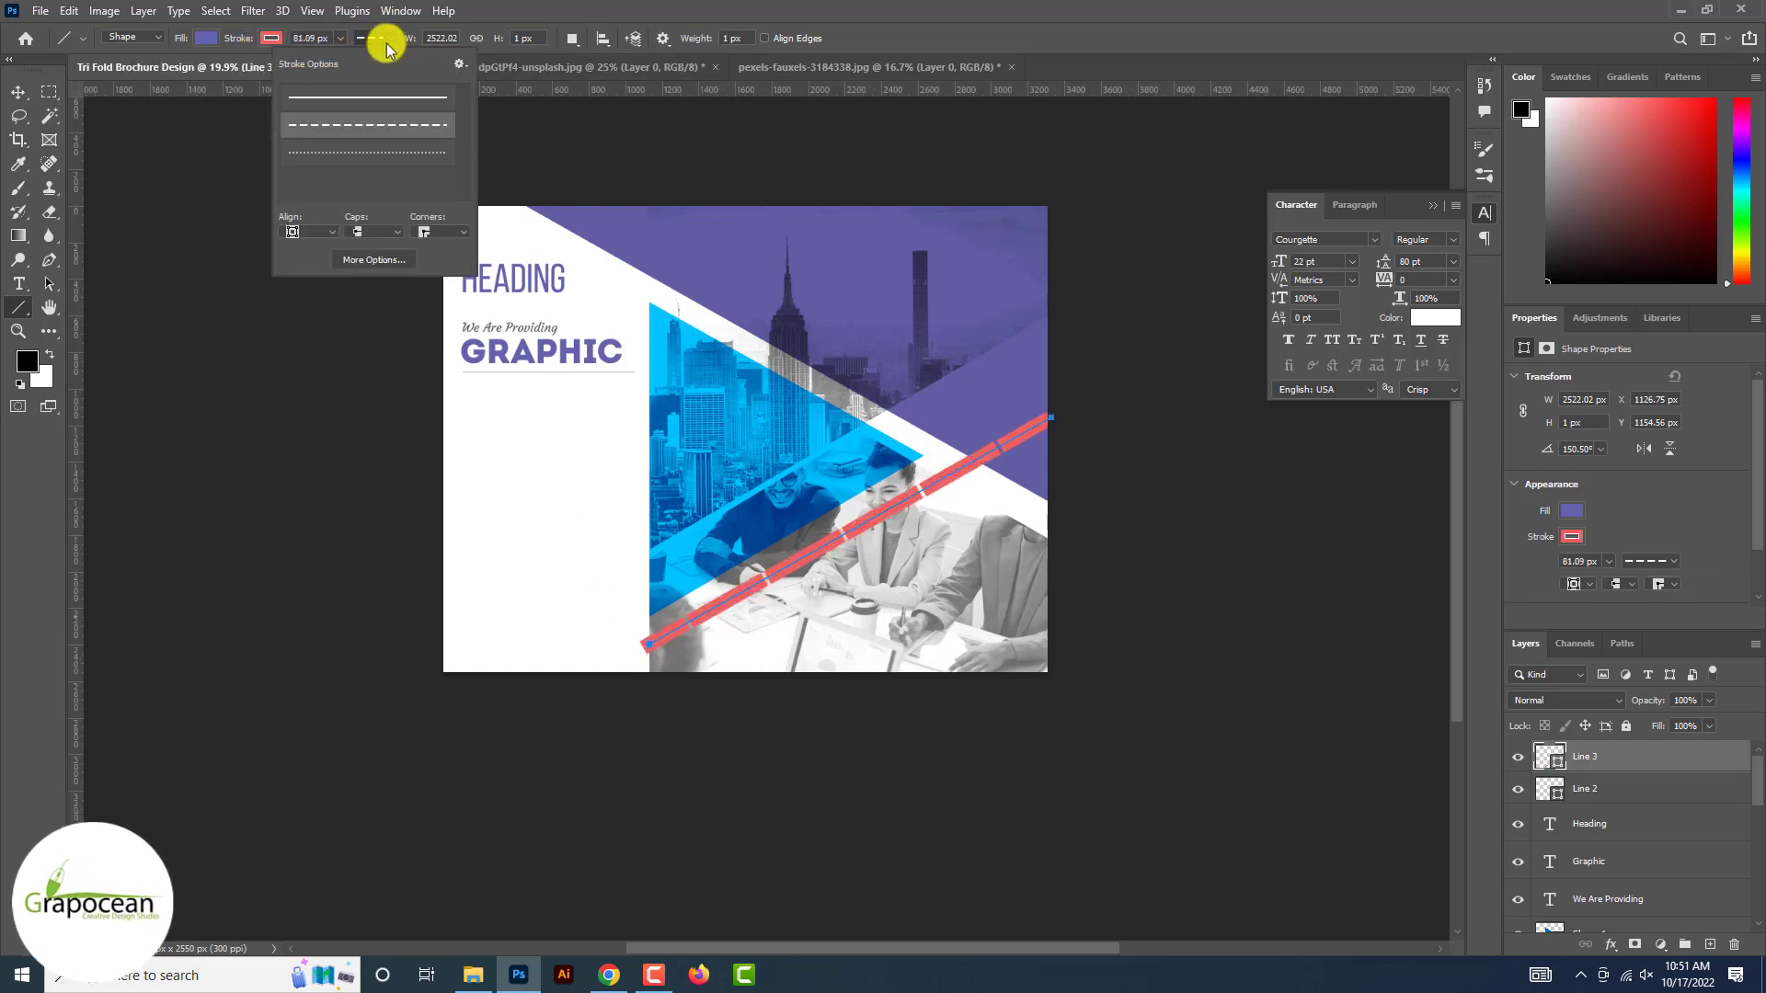
pyautogui.click(366, 99)
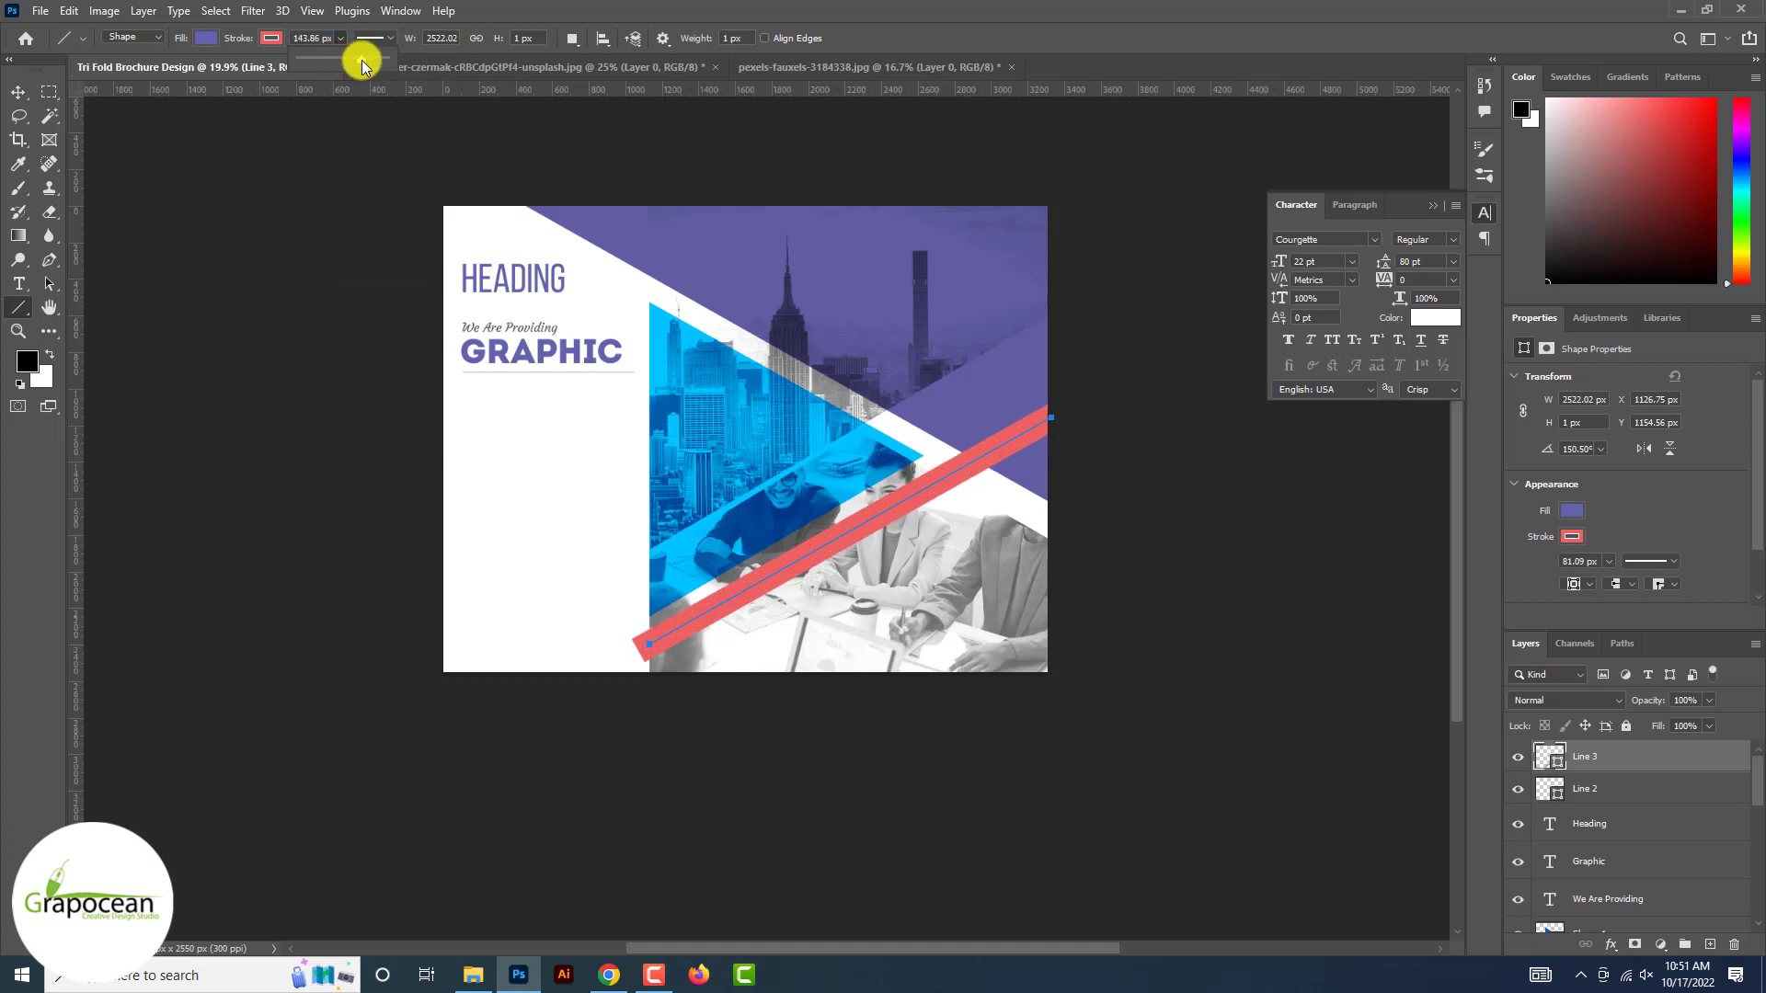
pyautogui.moveTo(362, 63); pyautogui.dragTo(367, 67)
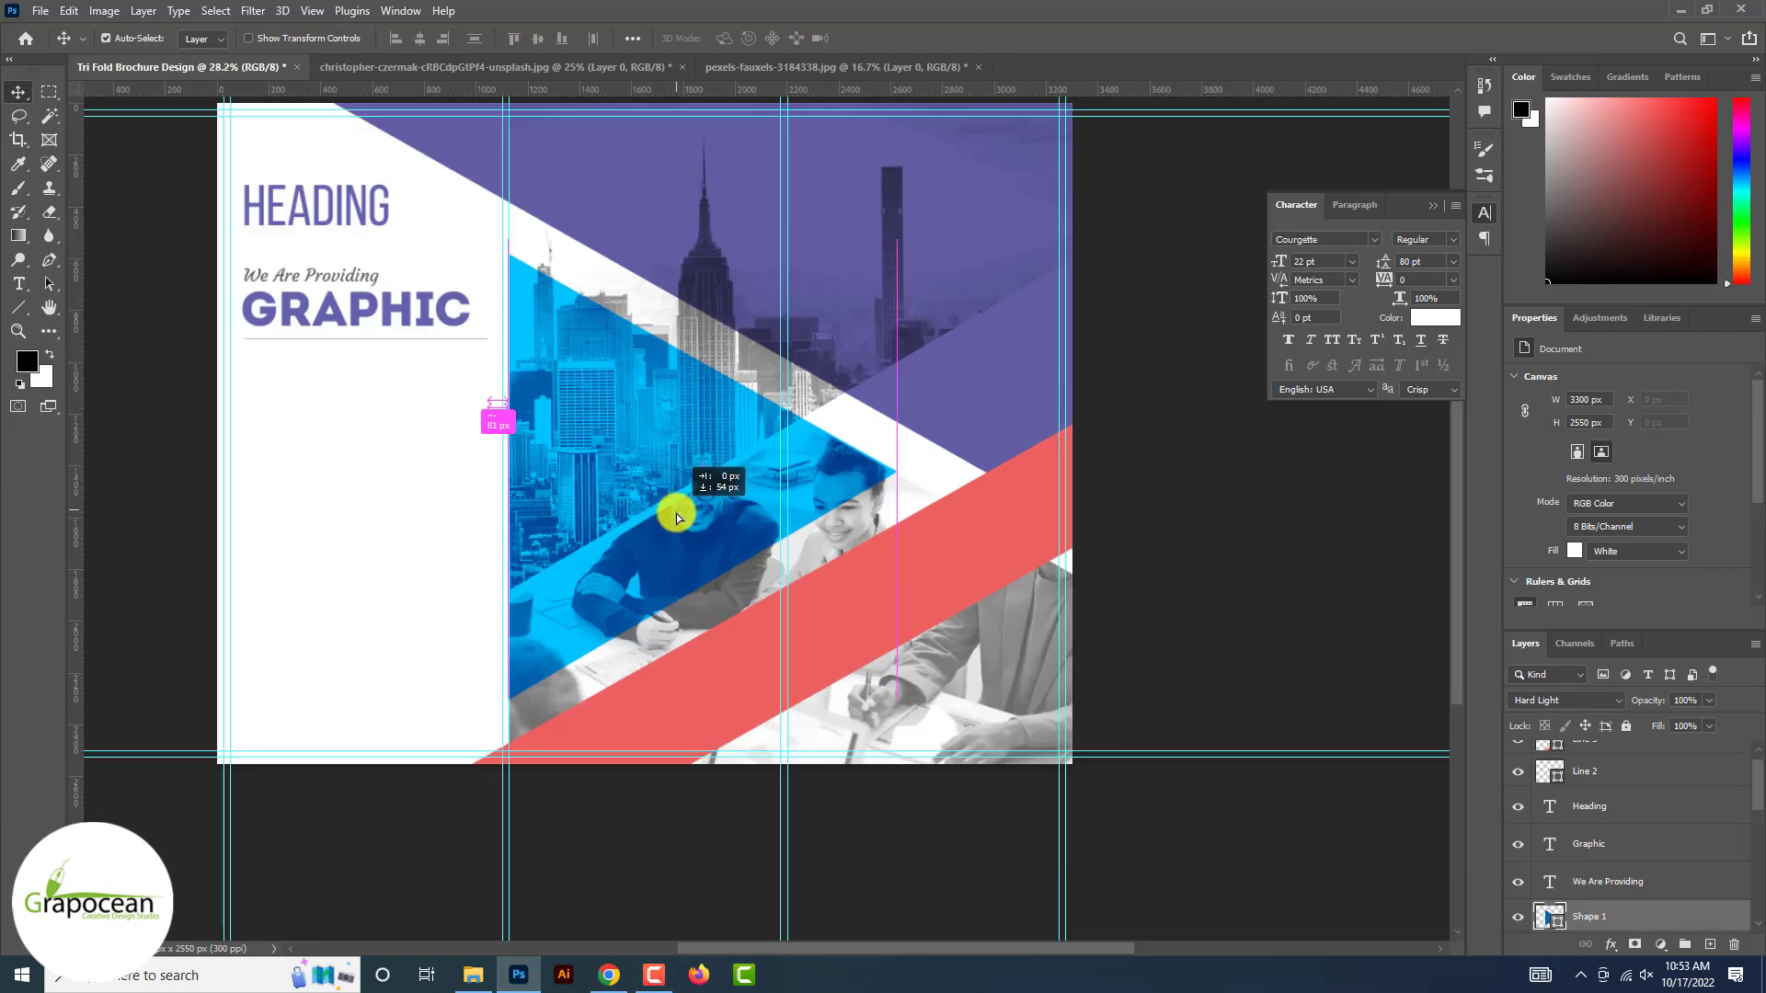
# - Lower the red diagonal band's opacity to 75%
pyautogui.click(938, 575)
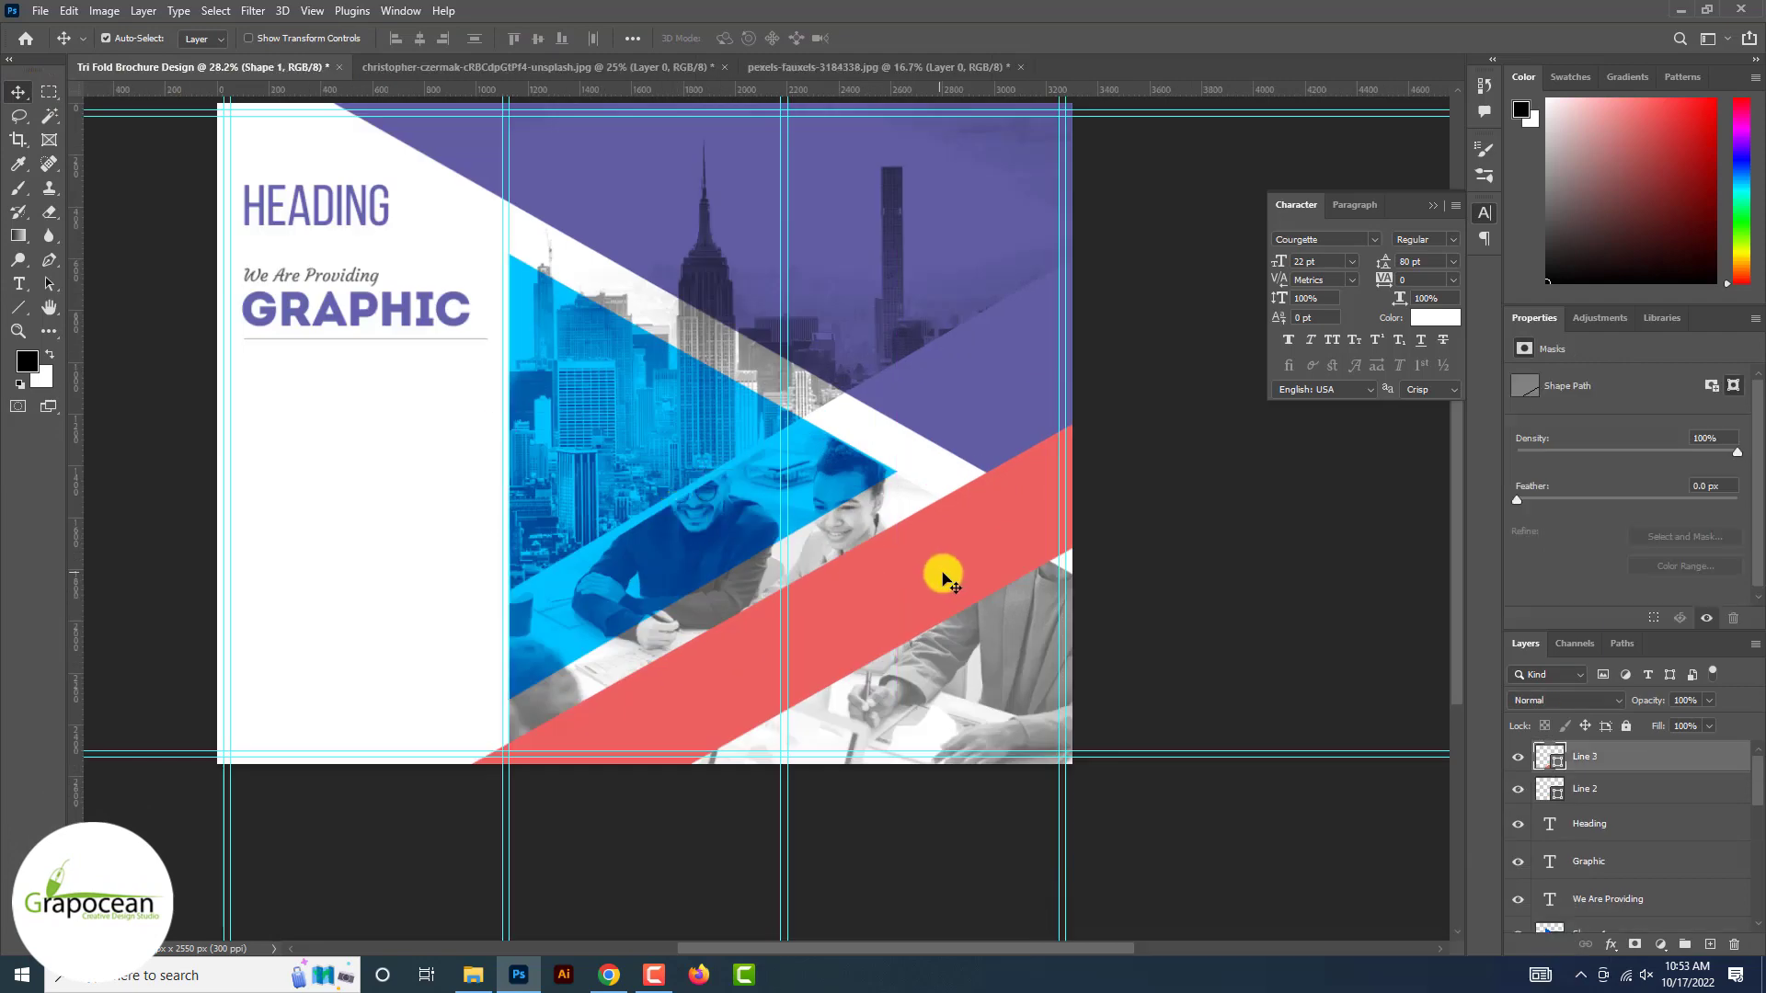
pyautogui.click(1708, 701)
pyautogui.moveTo(1711, 721); pyautogui.dragTo(1692, 727)
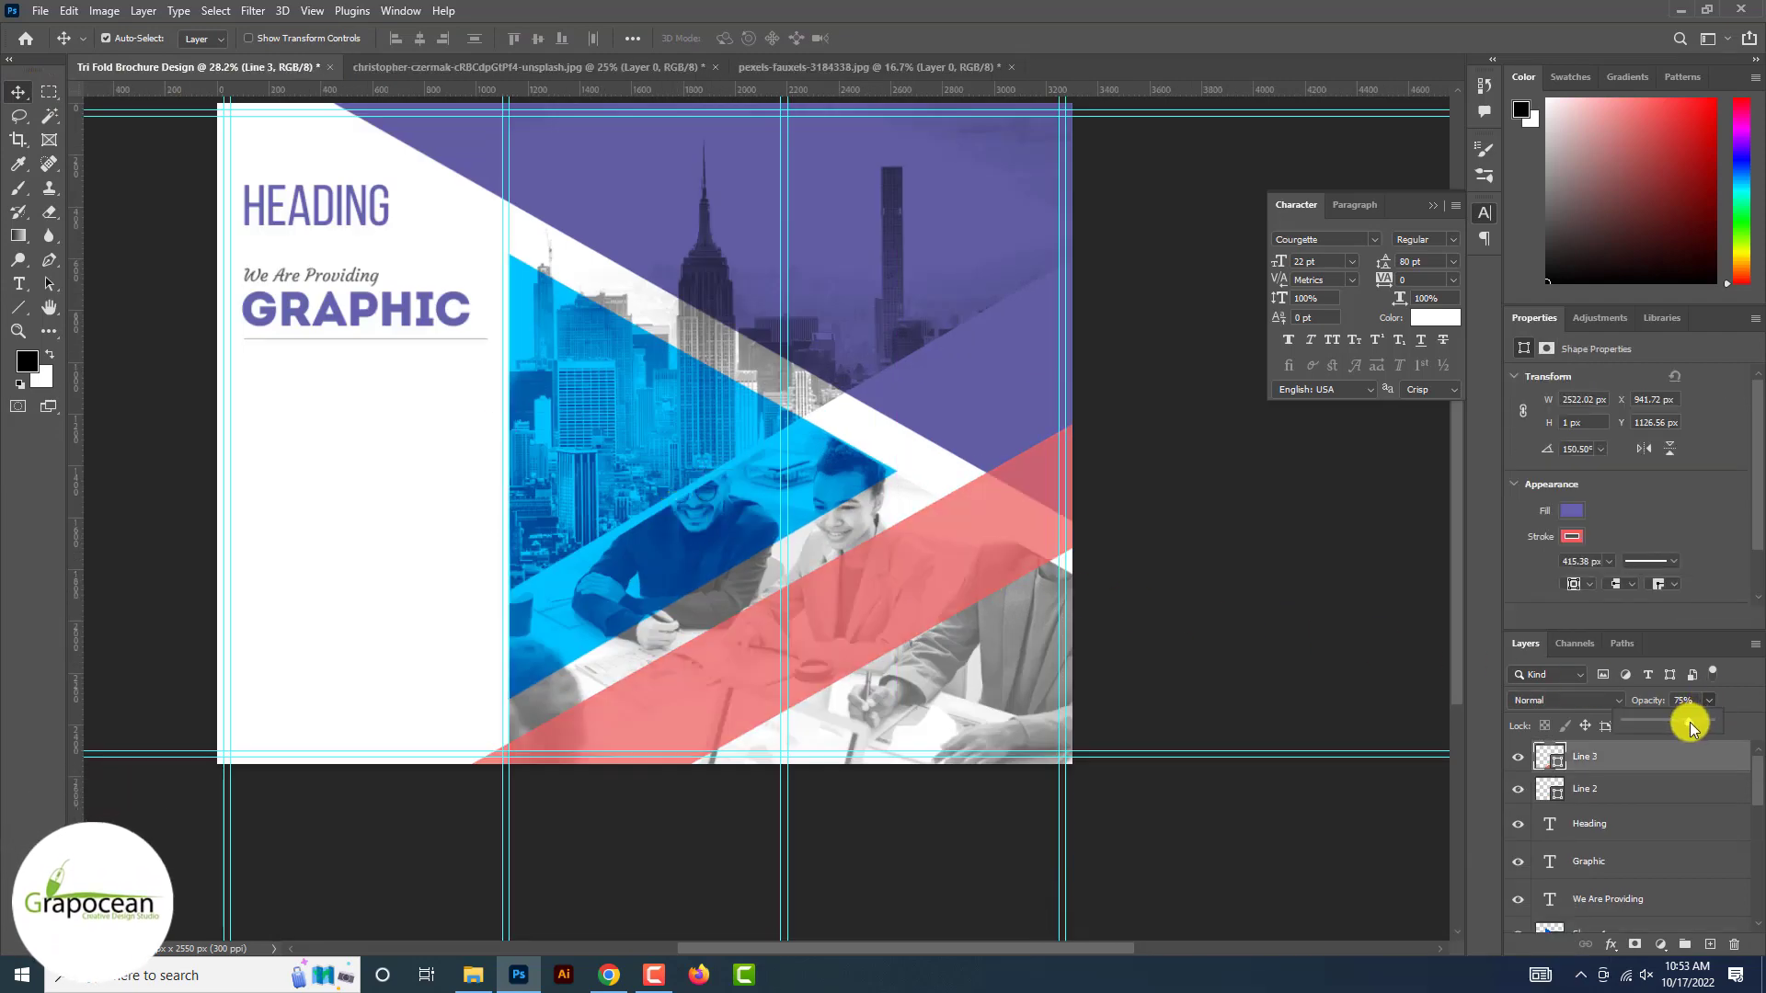
pyautogui.scroll(-3, 1238, 809)
pyautogui.click(1028, 793)
pyautogui.scroll(-2, 1028, 792)
pyautogui.scroll(3, 616, 552)
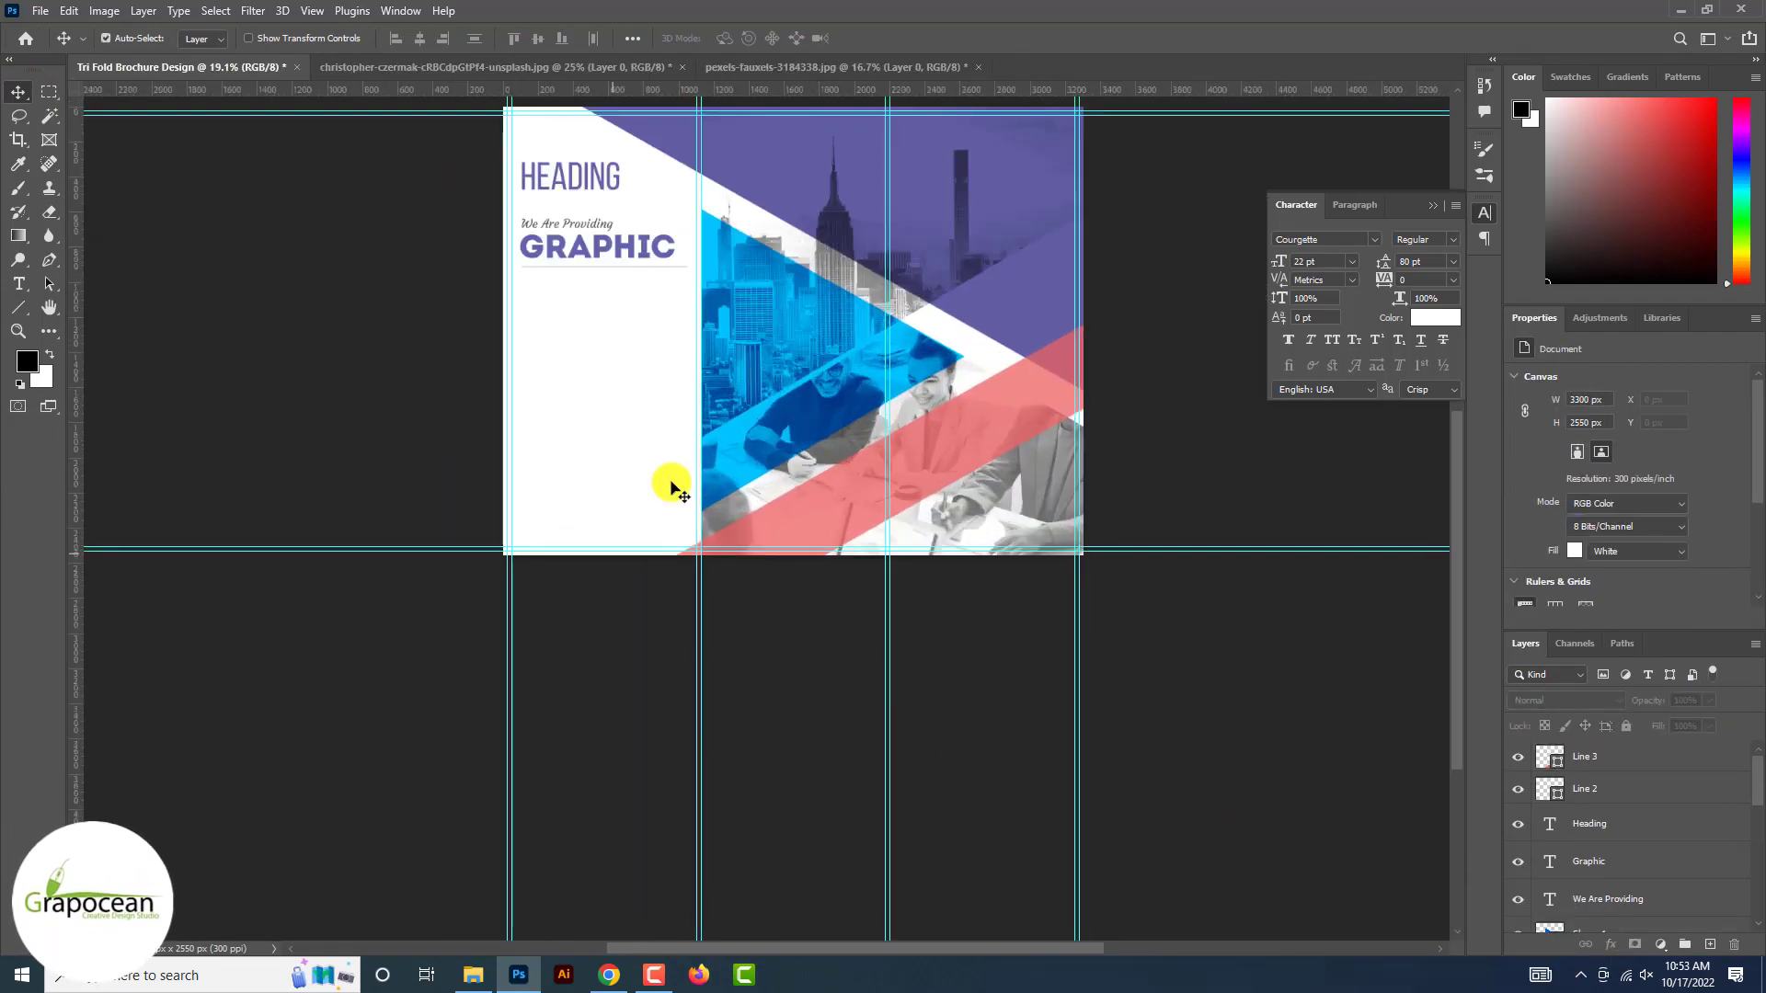
# - Duplicate the blue triangle onto the white panel, rotate the copy -60° and align its vertical edge with the fold
pyautogui.click(964, 433)
pyautogui.scroll(3, 964, 433)
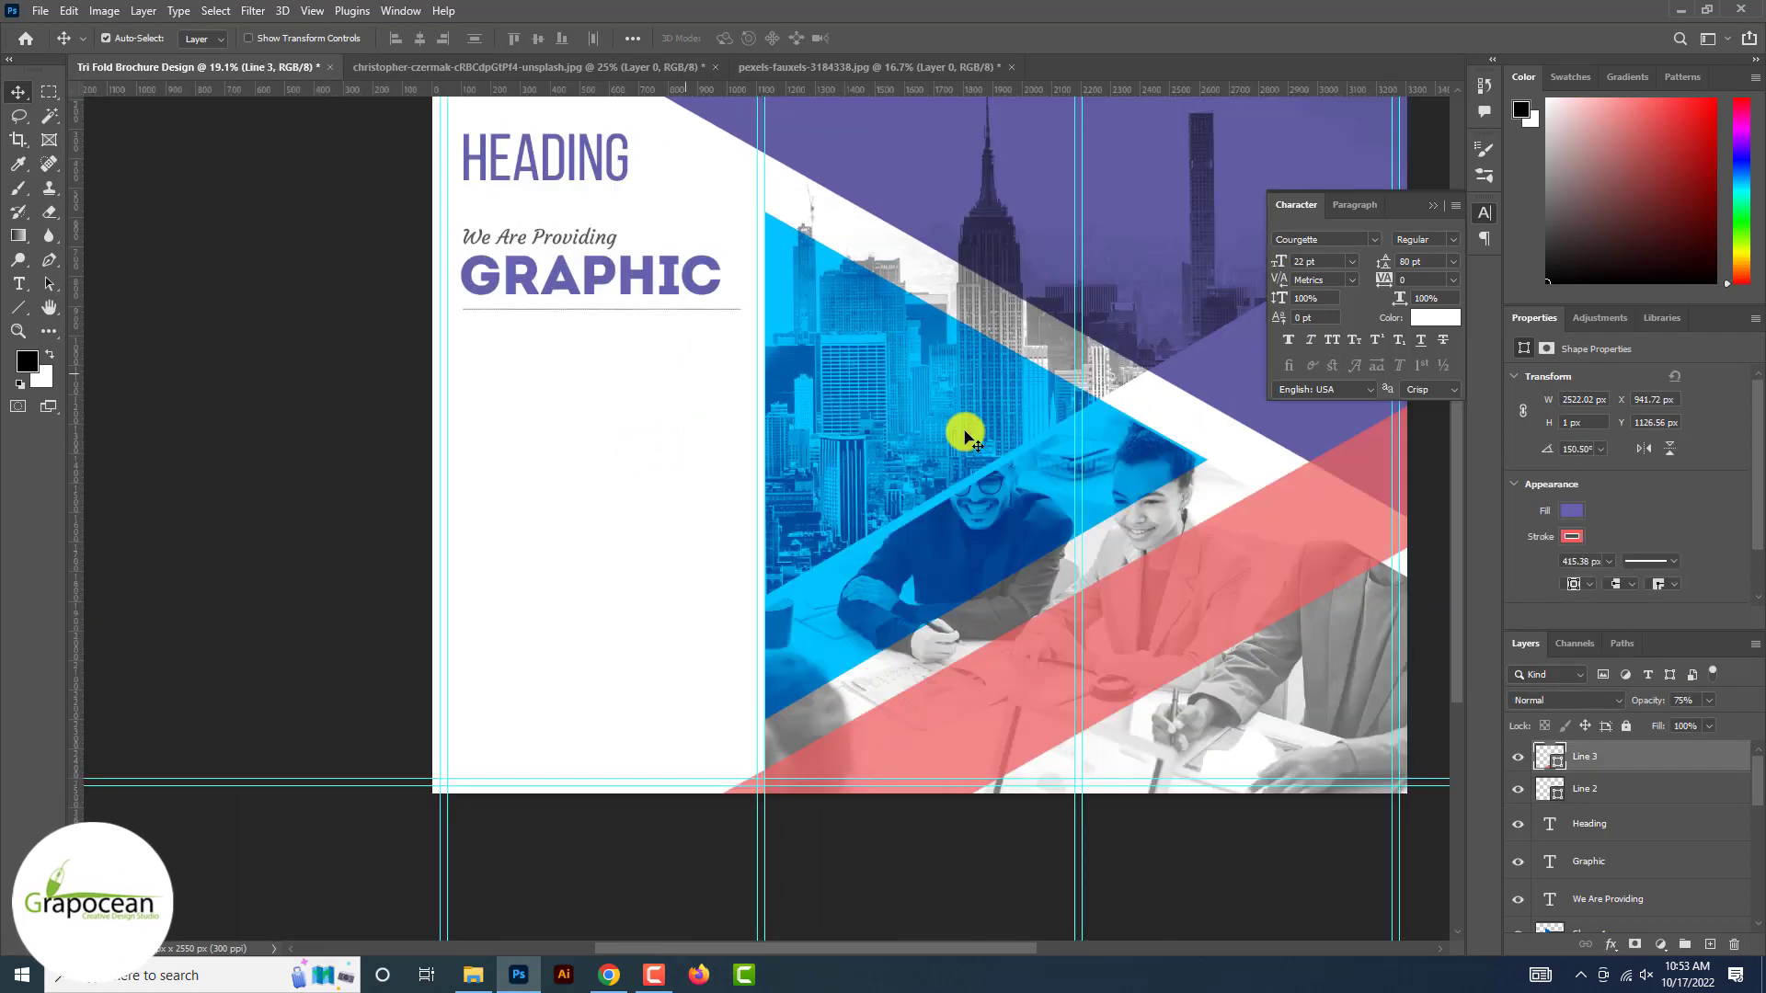
pyautogui.click(580, 596)
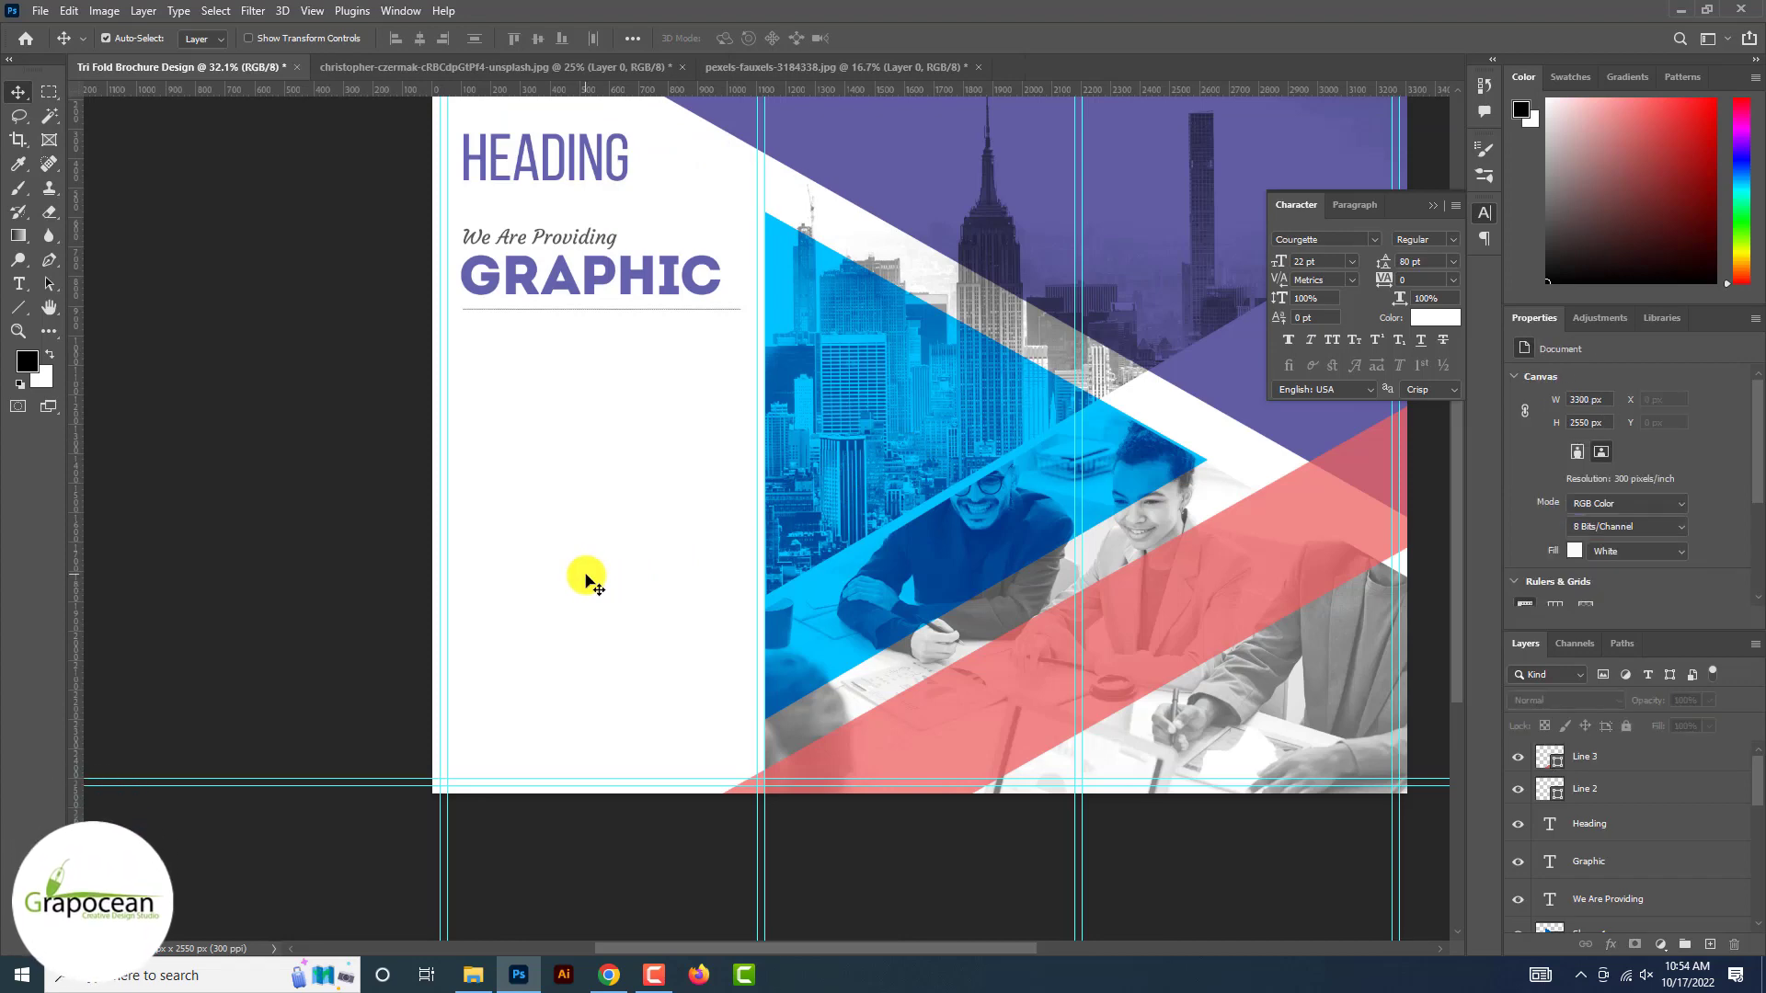
pyautogui.scroll(2, 703, 558)
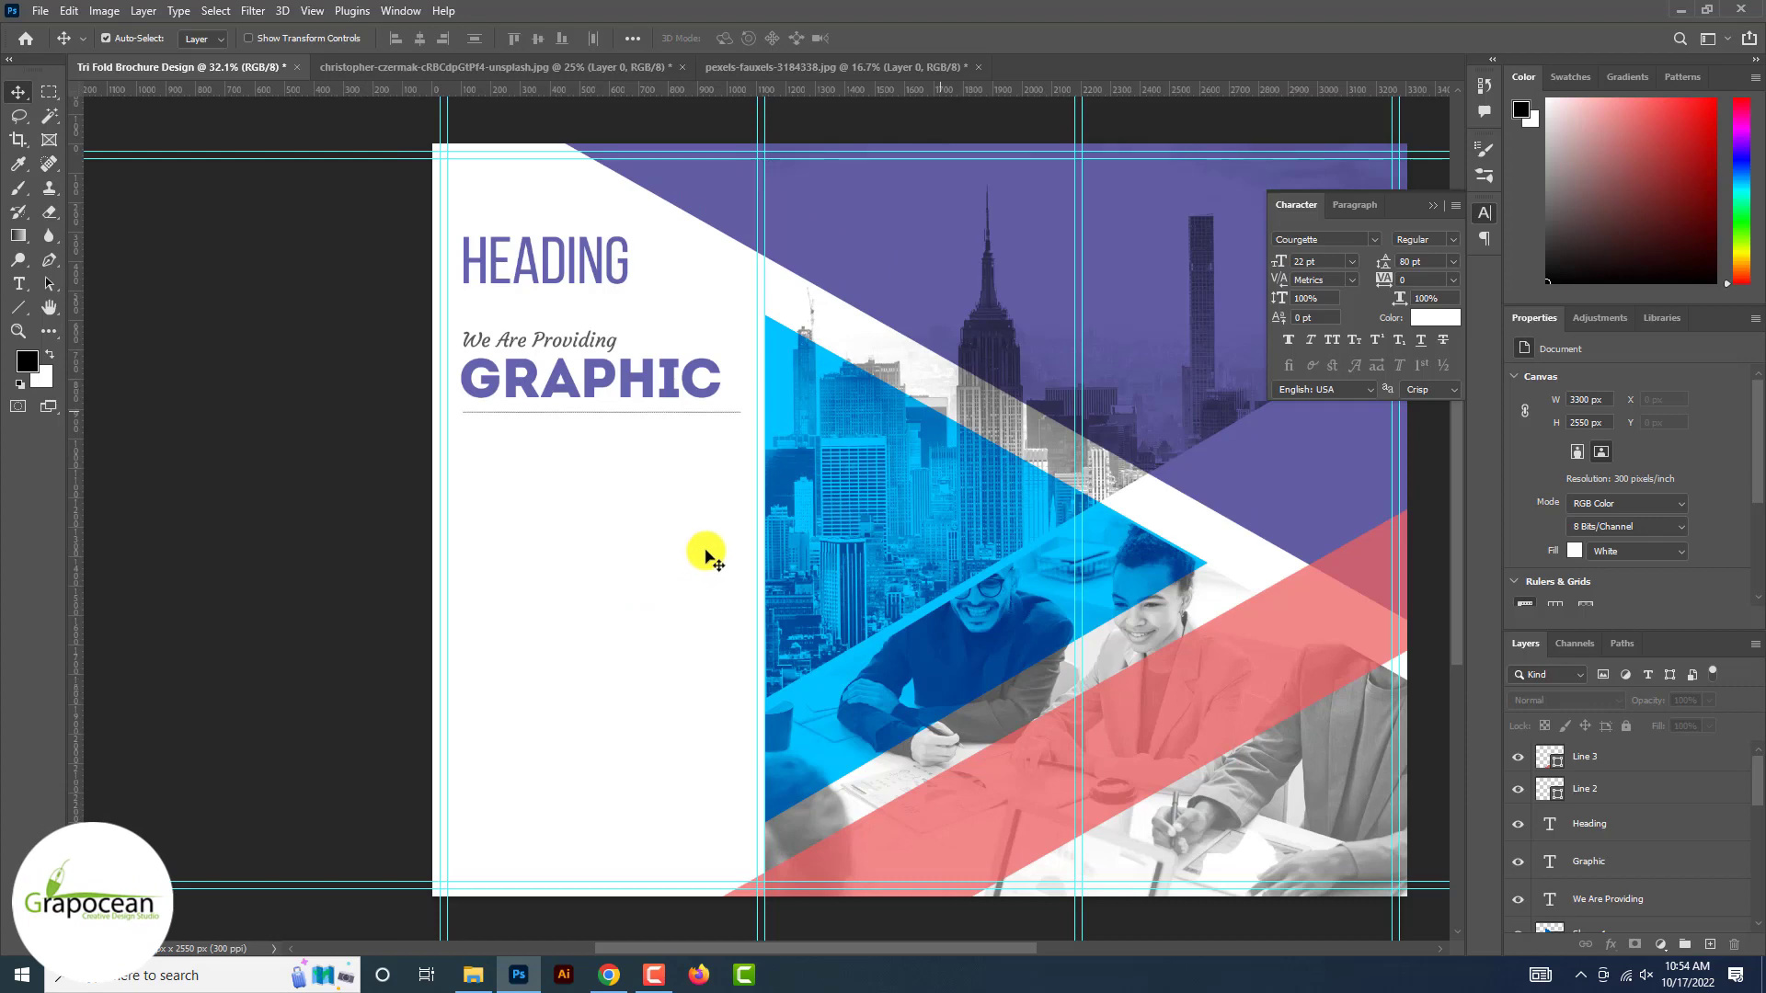
pyautogui.moveTo(824, 364); pyautogui.dragTo(534, 469)
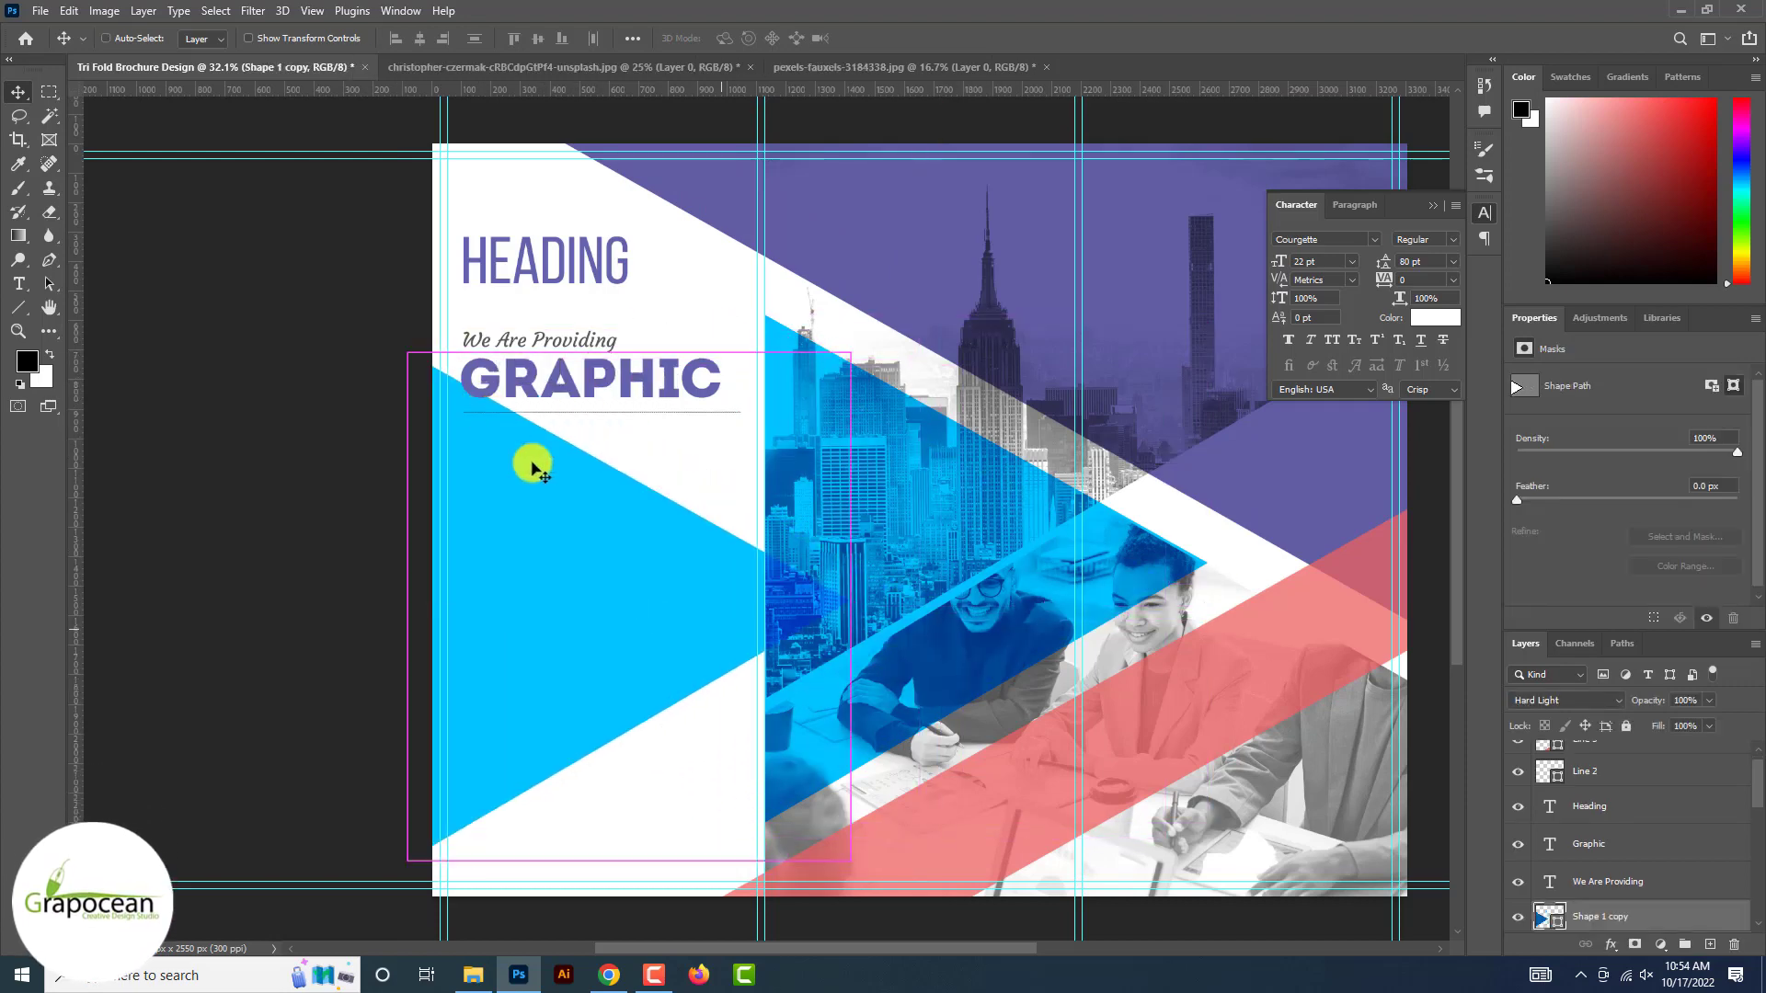
pyautogui.hotkey('ctrl', 't')
pyautogui.moveTo(875, 877); pyautogui.dragTo(846, 574)
pyautogui.moveTo(770, 627); pyautogui.dragTo(691, 536)
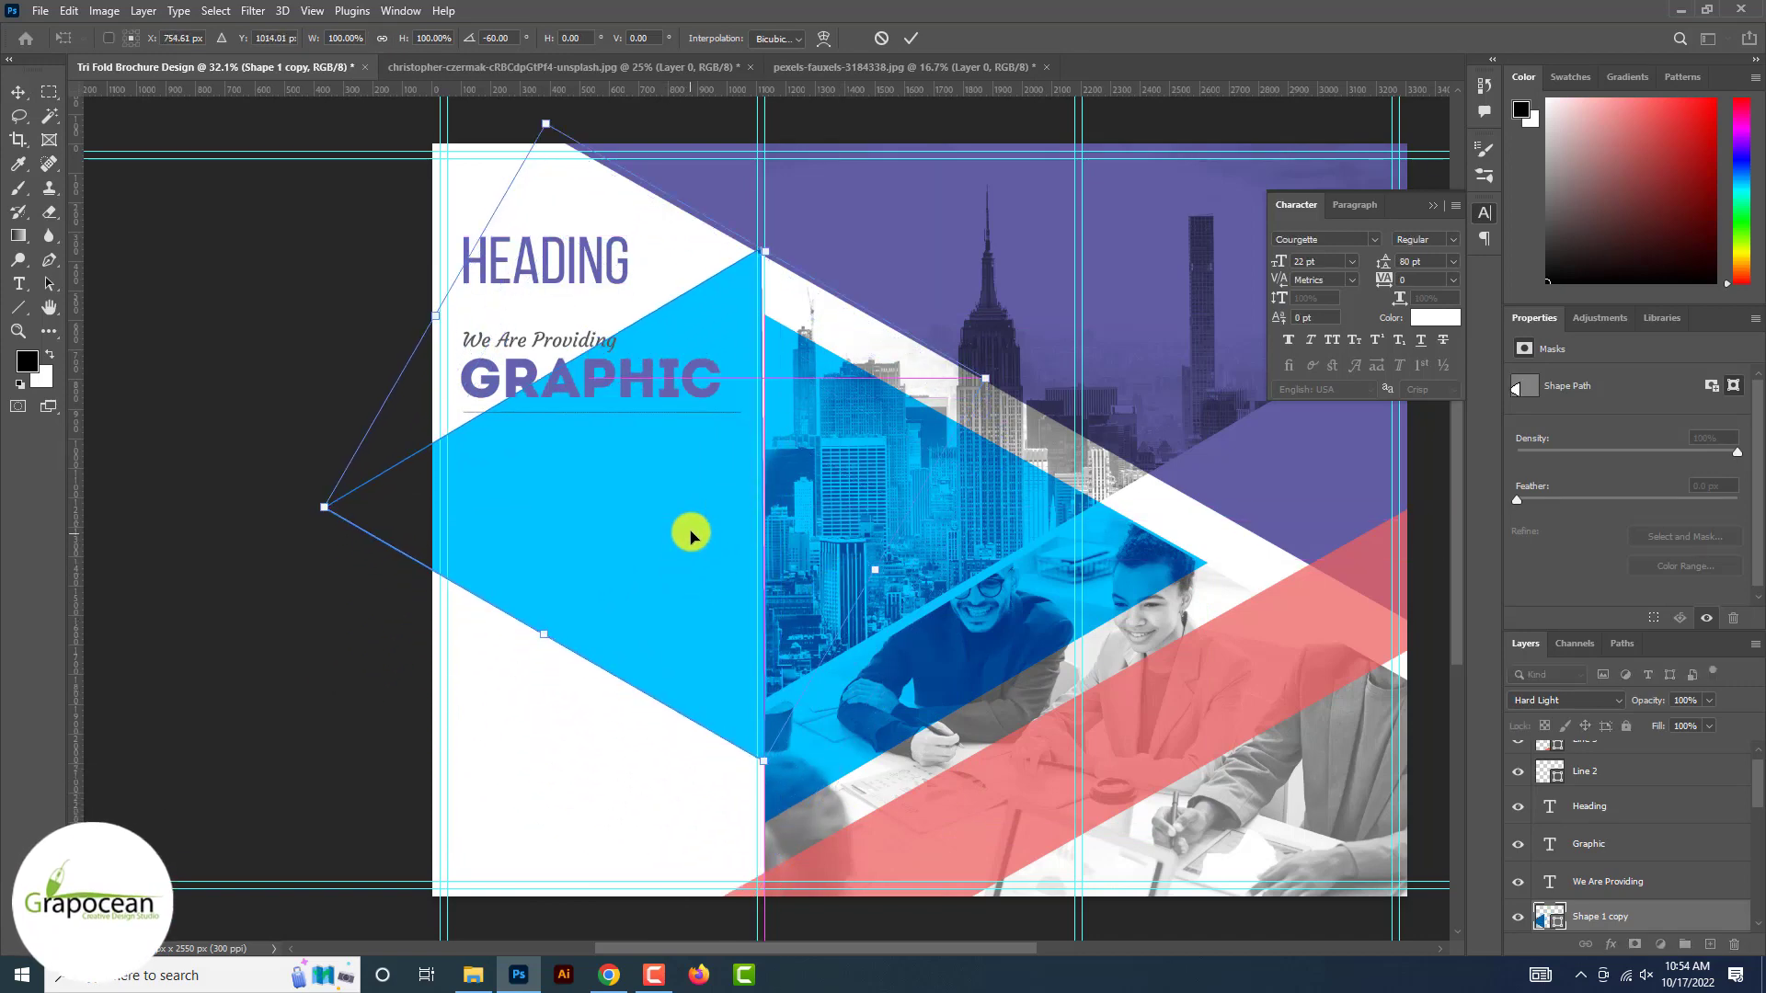
# - Move the rotated blue triangle copy up, scale it to 179.11% so it covers the panel's upper part, and apply the transform
pyautogui.moveTo(629, 623); pyautogui.dragTo(641, 347)
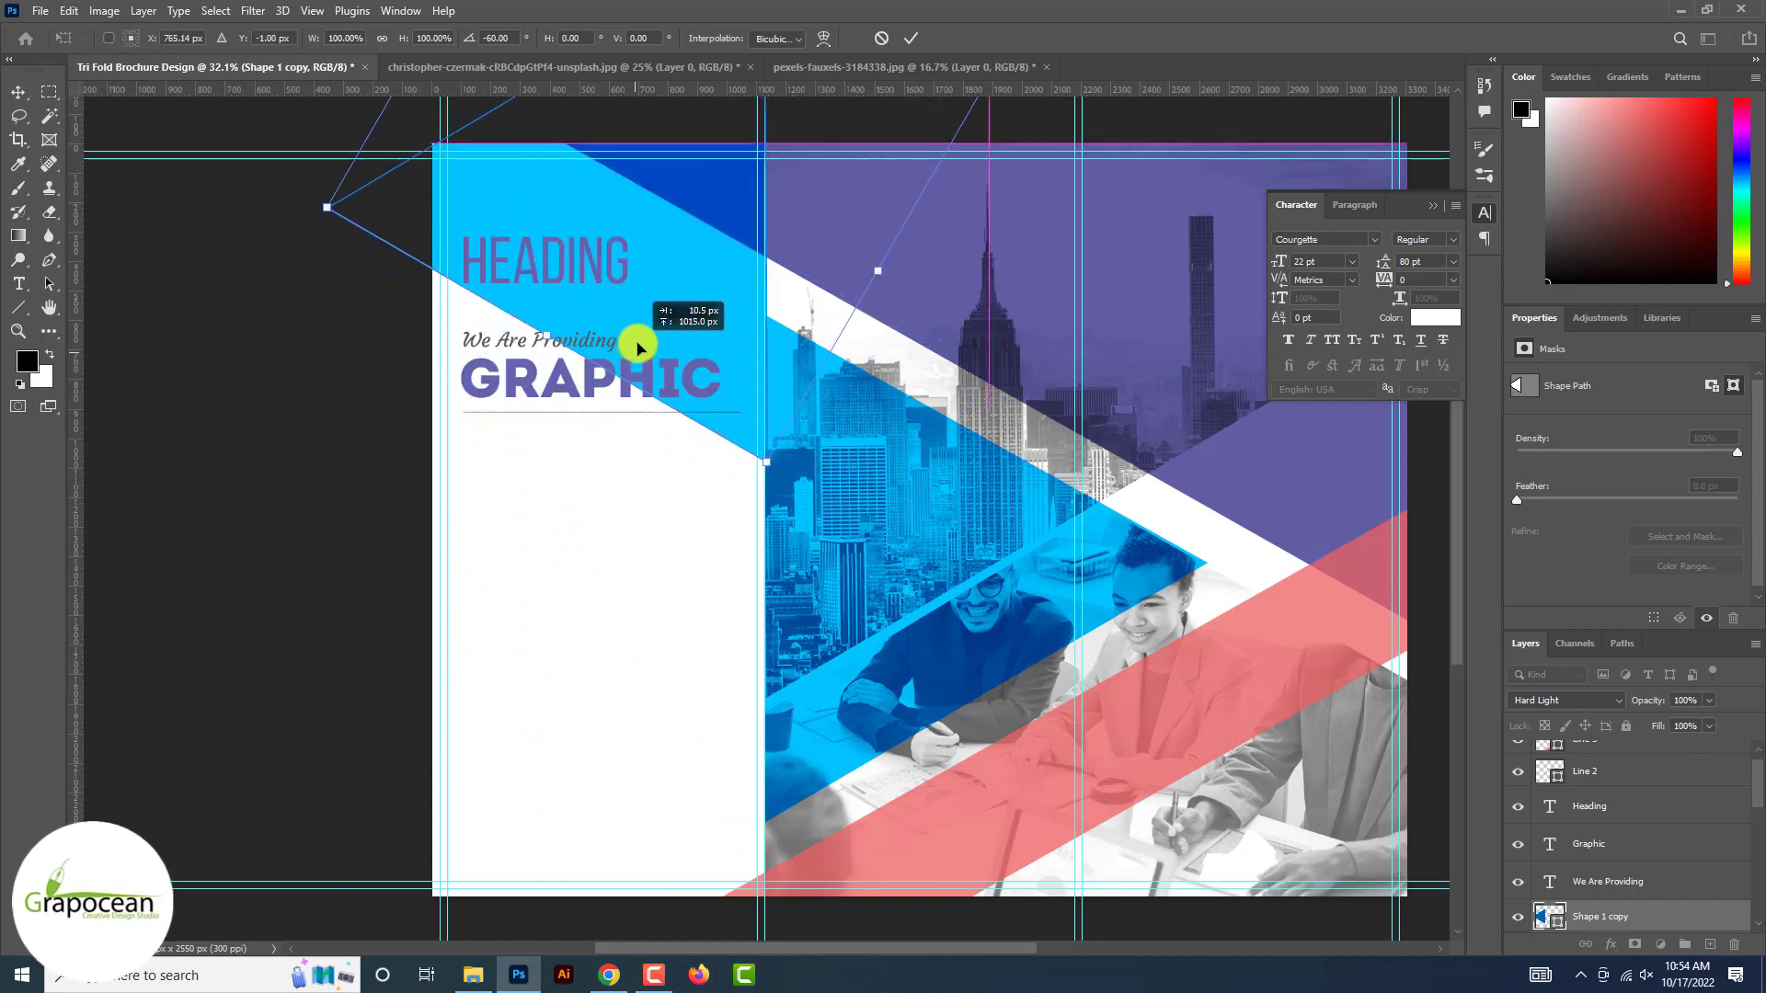
pyautogui.hotkey('ctrl', '-')
pyautogui.moveTo(769, 359); pyautogui.dragTo(631, 462)
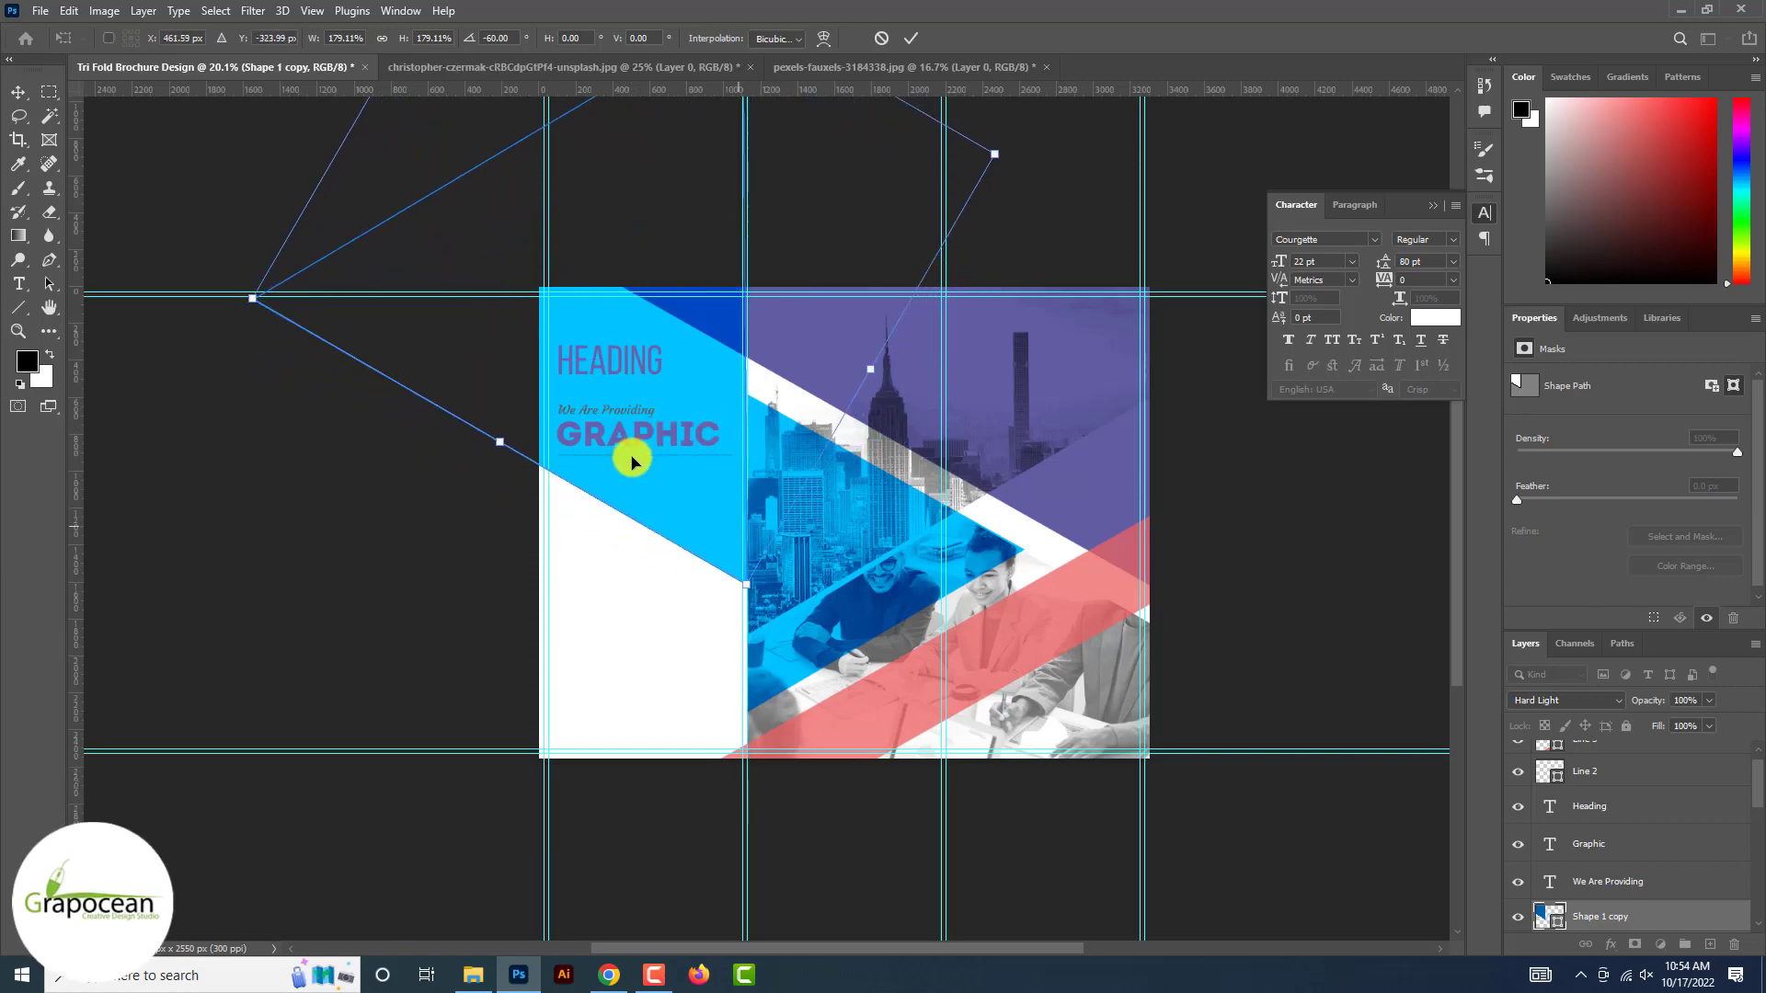
pyautogui.click(911, 38)
pyautogui.click(1315, 574)
# - Shift the enlarged blue shape slightly down behind the heading text
pyautogui.scroll(5, 658, 449)
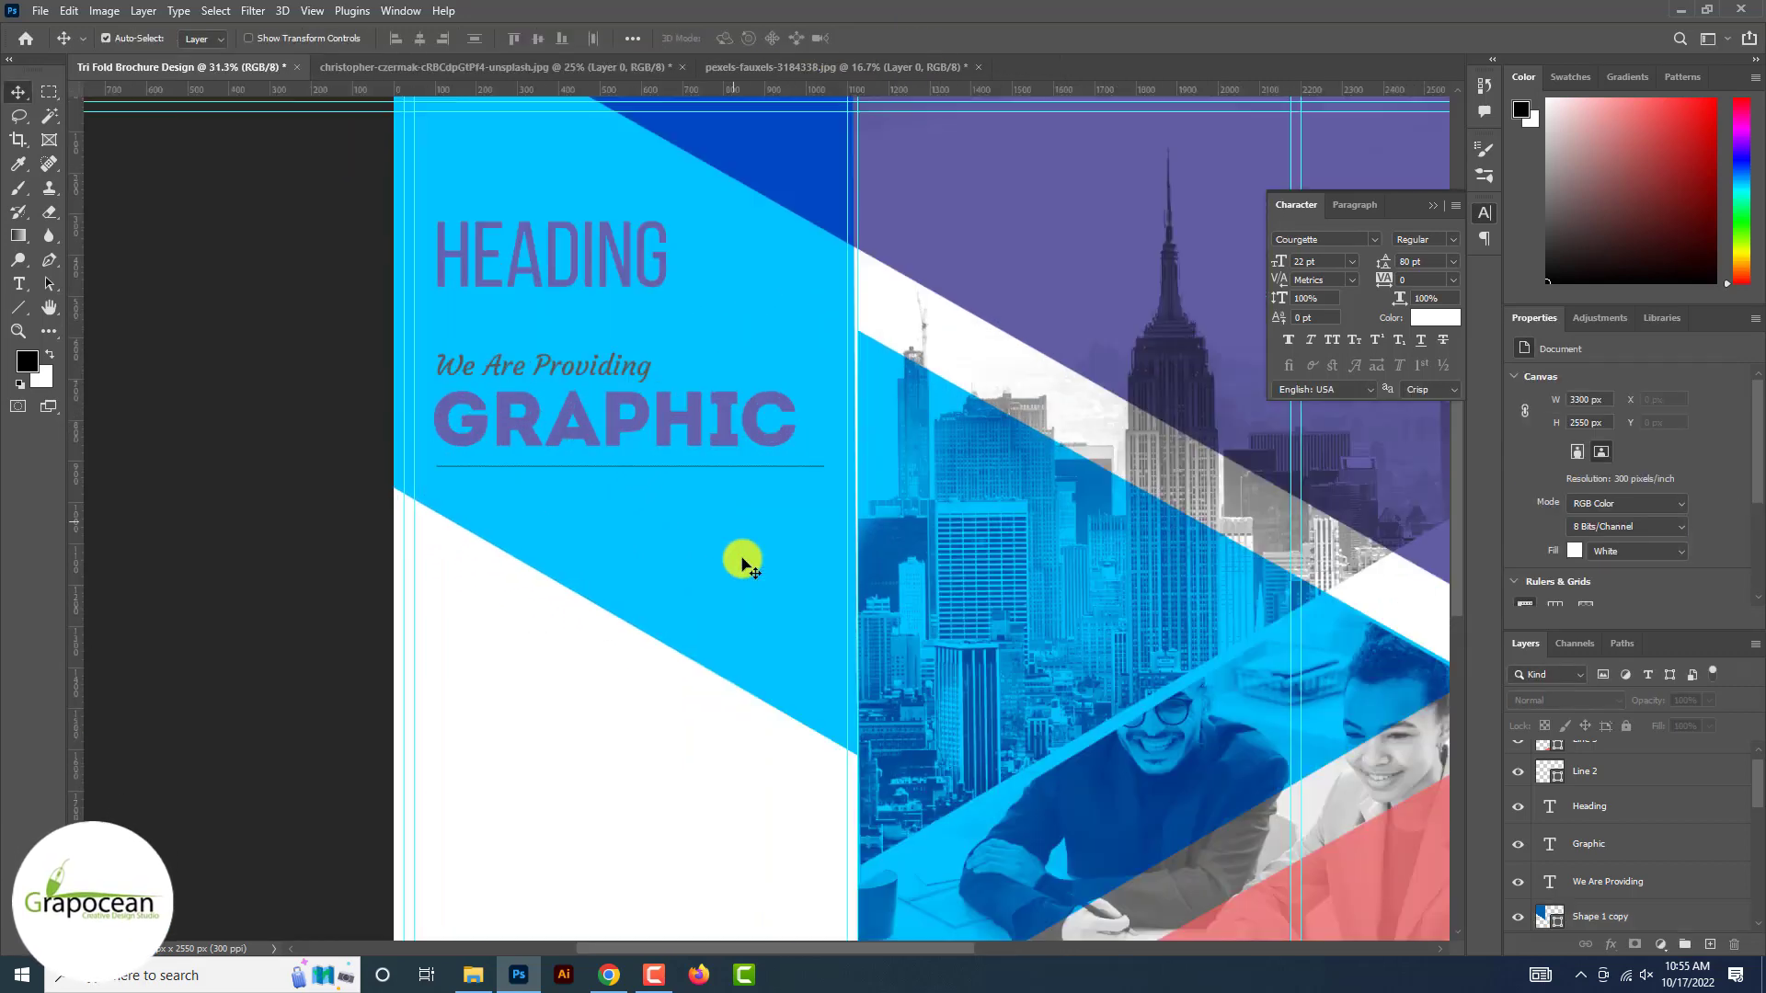
pyautogui.moveTo(742, 560); pyautogui.dragTo(743, 571)
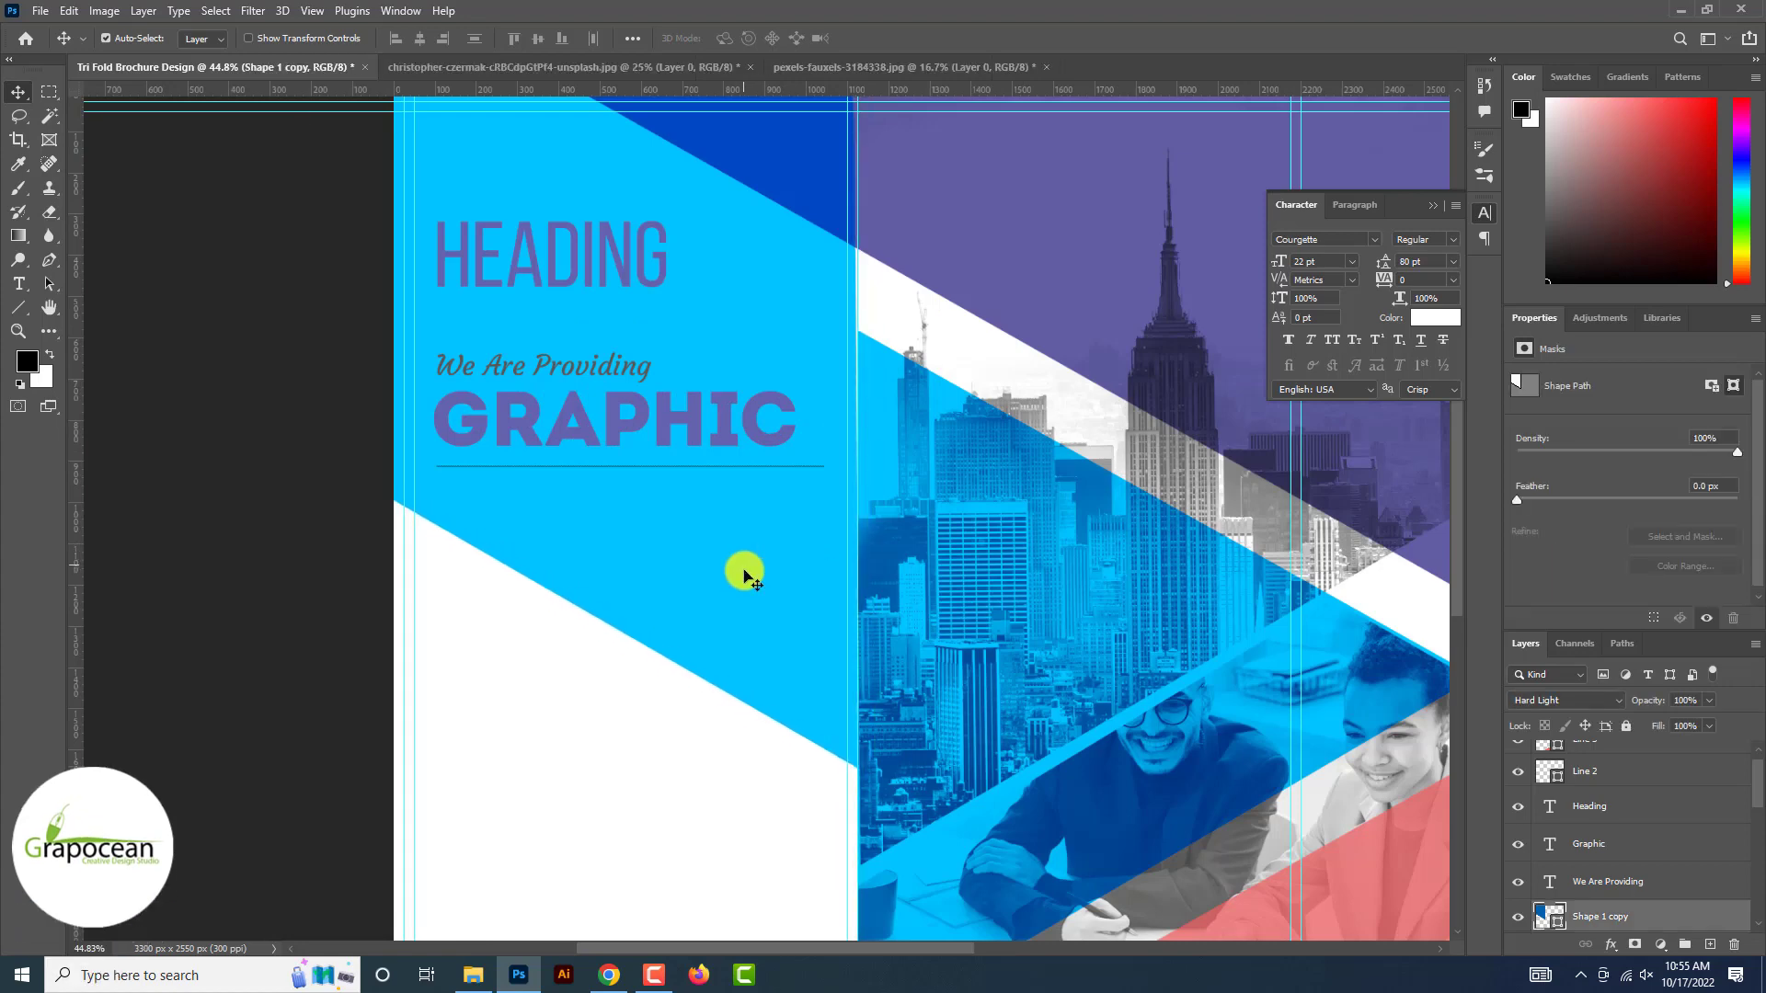
pyautogui.scroll(-4, 743, 571)
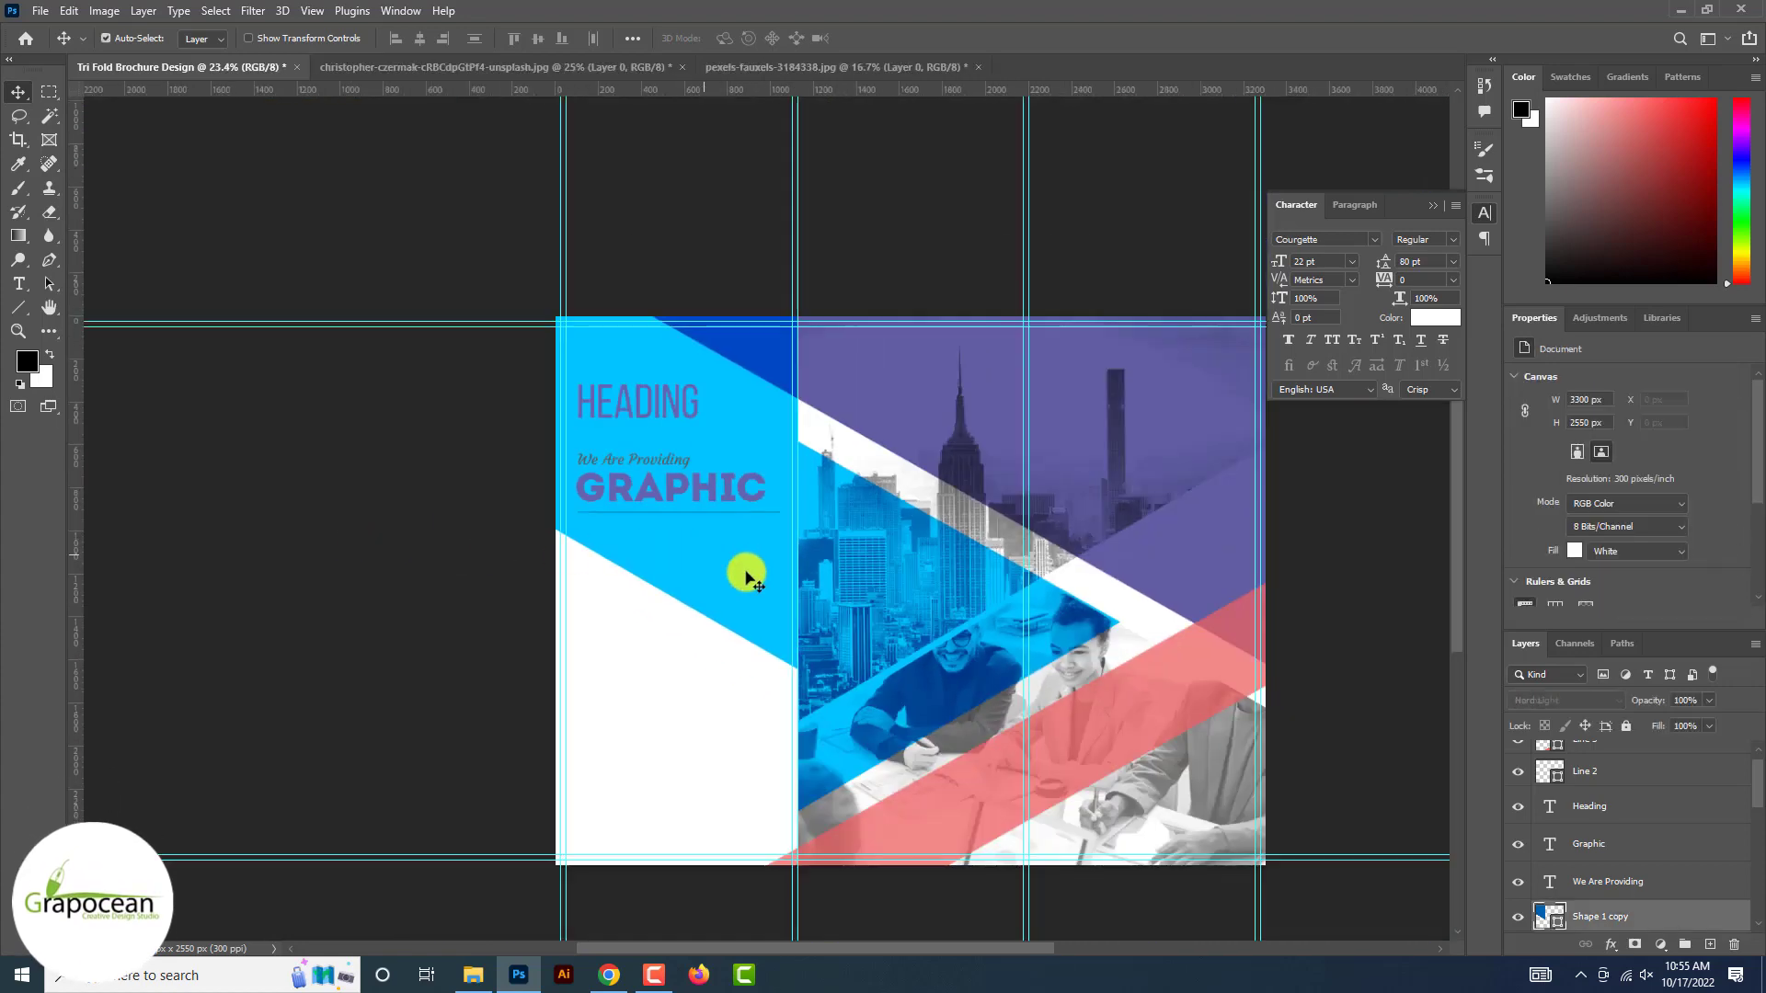
# - Change the fill of the enlarged blue shape on the heading panel to the recently used red
pyautogui.scroll(-5, 1592, 875)
pyautogui.scroll(1, 1592, 887)
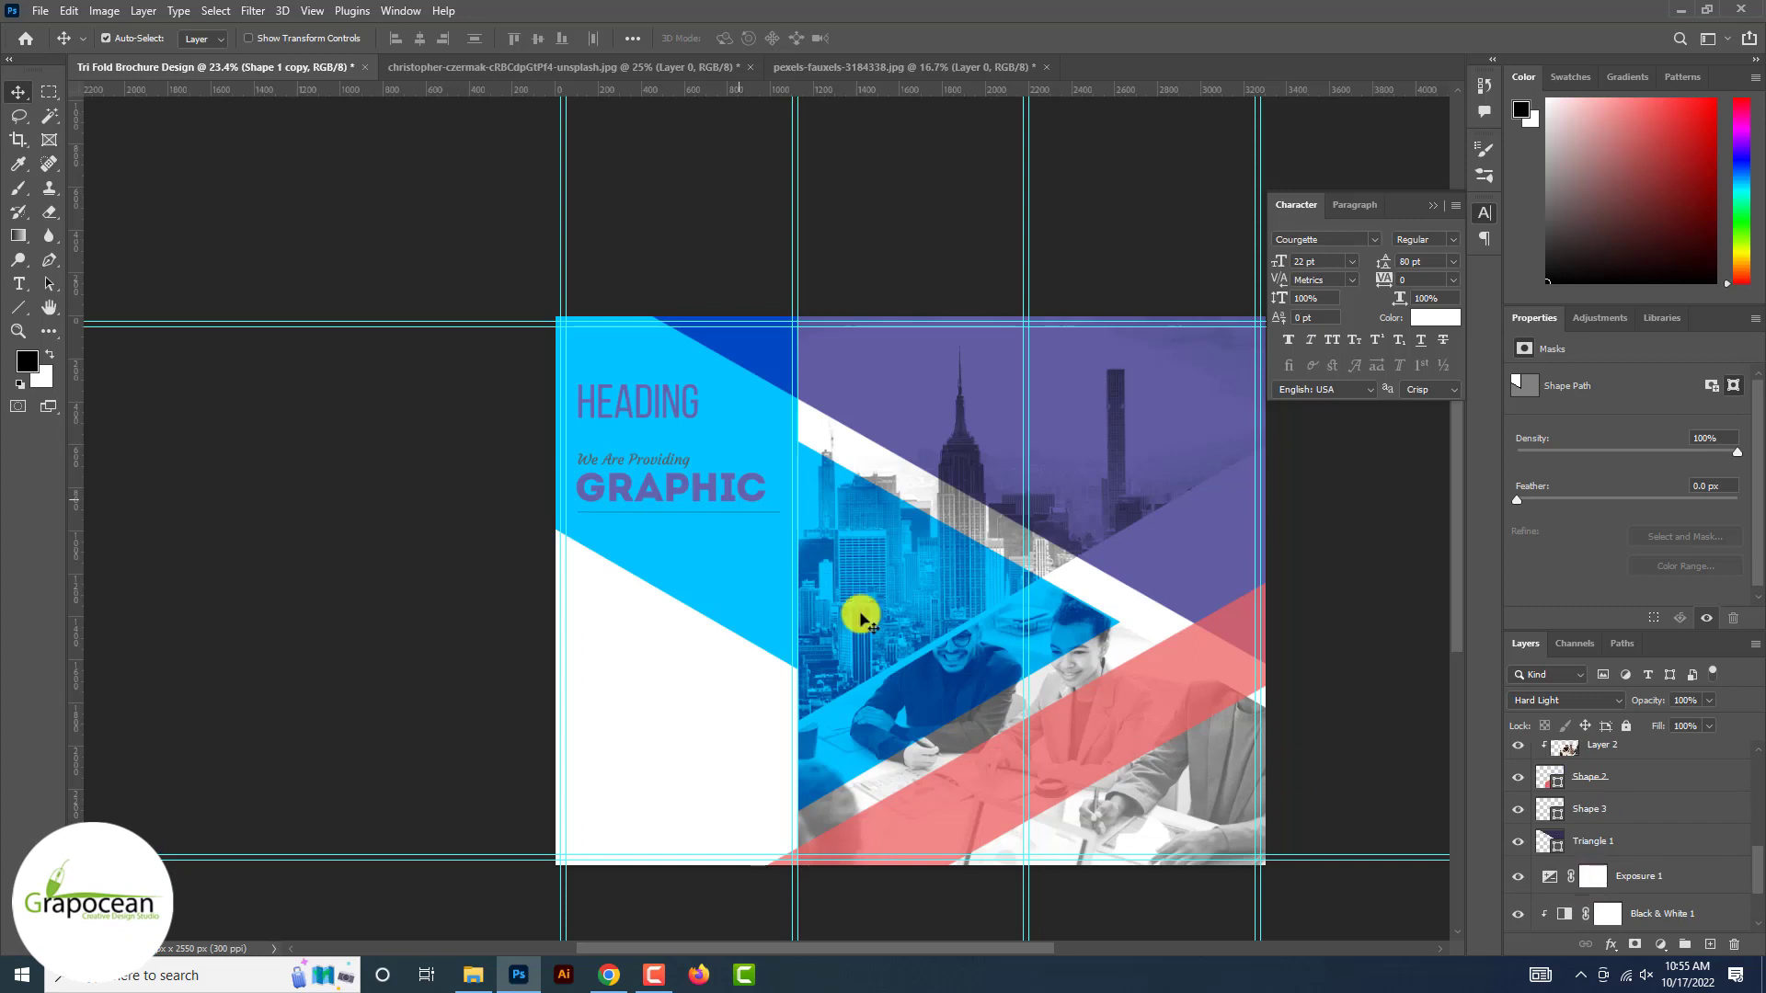
pyautogui.click(18, 309)
pyautogui.click(209, 40)
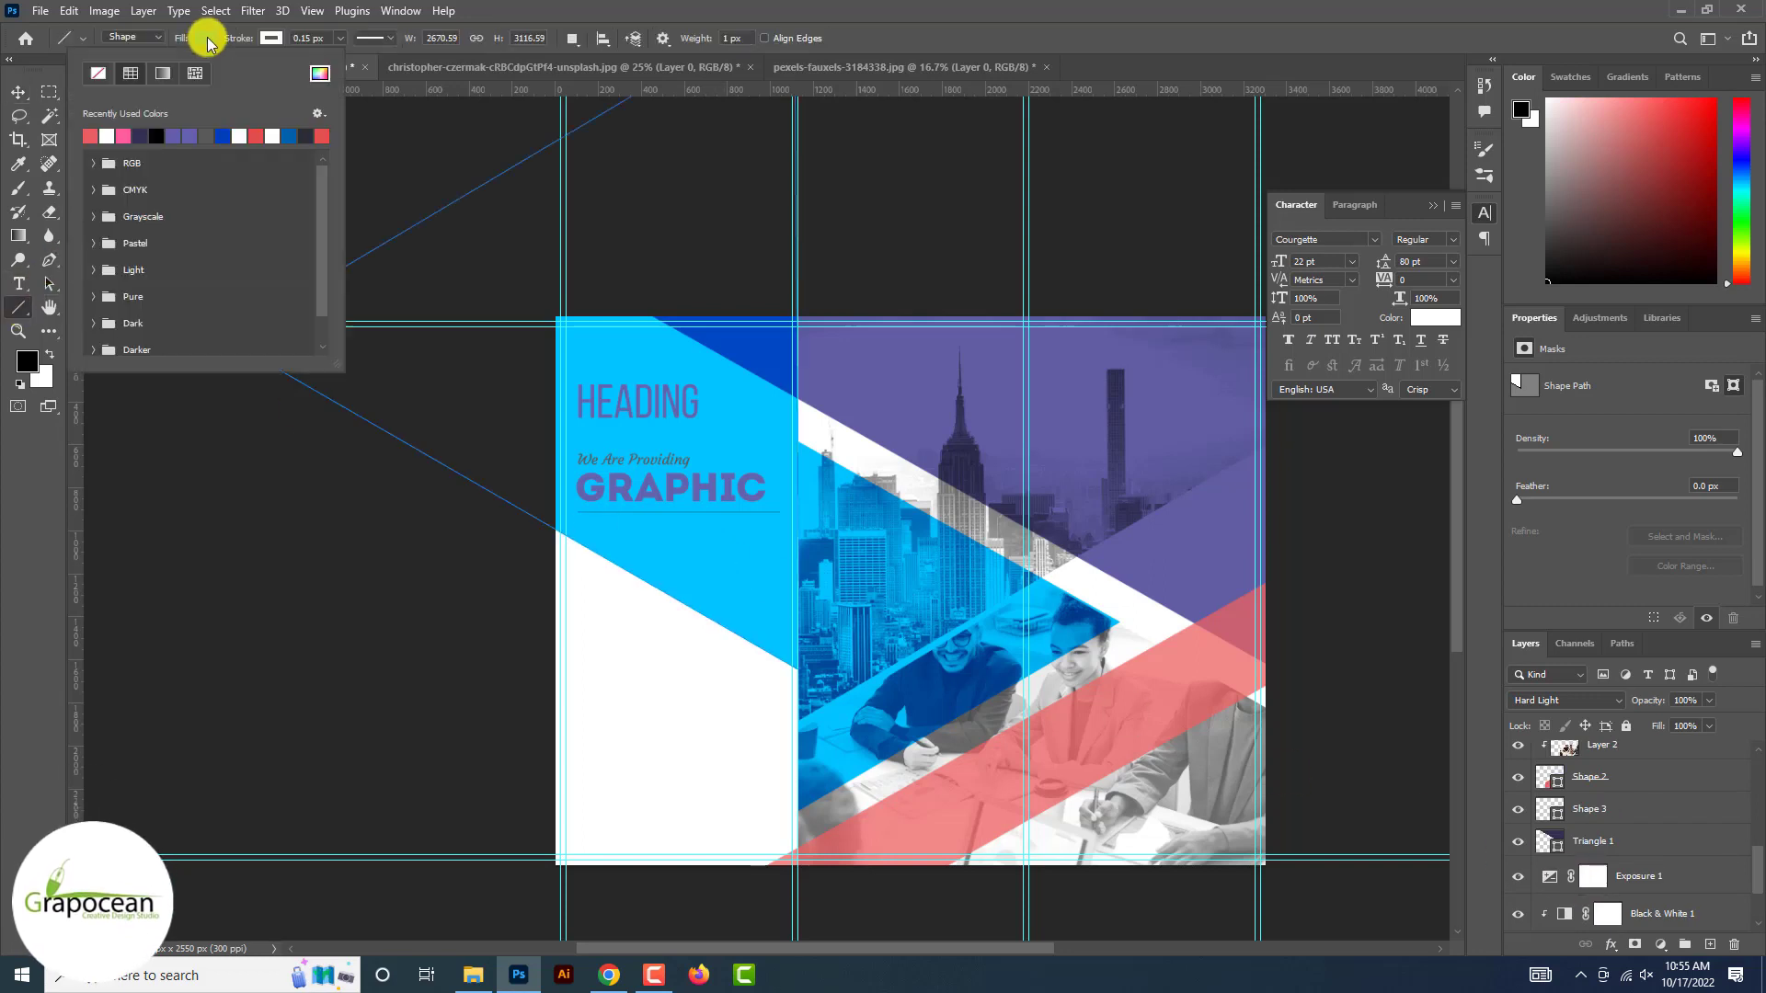
pyautogui.click(101, 135)
pyautogui.click(20, 95)
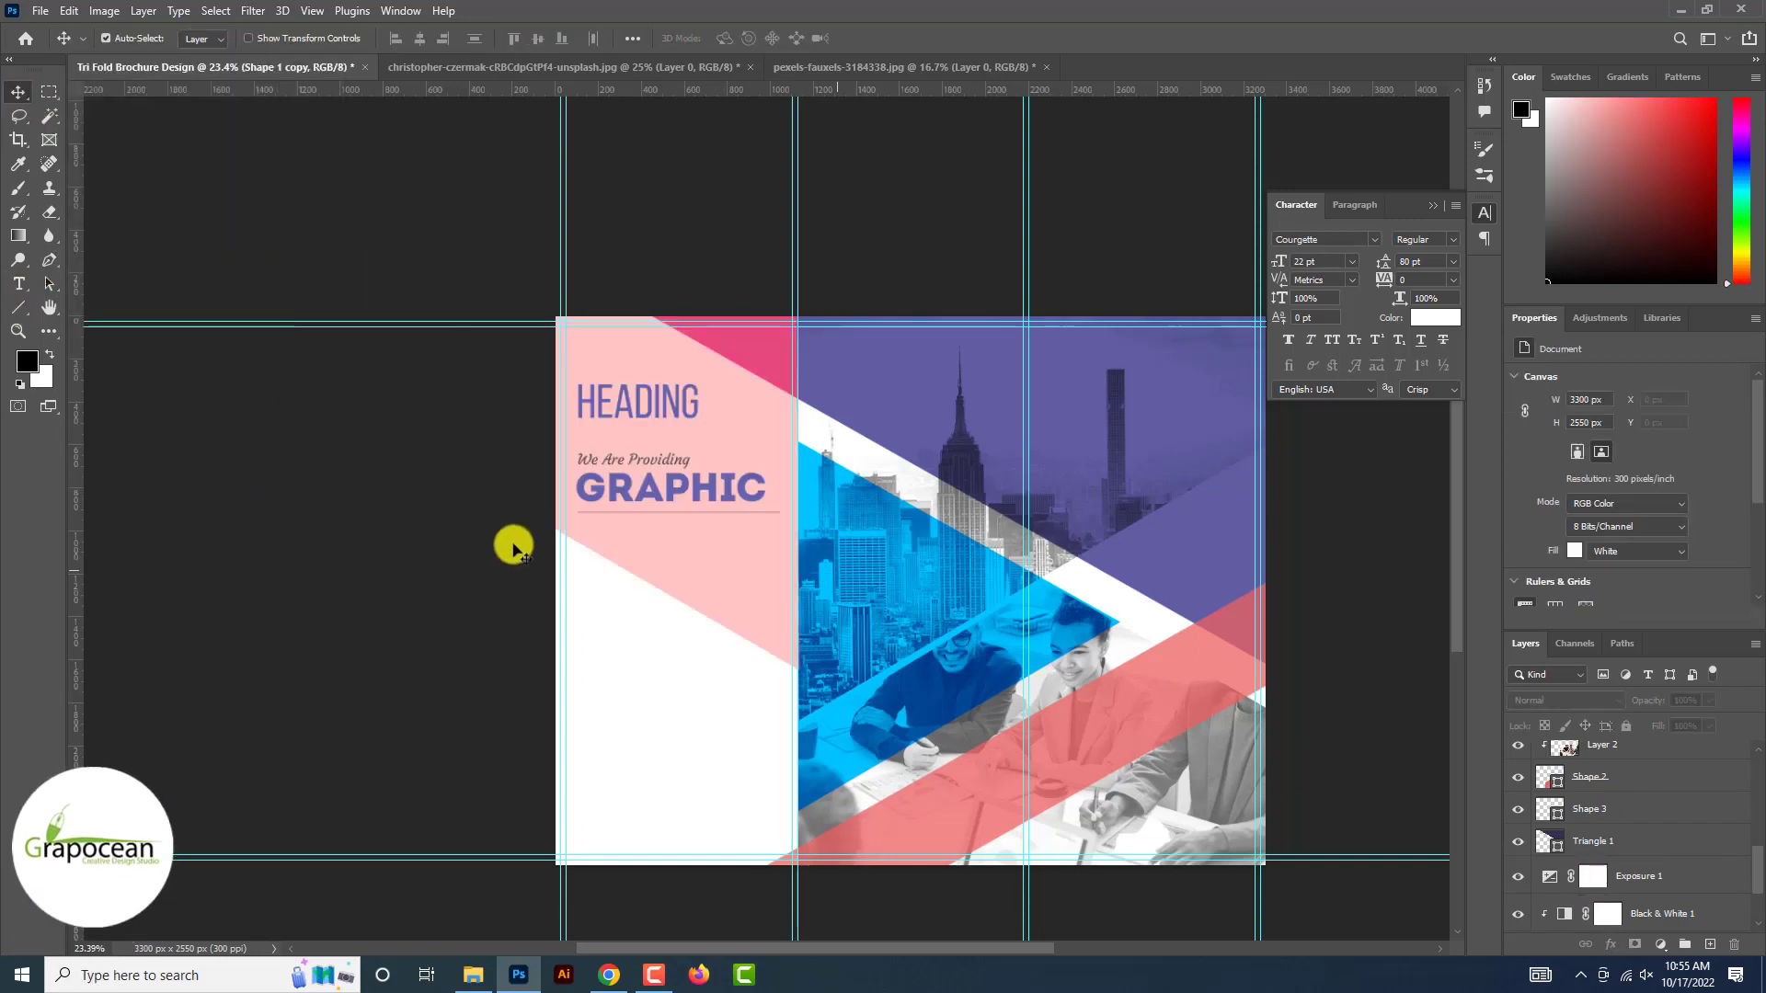
# - Set the blending mode of the shape behind the heading text to Normal
pyautogui.click(726, 591)
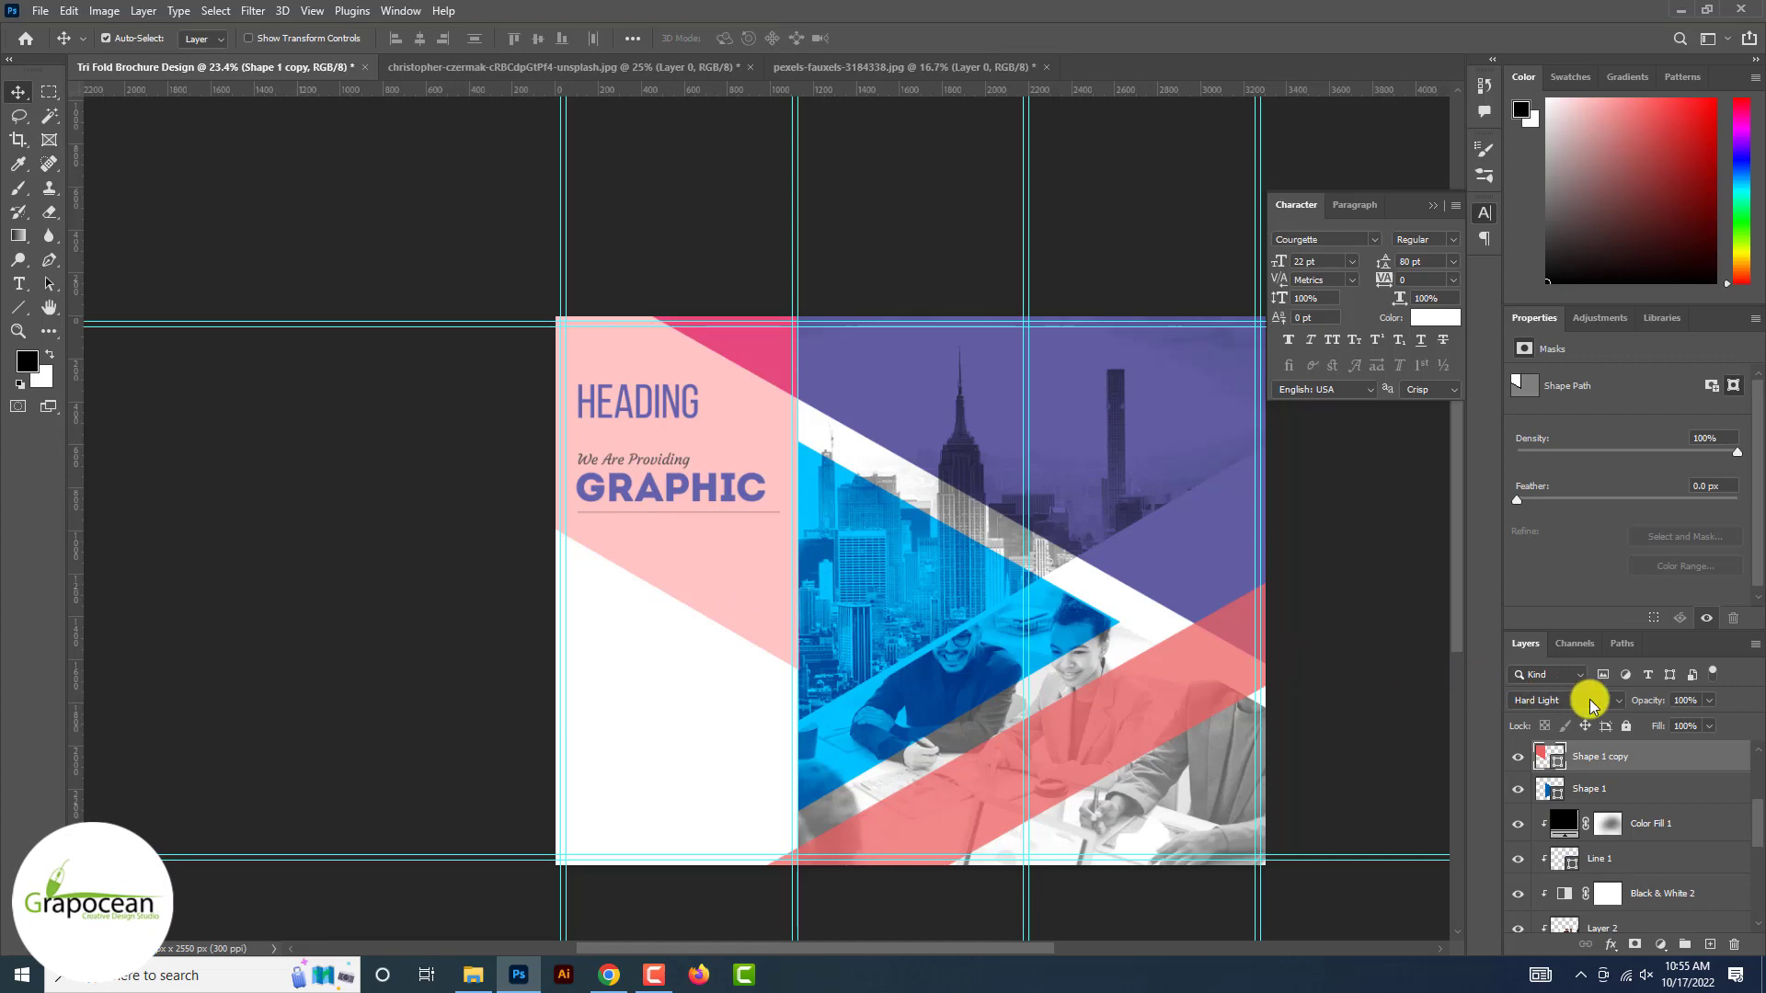
pyautogui.click(1594, 704)
pyautogui.click(1537, 504)
pyautogui.click(232, 556)
# - Move the red shape down into the lower part of the white panel, with its vertical edge on the fold
pyautogui.hotkey('ctrl', '-')
pyautogui.hotkey('ctrl', '-')
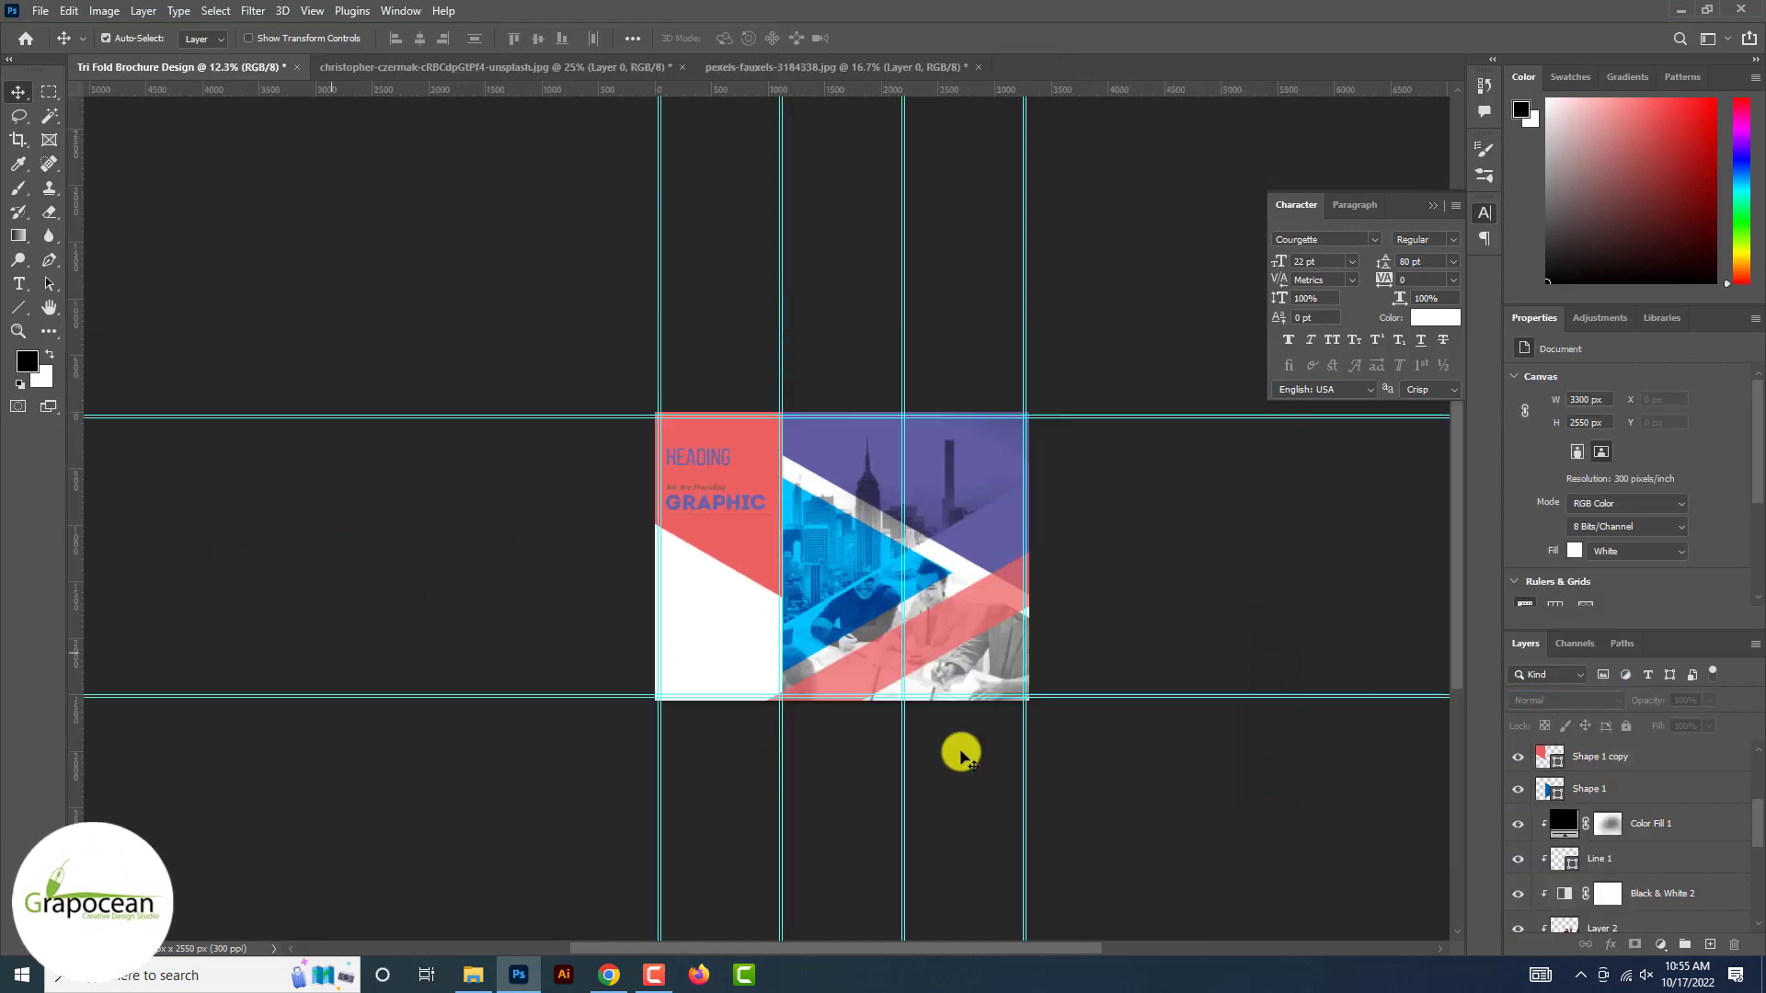
pyautogui.scroll(5, 753, 588)
pyautogui.moveTo(694, 516); pyautogui.dragTo(695, 906)
pyautogui.scroll(2, 728, 731)
pyautogui.moveTo(721, 542); pyautogui.dragTo(725, 859)
pyautogui.scroll(-3, 725, 859)
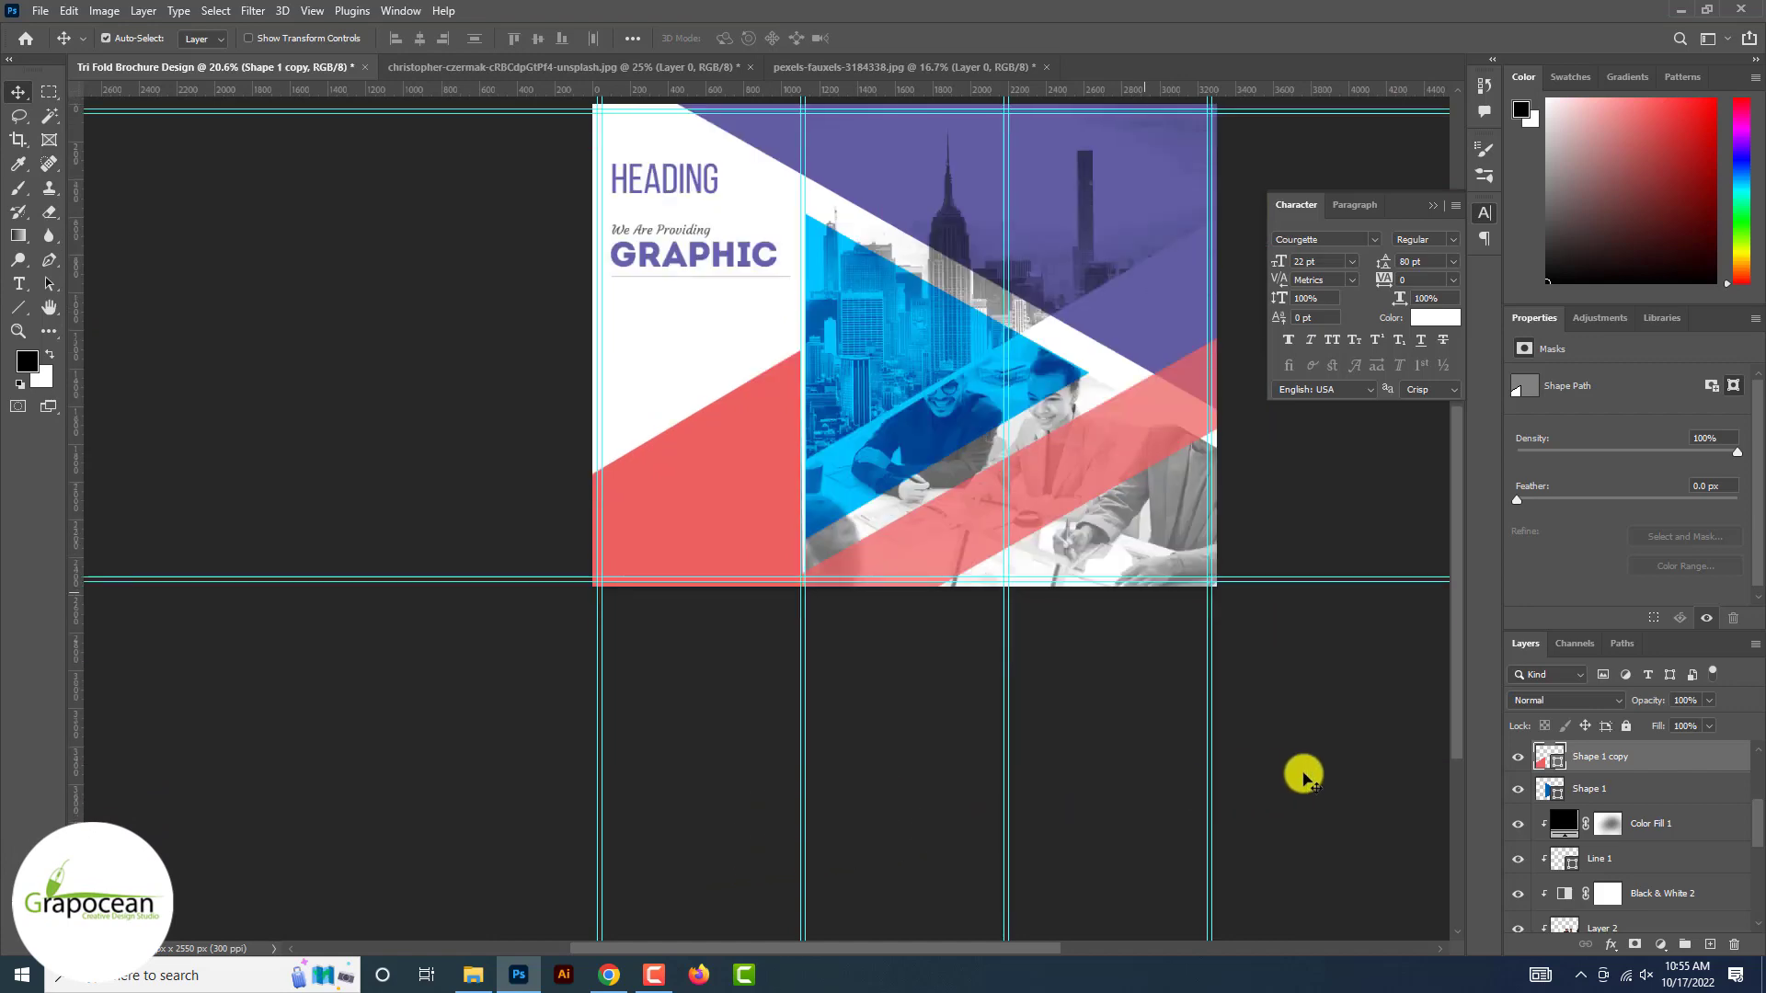
pyautogui.scroll(-2, 938, 583)
pyautogui.scroll(2, 796, 538)
pyautogui.moveTo(792, 533); pyautogui.dragTo(811, 564)
pyautogui.scroll(6, 801, 564)
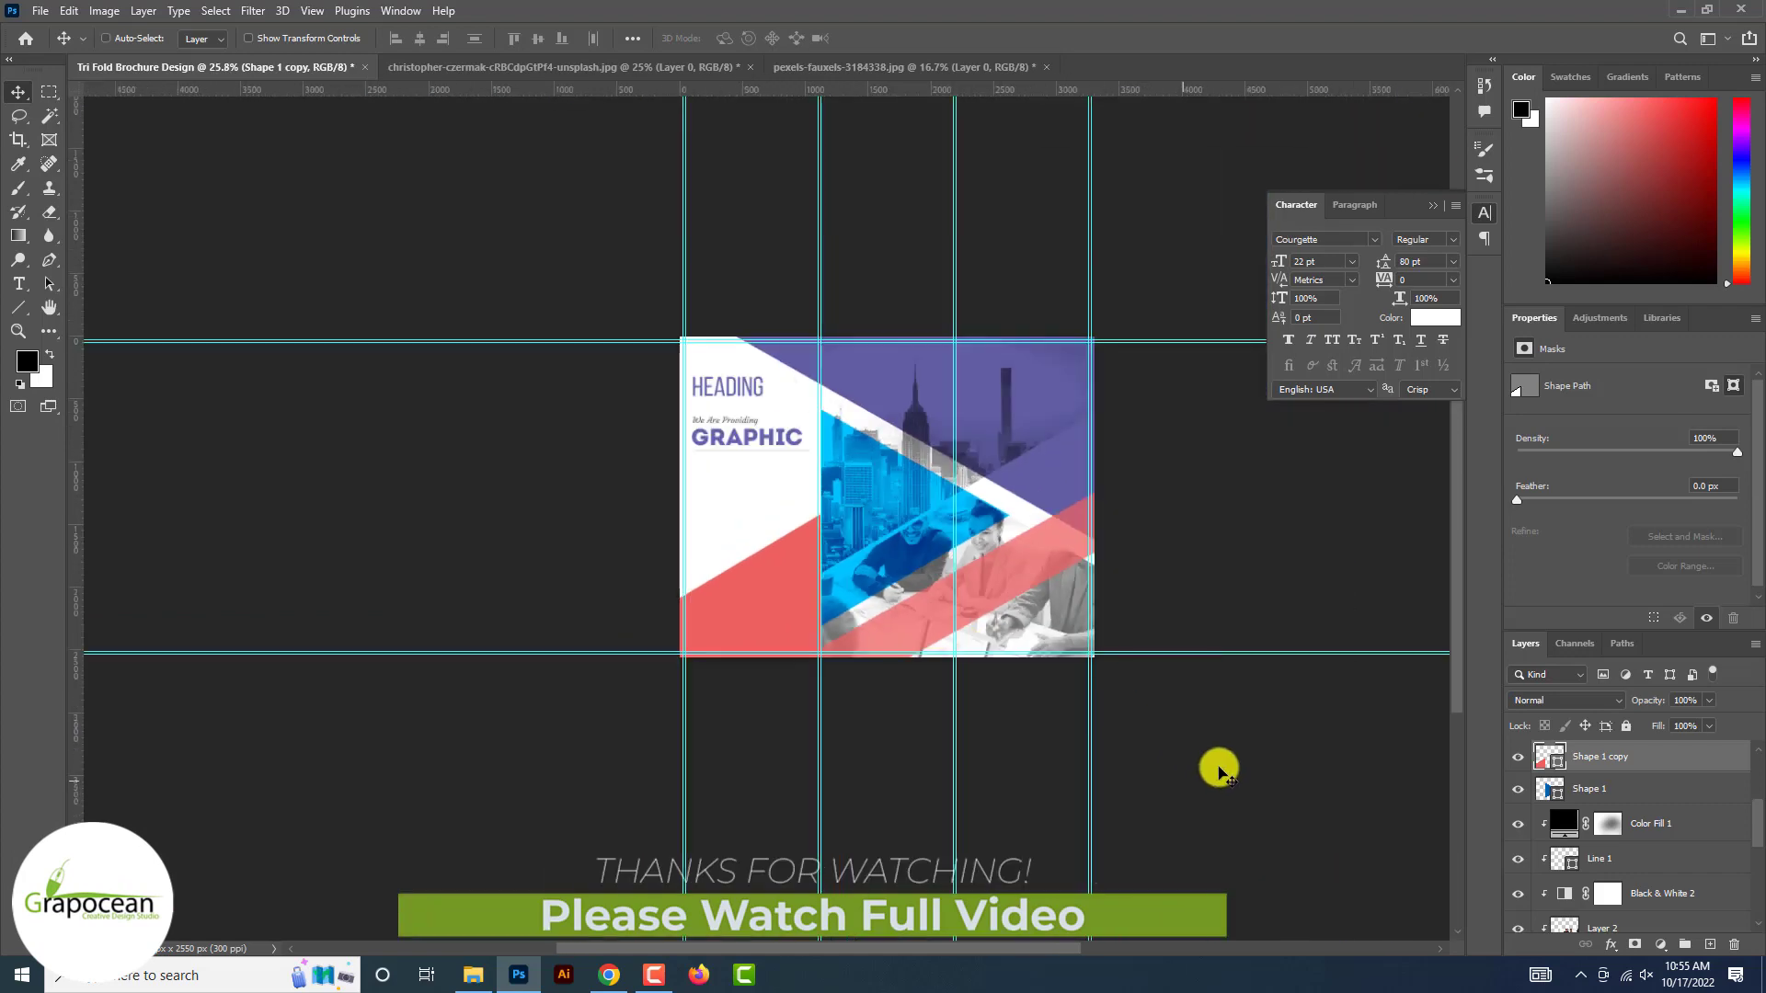
pyautogui.scroll(-2, 1215, 754)
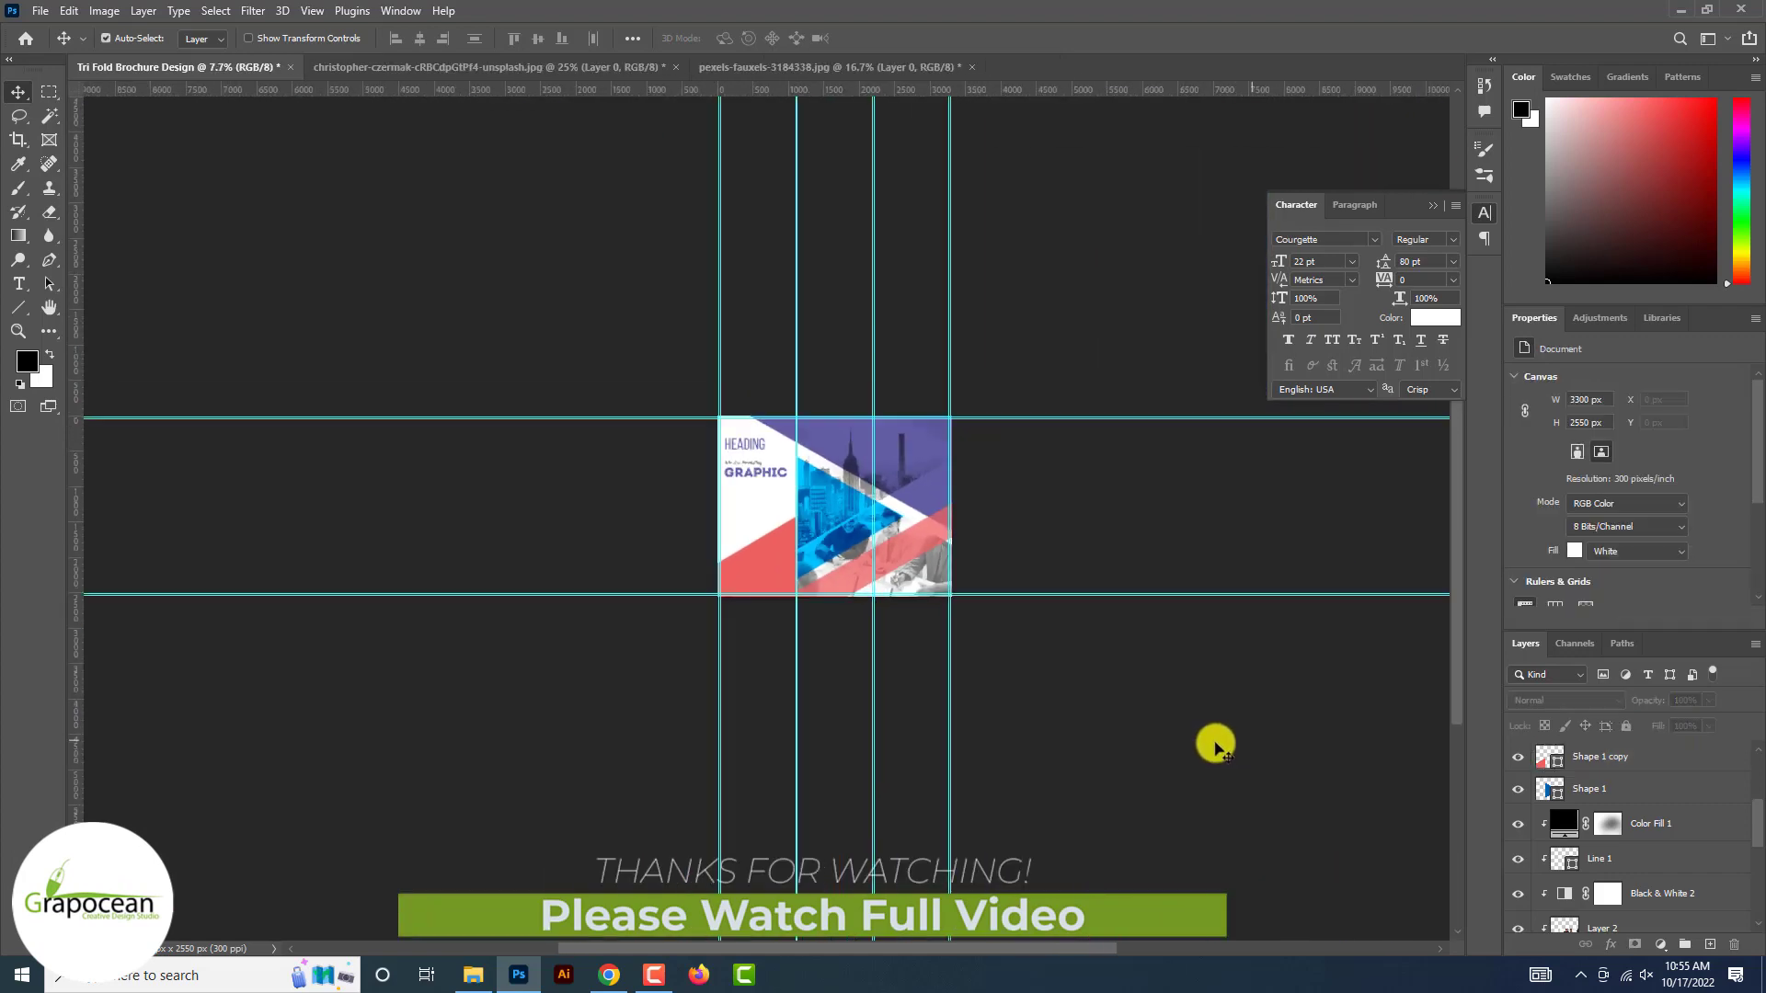
pyautogui.scroll(4, 892, 671)
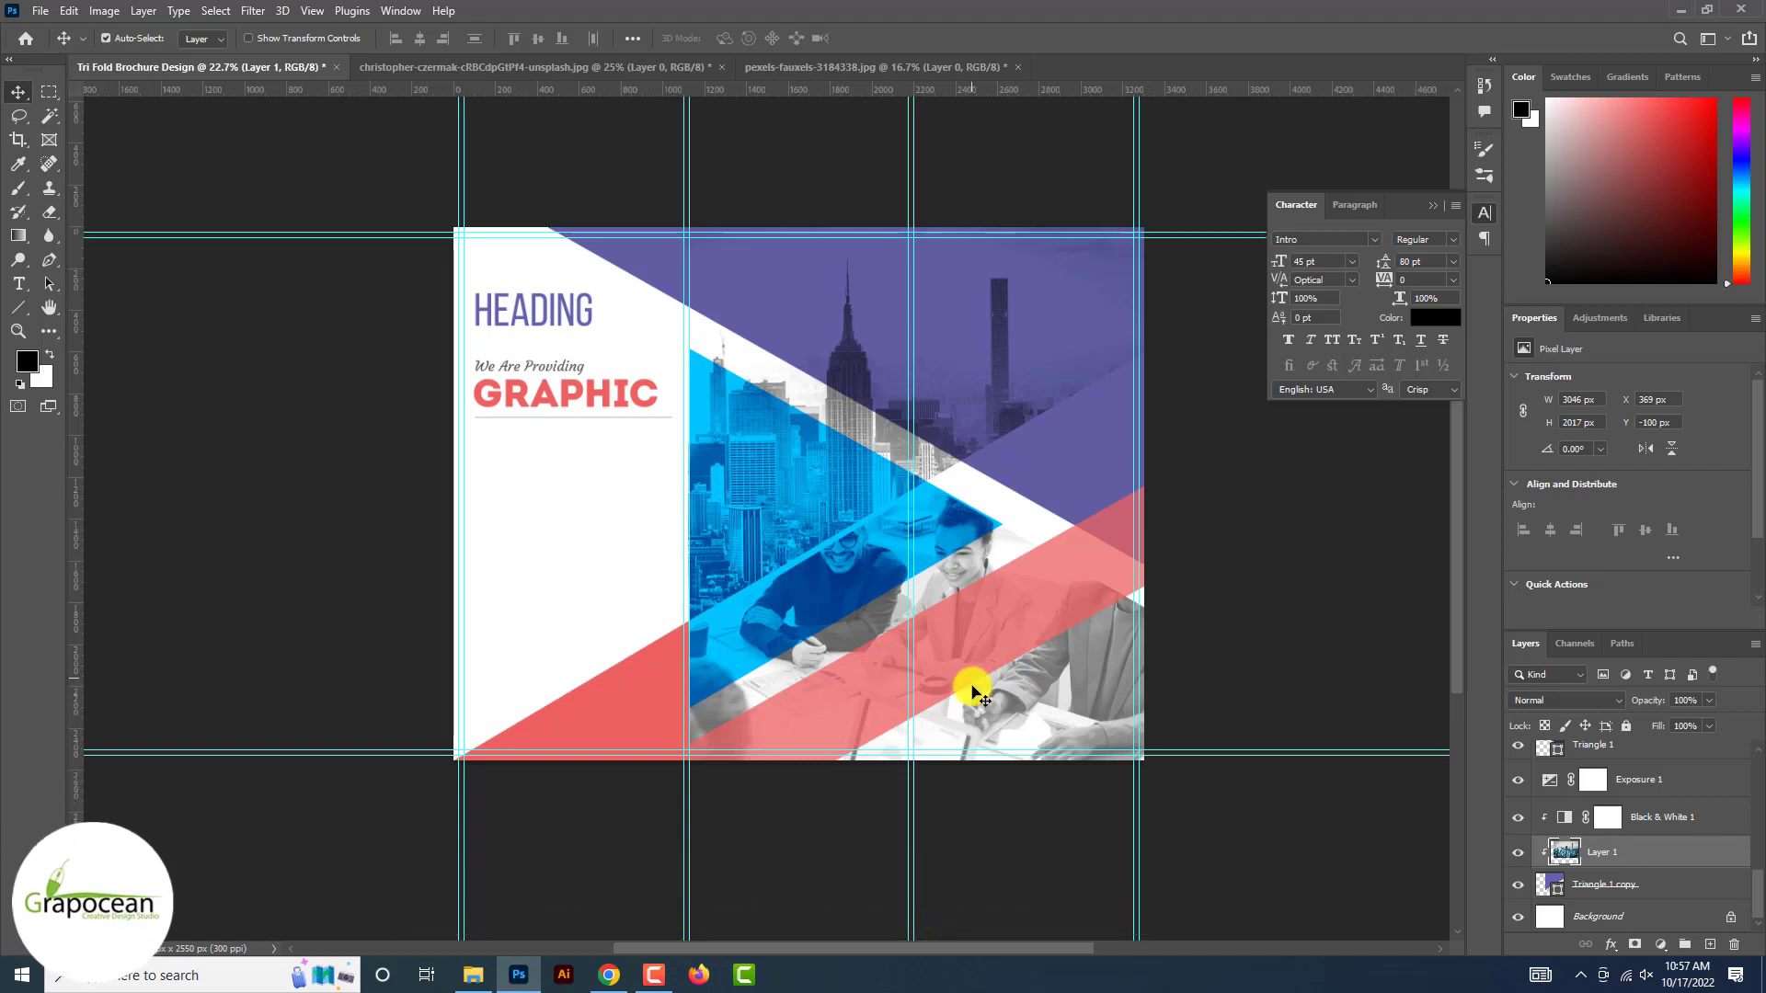
# - Add the text "TAG LINE HERE" just below the thin line under GRAPHIC
pyautogui.scroll(2, 973, 690)
pyautogui.press('t')
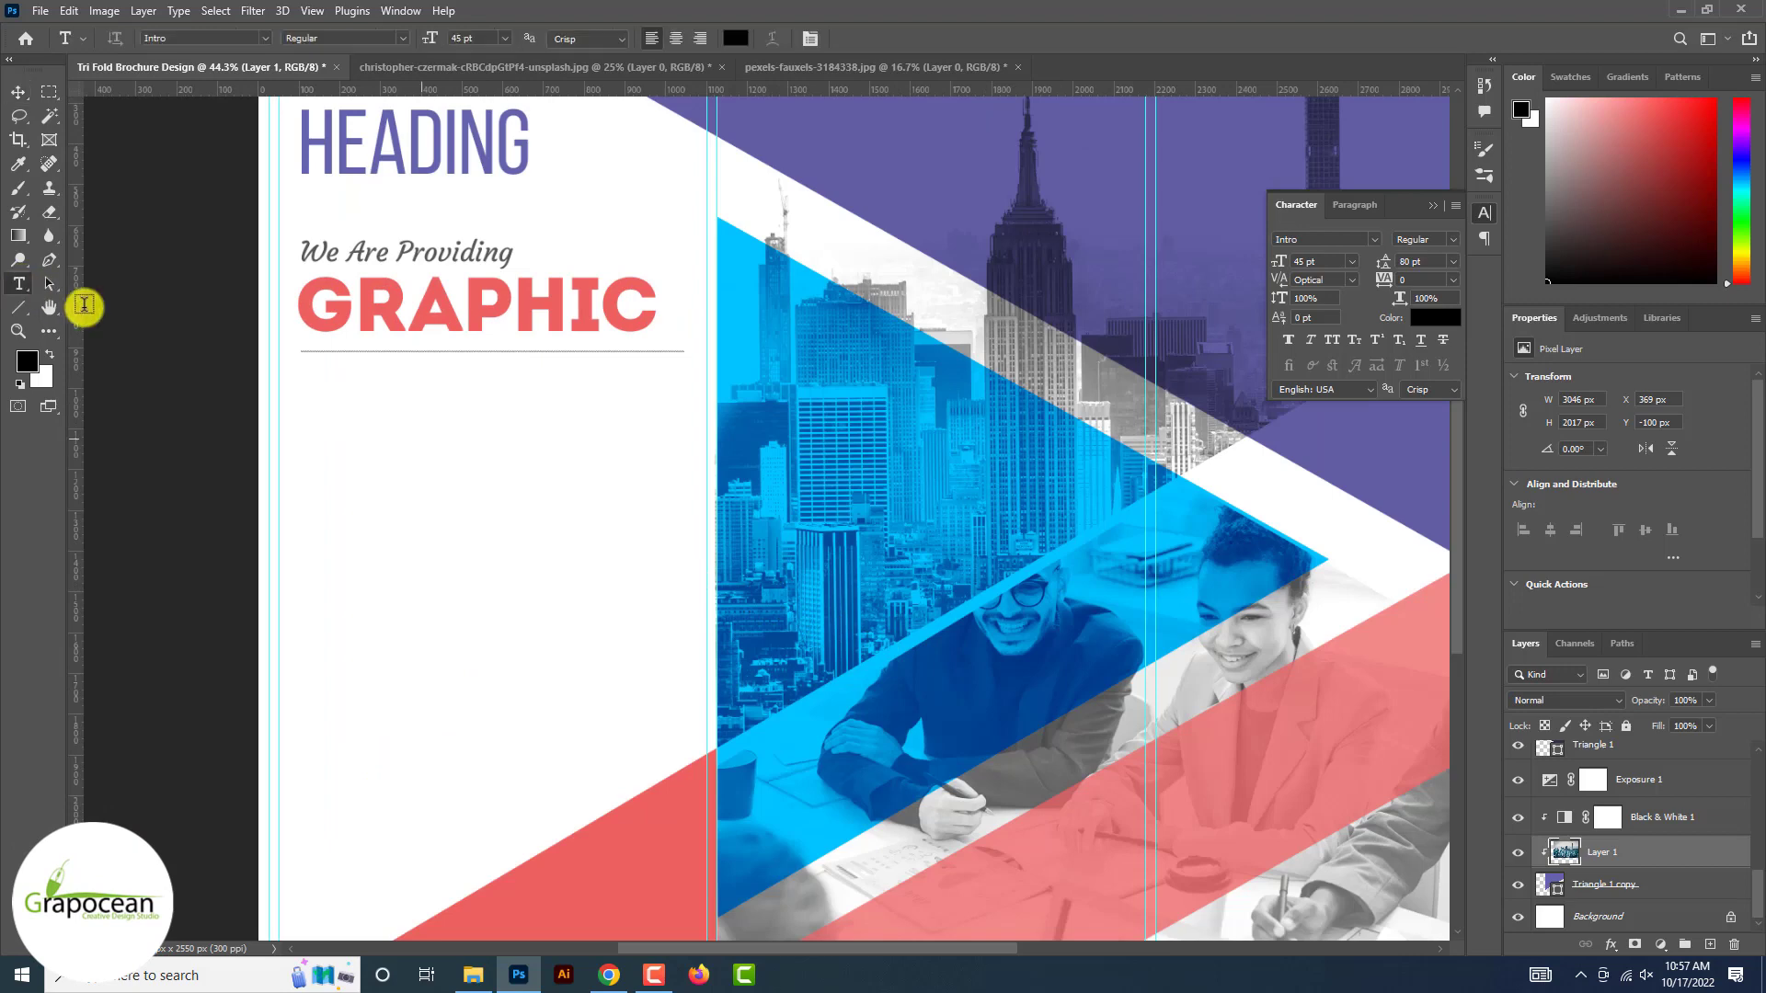
pyautogui.press('BackSpace')
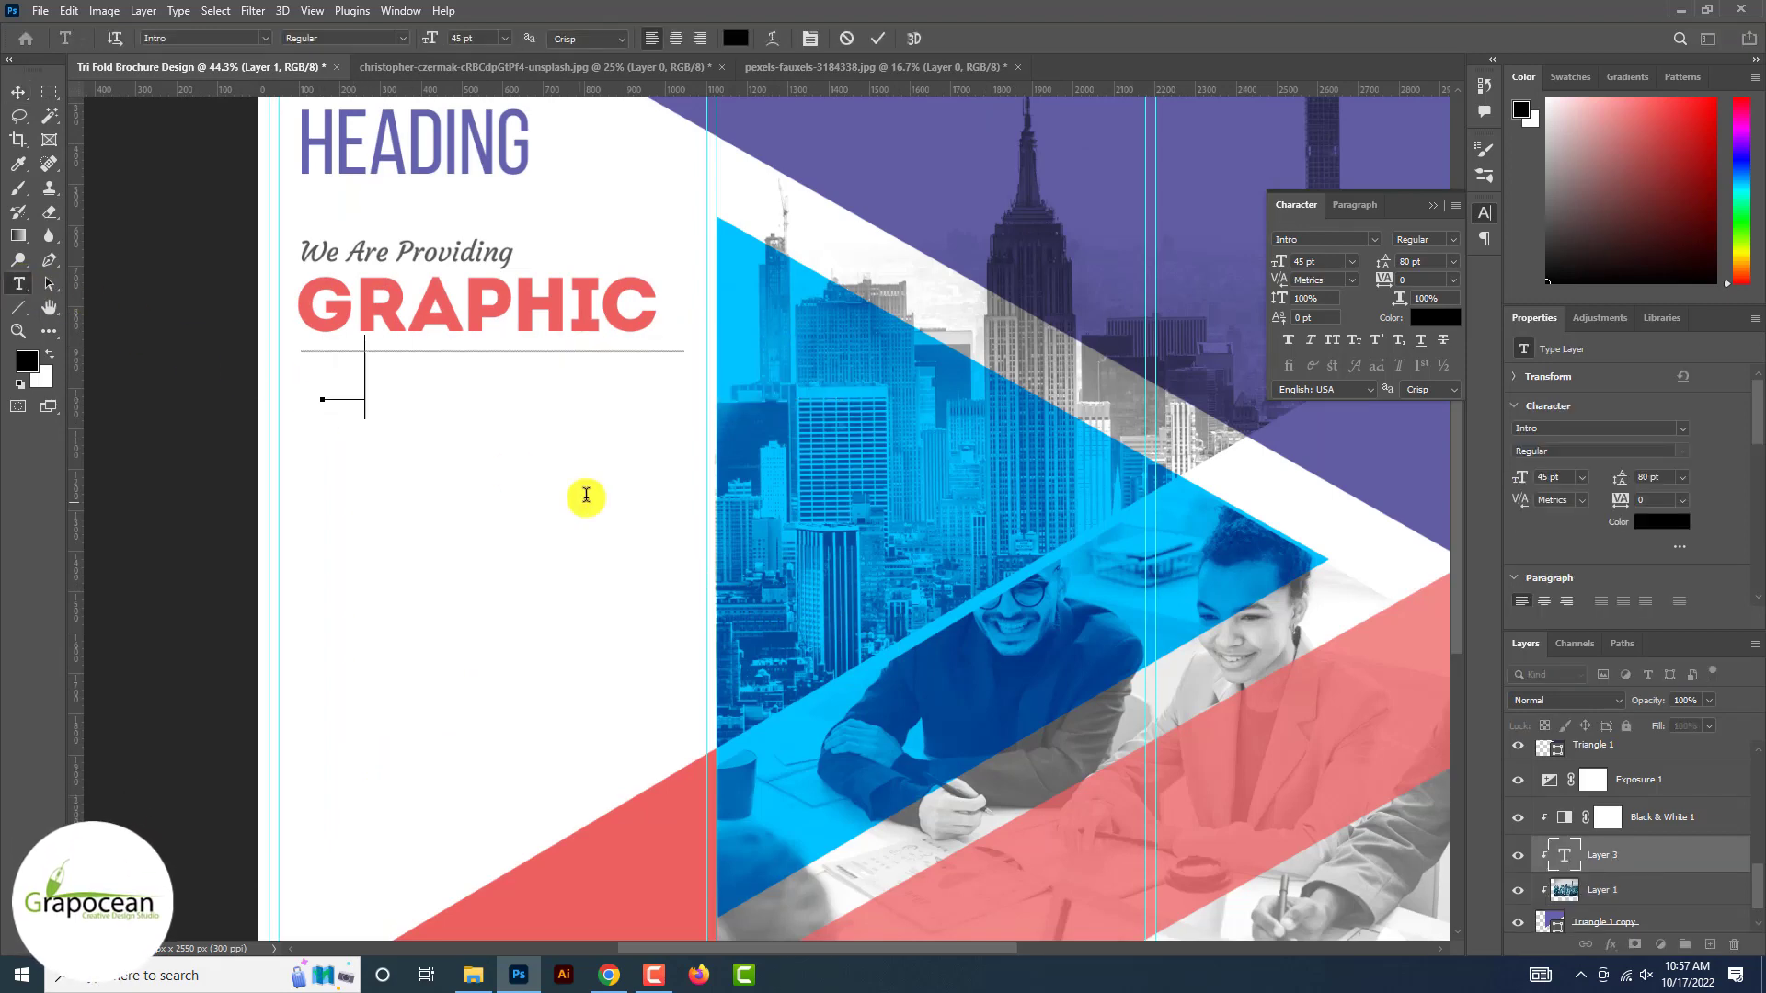
pyautogui.write('HERE')
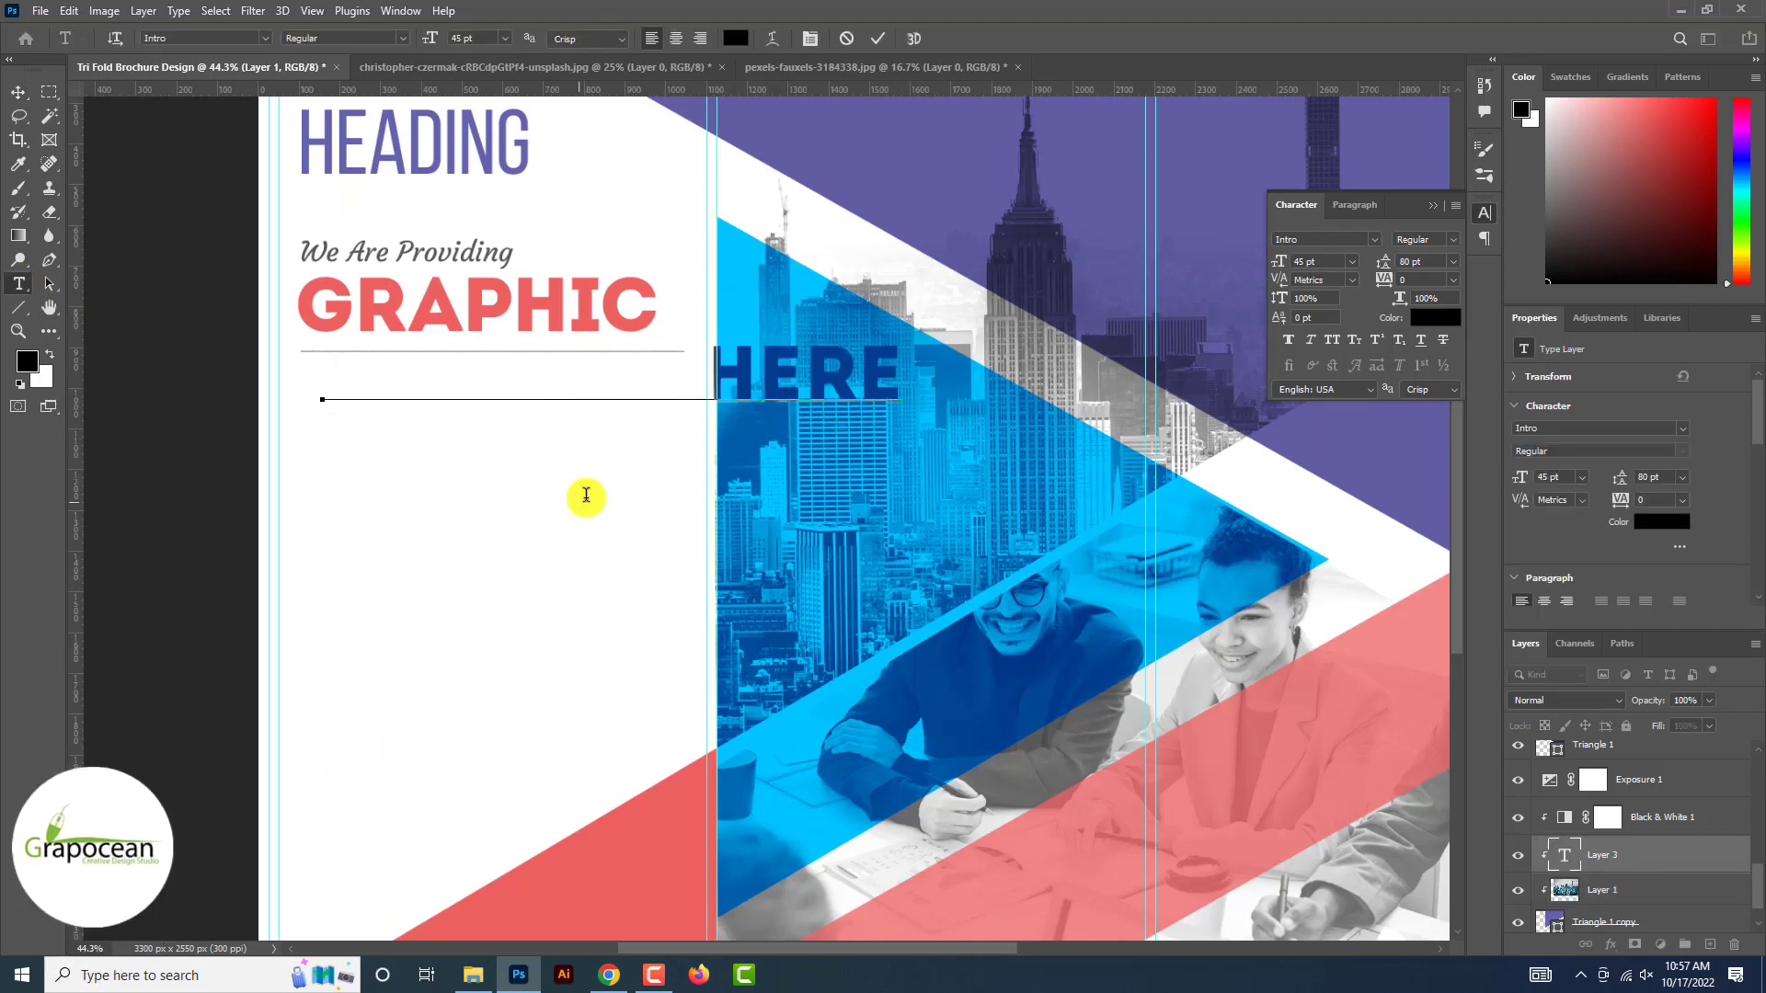
# - Recolour the tag line text by sampling the red shape and darkening the sampled colour to #1d0c0c
pyautogui.hotkey('ctrl', 'a')
pyautogui.click(736, 38)
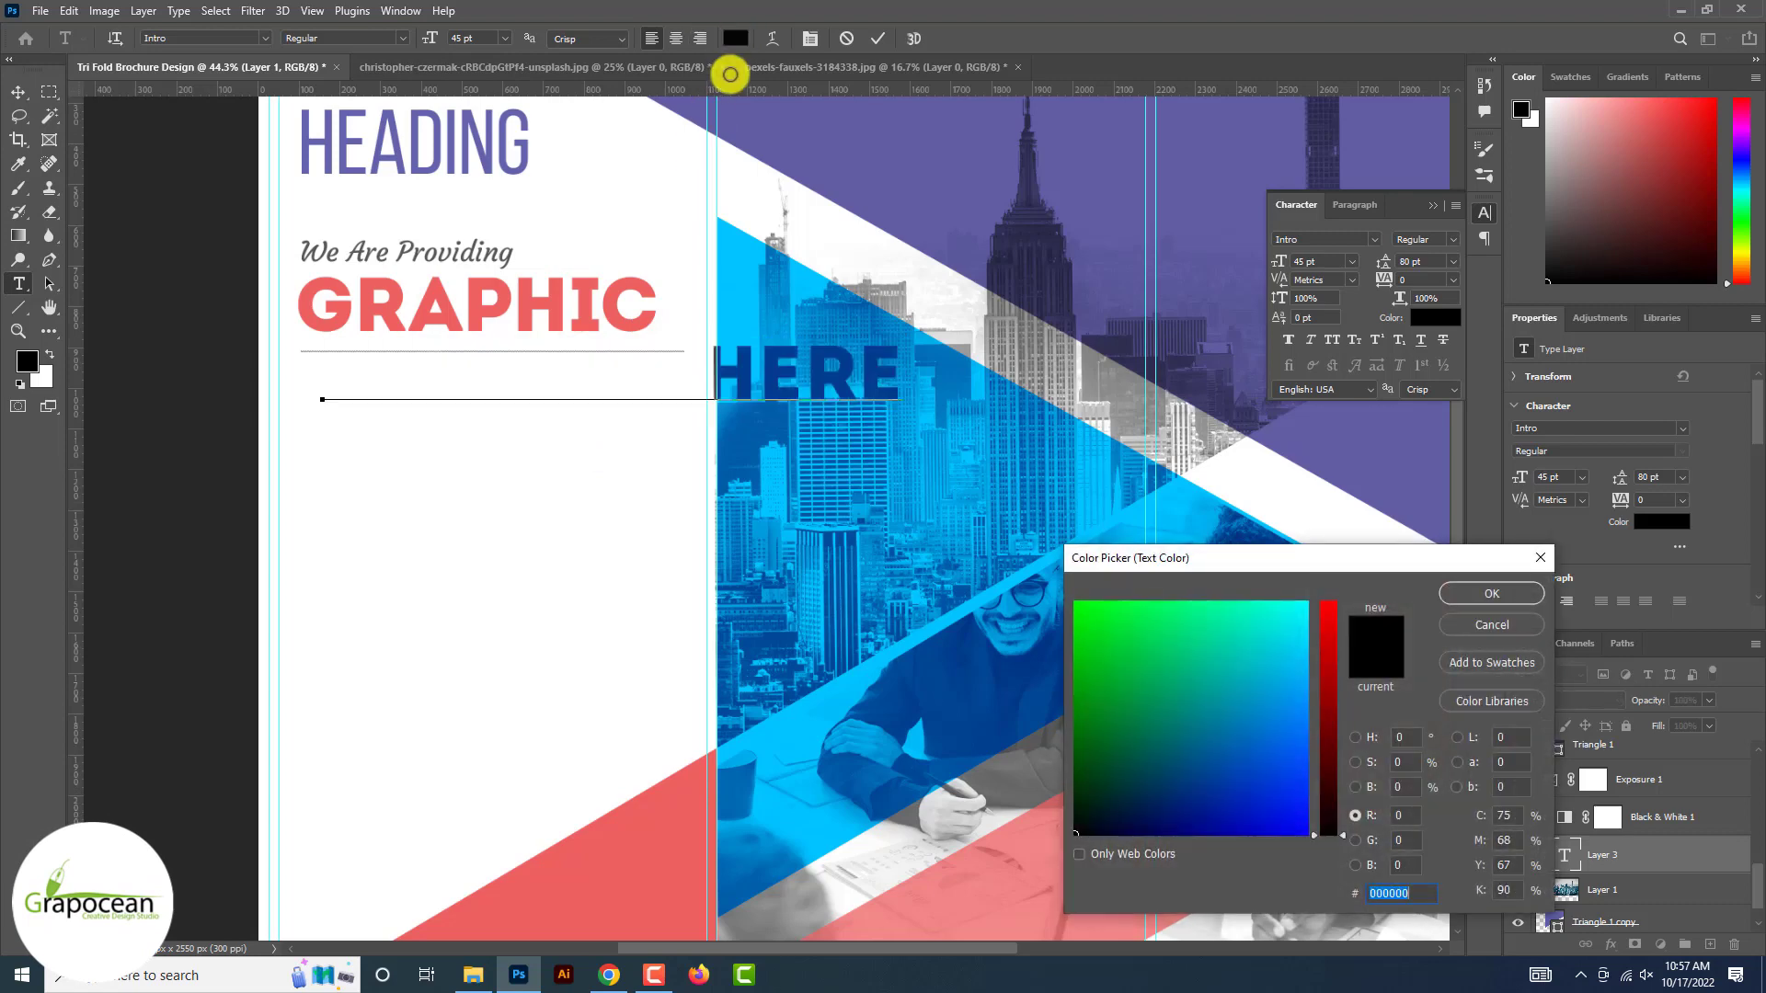
pyautogui.click(610, 667)
pyautogui.click(617, 836)
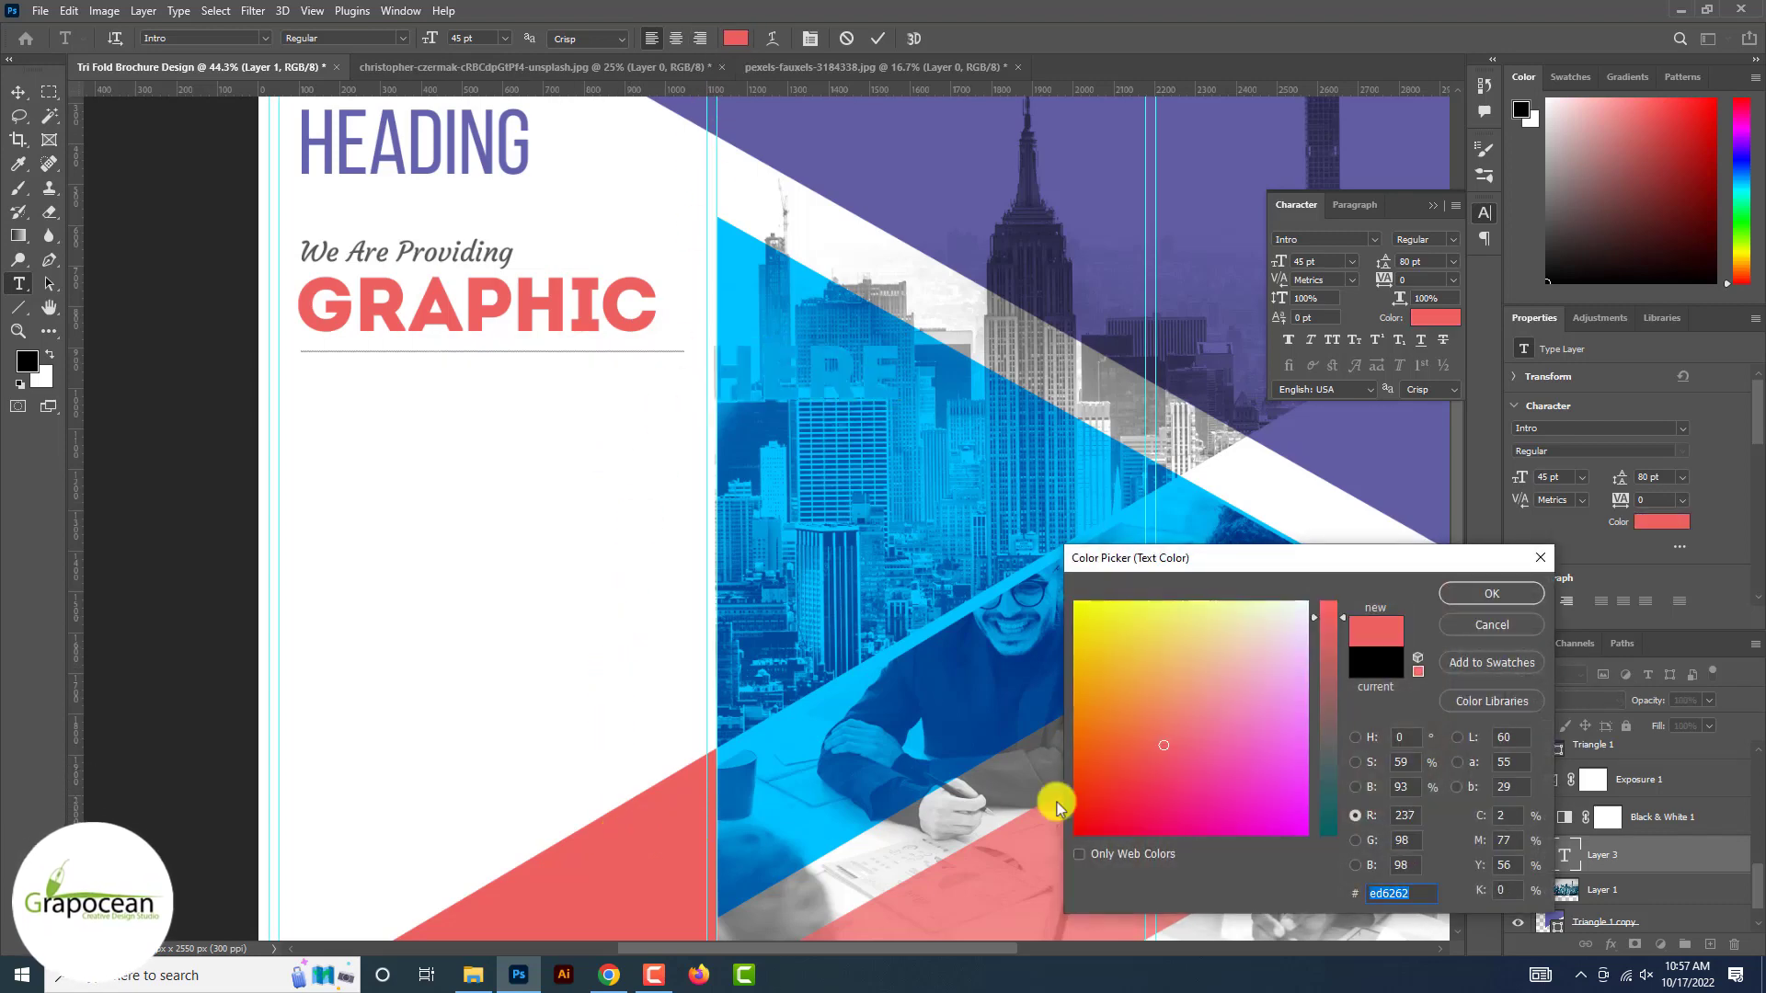
pyautogui.click(1355, 787)
pyautogui.moveTo(1328, 737); pyautogui.dragTo(1328, 808)
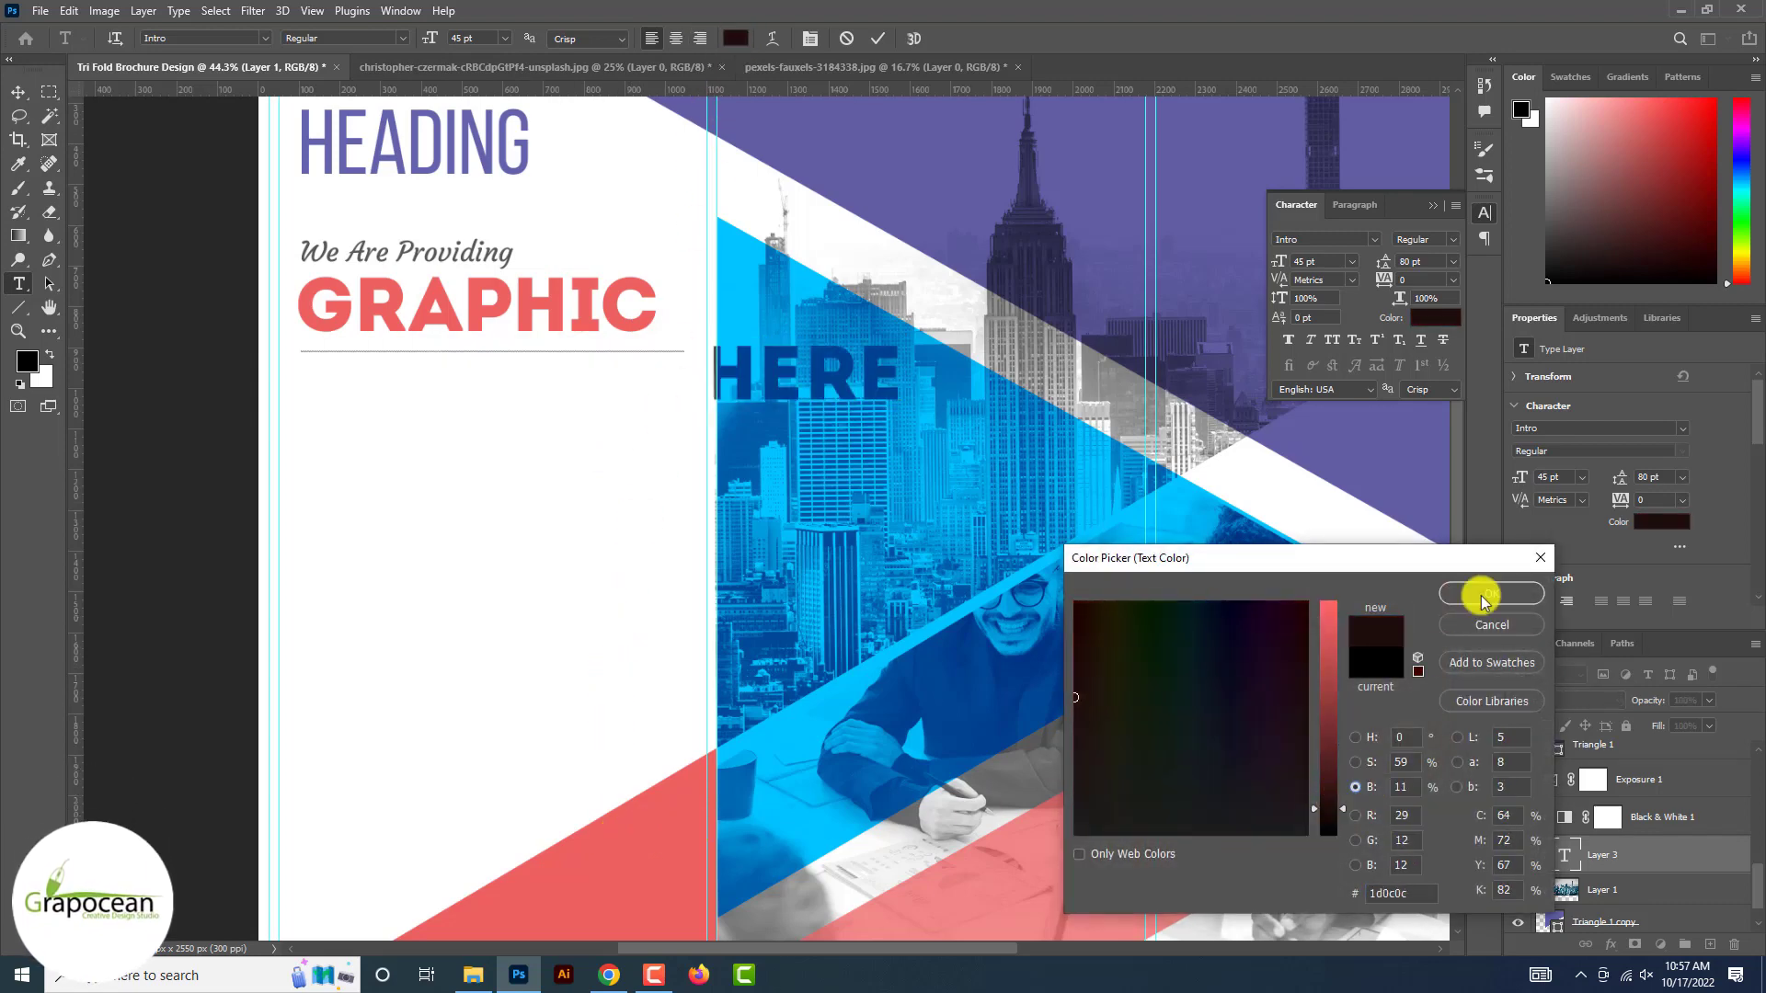
pyautogui.click(1472, 593)
# - Place the tag line layer above the Heading layer and set its text colour to #351616
pyautogui.moveTo(1579, 741); pyautogui.dragTo(1581, 808)
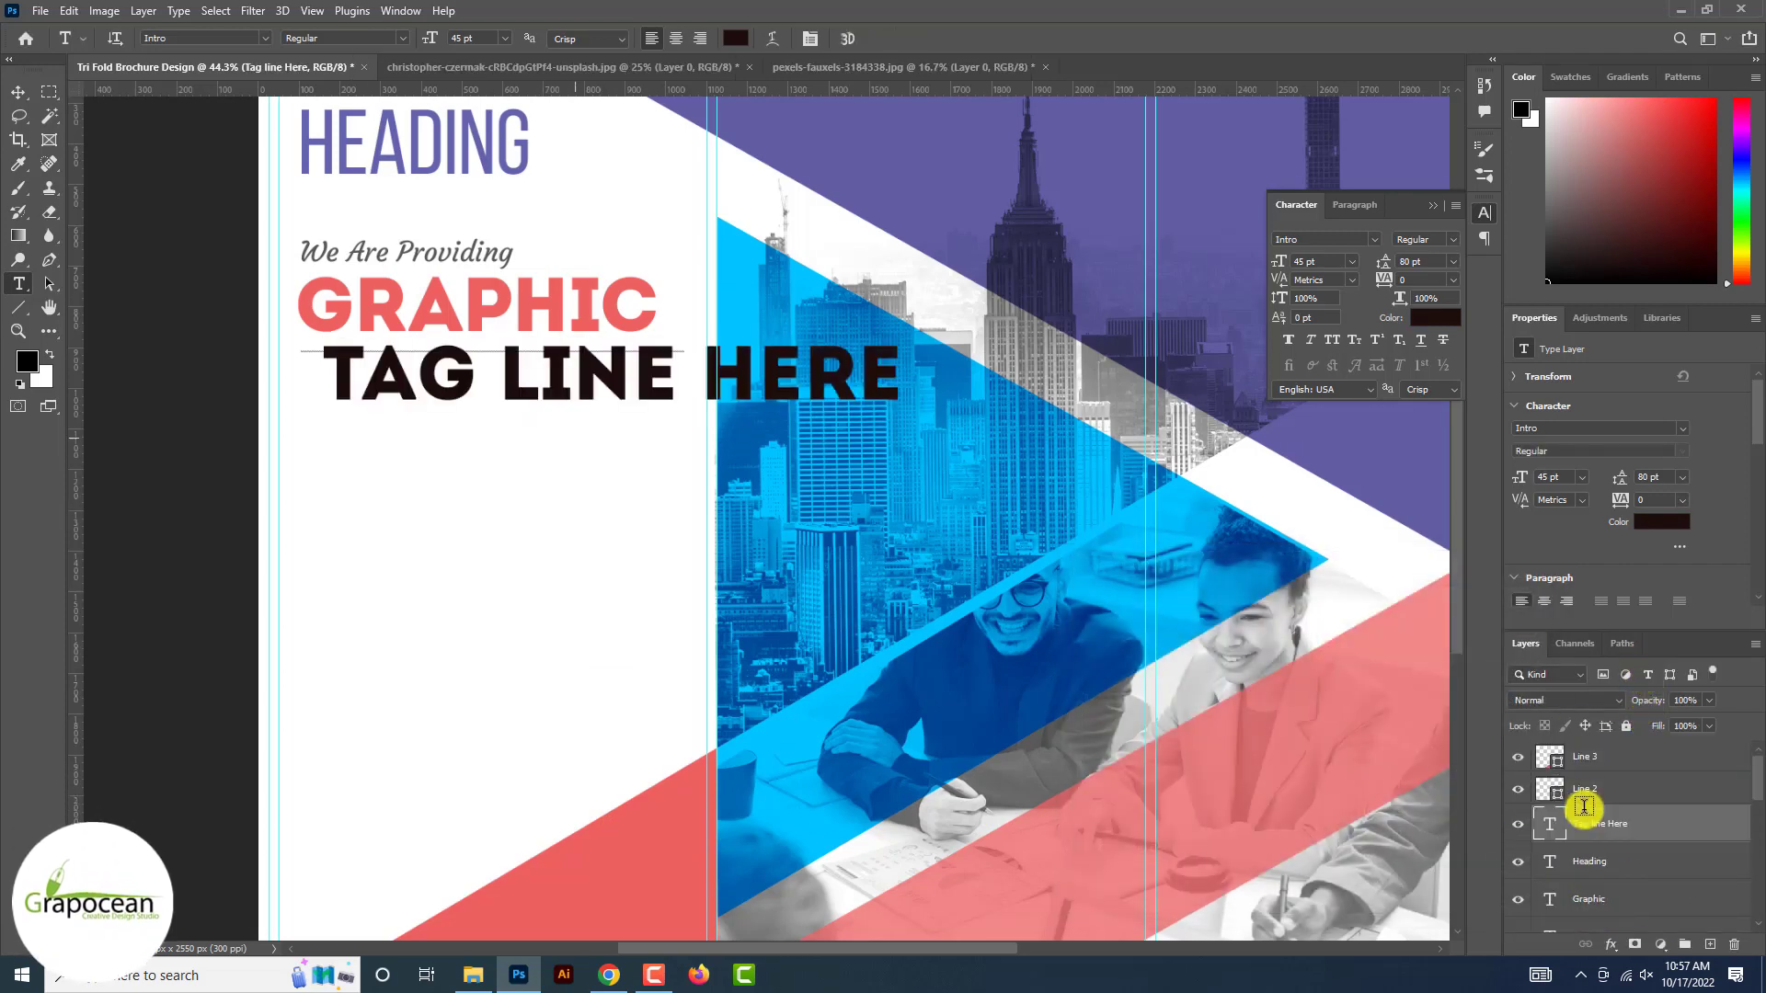
pyautogui.moveTo(322, 372); pyautogui.dragTo(1135, 399)
pyautogui.click(736, 38)
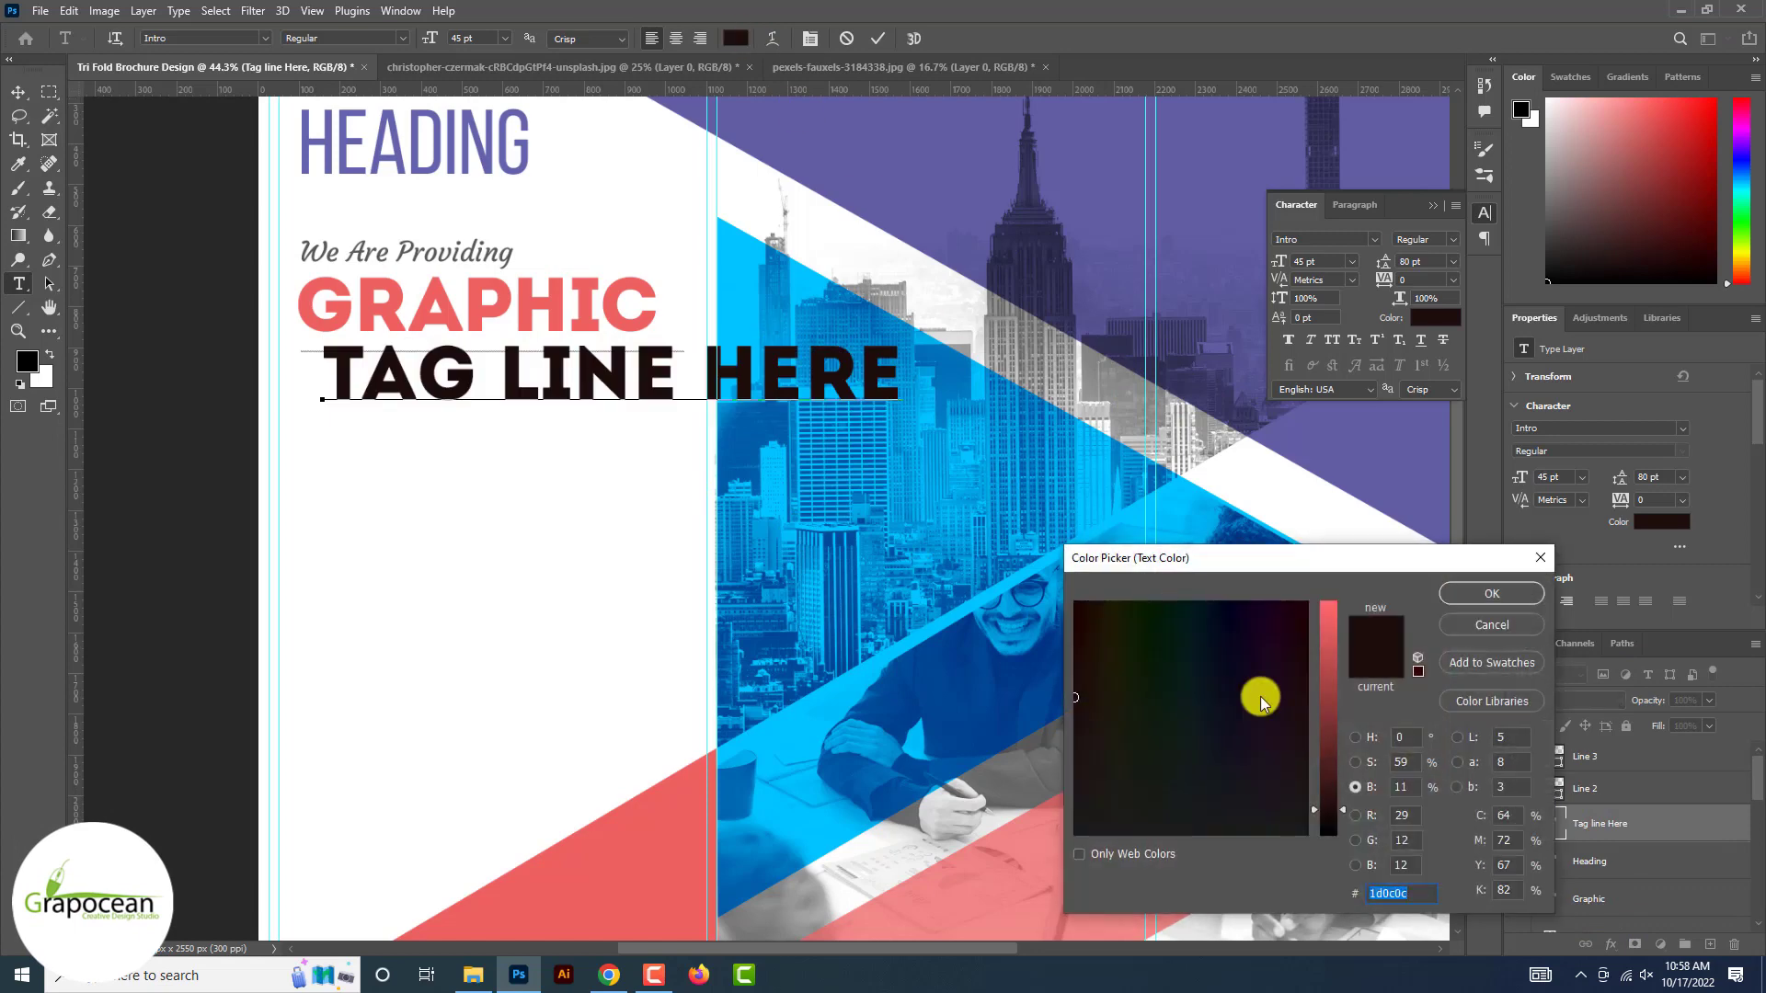
pyautogui.moveTo(1328, 809)
pyautogui.mouseDown()
pyautogui.moveTo(1328, 776)
pyautogui.moveTo(1331, 792)
pyautogui.mouseUp()
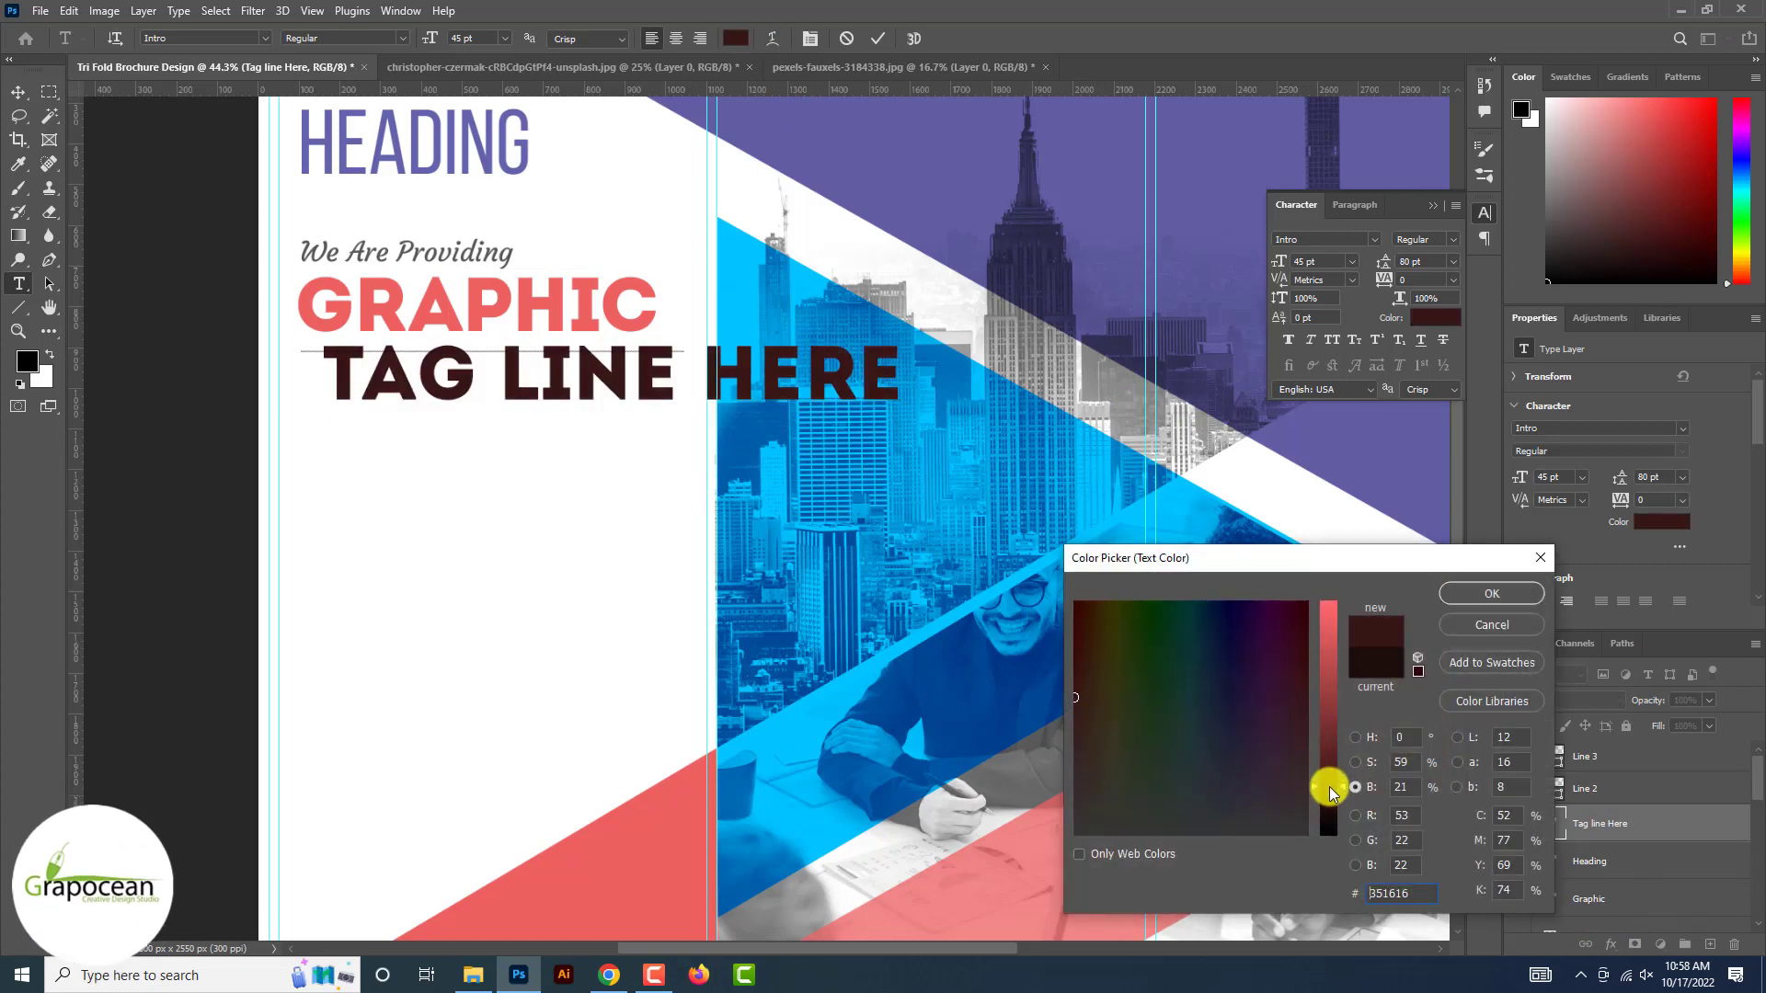
pyautogui.click(1492, 593)
# - Reduce the tag line text to 23 pt and align it under the thin line with GRAPHIC's left edge
pyautogui.moveTo(428, 36); pyautogui.dragTo(409, 37)
pyautogui.click(37, 92)
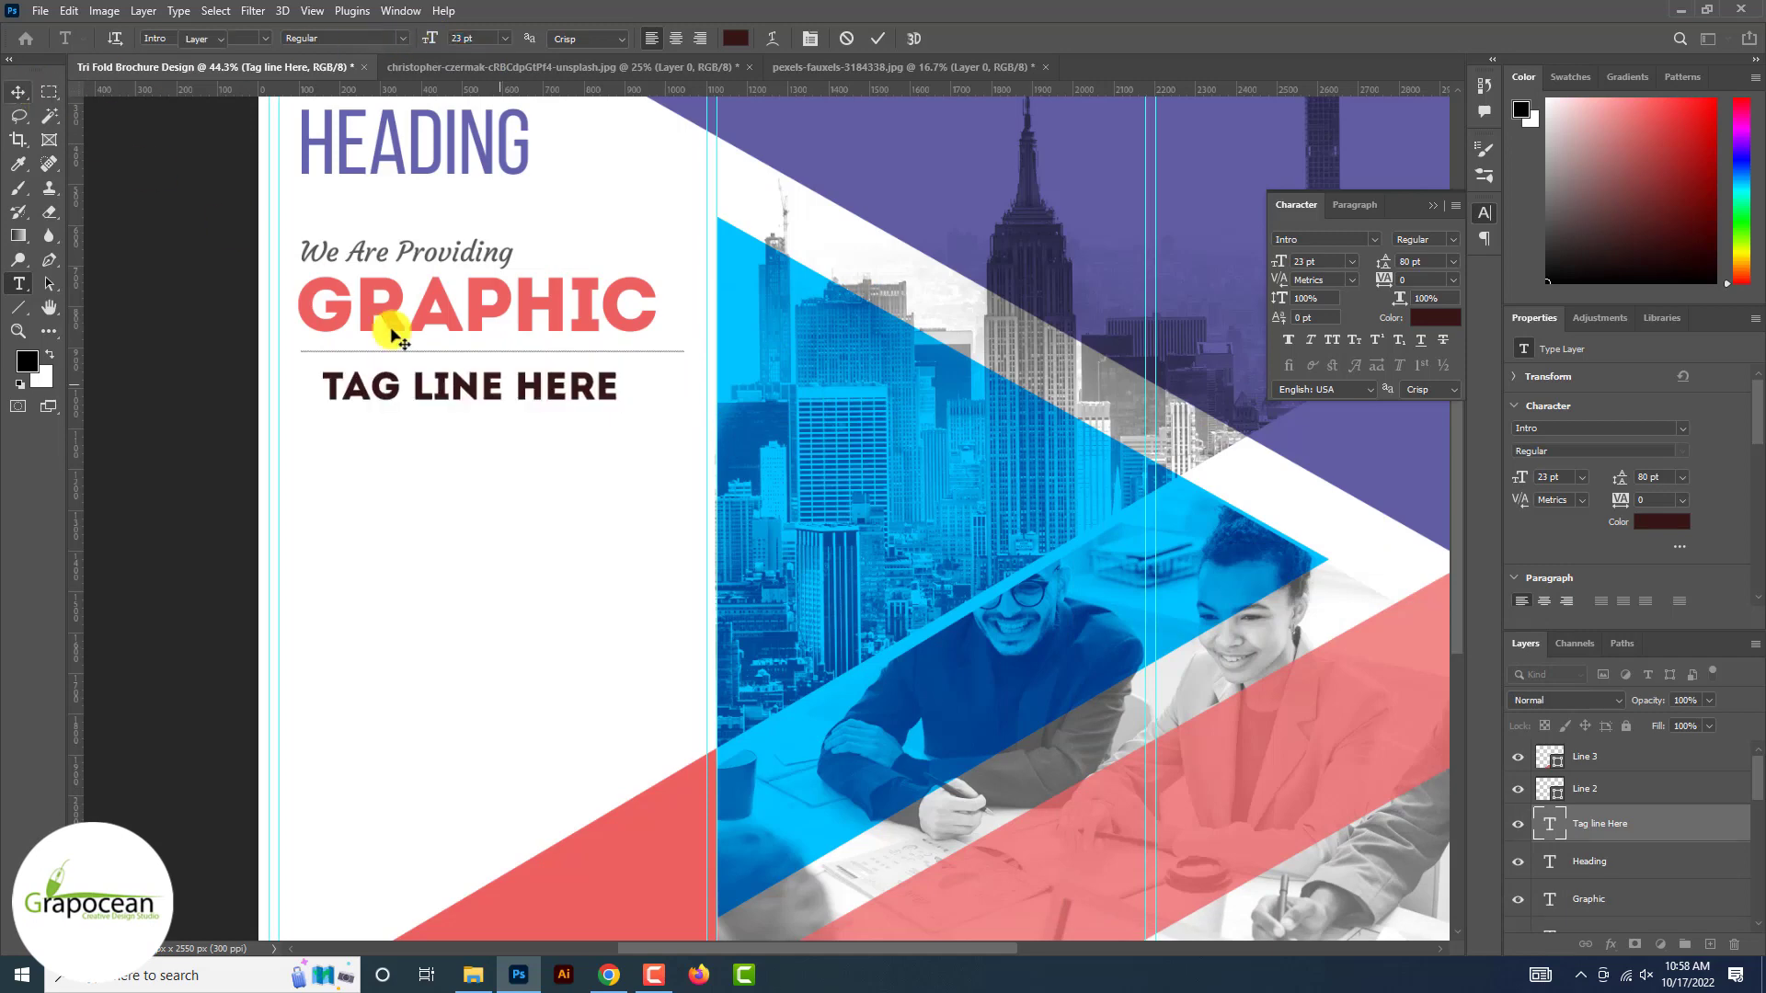
pyautogui.scroll(2, 446, 359)
pyautogui.scroll(3, 446, 360)
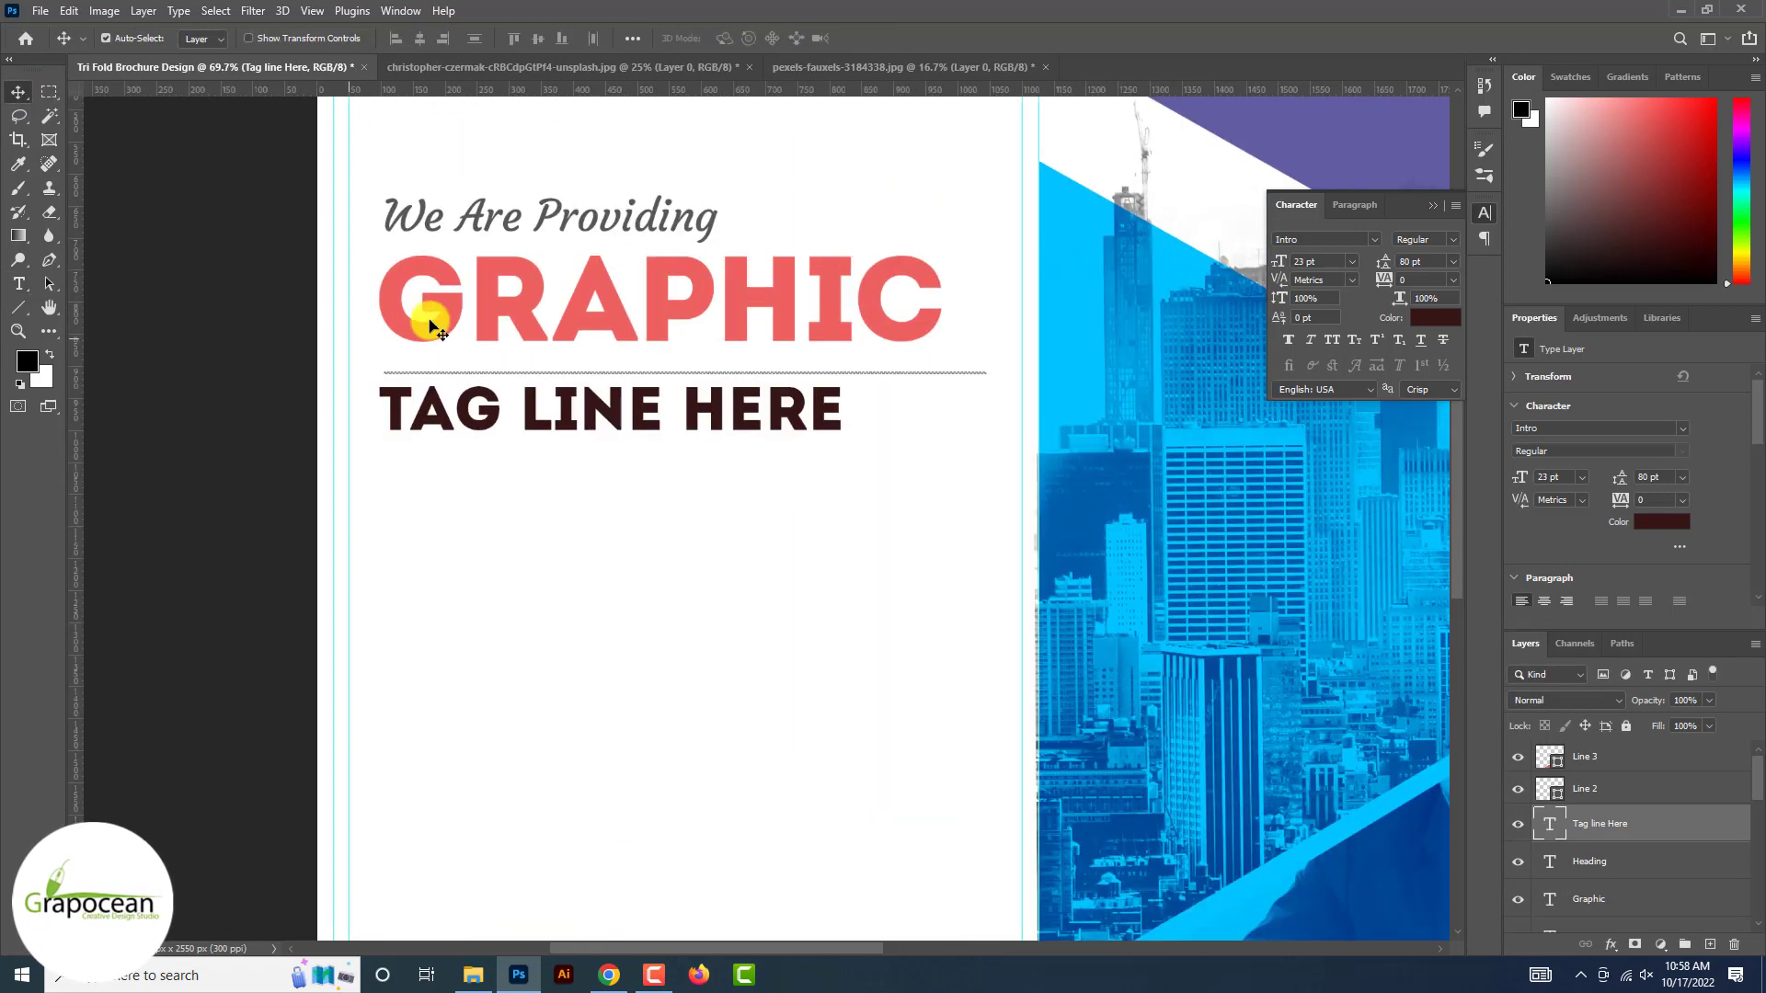
pyautogui.click(429, 318)
pyautogui.scroll(-8, 428, 326)
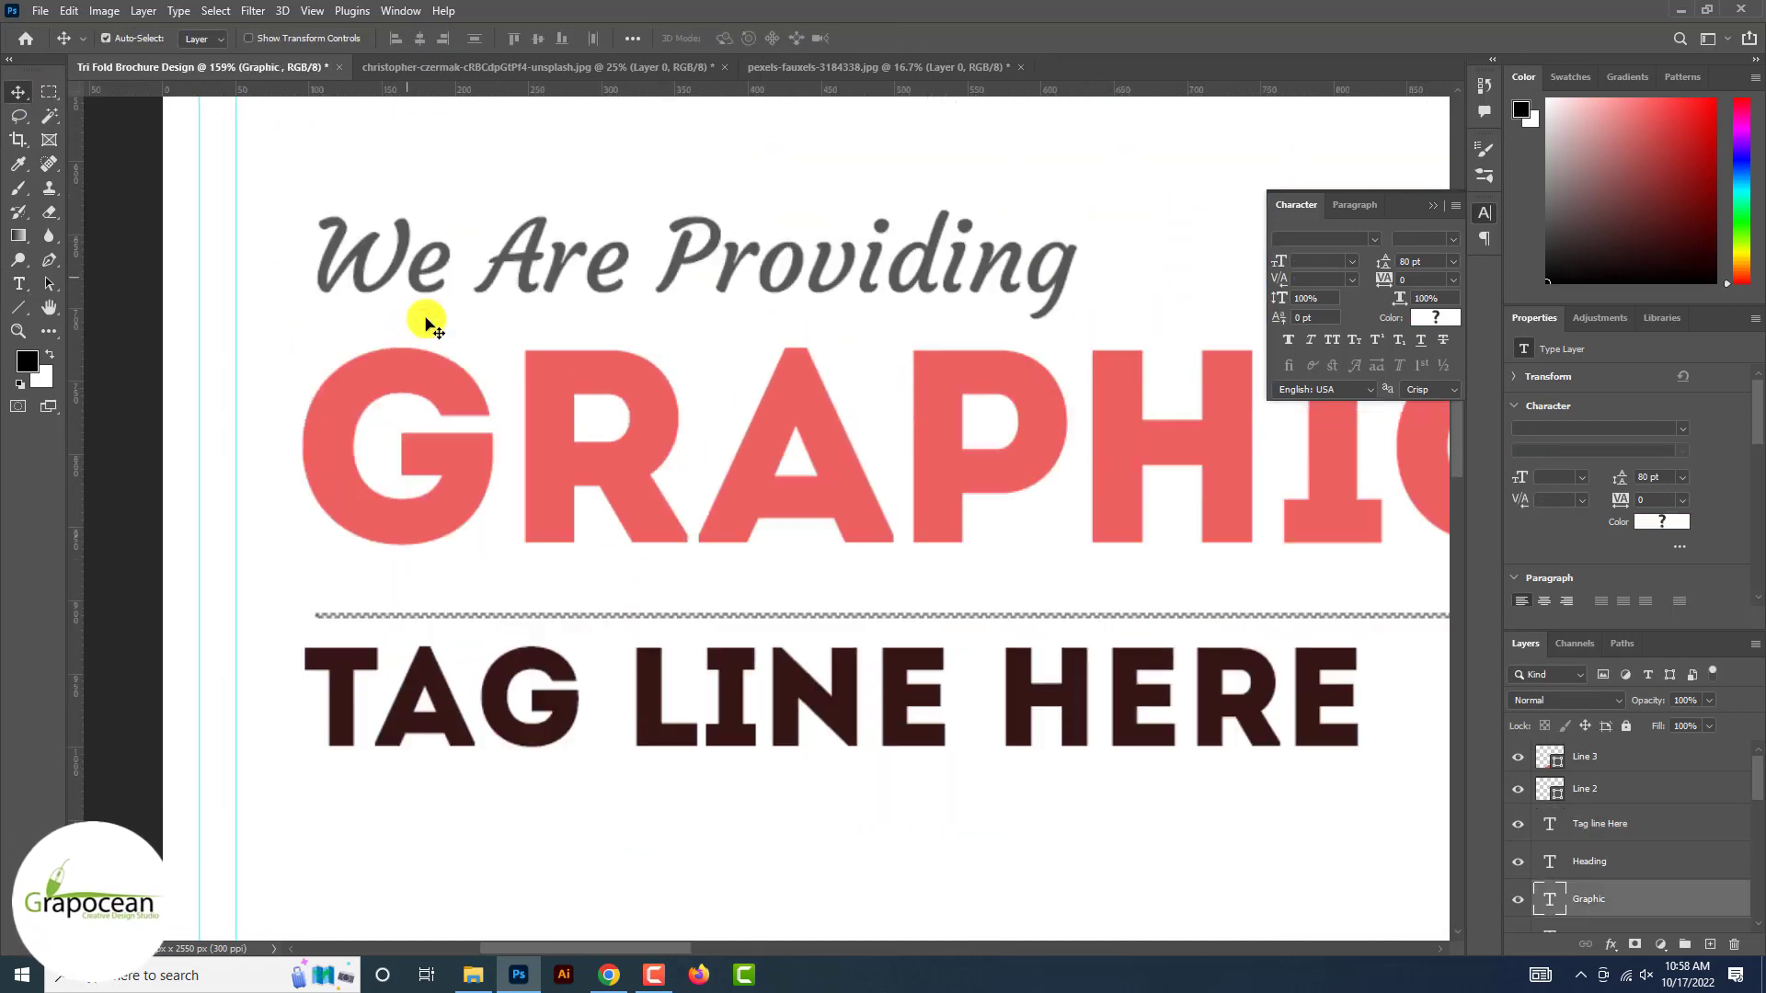
pyautogui.scroll(2, 532, 469)
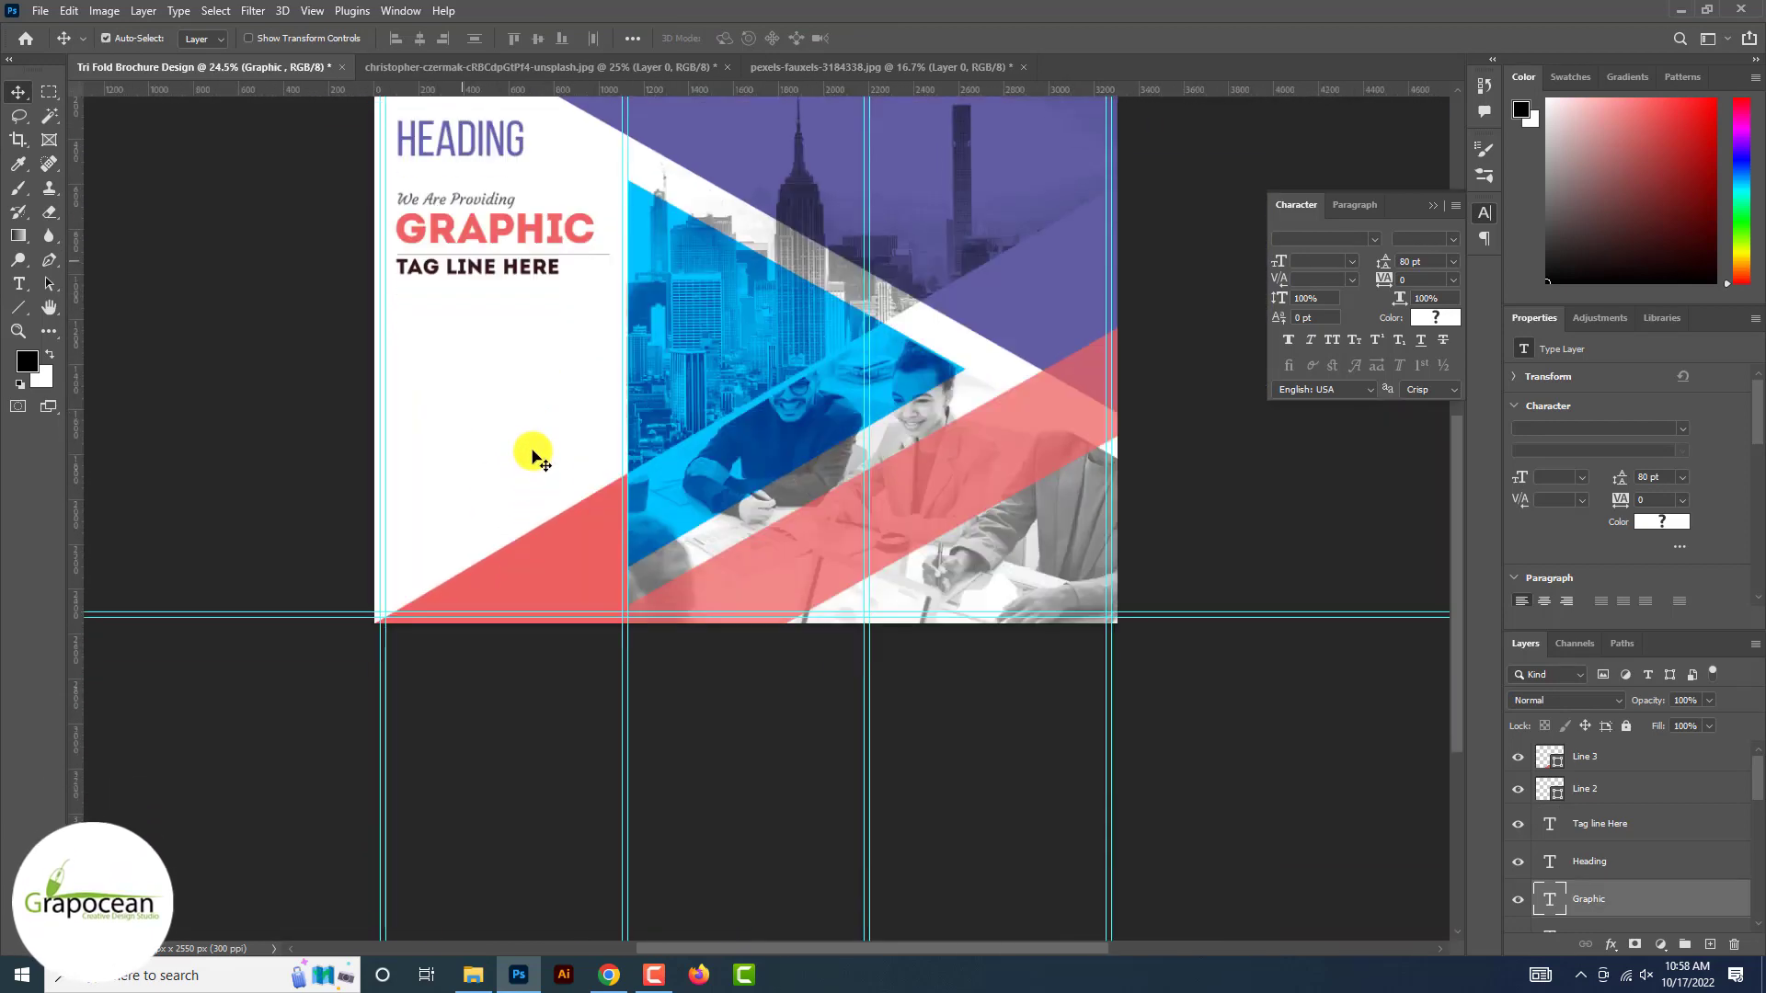
# - Draw a 126 px square with the Rectangle tool below the tag line and change its fill to red
pyautogui.scroll(3, 500, 418)
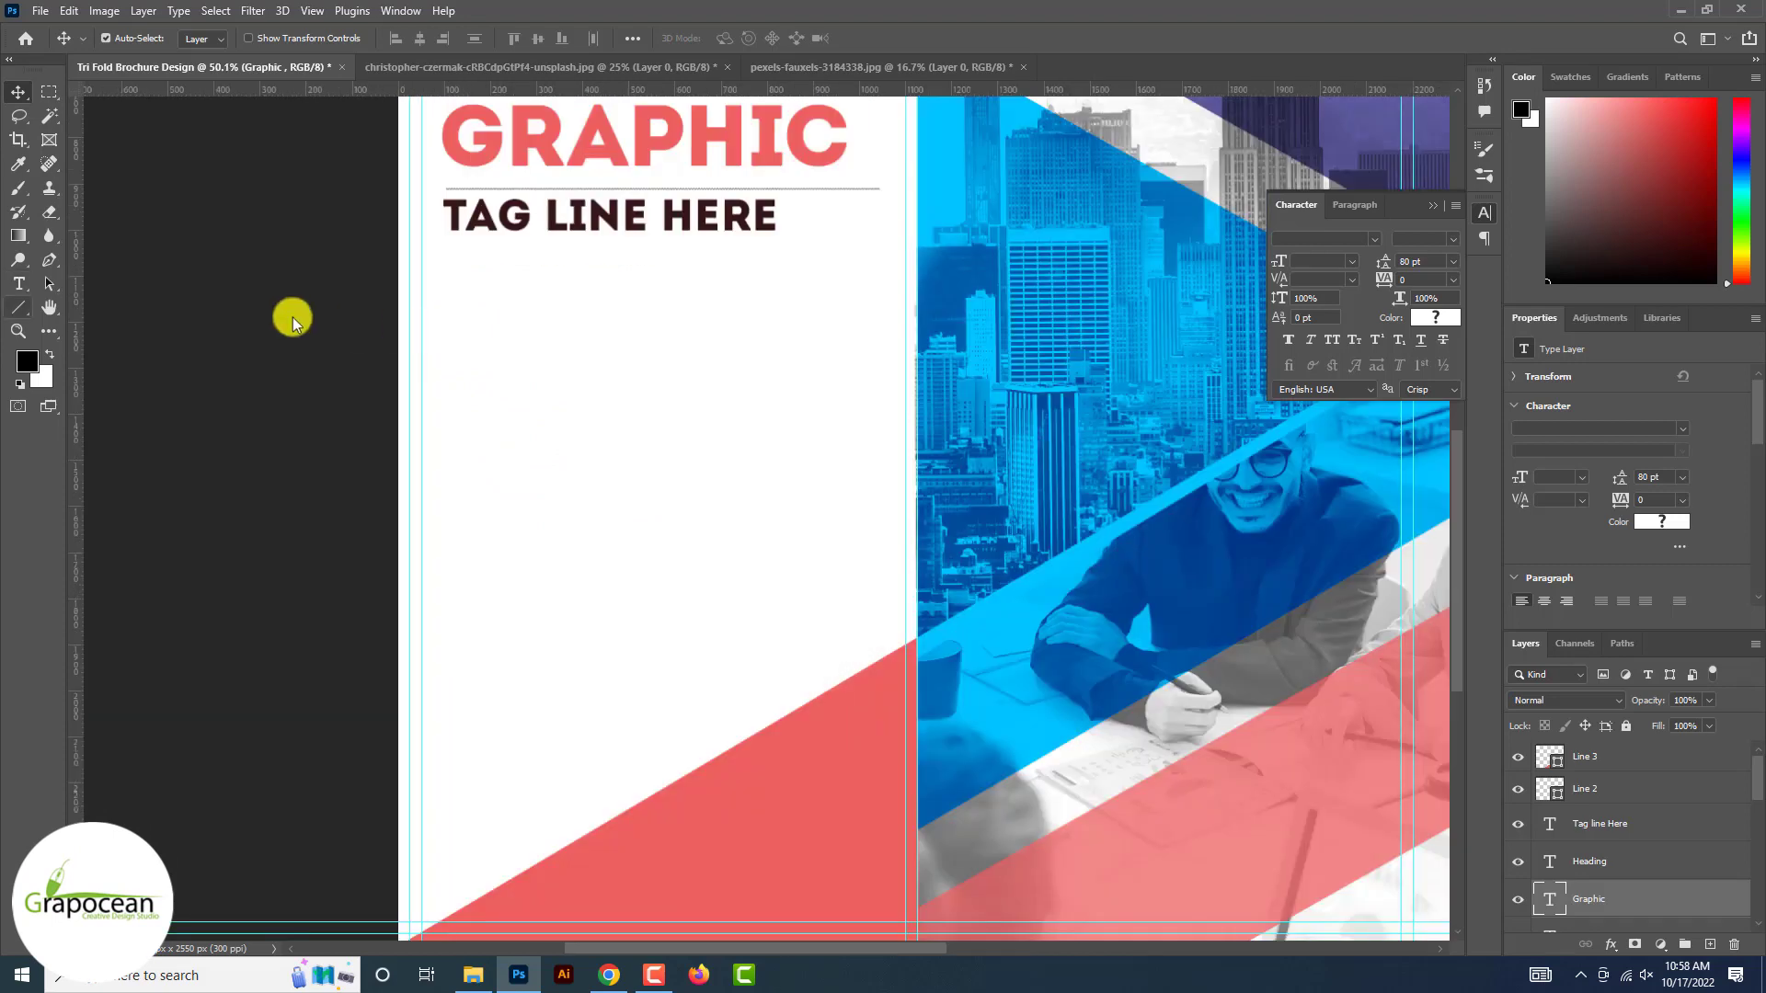
pyautogui.rightClick(20, 307)
pyautogui.click(92, 303)
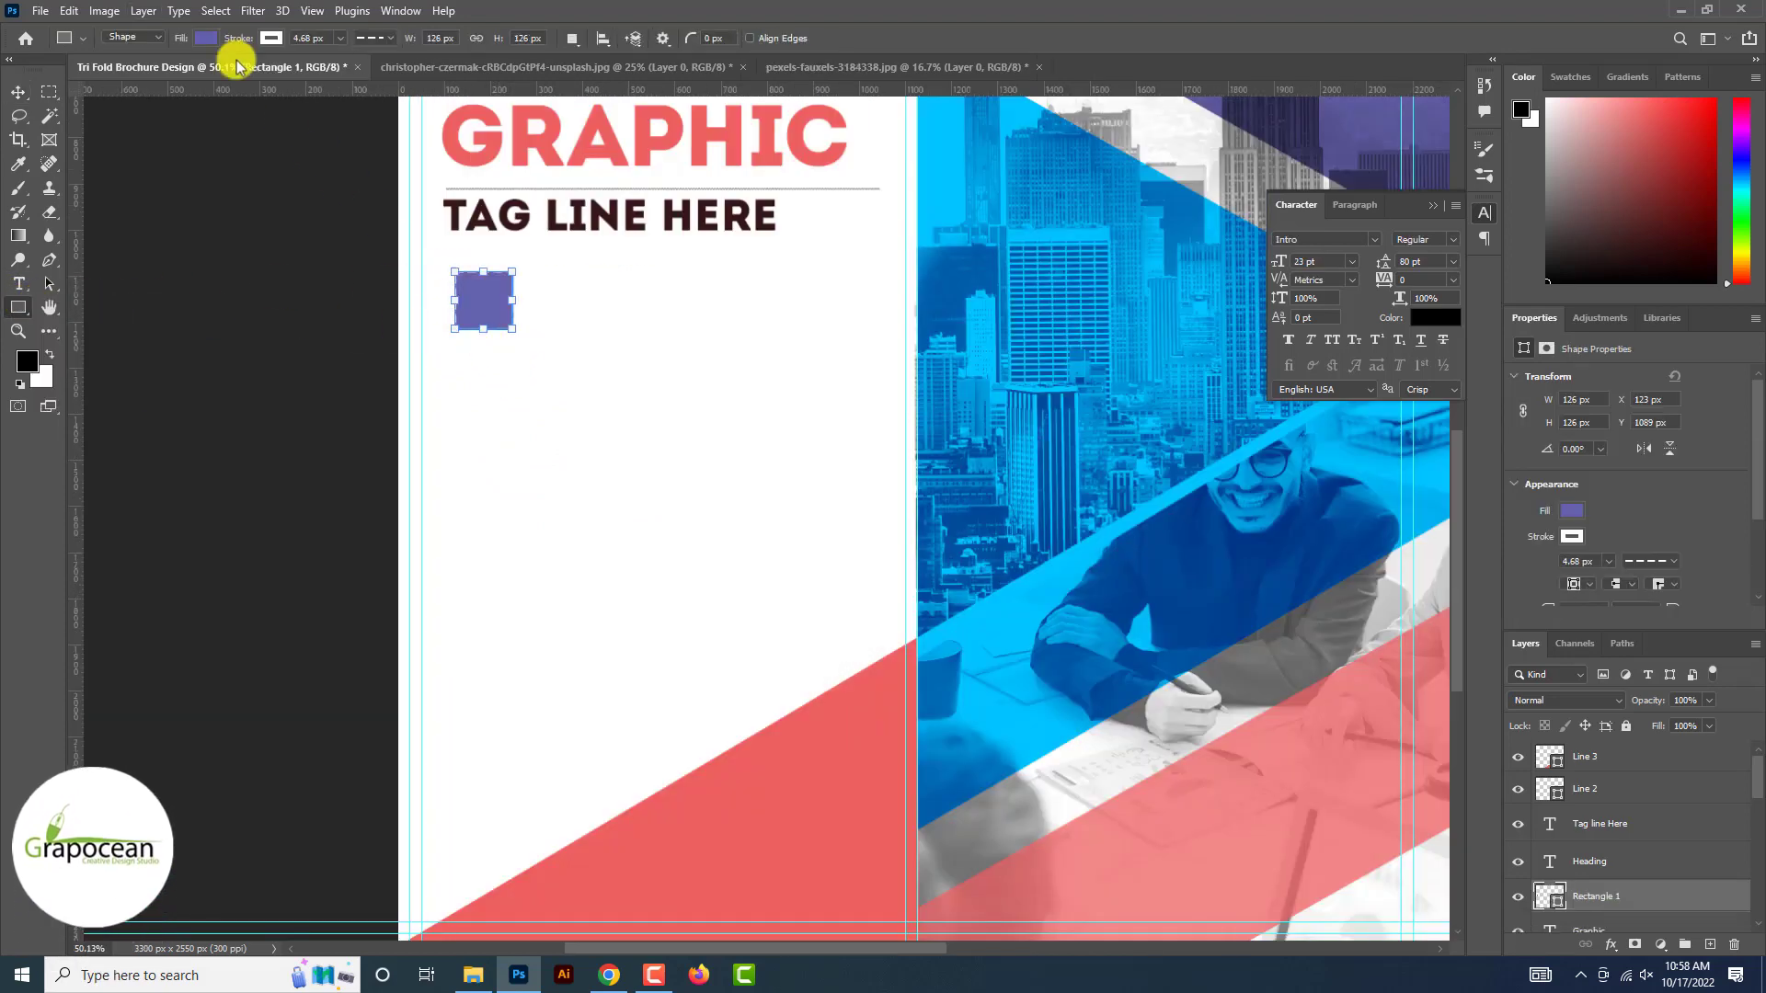
pyautogui.click(207, 39)
pyautogui.press('Return')
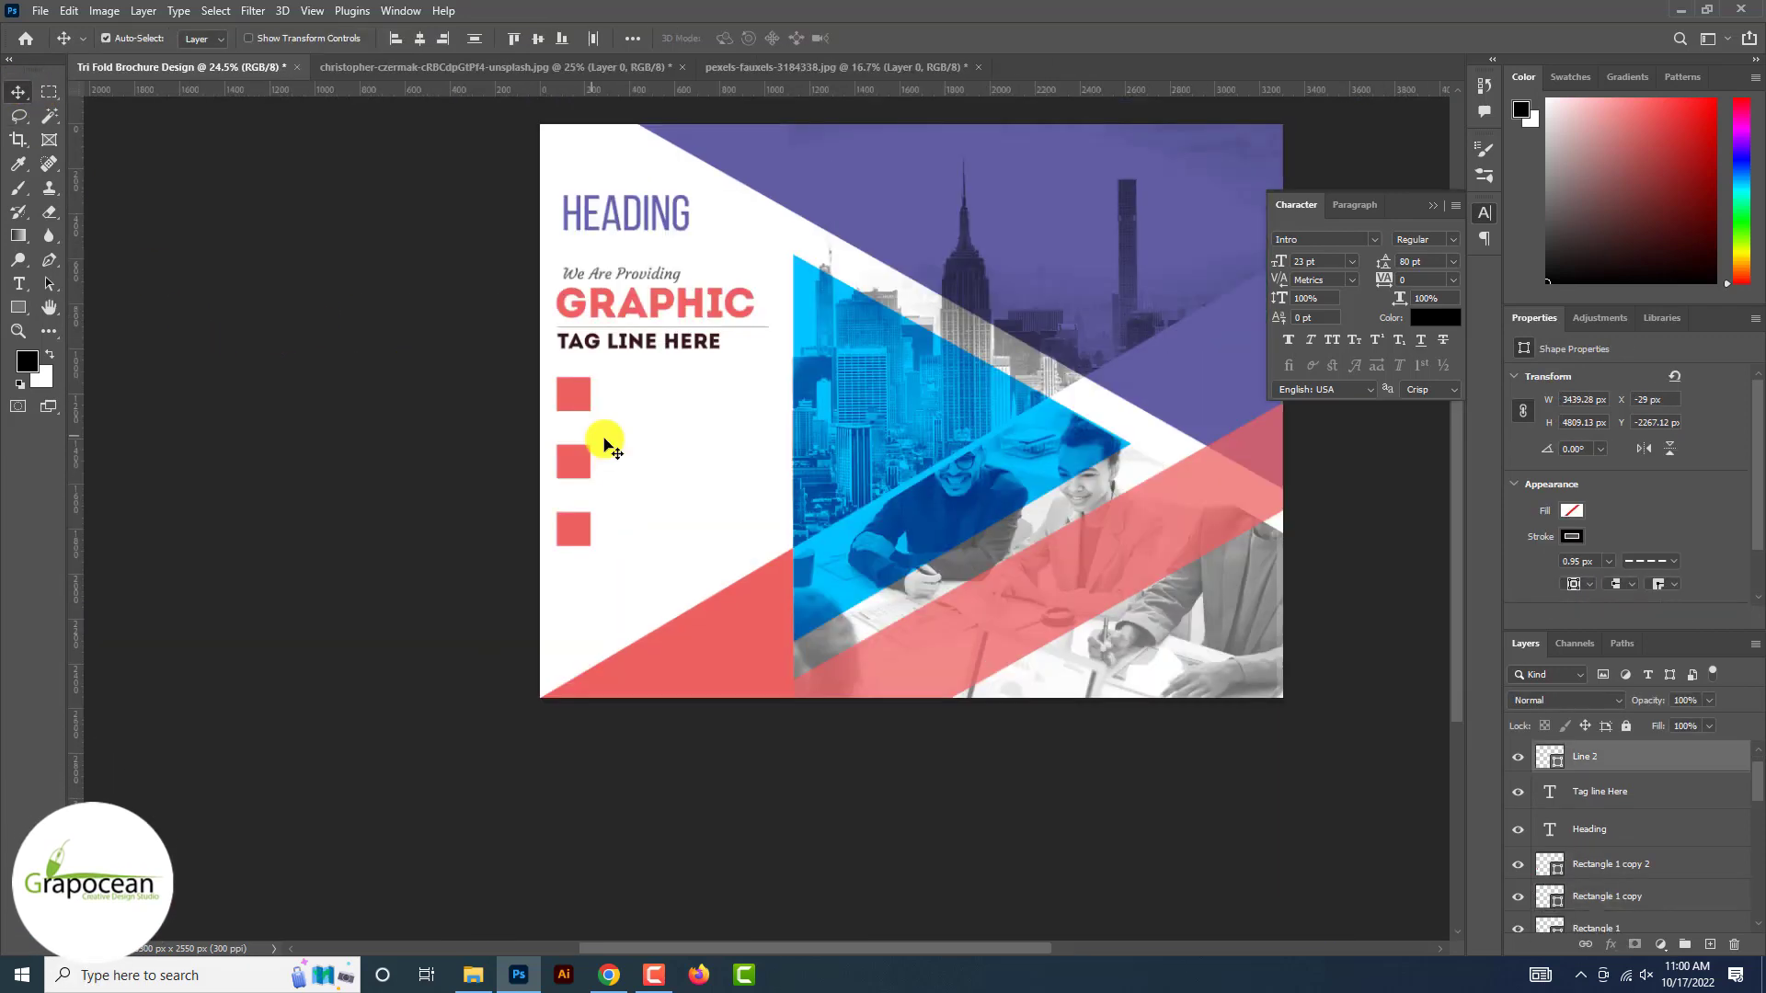
# - Duplicate the tag line text onto the first red square and change the copy's text to 01
pyautogui.scroll(5, 604, 446)
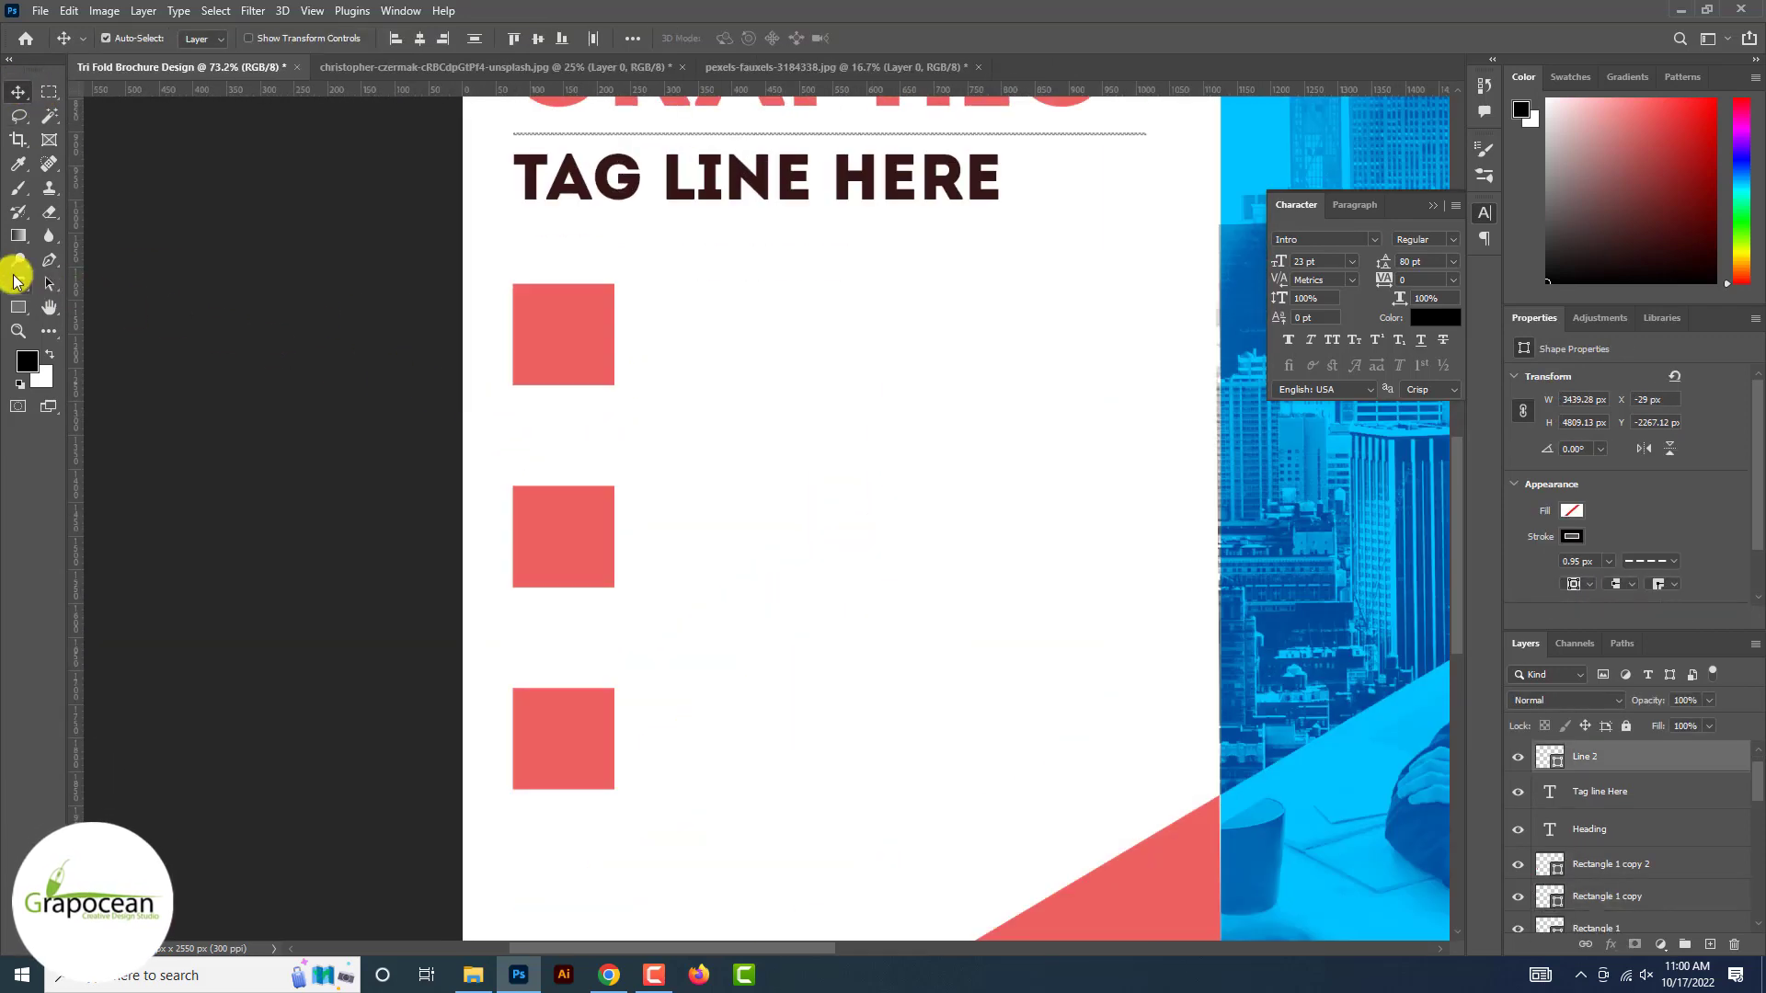
pyautogui.click(18, 92)
pyautogui.moveTo(671, 177); pyautogui.dragTo(670, 332)
pyautogui.click(20, 284)
pyautogui.click(583, 342)
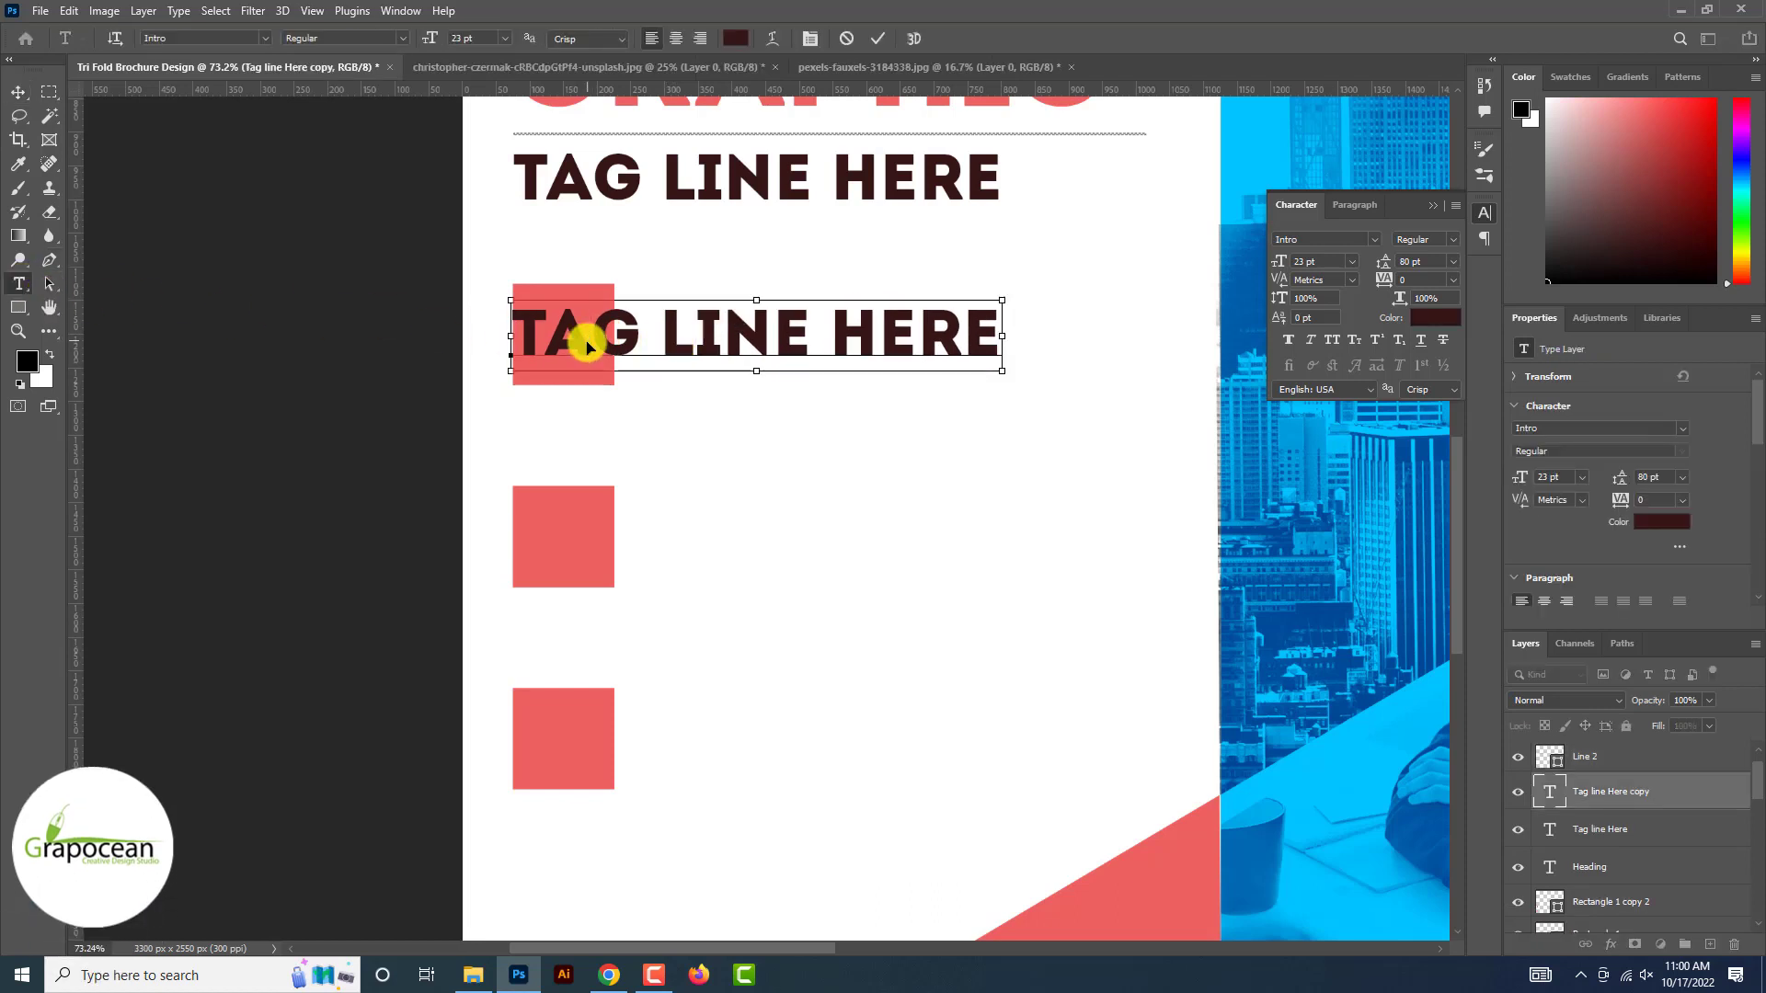
pyautogui.hotkey('ctrl', 'a')
pyautogui.write('01')
pyautogui.click(19, 92)
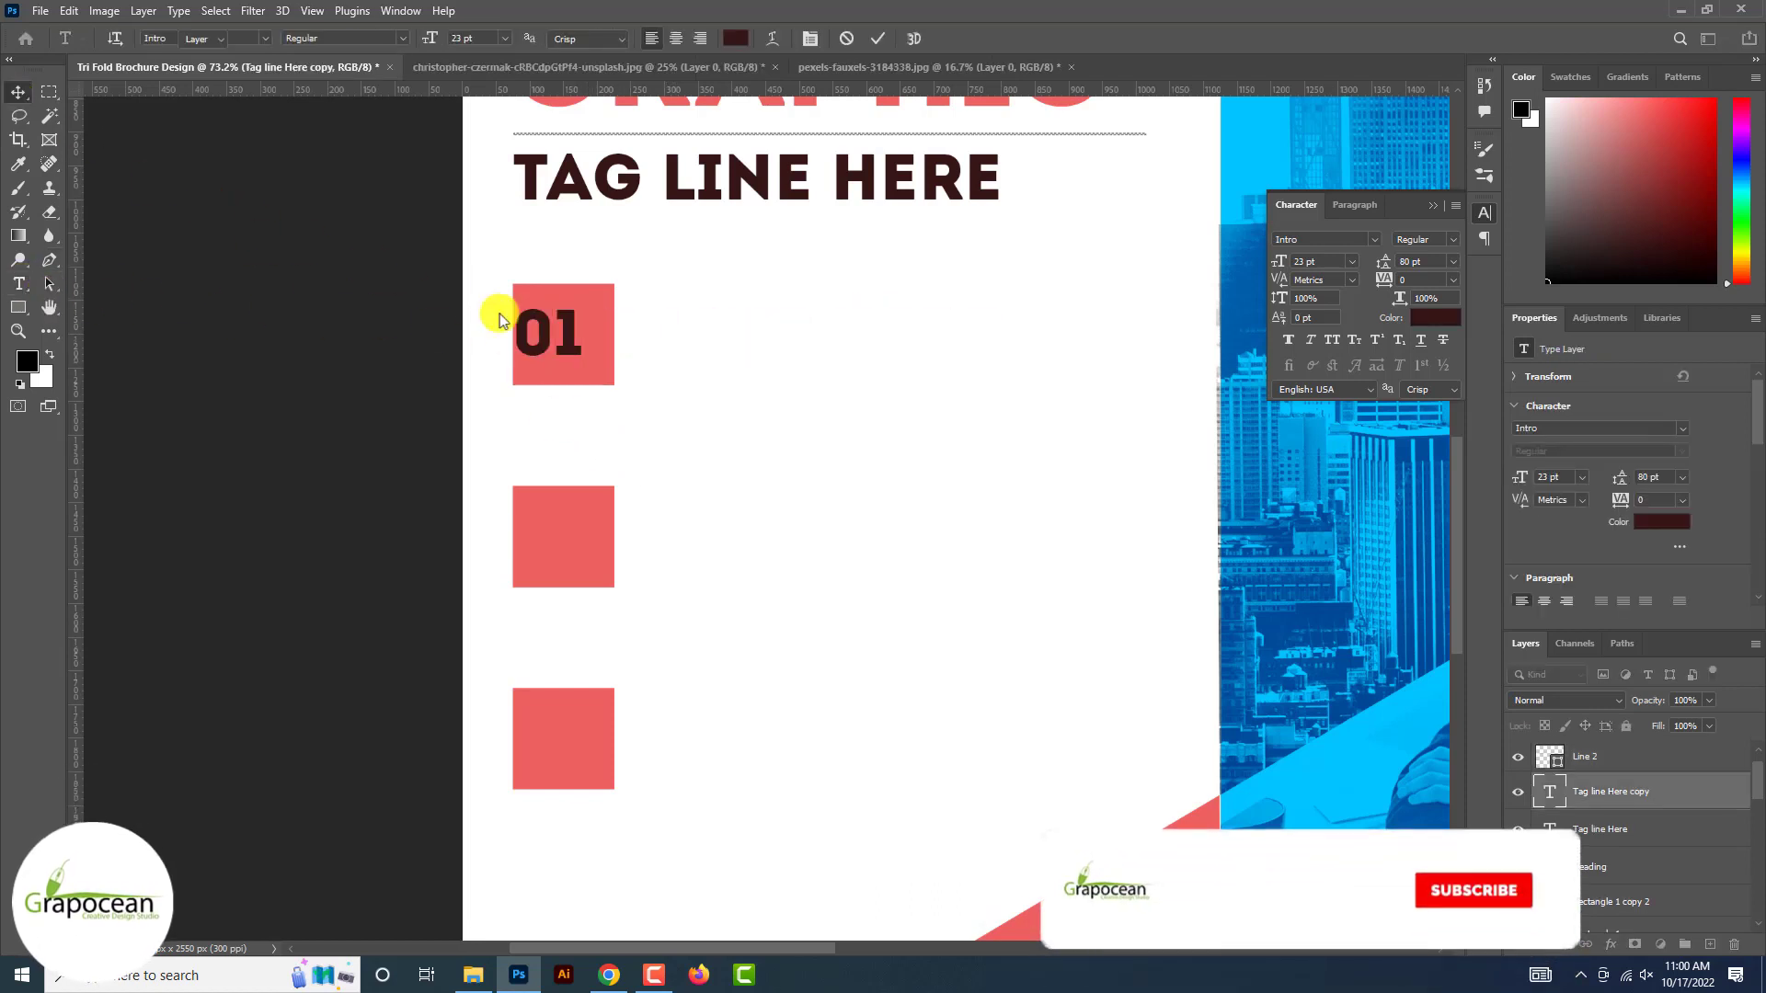
# - Centre the 01 in the first red square and copy it onto the second and third squares
pyautogui.moveTo(569, 338); pyautogui.dragTo(588, 468)
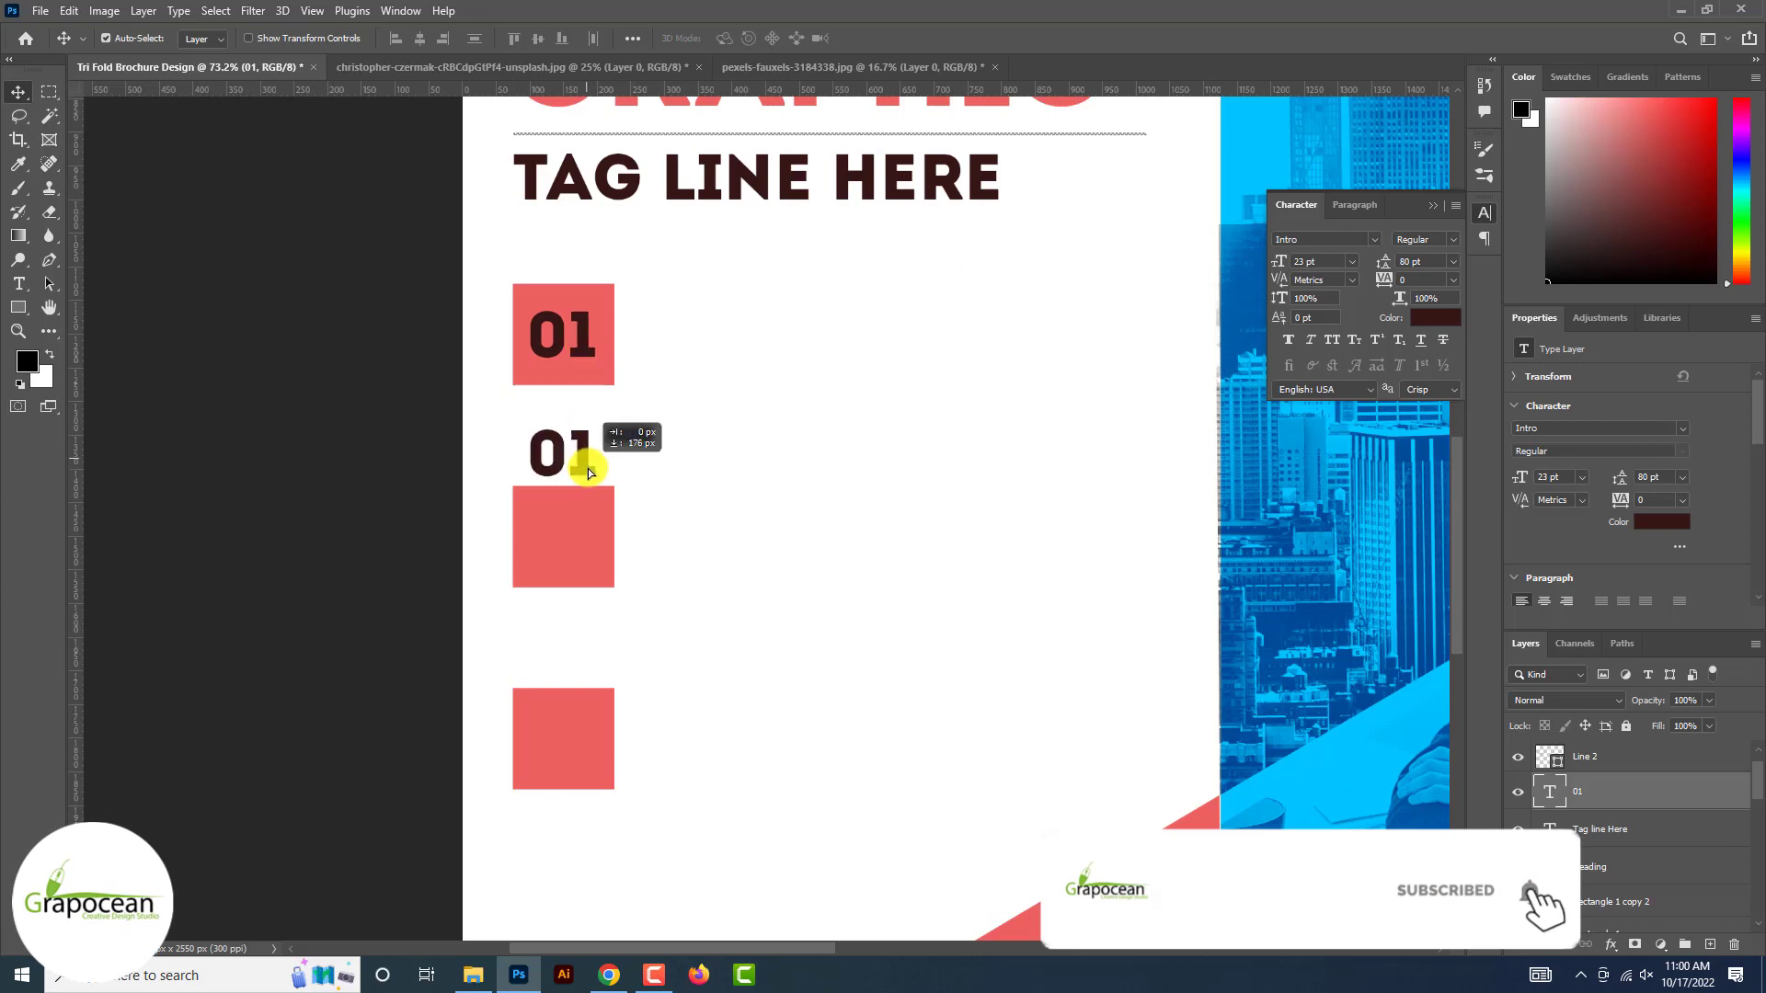
pyautogui.moveTo(589, 544); pyautogui.dragTo(589, 544)
pyautogui.scroll(-2, 589, 544)
pyautogui.moveTo(583, 354); pyautogui.dragTo(581, 555)
# - Change the number in the second square to 02 and in the third square to 03
pyautogui.click(18, 284)
pyautogui.click(619, 347)
pyautogui.hotkey('shift', 'Left')
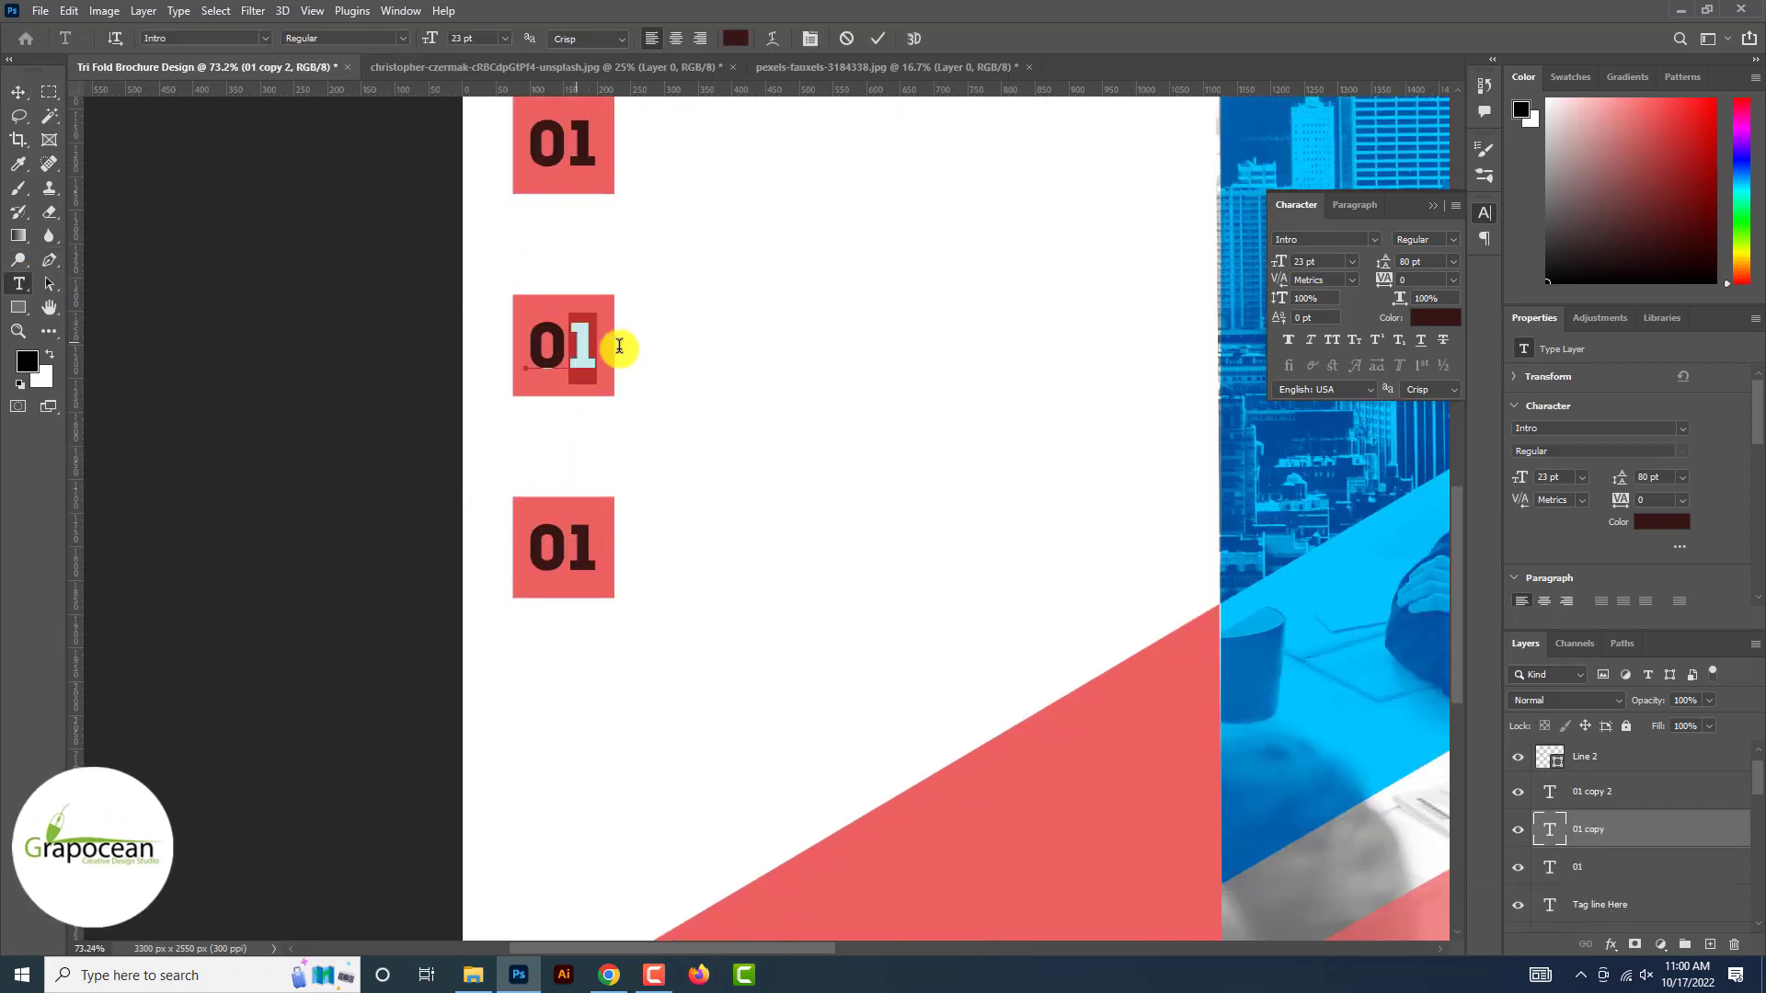
pyautogui.write('2')
pyautogui.click(18, 283)
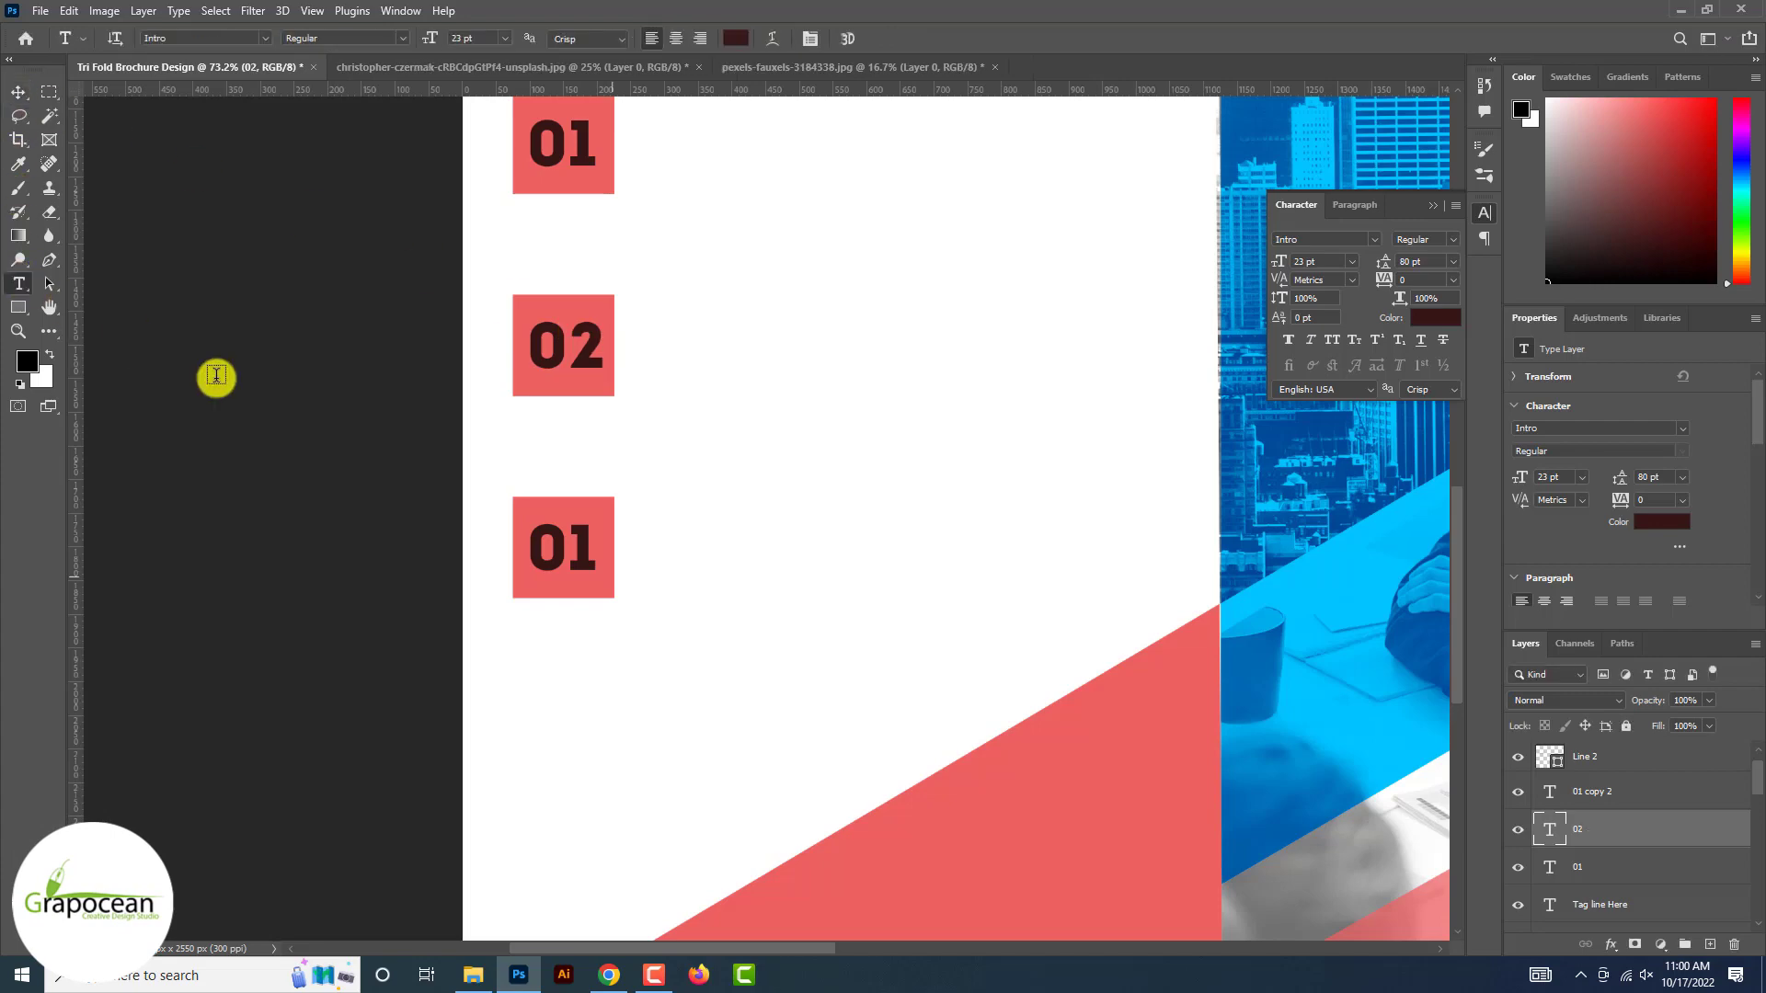
pyautogui.click(601, 555)
pyautogui.hotkey('shift', 'Left')
pyautogui.write('3')
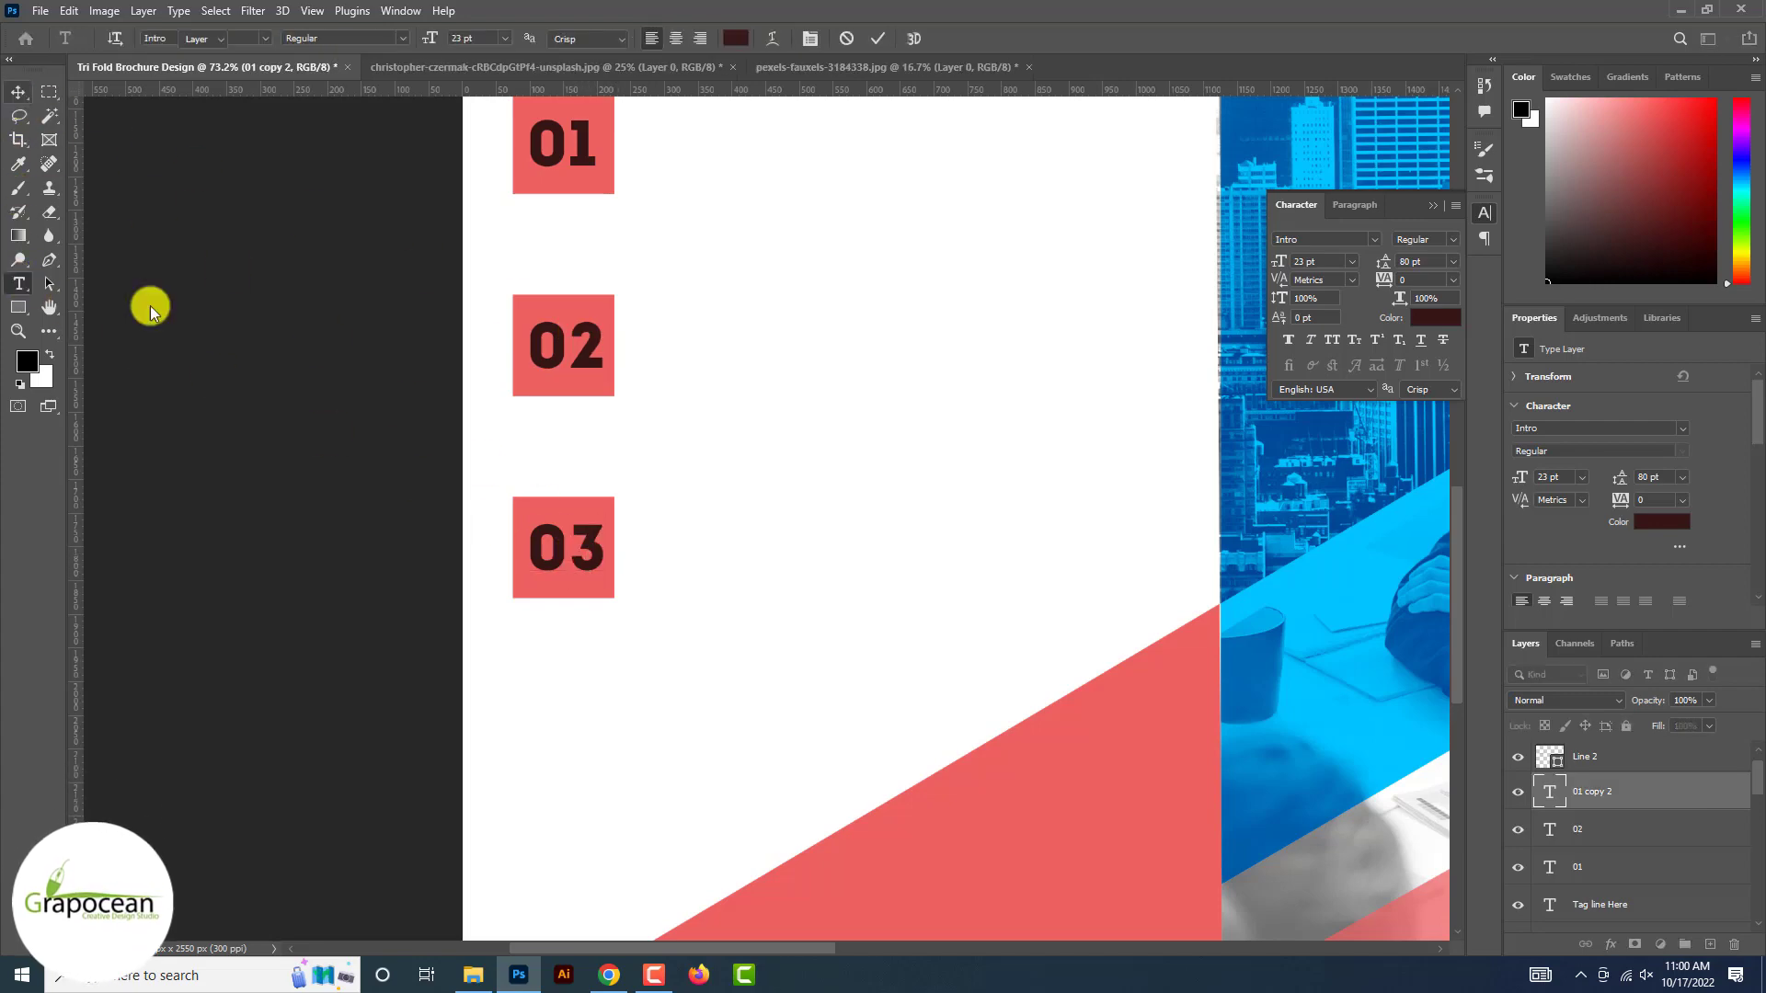
# - Round the top-left corner of the square behind 01 with a 56 px radius
pyautogui.scroll(-6, 241, 444)
pyautogui.scroll(7, 594, 379)
pyautogui.click(682, 361)
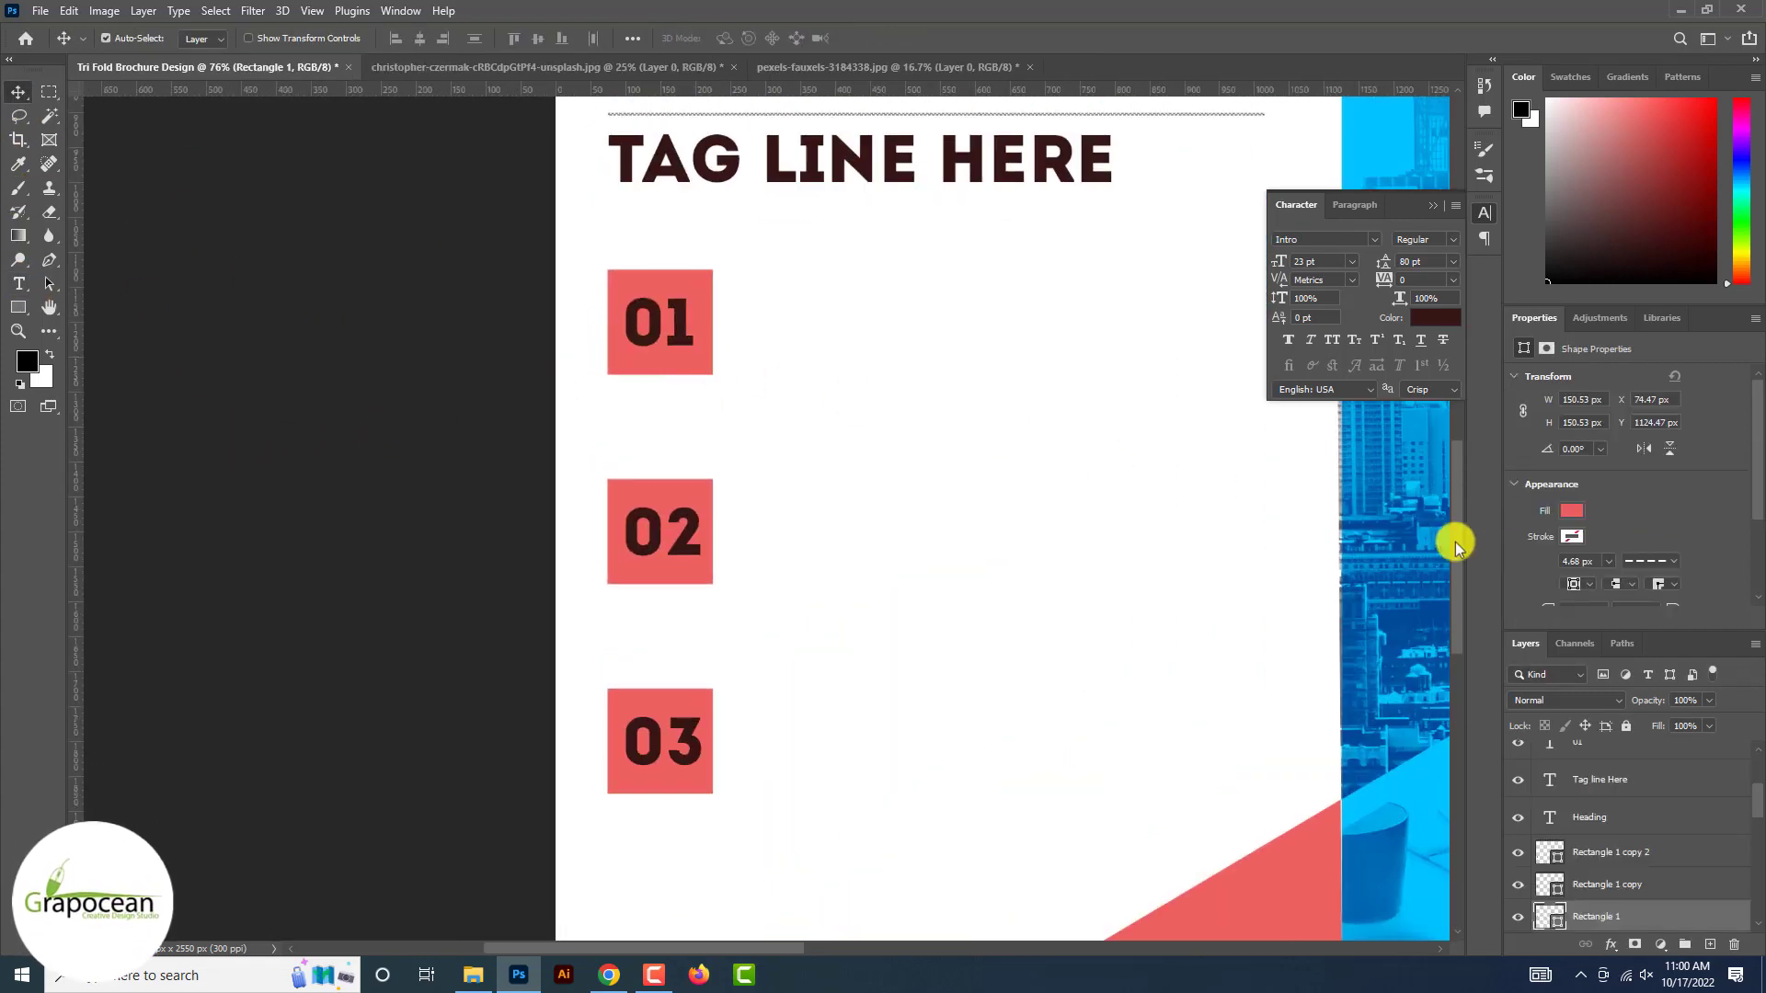
pyautogui.scroll(-2, 1575, 574)
pyautogui.moveTo(1575, 555); pyautogui.dragTo(1608, 555)
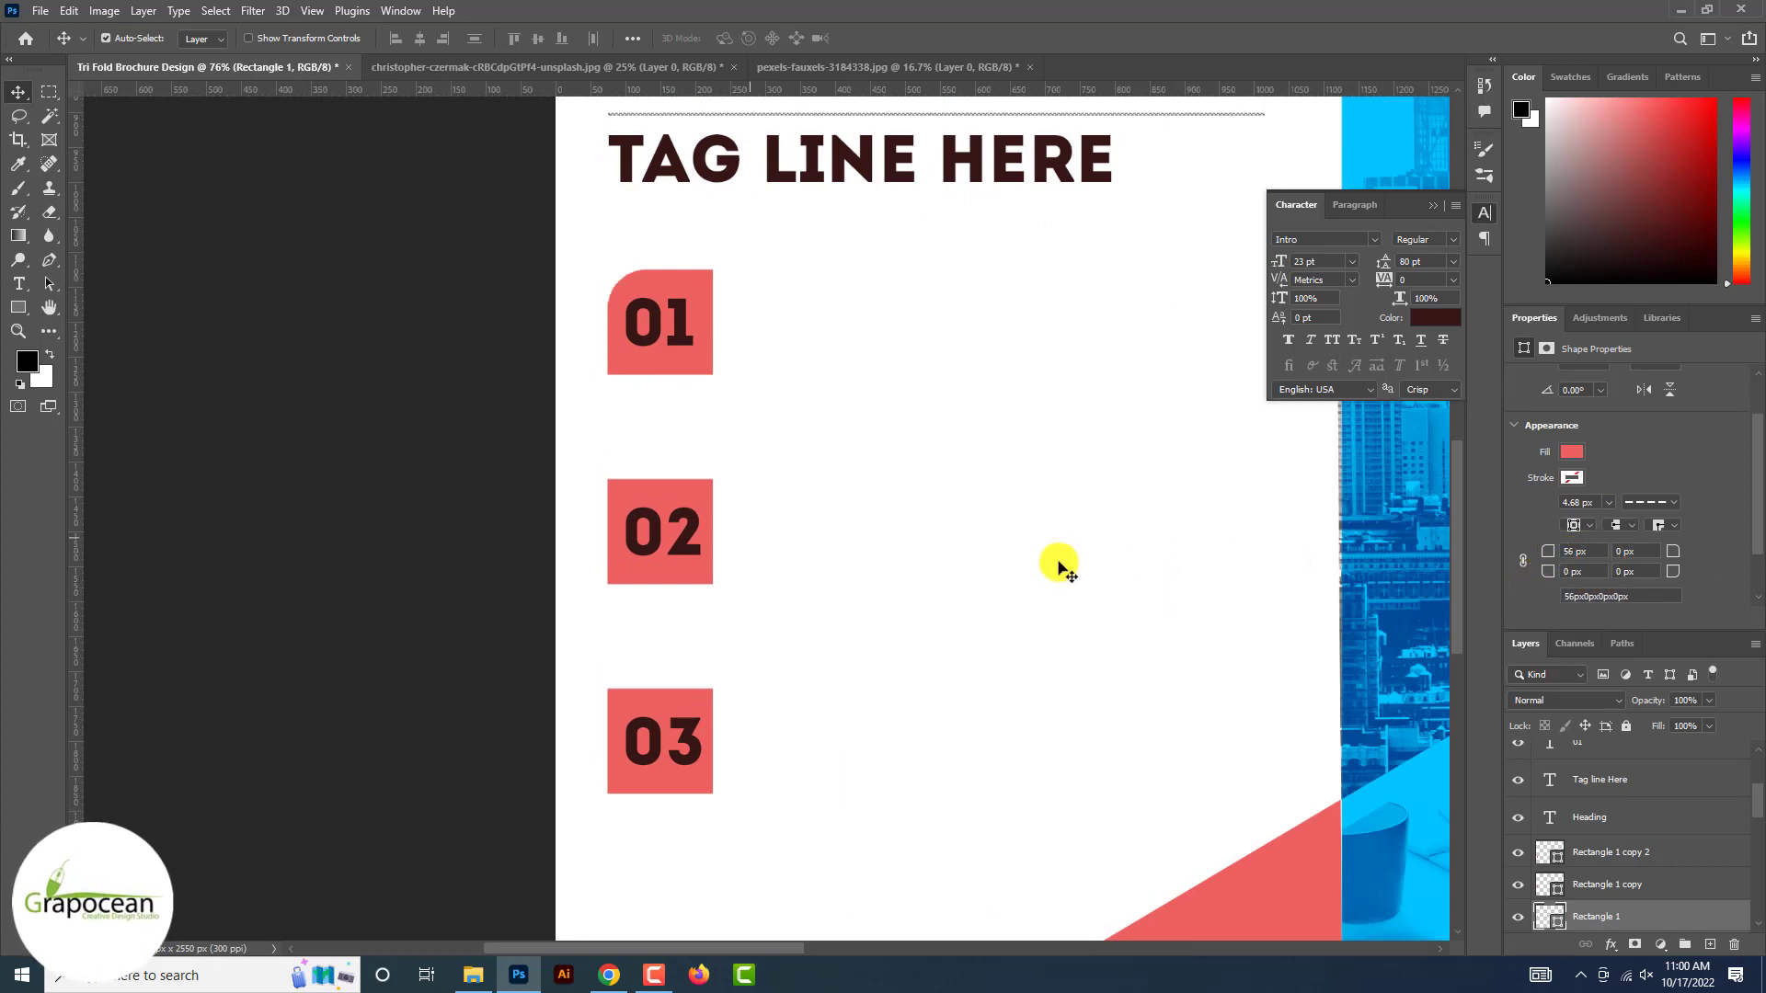
# - Round the top-left corners of the squares behind 02 and 03 with a 56 px radius
pyautogui.click(669, 564)
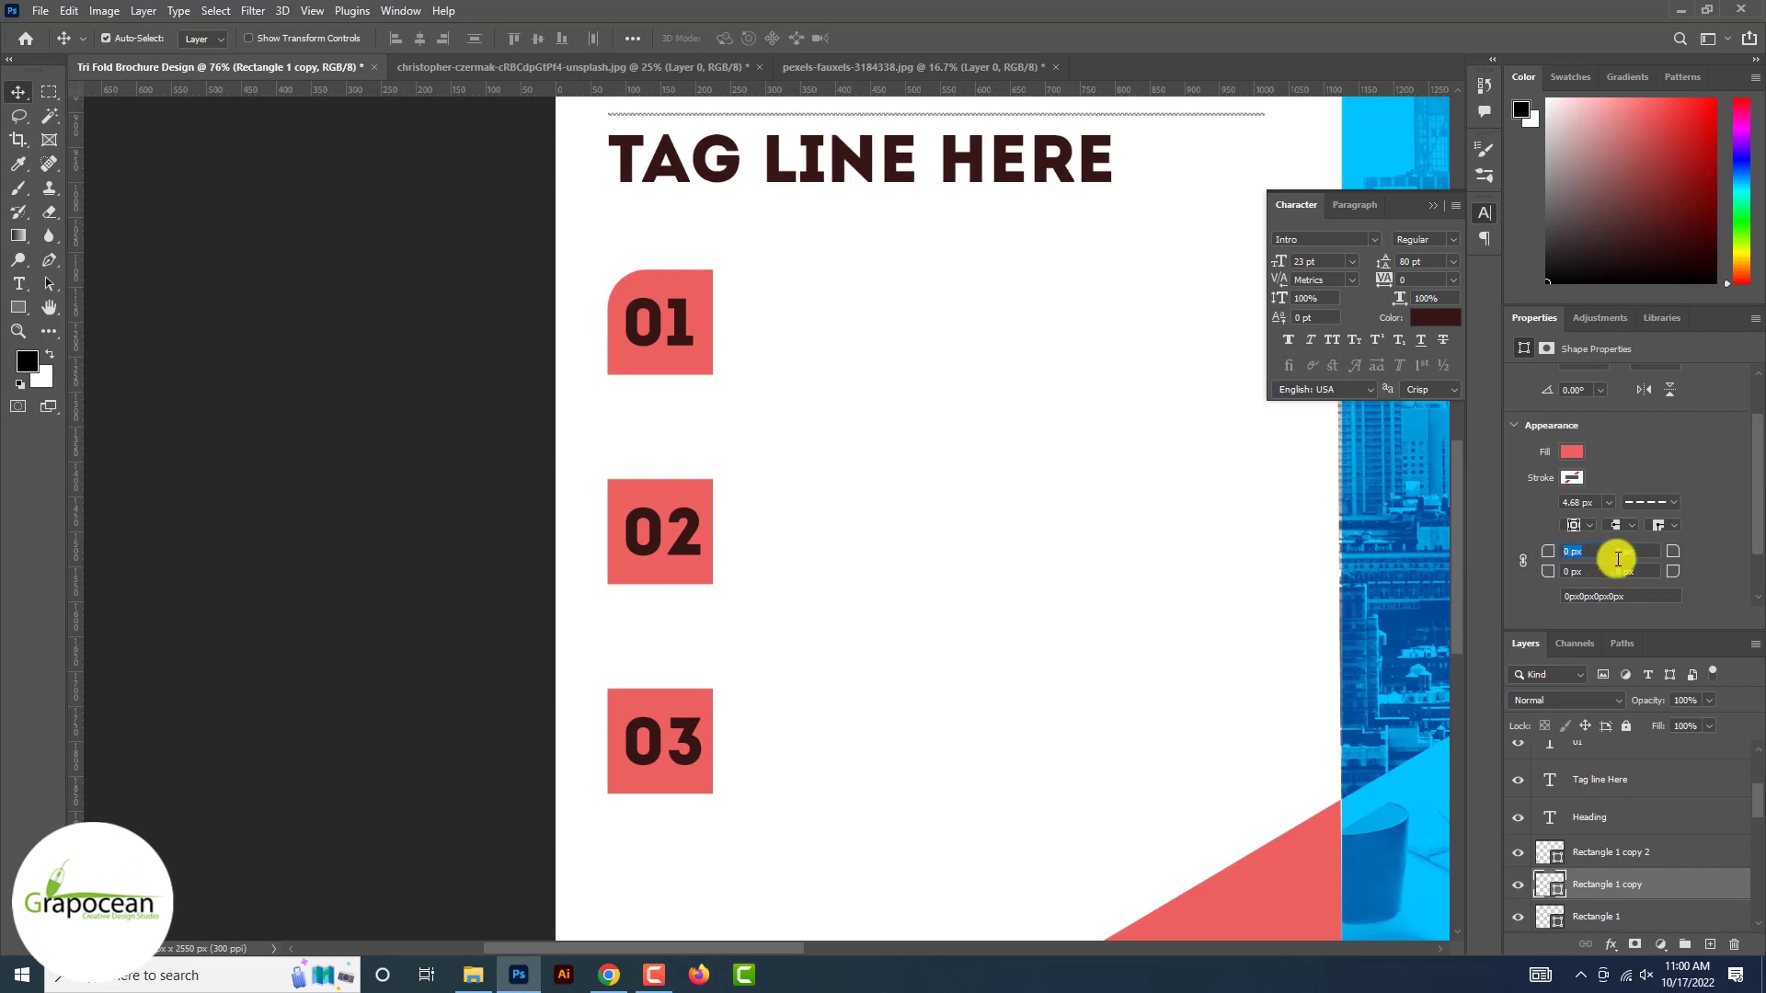
pyautogui.click(1605, 911)
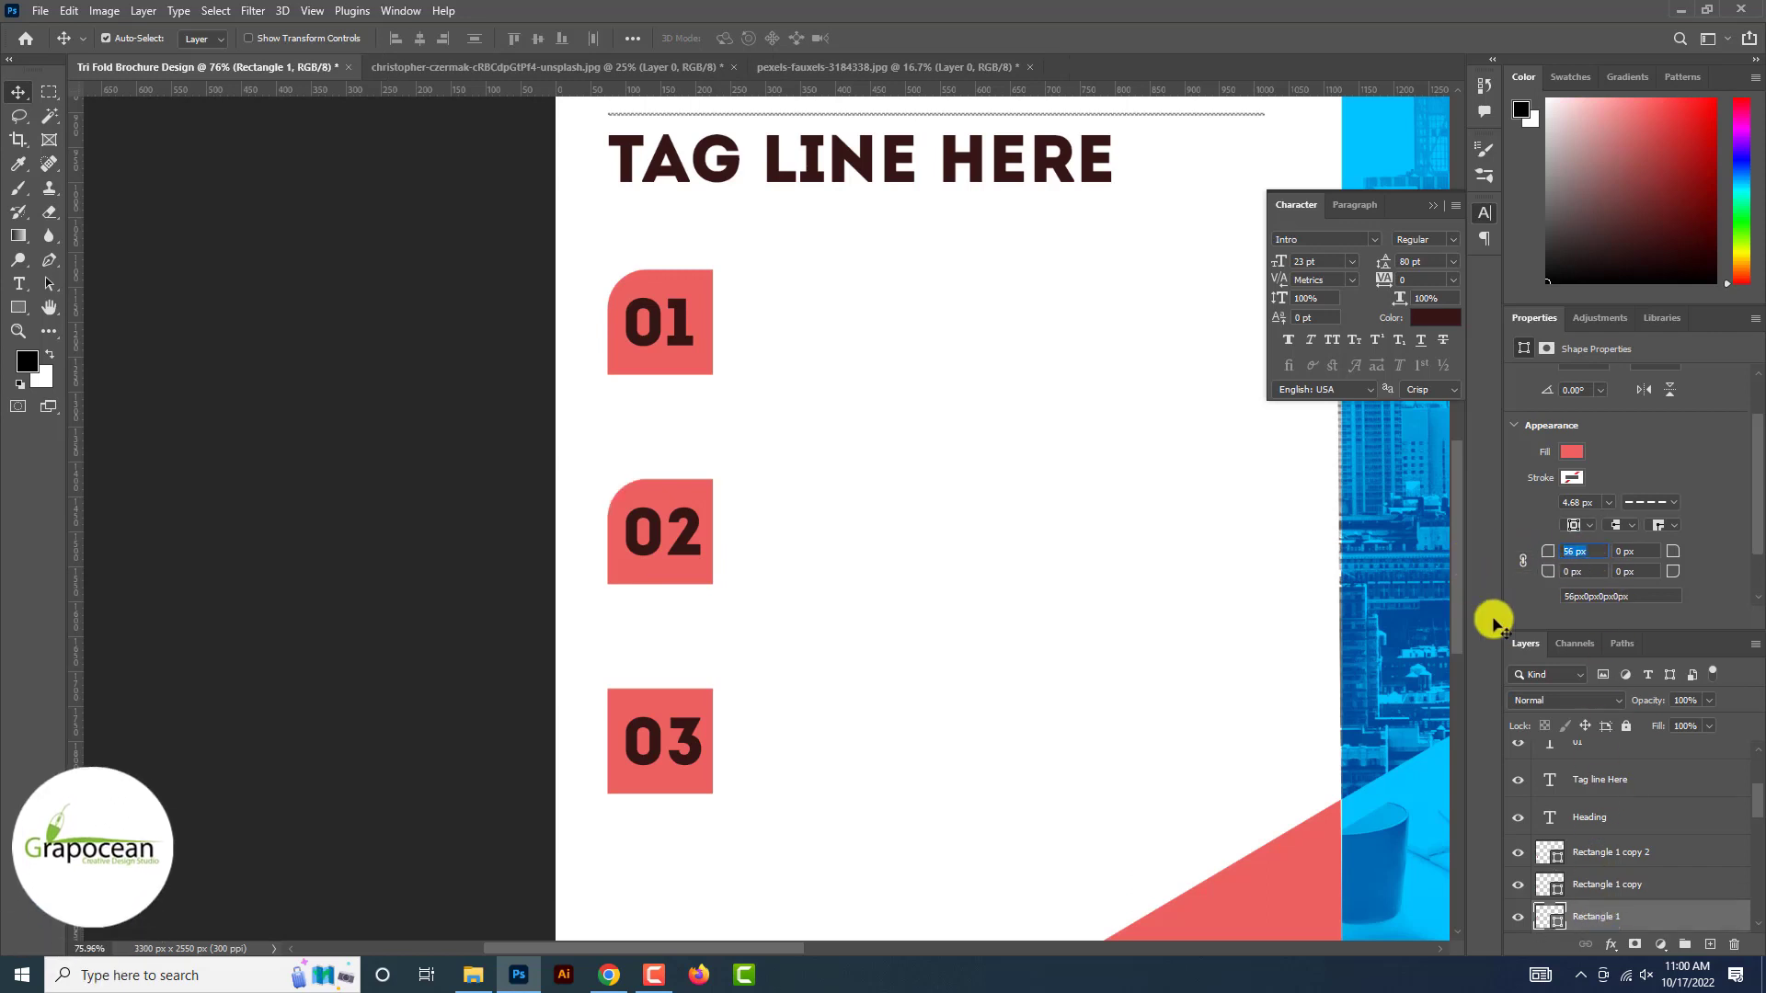
pyautogui.click(1599, 851)
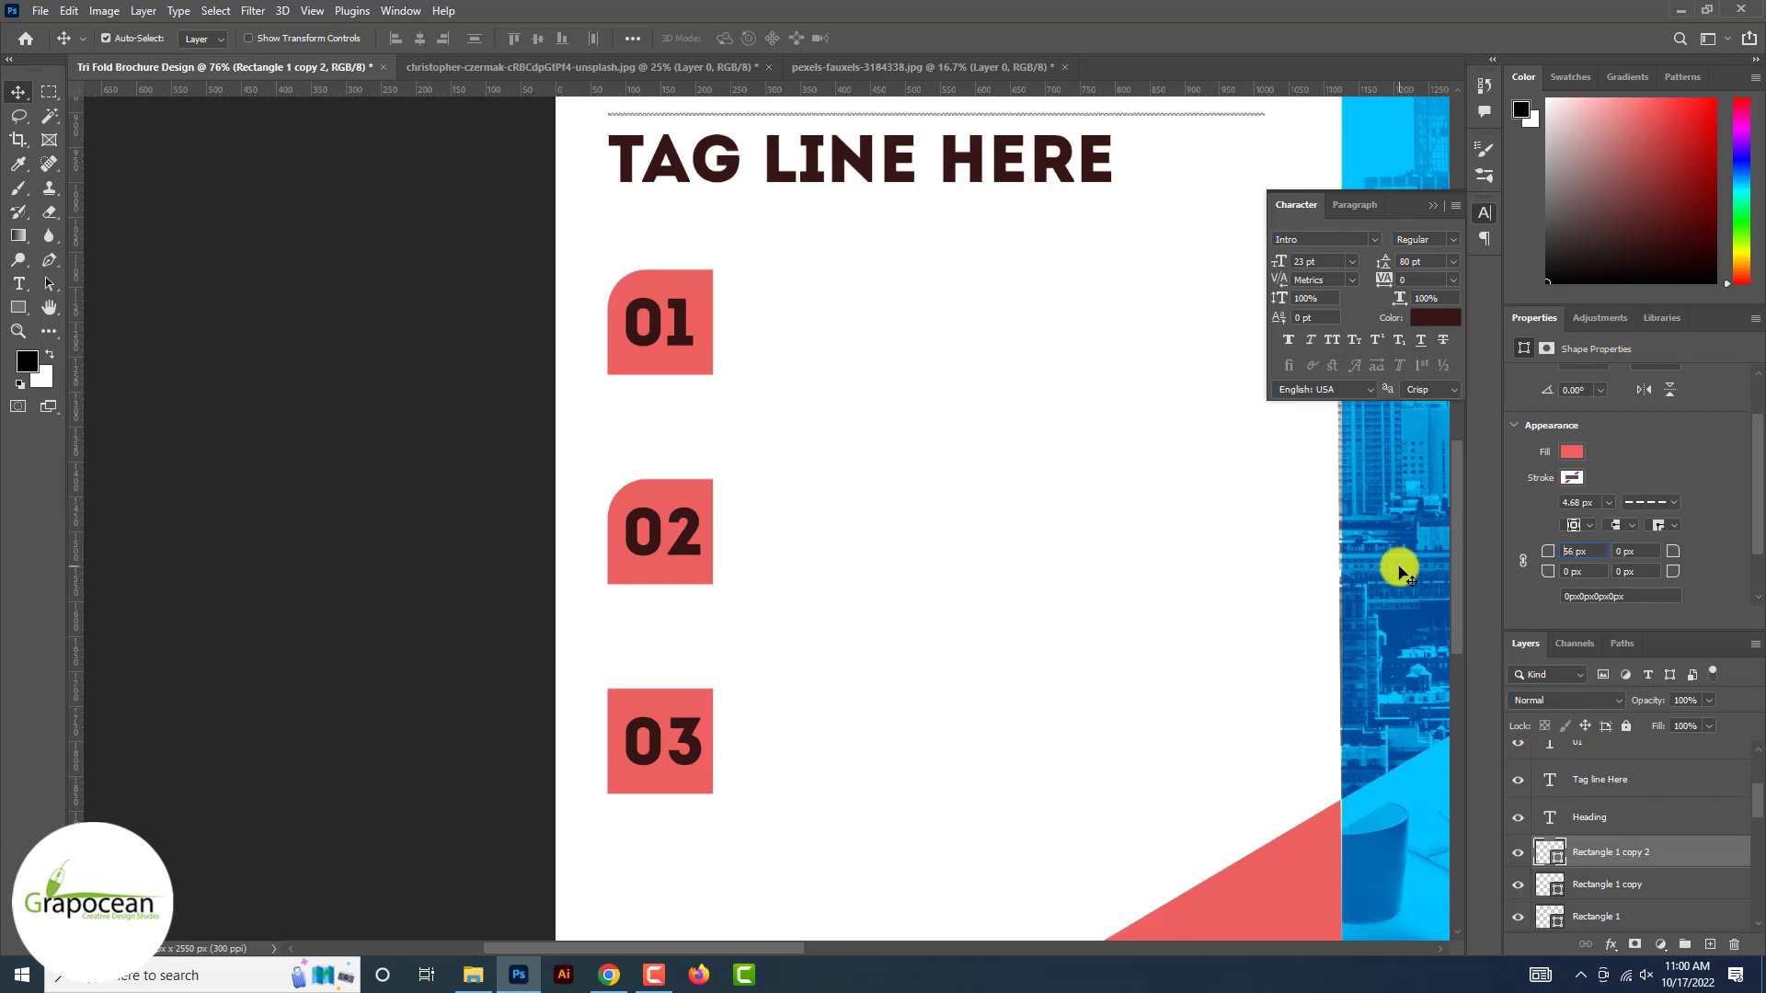
pyautogui.press('Return')
# - Add a text box about 585 px wide and 157 px high beside the 01 square, with its text at 12 pt
pyautogui.scroll(-3, 1397, 575)
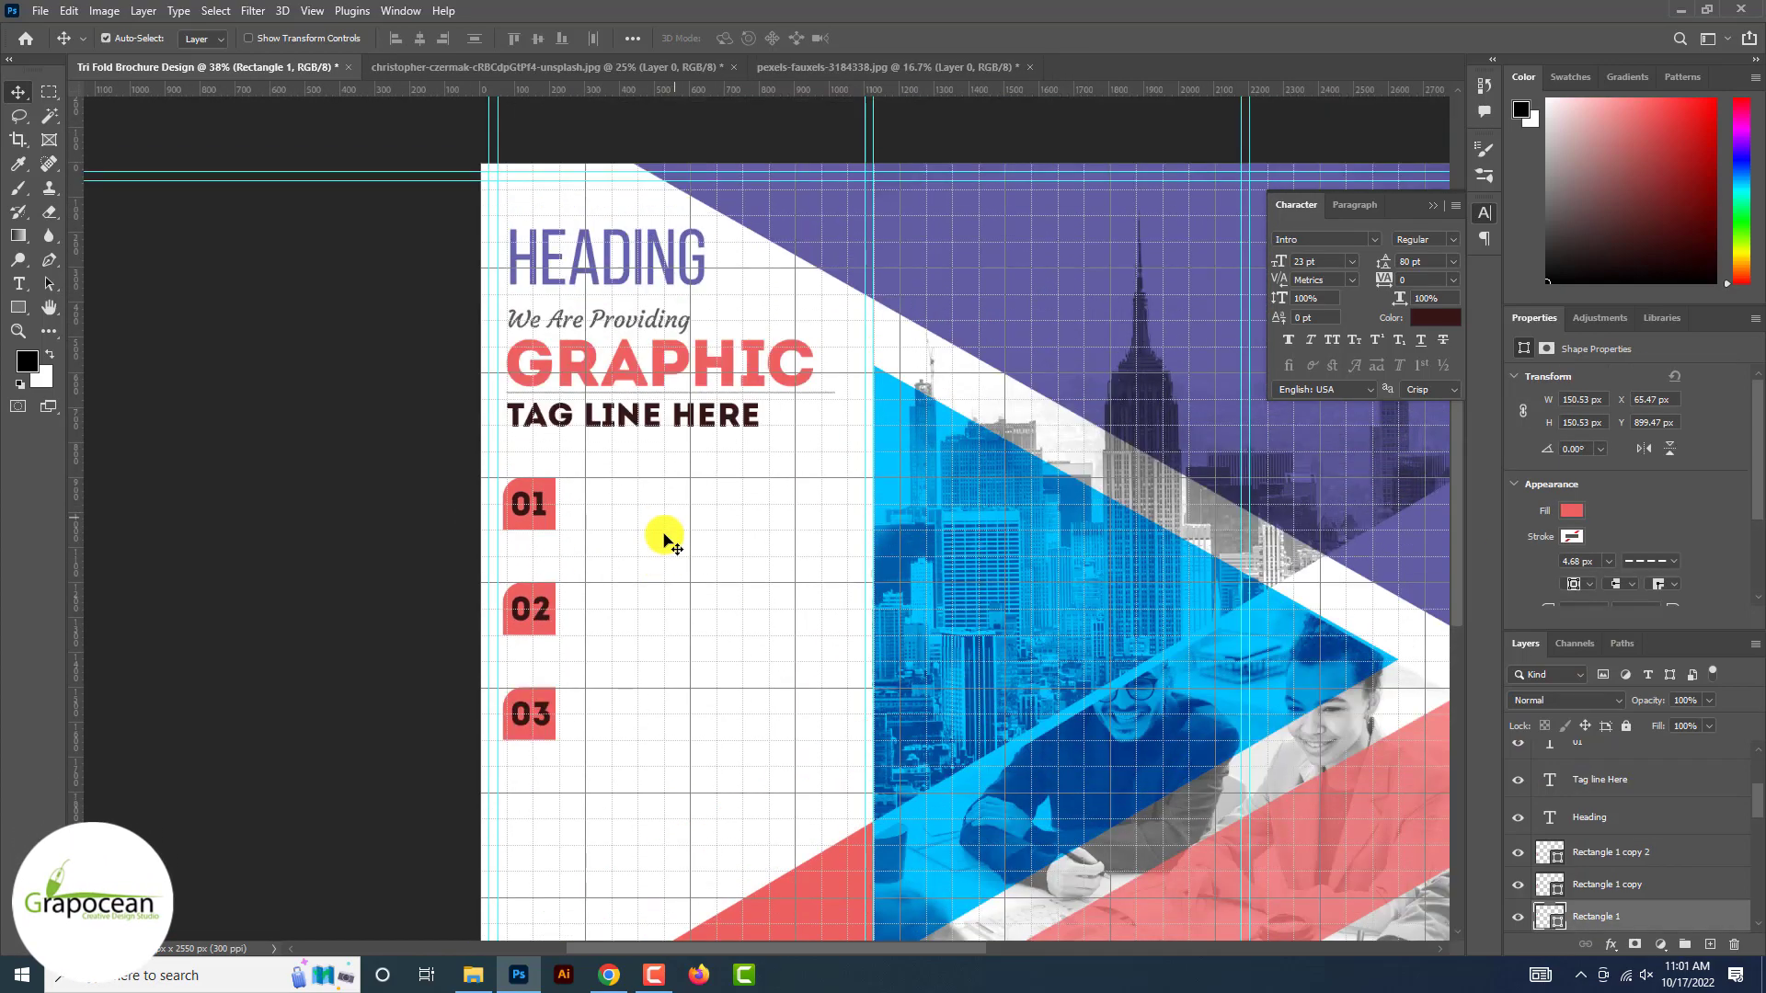
pyautogui.scroll(2, 664, 540)
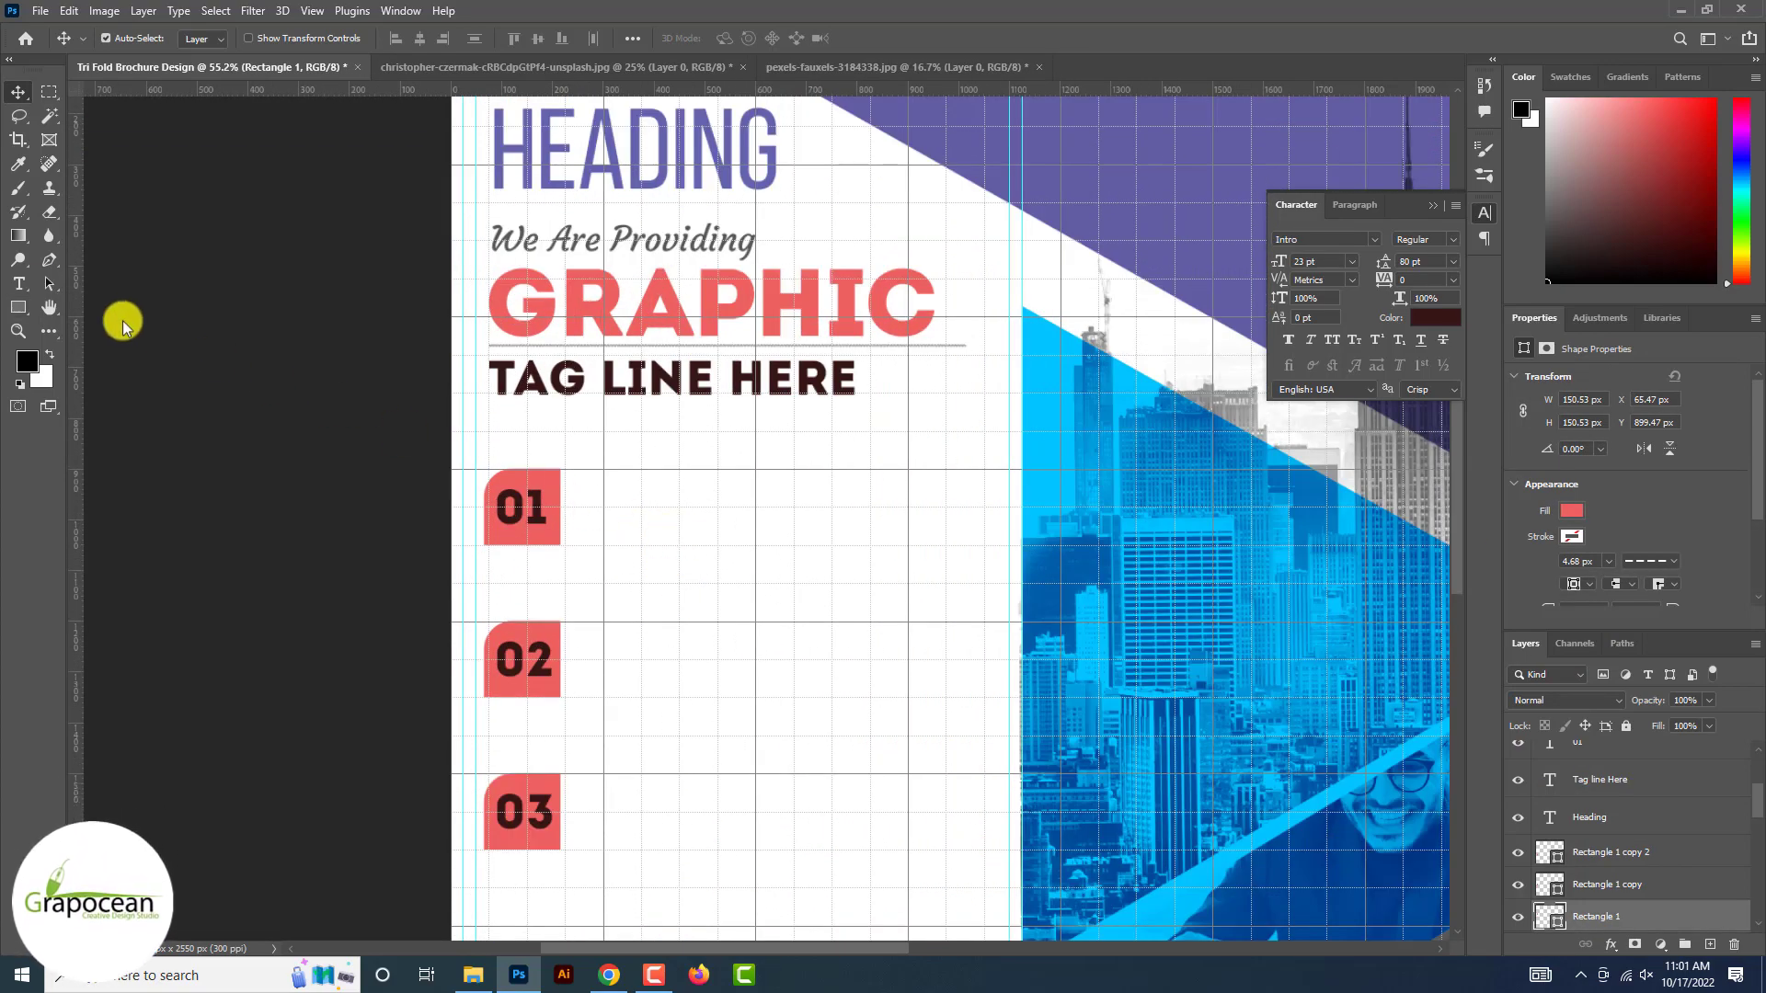
pyautogui.press('t')
pyautogui.click(1711, 946)
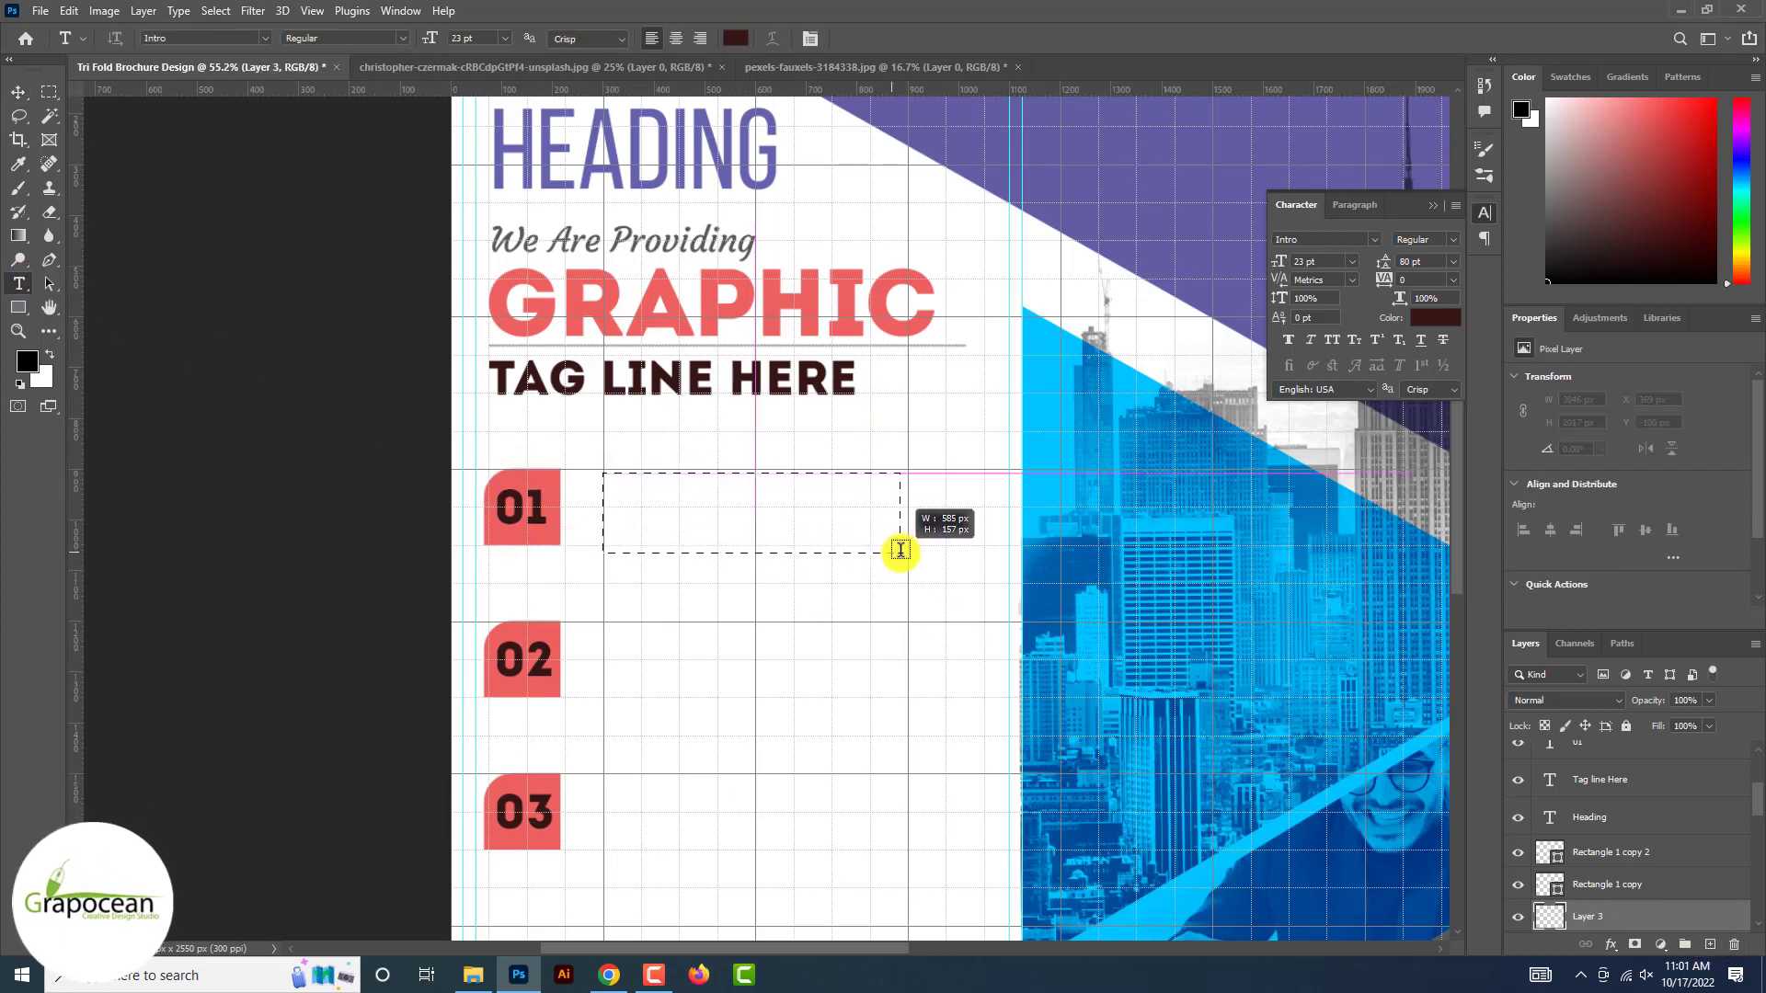
pyautogui.moveTo(901, 550); pyautogui.dragTo(907, 552)
pyautogui.click(505, 39)
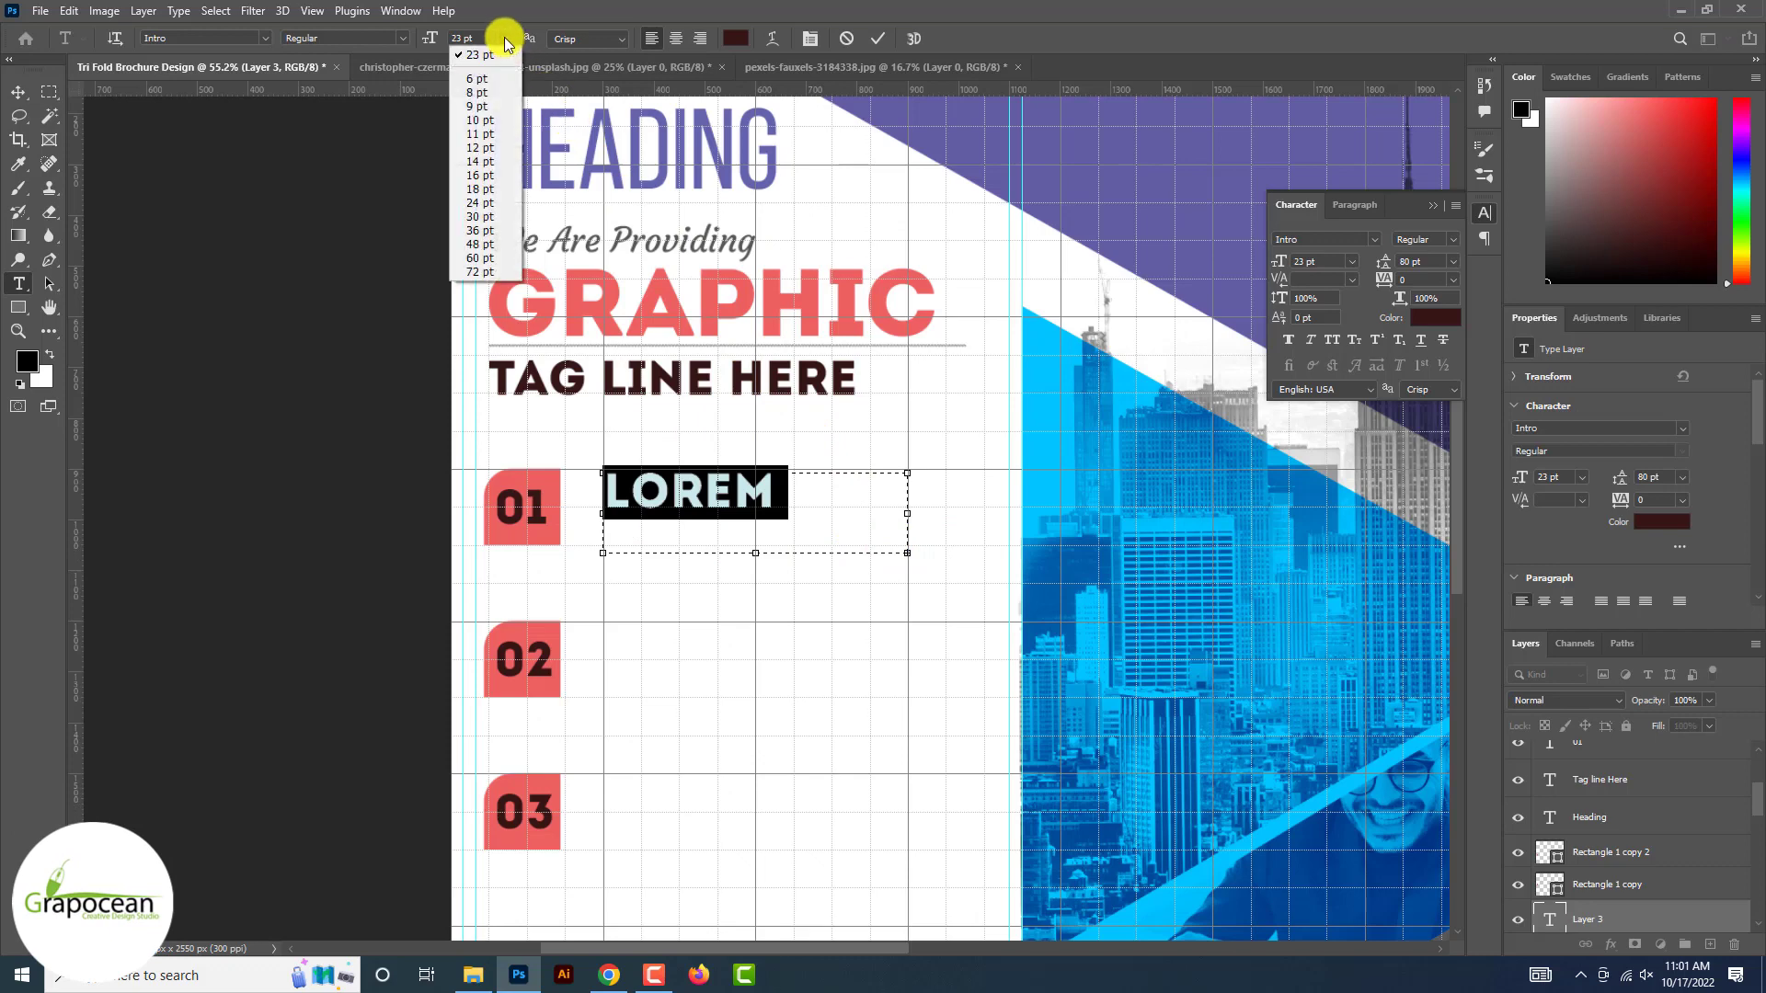
pyautogui.click(478, 147)
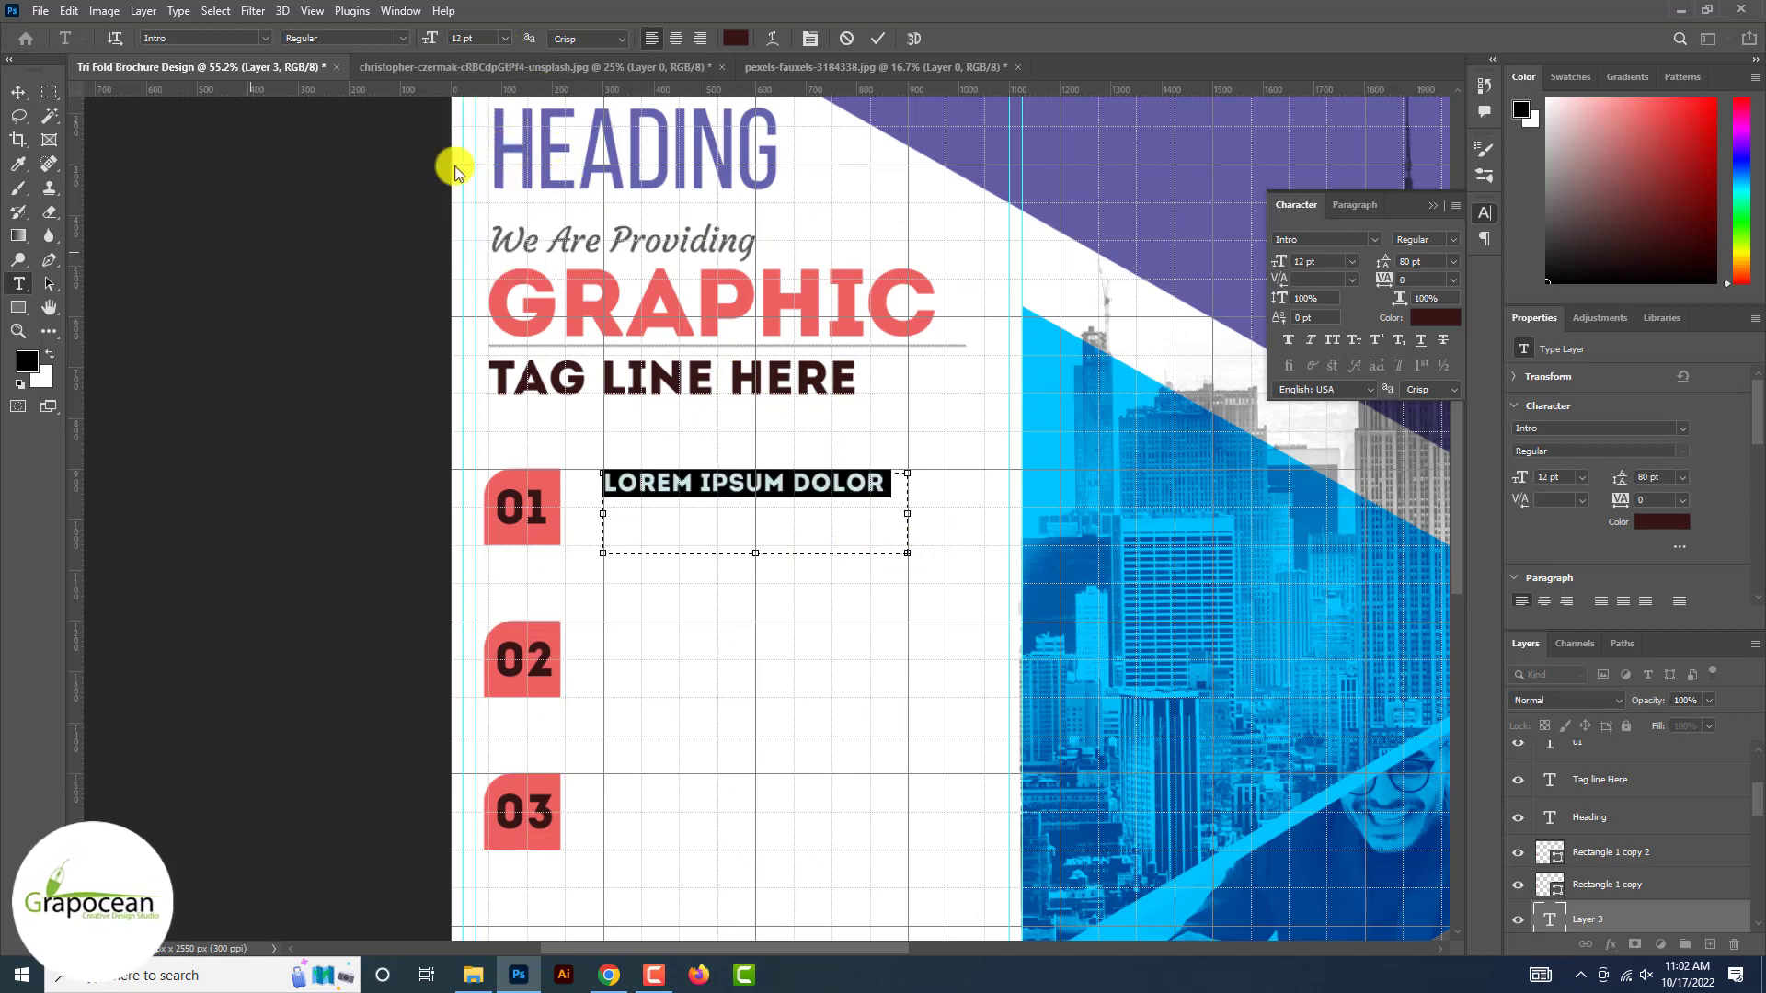
pyautogui.click(15, 94)
# - Replace the placeholder text beside the 01 square with "Text Line here"
pyautogui.click(18, 283)
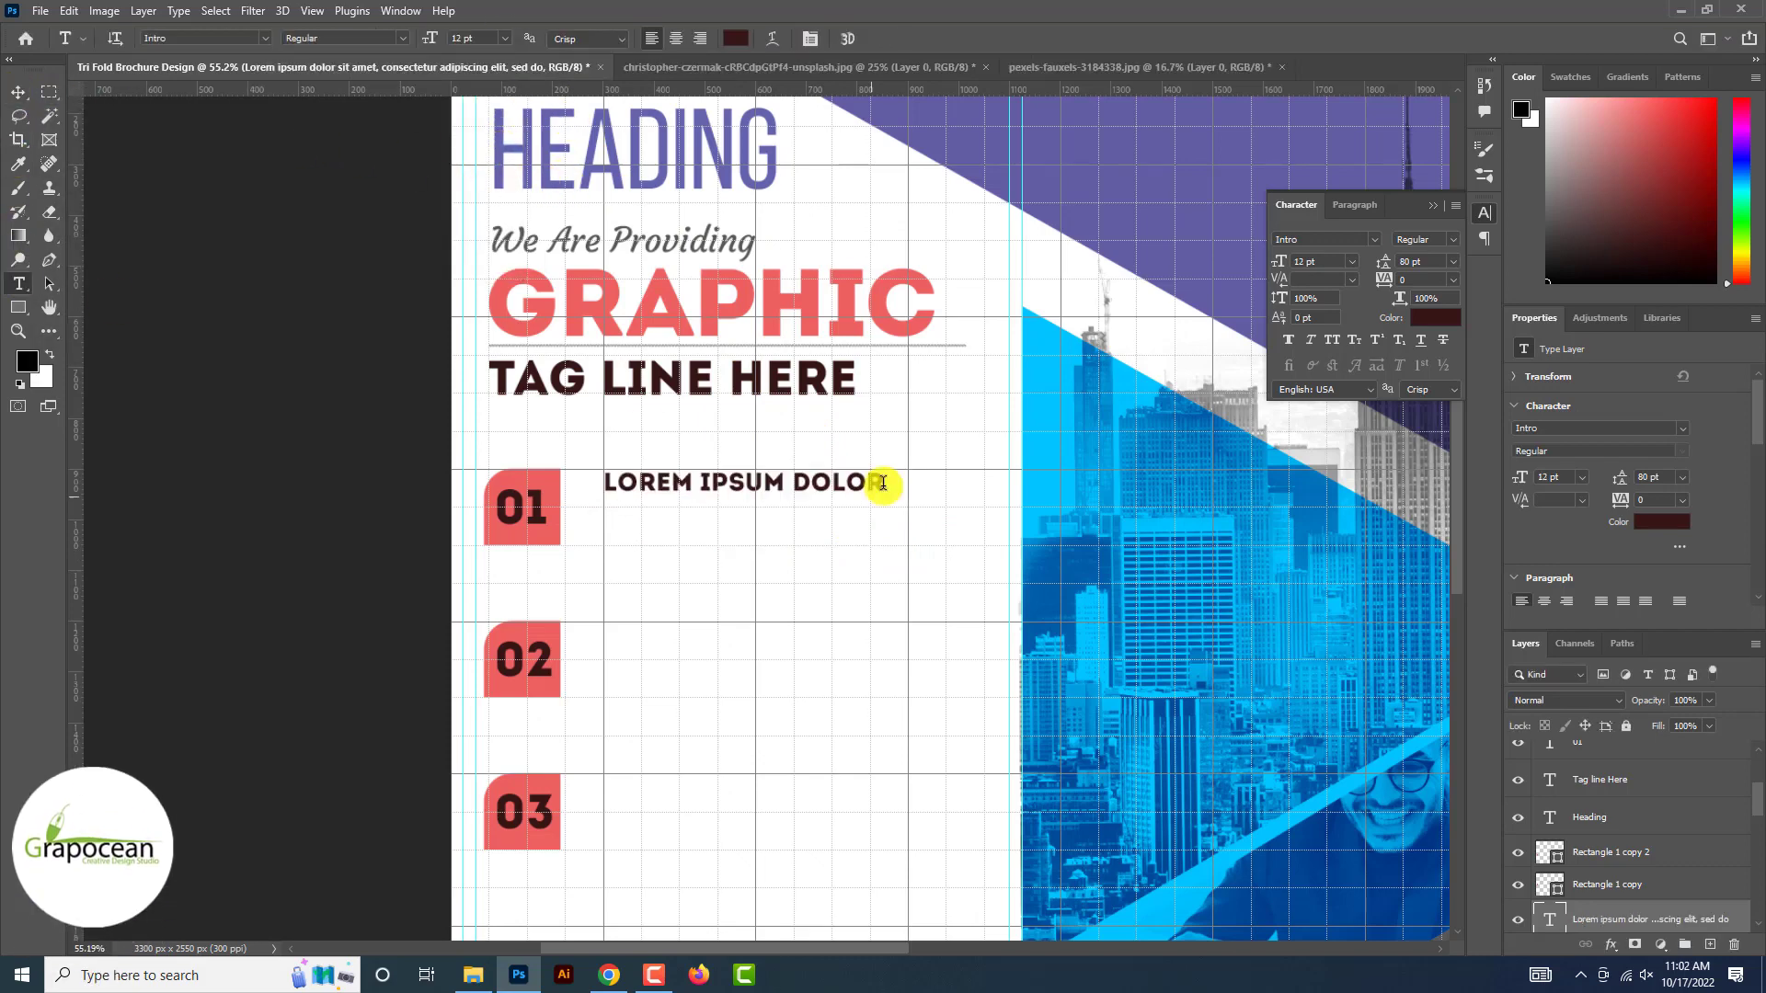
pyautogui.moveTo(884, 486); pyautogui.dragTo(571, 484)
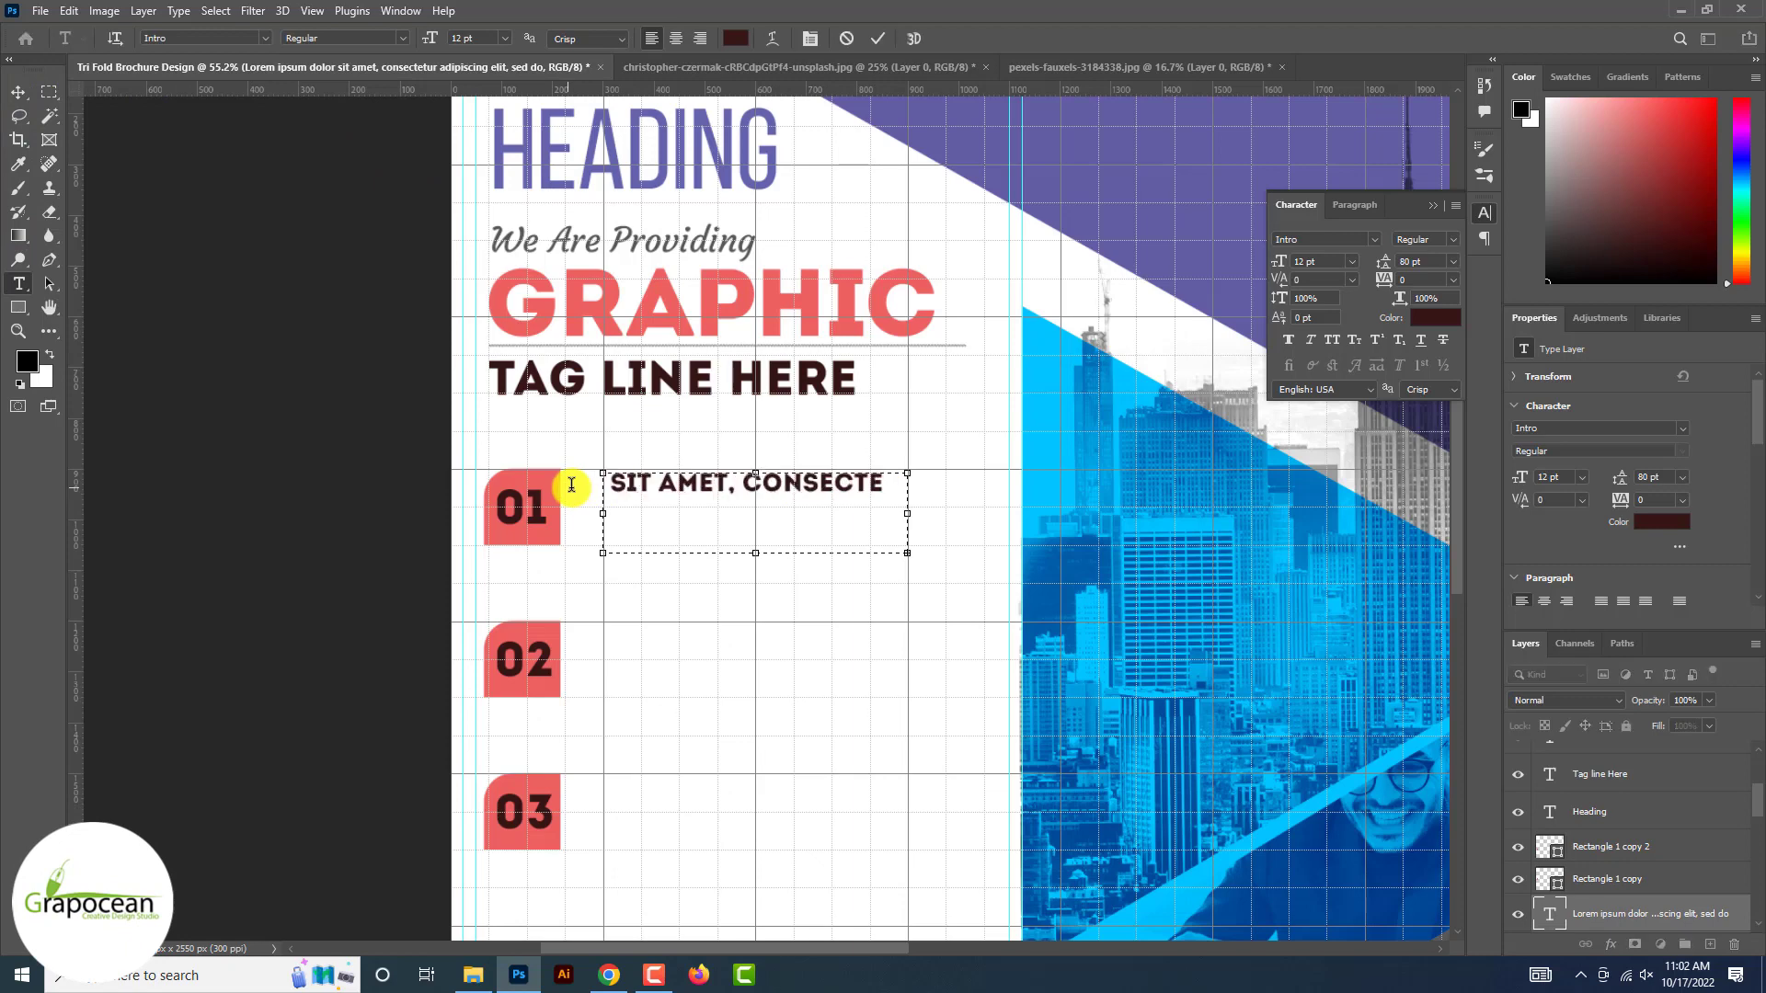
pyautogui.write('TE ')
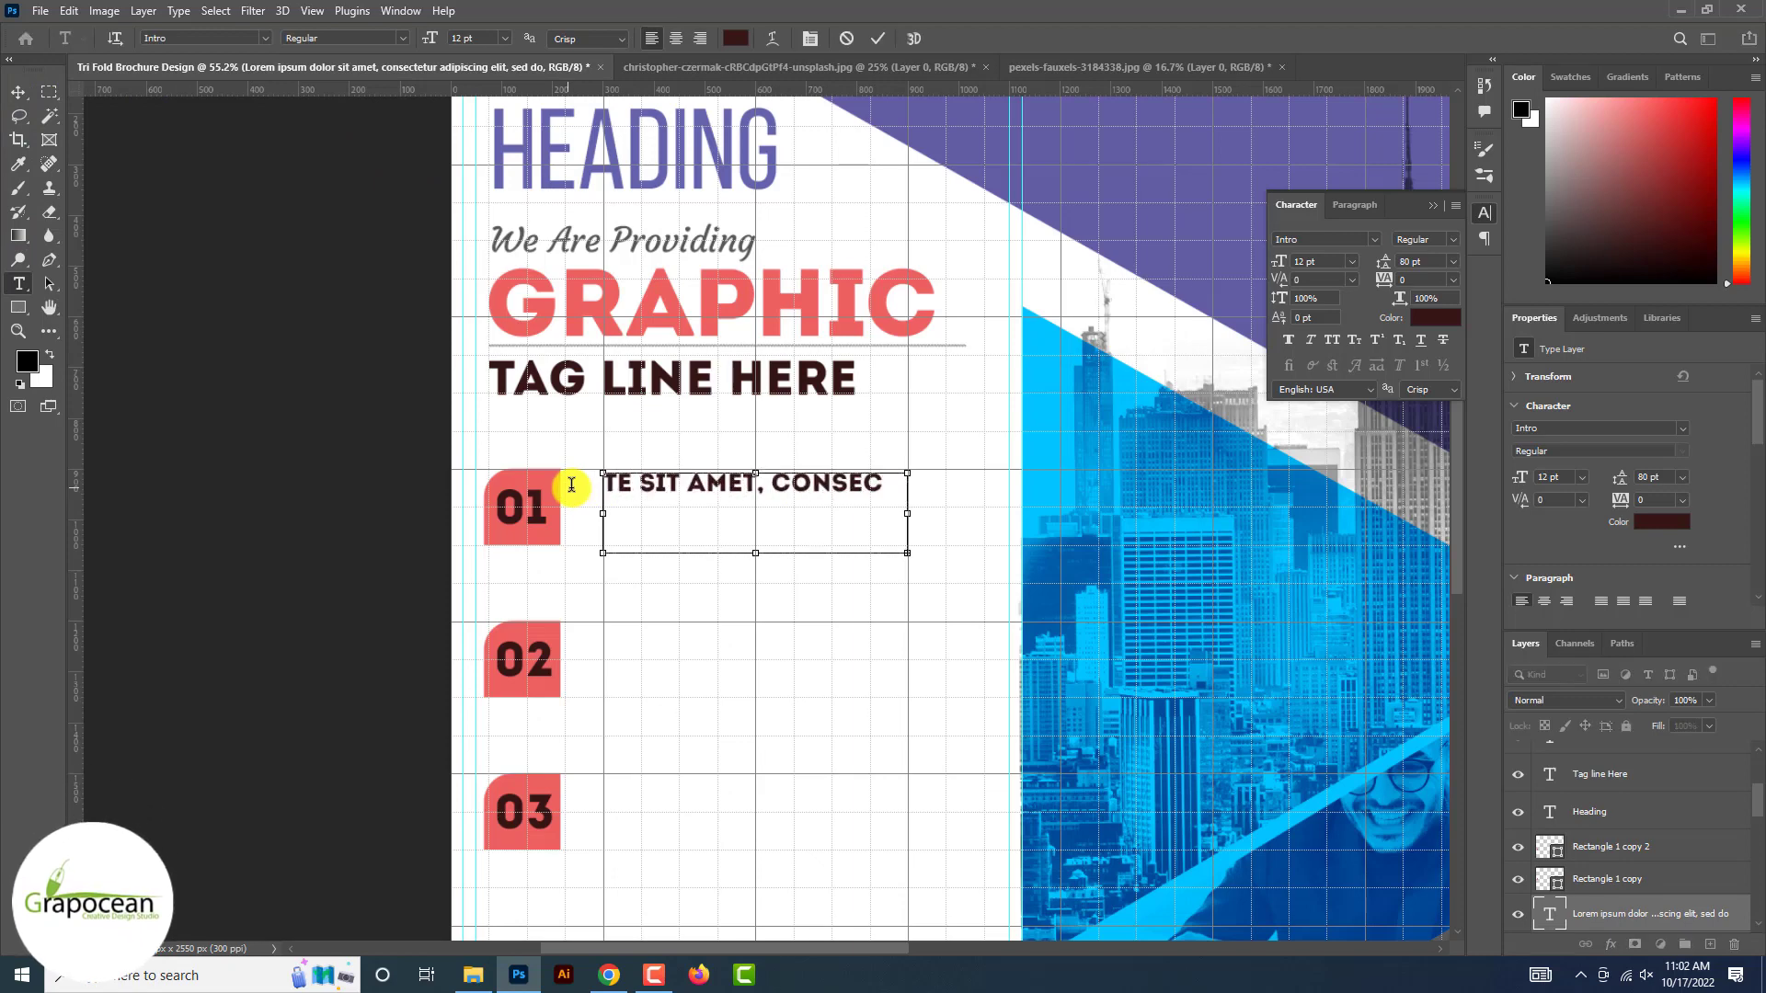
pyautogui.write('EXT LINE HERE')
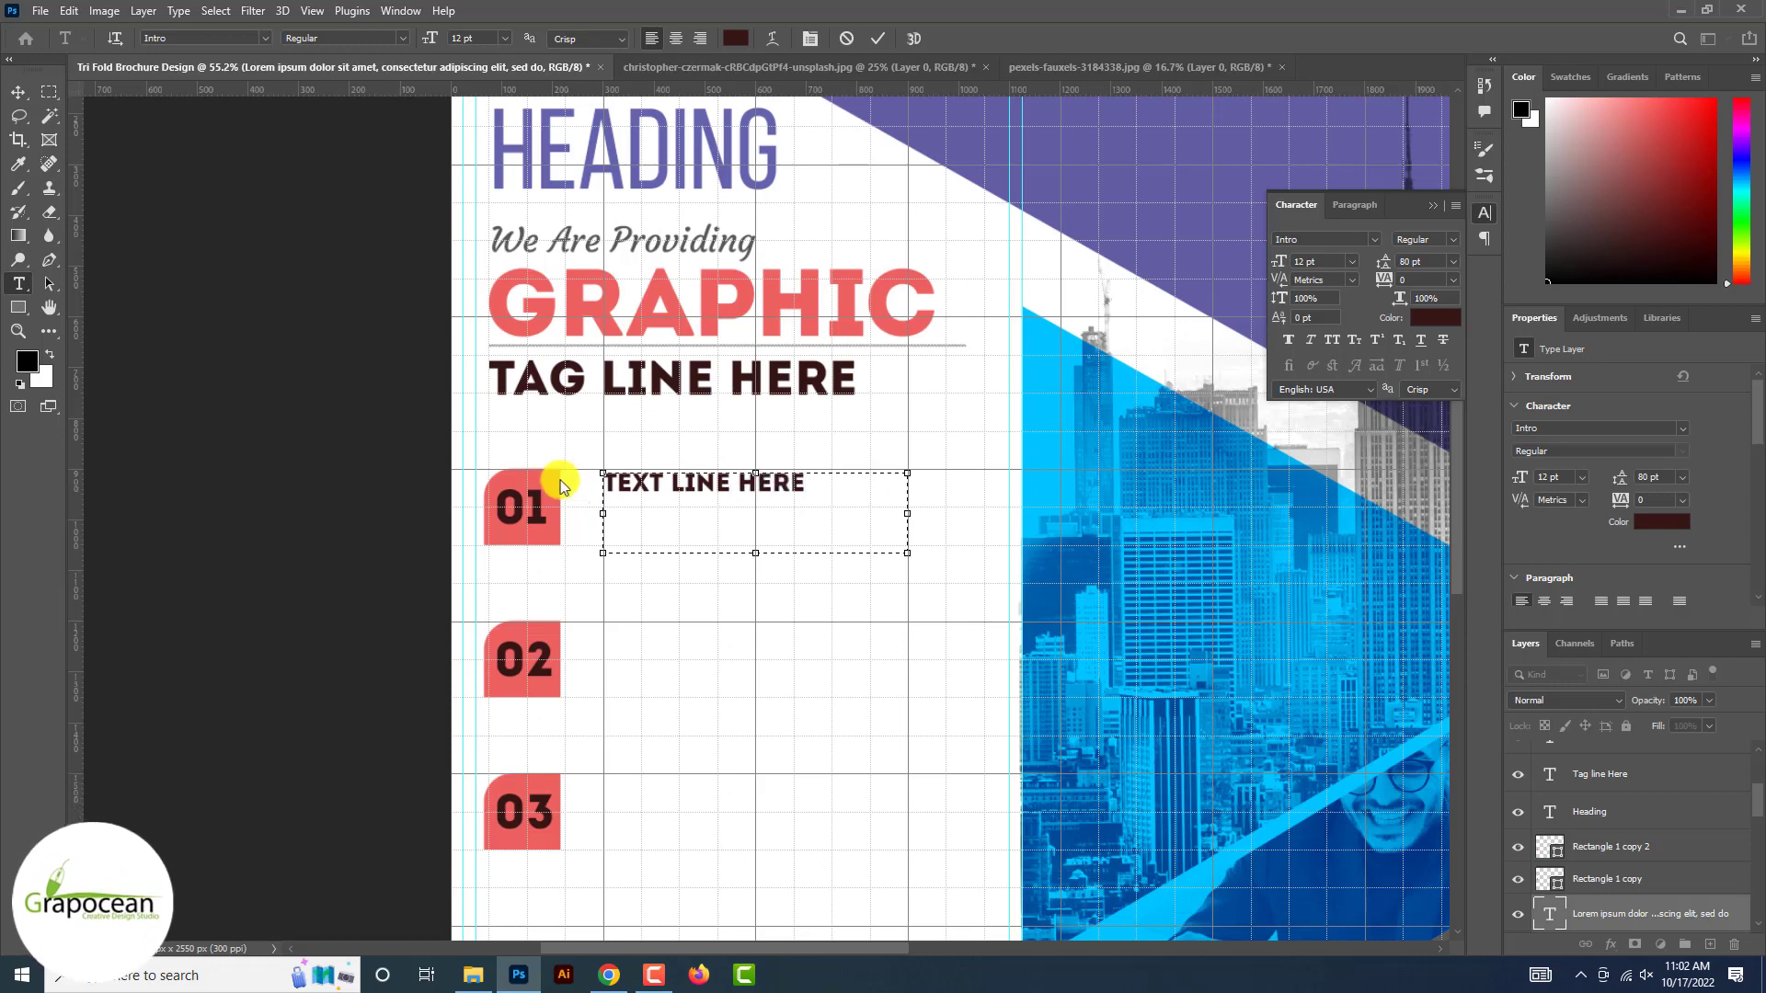
pyautogui.click(18, 92)
# - Add a placeholder paragraph box under the 01 title in 6 pt Open Sans with Auto leading
pyautogui.scroll(1, 651, 482)
pyautogui.scroll(-1, 651, 482)
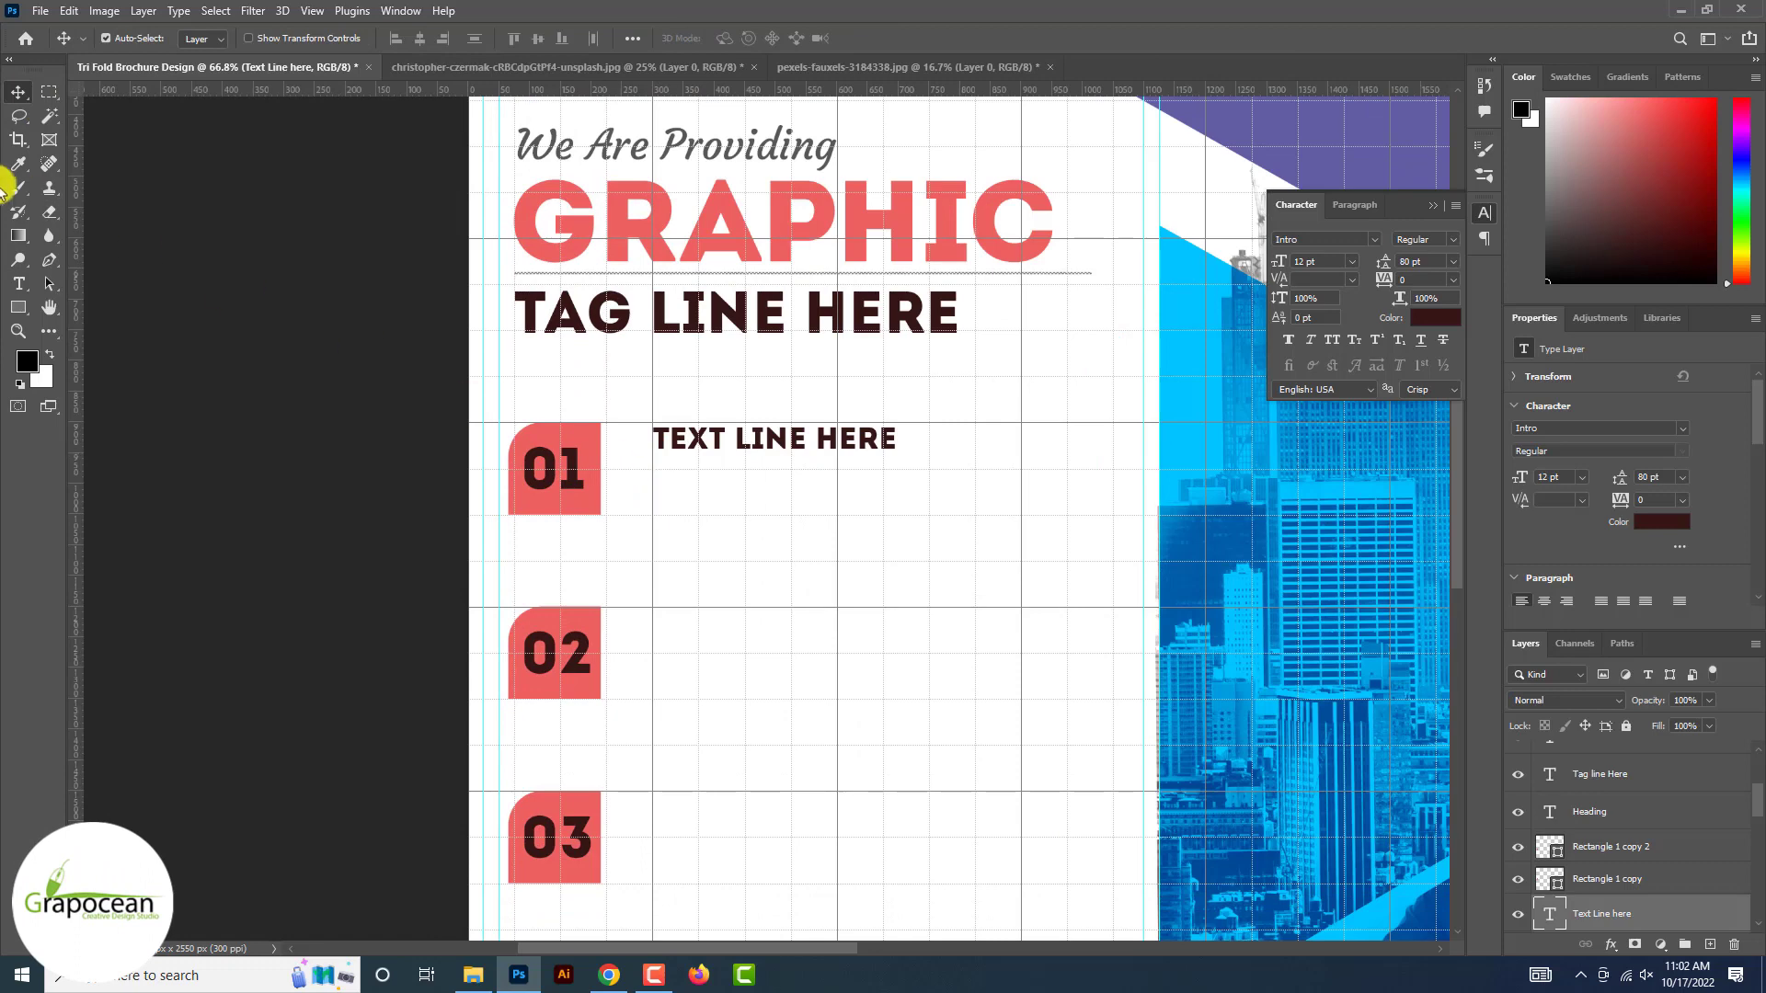
pyautogui.click(18, 281)
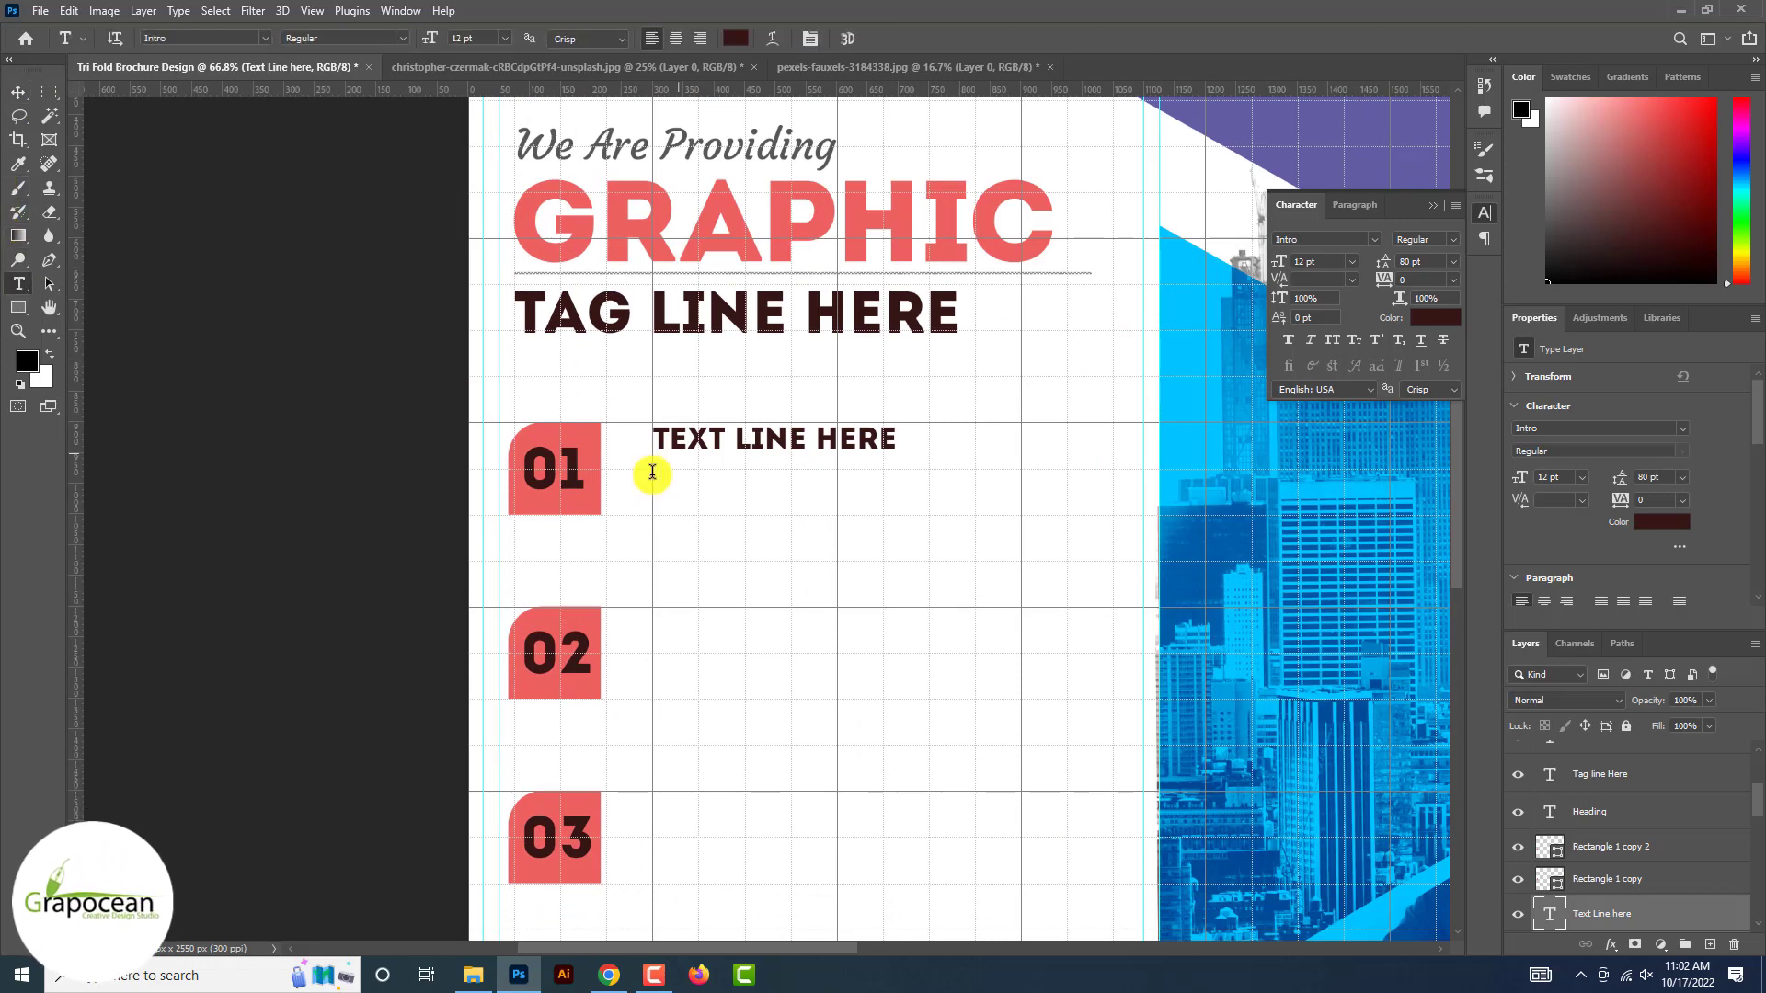
pyautogui.moveTo(950, 596); pyautogui.dragTo(1022, 605)
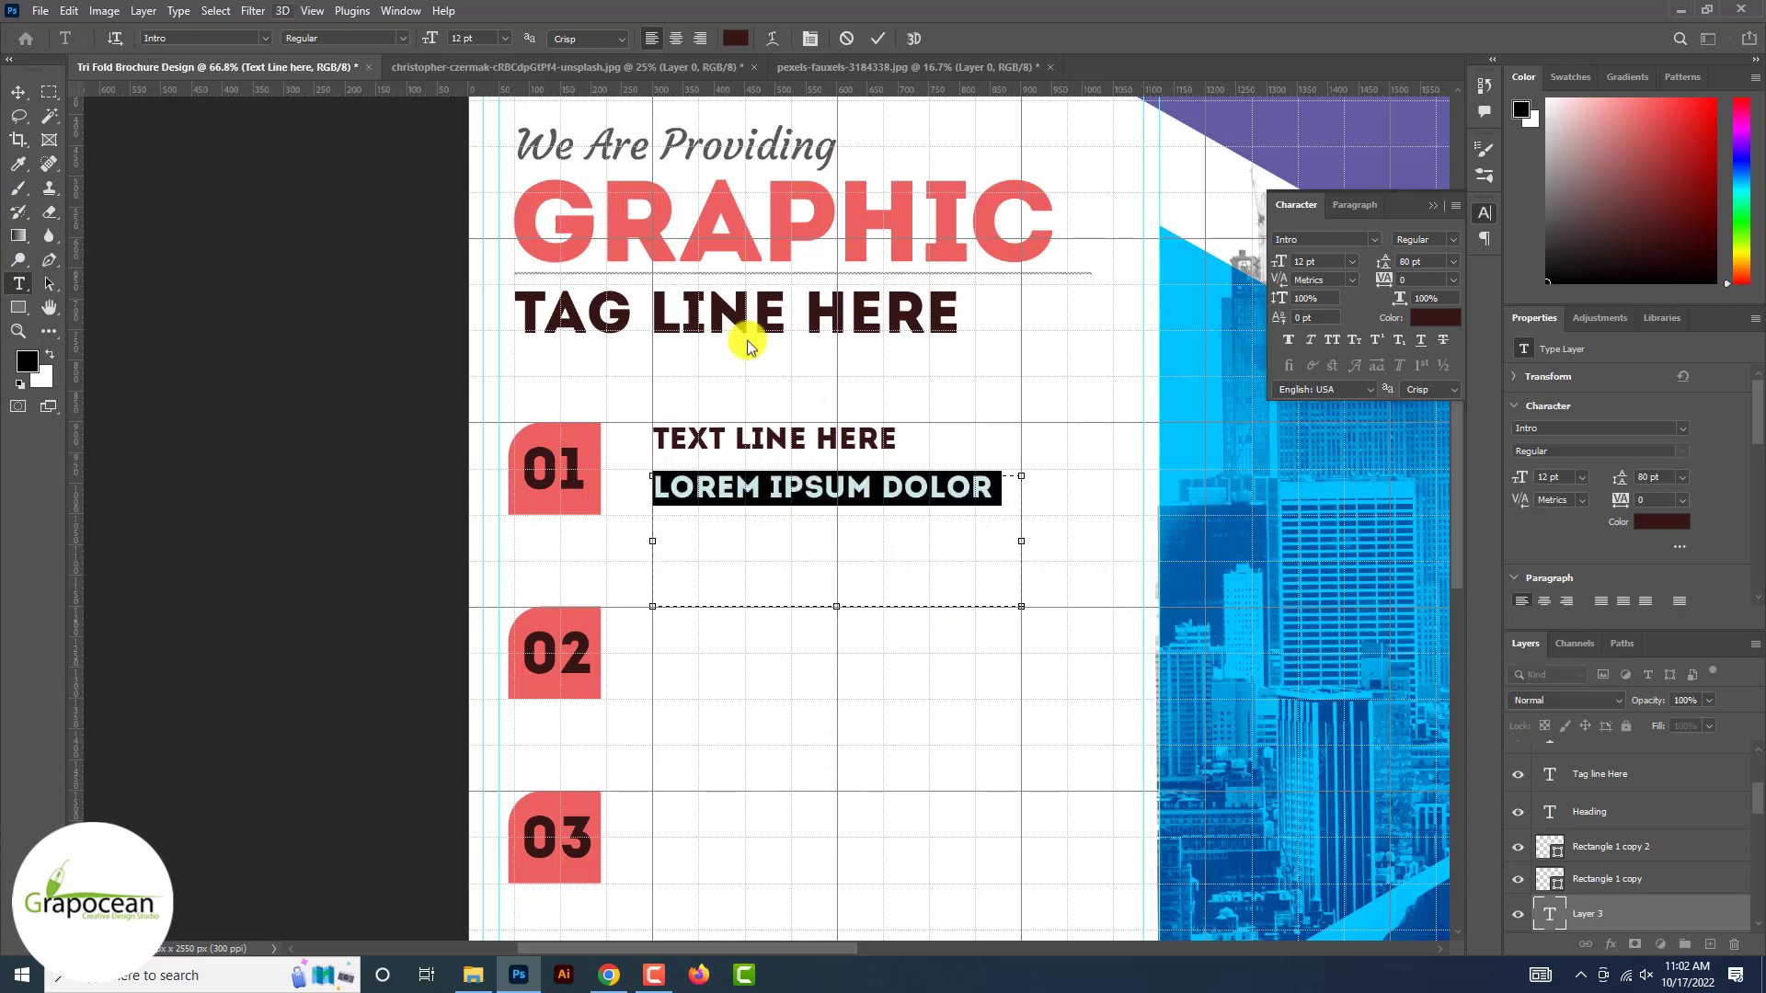
pyautogui.moveTo(433, 38); pyautogui.dragTo(434, 38)
pyautogui.click(264, 37)
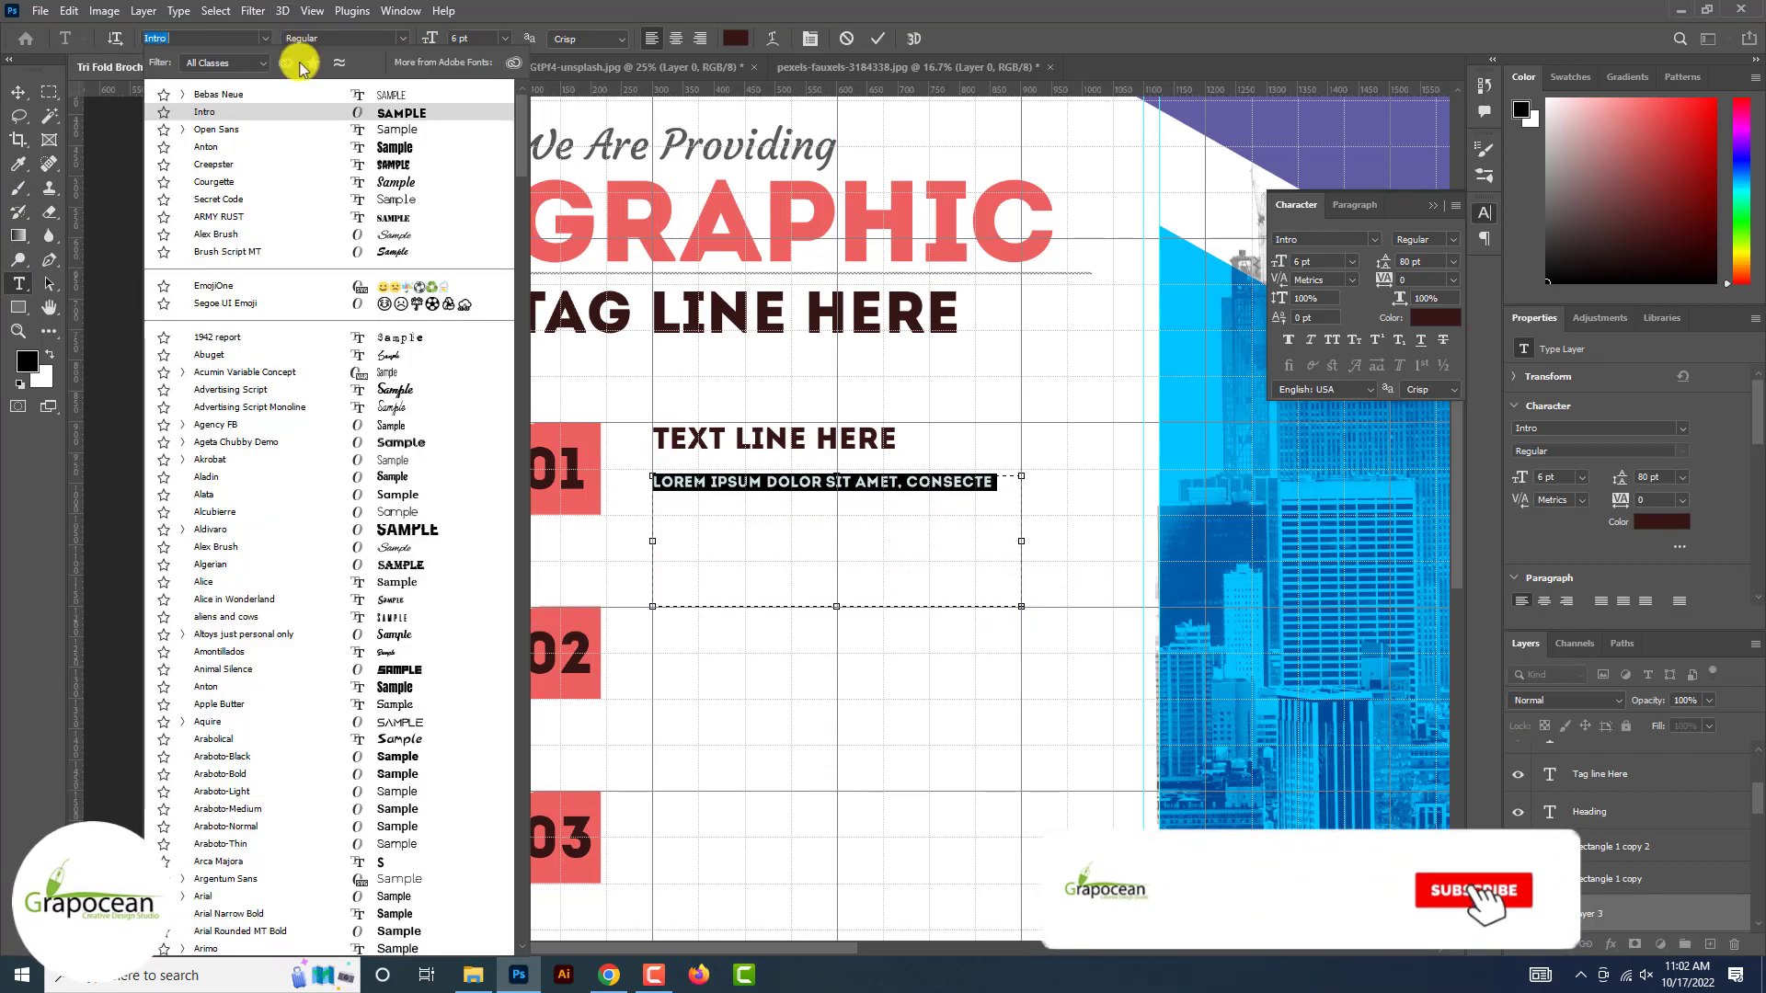
pyautogui.click(402, 131)
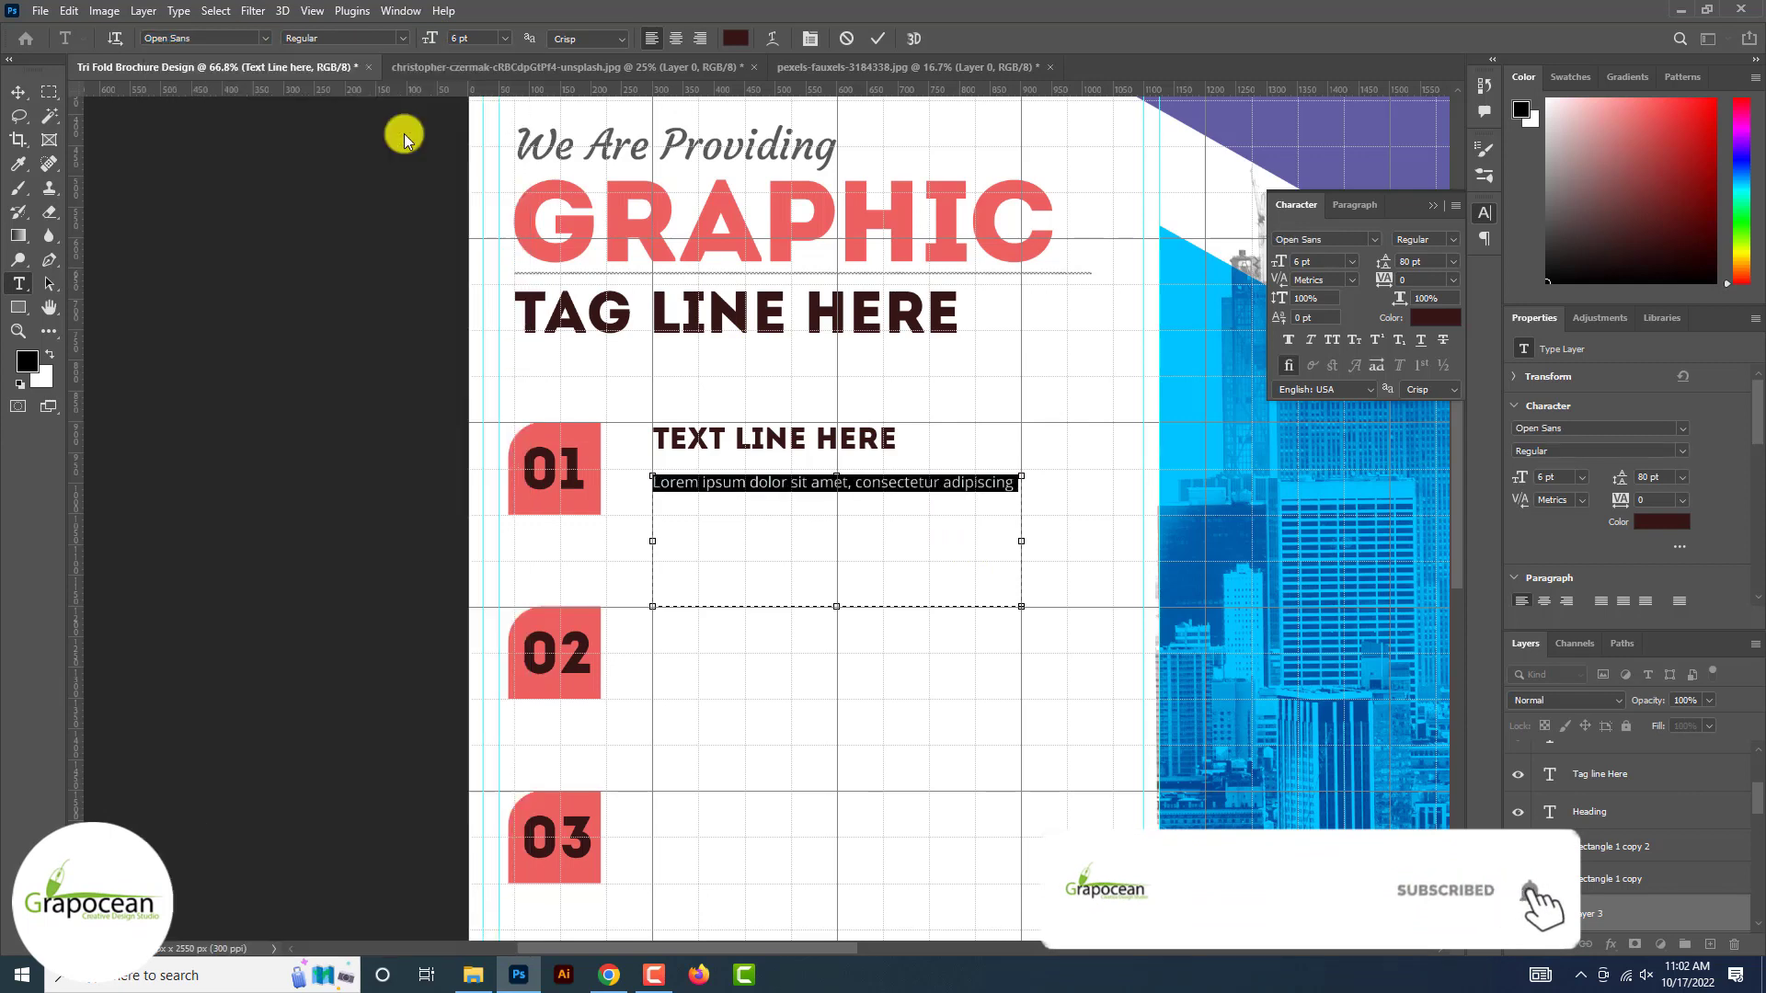
pyautogui.click(1454, 262)
pyautogui.click(1446, 281)
pyautogui.moveTo(978, 520); pyautogui.dragTo(1044, 560)
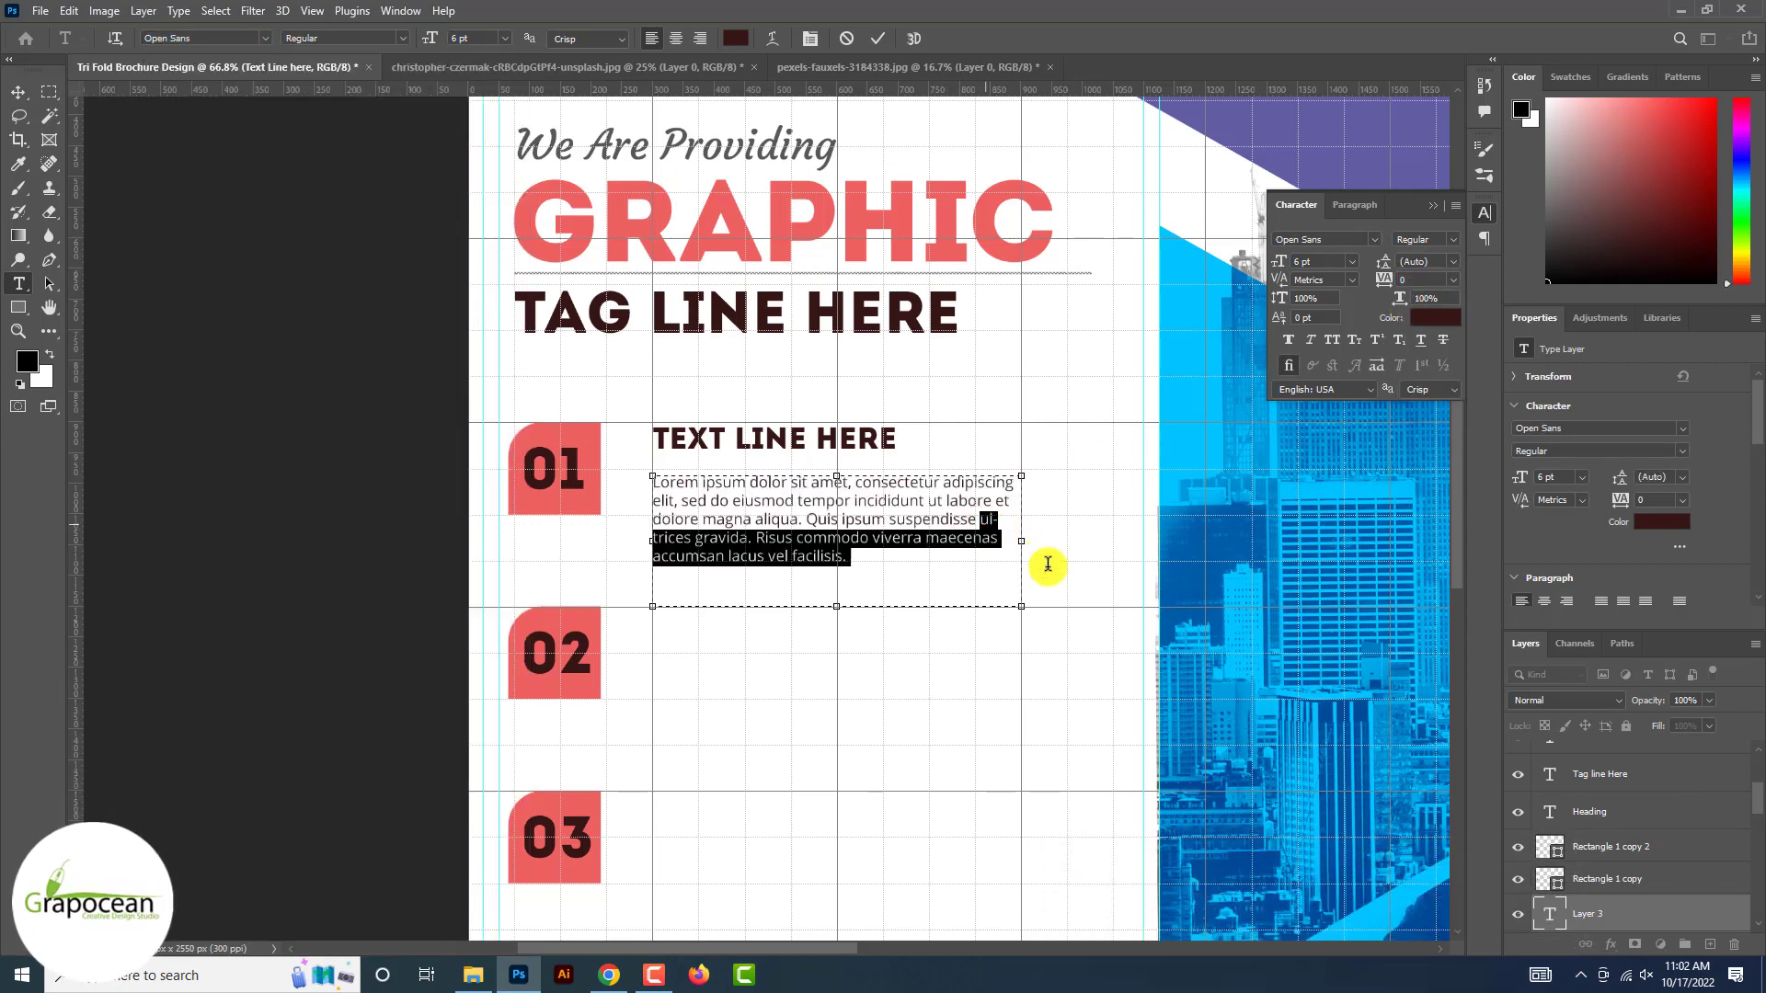
pyautogui.press('BackSpace')
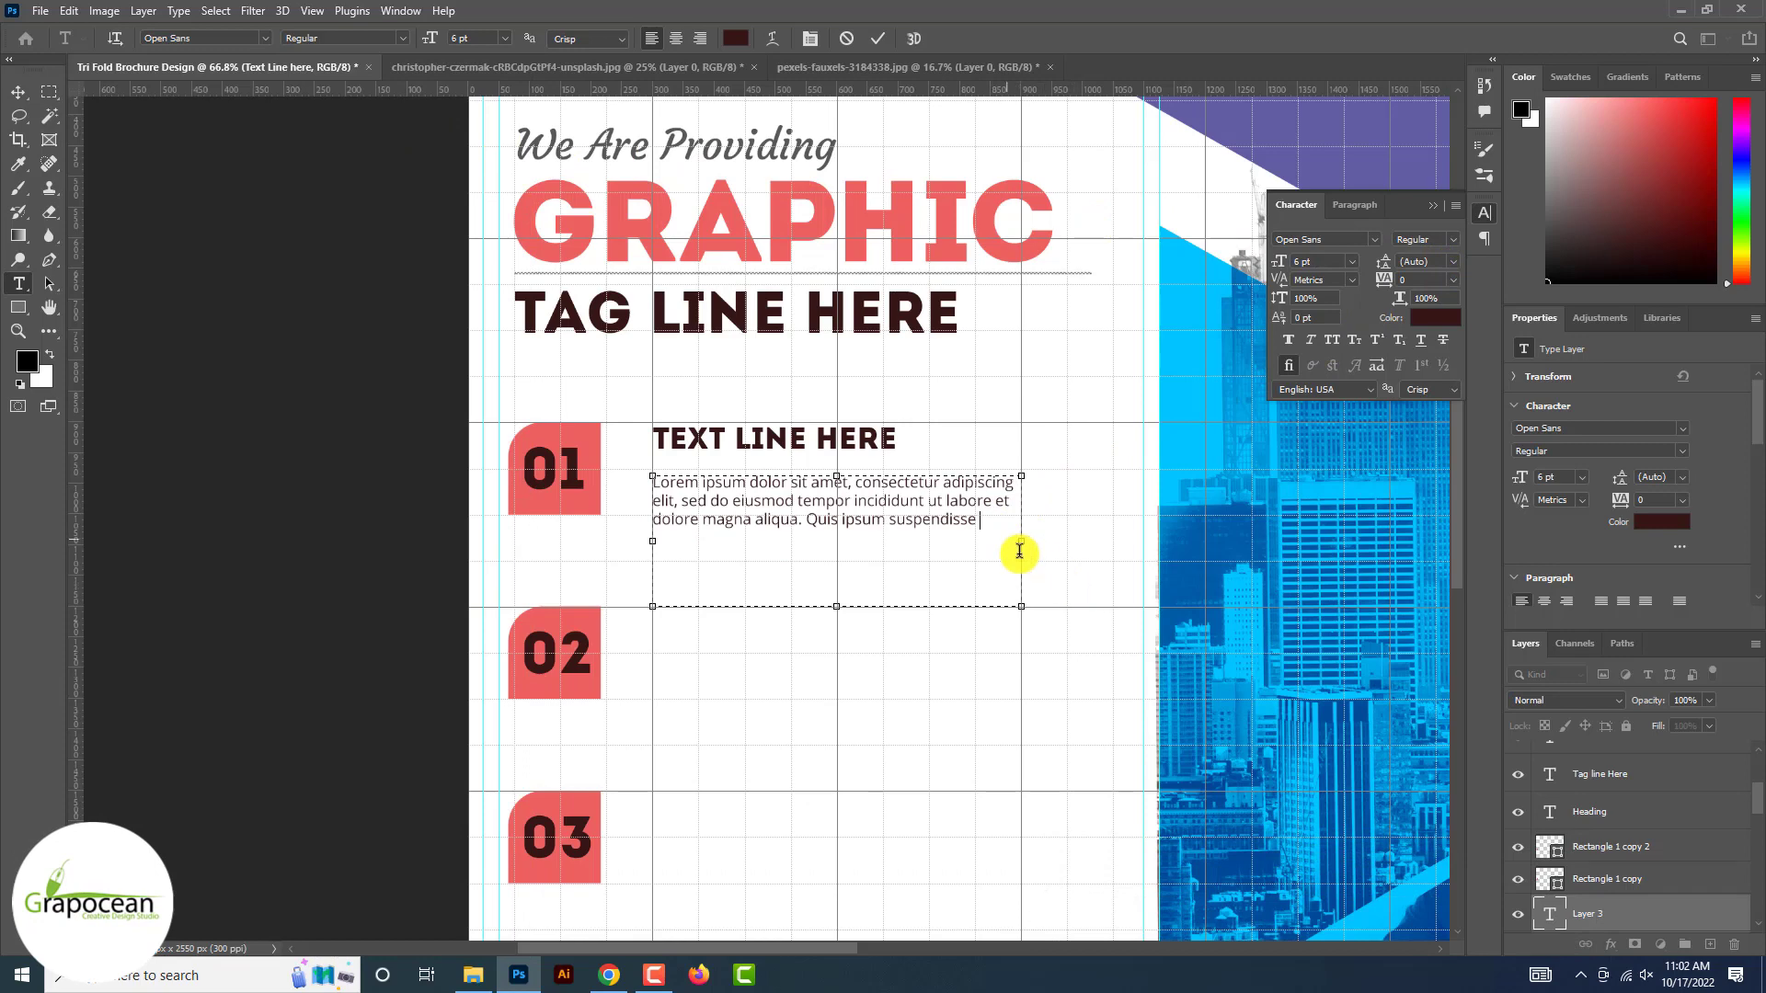
pyautogui.hotkey('ctrl', 'z')
# - Move the placeholder paragraph slightly up, closer to the 01 title
pyautogui.hotkey('ctrl', 'Return')
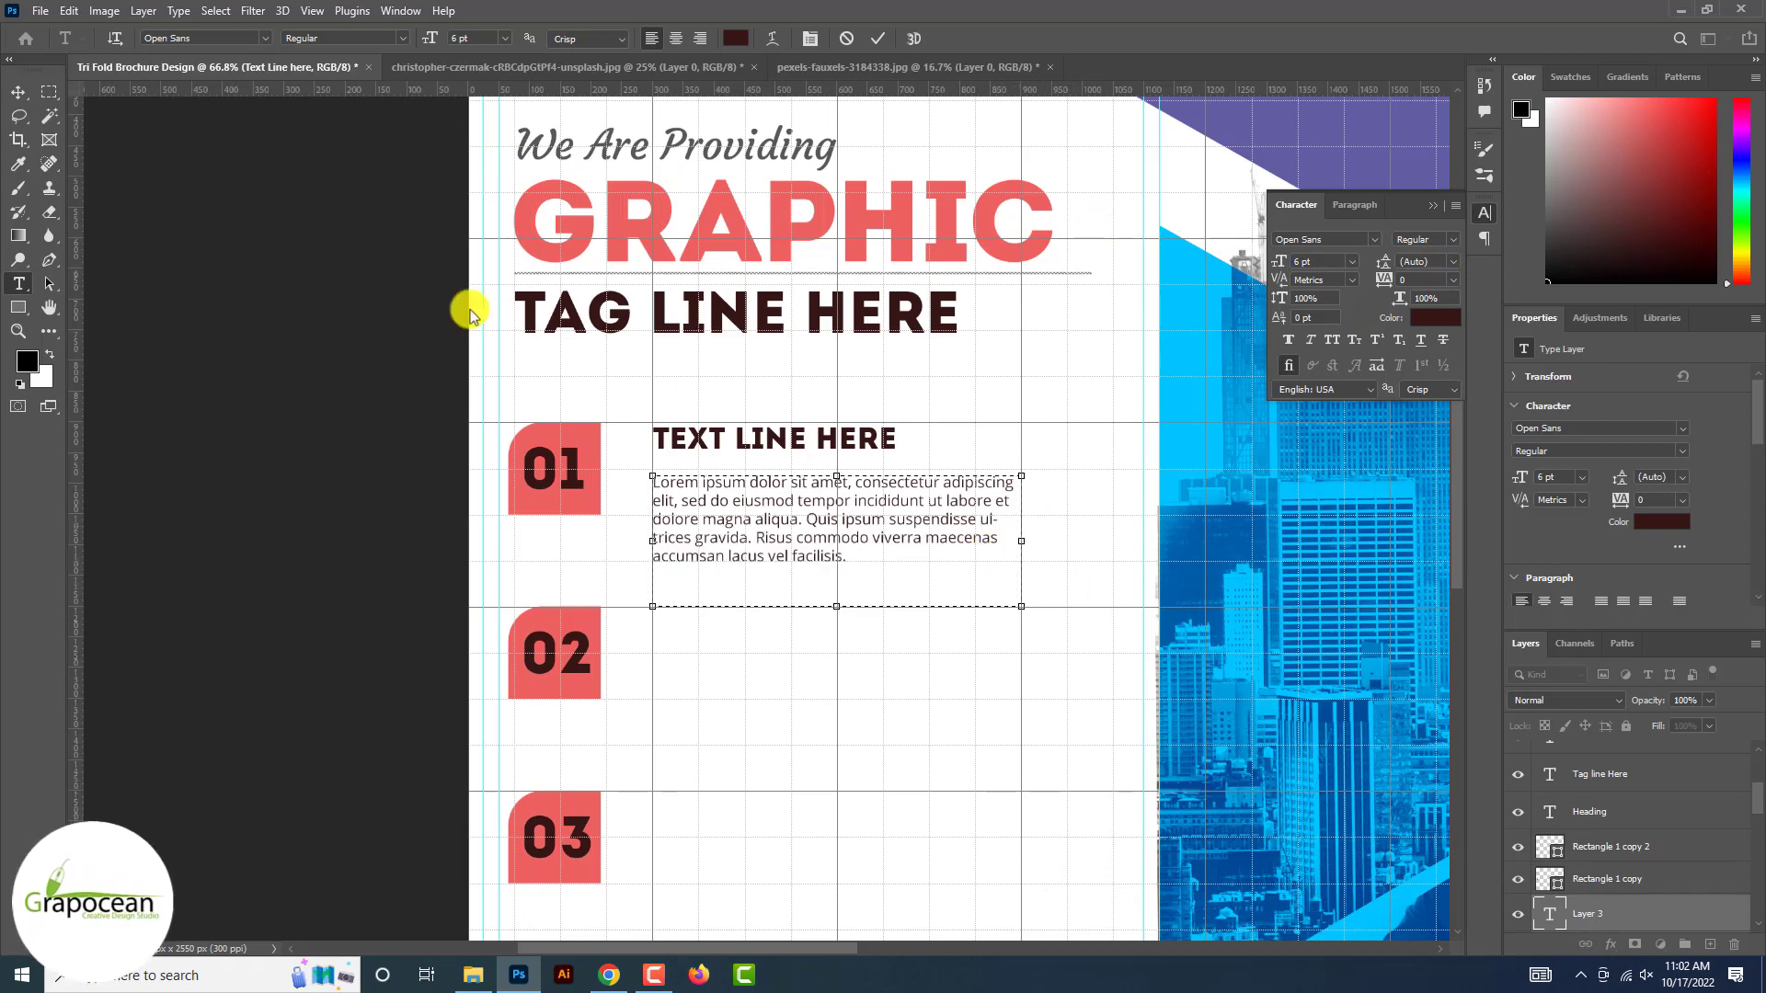
pyautogui.click(26, 95)
pyautogui.scroll(2, 624, 427)
pyautogui.moveTo(736, 490); pyautogui.dragTo(736, 480)
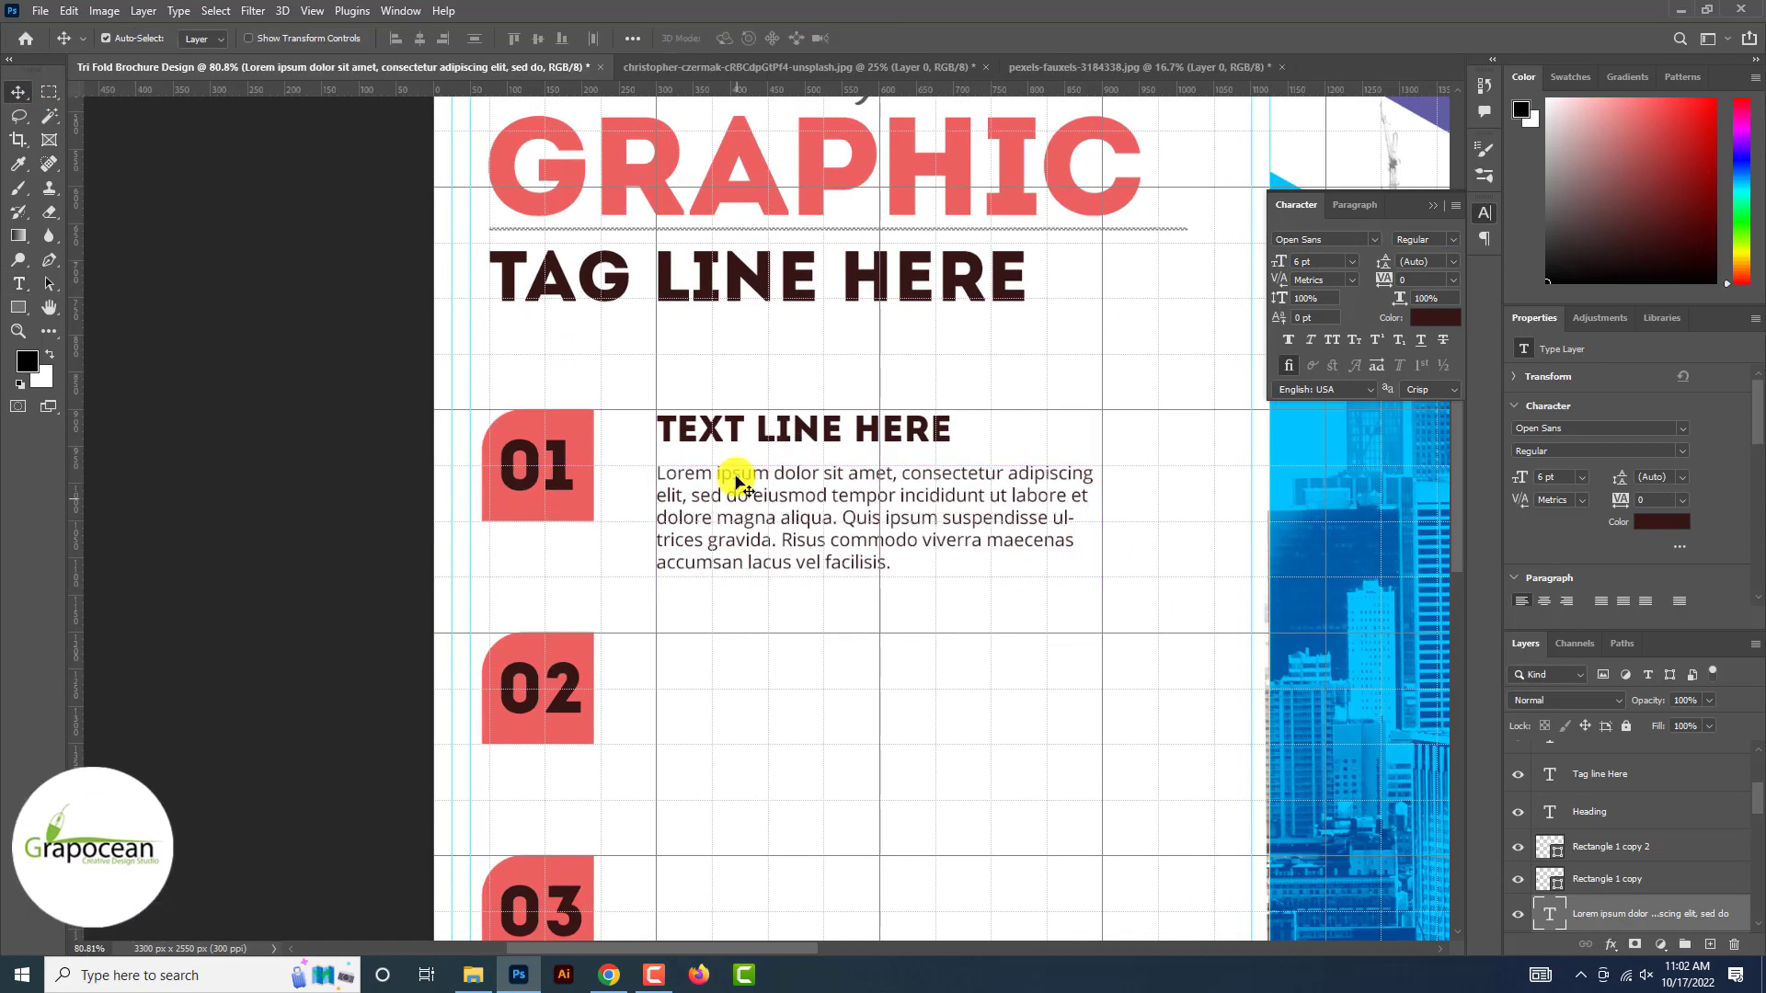
# - Copy the 01 title and its paragraph together beside the 02 and 03 squares
pyautogui.scroll(-3, 735, 481)
pyautogui.keyDown('shift'); pyautogui.click(735, 402); pyautogui.keyUp('shift')
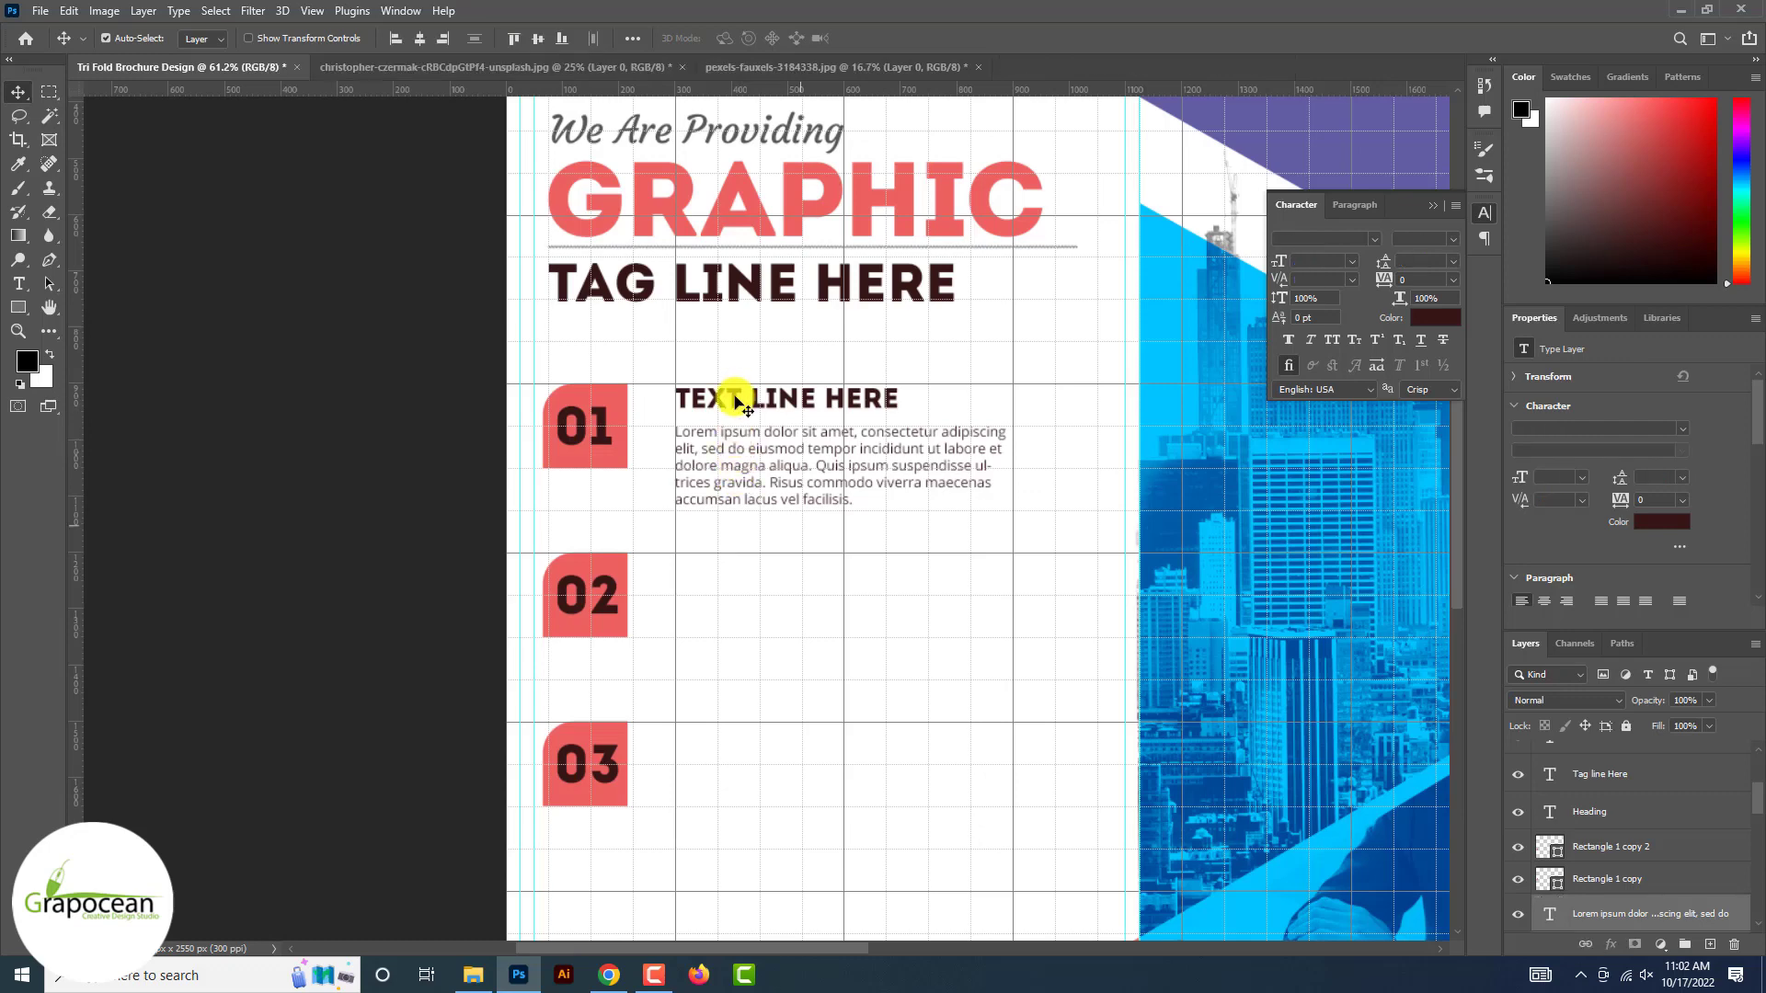
pyautogui.moveTo(788, 454); pyautogui.dragTo(784, 615)
pyautogui.scroll(-3, 776, 598)
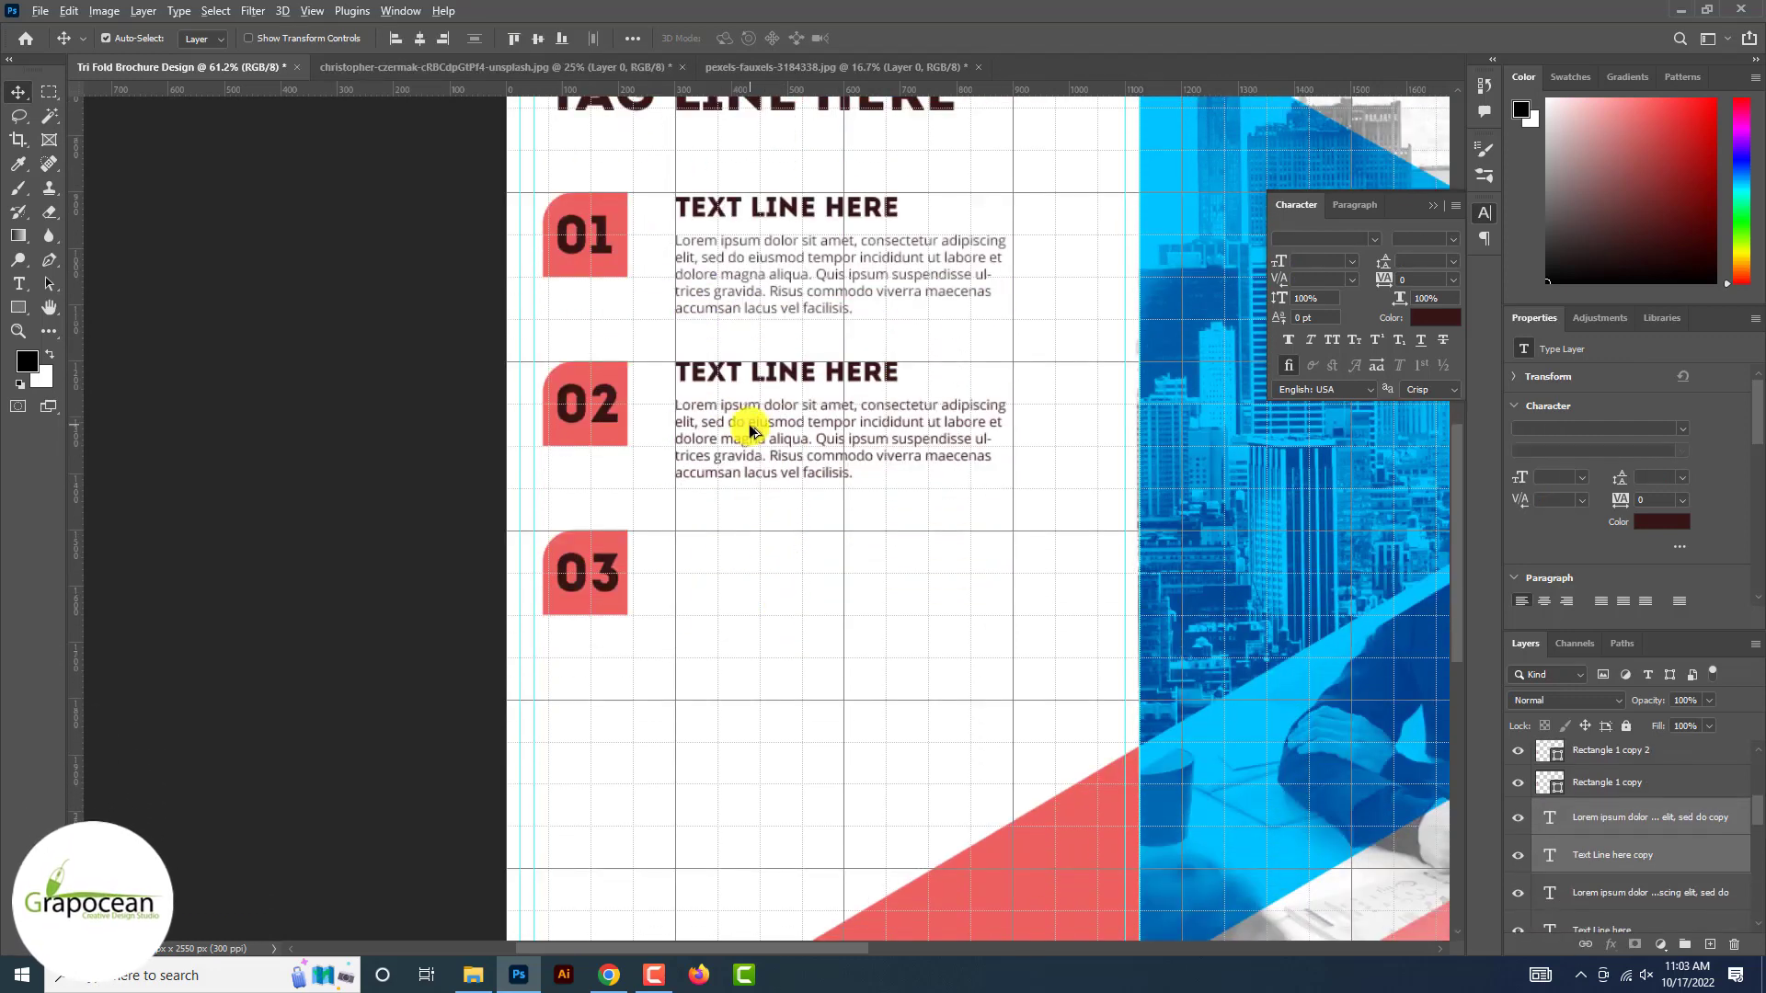
pyautogui.moveTo(749, 429); pyautogui.dragTo(760, 601)
# - Hide the grid and guides and check the layout of the whole brochure
pyautogui.scroll(-1, 666, 553)
pyautogui.scroll(-1, 763, 564)
pyautogui.hotkey('ctrl', 'h')
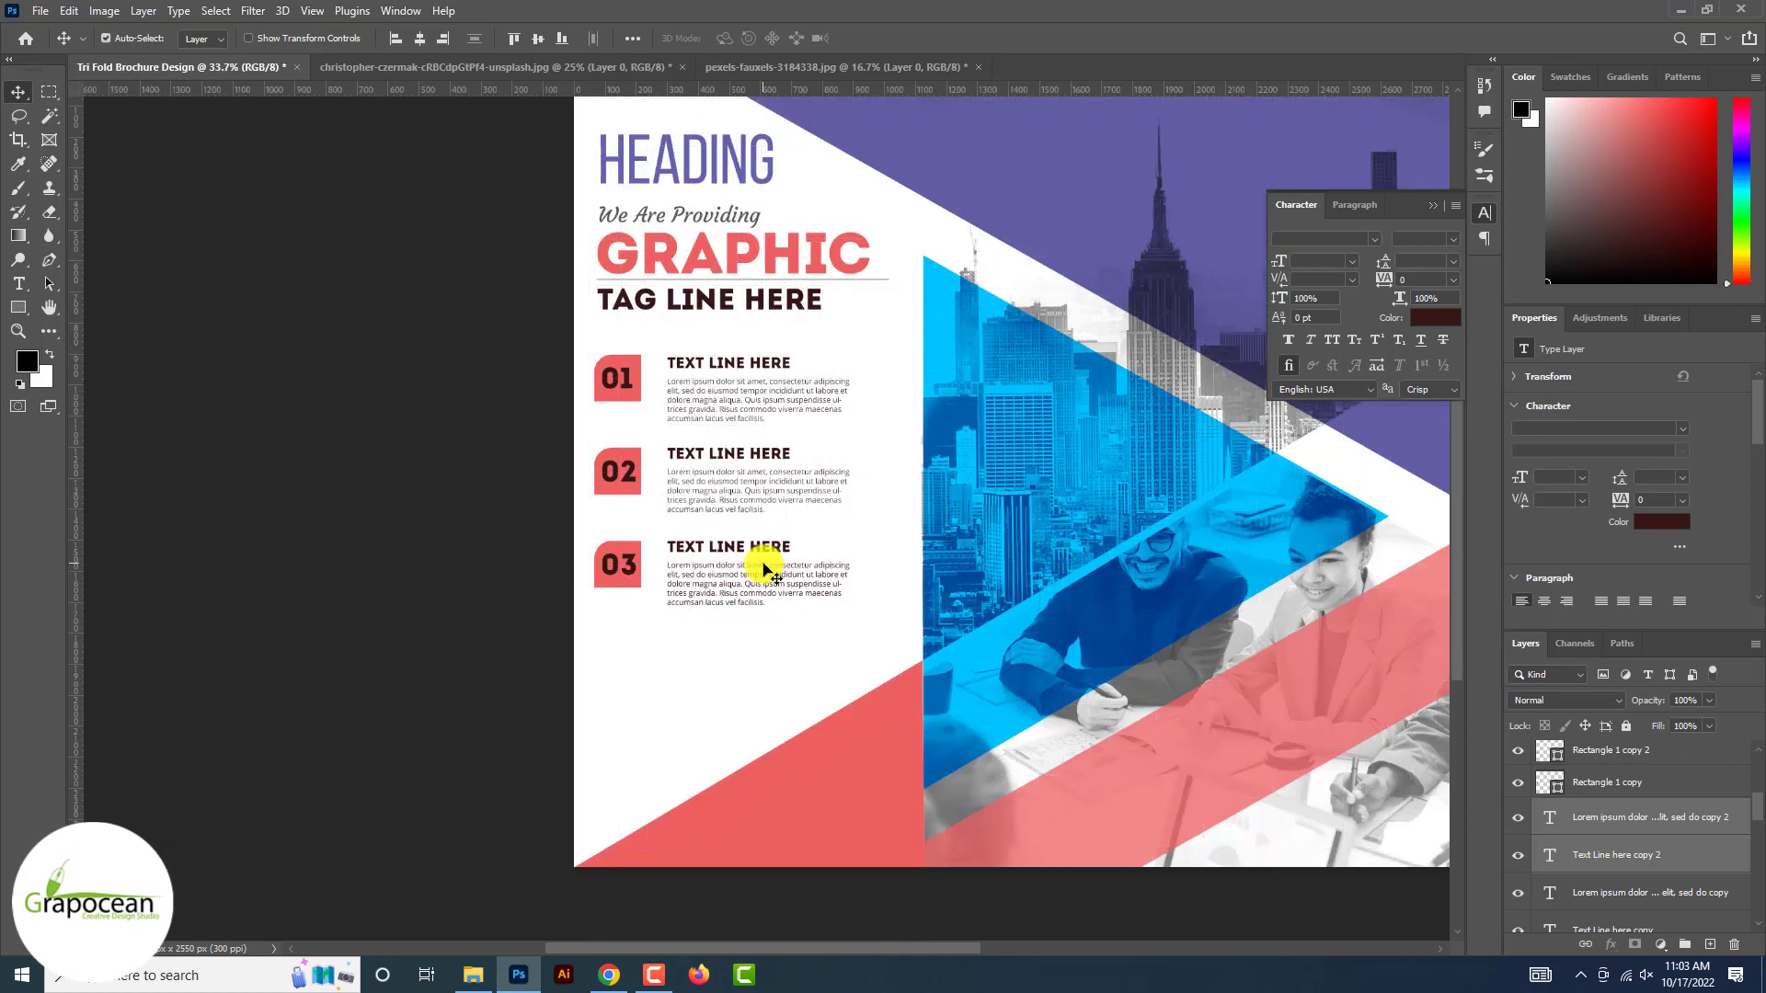
pyautogui.moveTo(845, 470); pyautogui.dragTo(747, 414)
pyautogui.scroll(-1, 747, 415)
pyautogui.scroll(2, 747, 415)
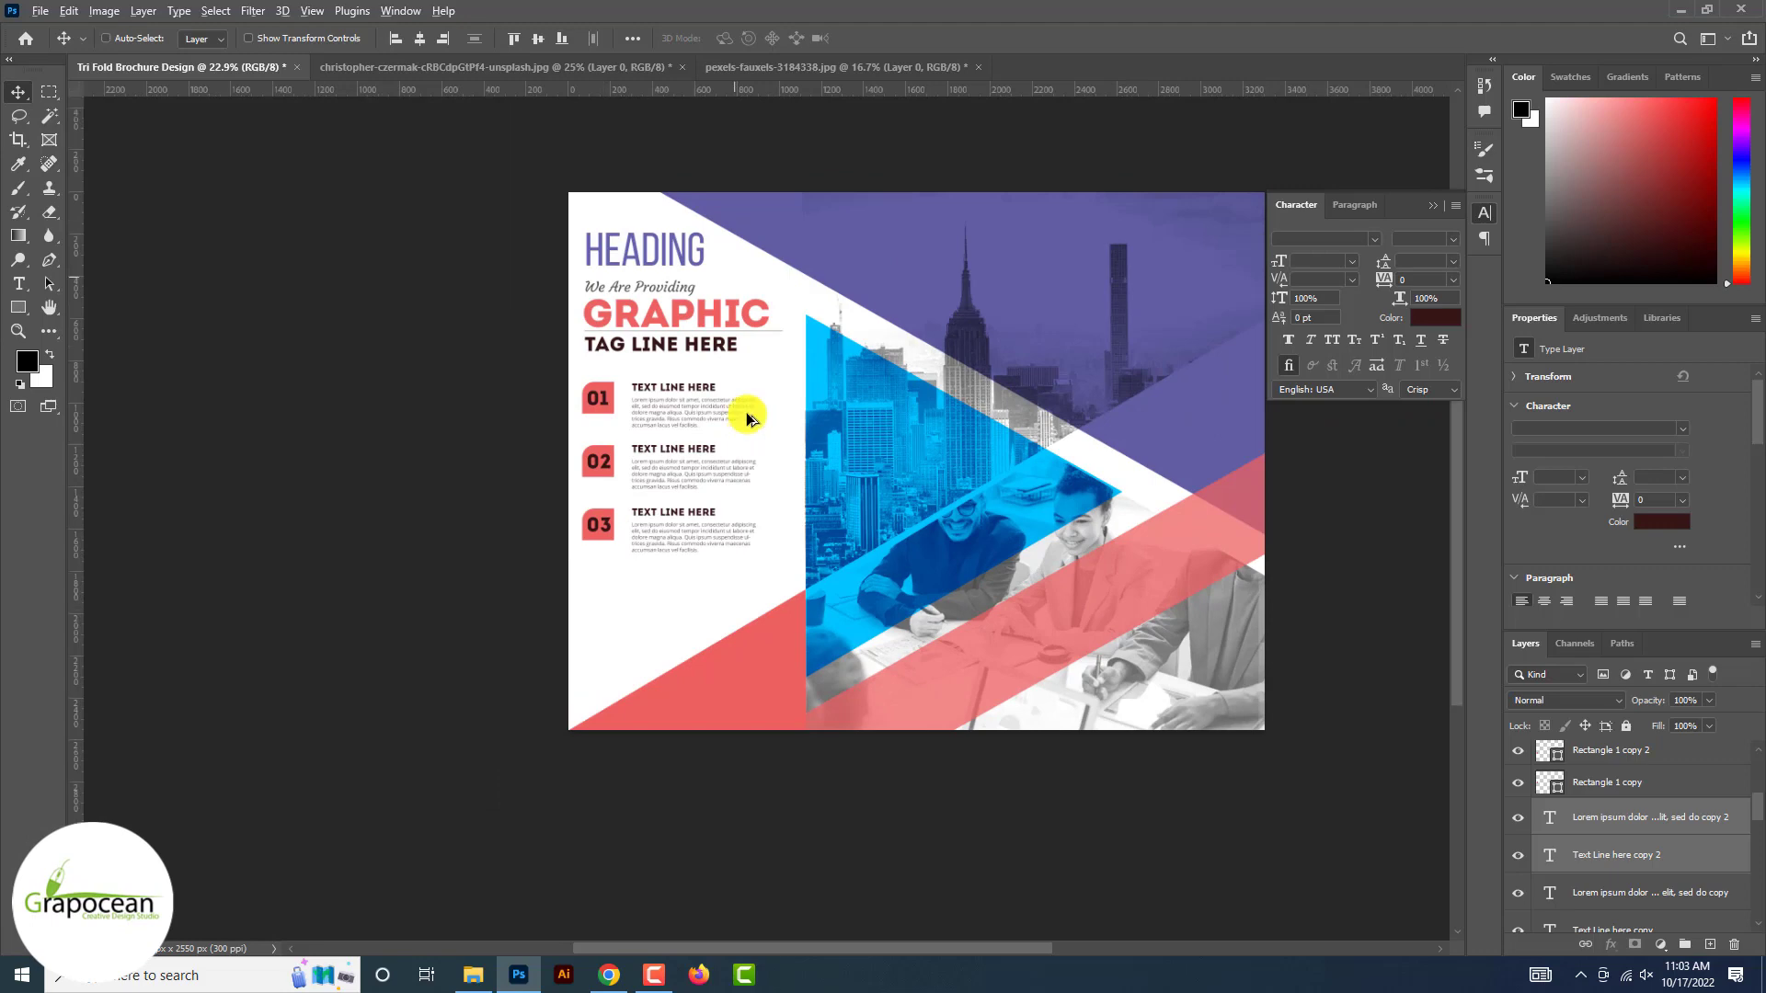
# - Draw a purple rectangle about 425 px wide and 71 px high behind the 01 title, stacked above the We Are Providing layer
pyautogui.press('t')
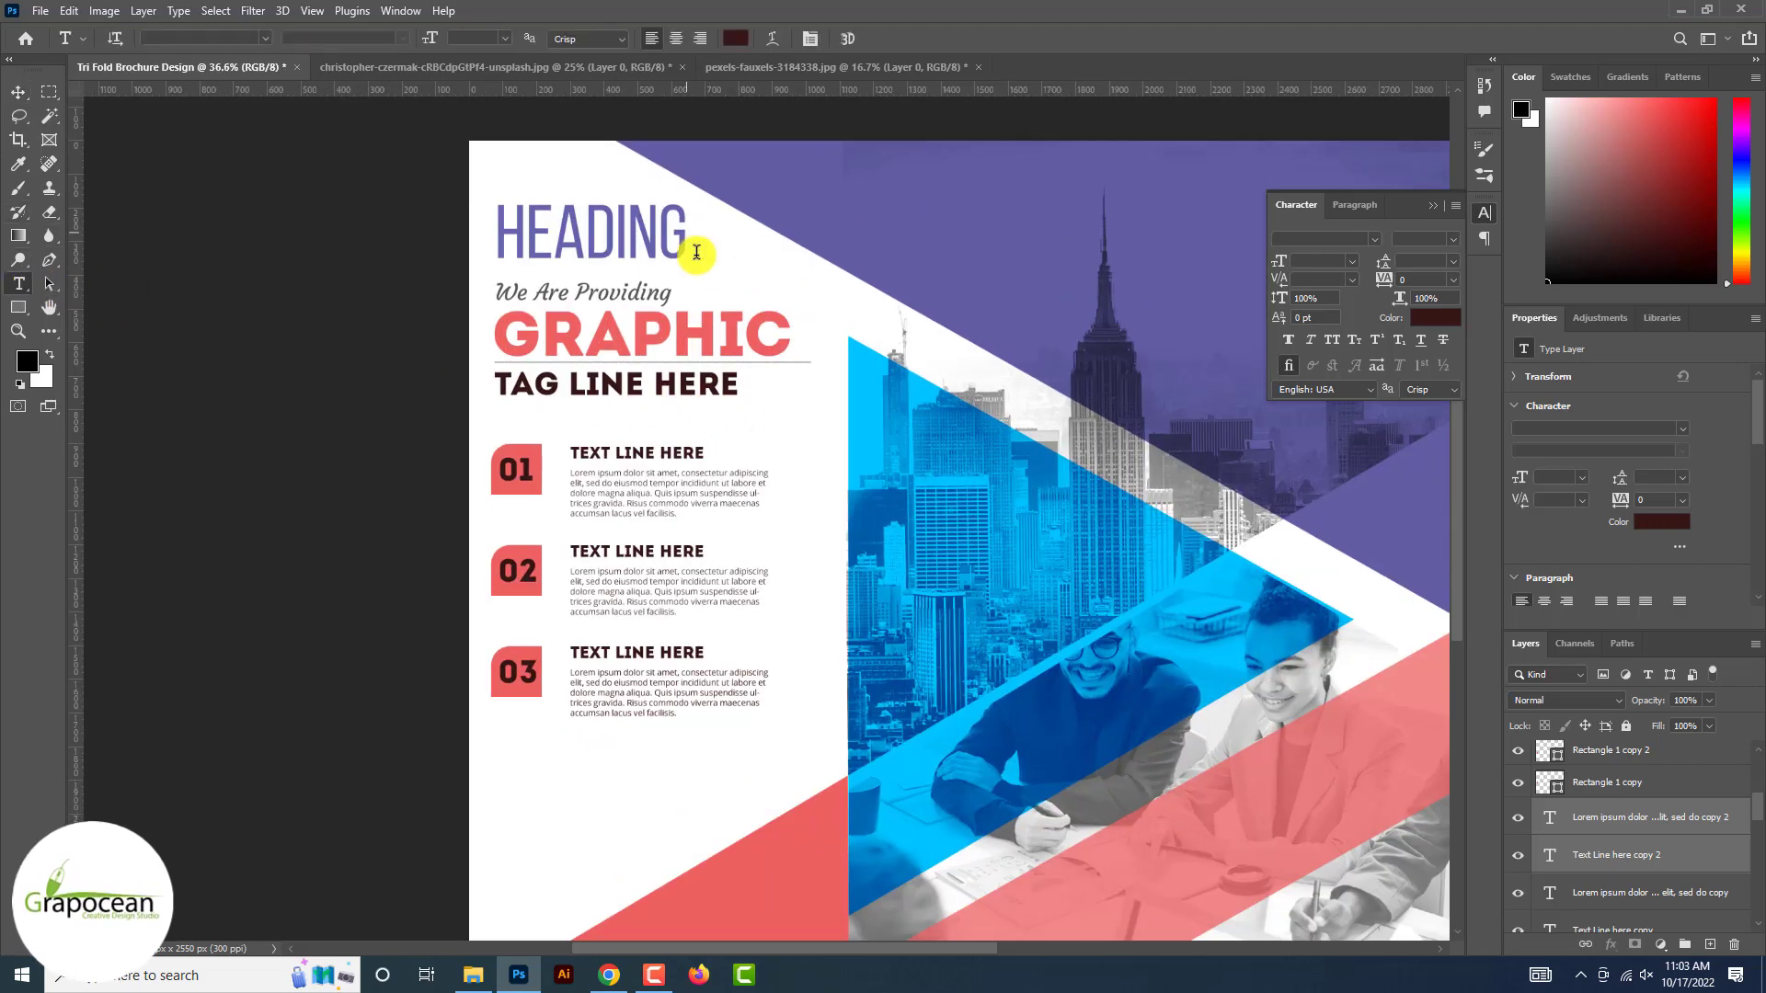
pyautogui.moveTo(670, 291); pyautogui.dragTo(450, 292)
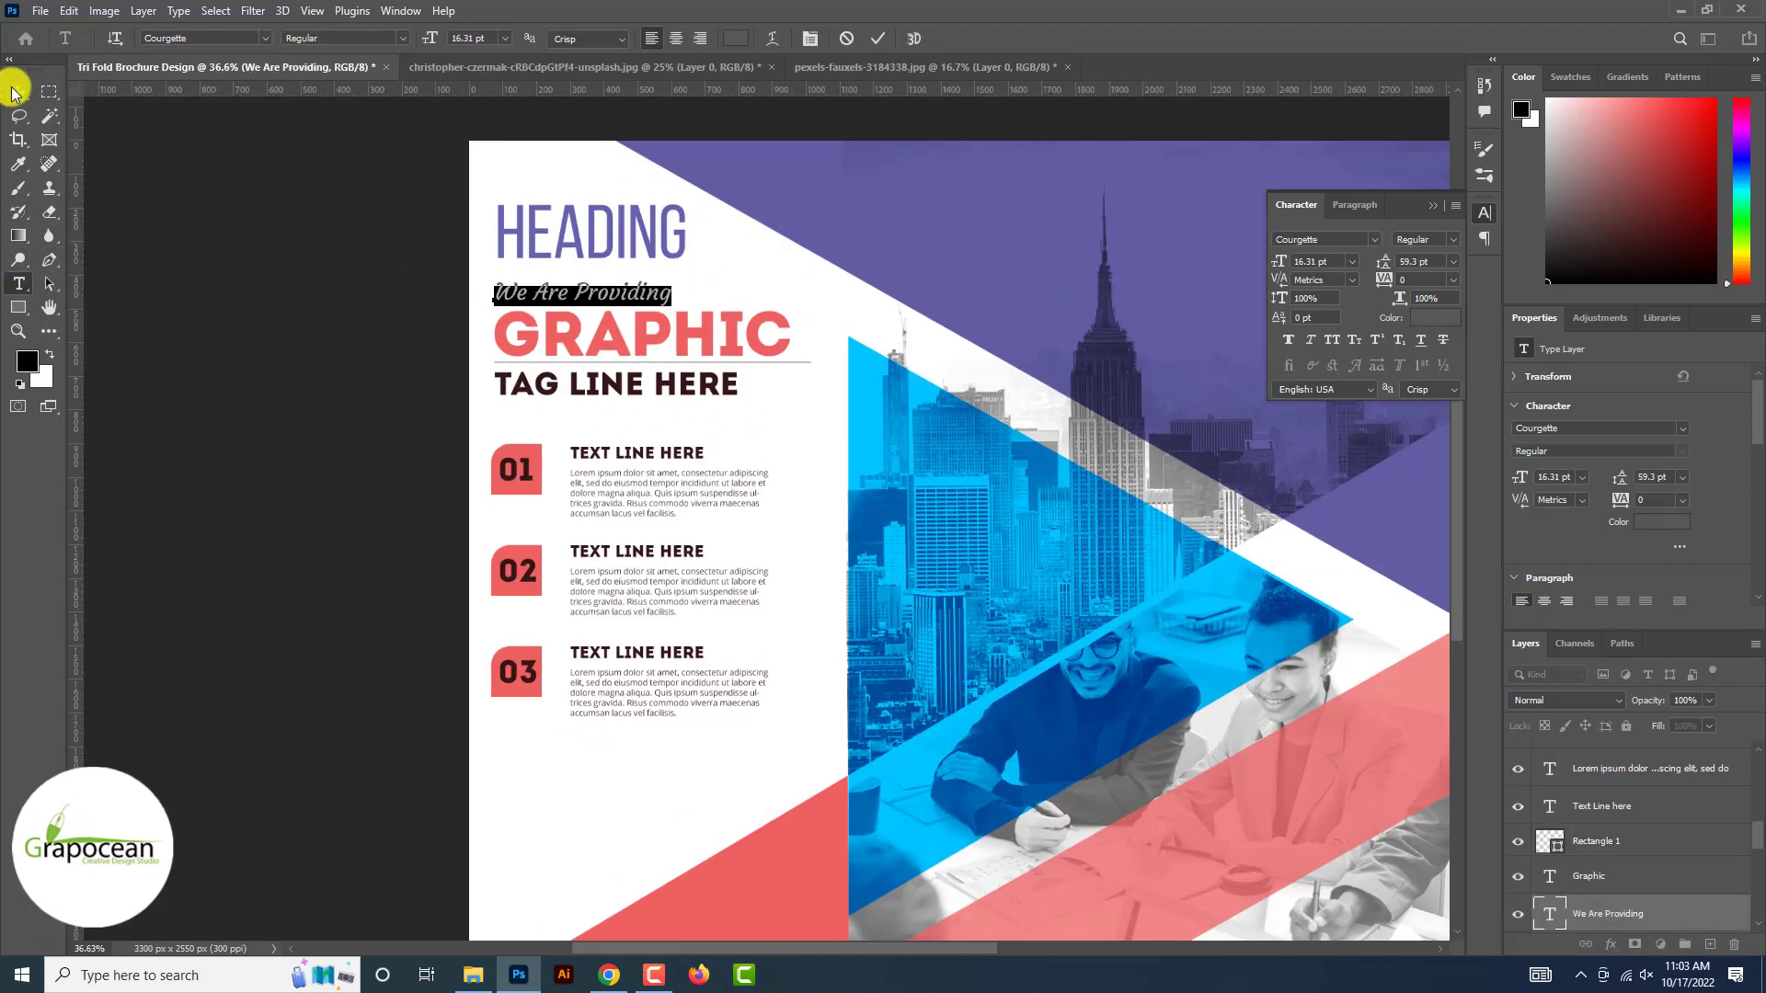
pyautogui.click(17, 90)
pyautogui.rightClick(18, 308)
pyautogui.click(87, 315)
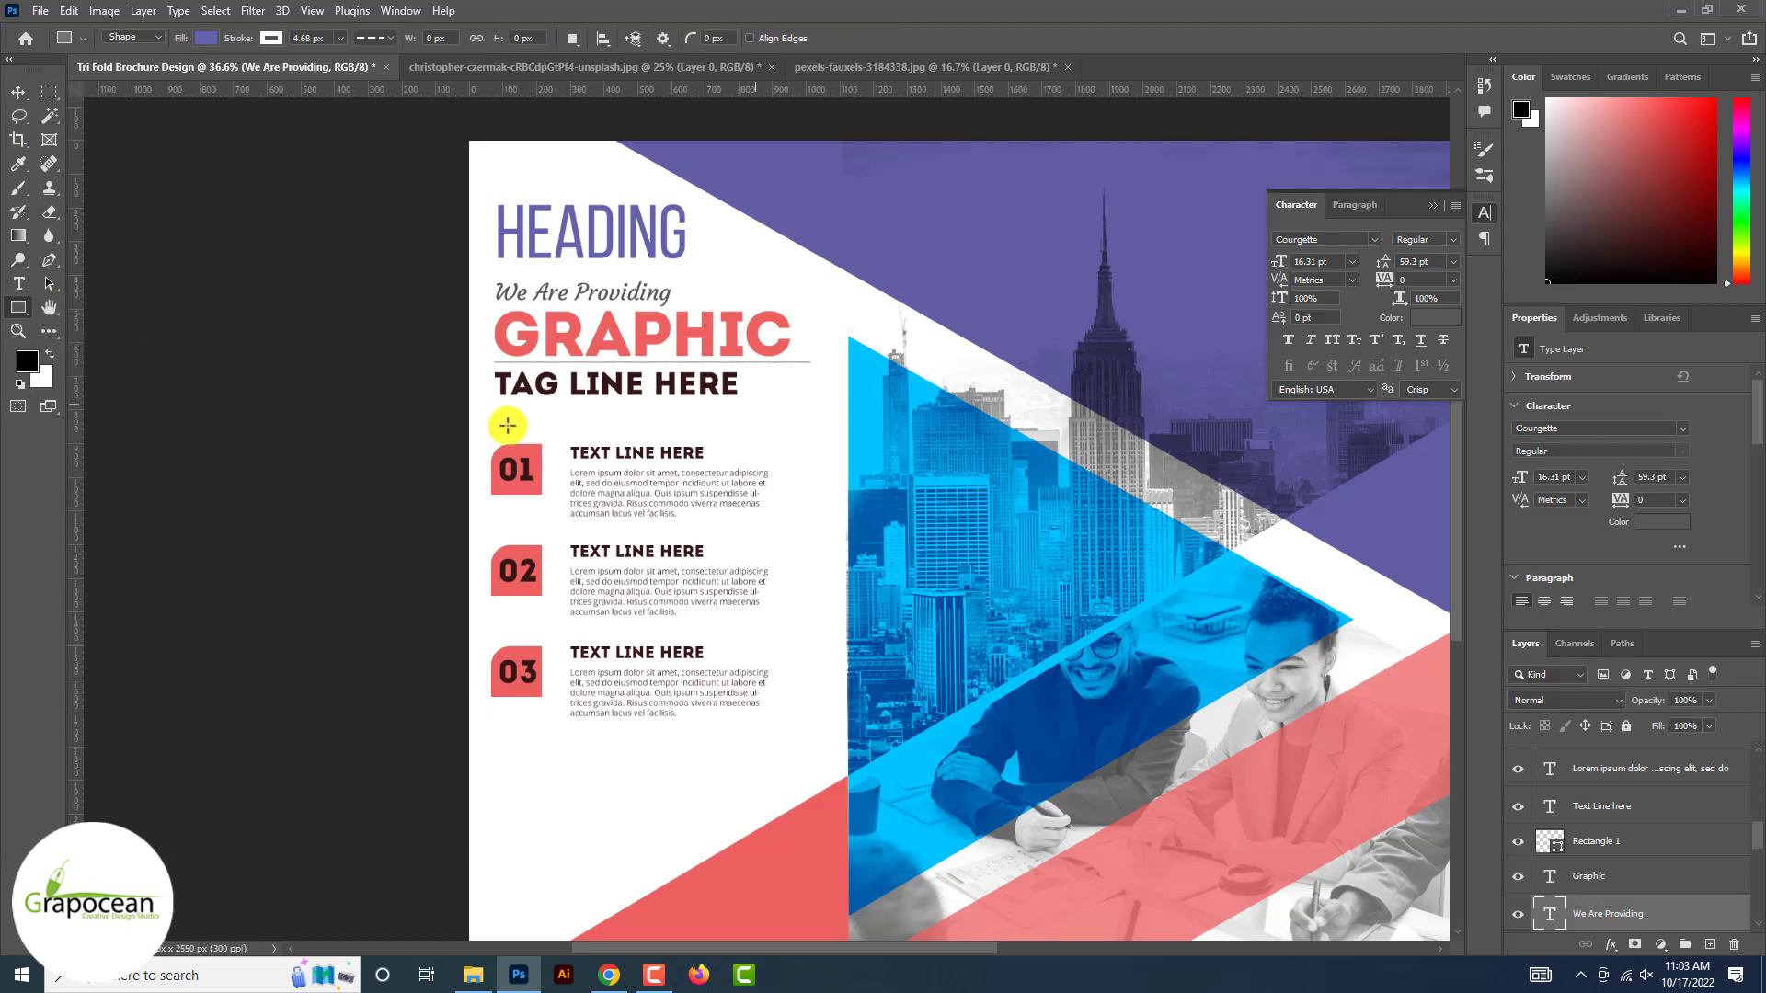
pyautogui.moveTo(567, 442); pyautogui.dragTo(667, 468)
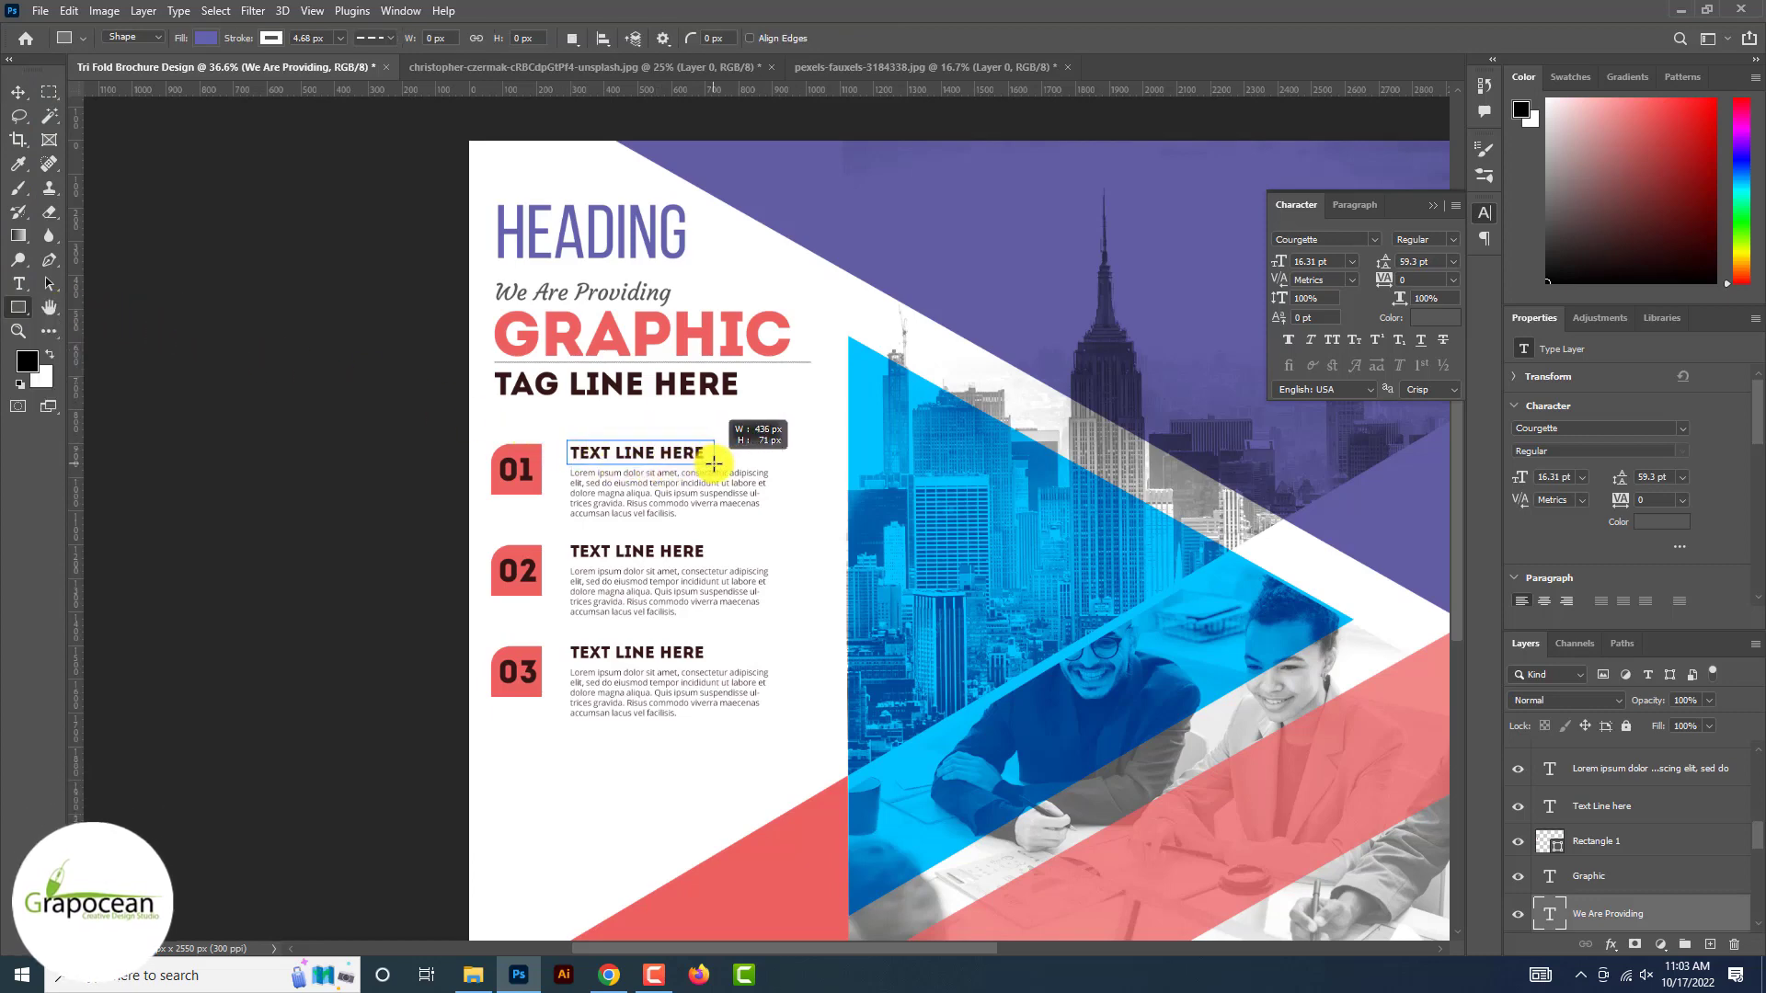
pyautogui.click(18, 92)
pyautogui.click(97, 175)
# - Copy the purple rectangle behind the 02 and 03 titles
pyautogui.scroll(6, 712, 454)
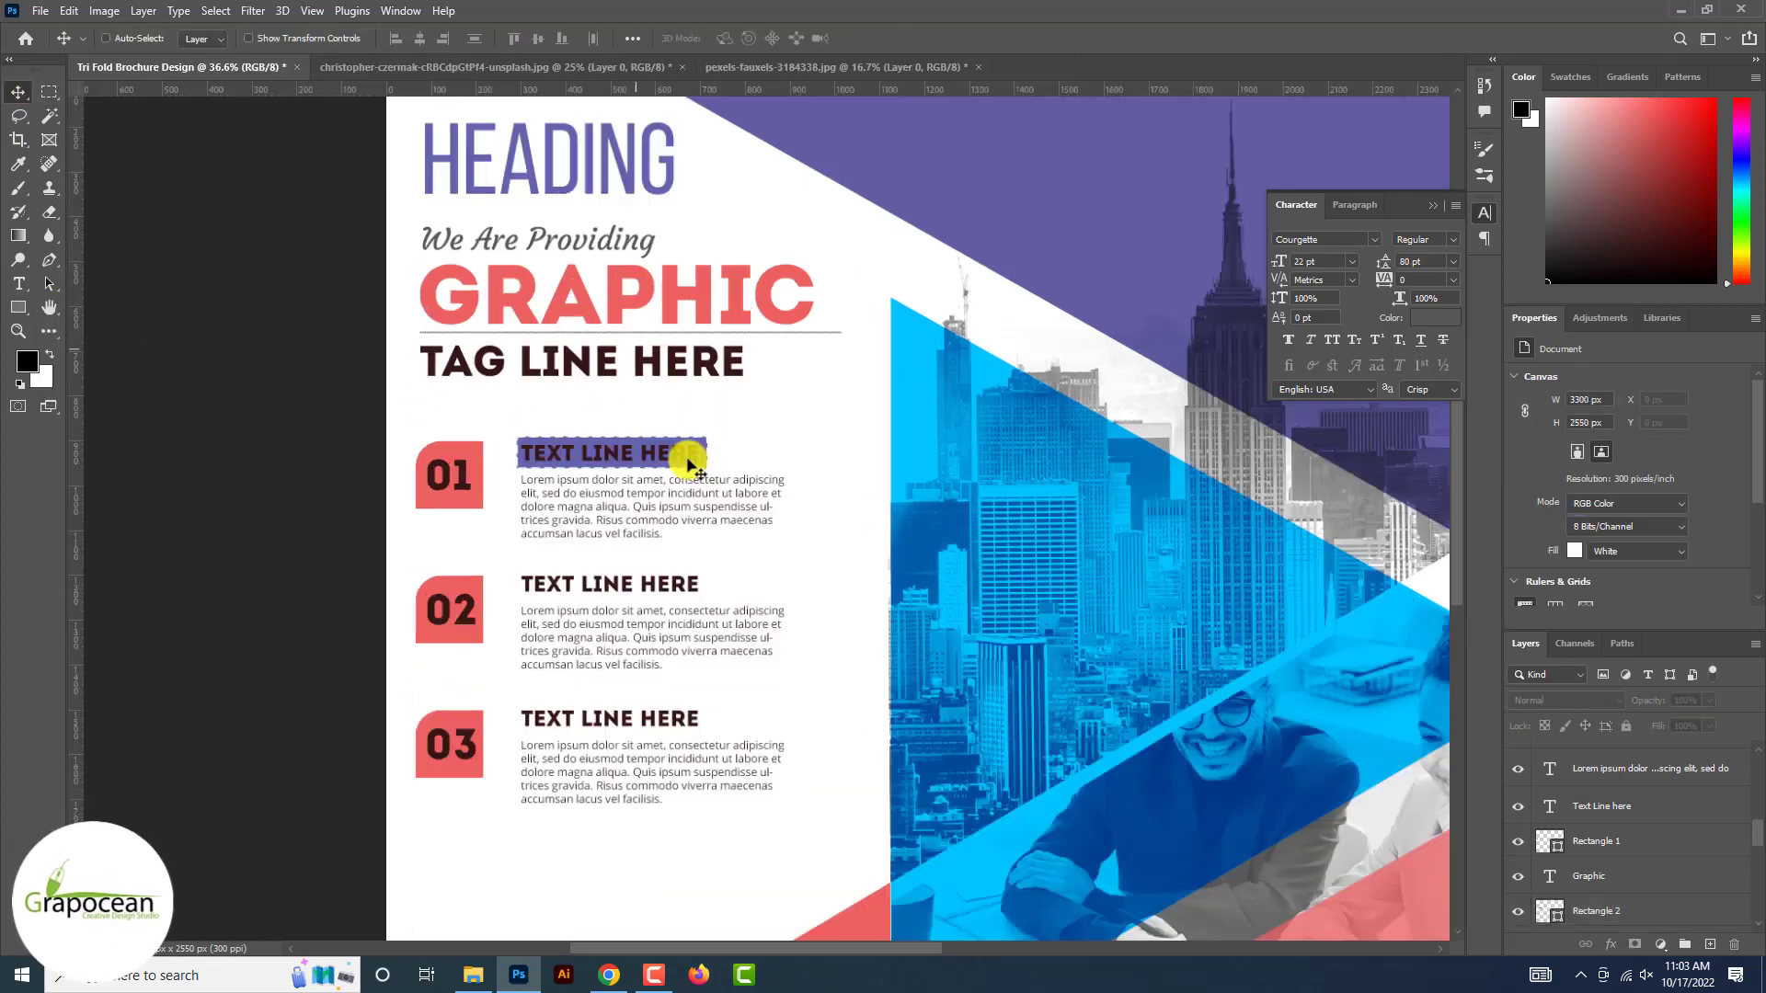
pyautogui.moveTo(699, 467); pyautogui.dragTo(684, 637)
pyautogui.scroll(5, 690, 621)
pyautogui.scroll(-5, 686, 633)
pyautogui.scroll(-1, 686, 627)
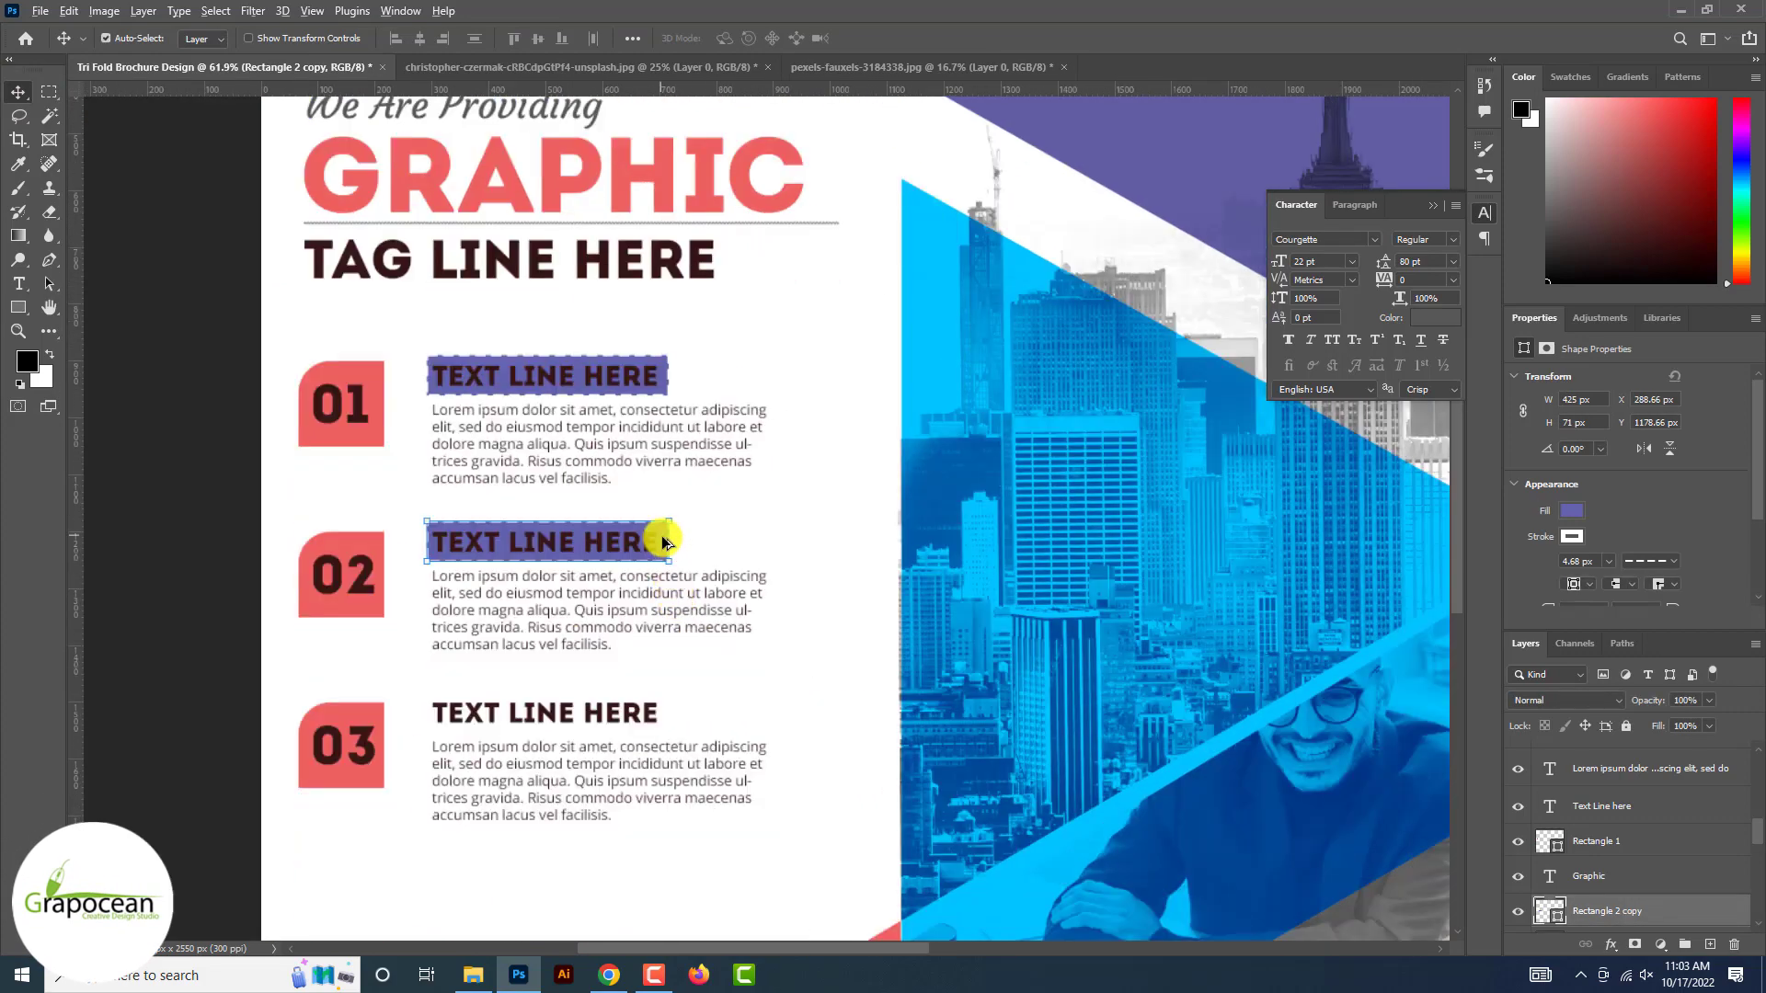
pyautogui.moveTo(664, 552); pyautogui.dragTo(672, 735)
# - Change the 01 title's text colour to white, sampled from the page background
pyautogui.click(19, 285)
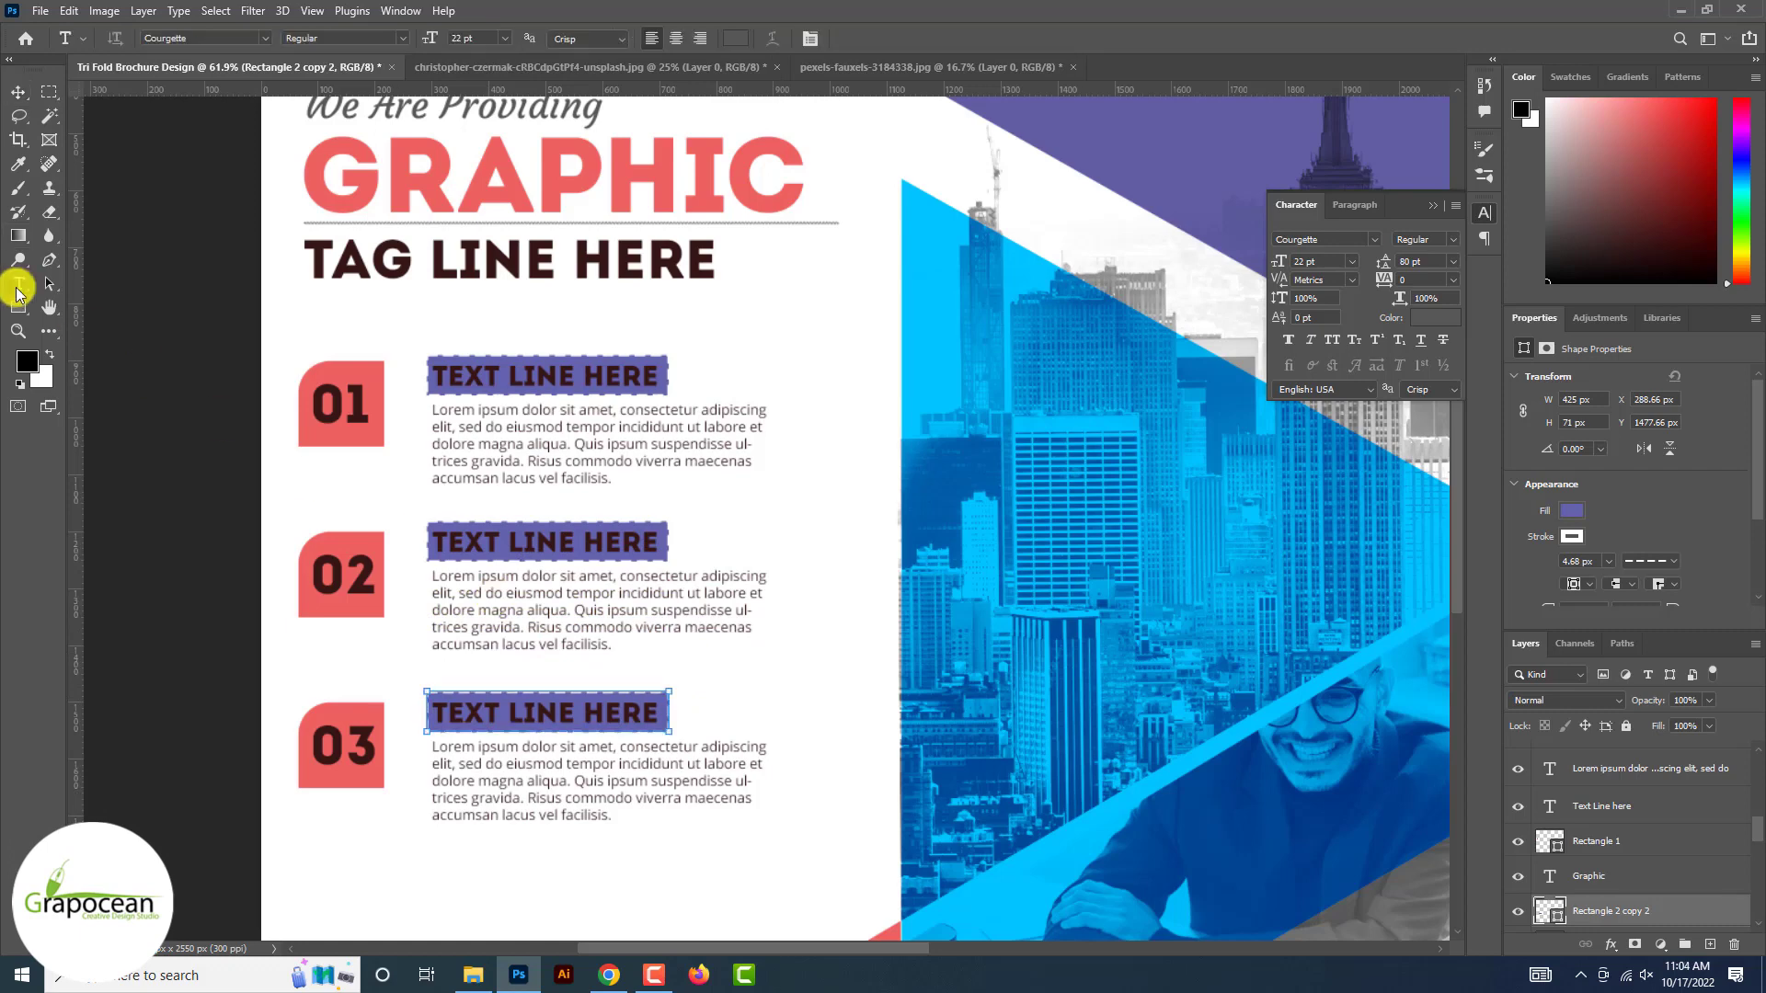
pyautogui.moveTo(436, 372); pyautogui.dragTo(678, 375)
pyautogui.click(733, 37)
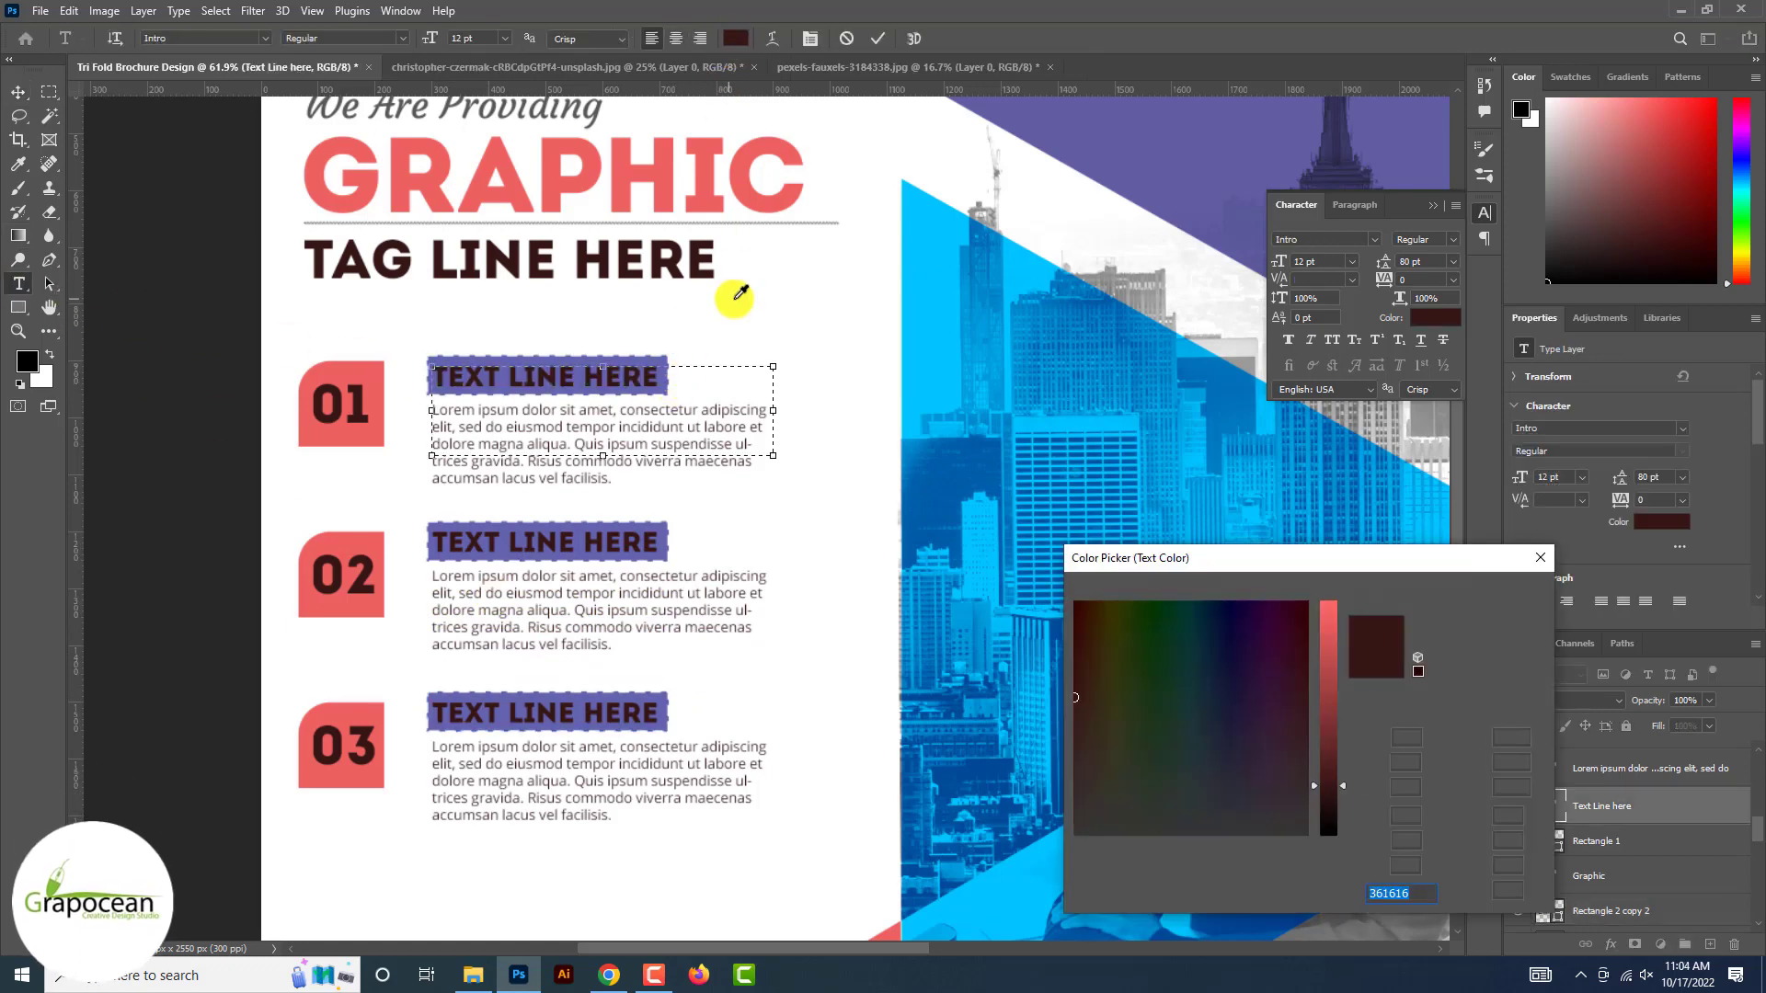
pyautogui.click(730, 295)
pyautogui.click(1464, 594)
pyautogui.click(19, 92)
# - Change the 02 title's text colour to white, sampled from the page background
pyautogui.click(18, 283)
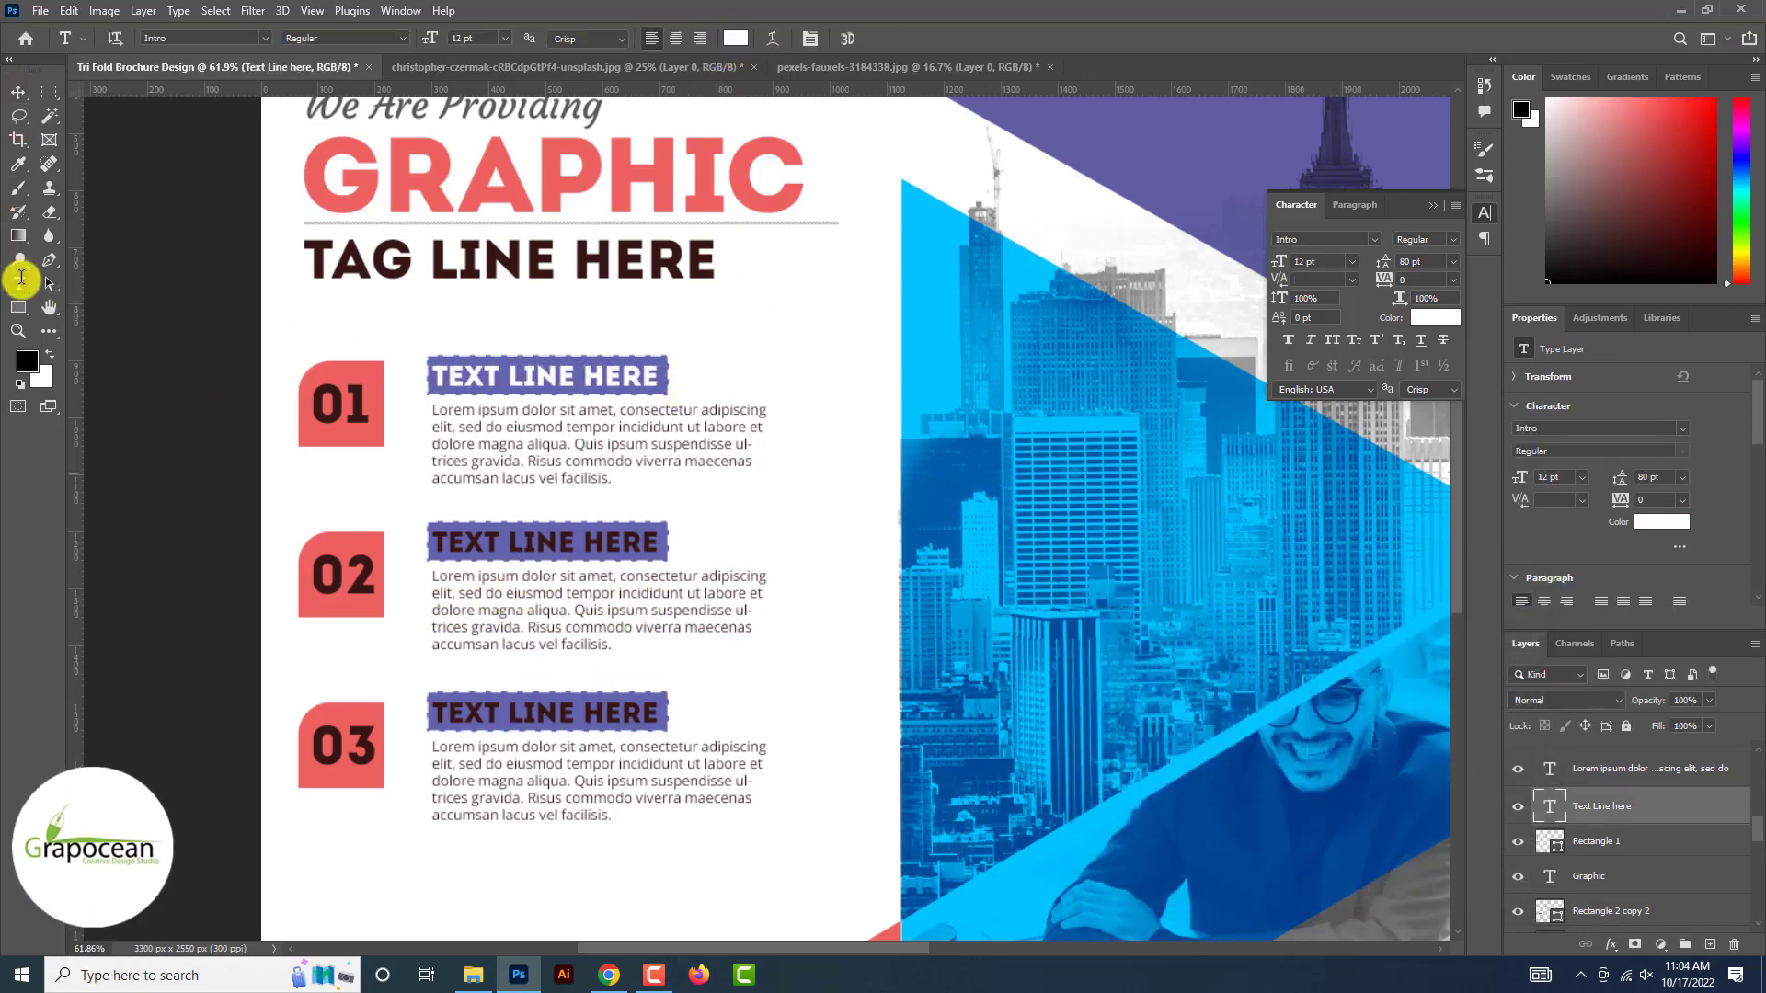
pyautogui.moveTo(436, 541); pyautogui.dragTo(708, 570)
pyautogui.click(733, 37)
pyautogui.click(816, 355)
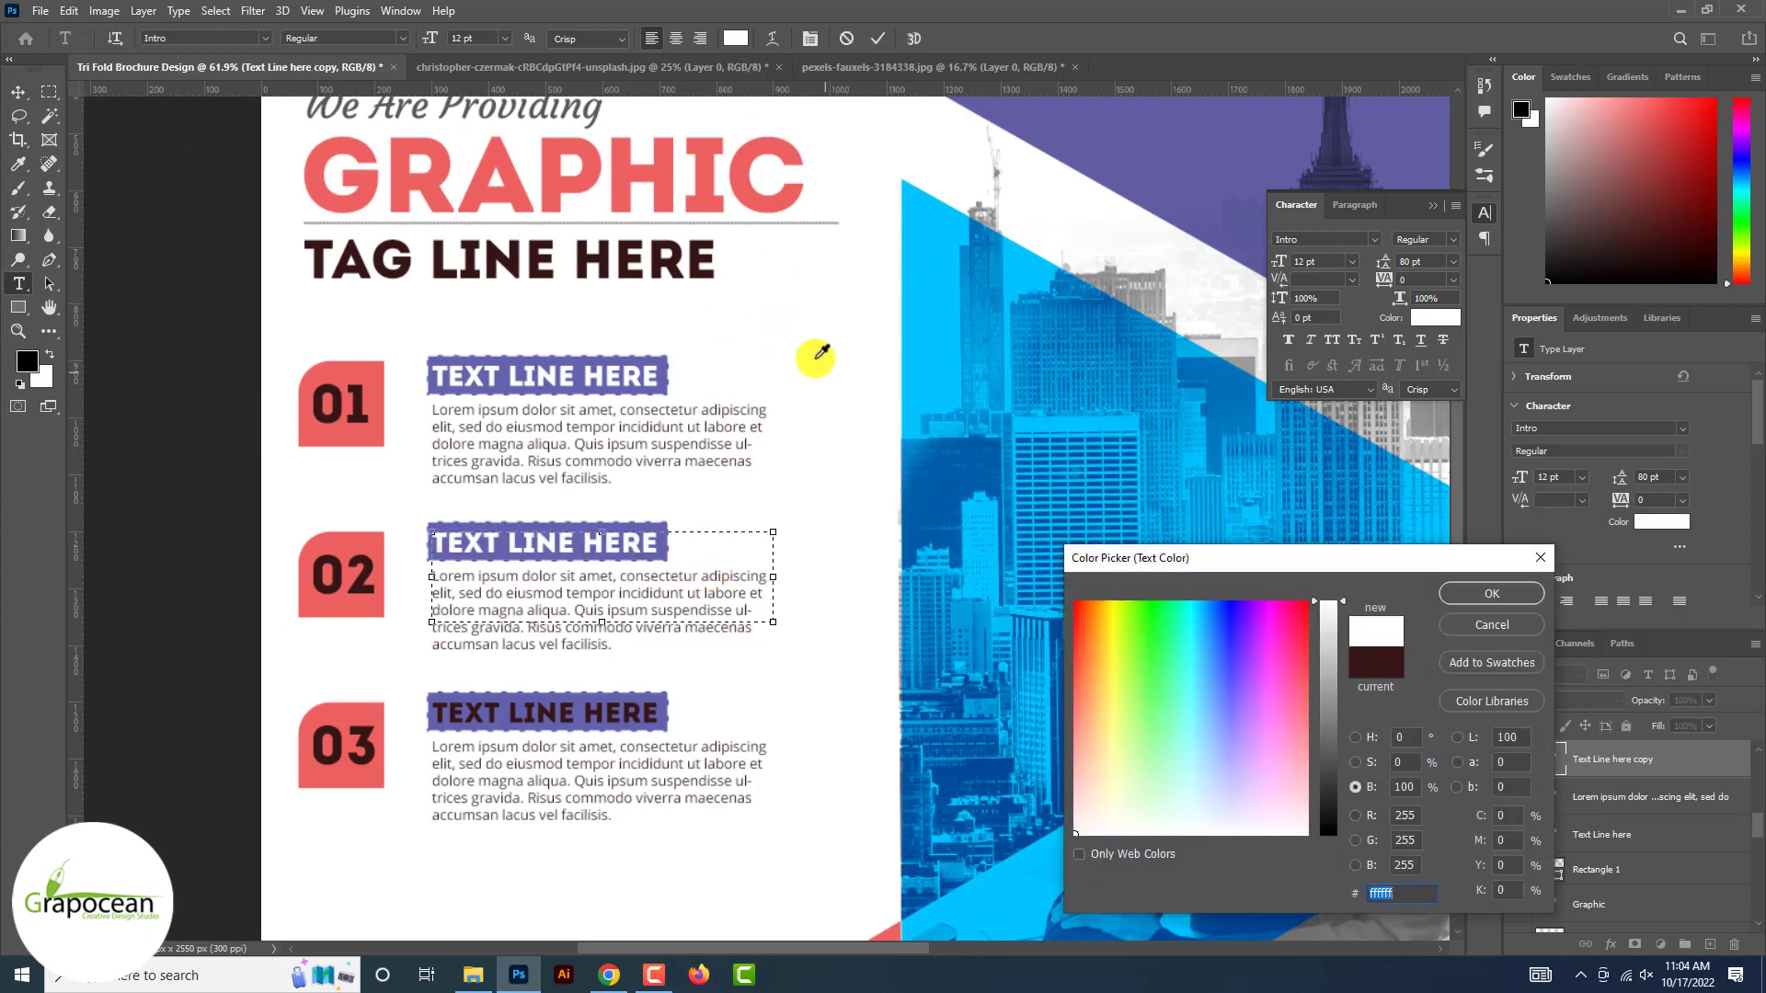
pyautogui.click(1496, 593)
pyautogui.click(18, 92)
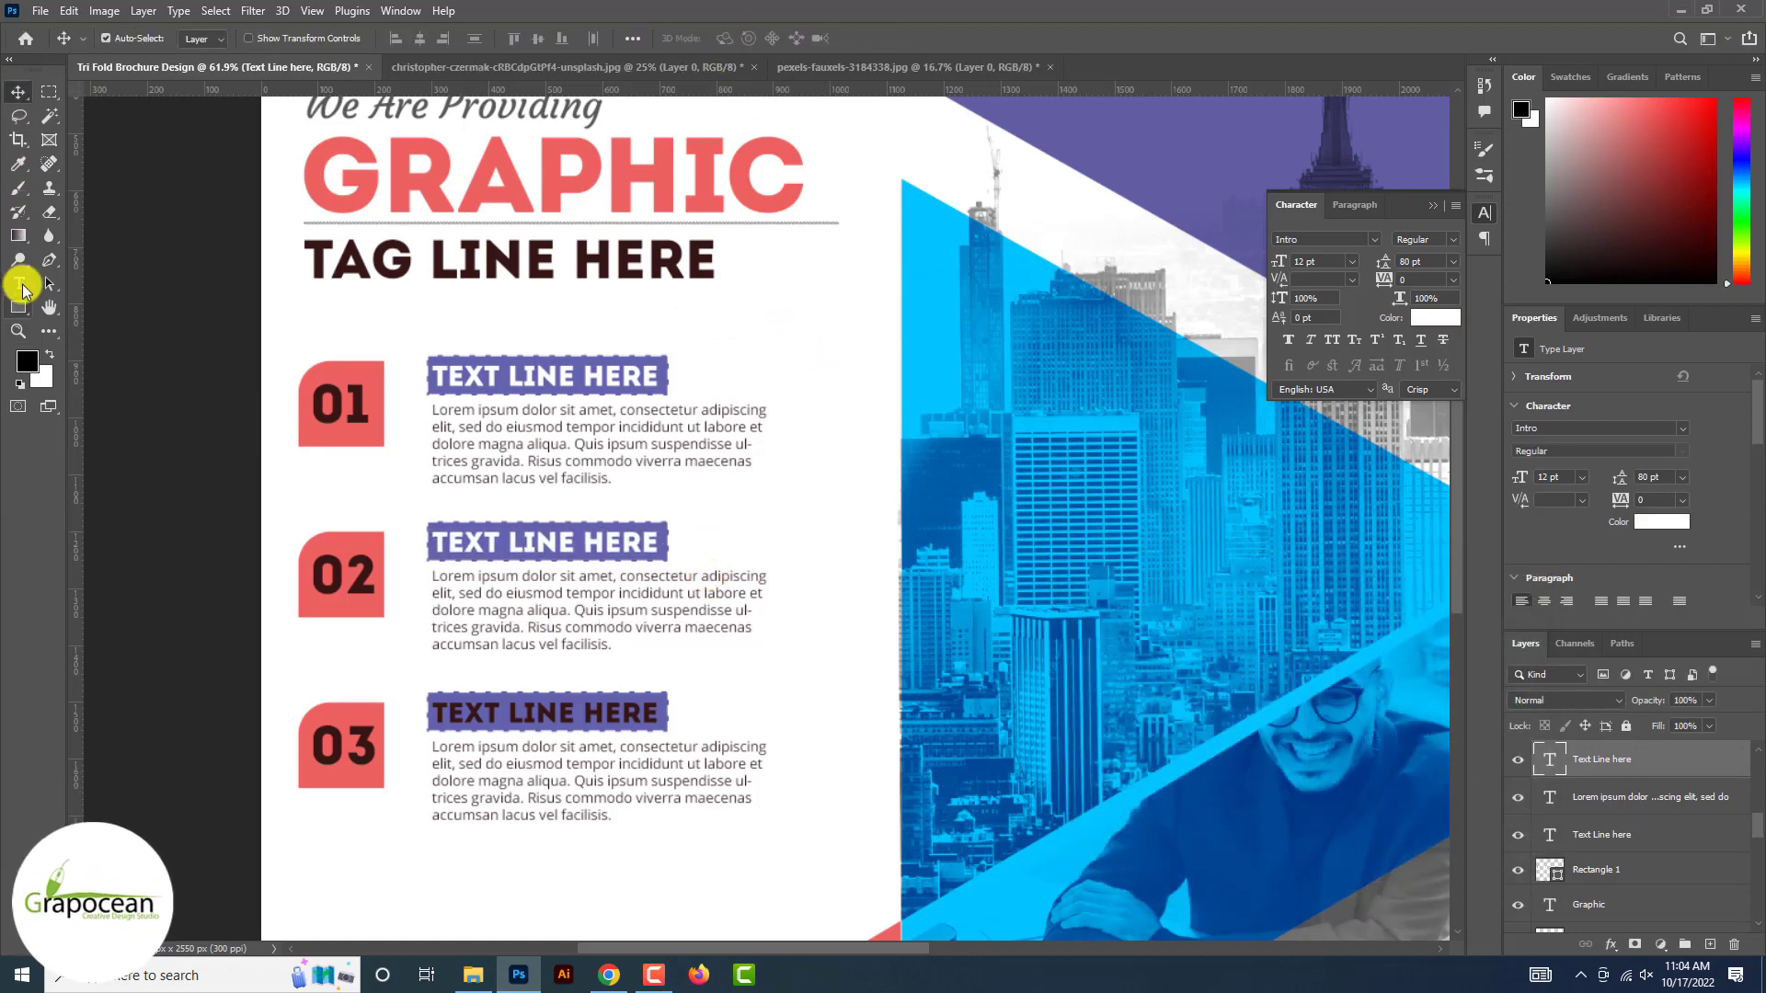
# - Change the 03 title's text colour to white, sampled from the page background
pyautogui.click(18, 283)
pyautogui.moveTo(437, 709); pyautogui.dragTo(800, 733)
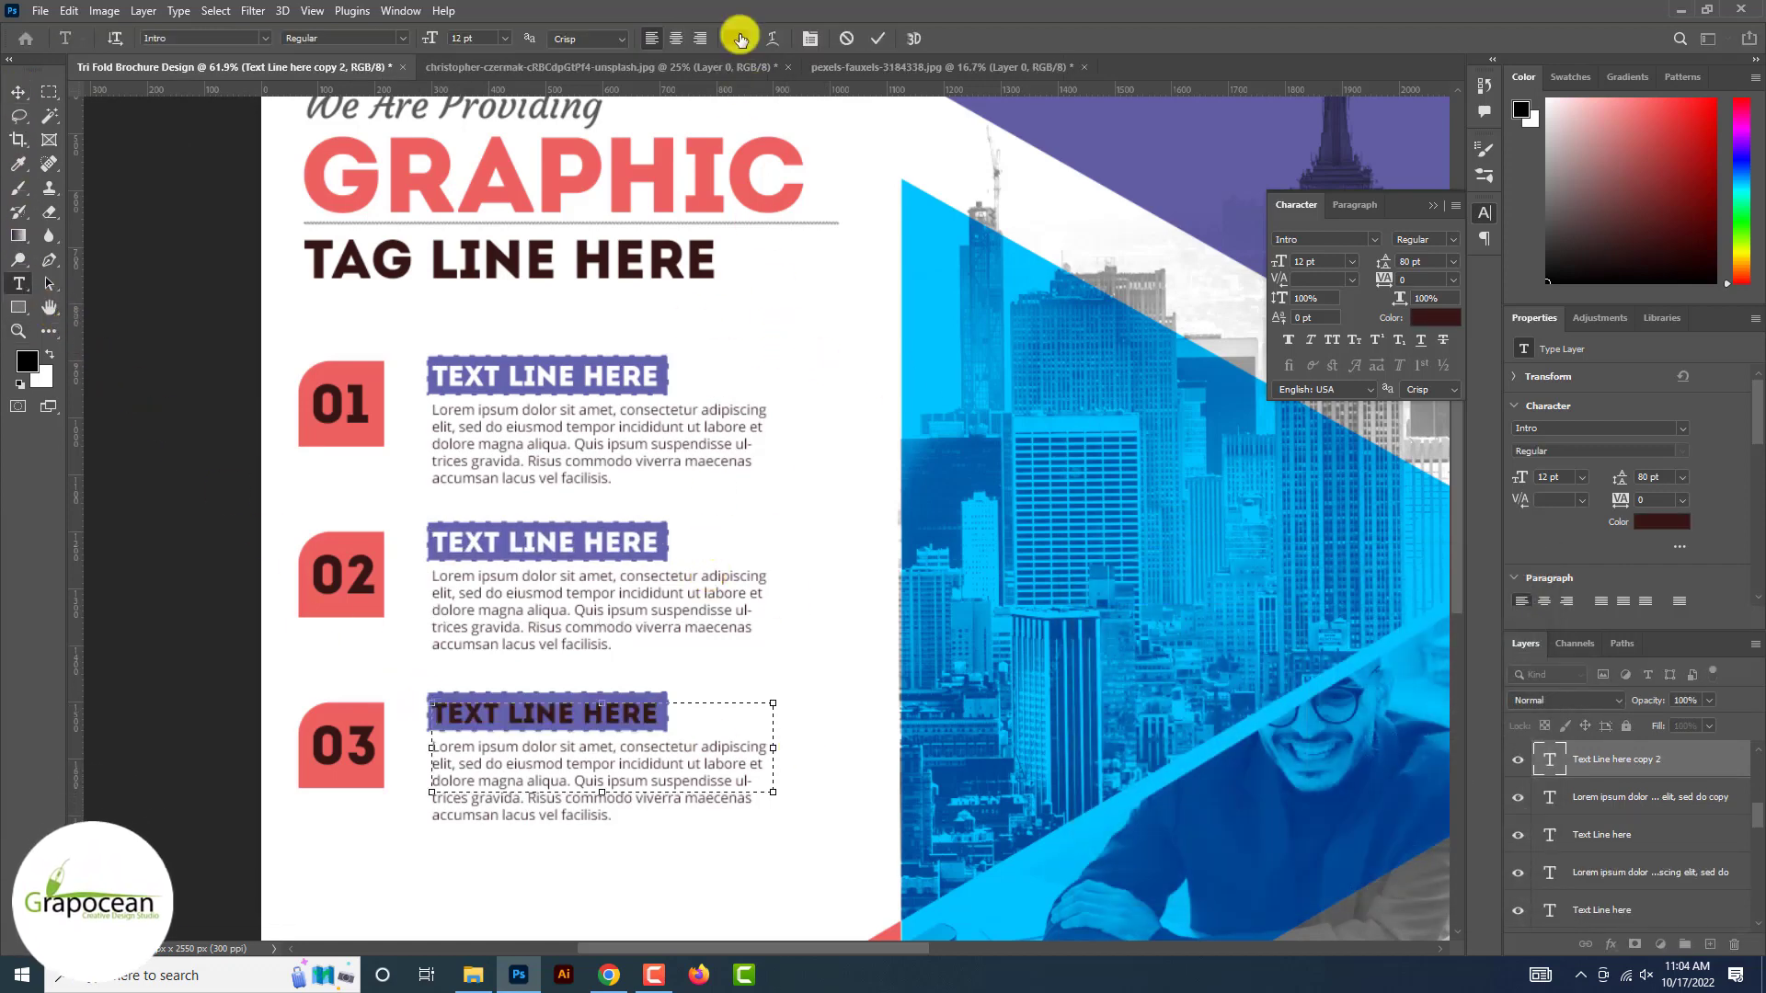
pyautogui.click(735, 37)
pyautogui.click(789, 304)
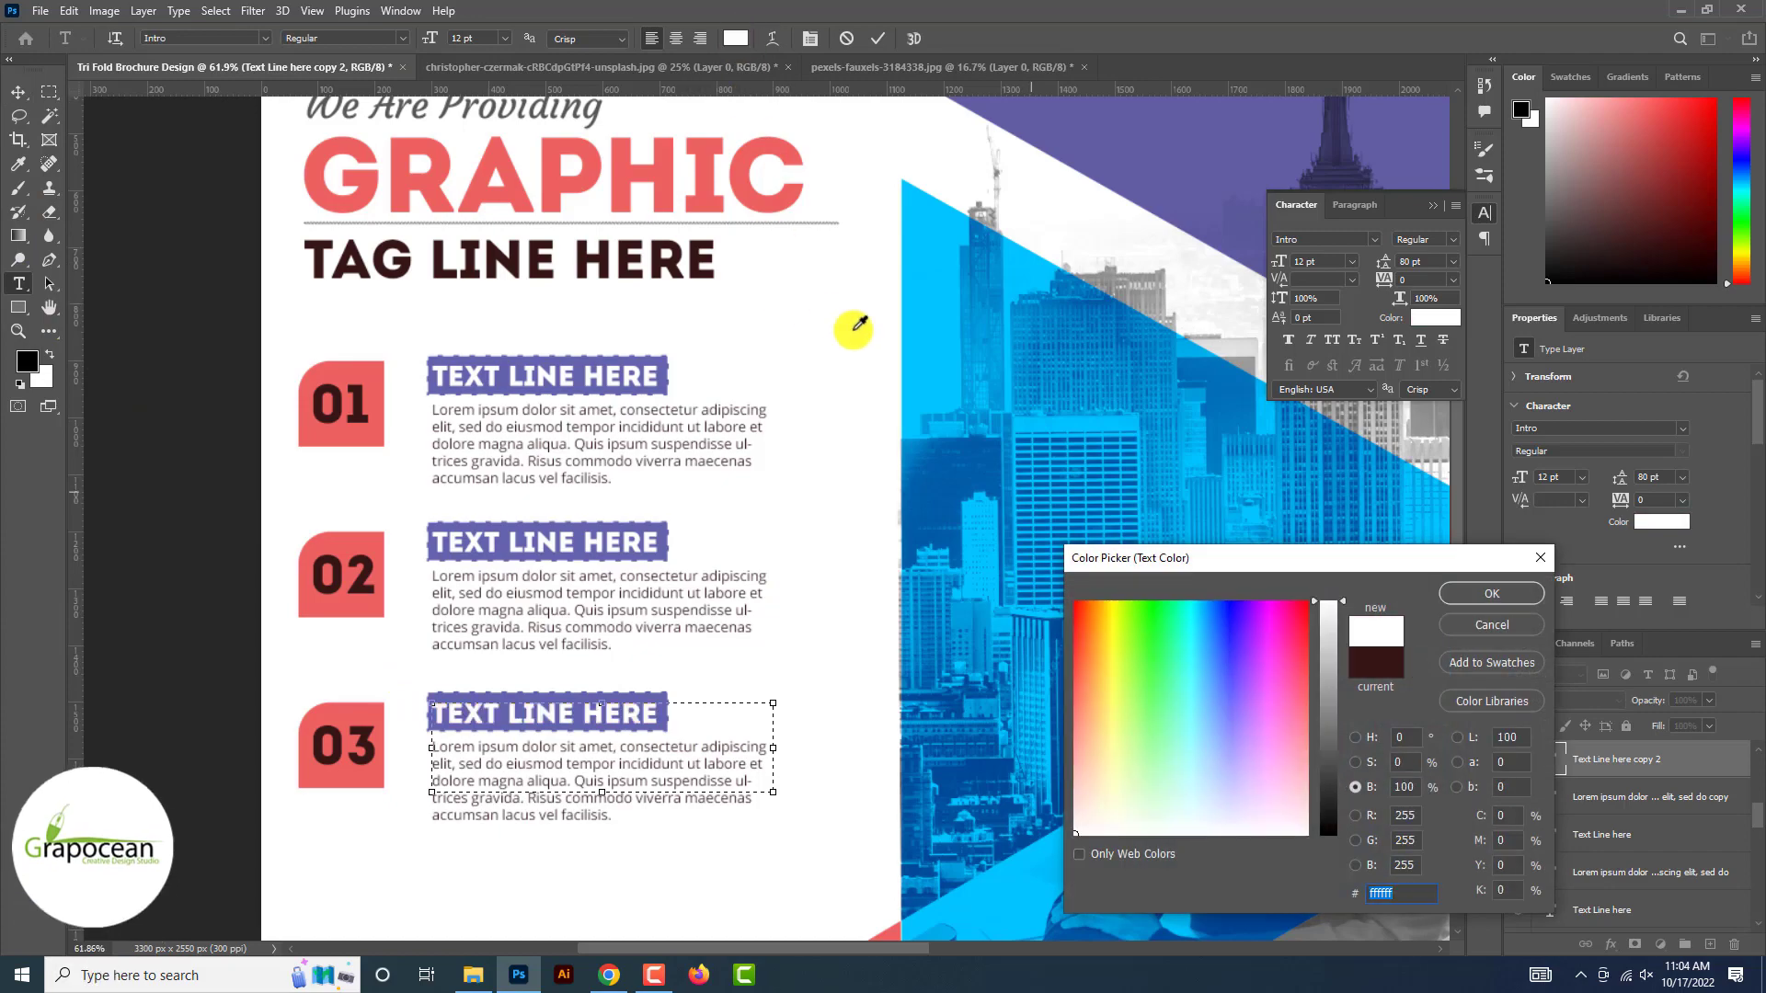
pyautogui.click(1508, 593)
pyautogui.click(23, 94)
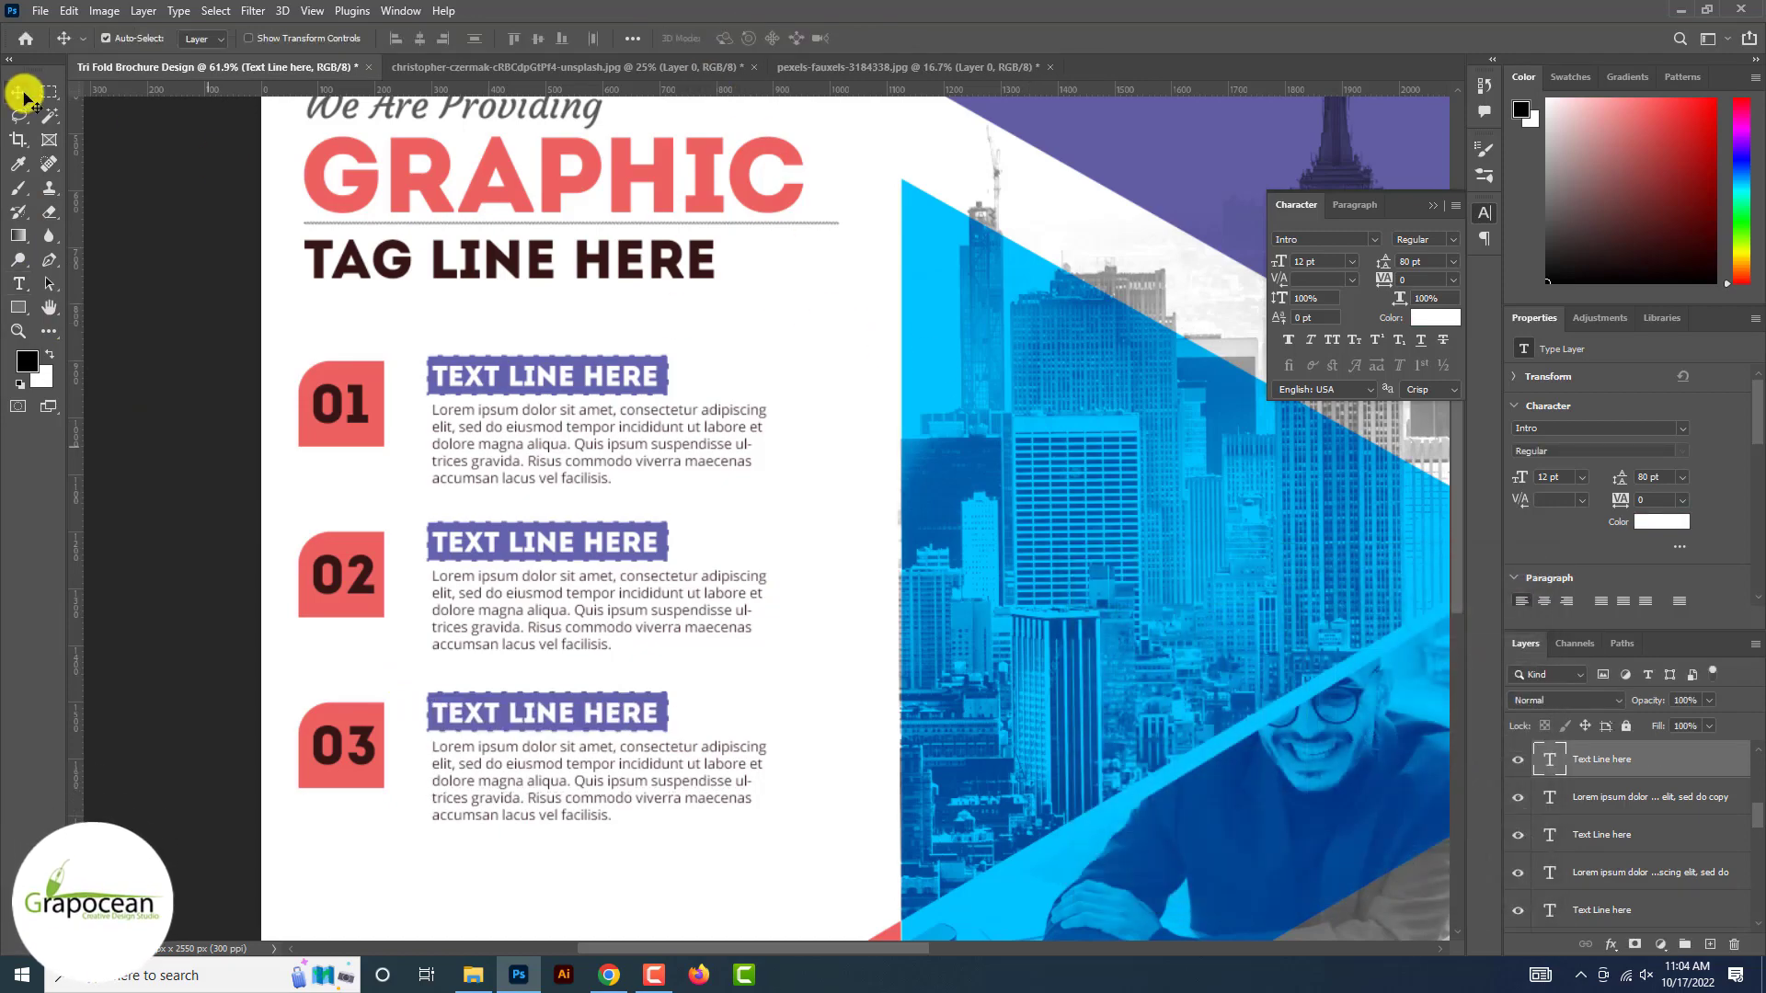
# - Change the number 01 in the first red square to white
pyautogui.scroll(-5, 1177, 522)
pyautogui.scroll(8, 855, 501)
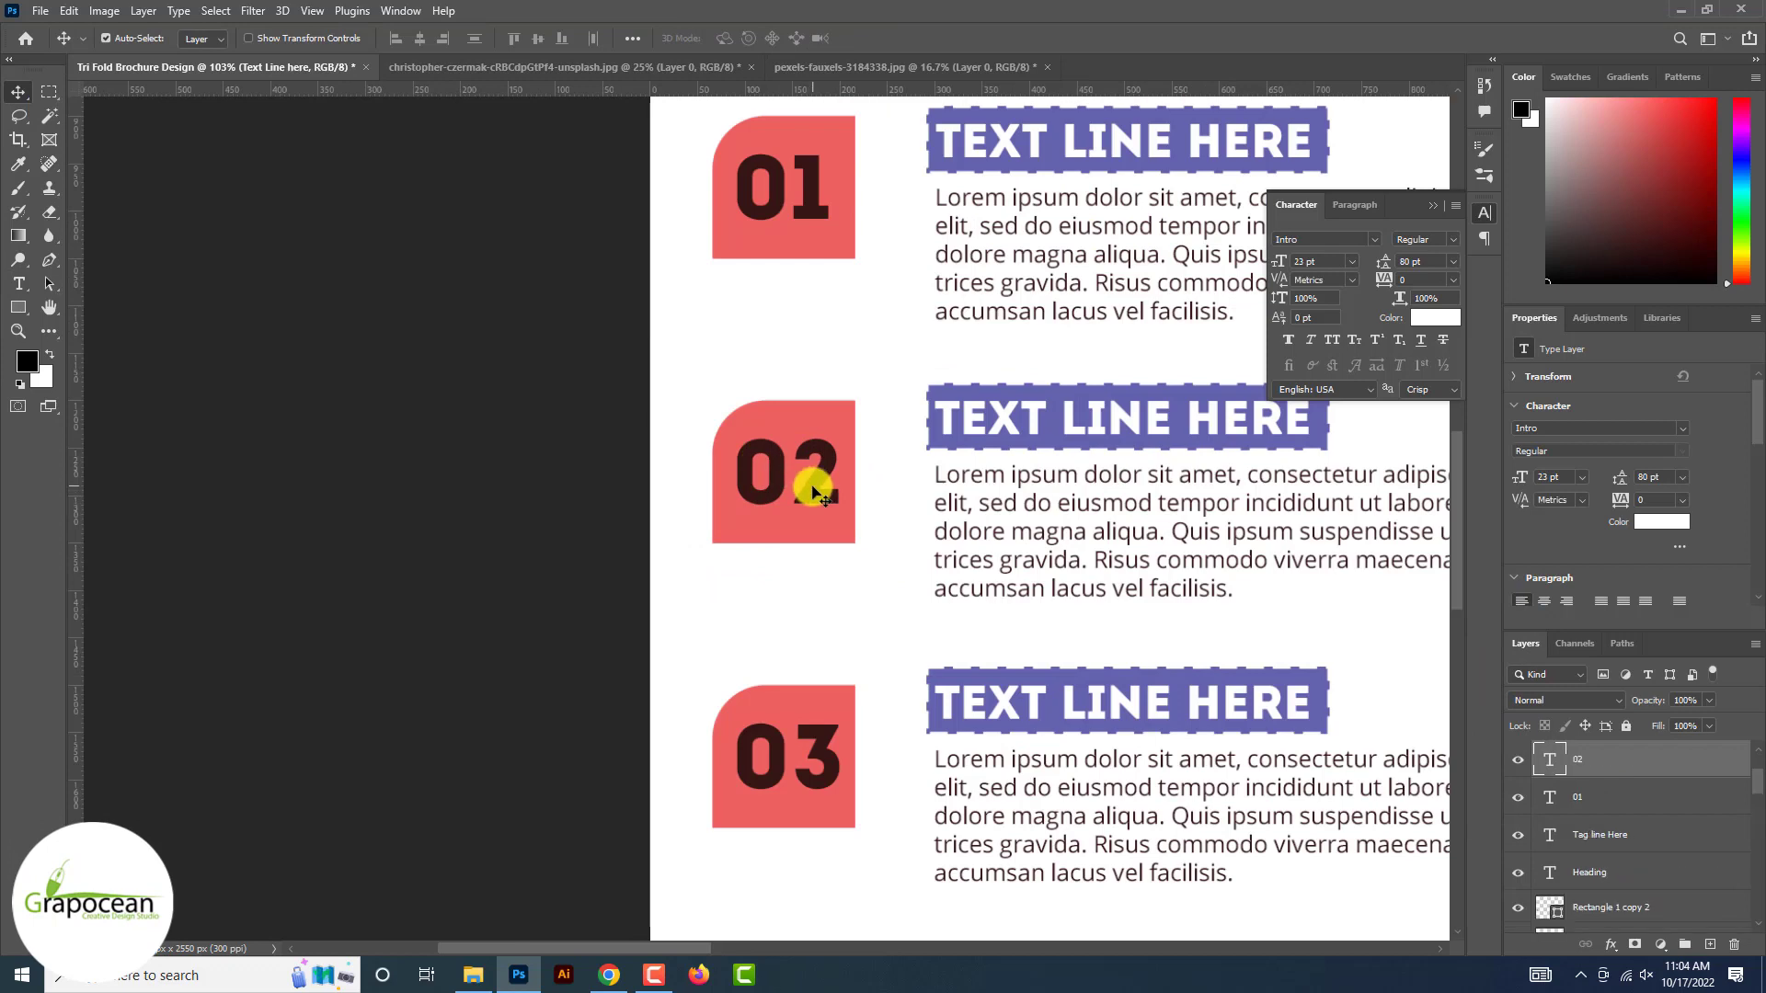
pyautogui.click(821, 495)
pyautogui.click(18, 287)
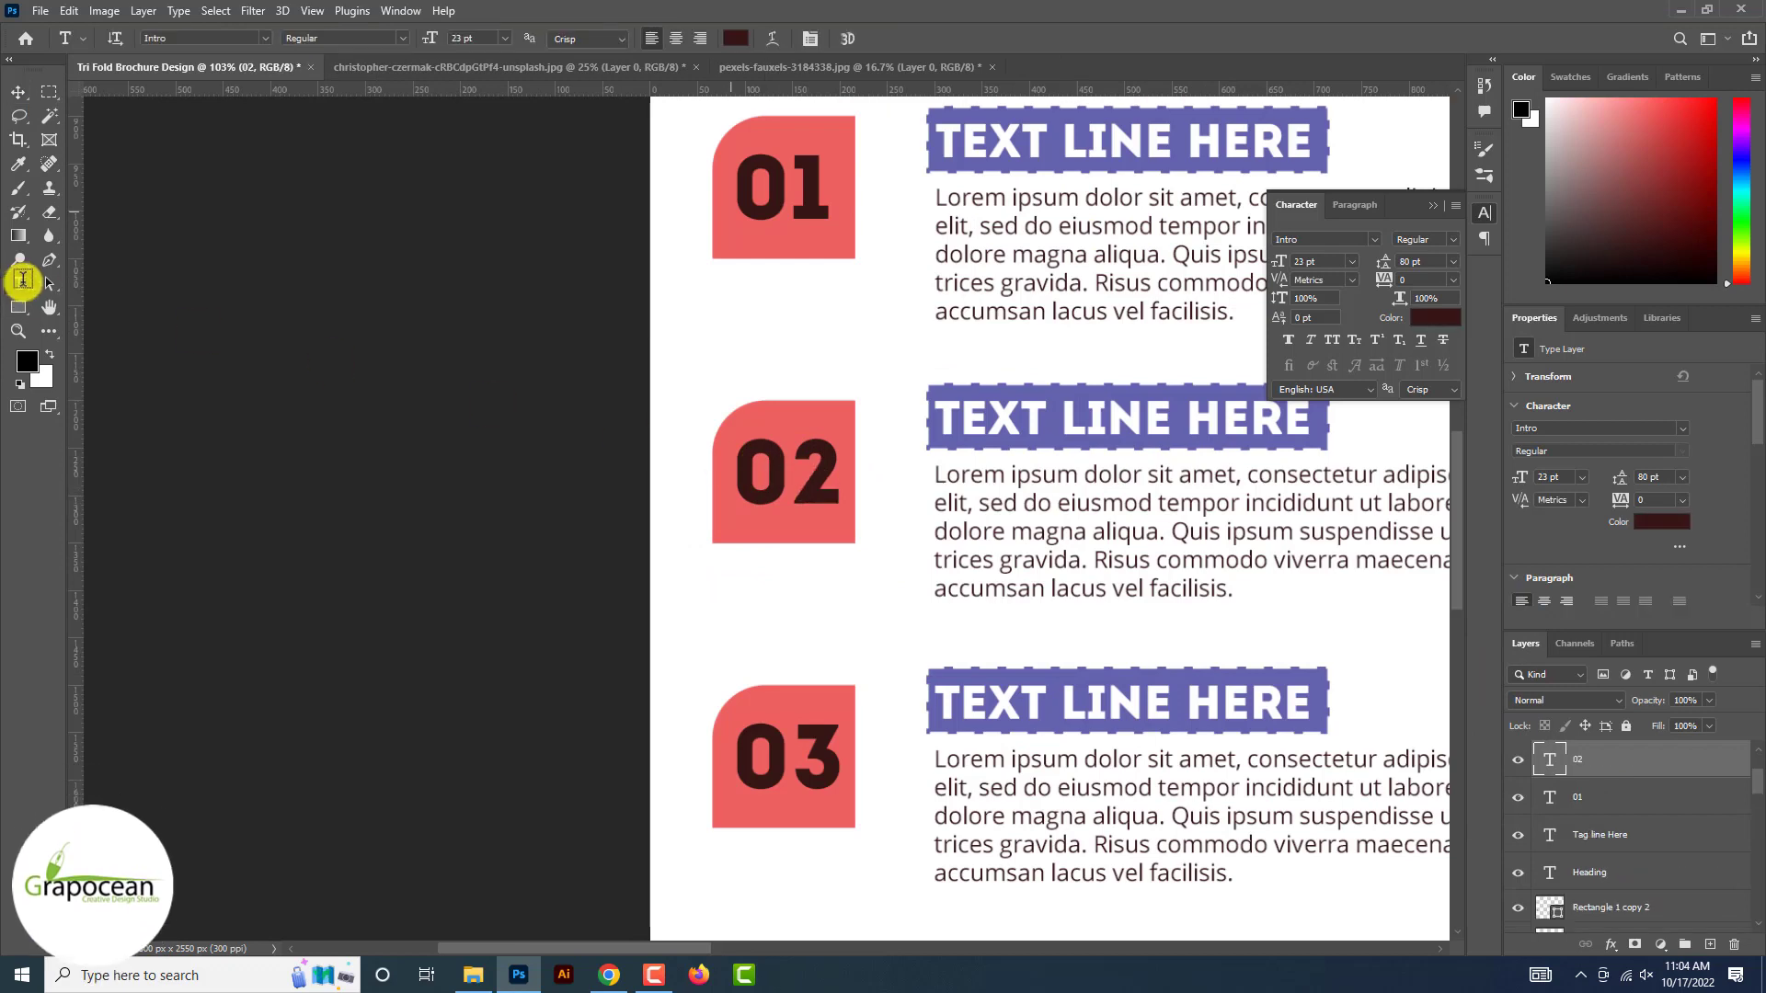
pyautogui.doubleClick(881, 187)
pyautogui.click(736, 37)
pyautogui.click(1488, 593)
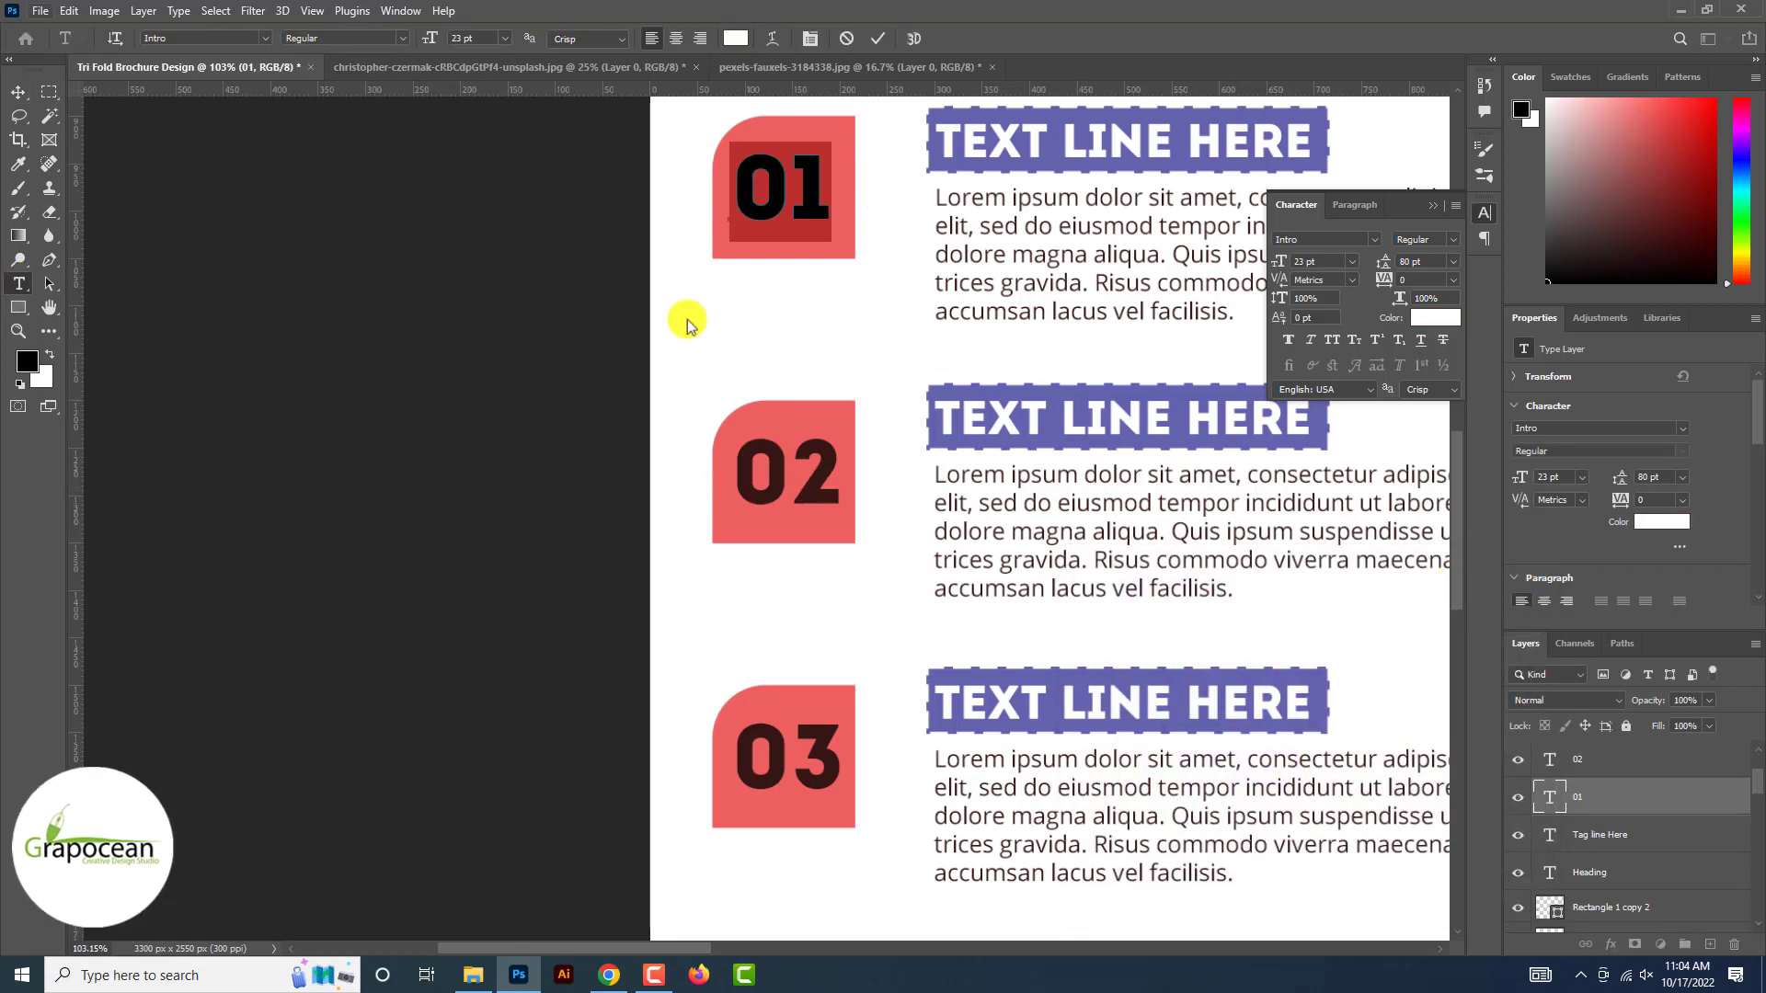
# - Change the number 02 in the second red square to white
pyautogui.doubleClick(825, 480)
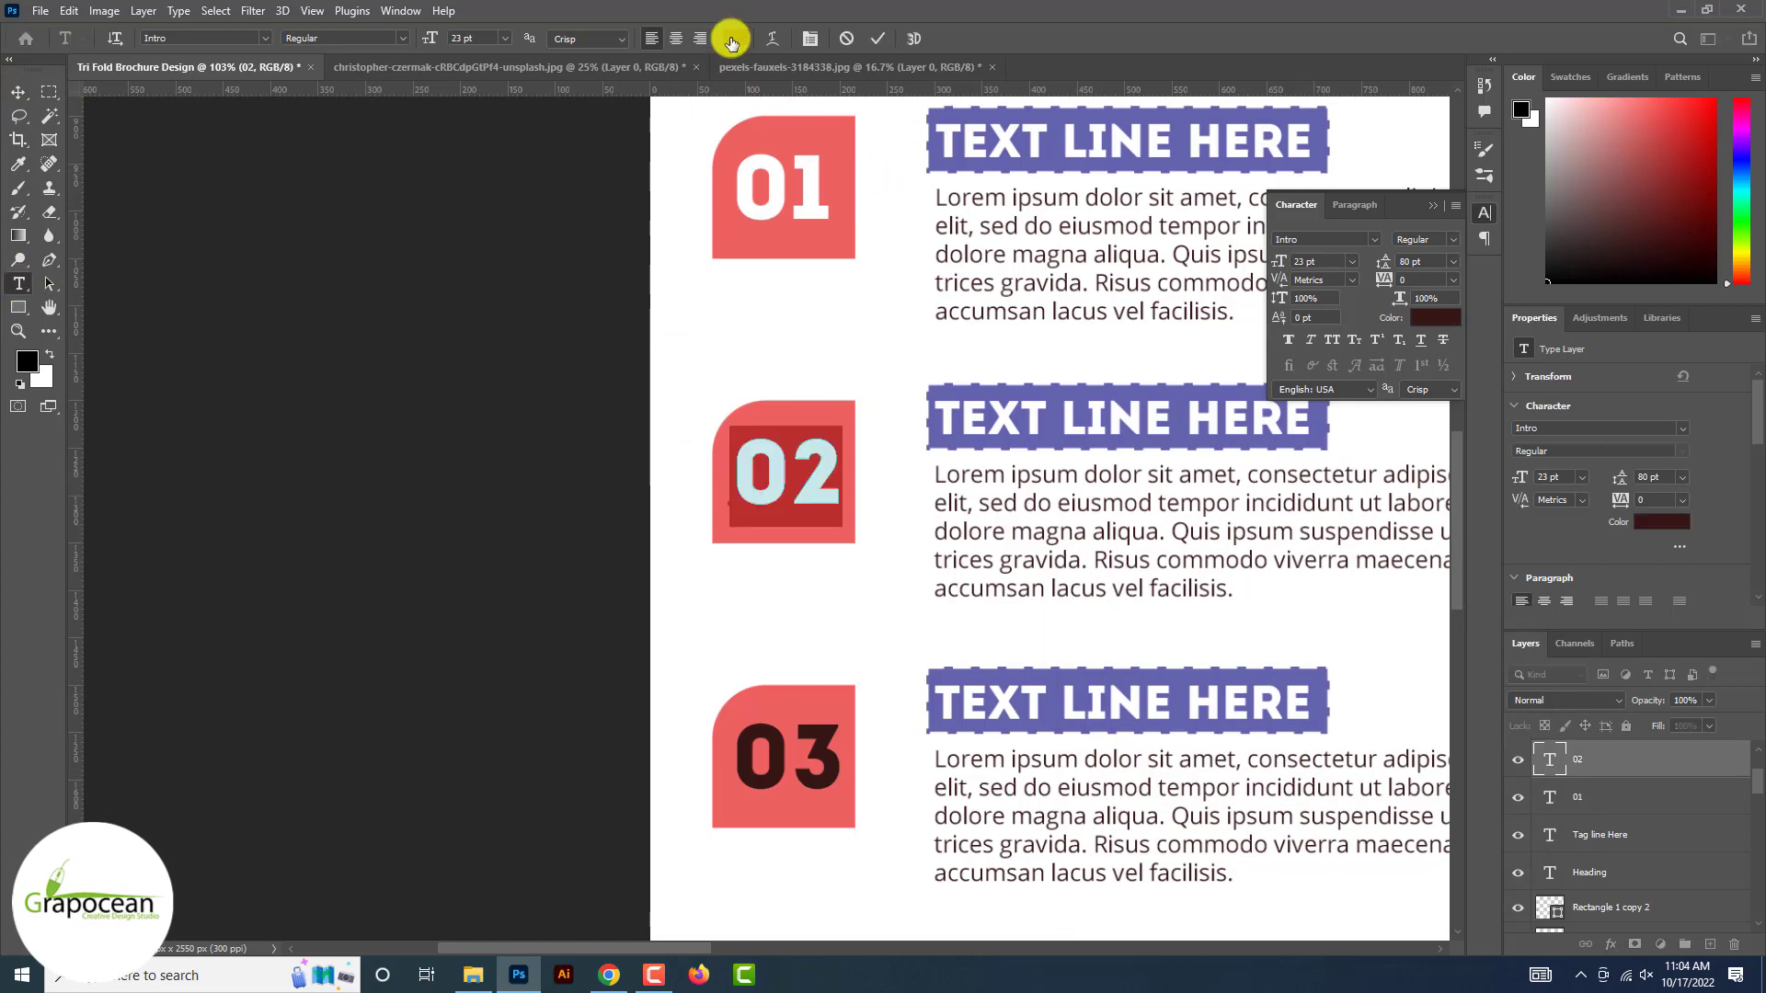
pyautogui.click(731, 38)
pyautogui.click(1461, 581)
pyautogui.hotkey('ctrl', 'Return')
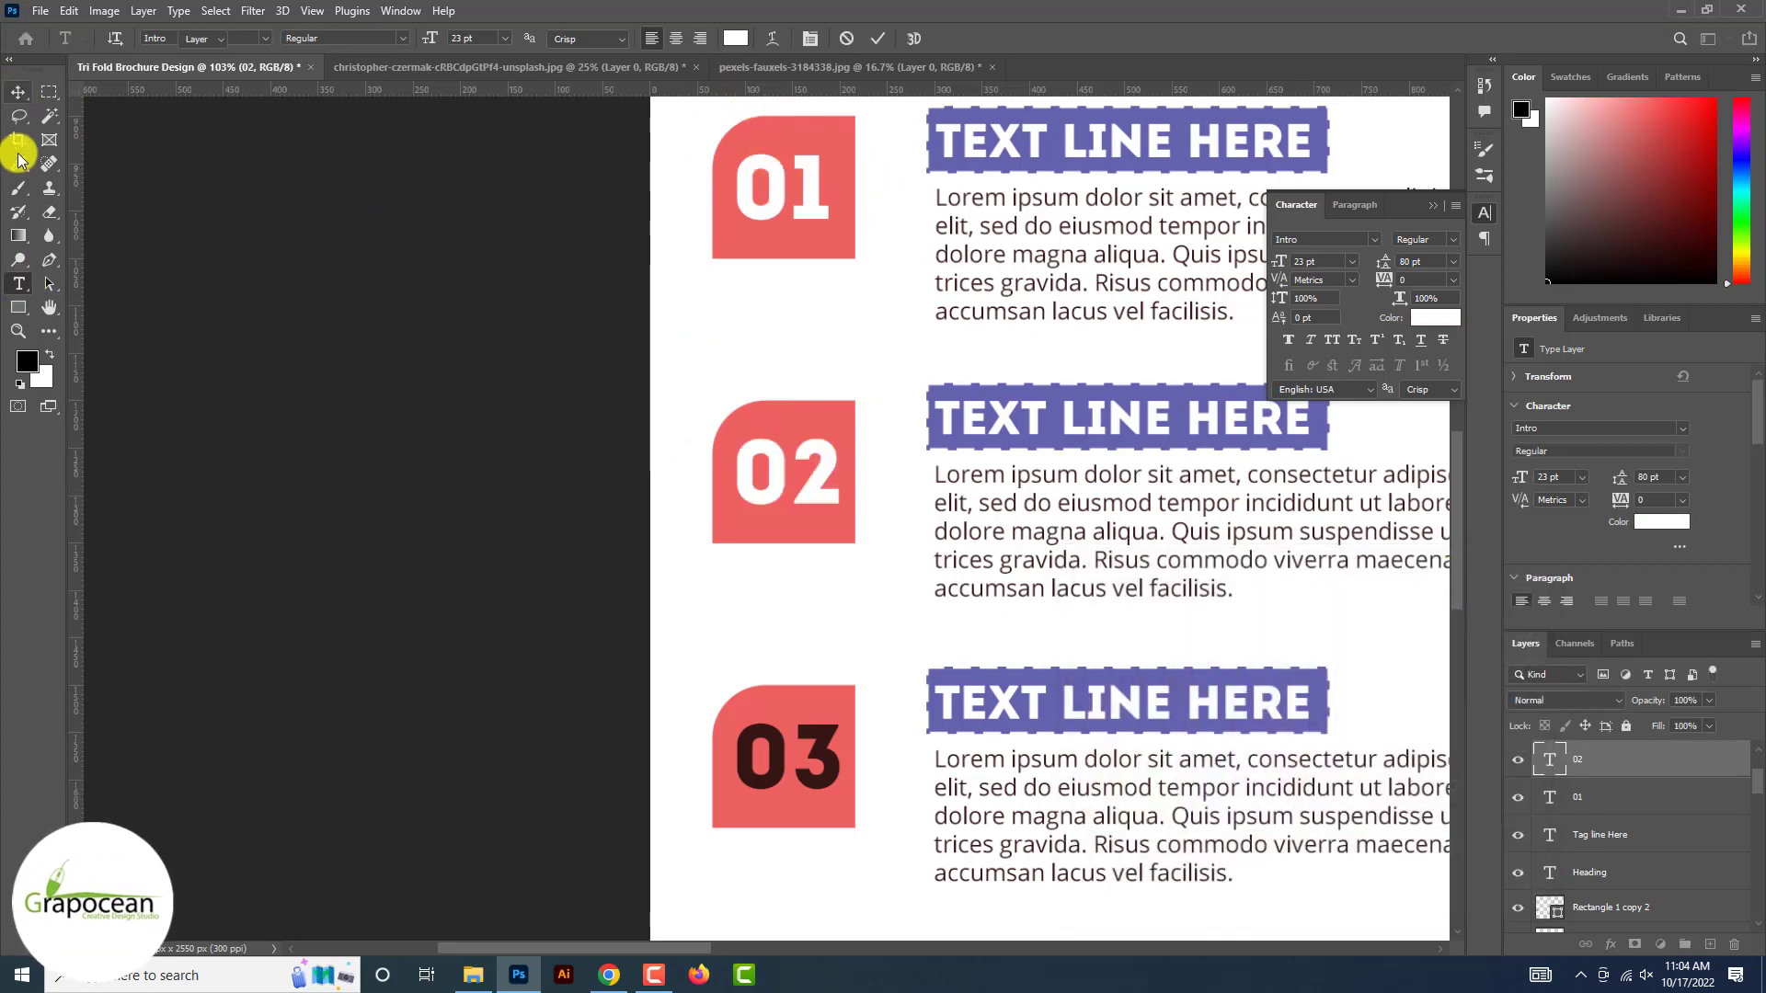
# - Change the number 03 in the third red square to white, sampled from the number 01
pyautogui.doubleClick(825, 759)
pyautogui.click(736, 38)
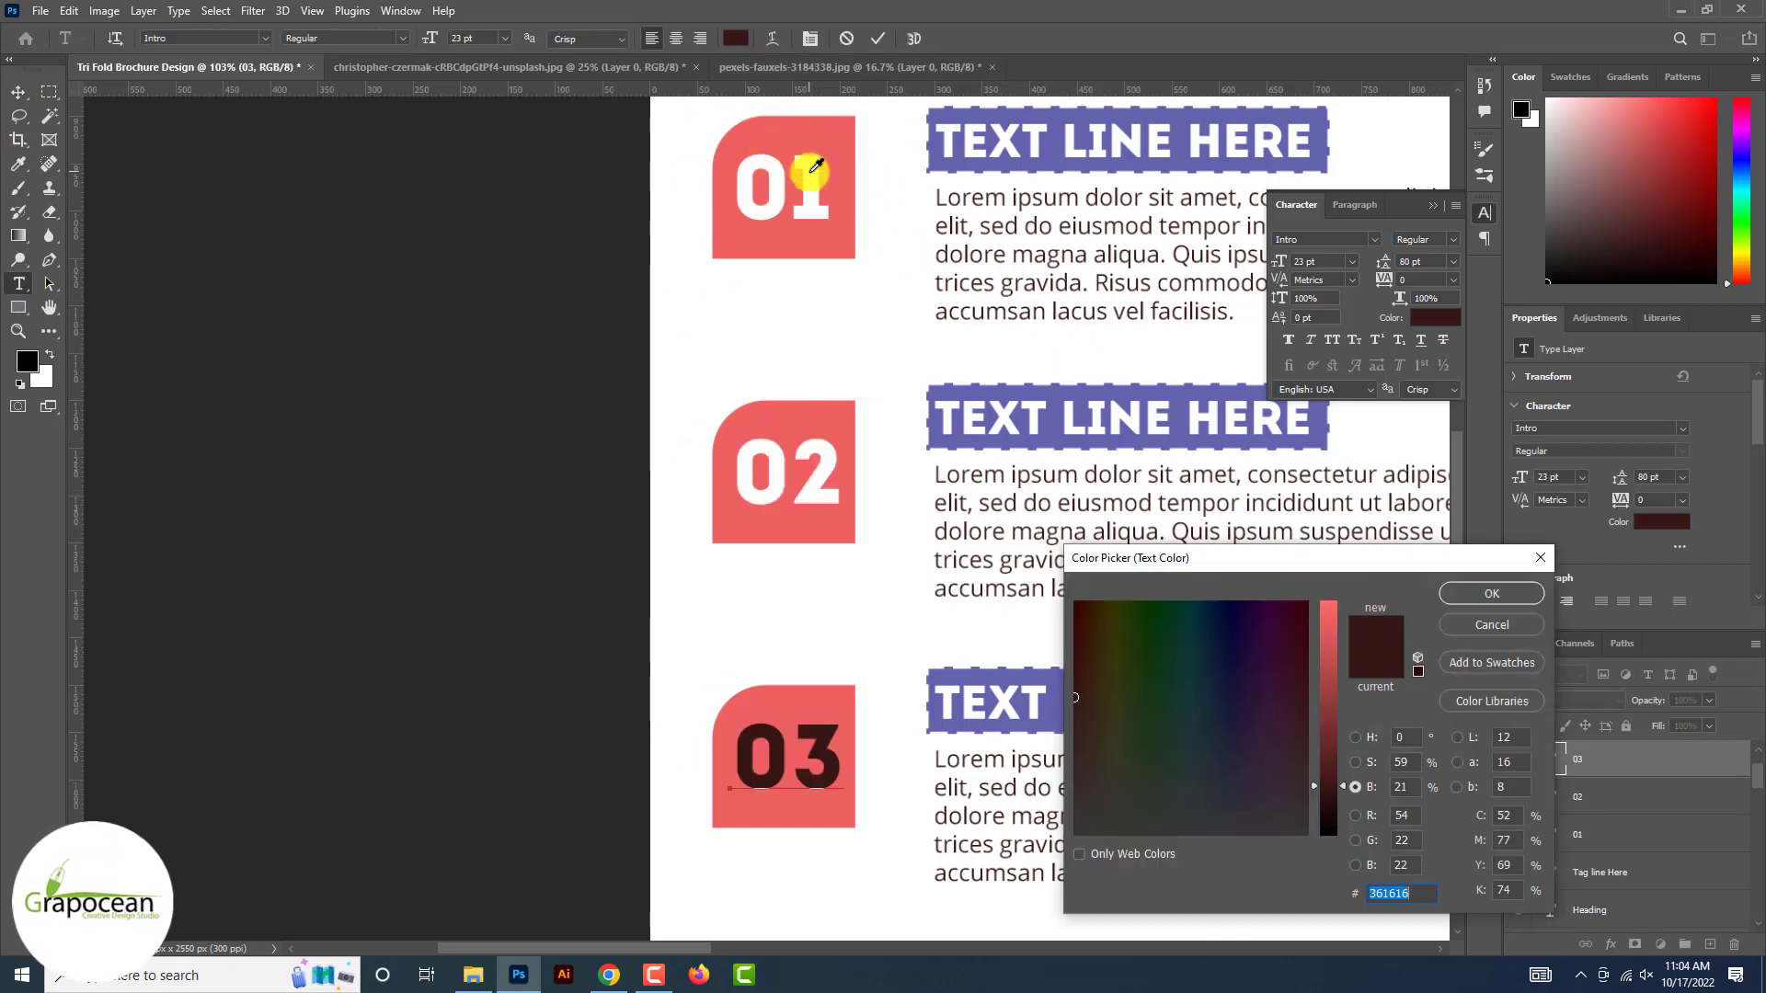
pyautogui.click(815, 166)
pyautogui.click(1491, 594)
pyautogui.click(18, 92)
# - Add the text "Graphic Solutions" in Open Sans Regular at 24 pt below the 03 item
pyautogui.hotkey('ctrl', '-')
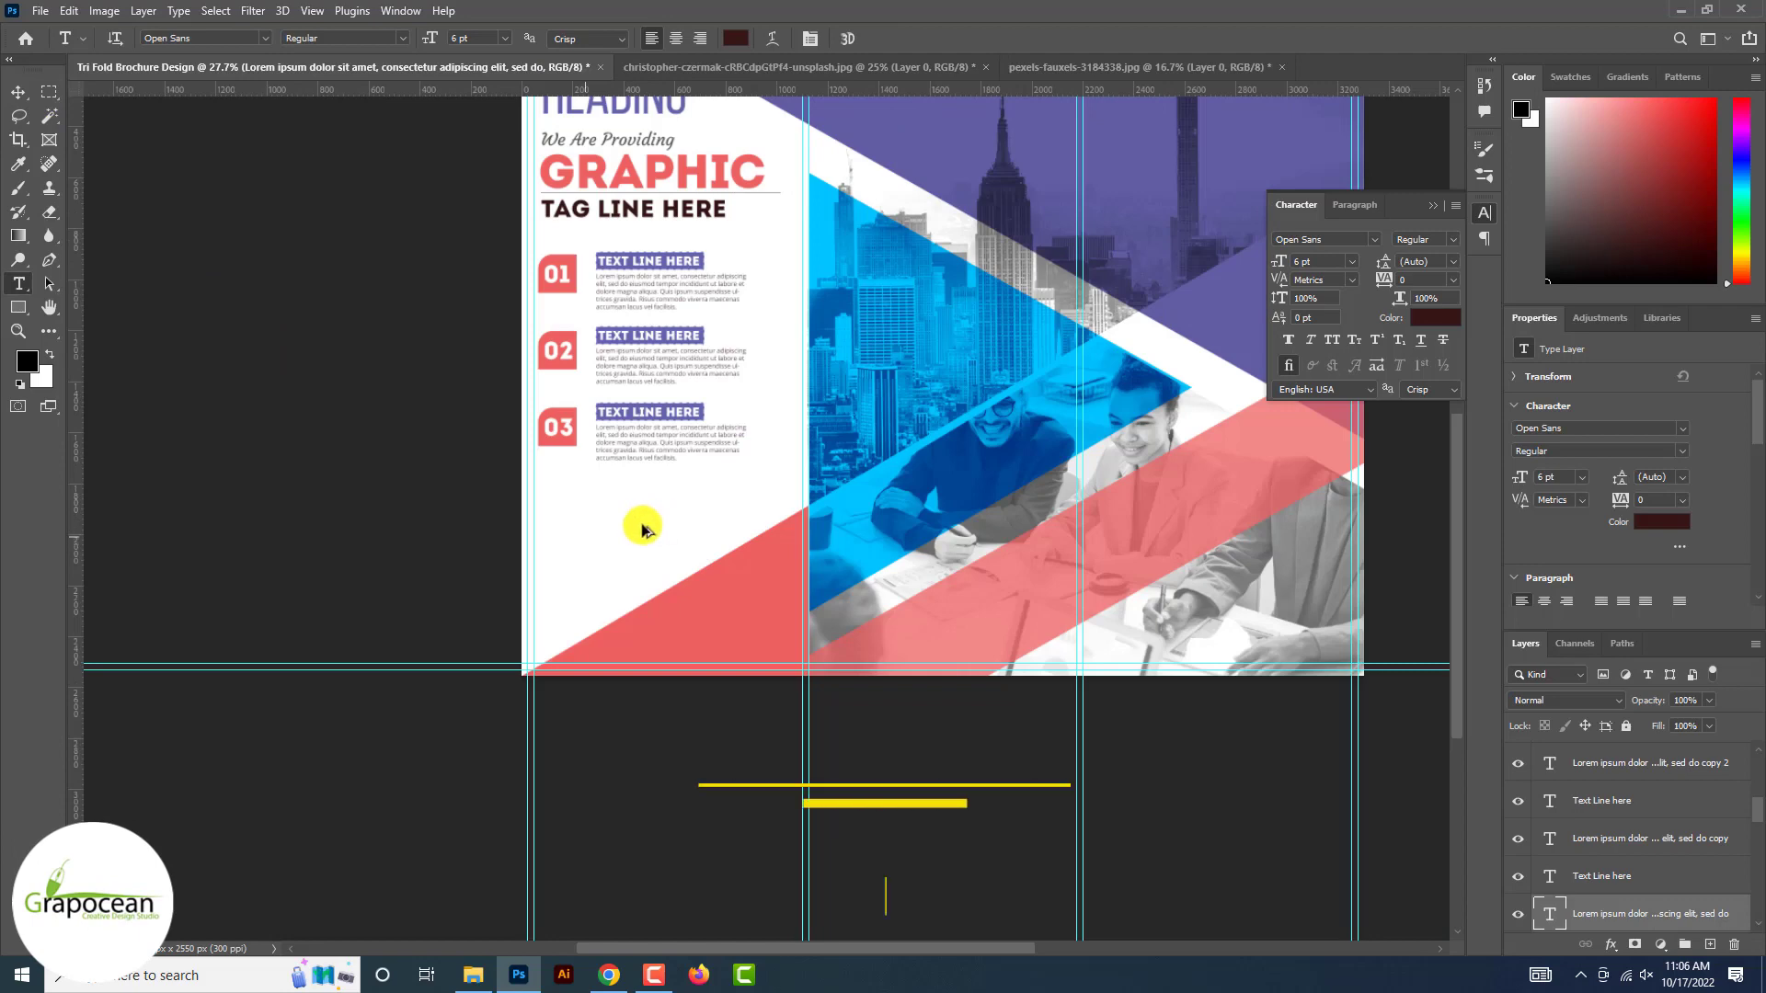
pyautogui.scroll(2, 577, 538)
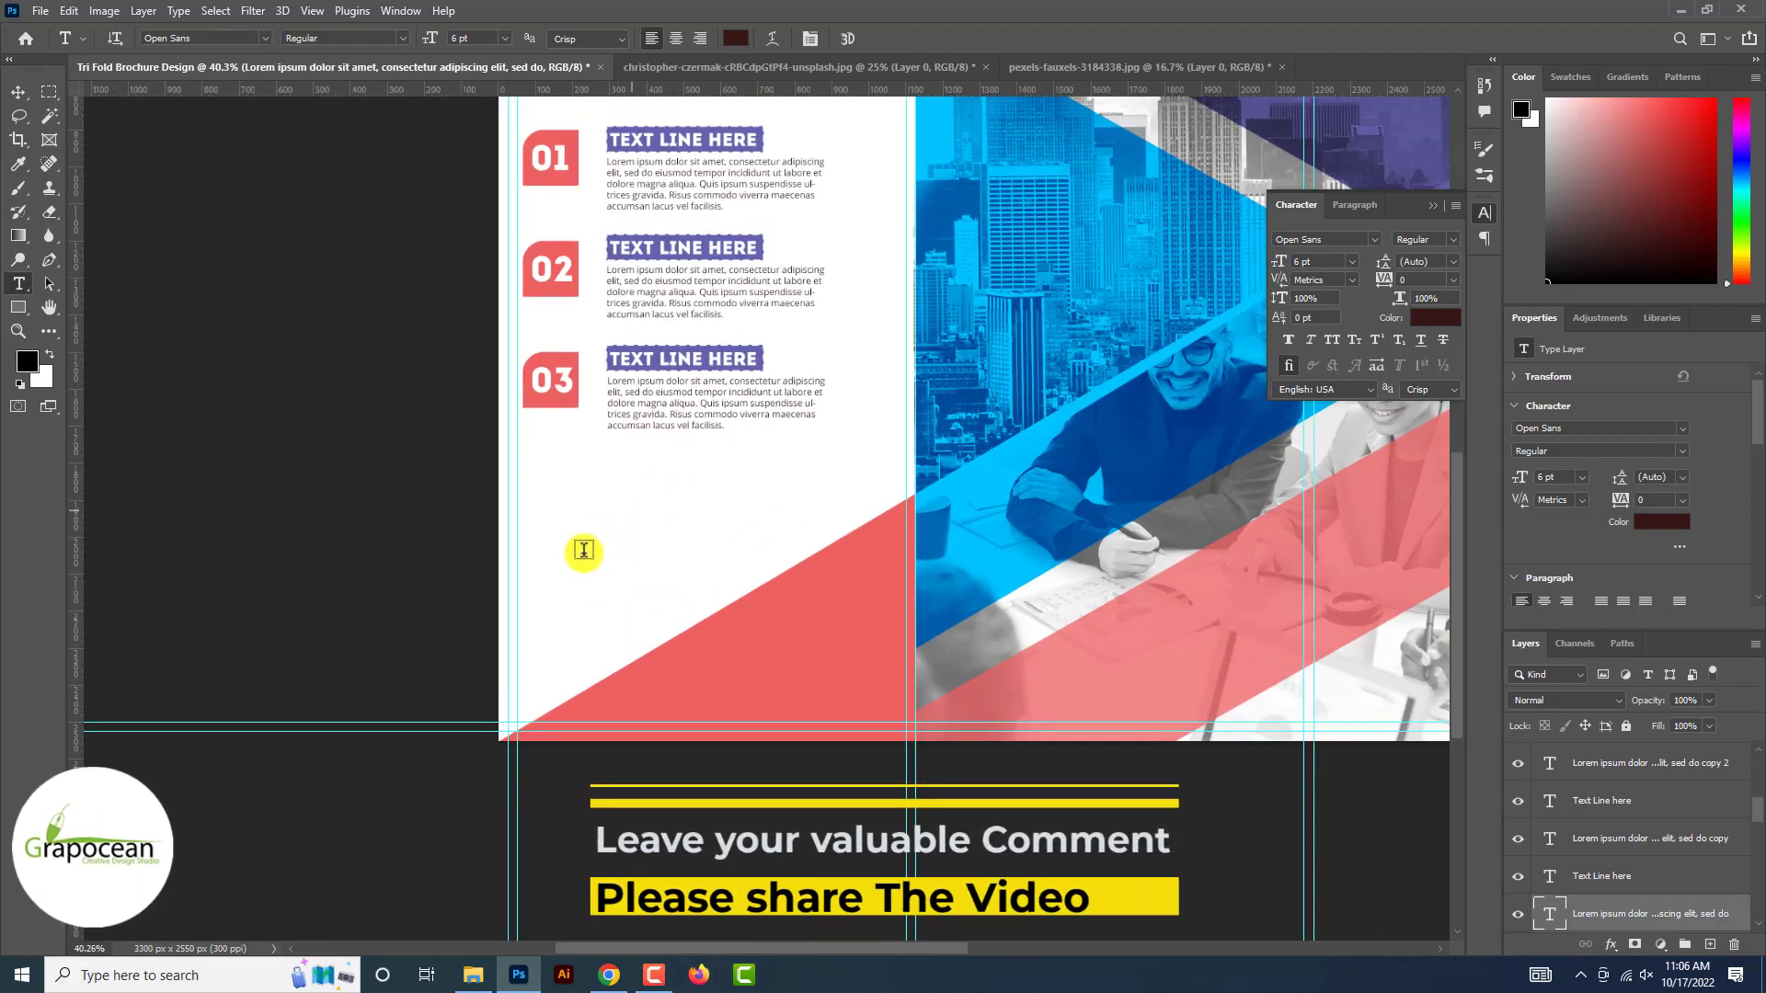
pyautogui.click(634, 512)
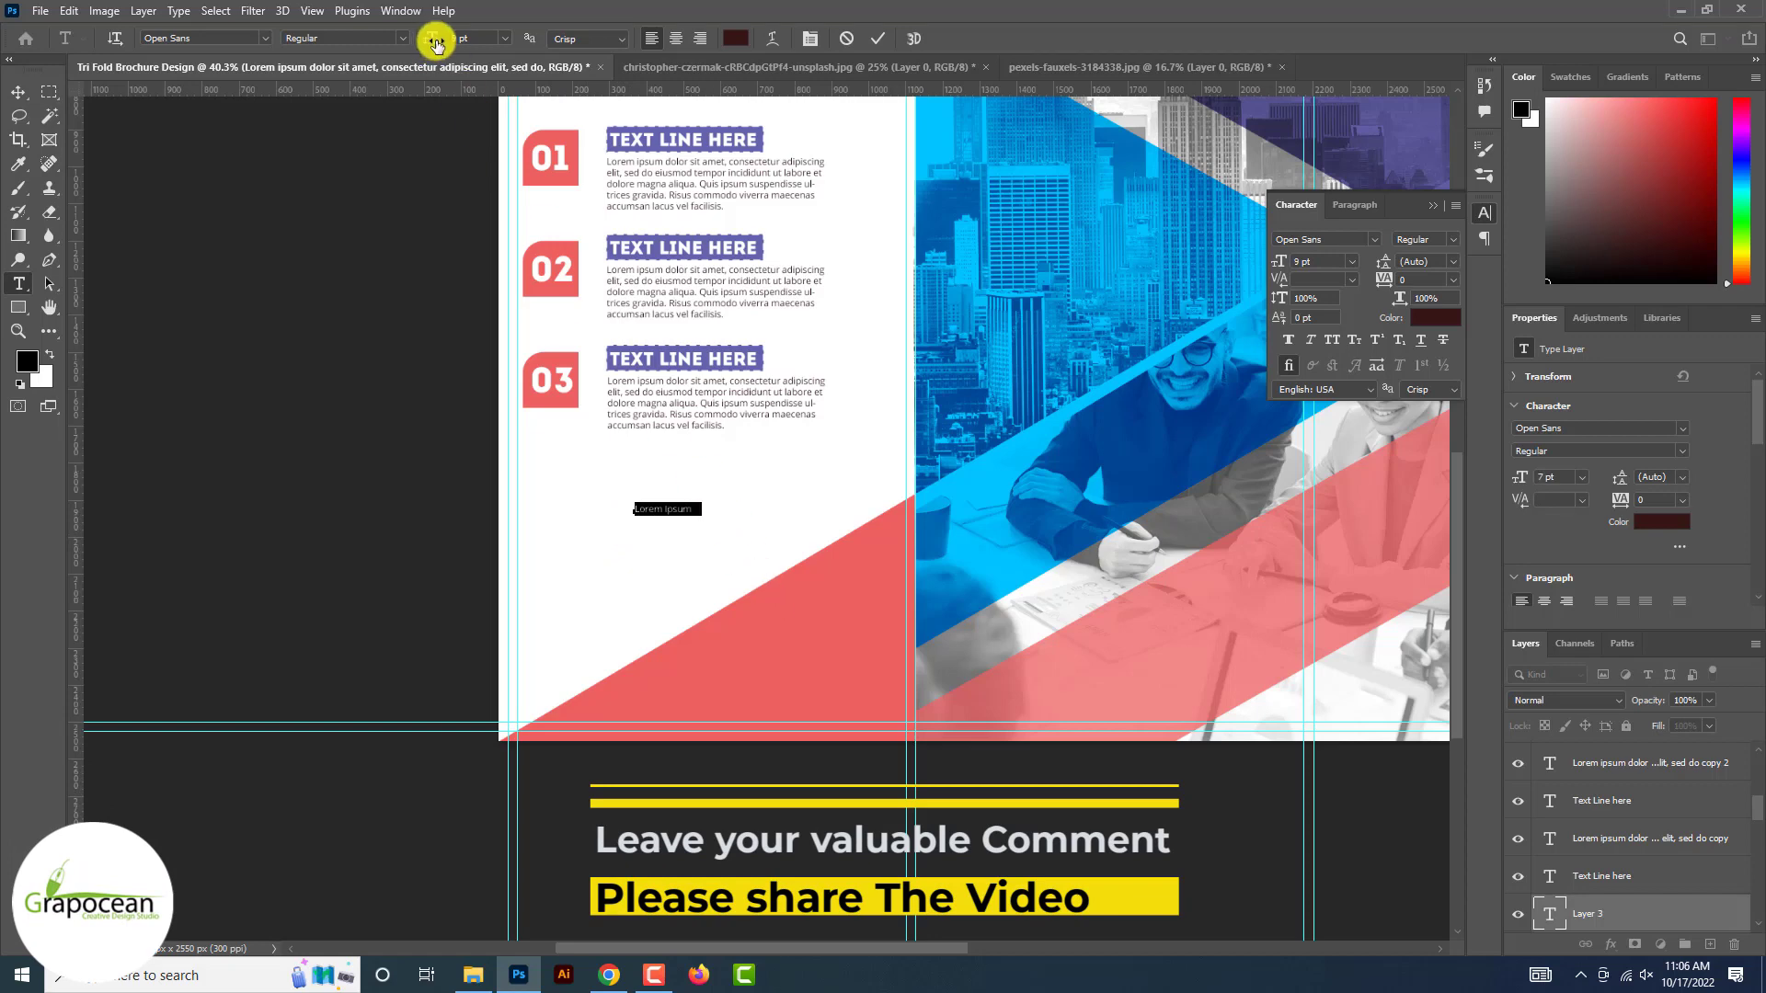
pyautogui.moveTo(437, 43); pyautogui.dragTo(445, 44)
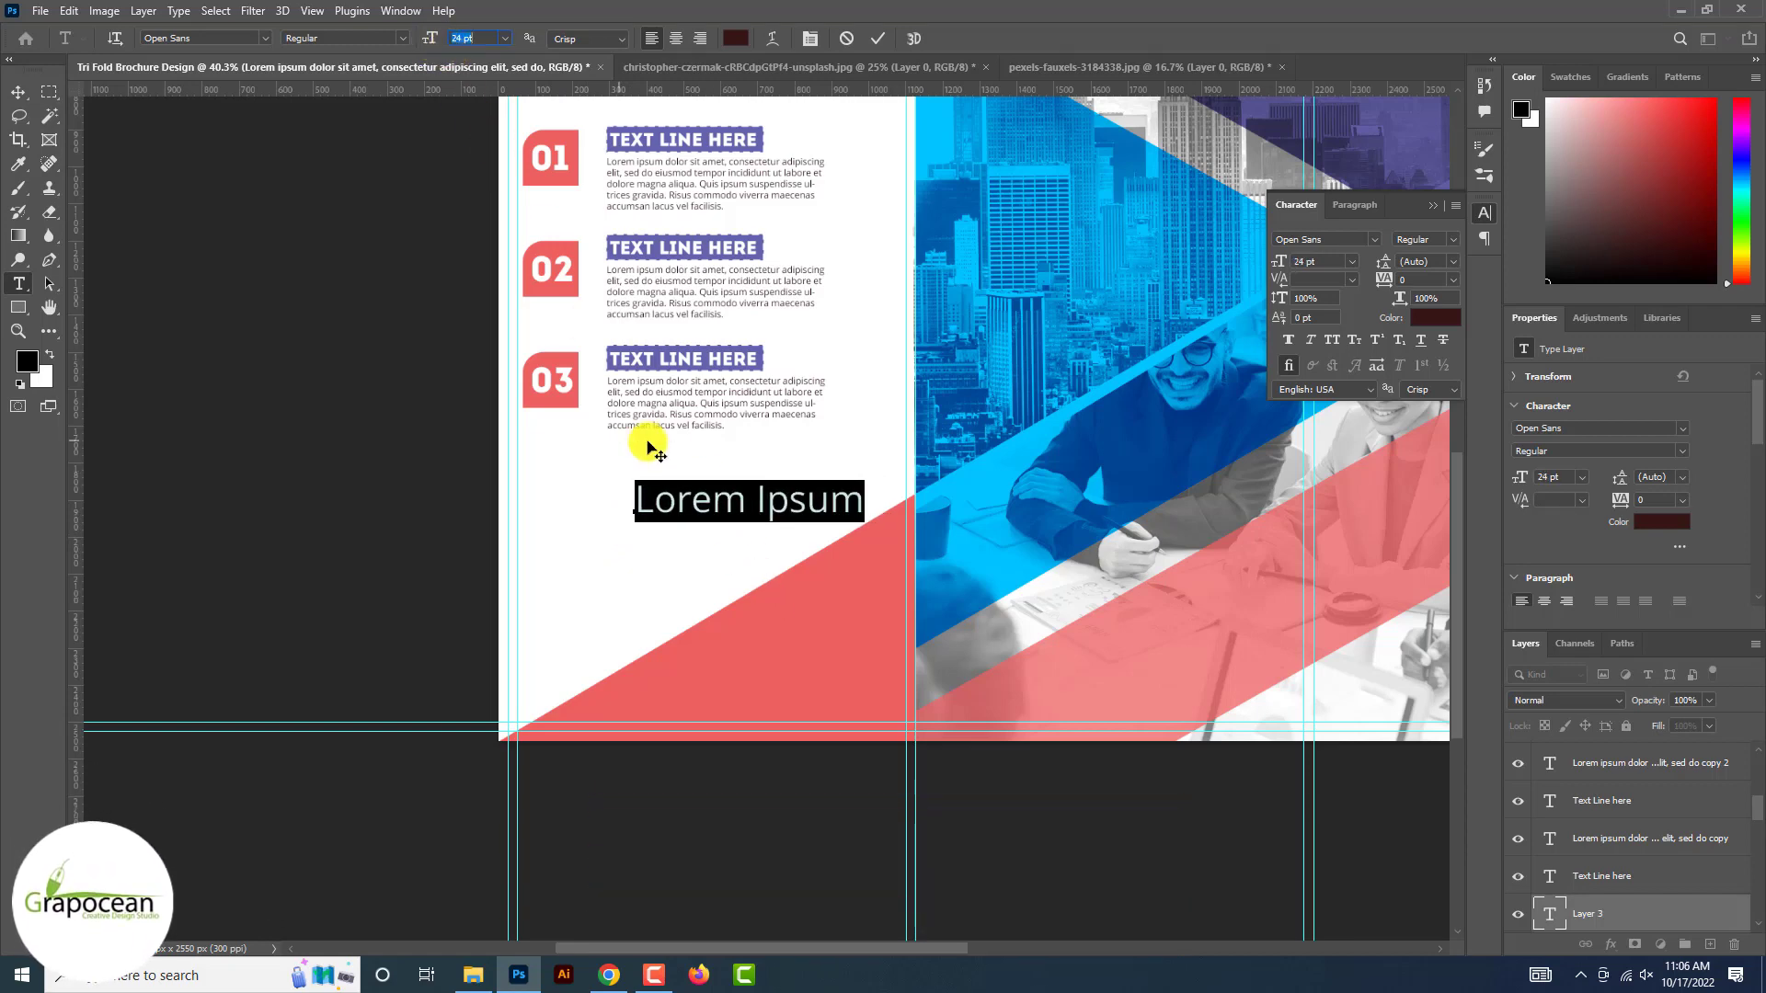
pyautogui.write('Graphic ')
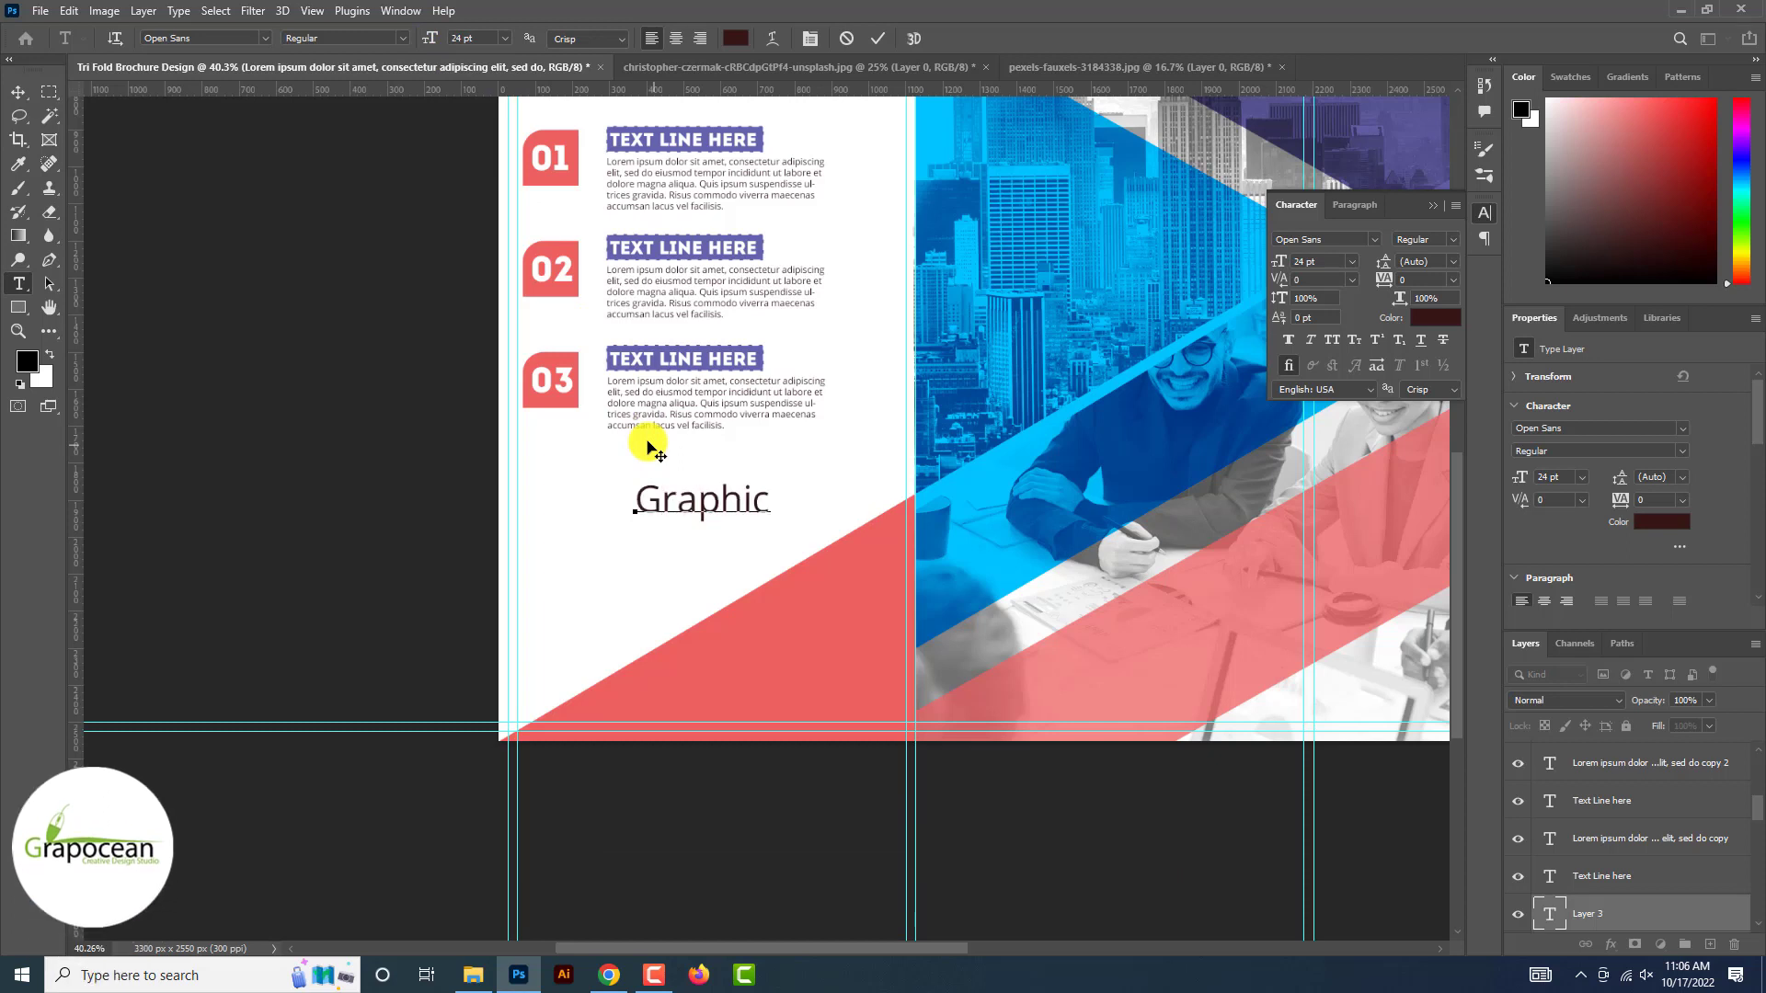
pyautogui.write('Solu')
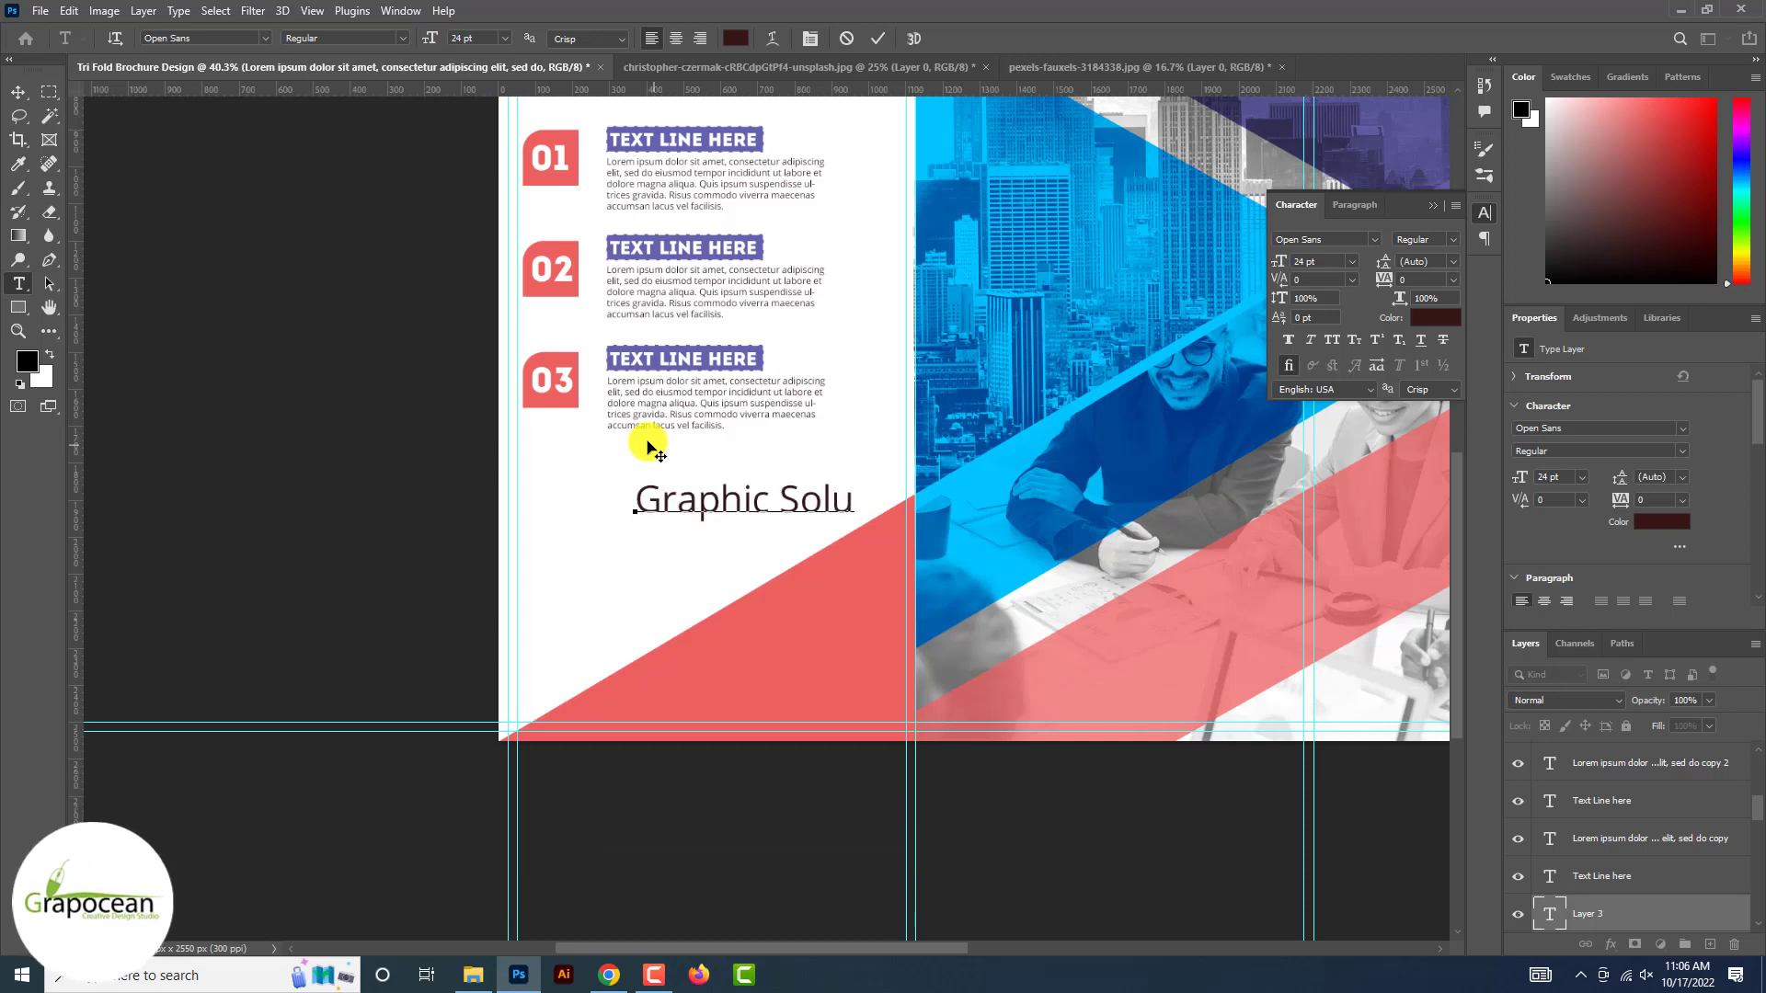
pyautogui.write('tions')
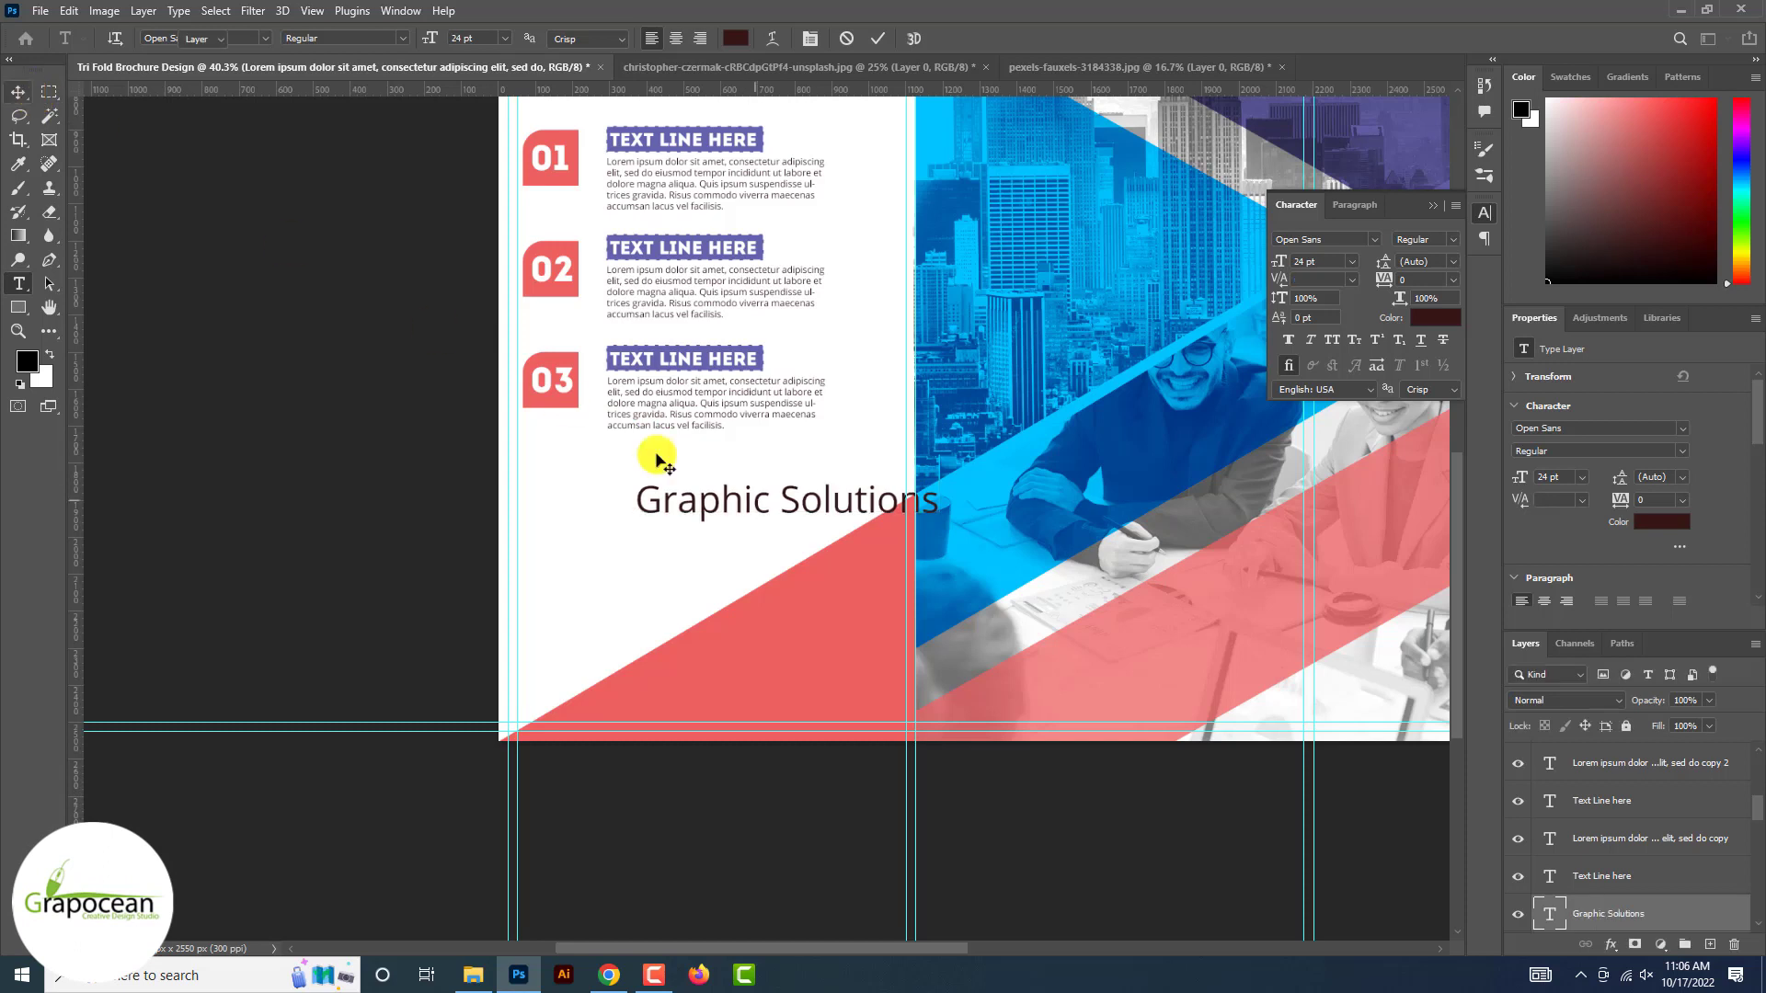
# - Move the Graphic Solutions text towards the panel's left margin and make the word Solutions bold
pyautogui.moveTo(748, 510); pyautogui.dragTo(643, 497)
pyautogui.click(20, 284)
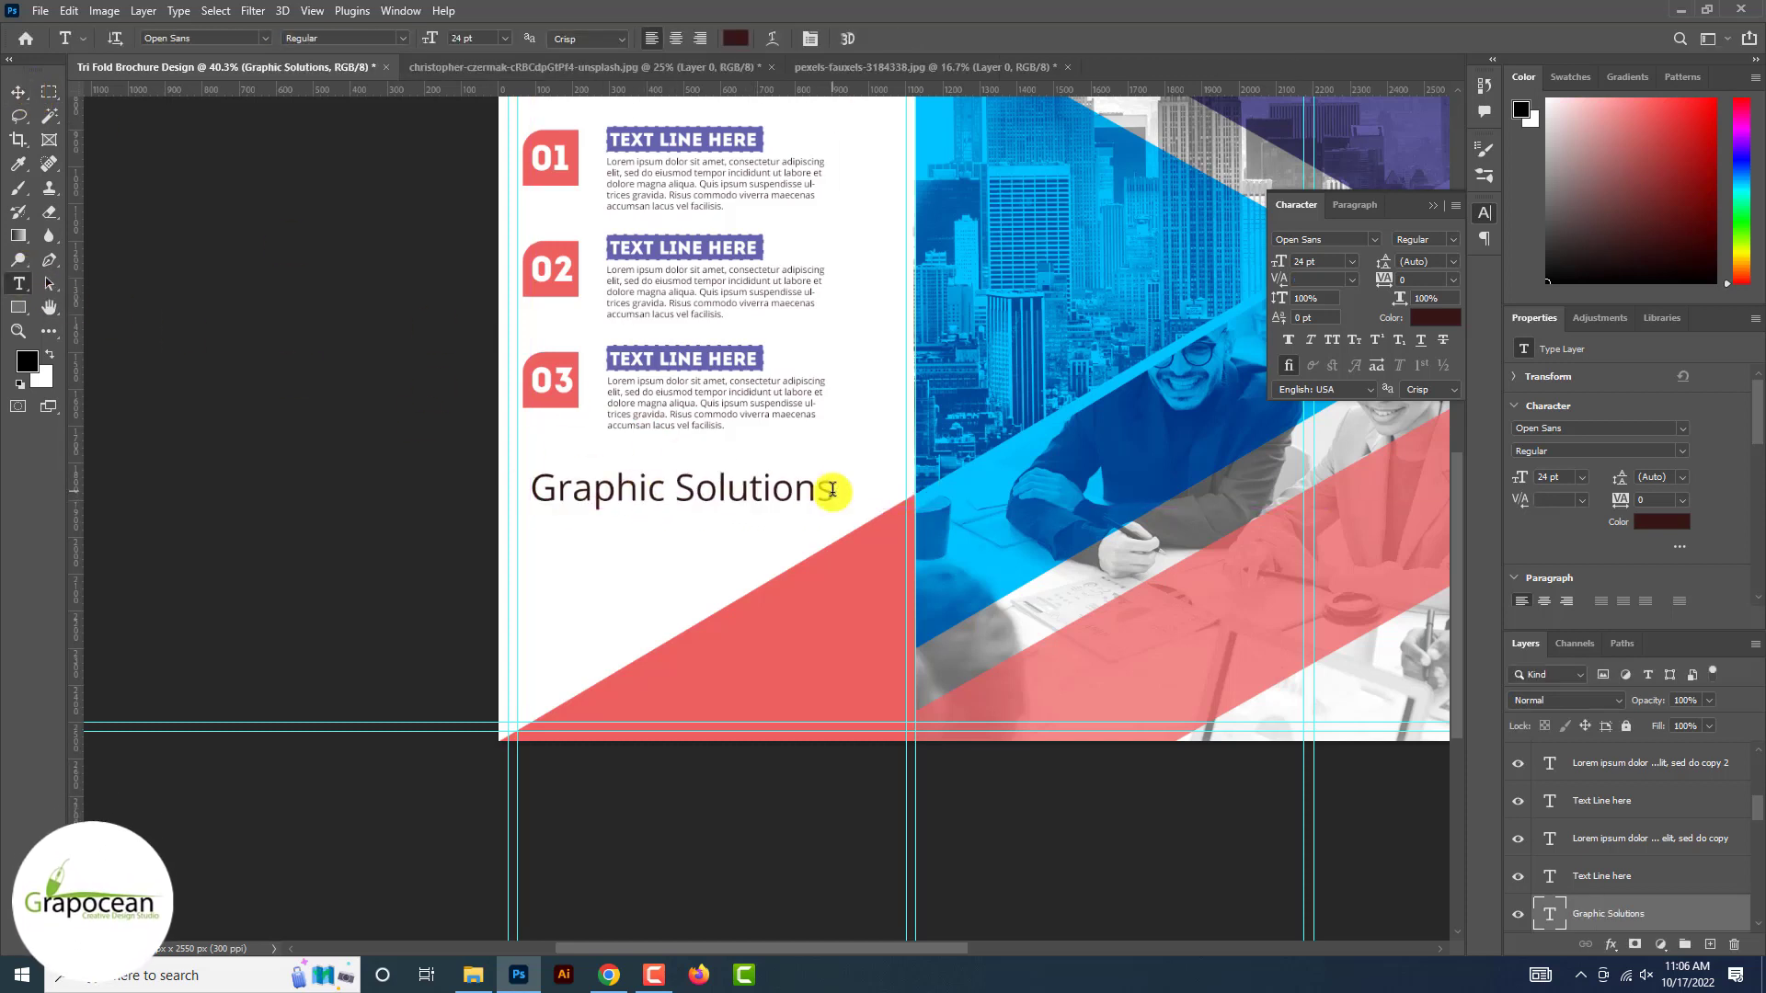
pyautogui.moveTo(832, 489); pyautogui.dragTo(685, 490)
pyautogui.click(403, 38)
pyautogui.click(394, 151)
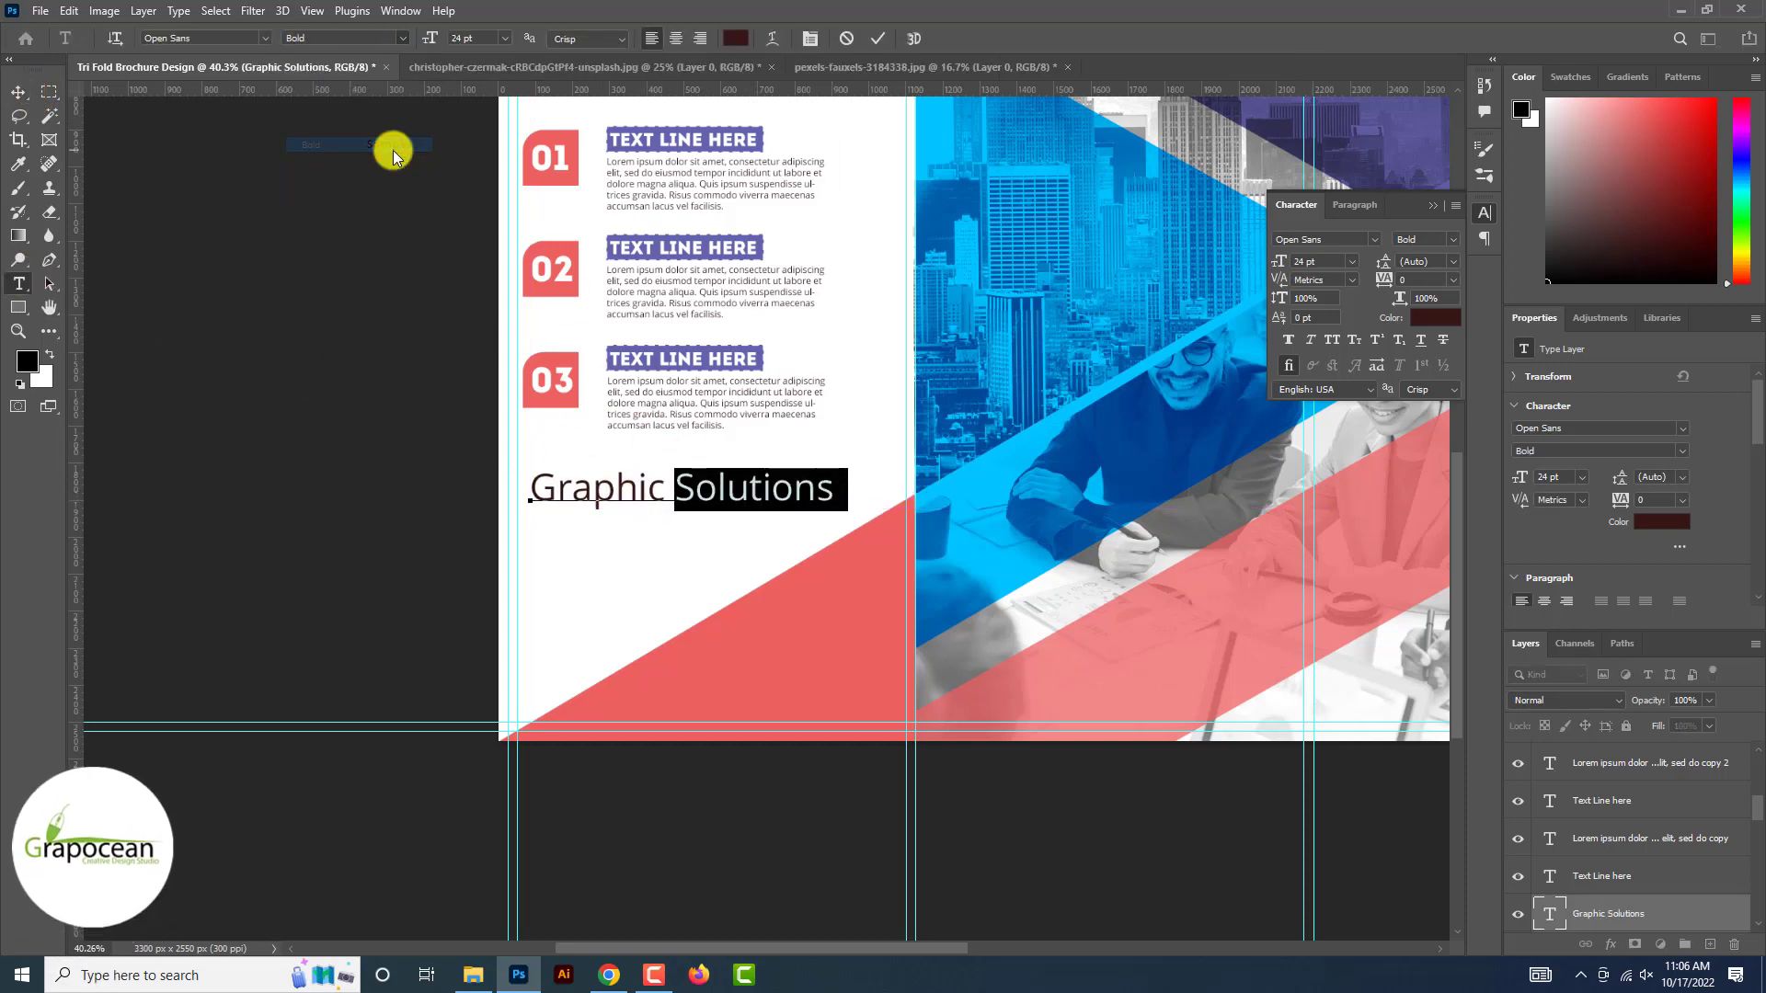
# - Set the Graphic Solutions text's kerning to Optical and its tracking to -40
pyautogui.hotkey('ctrl', 'a')
pyautogui.click(1352, 280)
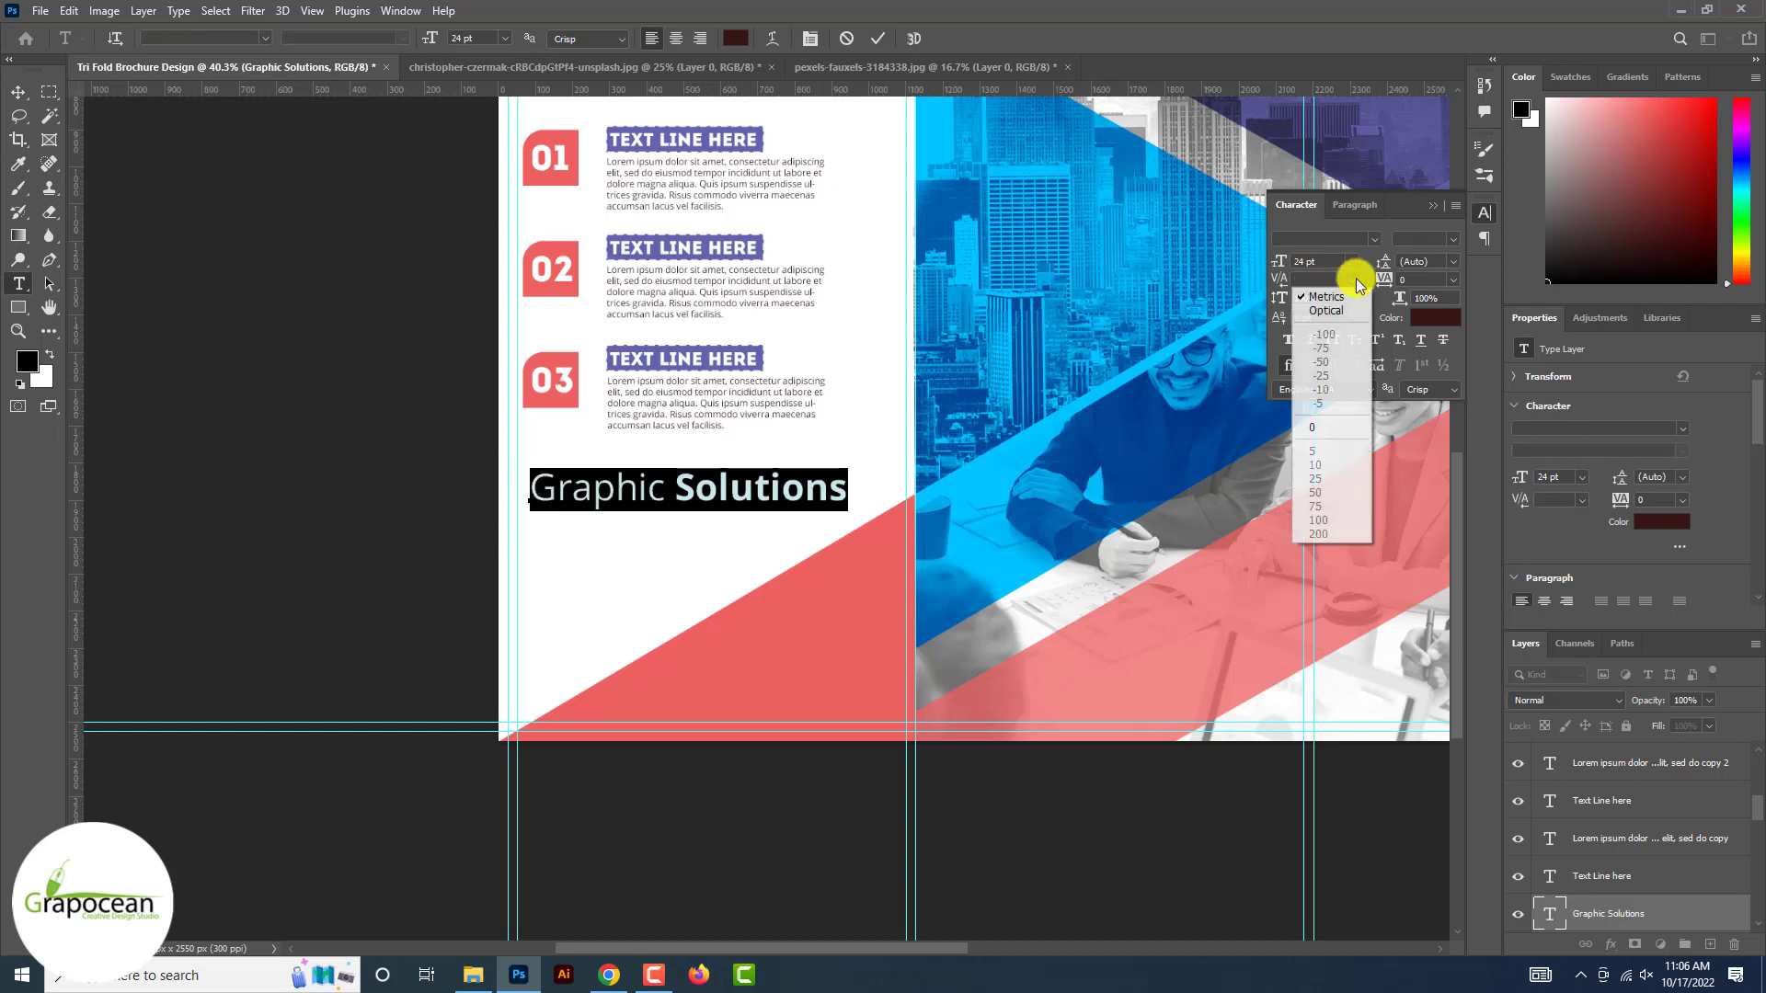
pyautogui.click(1298, 317)
pyautogui.hotkey('alt', 'Left')
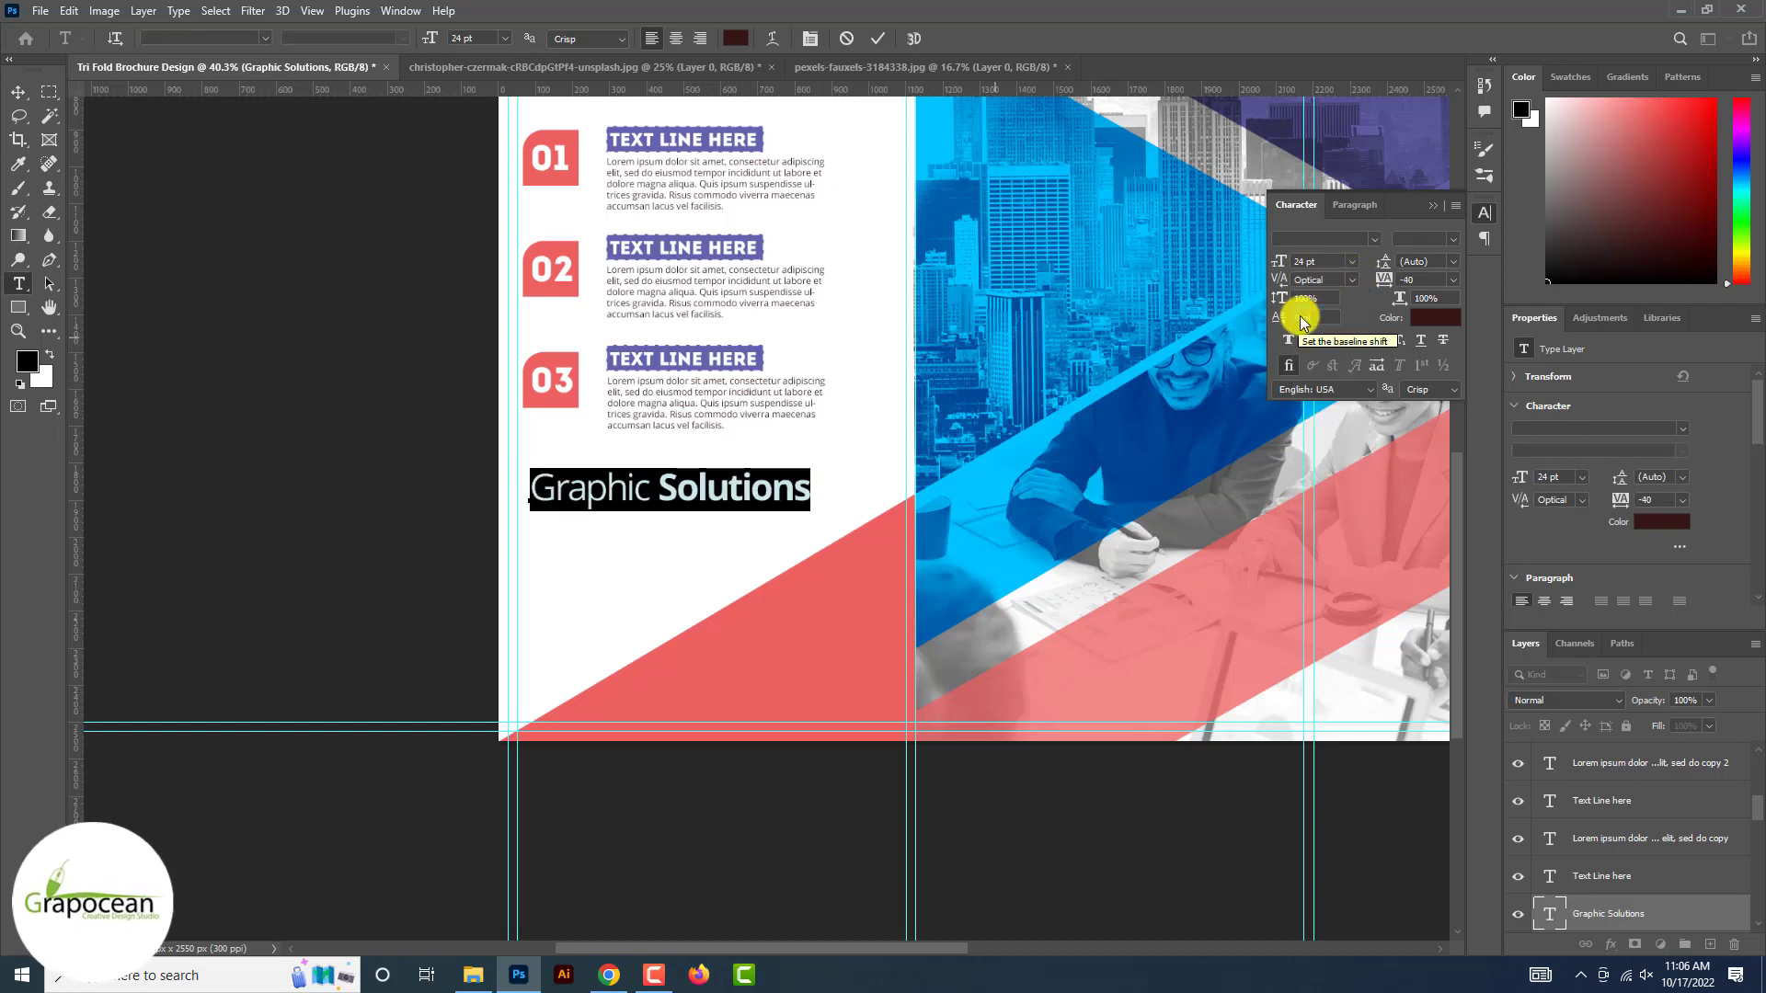
pyautogui.click(23, 96)
# - Draw a rectangle about 745 px wide and 26 px high under Graphic Solutions, with a red fill and no stroke
pyautogui.scroll(-5, 777, 502)
pyautogui.scroll(5, 755, 523)
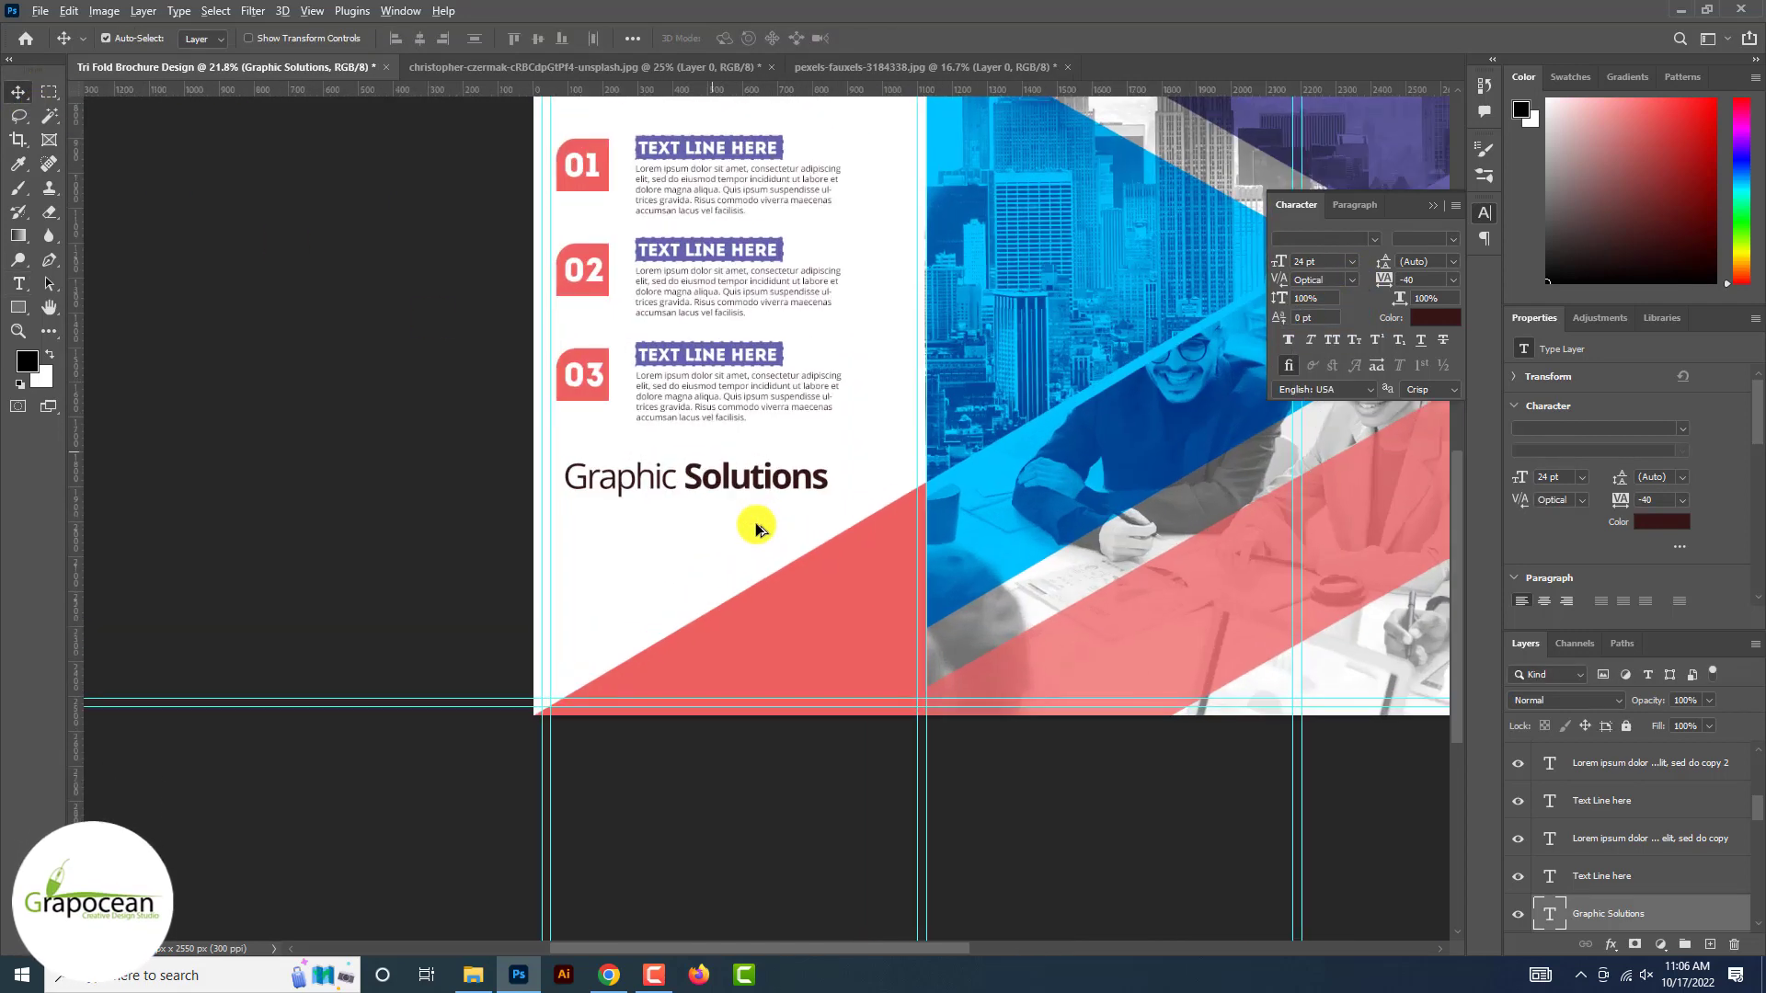
pyautogui.scroll(3, 755, 529)
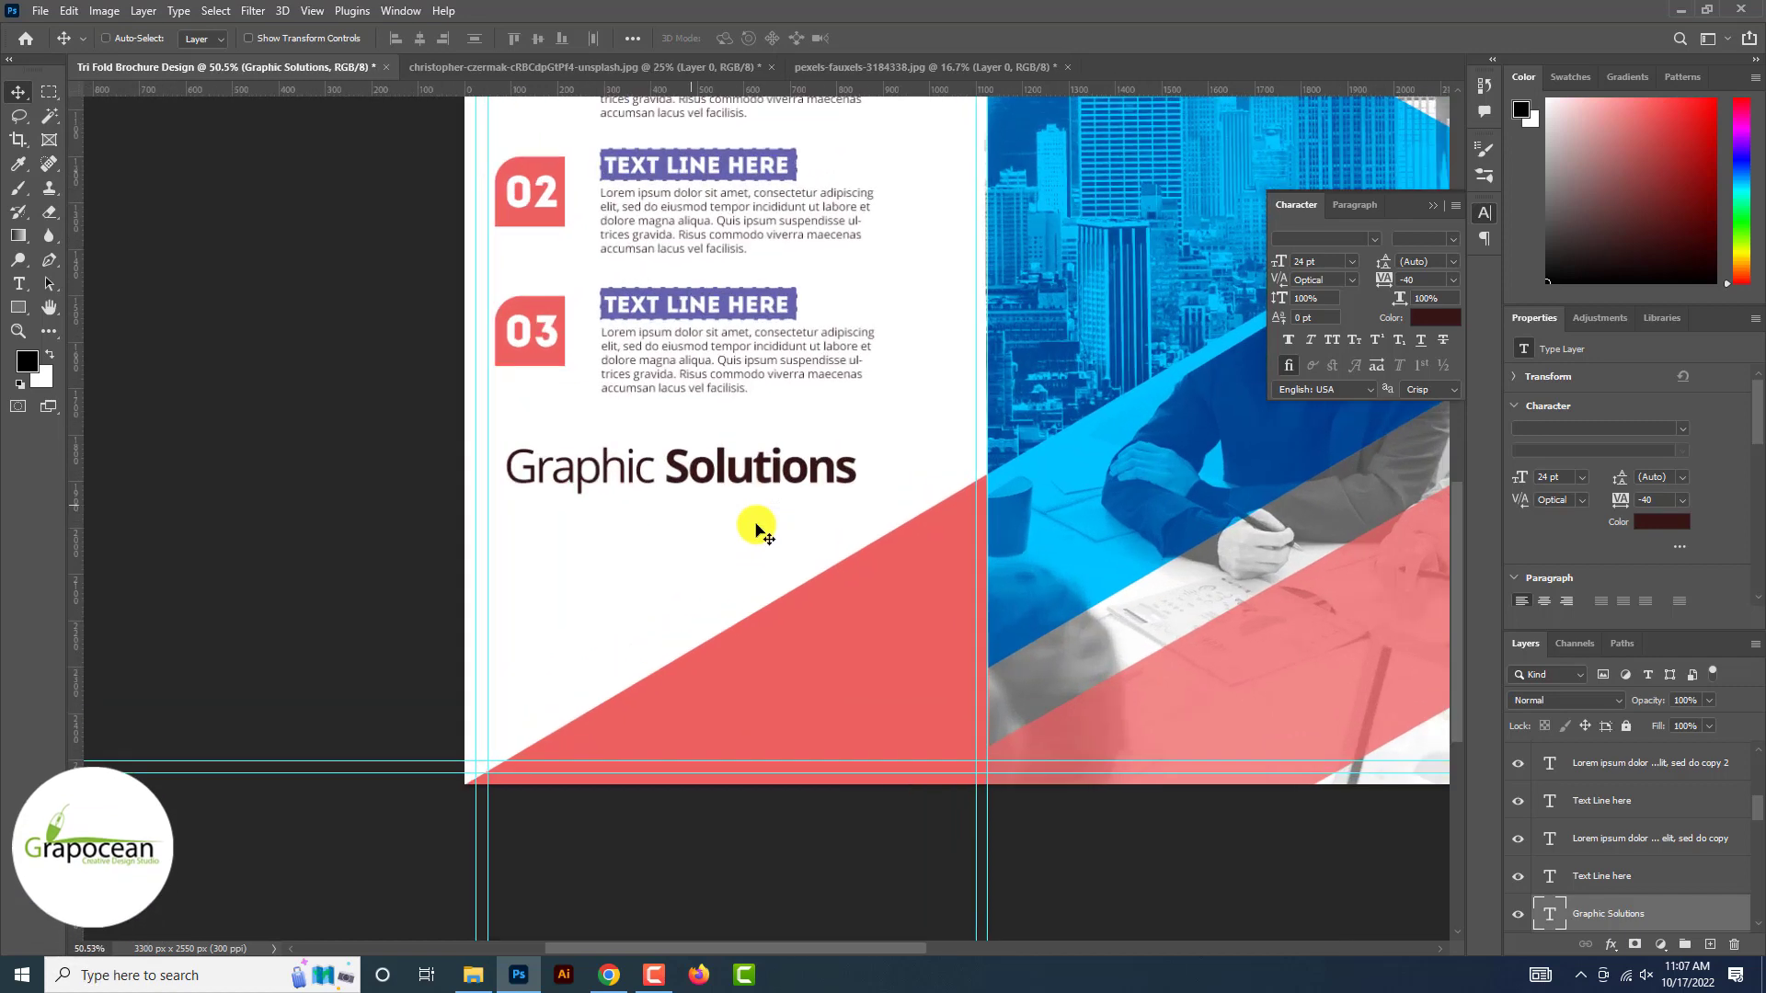
pyautogui.click(18, 307)
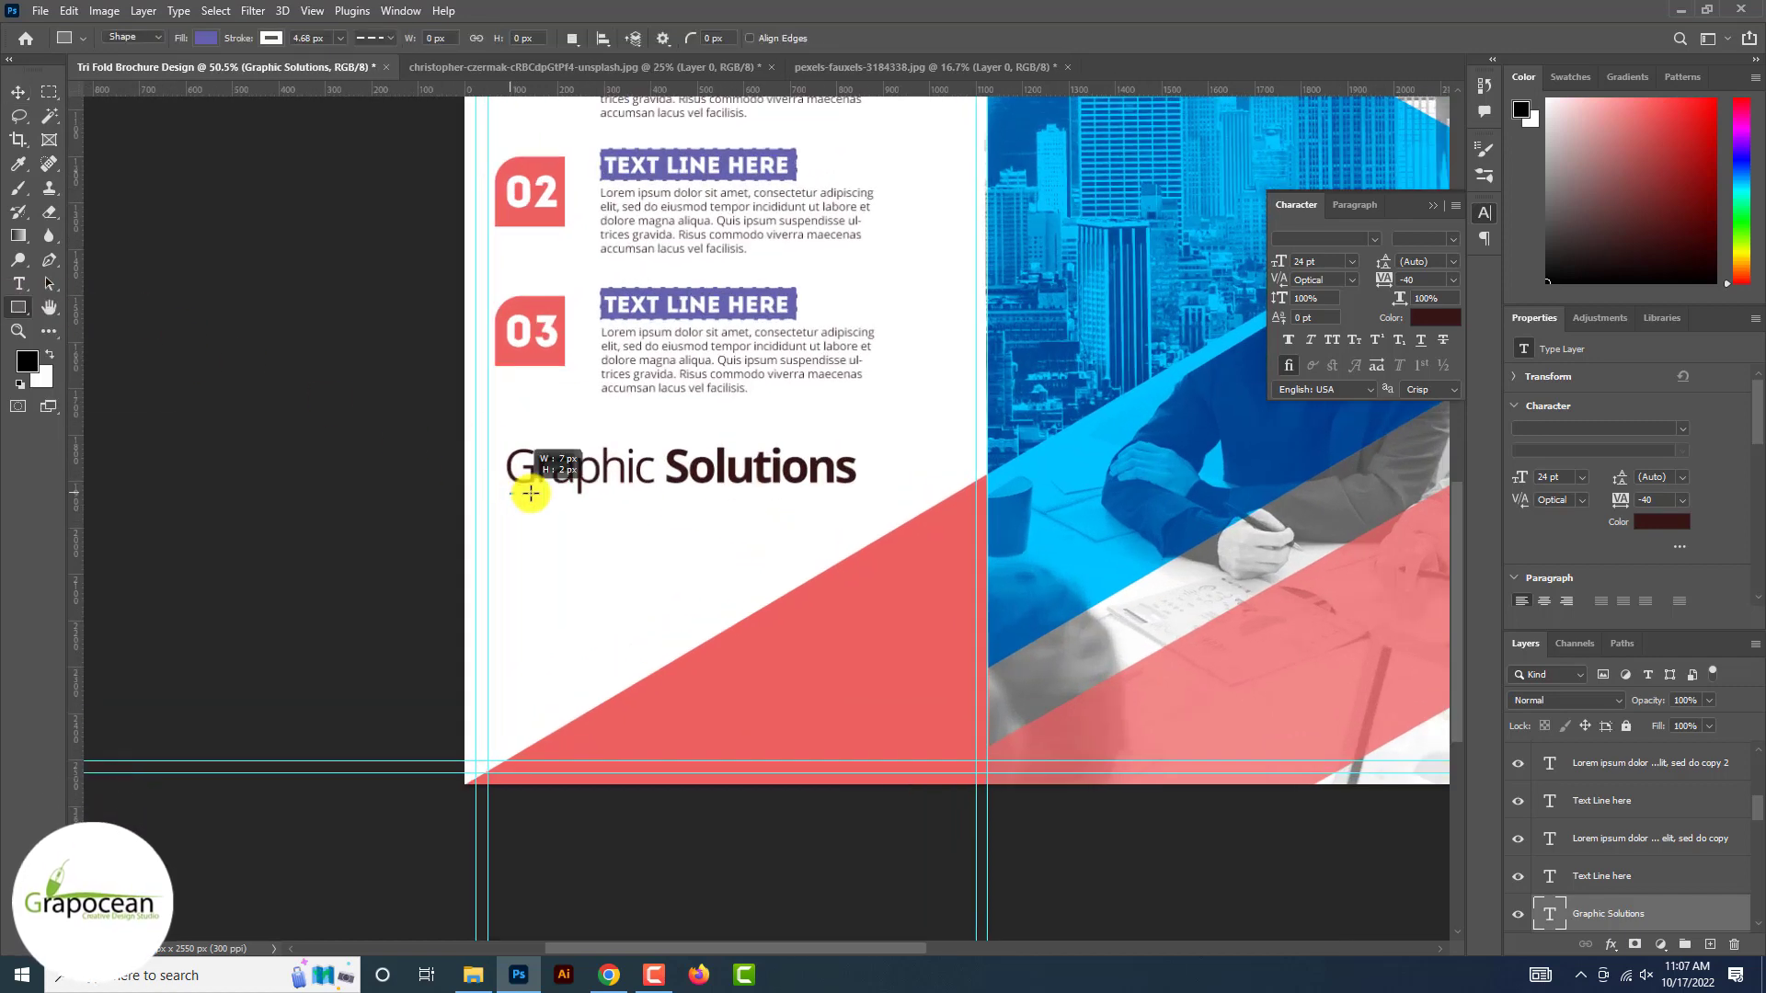
pyautogui.moveTo(530, 494); pyautogui.dragTo(857, 503)
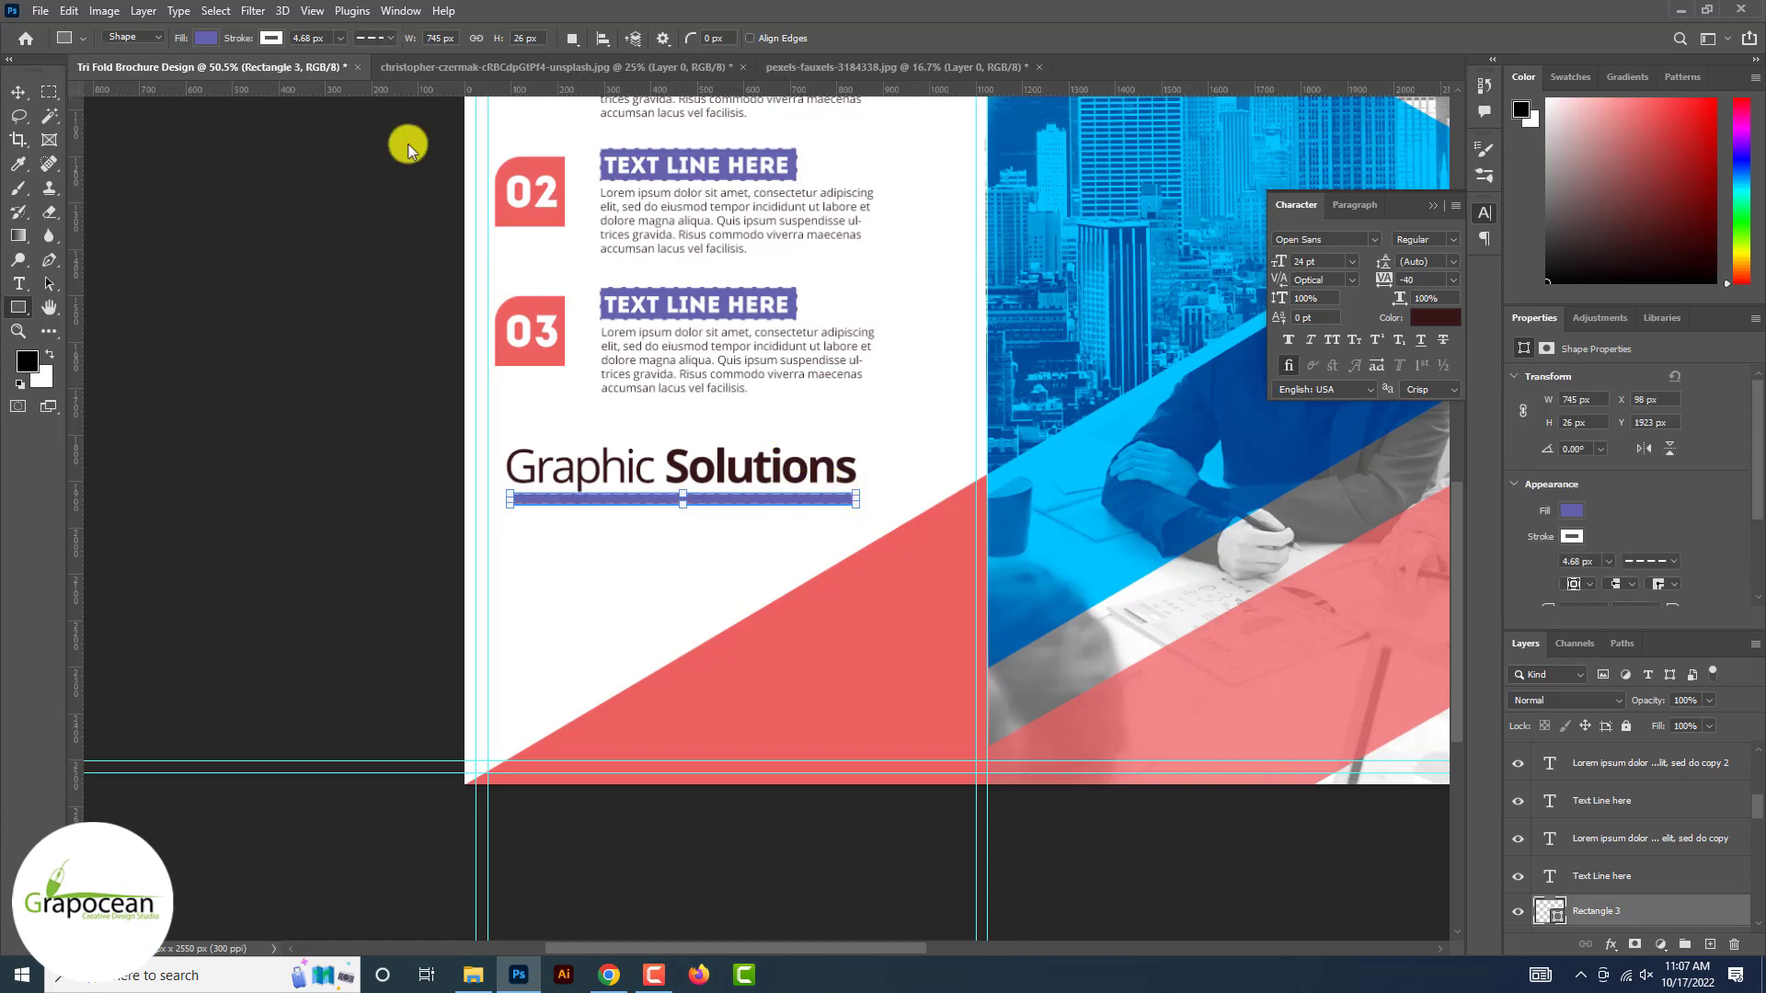
pyautogui.click(269, 39)
pyautogui.click(195, 39)
pyautogui.click(103, 138)
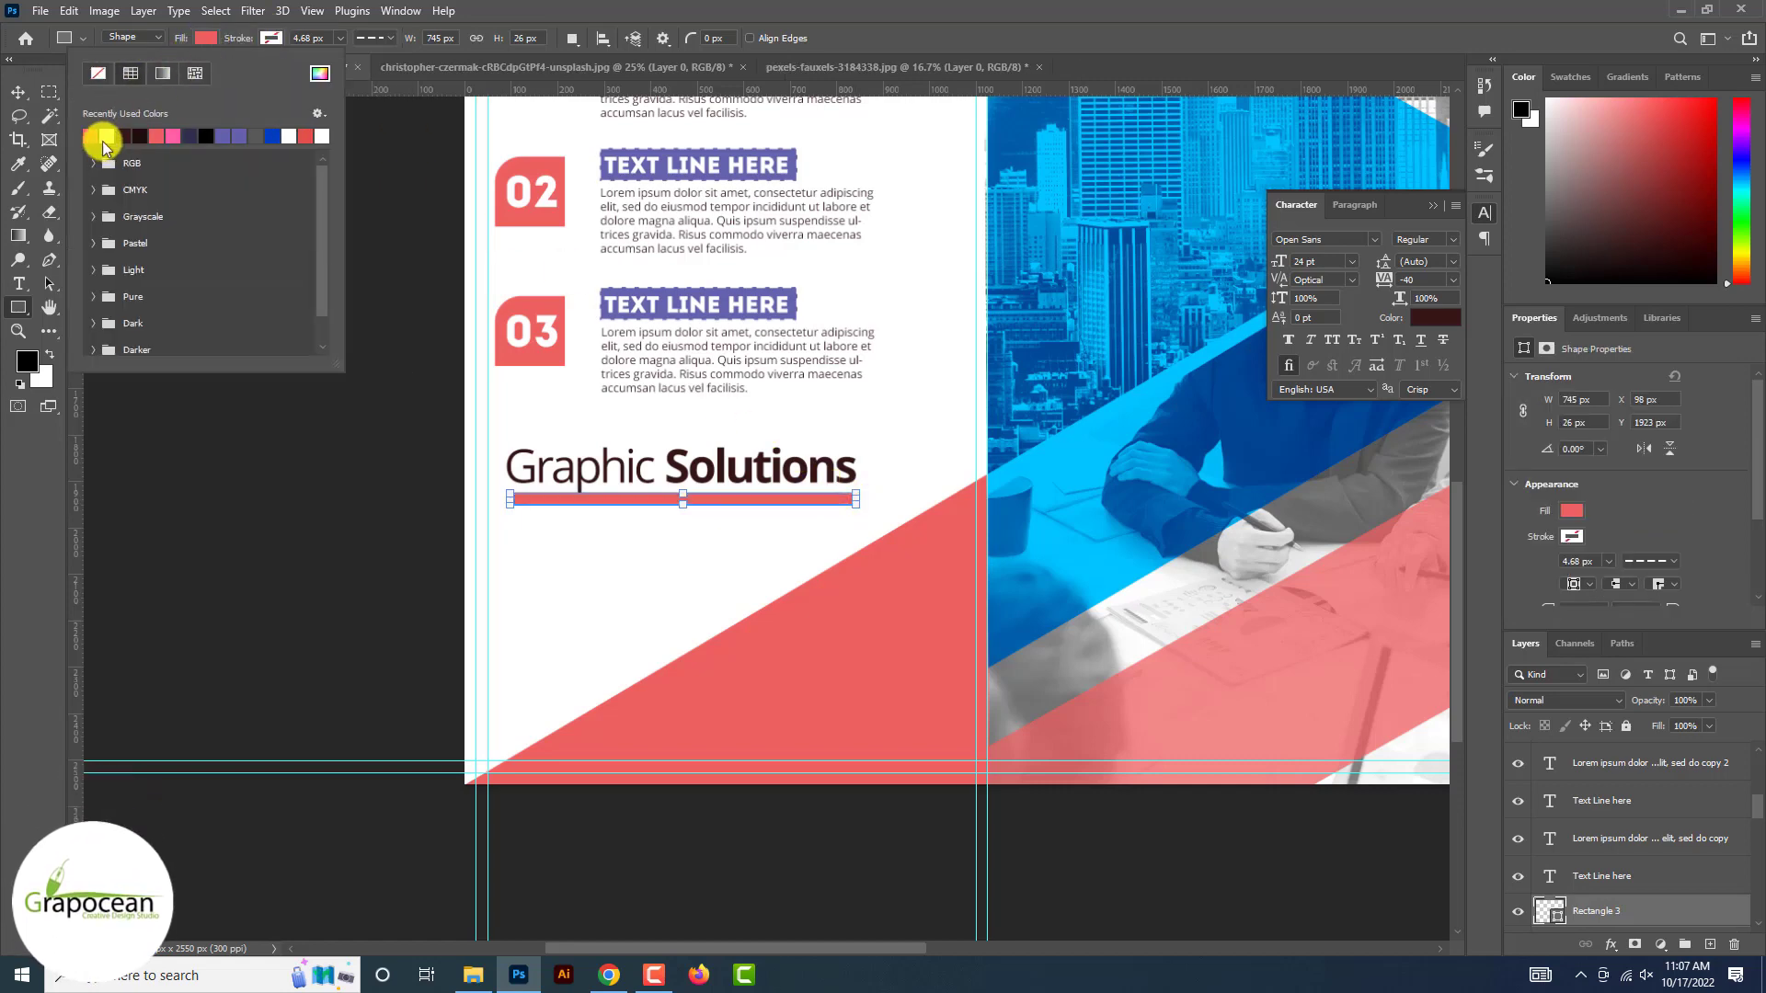
# - Align the red bar's left edge with the start of the Graphic Solutions text
pyautogui.click(17, 92)
pyautogui.scroll(3, 714, 483)
pyautogui.press('t')
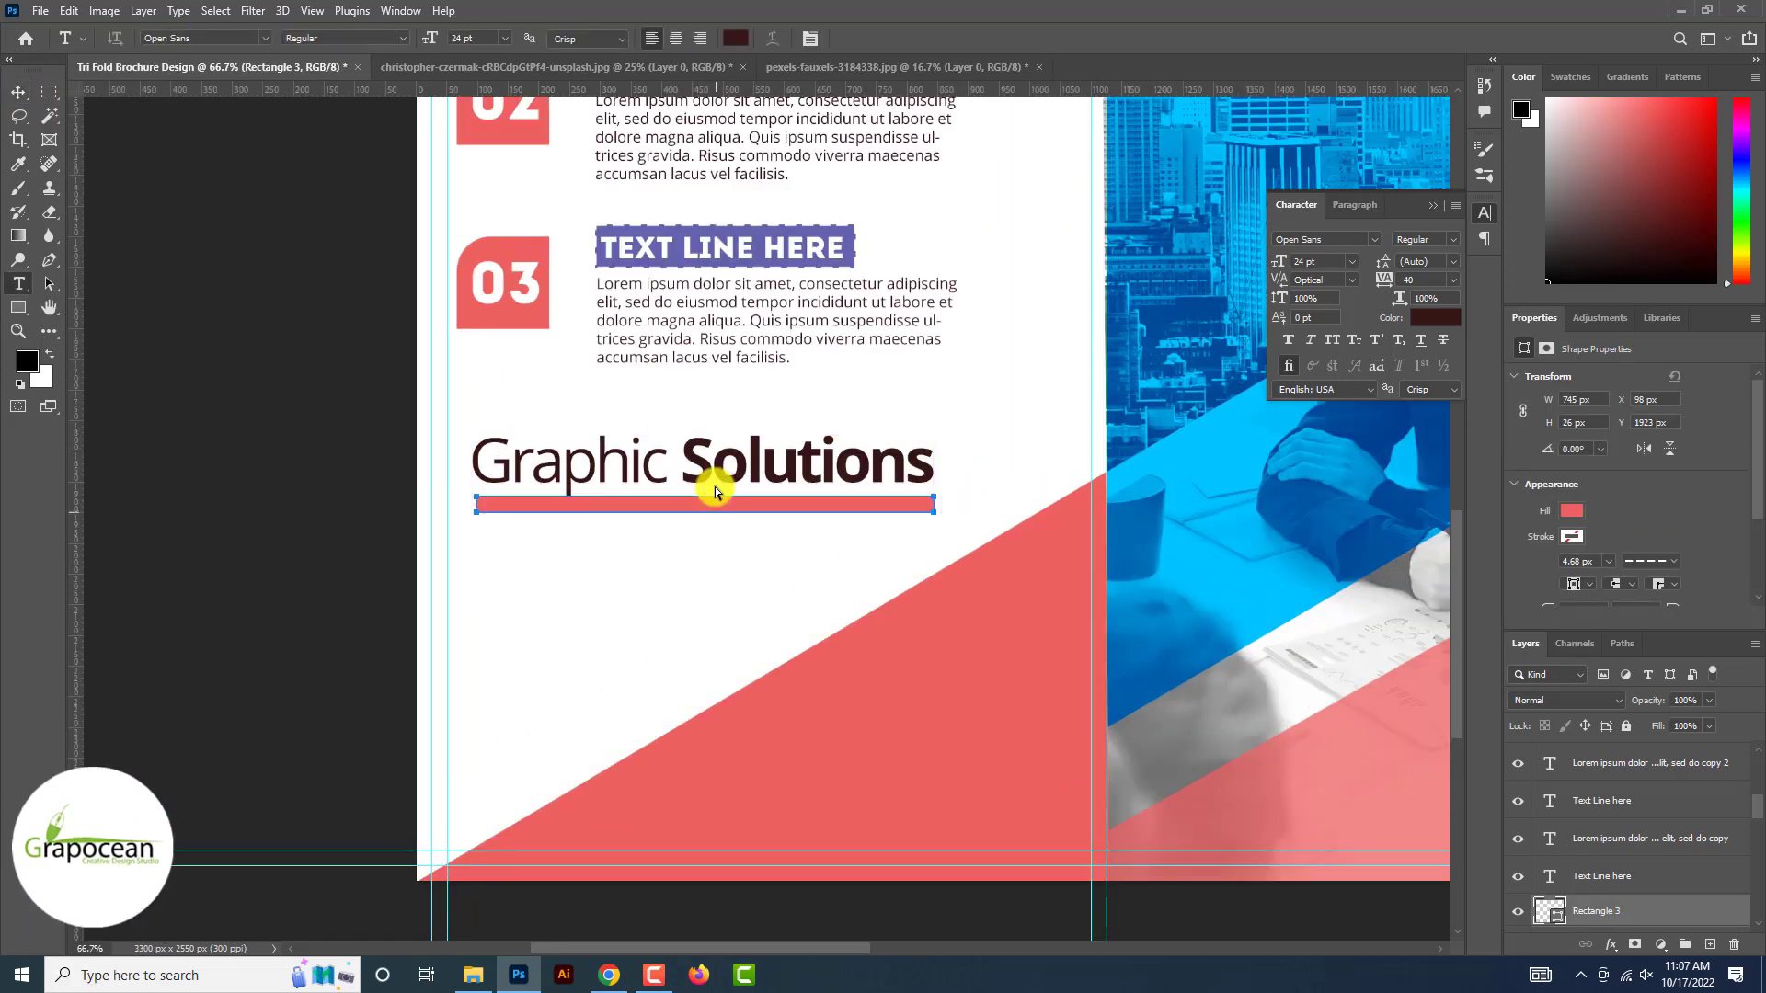
pyautogui.click(19, 93)
pyautogui.scroll(3, 688, 520)
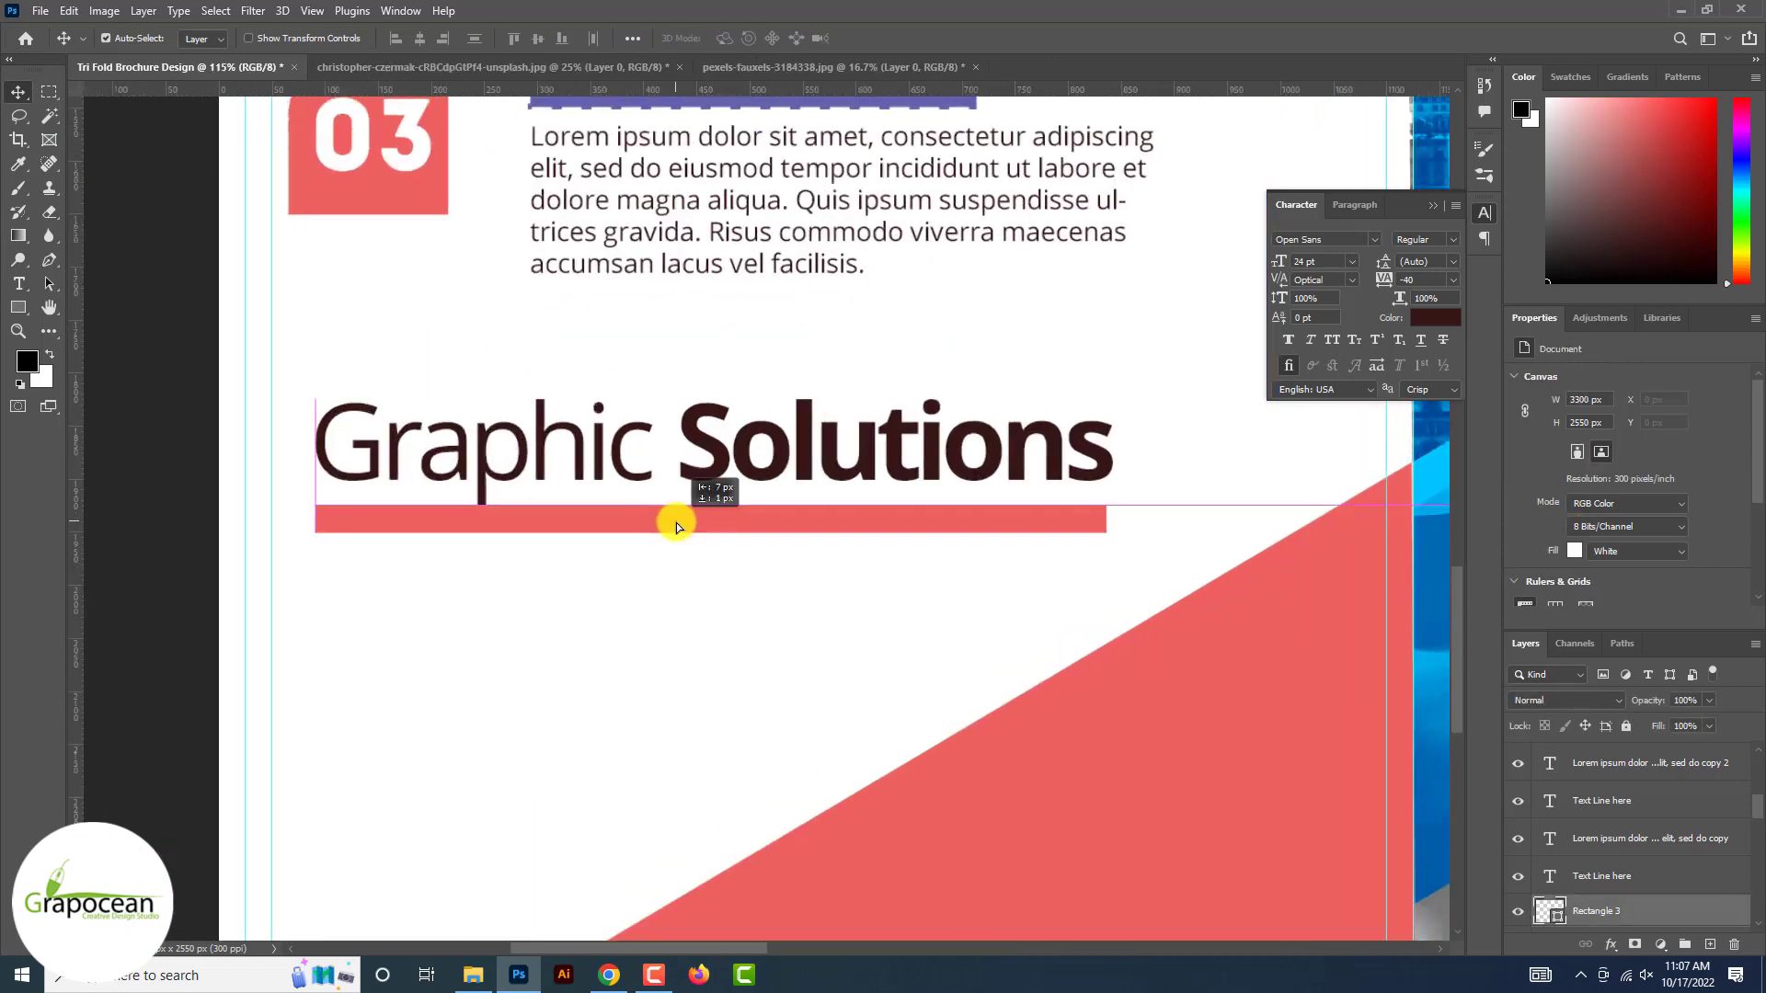
# - Reduce the red bar's height to 8 px to make a thin underline below Graphic Solutions
pyautogui.hotkey('ctrl', 't')
pyautogui.scroll(2, 677, 524)
pyautogui.moveTo(729, 530); pyautogui.dragTo(728, 515)
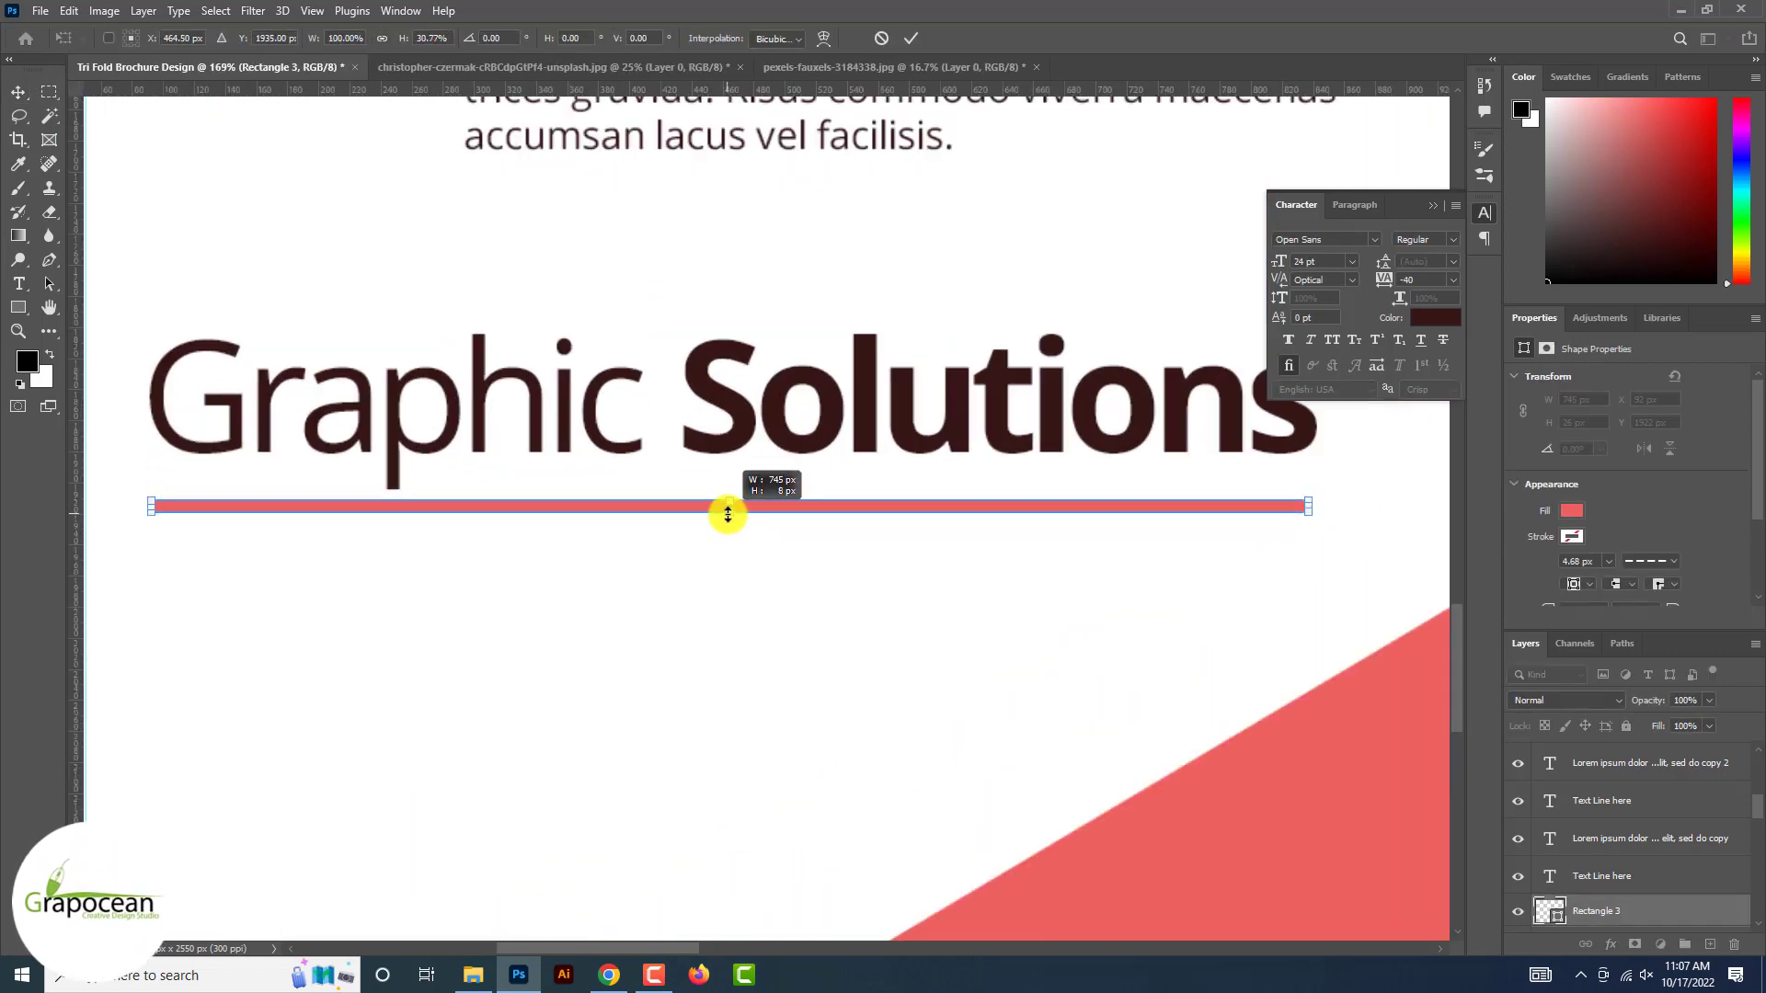
pyautogui.click(911, 38)
pyautogui.scroll(-6, 910, 43)
# - Add the text "2023" in the white area below the red underline
pyautogui.click(18, 283)
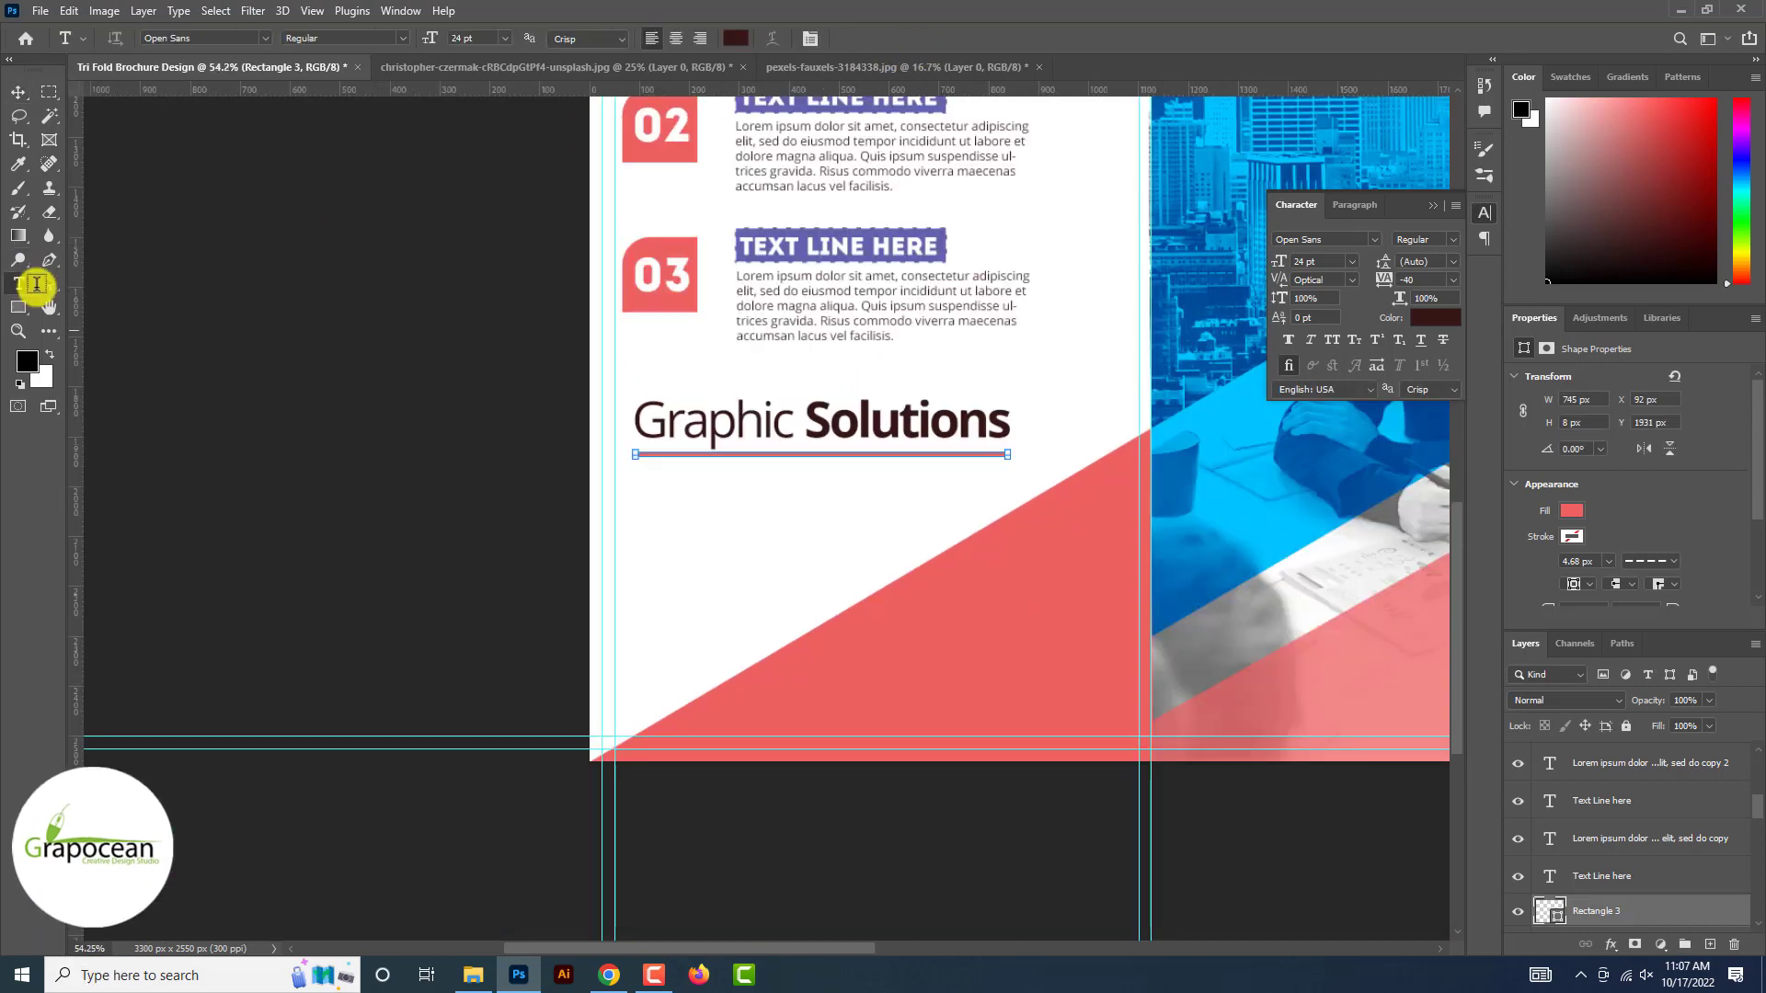
pyautogui.click(693, 551)
pyautogui.write('2023')
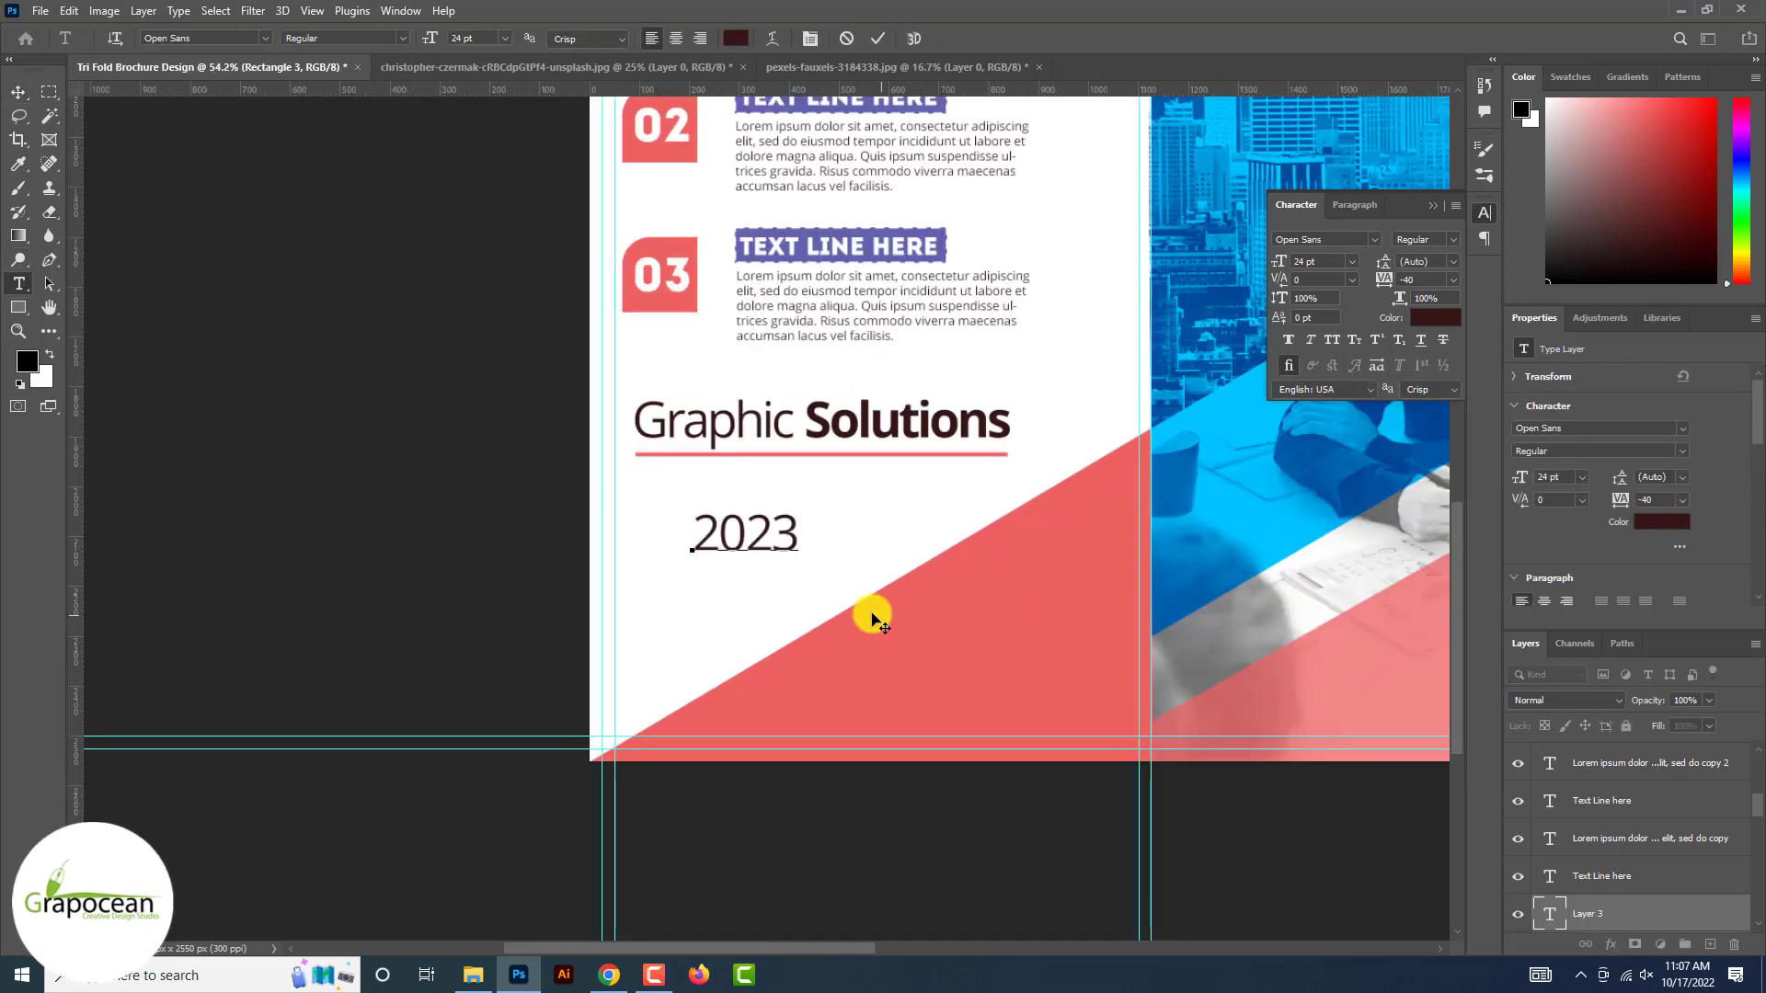
# - Set the 2023 text in the Anton font and enlarge it to about 51 pt
pyautogui.moveTo(792, 532); pyautogui.dragTo(689, 533)
pyautogui.click(263, 38)
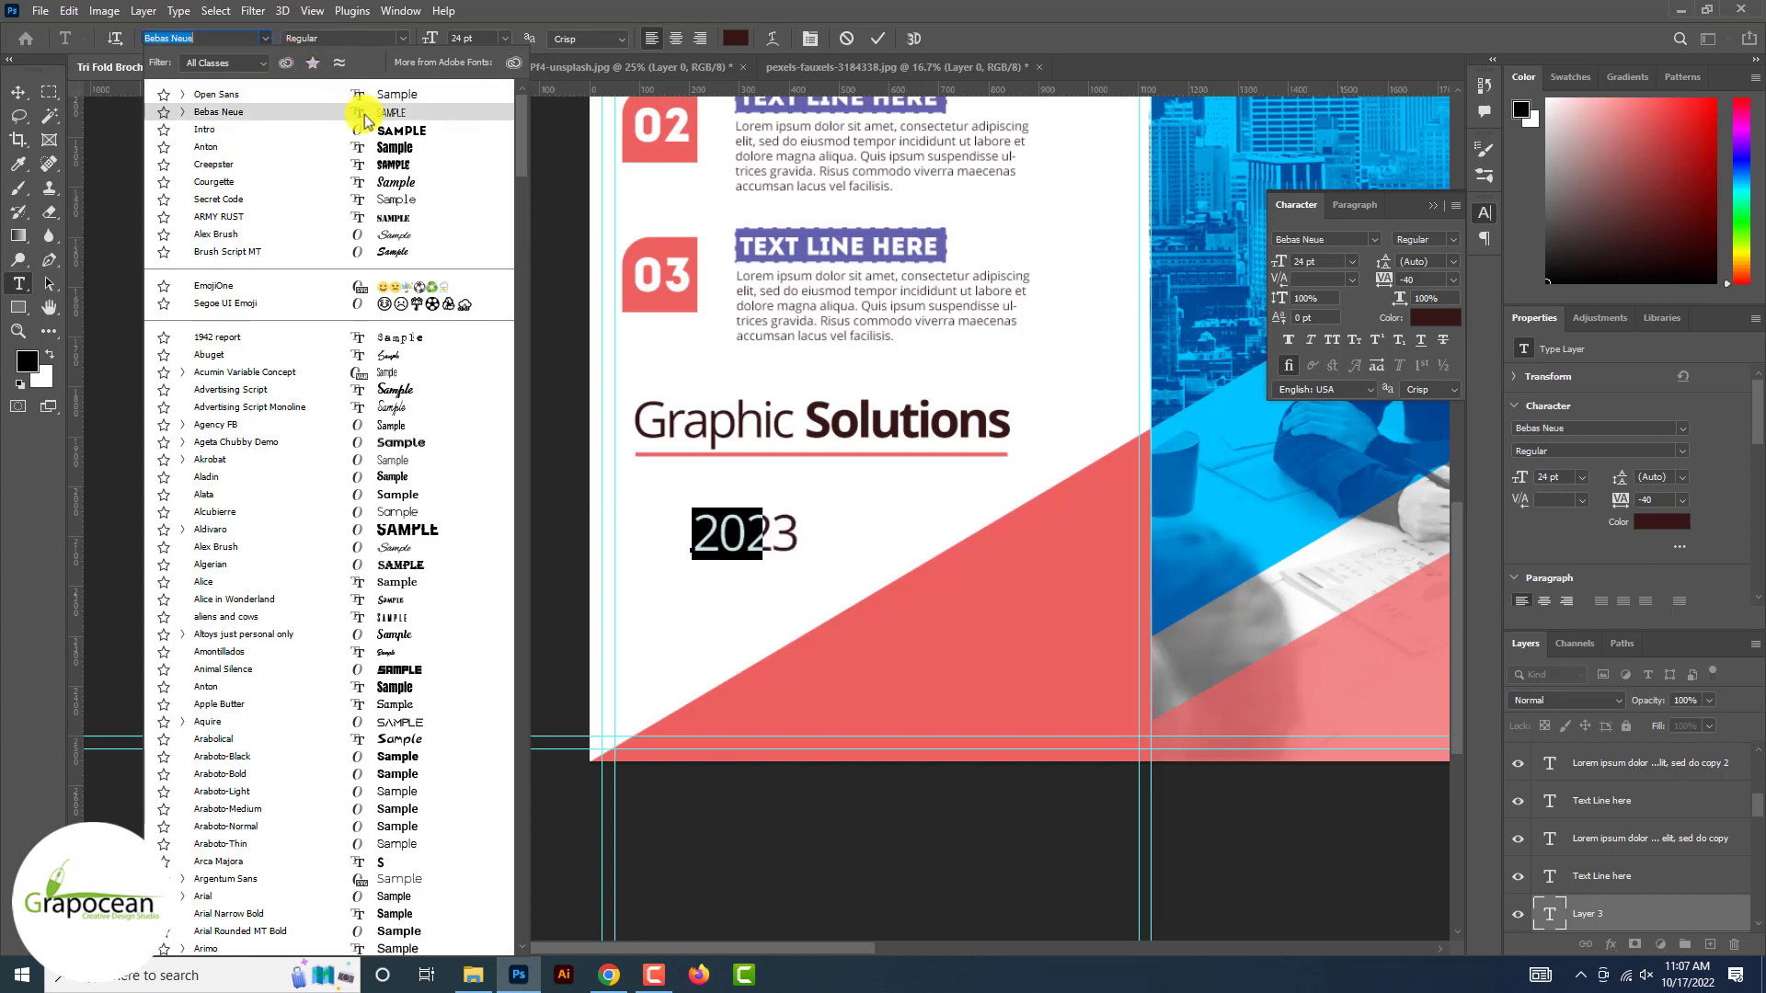
pyautogui.click(408, 147)
pyautogui.moveTo(430, 44); pyautogui.dragTo(456, 43)
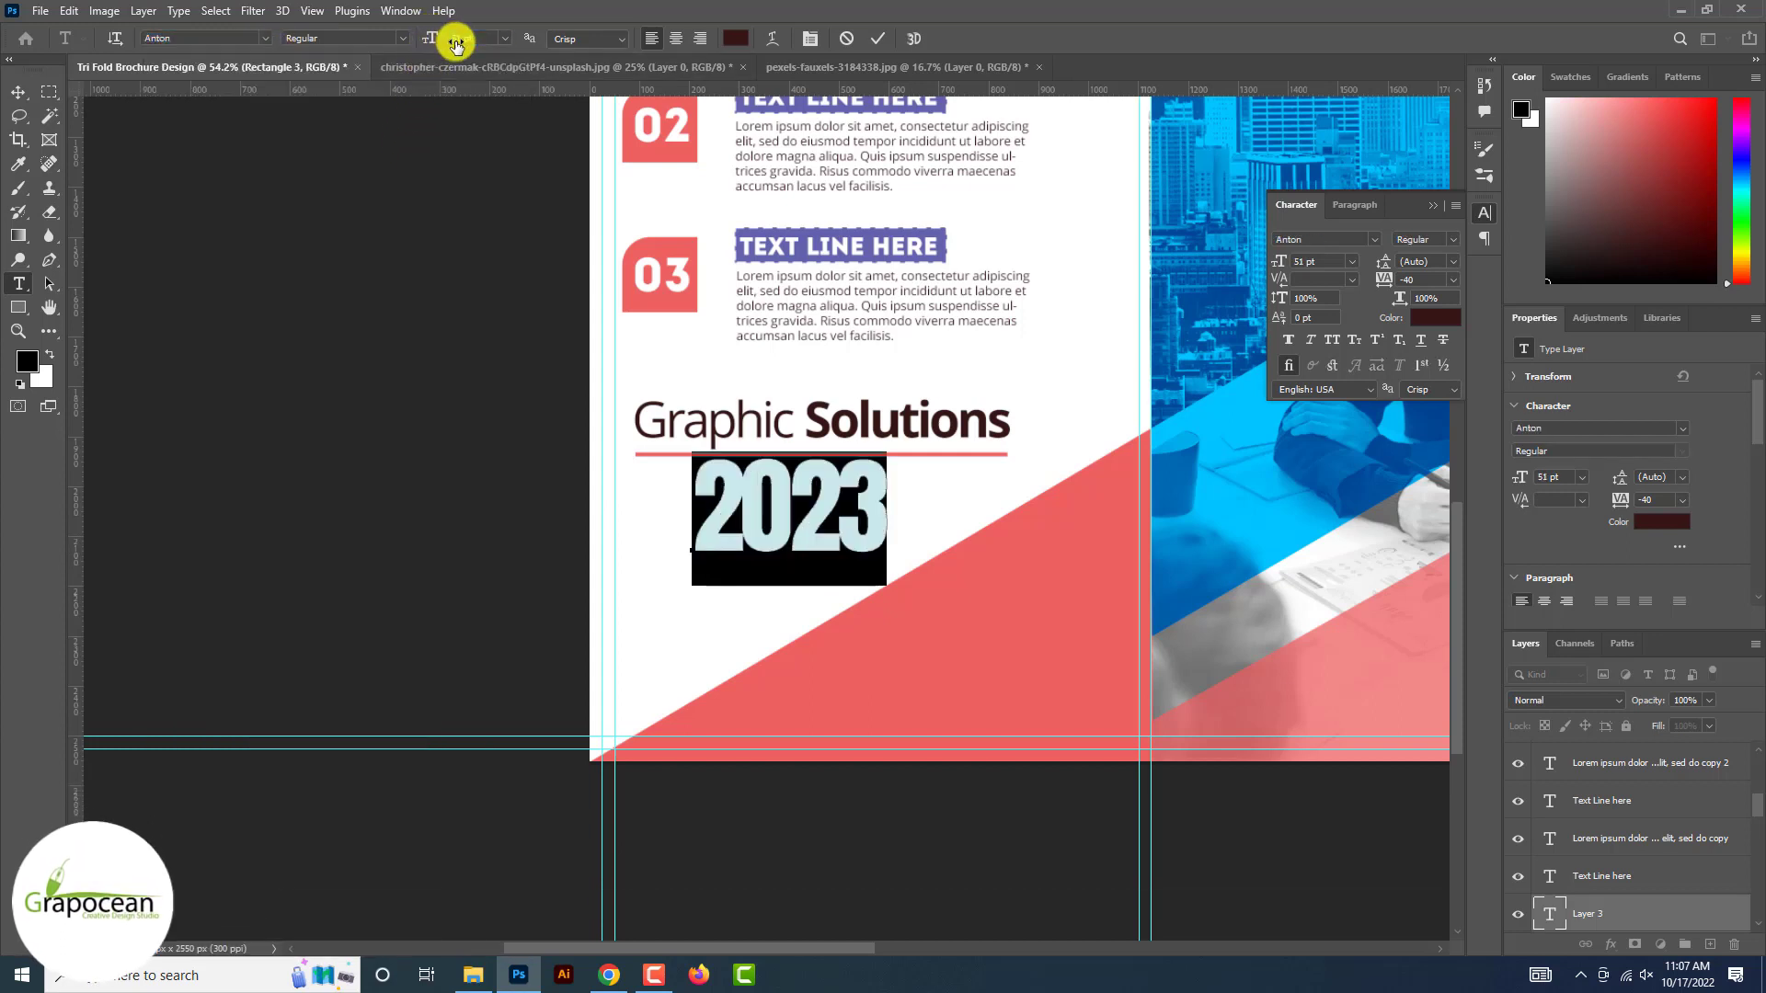
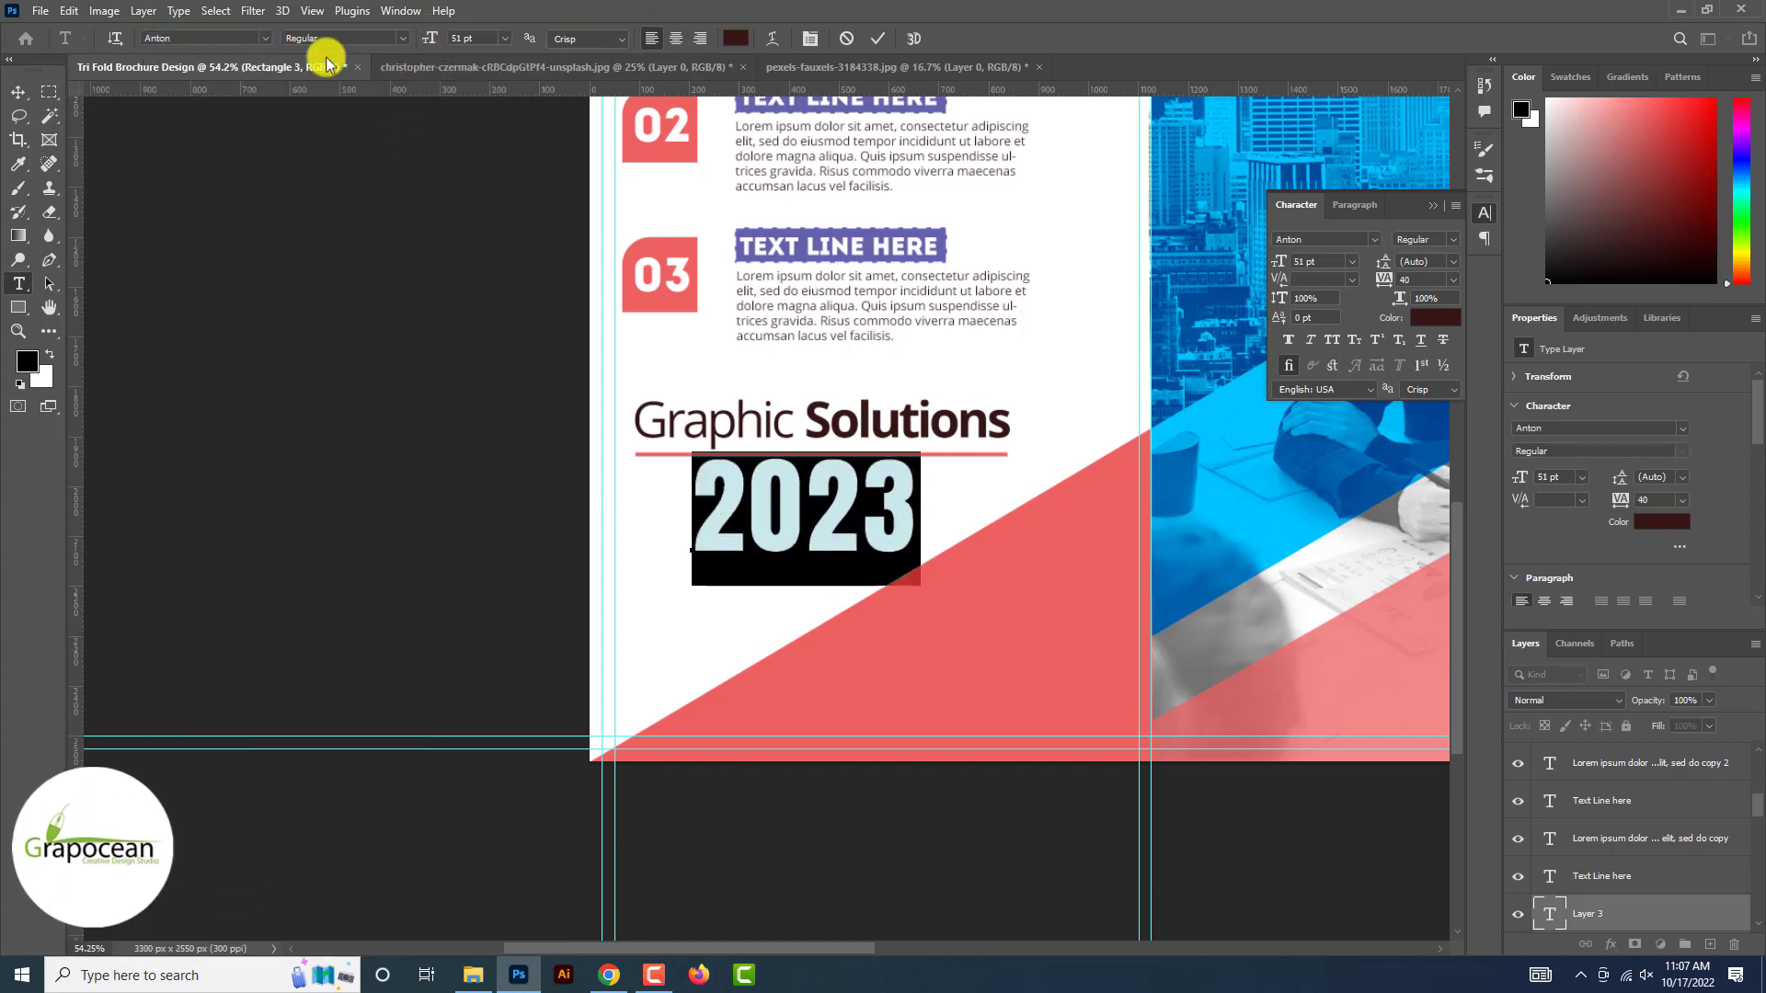
# - Move the 2023 text directly below the red underline, aligned with the left edge of Graphic Solutions
pyautogui.click(19, 92)
pyautogui.moveTo(832, 513)
pyautogui.mouseDown()
pyautogui.moveTo(856, 531)
pyautogui.moveTo(839, 505)
pyautogui.mouseUp()
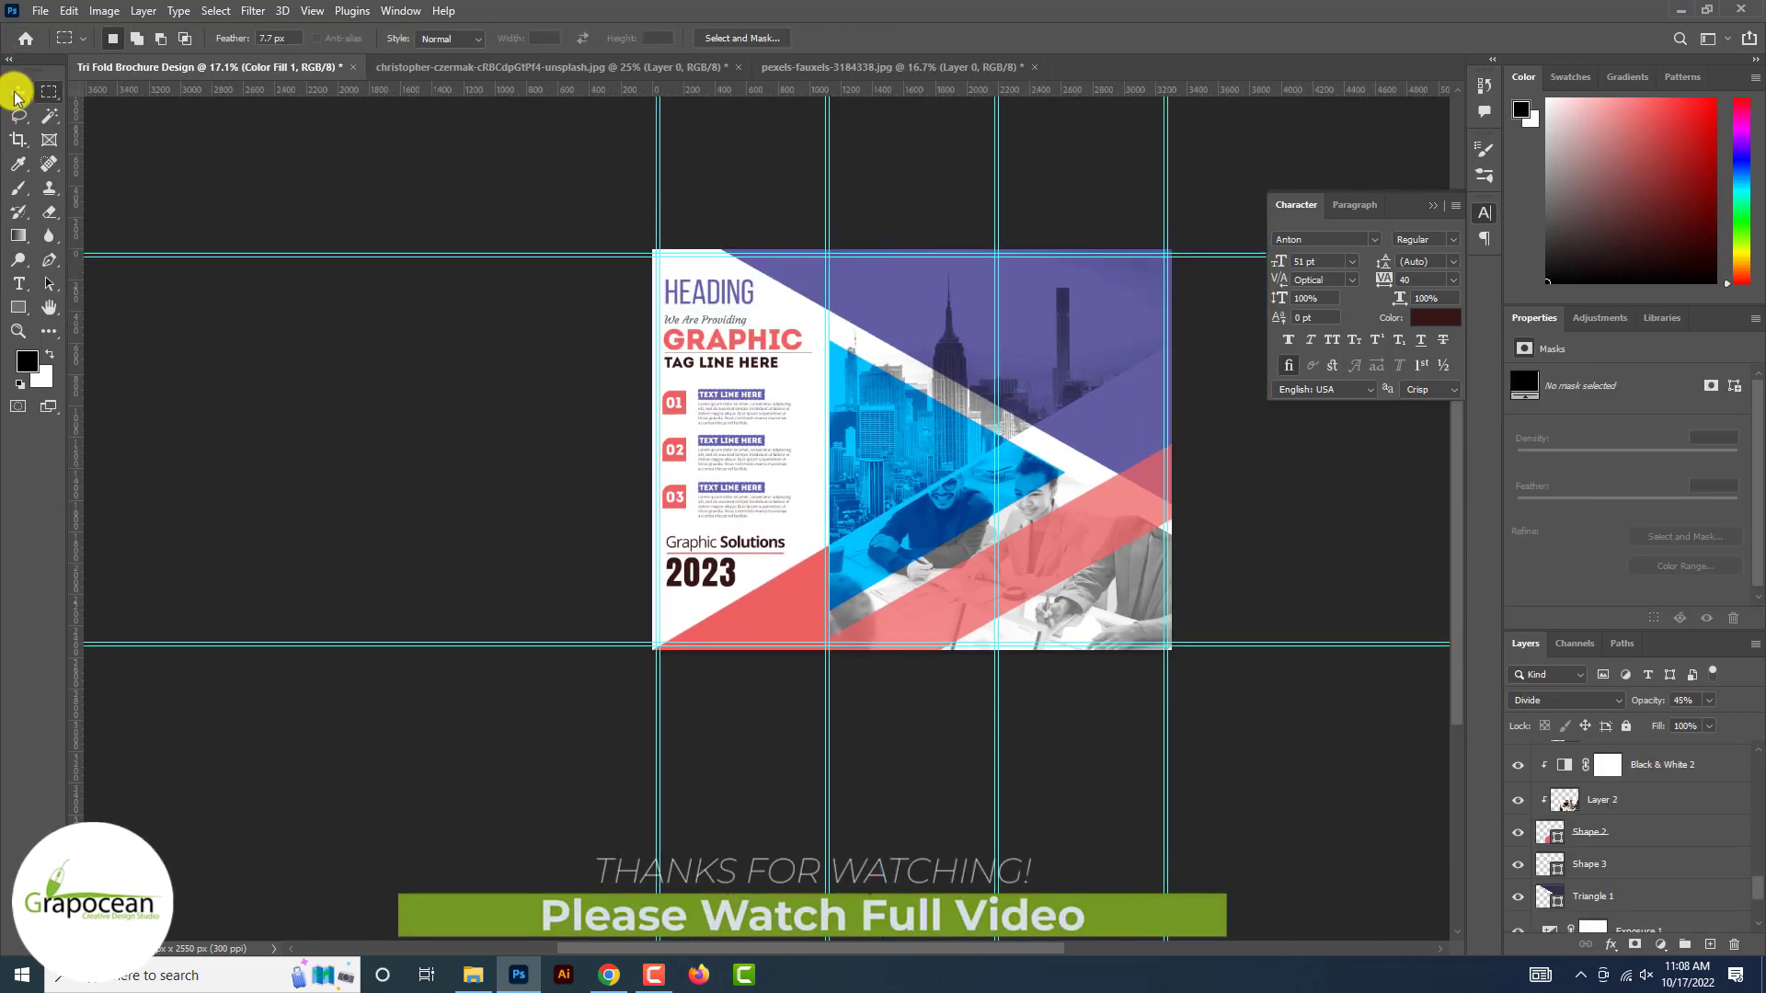
pyautogui.click(19, 92)
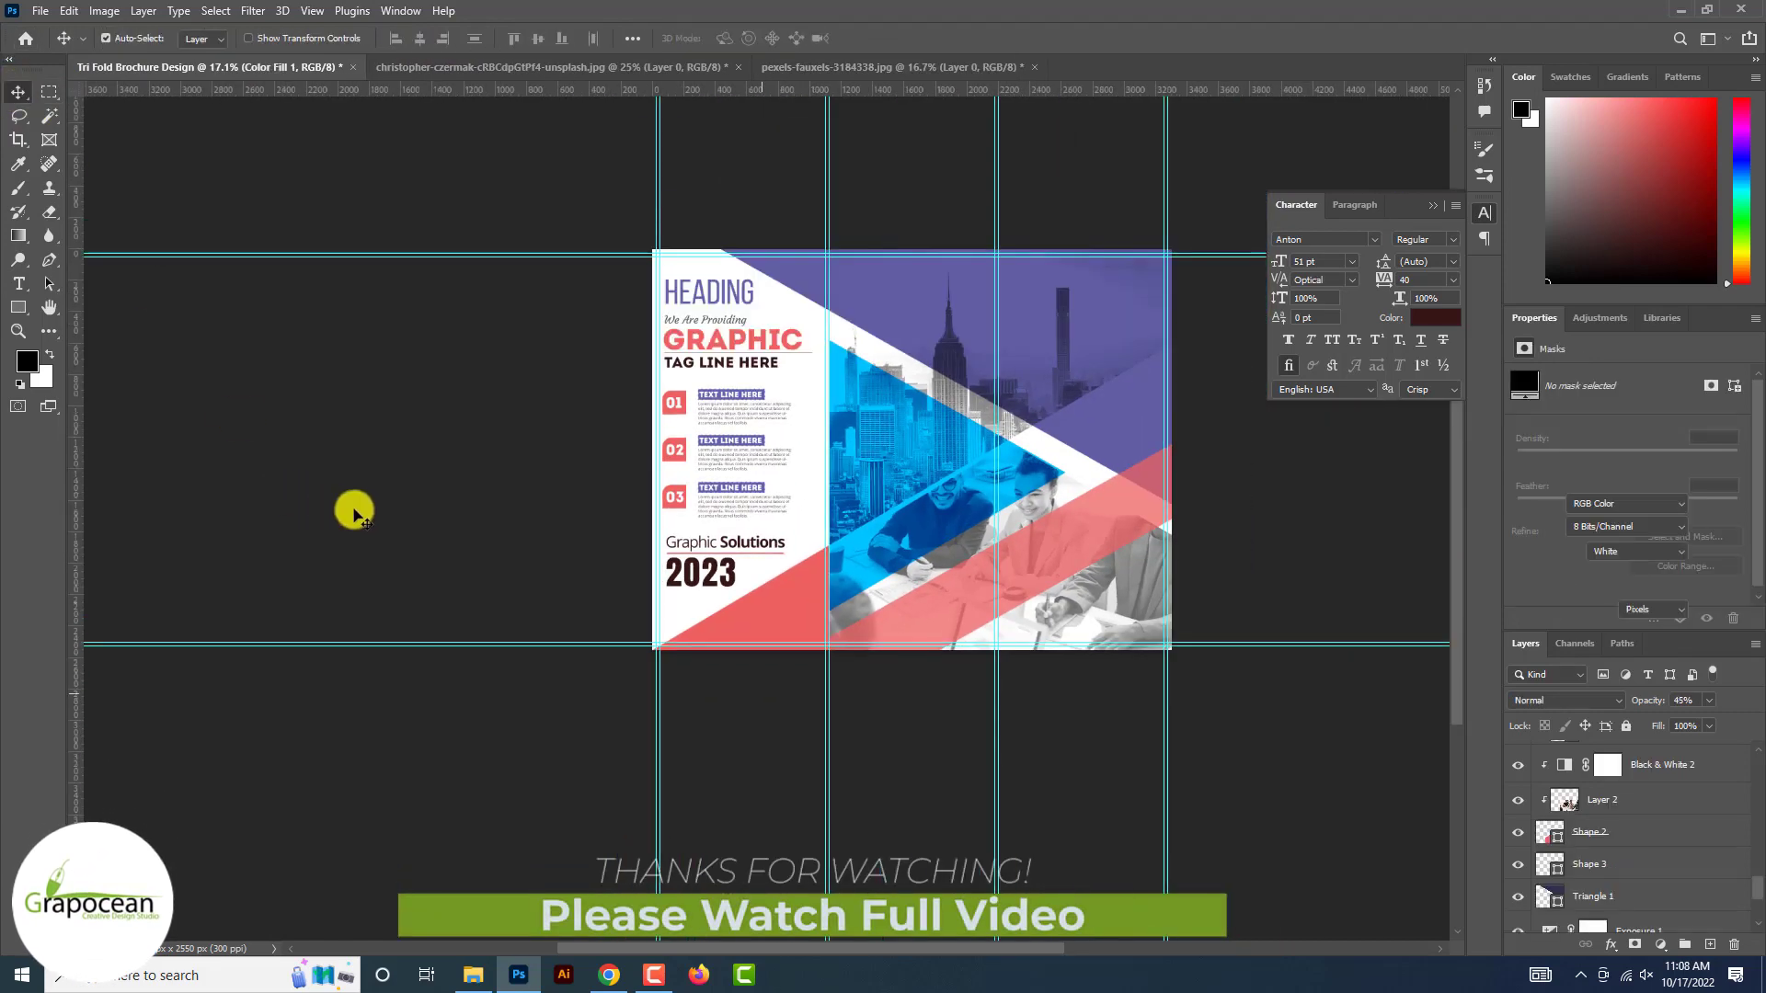
pyautogui.click(355, 505)
pyautogui.scroll(5, 726, 566)
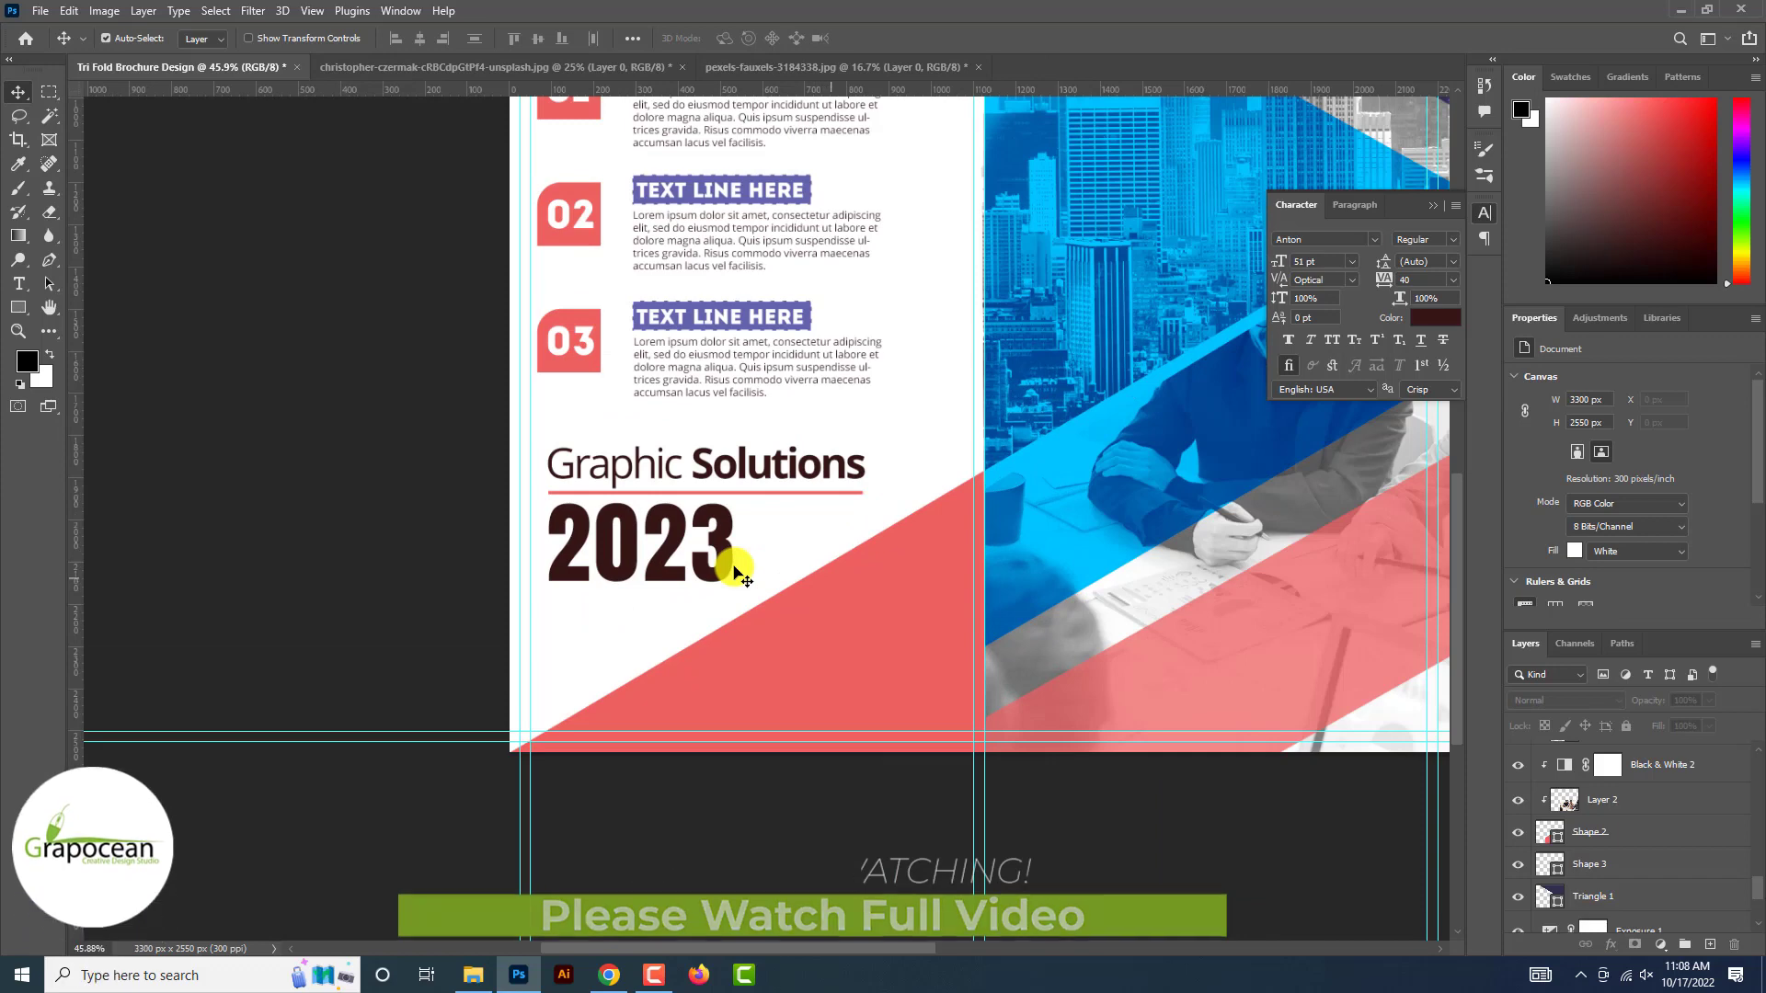
pyautogui.scroll(-2, 736, 572)
pyautogui.scroll(-2, 734, 567)
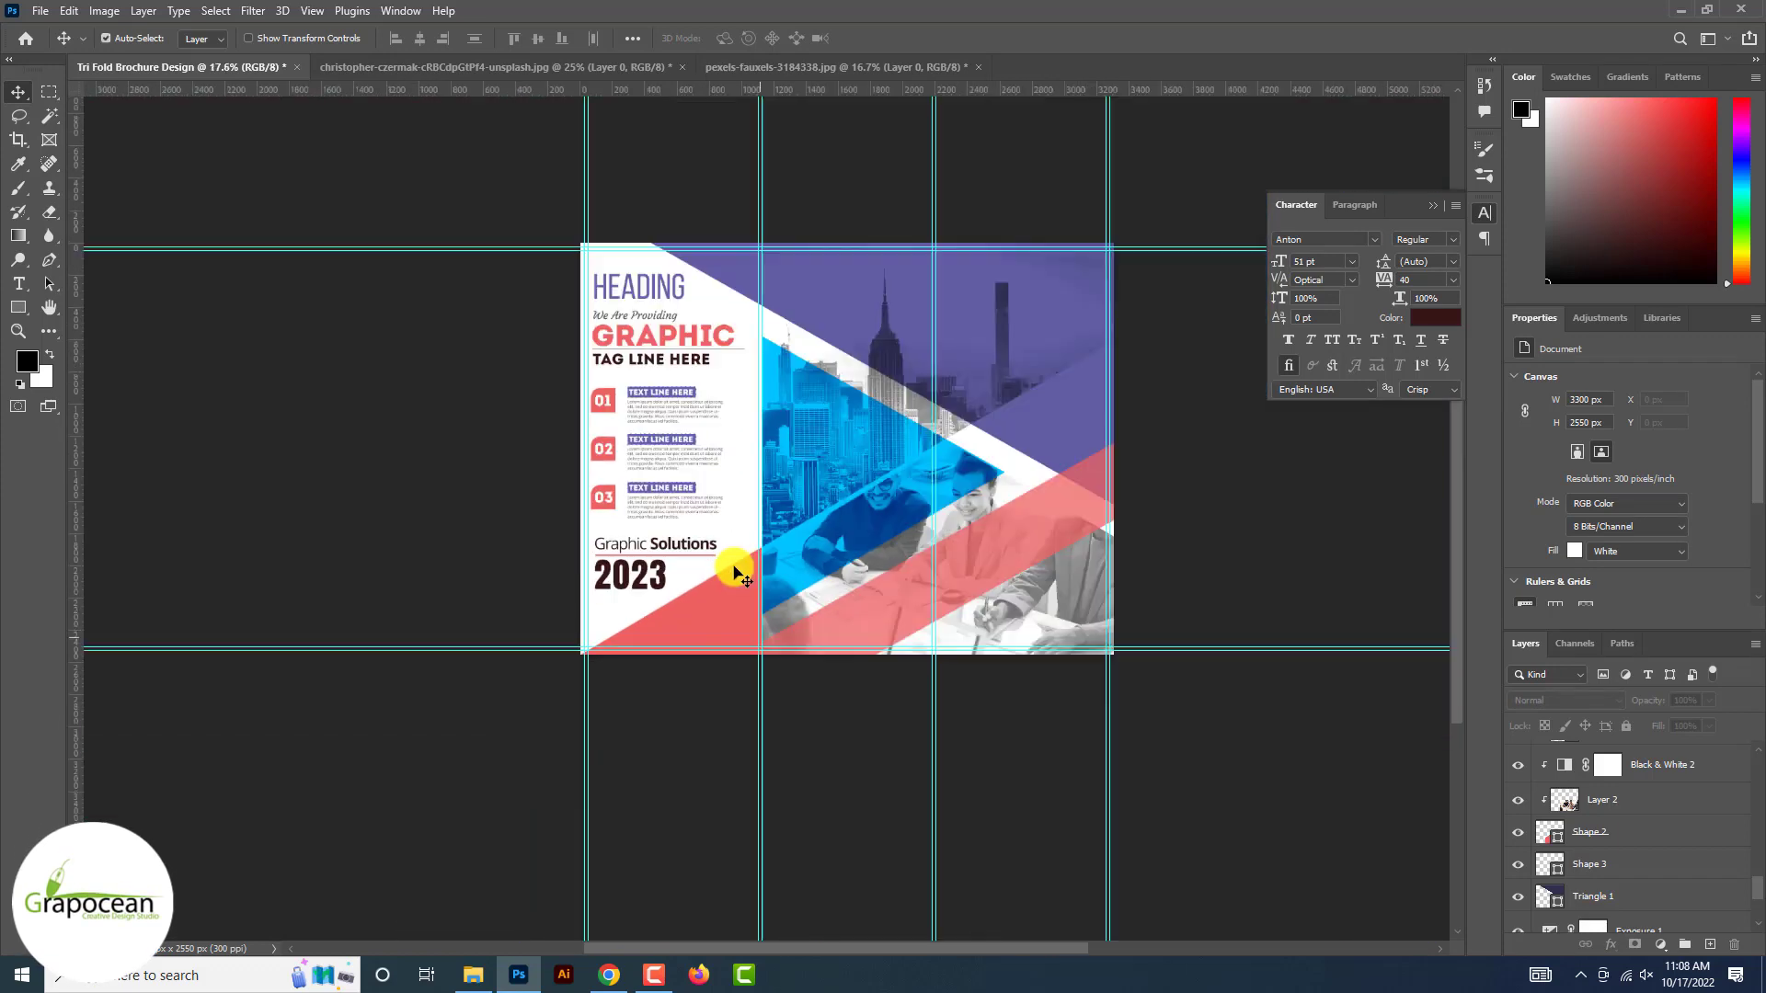
# - Add an opening quotation mark as a text element over the blue area of the middle panel
pyautogui.scroll(3, 840, 461)
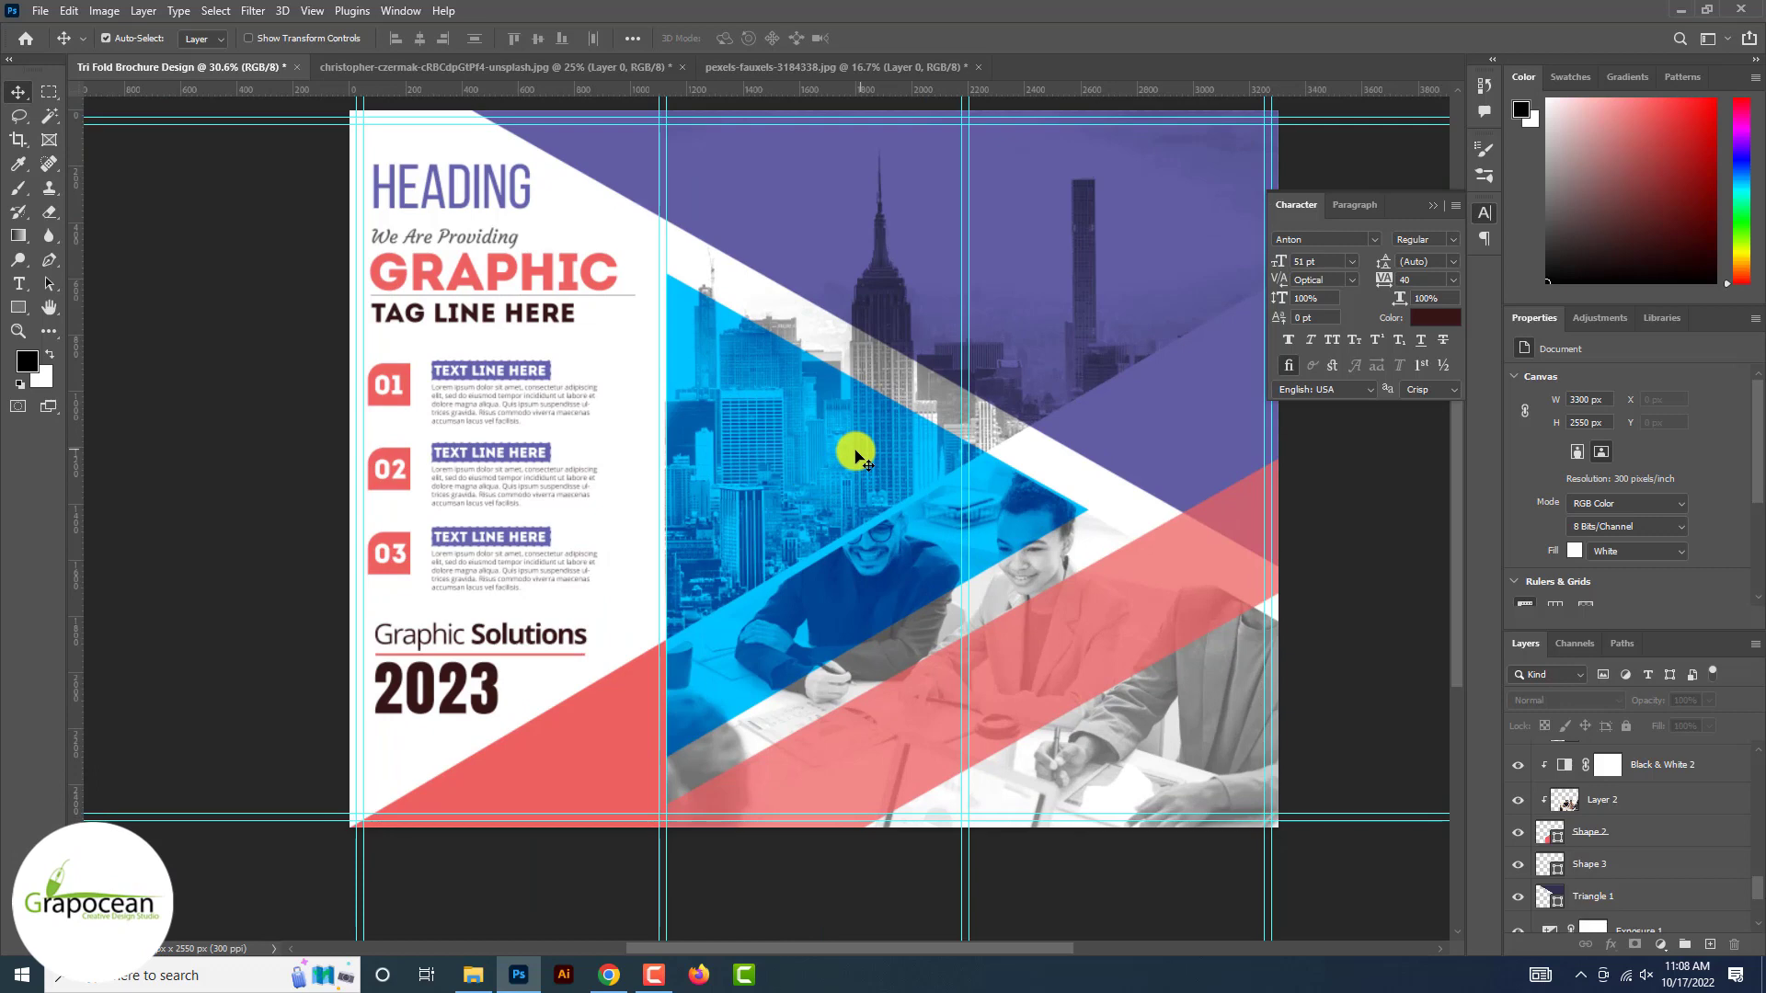
pyautogui.click(18, 284)
pyautogui.click(737, 370)
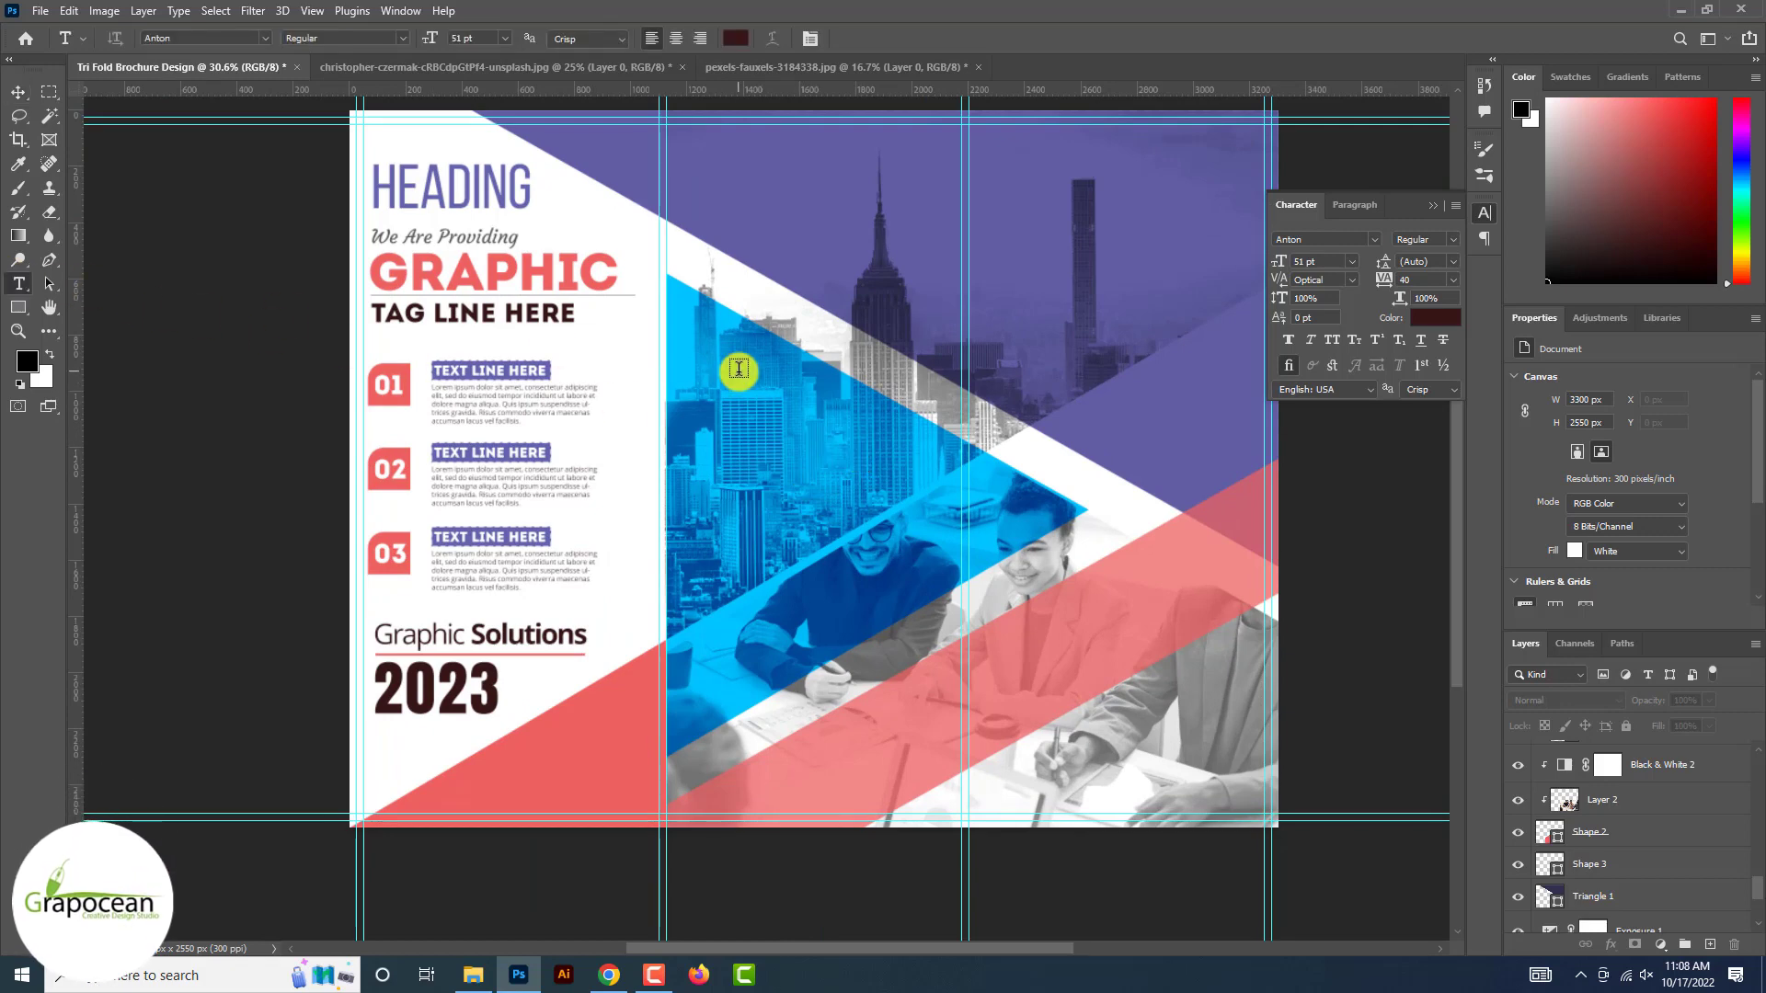
pyautogui.press('BackSpace')
pyautogui.write('~')
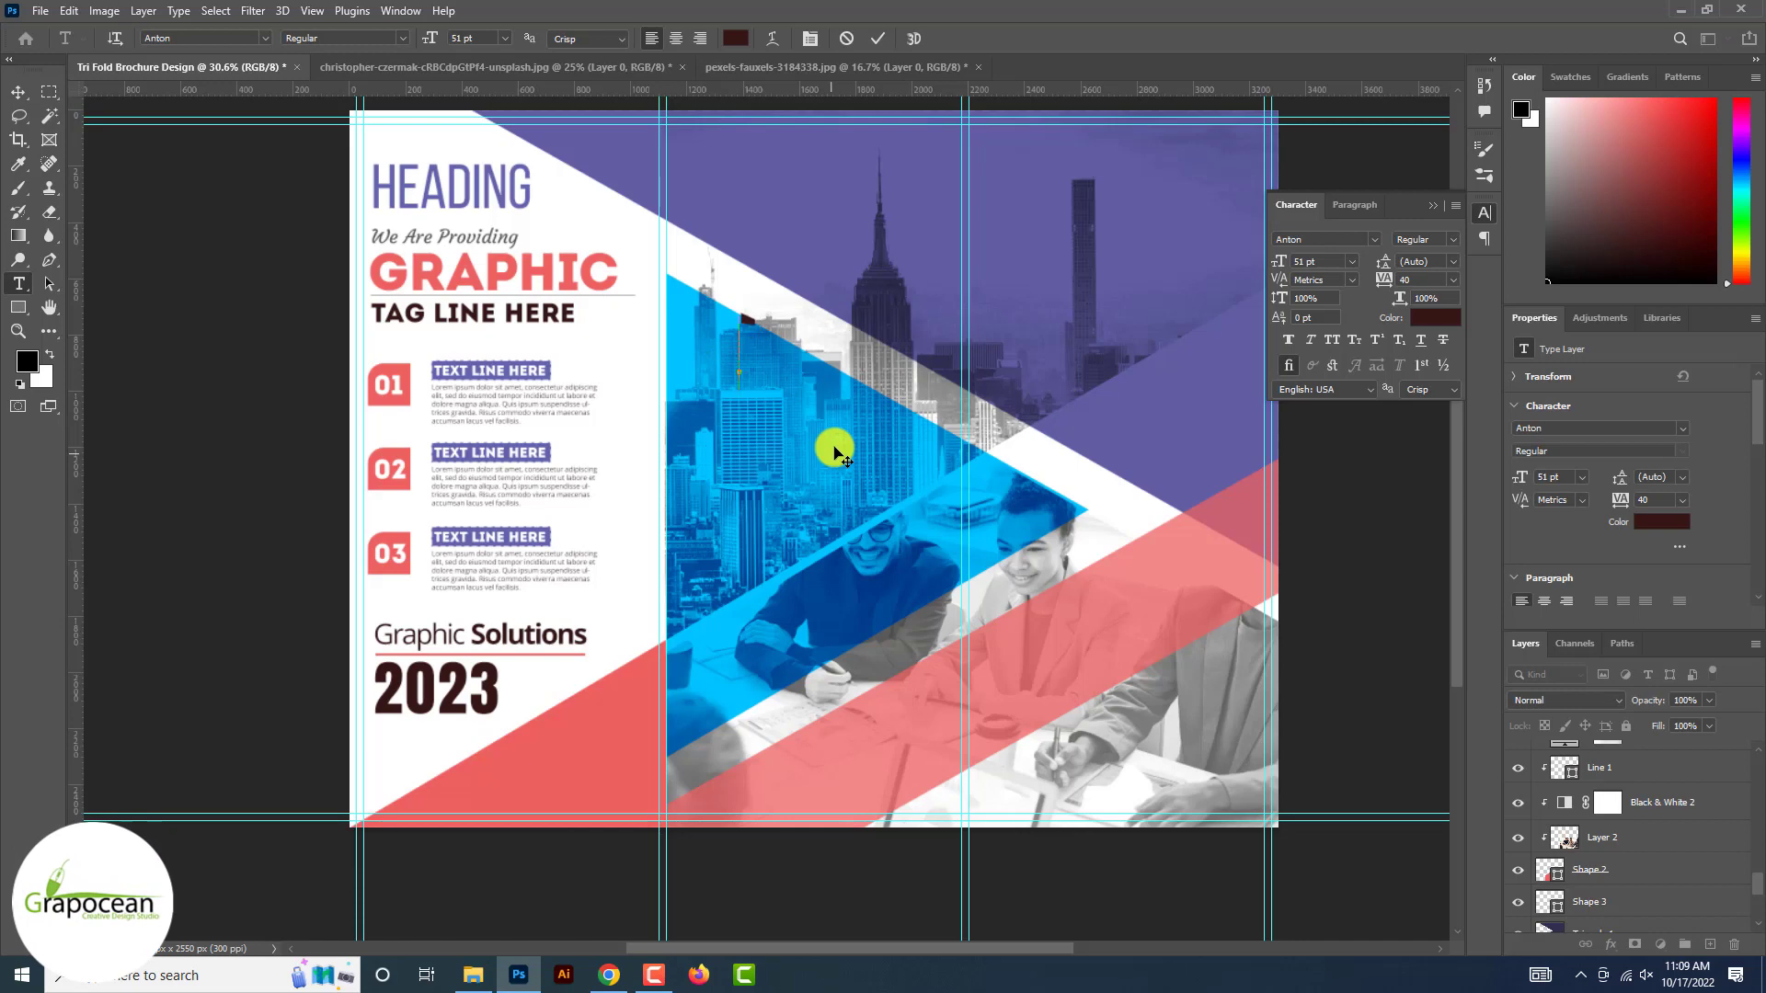
pyautogui.press('BackSpace')
pyautogui.write('"')
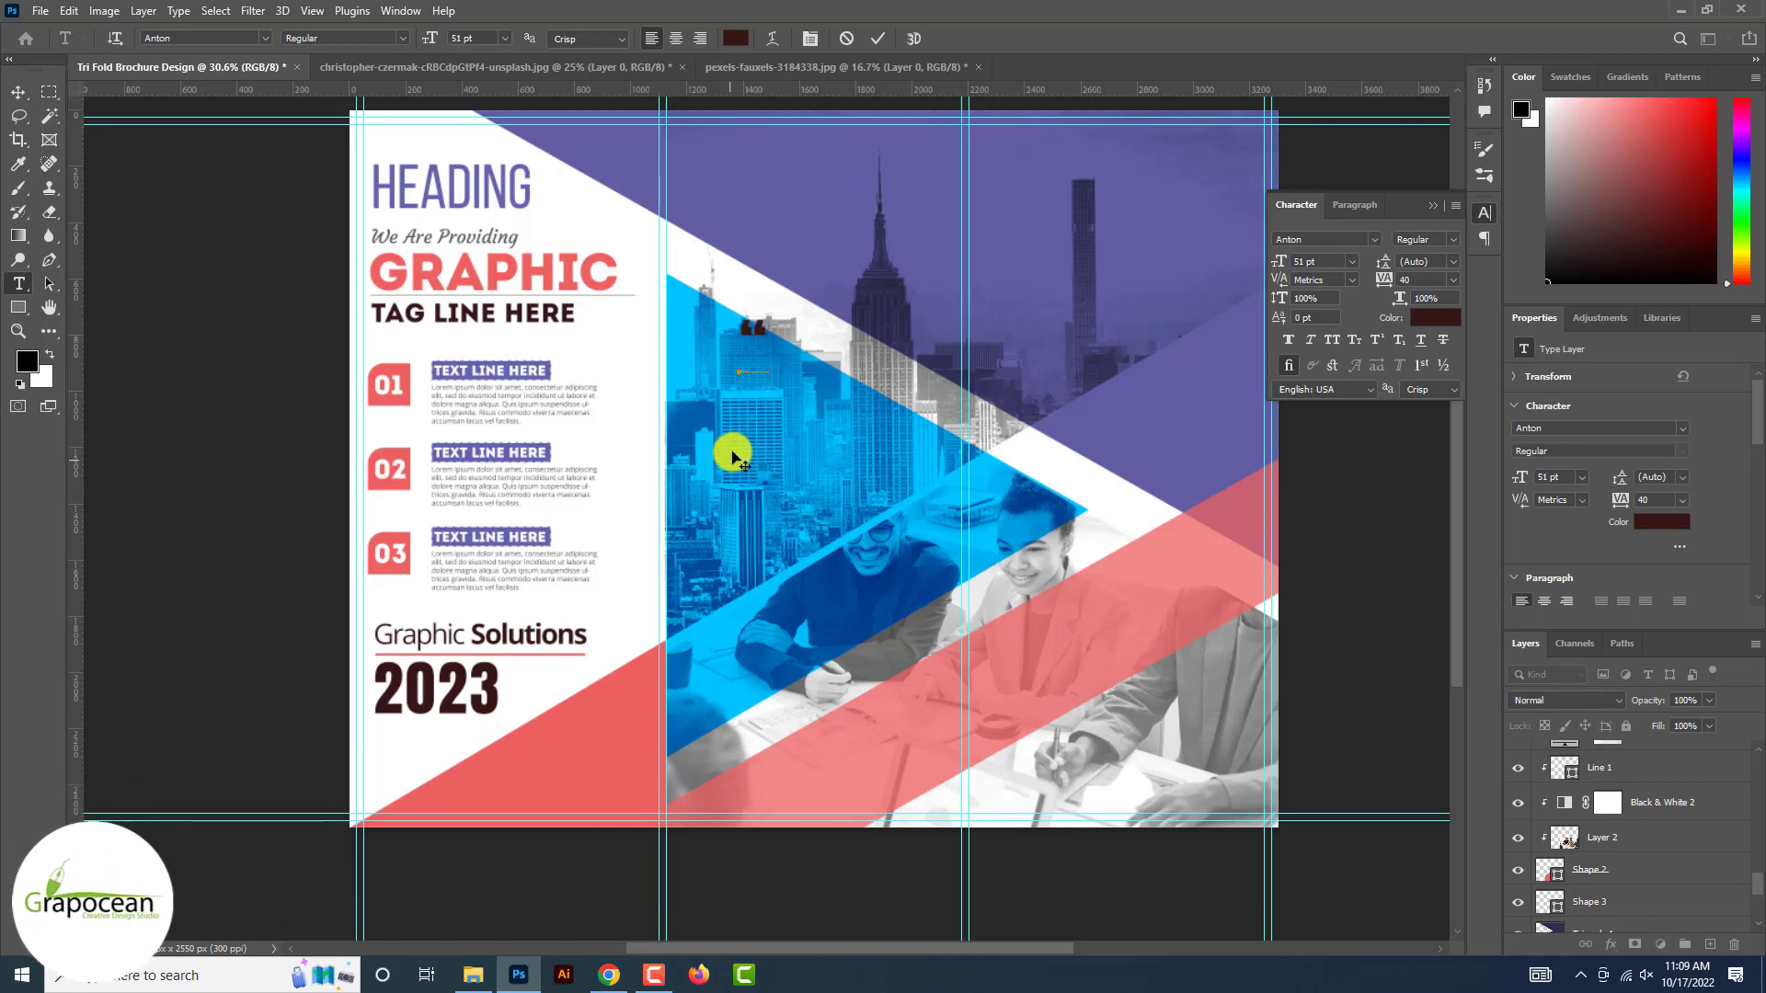
pyautogui.click(17, 94)
# - Draw a paragraph text box with Lorem ipsum placeholder text below the quotation mark
pyautogui.click(22, 281)
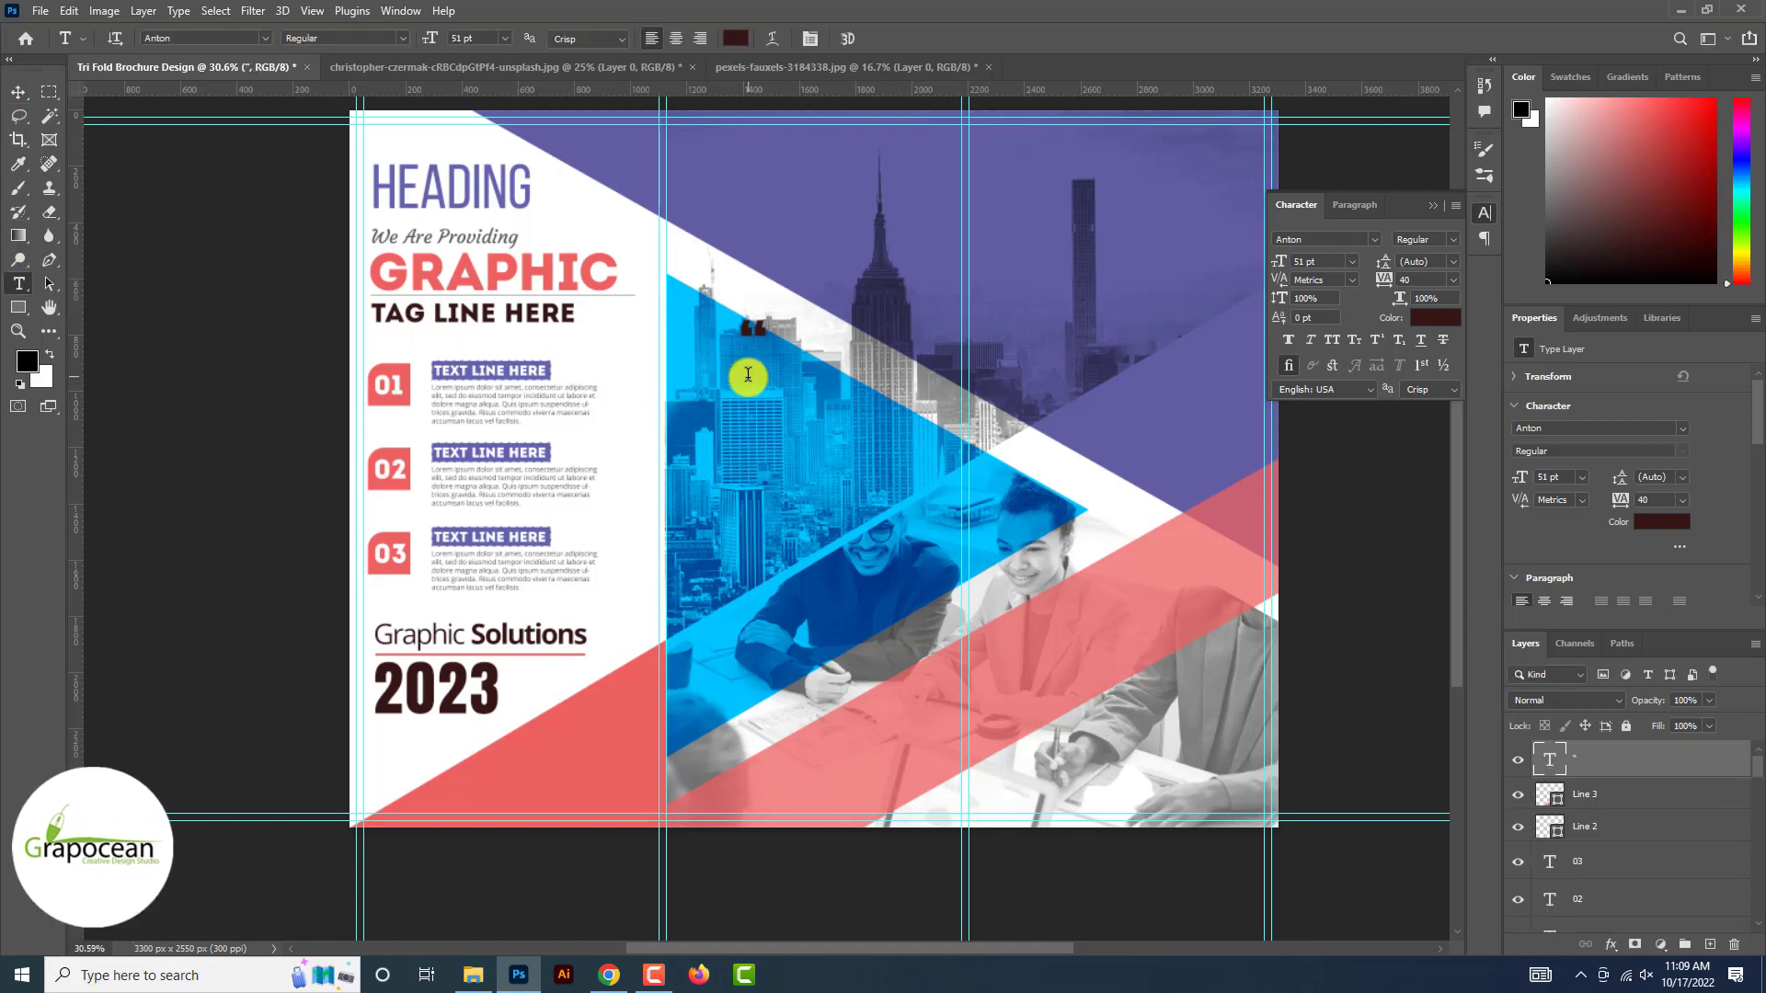
pyautogui.moveTo(748, 378); pyautogui.dragTo(880, 543)
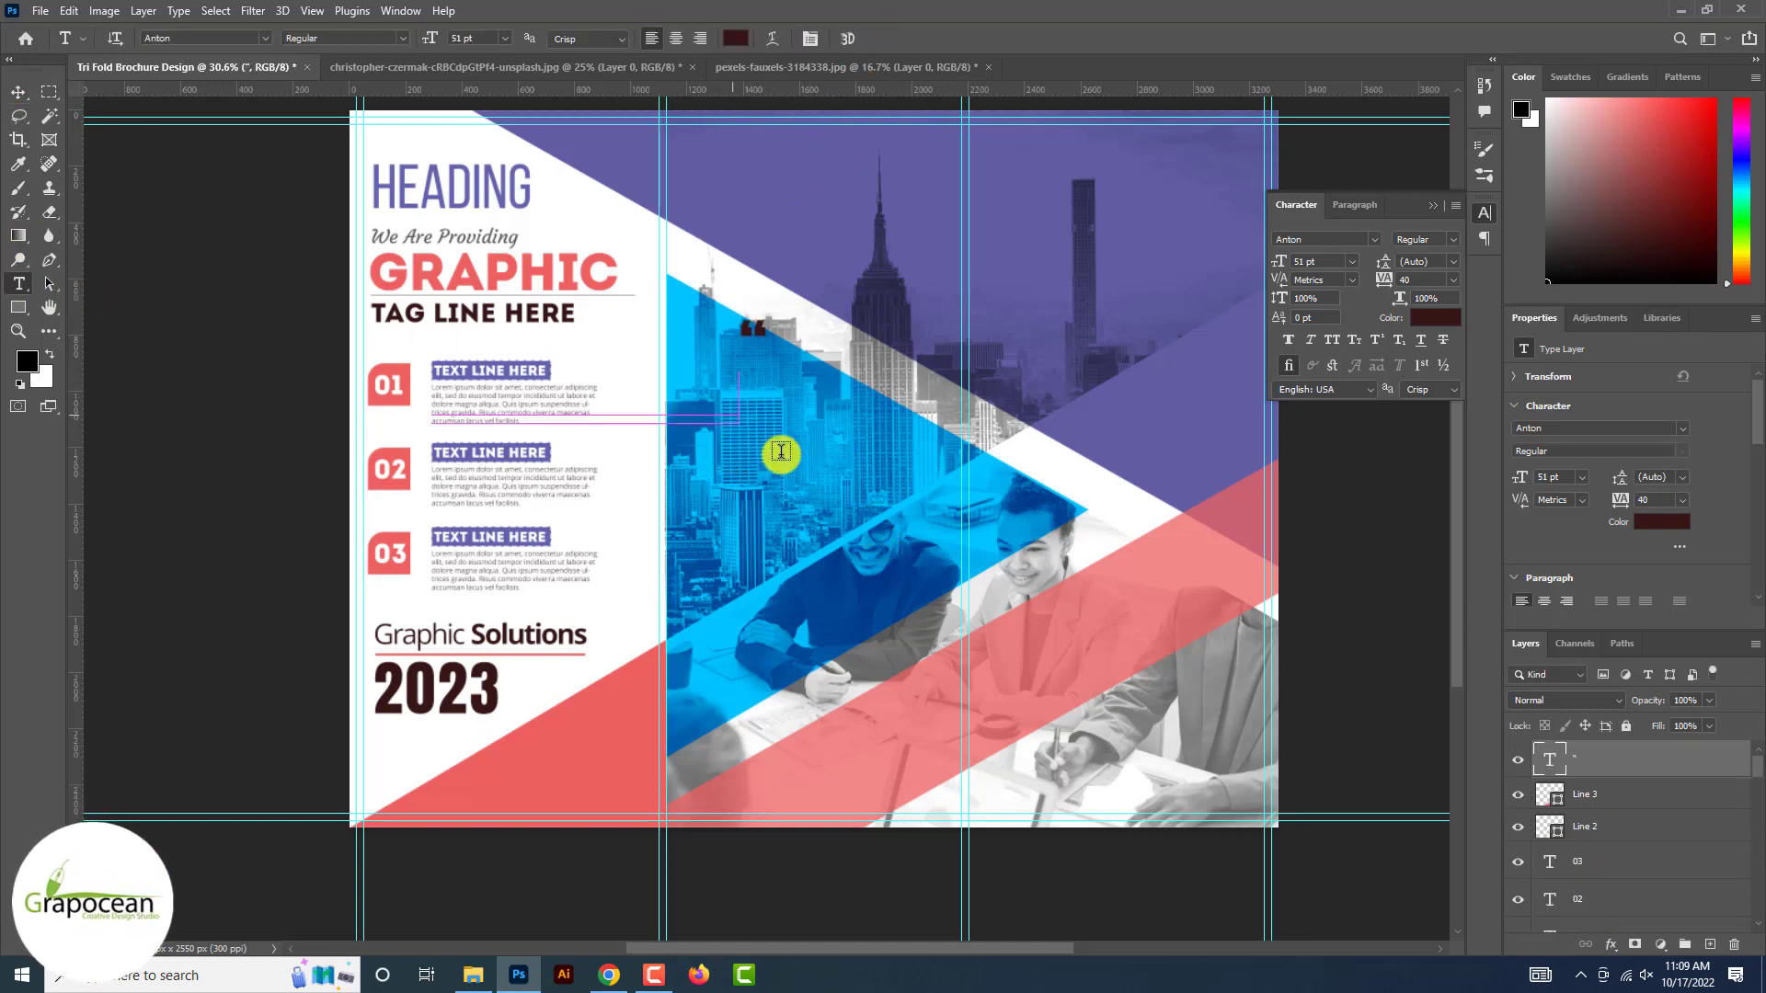
pyautogui.moveTo(739, 414); pyautogui.dragTo(1073, 770)
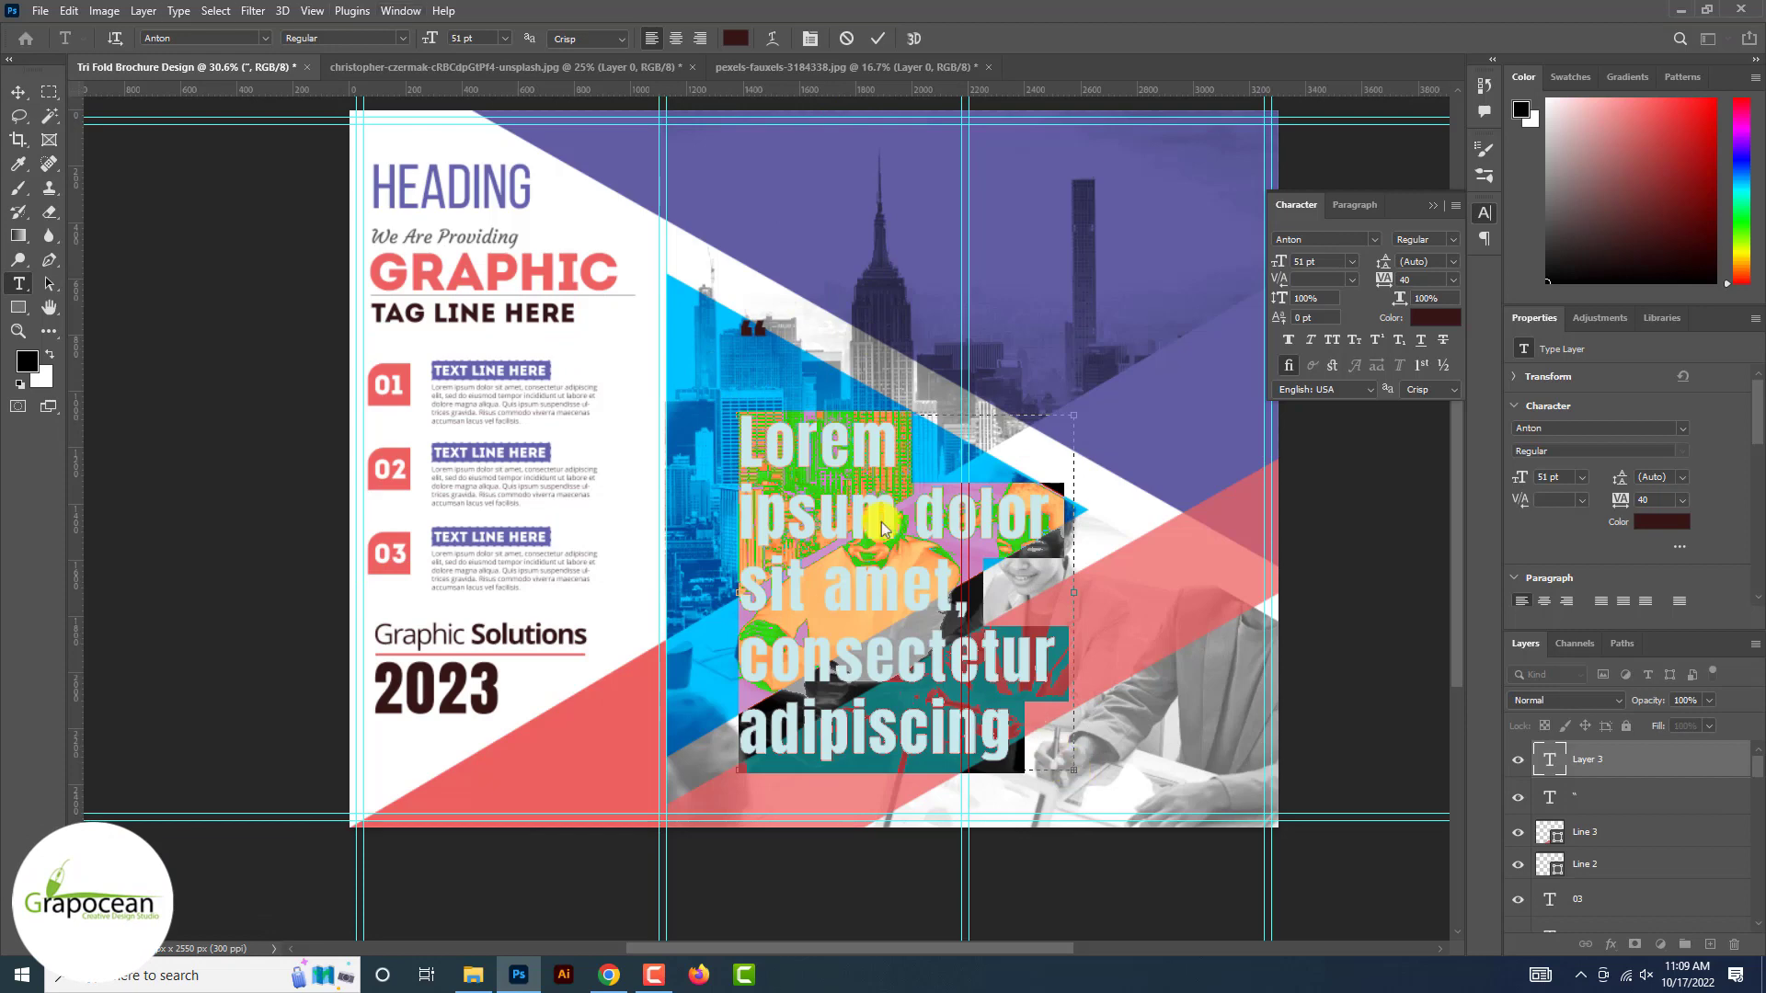
# - Reduce the Lorem ipsum paragraph's font size to 14 pt
pyautogui.click(505, 38)
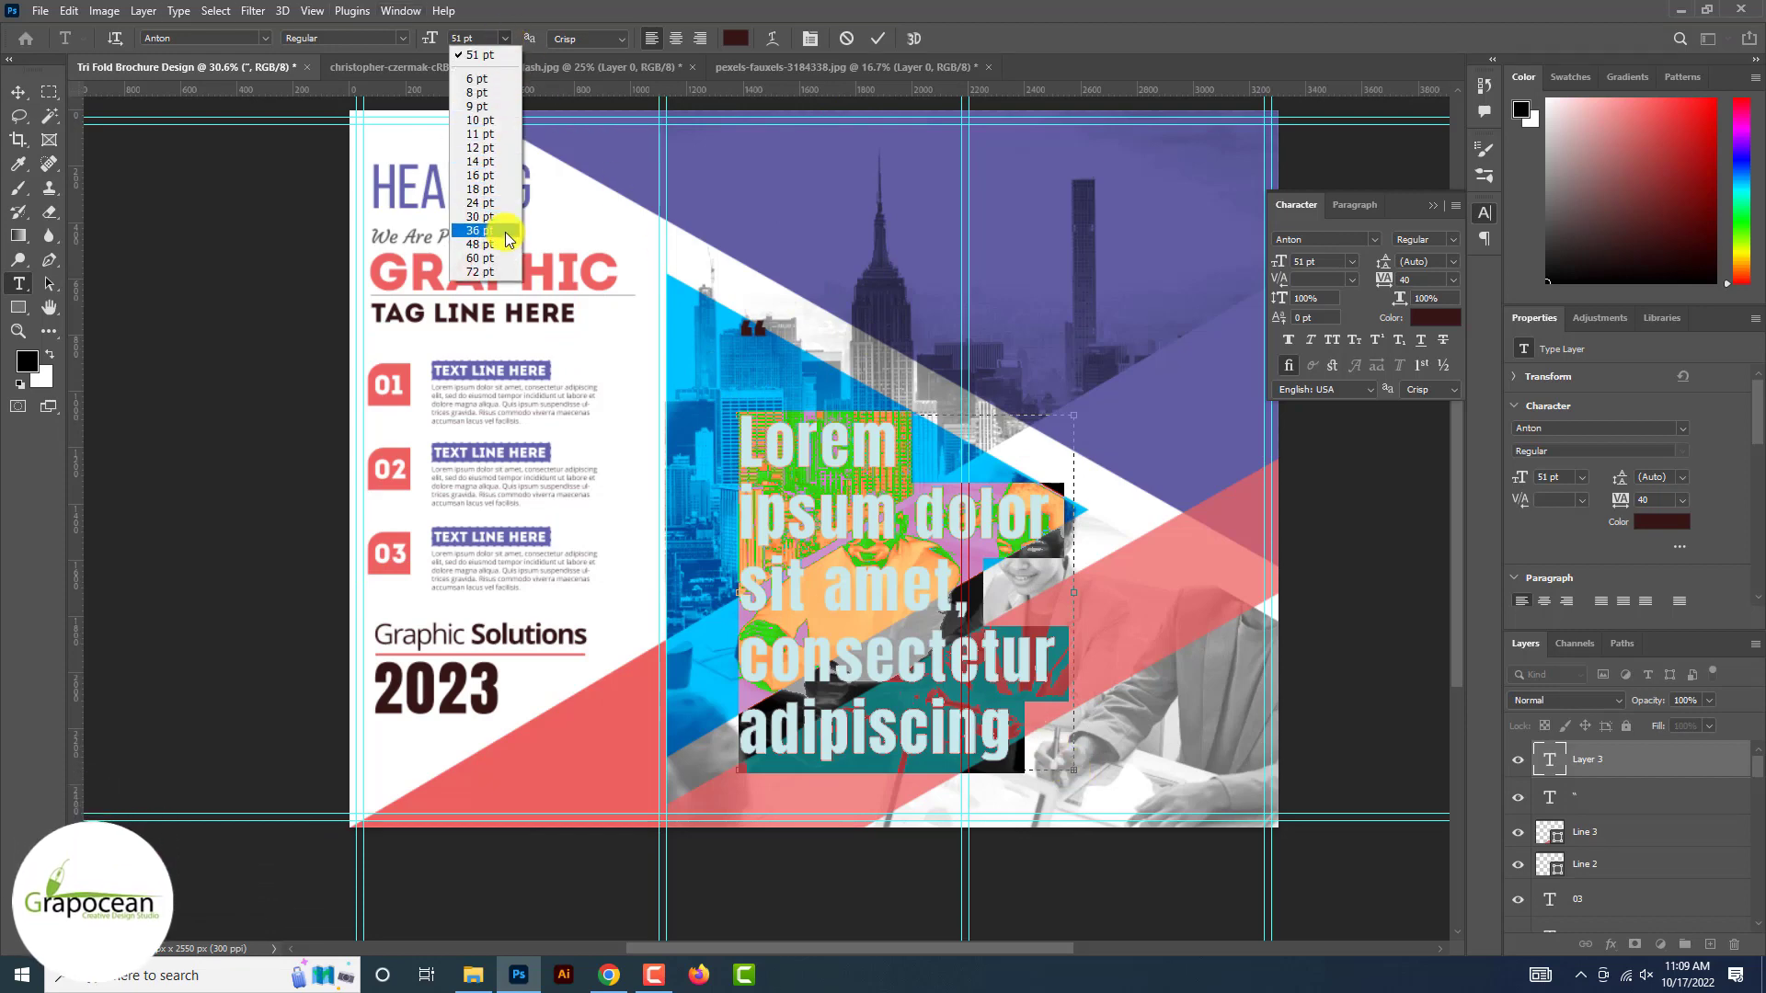
pyautogui.click(505, 232)
pyautogui.moveTo(419, 36); pyautogui.dragTo(417, 39)
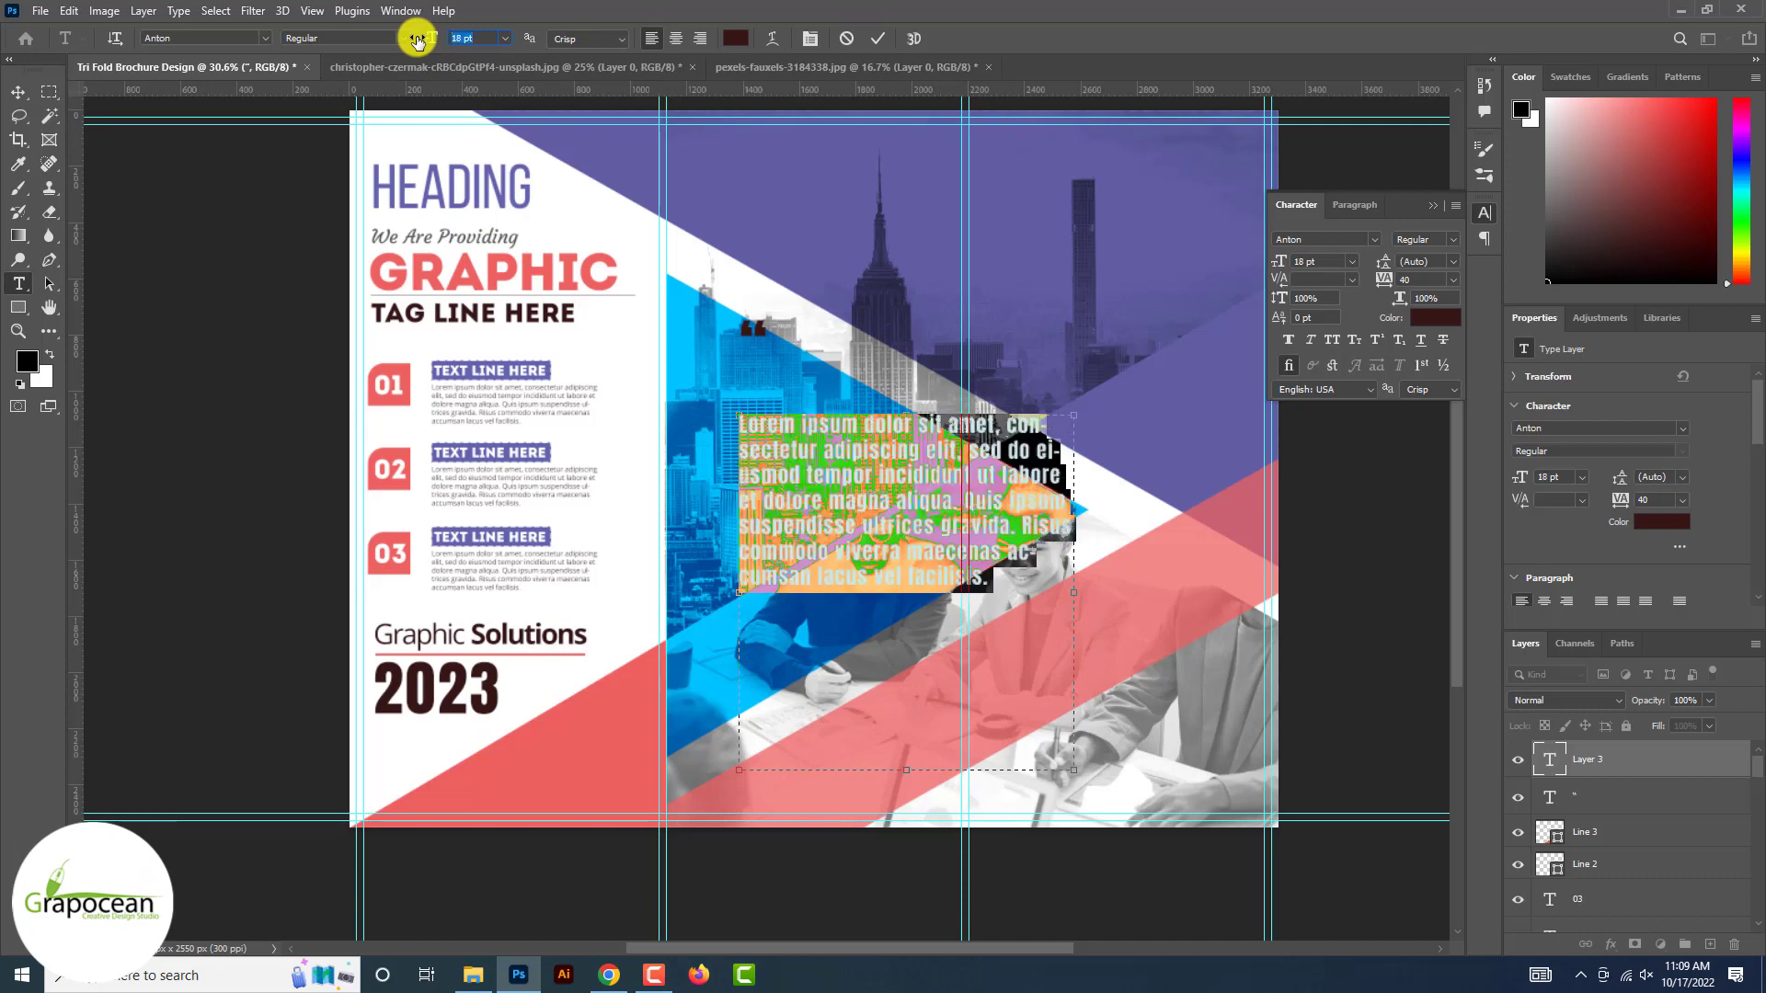
pyautogui.click(505, 38)
pyautogui.click(491, 157)
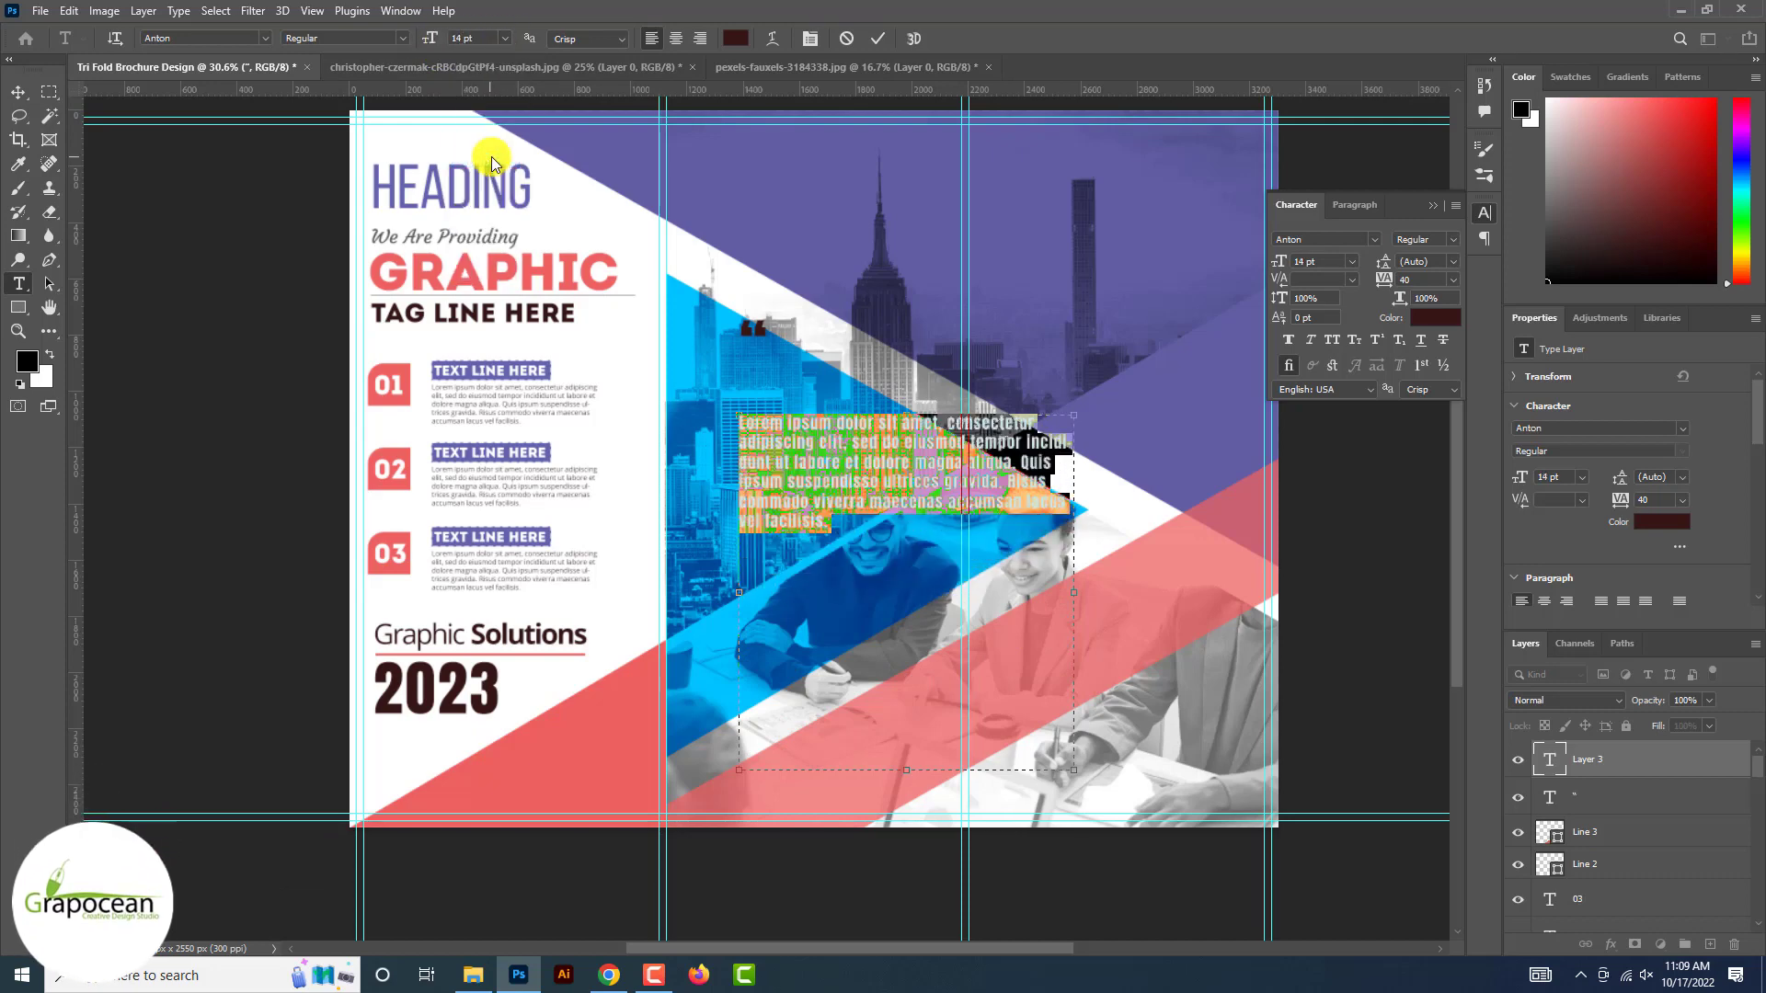
pyautogui.click(20, 92)
# - Move the paragraph into the middle panel and narrow its text box to about 911 px wide
pyautogui.scroll(5, 835, 450)
pyautogui.moveTo(830, 439); pyautogui.dragTo(747, 366)
pyautogui.click(722, 487)
pyautogui.hotkey('ctrl', 'a')
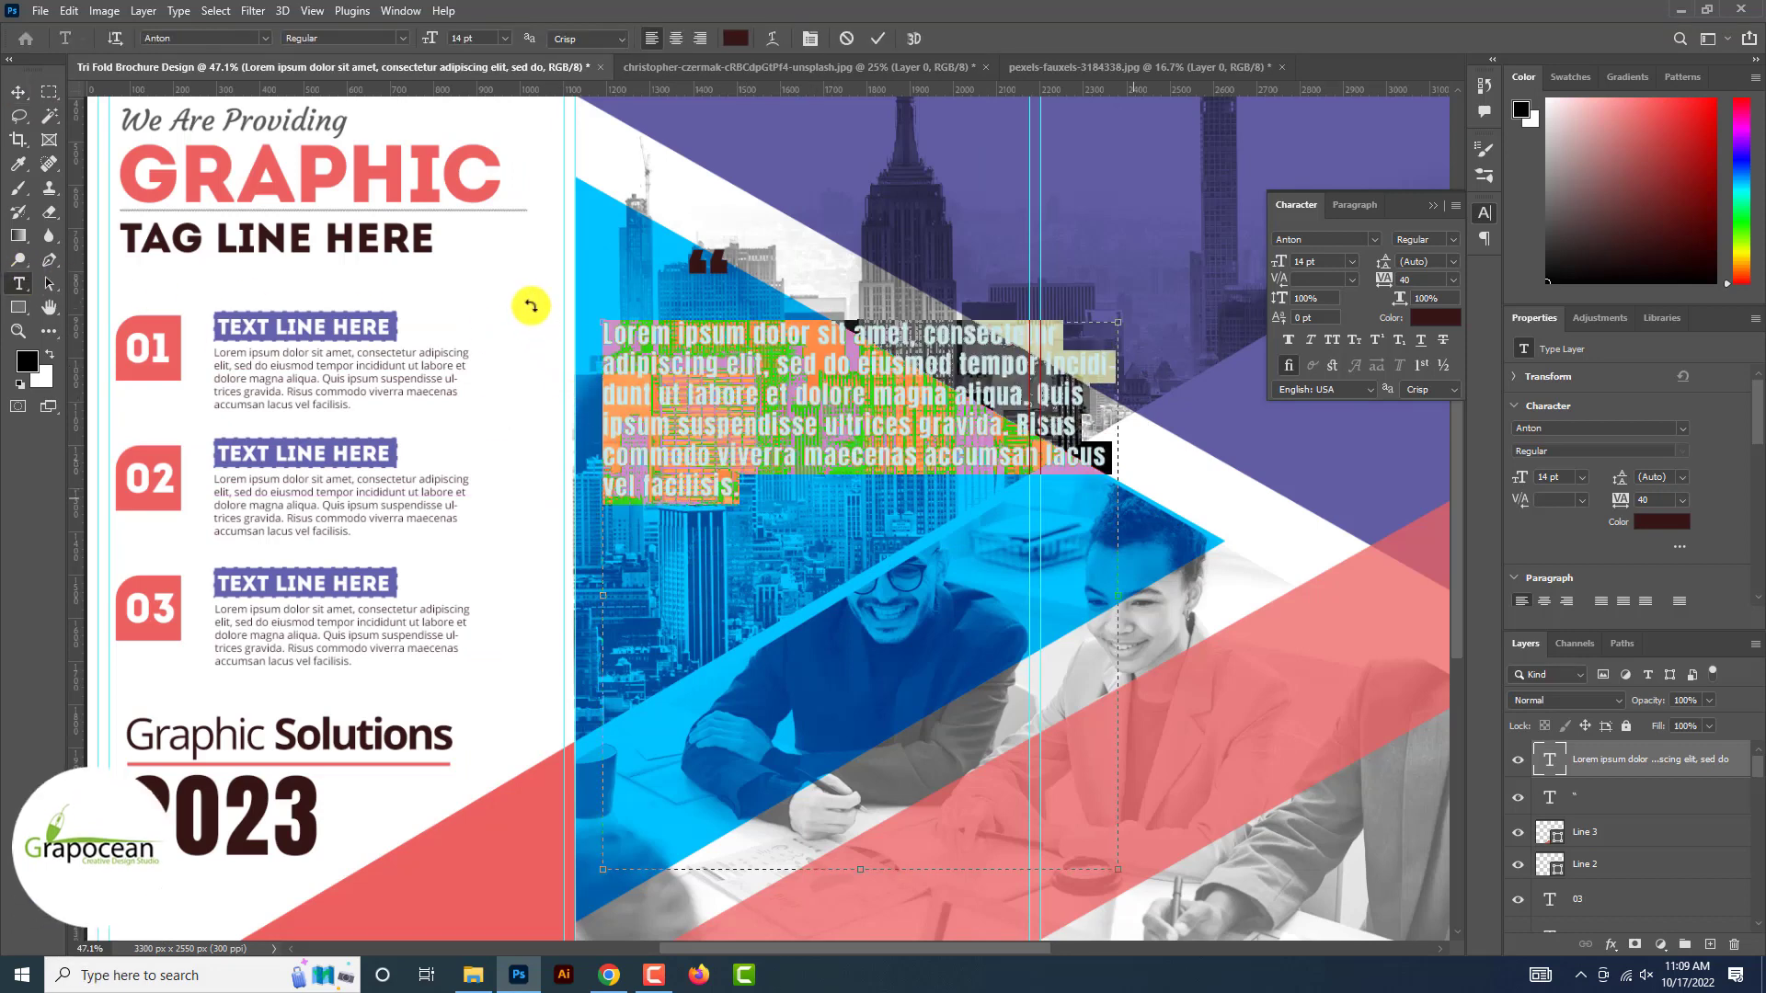
pyautogui.moveTo(1117, 596); pyautogui.dragTo(996, 589)
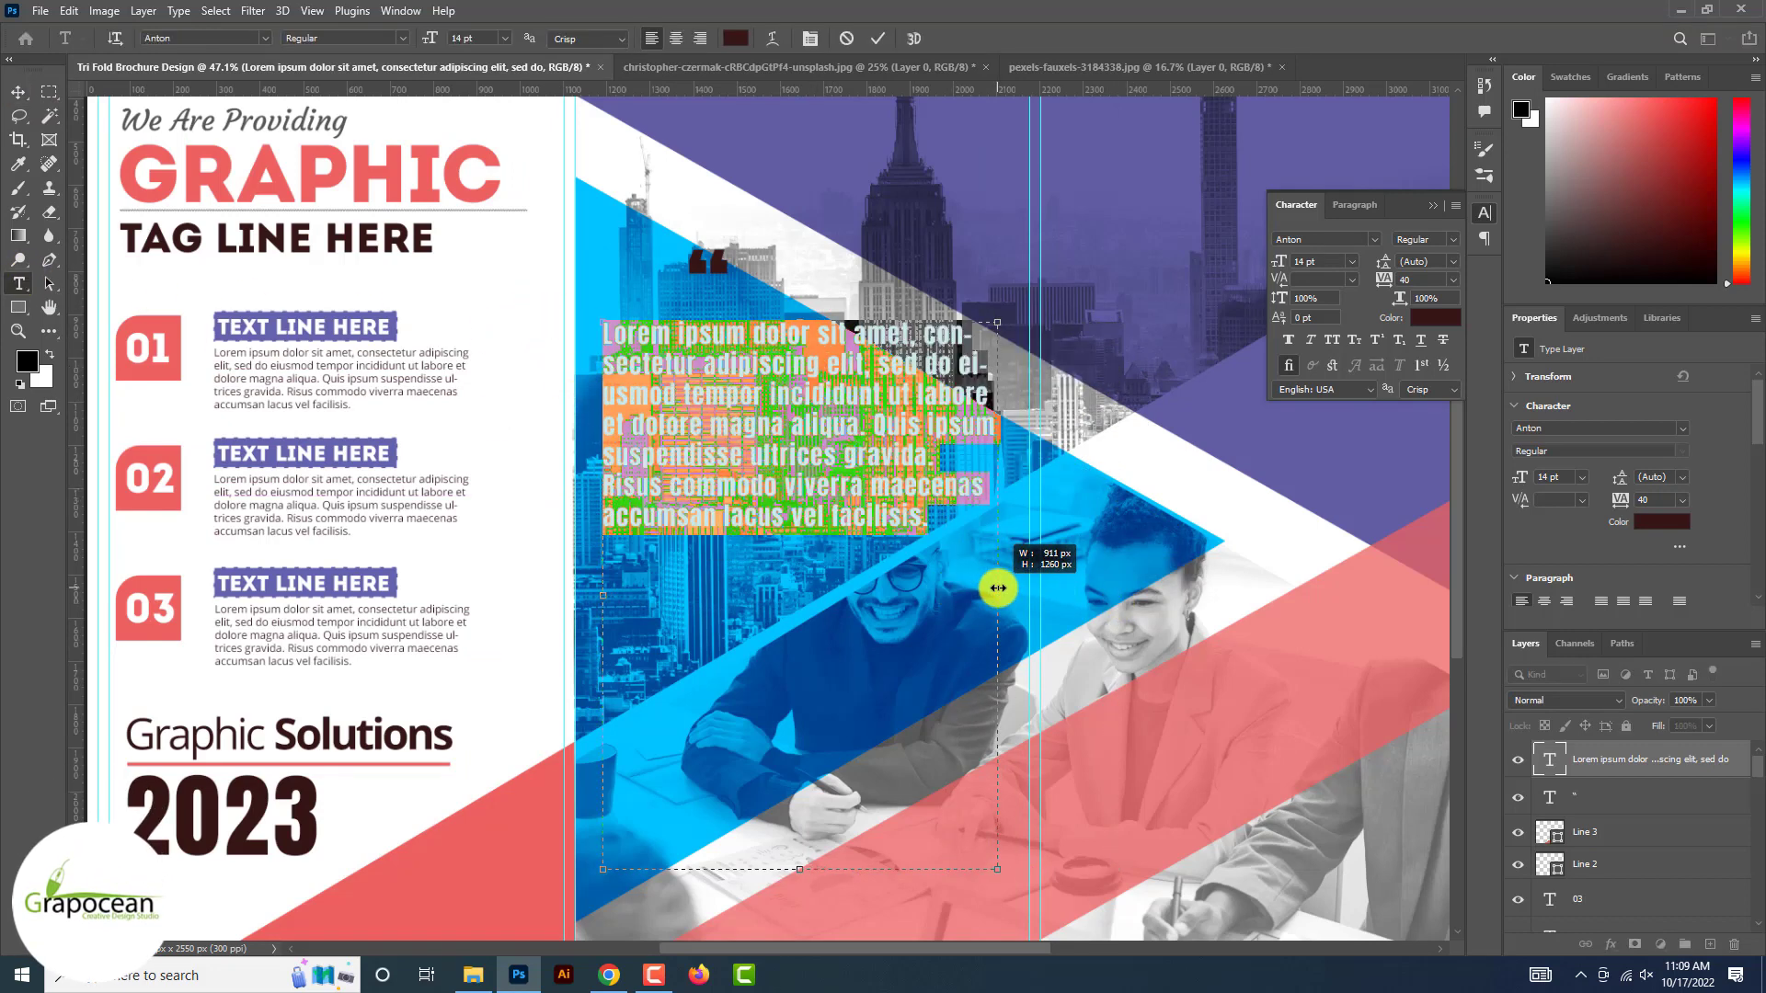
# - Change the paragraph's text color to white (ffffff)
pyautogui.click(739, 40)
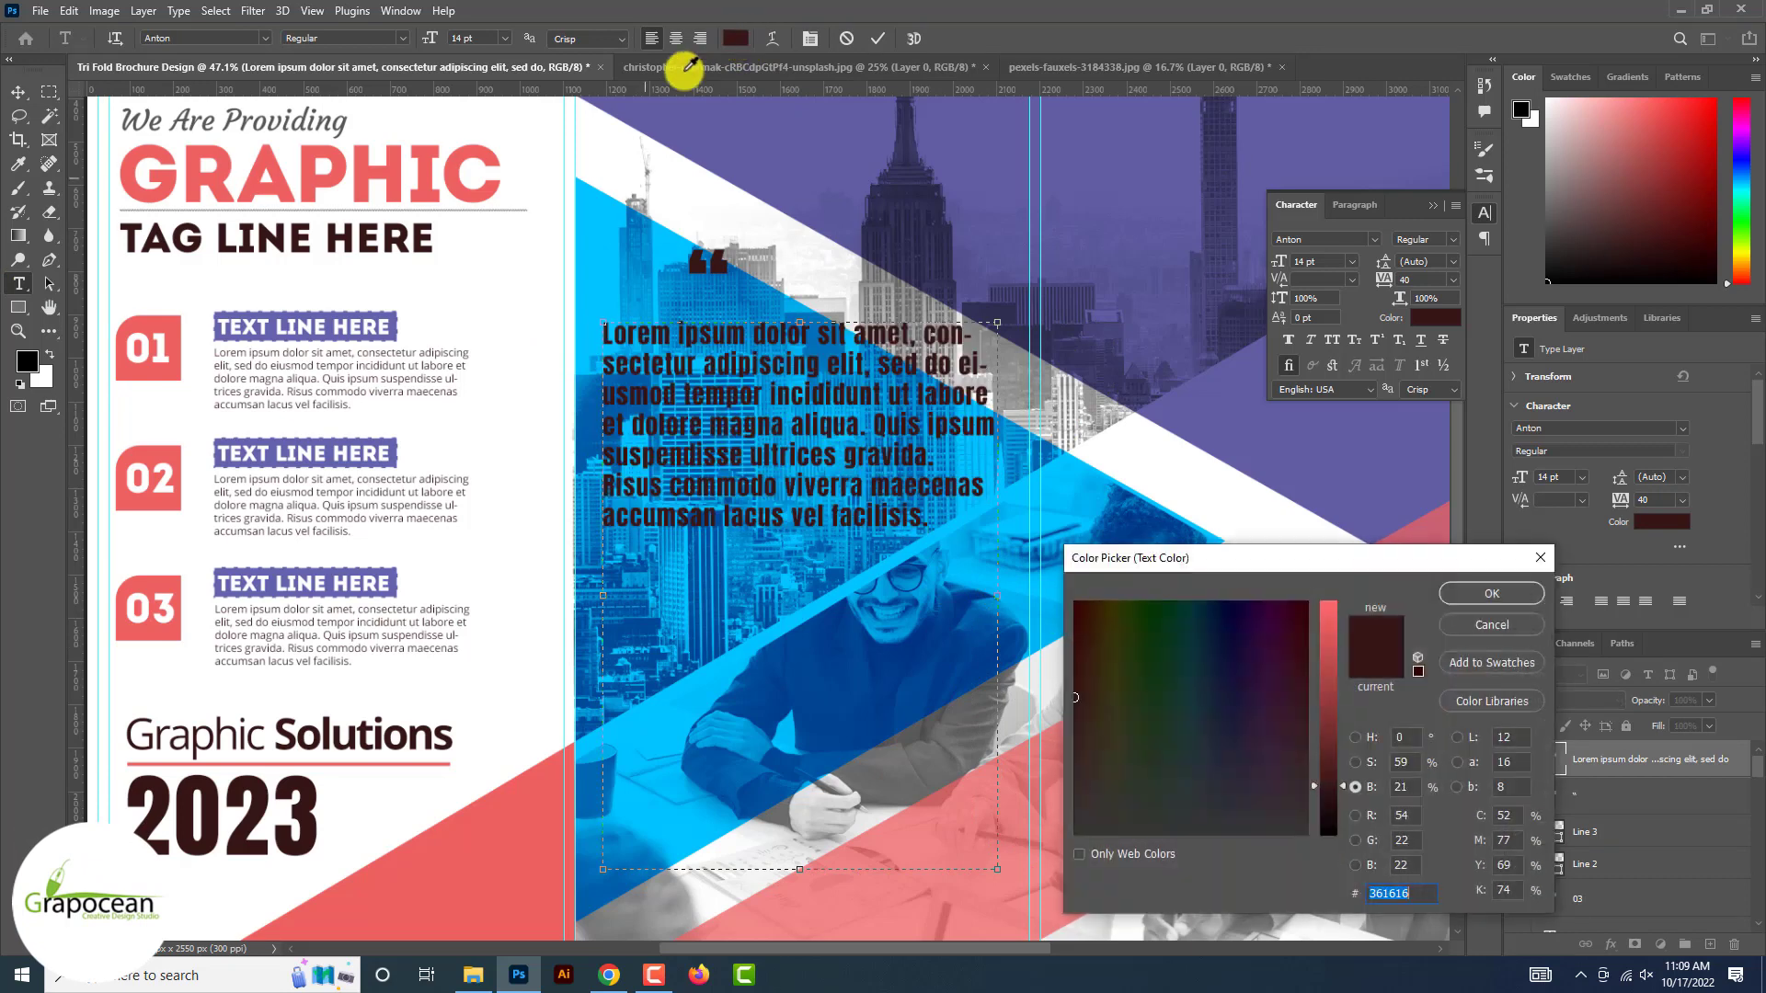
pyautogui.click(485, 171)
pyautogui.click(640, 147)
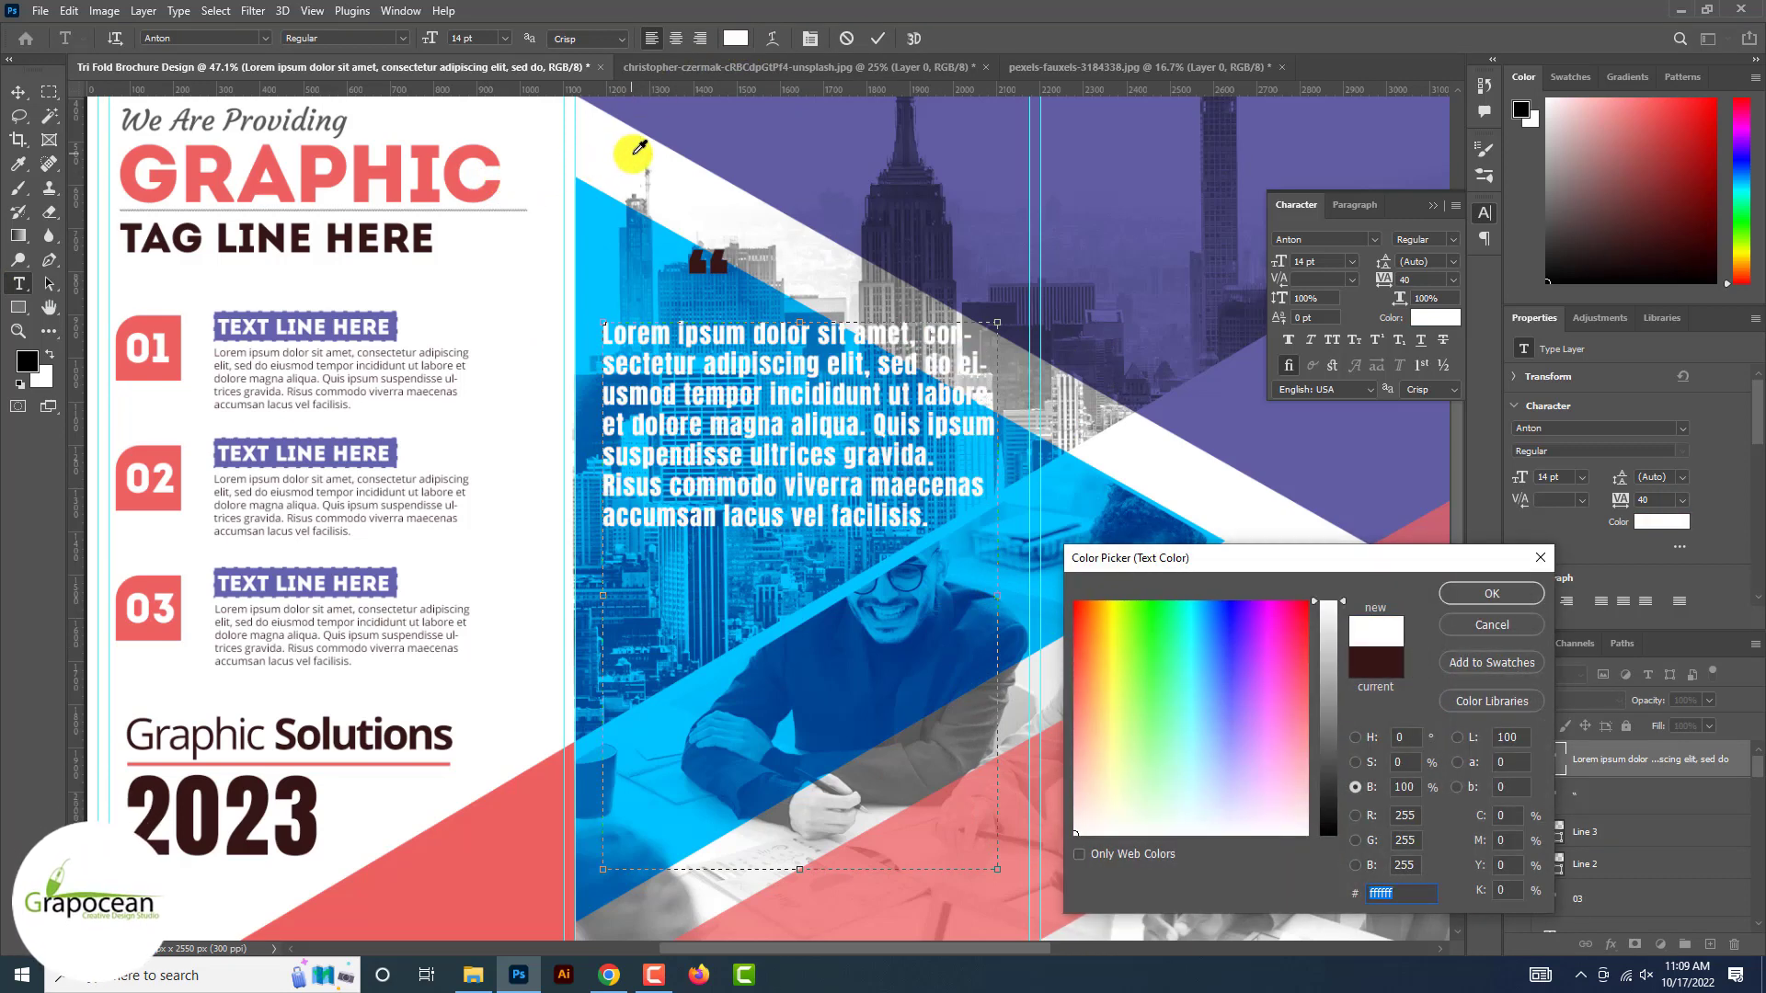
pyautogui.click(1492, 593)
pyautogui.click(24, 99)
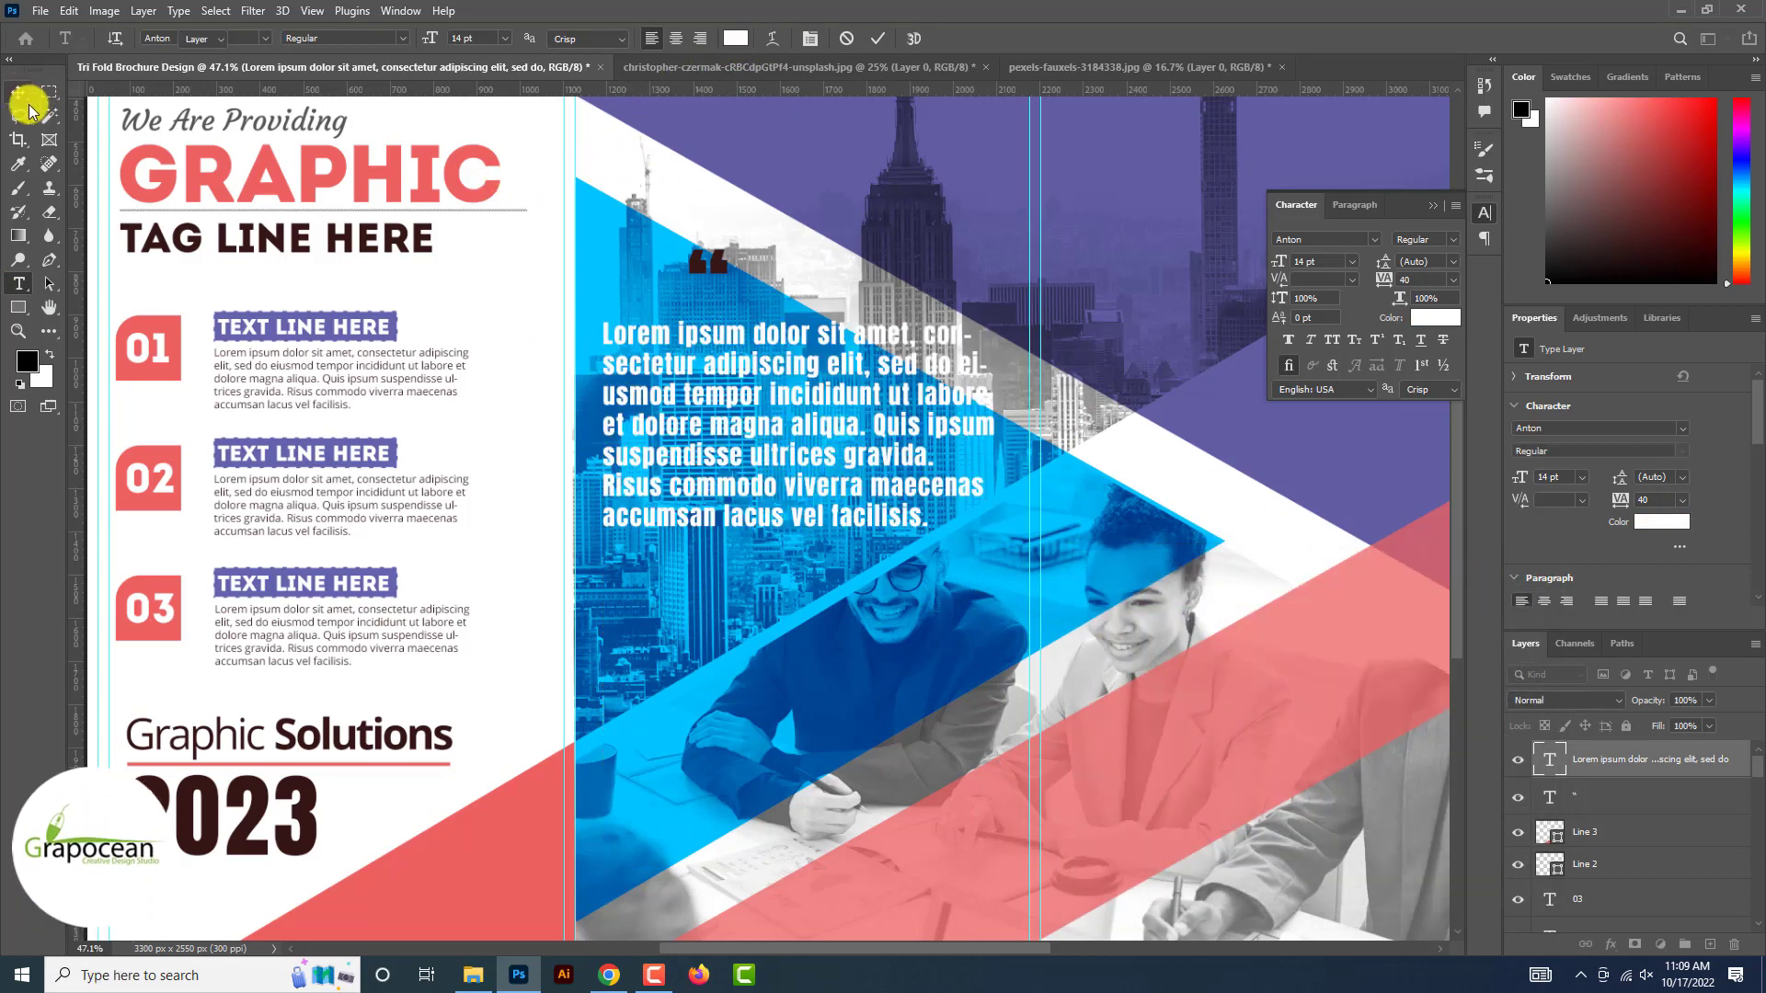
# - Recolor the blue shape over the middle panel with the purple sampled from the large purple triangle
pyautogui.scroll(-4, 791, 488)
pyautogui.click(1319, 529)
pyautogui.scroll(3, 1113, 505)
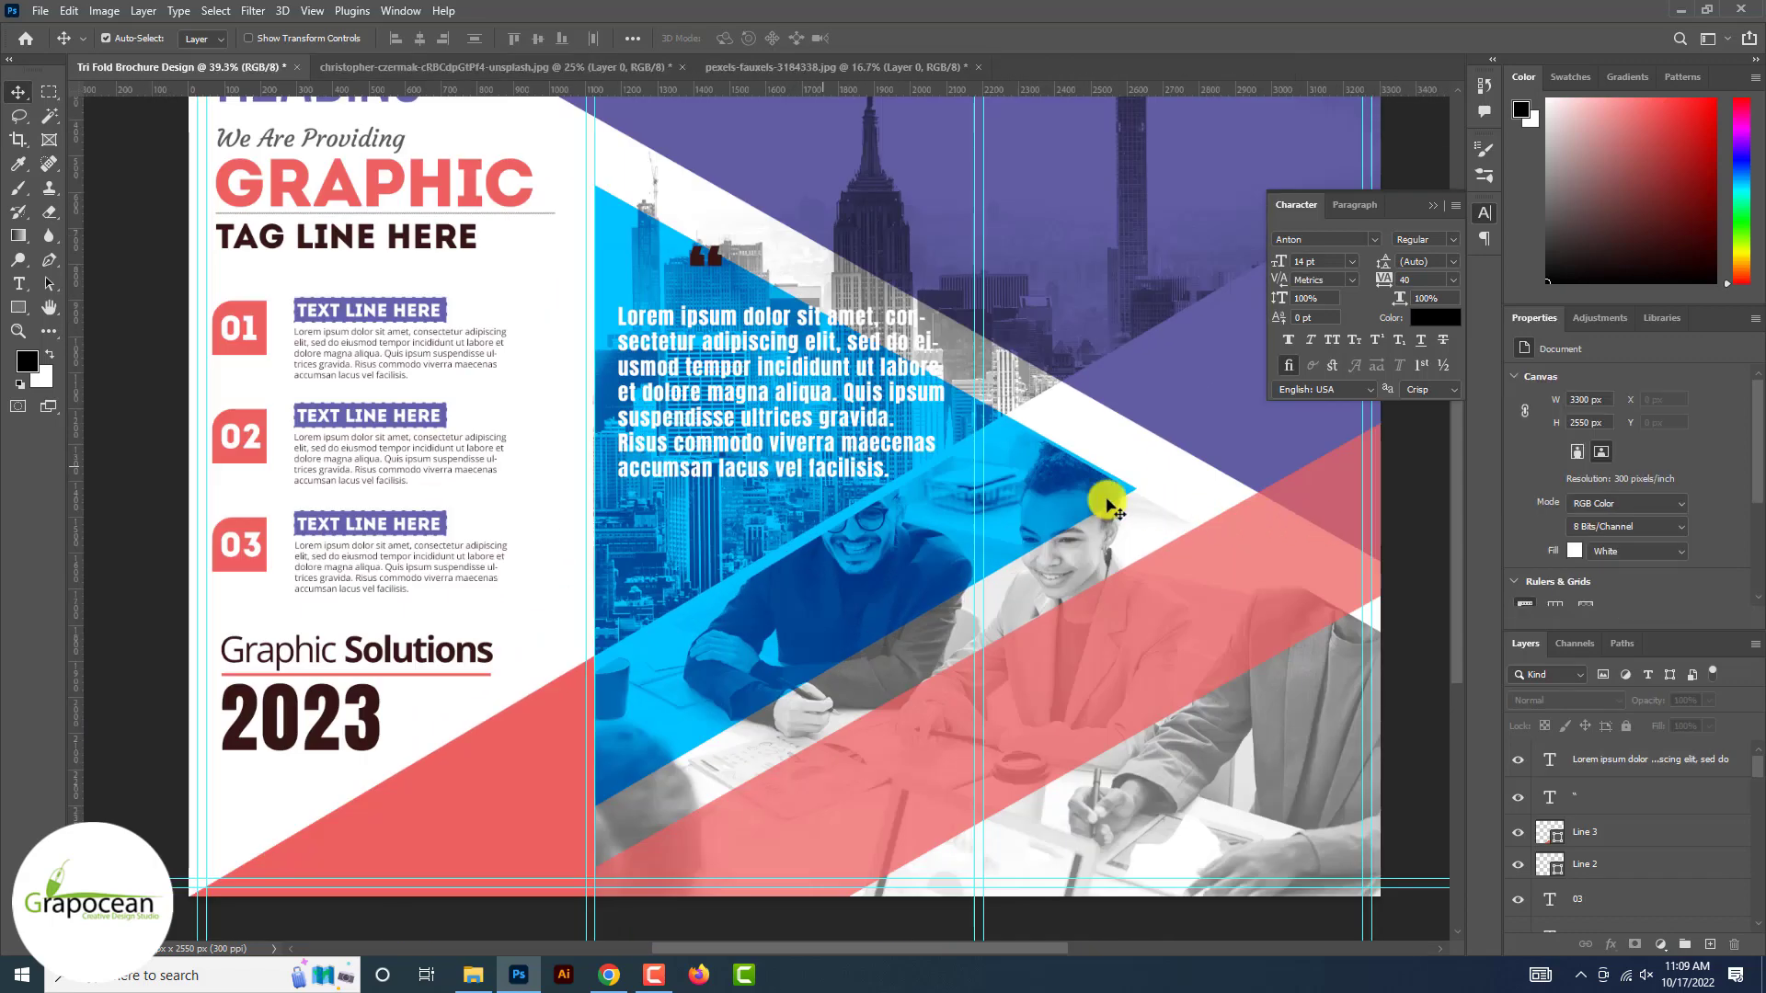
pyautogui.click(961, 485)
pyautogui.doubleClick(1543, 916)
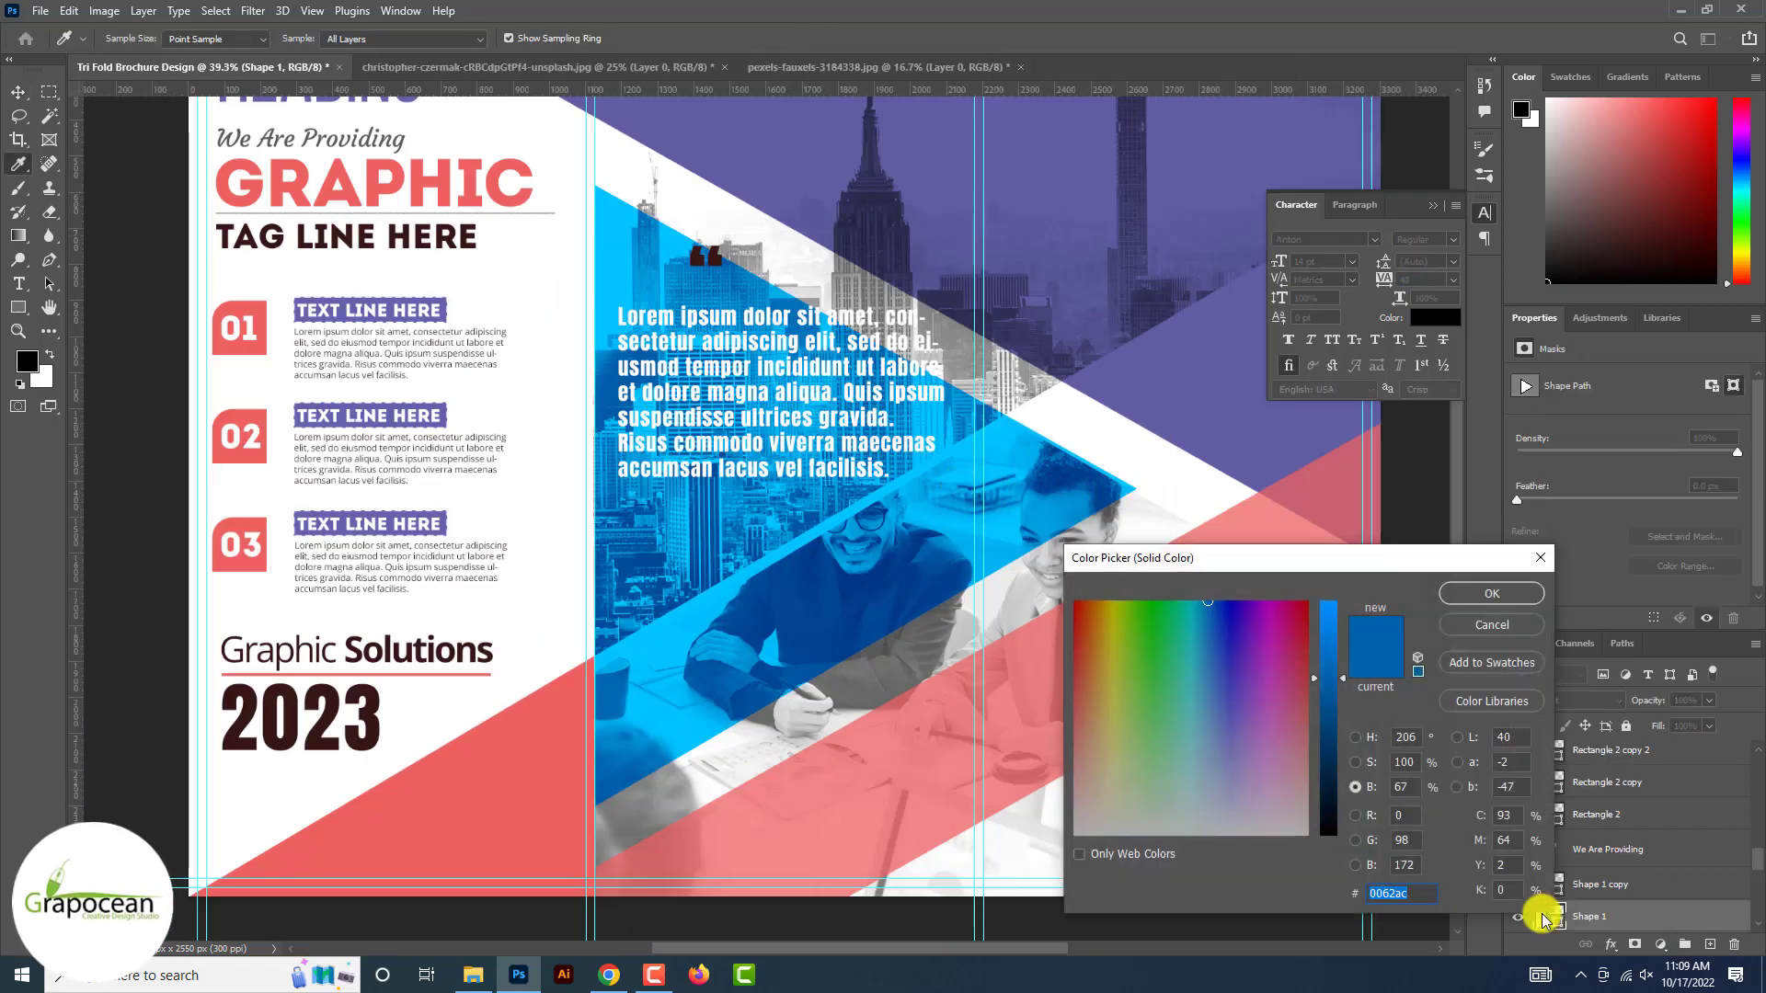
pyautogui.click(1092, 274)
pyautogui.click(1491, 593)
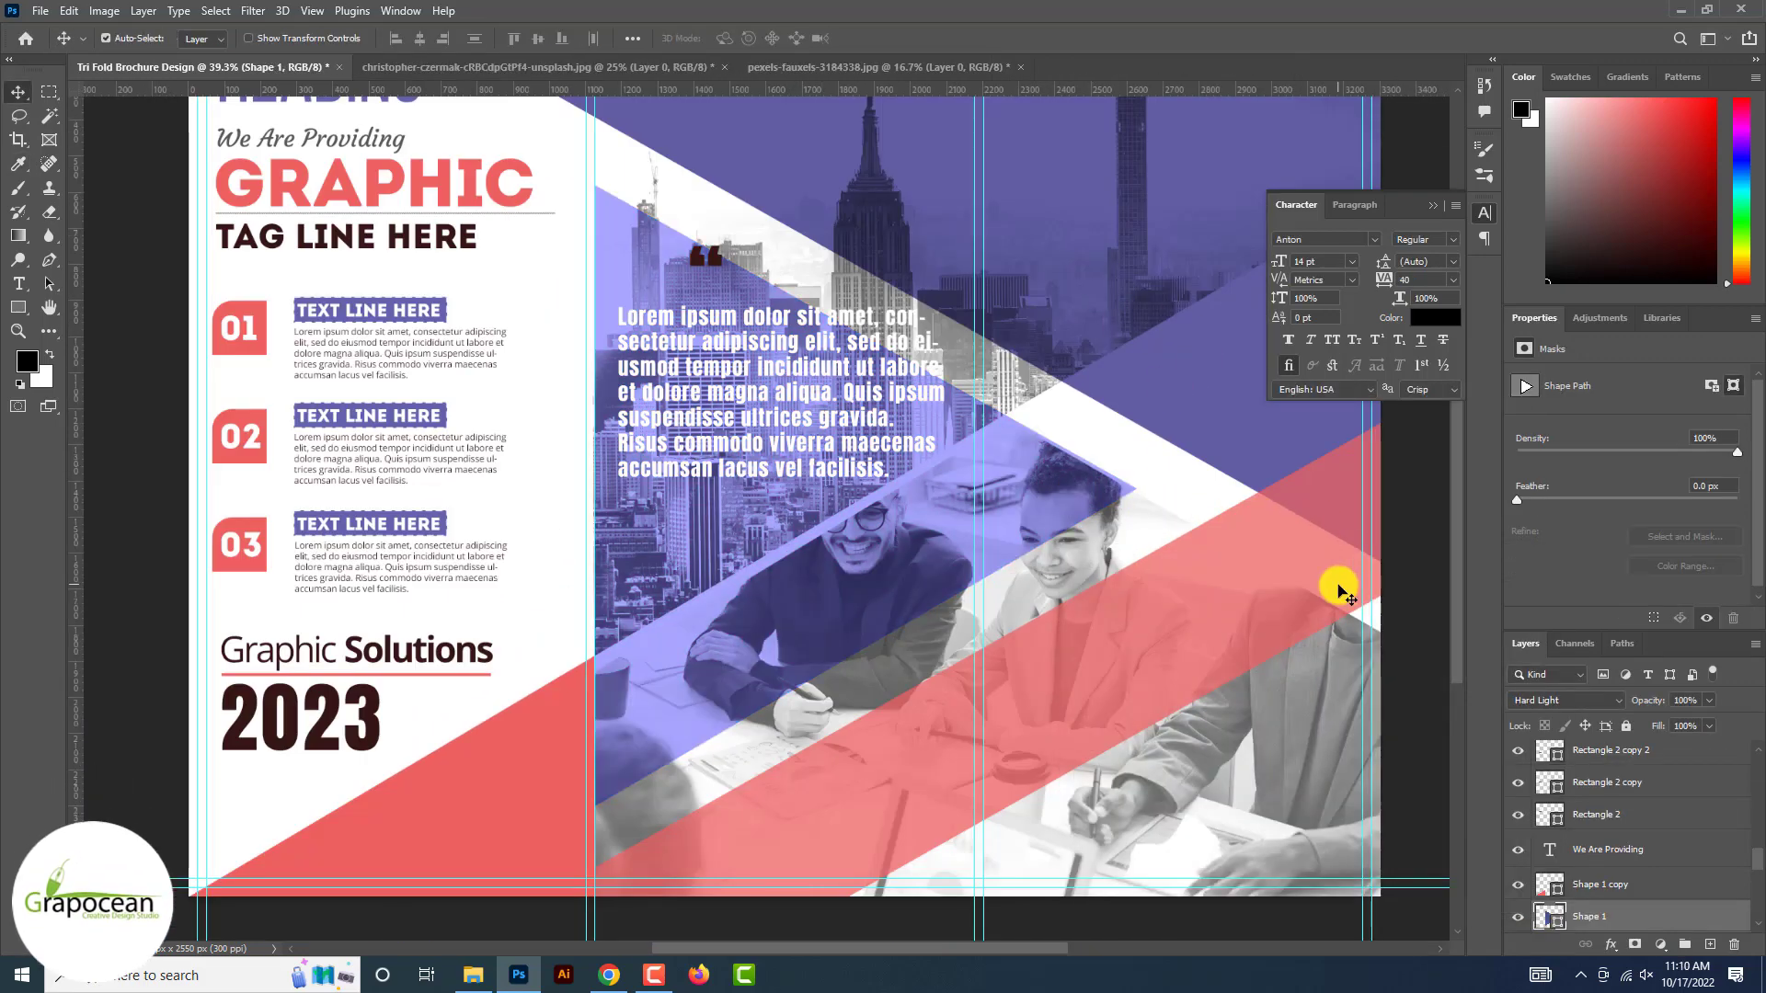
# - Try the Normal blend mode with opacity lowered to about 82% on the recolored purple shape
pyautogui.click(1604, 704)
pyautogui.click(1532, 501)
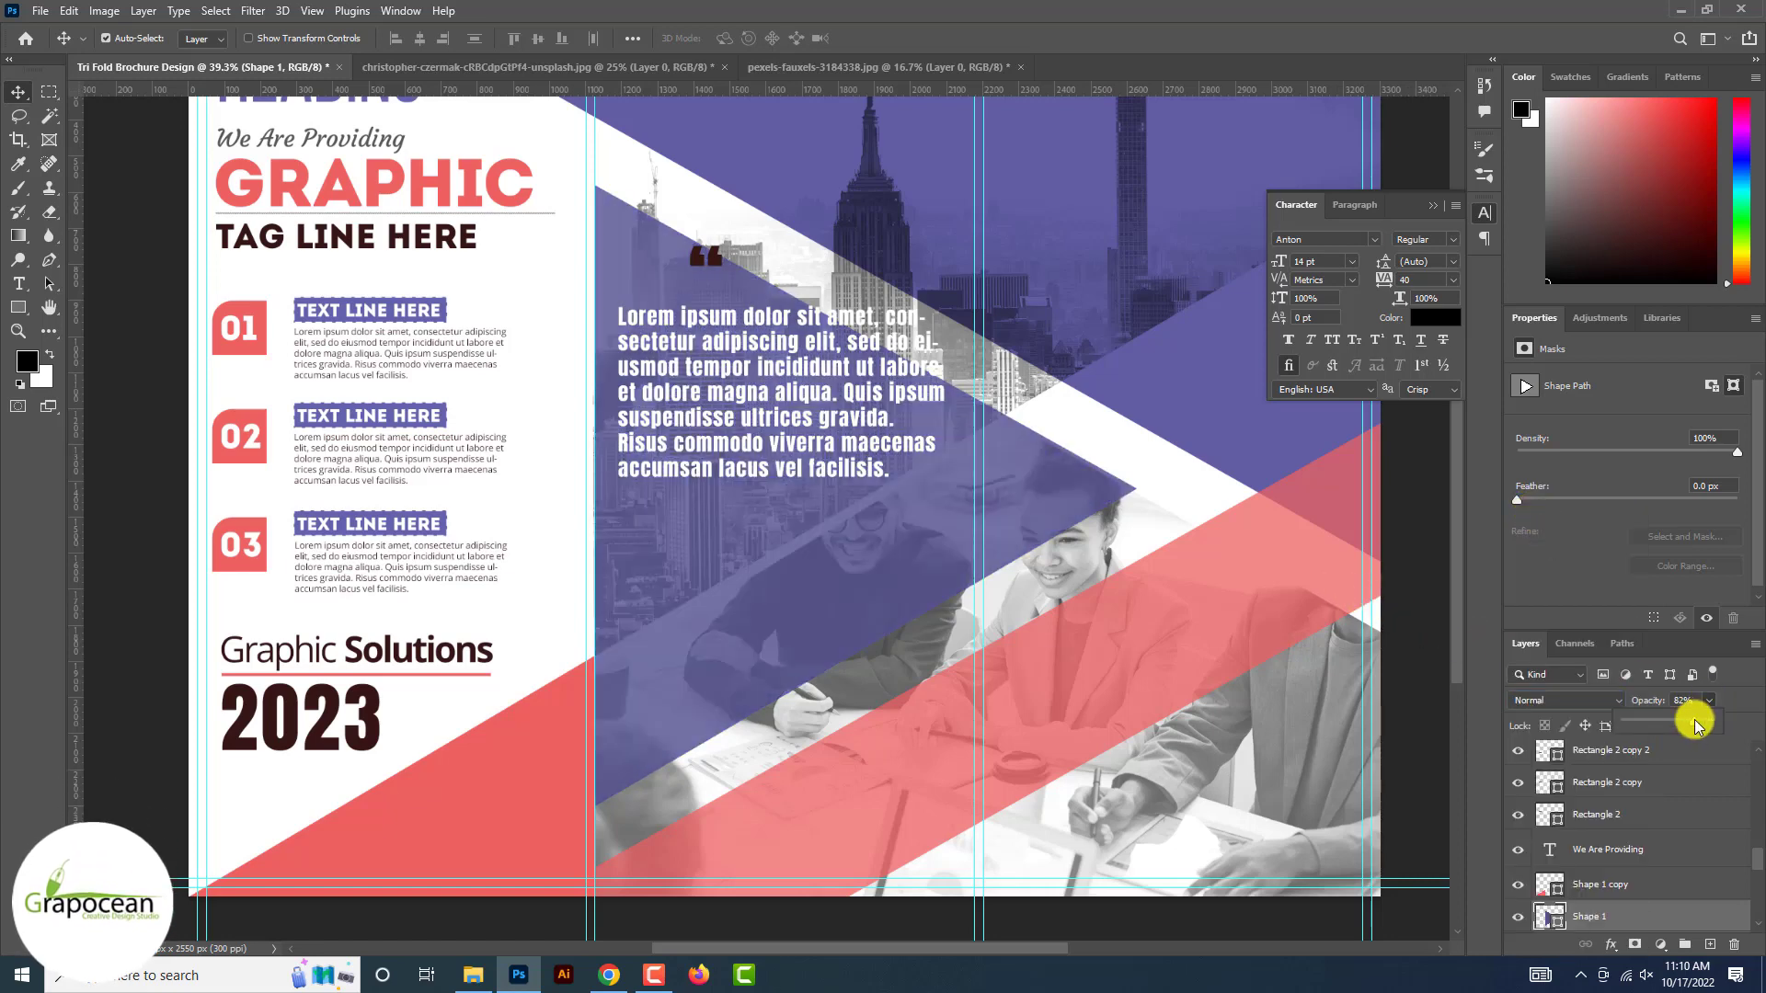
pyautogui.scroll(-4, 1376, 543)
pyautogui.click(1360, 545)
pyautogui.scroll(-3, 1360, 545)
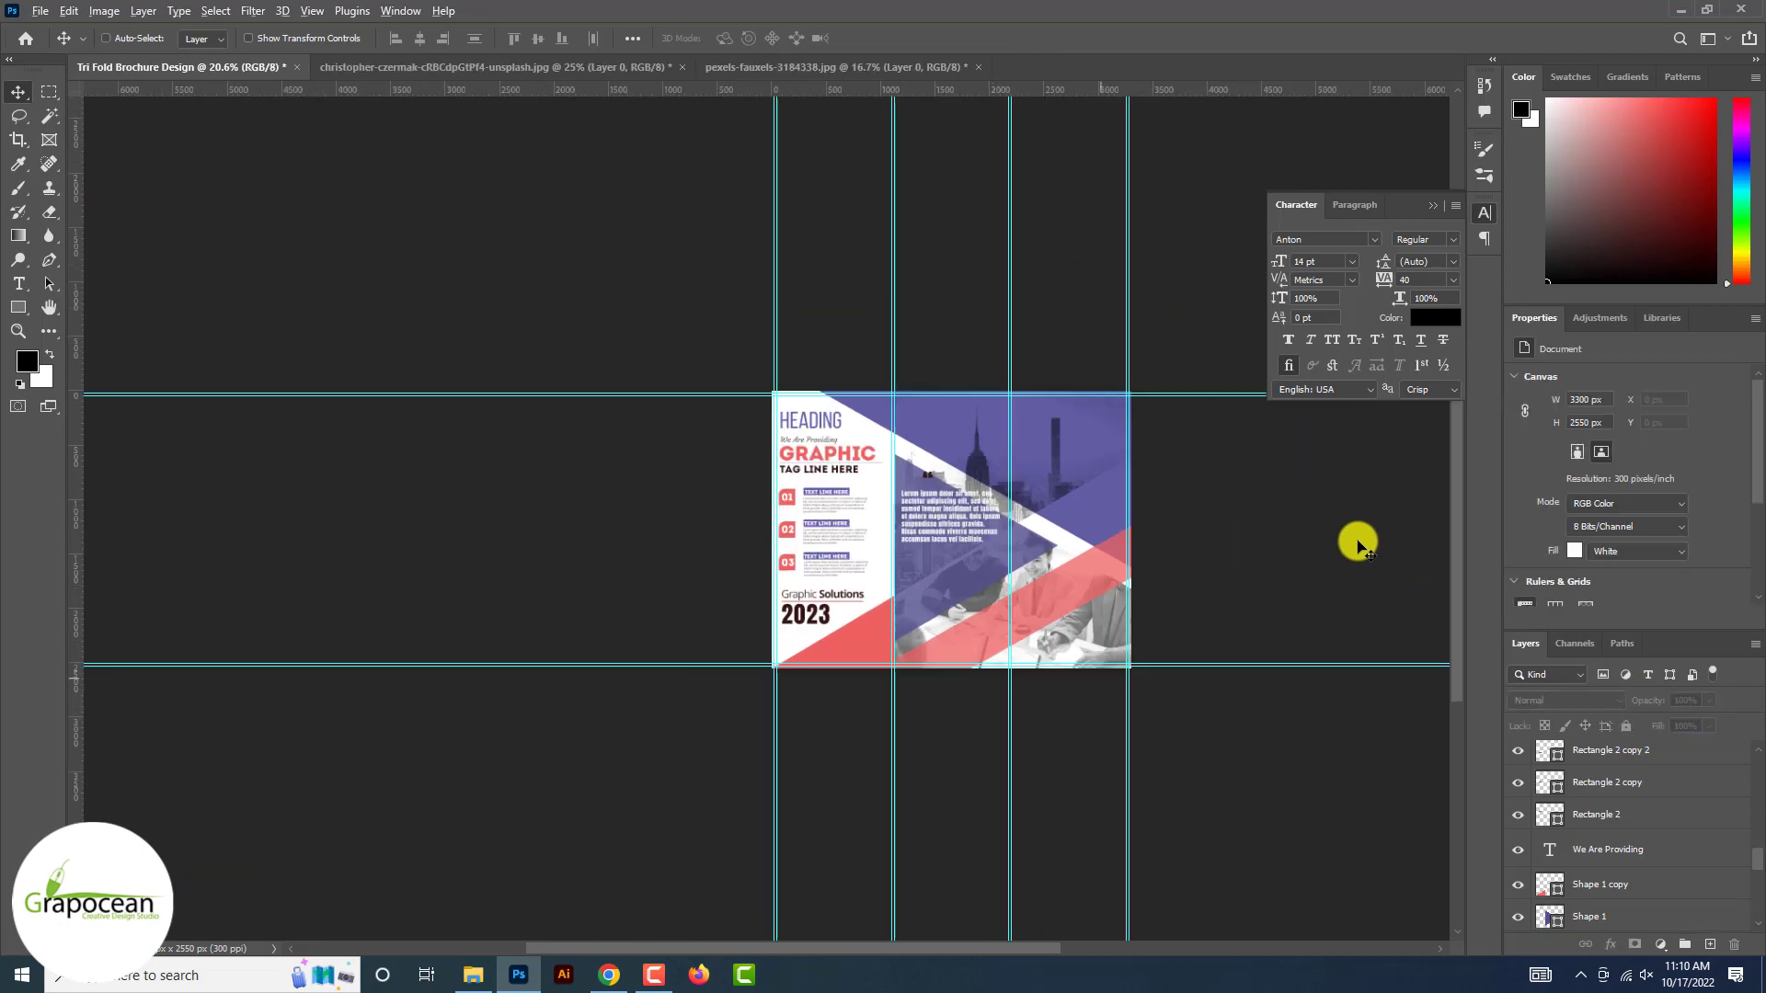
pyautogui.keyDown('ctrl'); pyautogui.click(966, 548); pyautogui.keyUp('ctrl')
pyautogui.scroll(3, 966, 548)
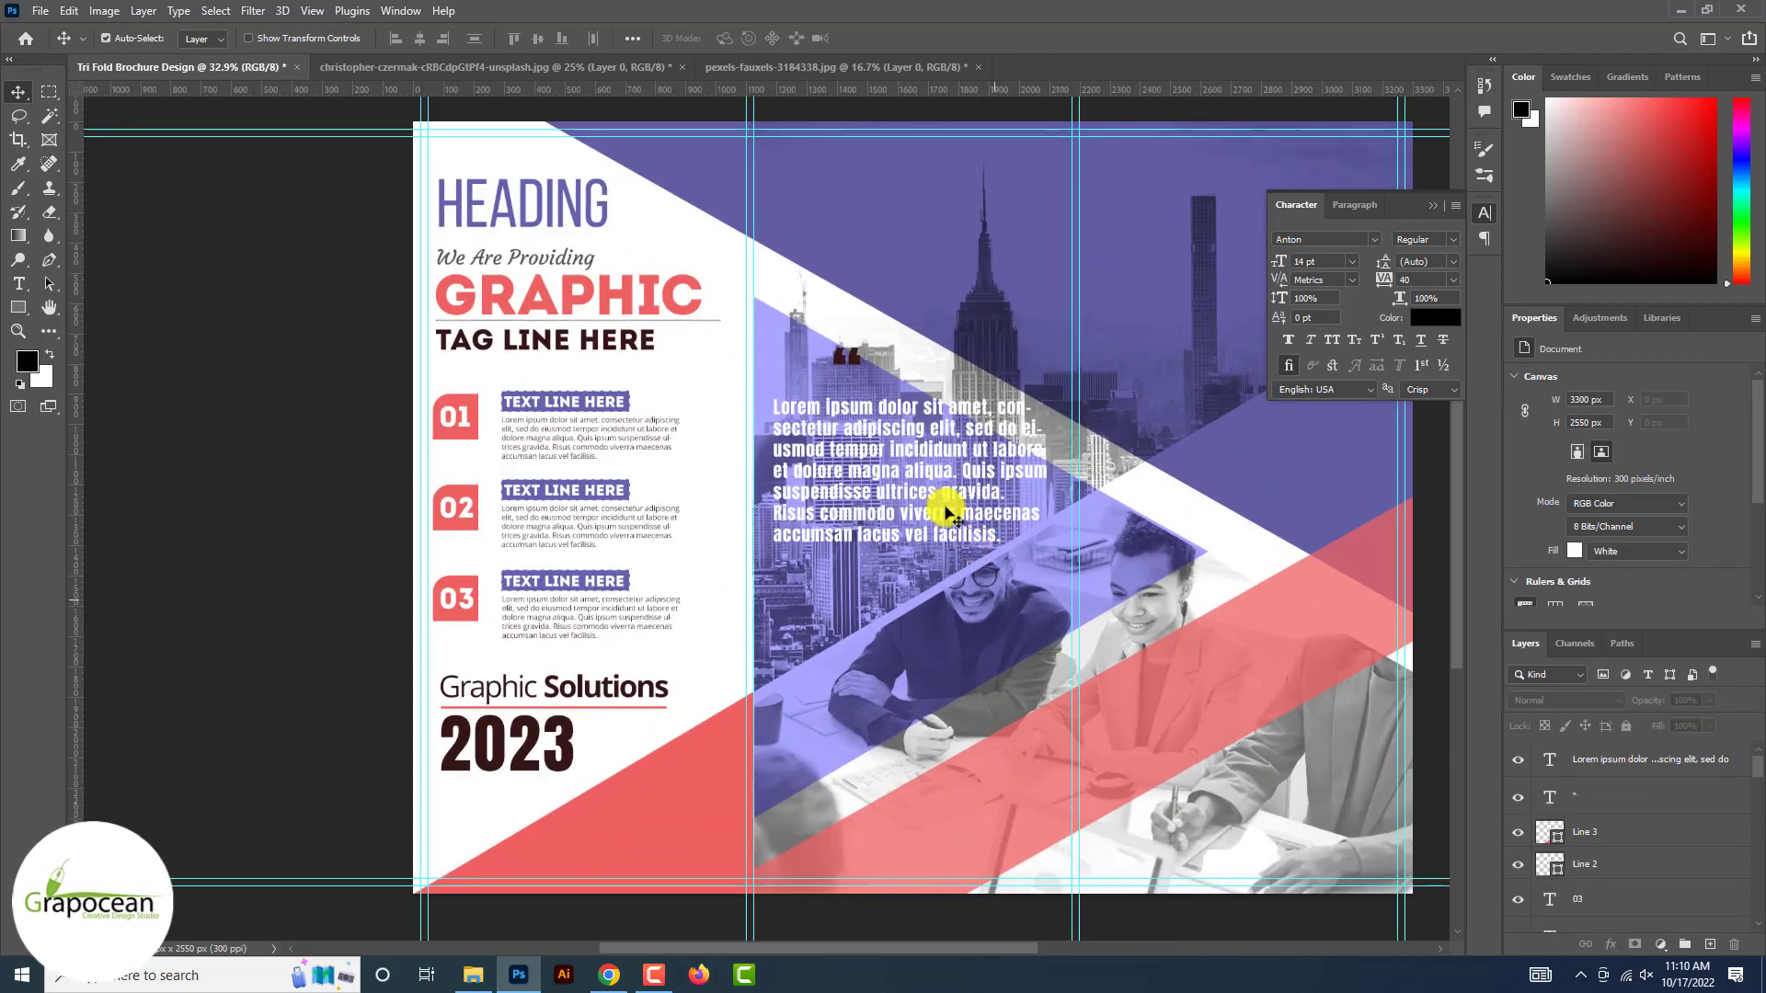
# - Nudge the white paragraph down slightly and set the city photo layer's opacity to about 91%
pyautogui.moveTo(910, 462)
pyautogui.mouseDown()
pyautogui.moveTo(909, 520)
pyautogui.moveTo(911, 464)
pyautogui.mouseUp()
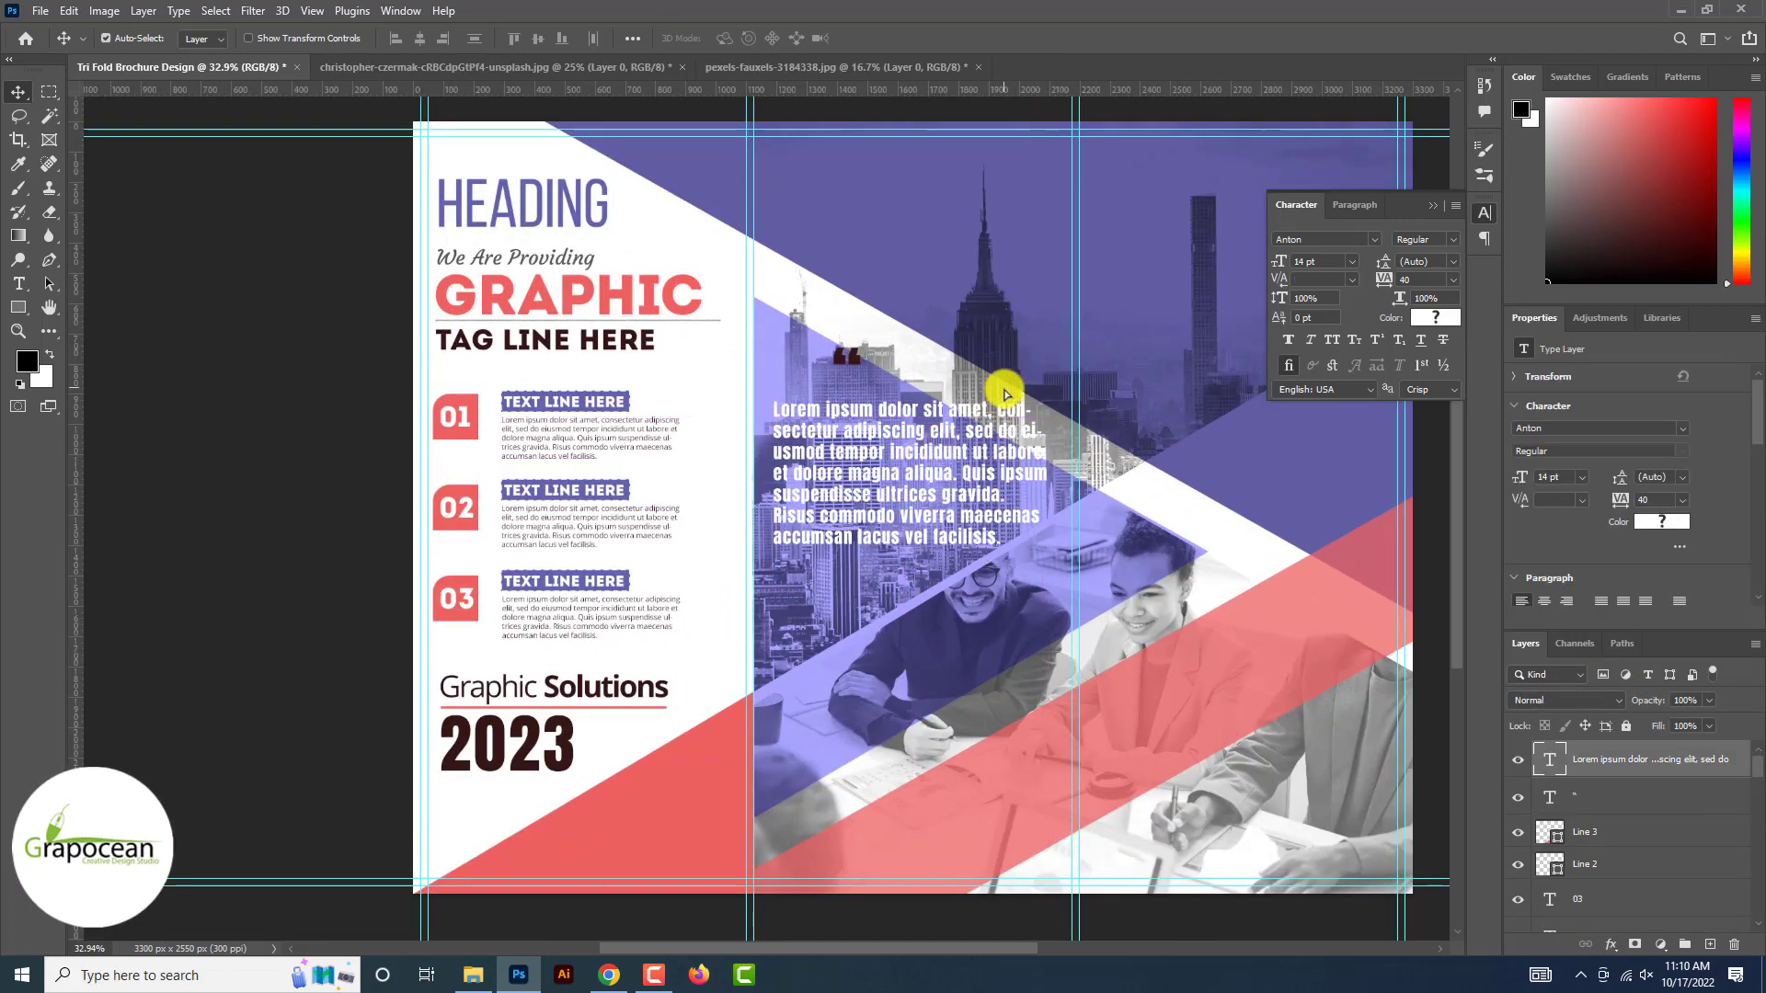
pyautogui.click(1376, 548)
pyautogui.click(1708, 700)
pyautogui.moveTo(1671, 713)
pyautogui.mouseDown()
pyautogui.moveTo(1648, 724)
pyautogui.moveTo(1718, 717)
pyautogui.moveTo(1705, 723)
pyautogui.mouseUp()
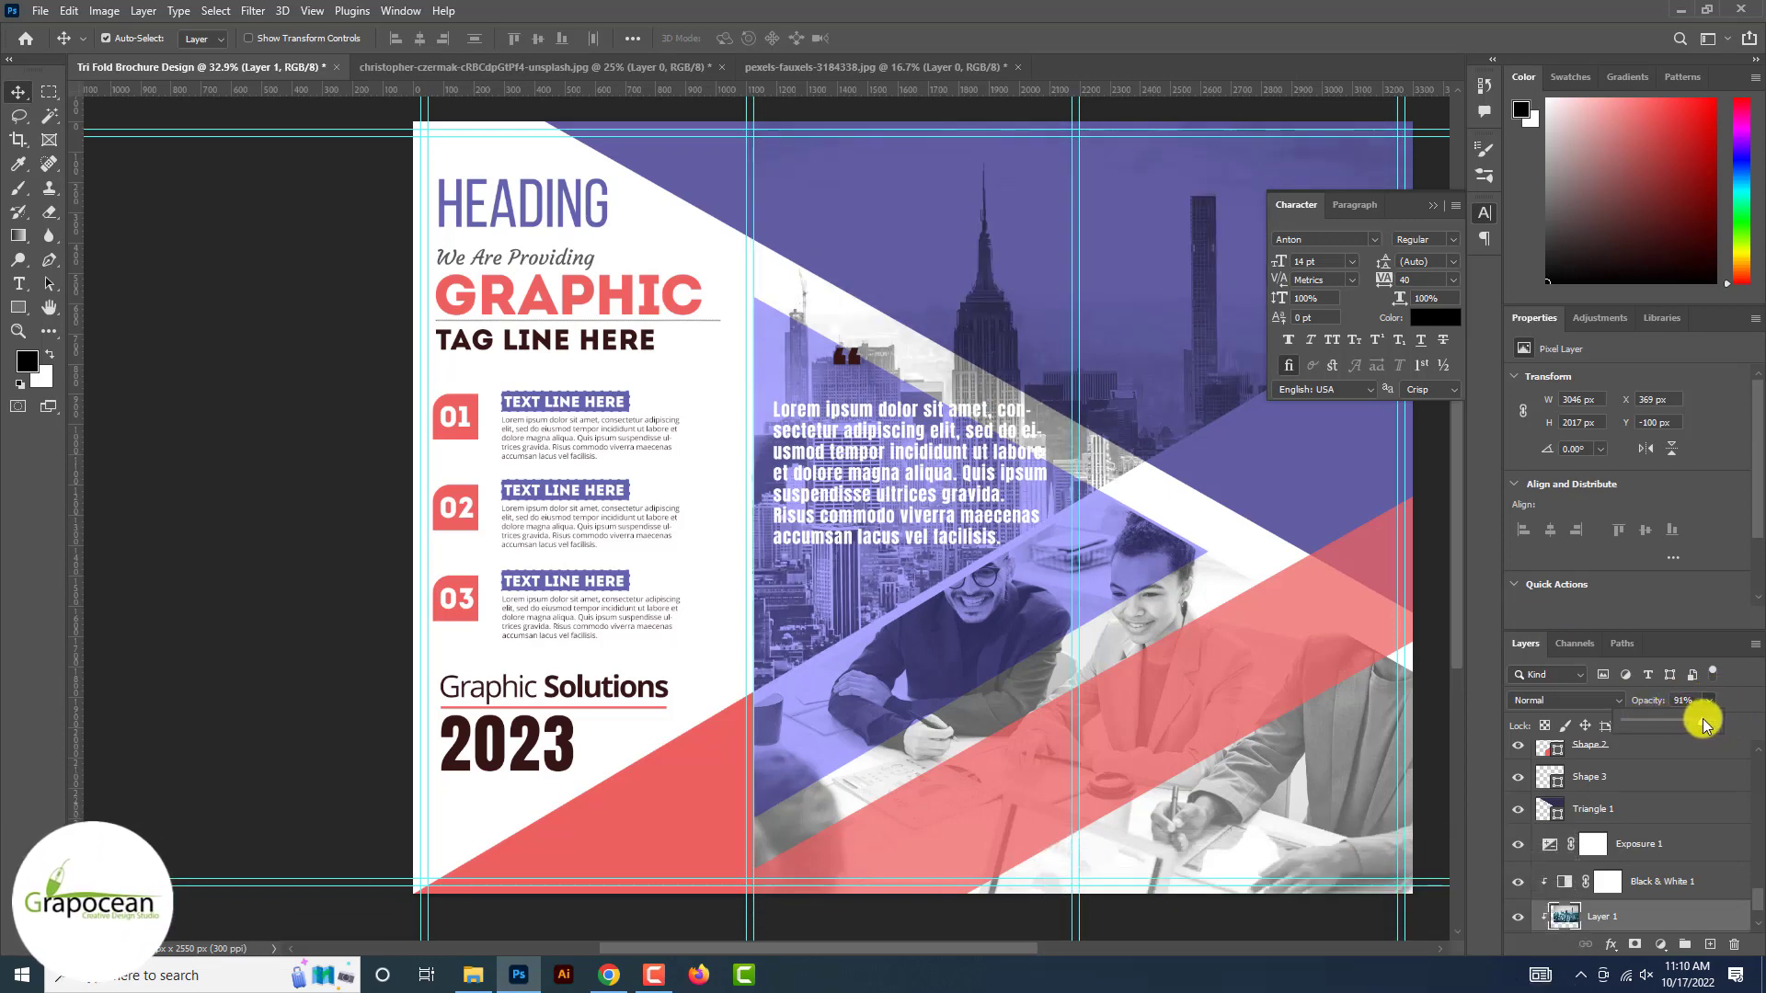
# - Move the white paragraph lower in the middle panel and place the quotation mark just above its left edge
pyautogui.scroll(4, 989, 418)
pyautogui.moveTo(891, 472); pyautogui.dragTo(897, 569)
pyautogui.scroll(-3, 896, 569)
pyautogui.moveTo(786, 196); pyautogui.dragTo(680, 302)
pyautogui.scroll(-5, 1006, 473)
pyautogui.scroll(5, 1014, 475)
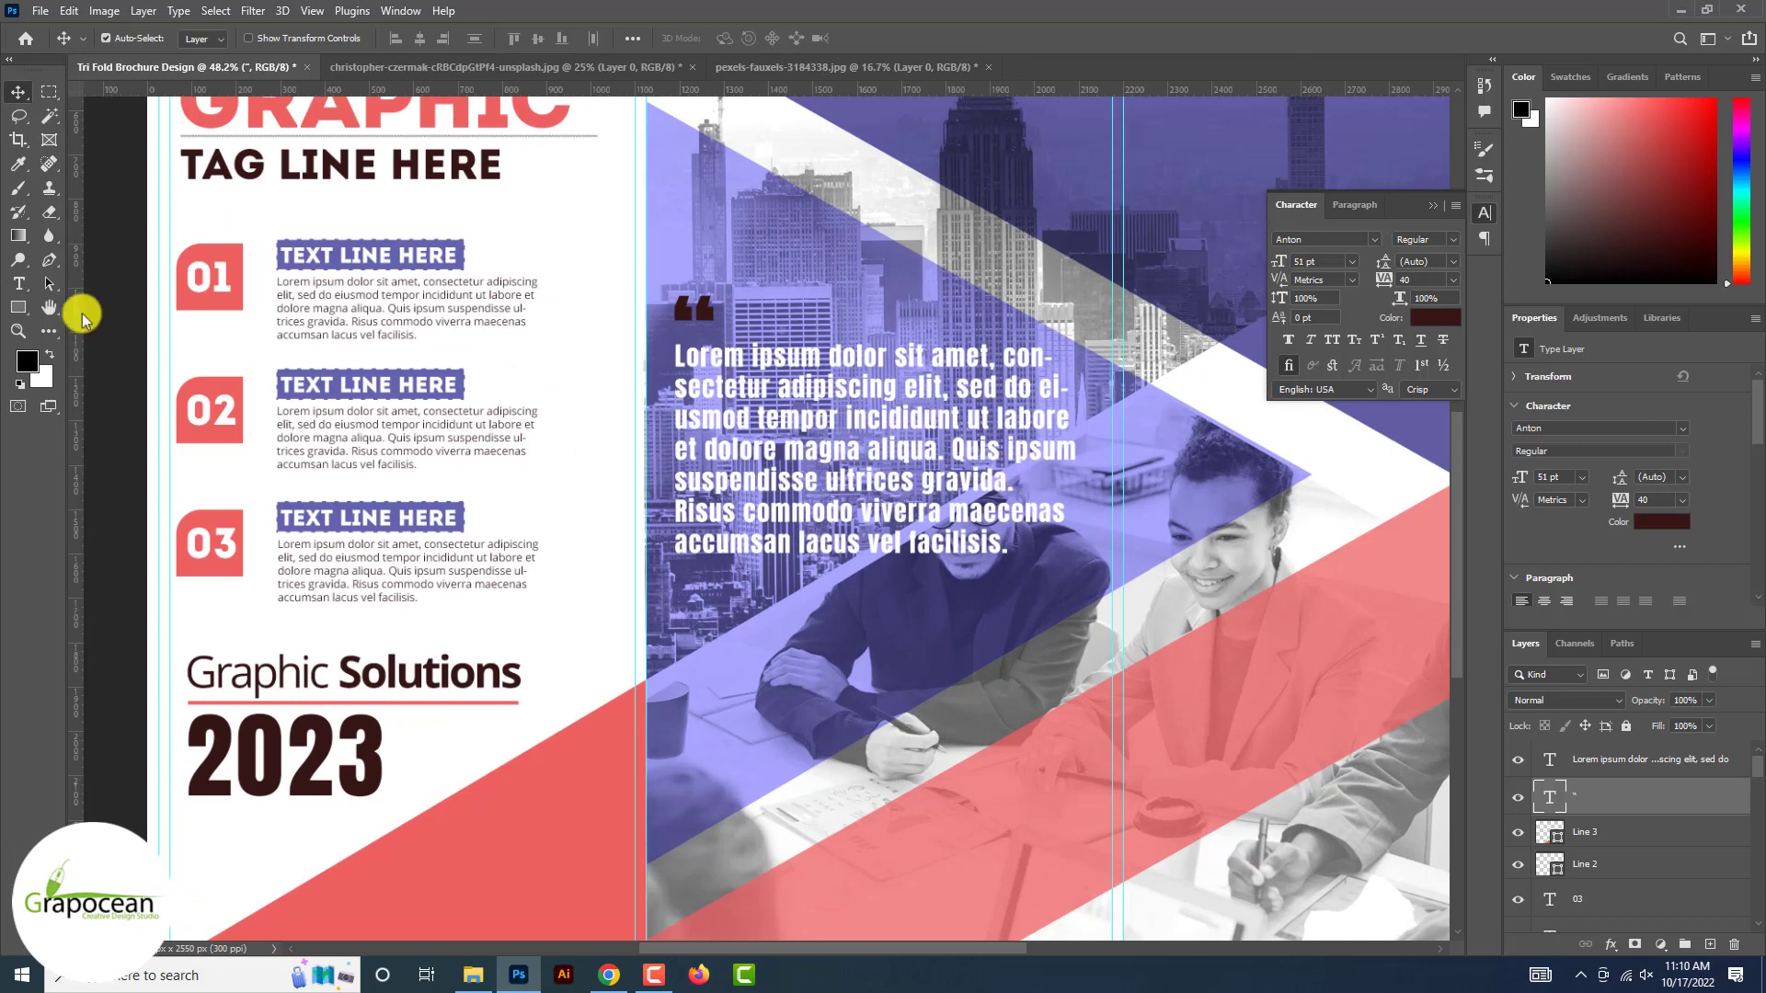
# - Duplicate the quotation mark, rotate the copy 180°, and place it below the paragraph's right end as the closing mark
pyautogui.rightClick(18, 307)
pyautogui.click(89, 309)
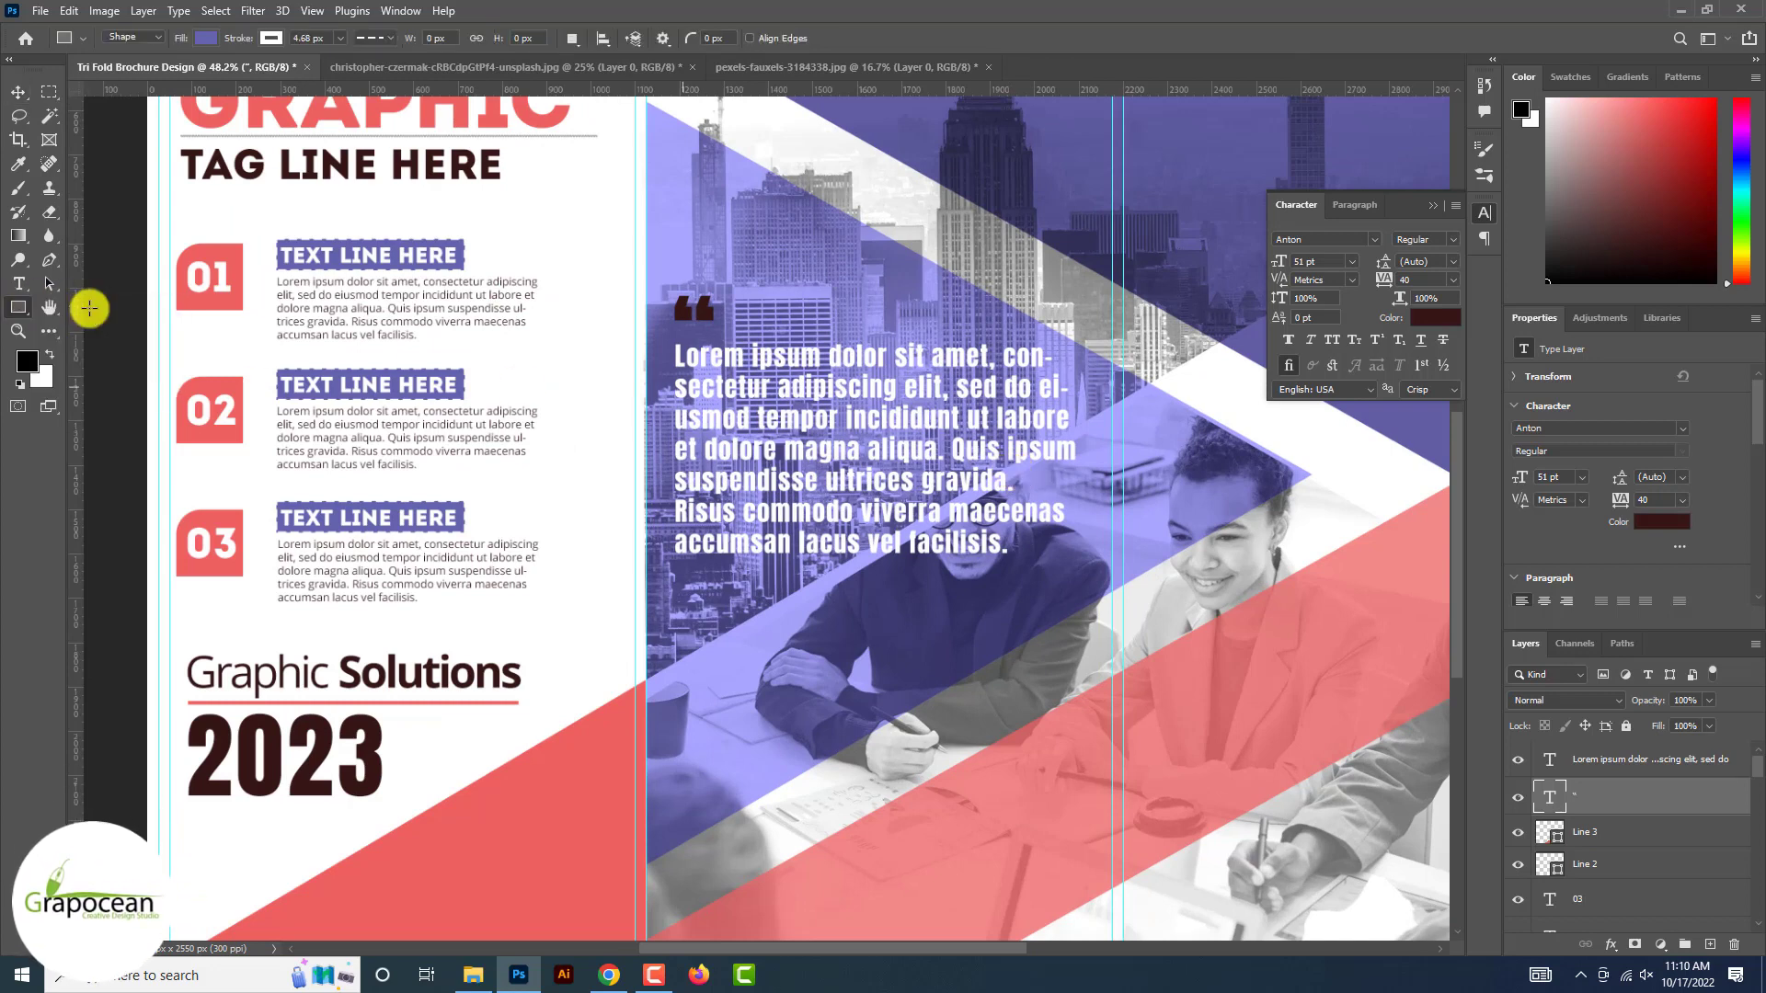
pyautogui.moveTo(701, 313); pyautogui.dragTo(1043, 564)
pyautogui.hotkey('ctrl', 't')
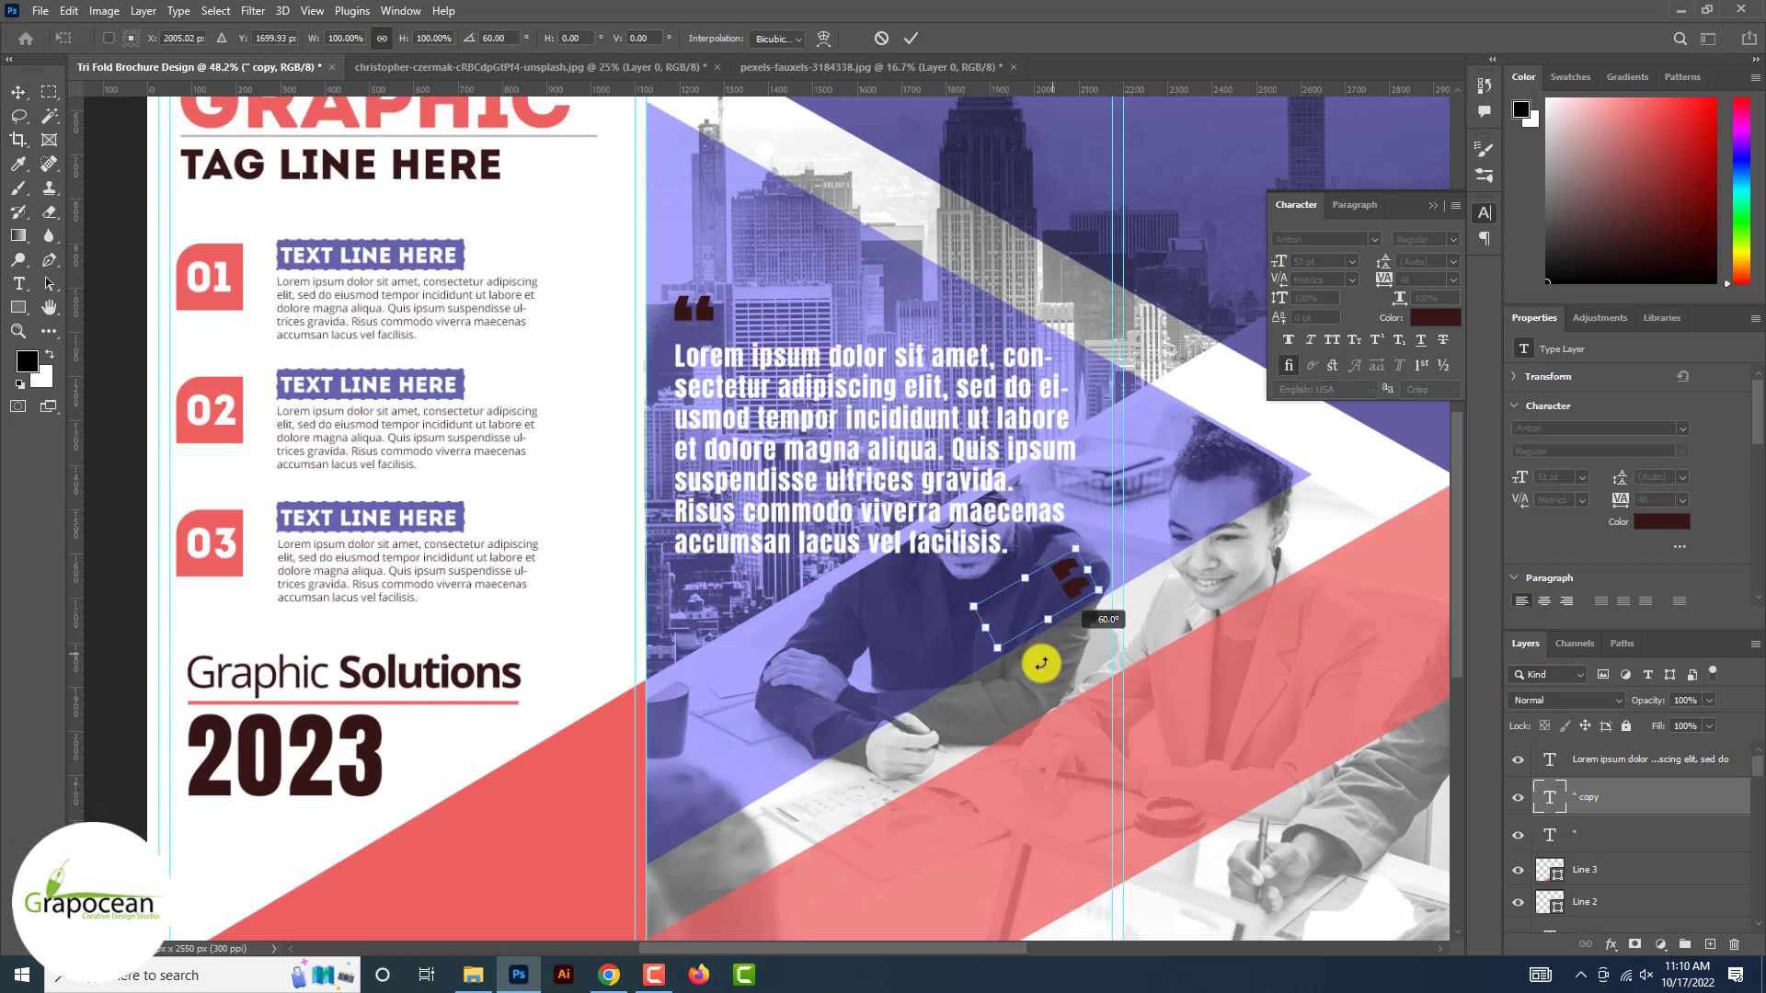
pyautogui.moveTo(1041, 663); pyautogui.dragTo(978, 674)
pyautogui.moveTo(1036, 619); pyautogui.dragTo(1030, 571)
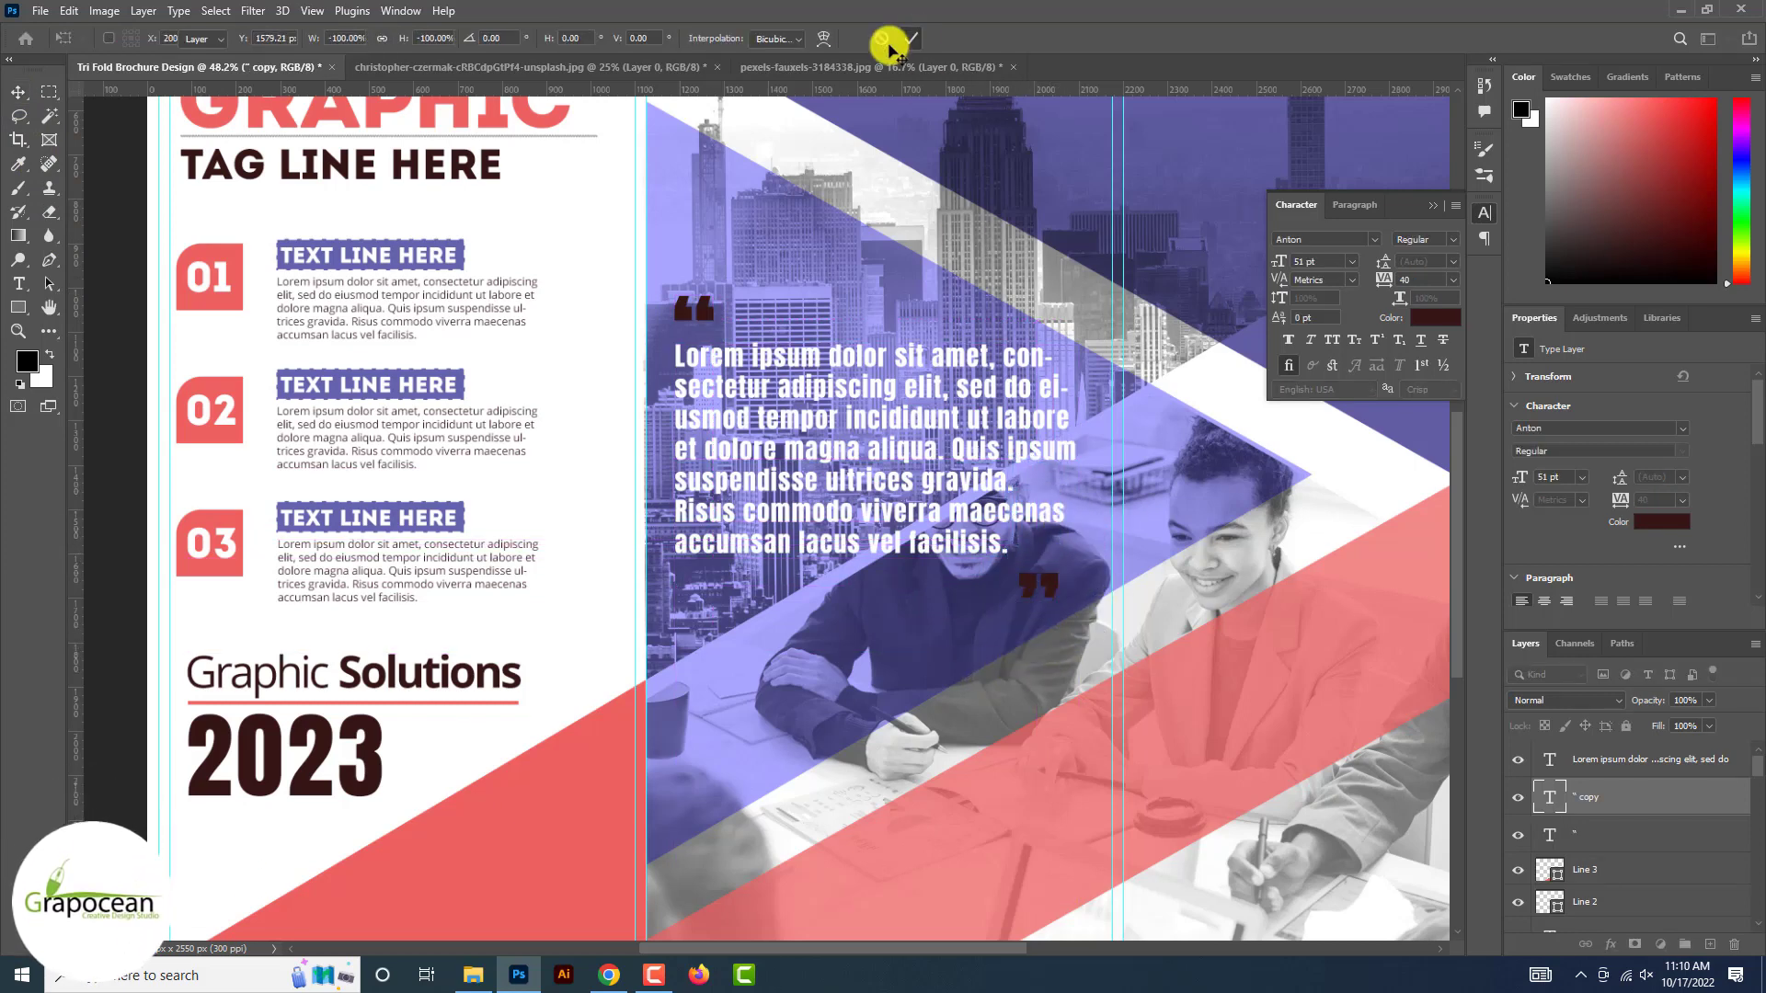
pyautogui.click(910, 38)
# - Draw a rectangle about 748 × 78 px behind the paragraph's first line and fill it with red
pyautogui.click(17, 309)
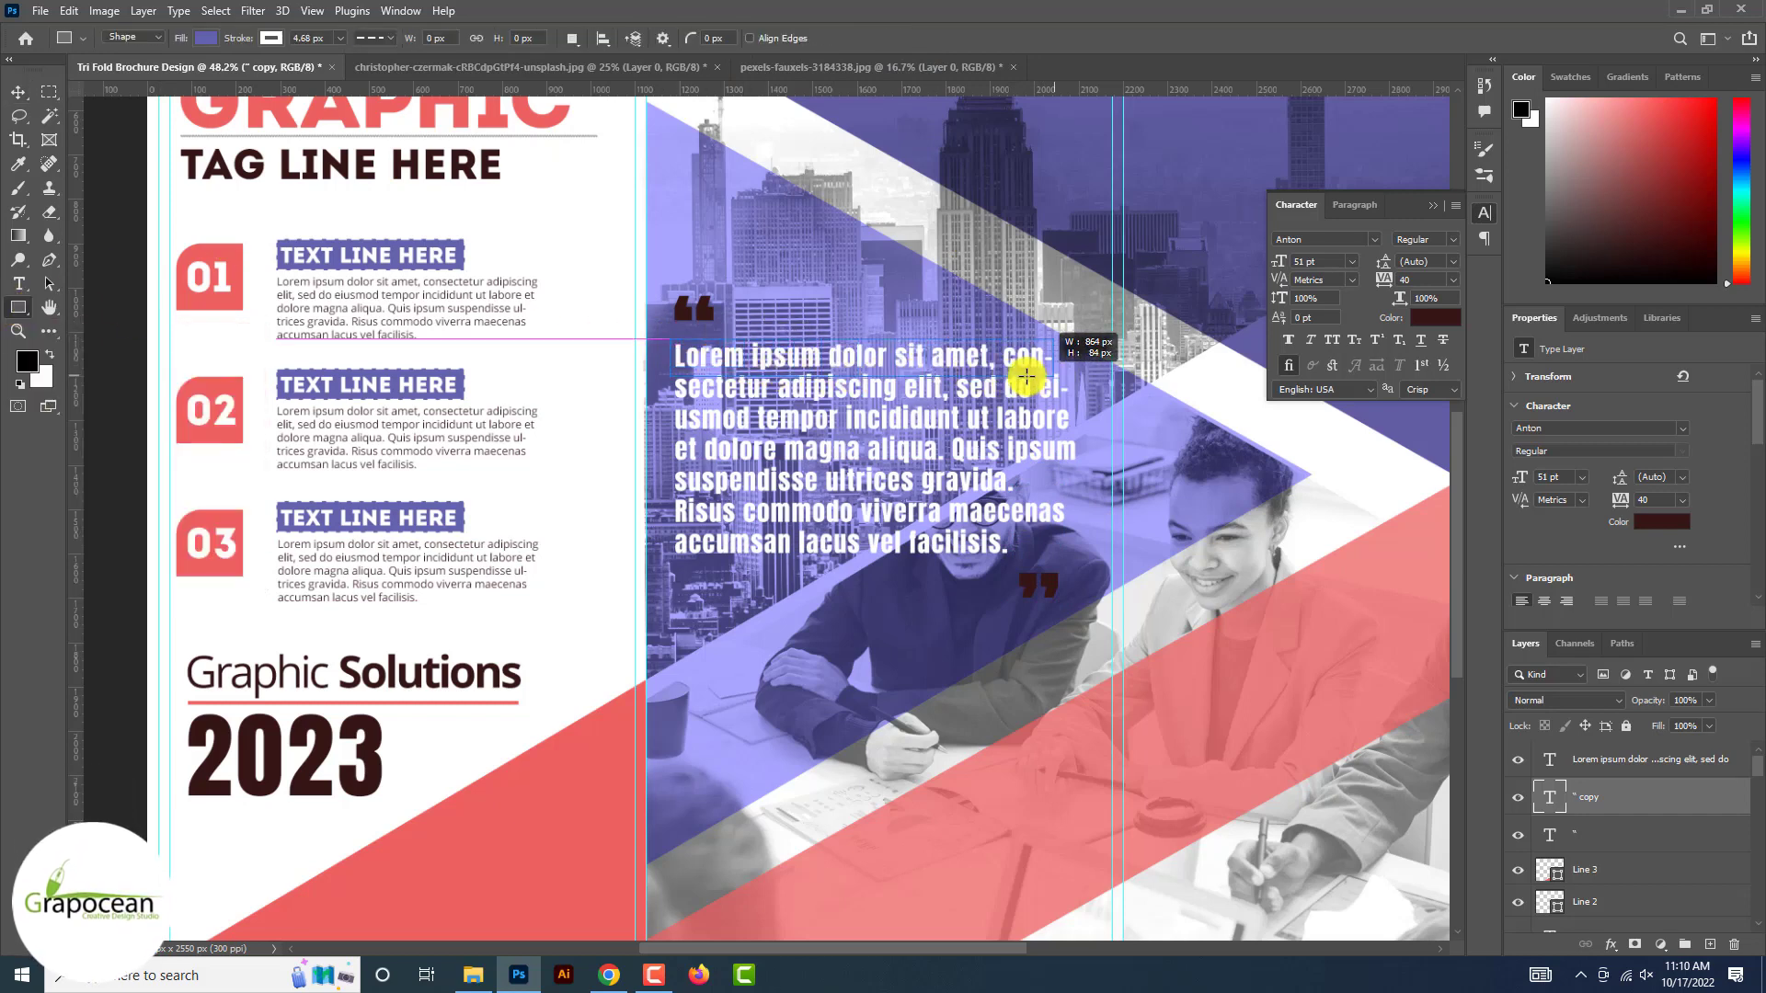
pyautogui.moveTo(1025, 378); pyautogui.dragTo(1002, 373)
pyautogui.click(204, 40)
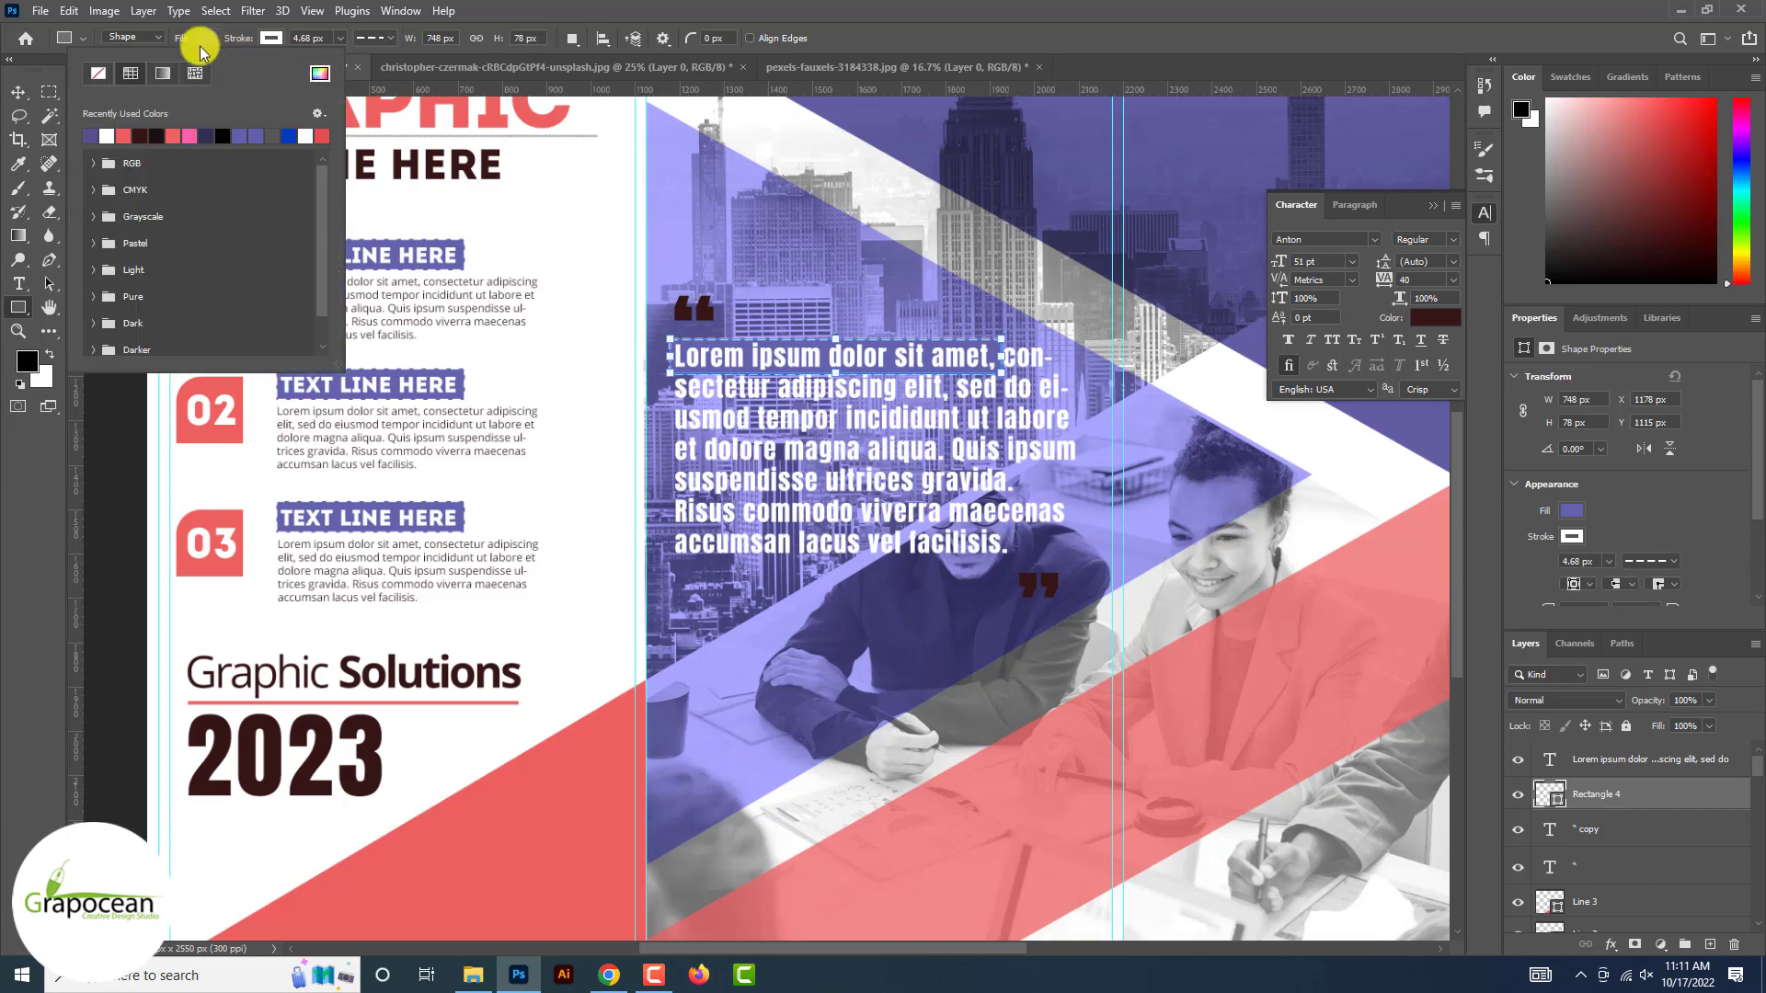
pyautogui.press('Escape')
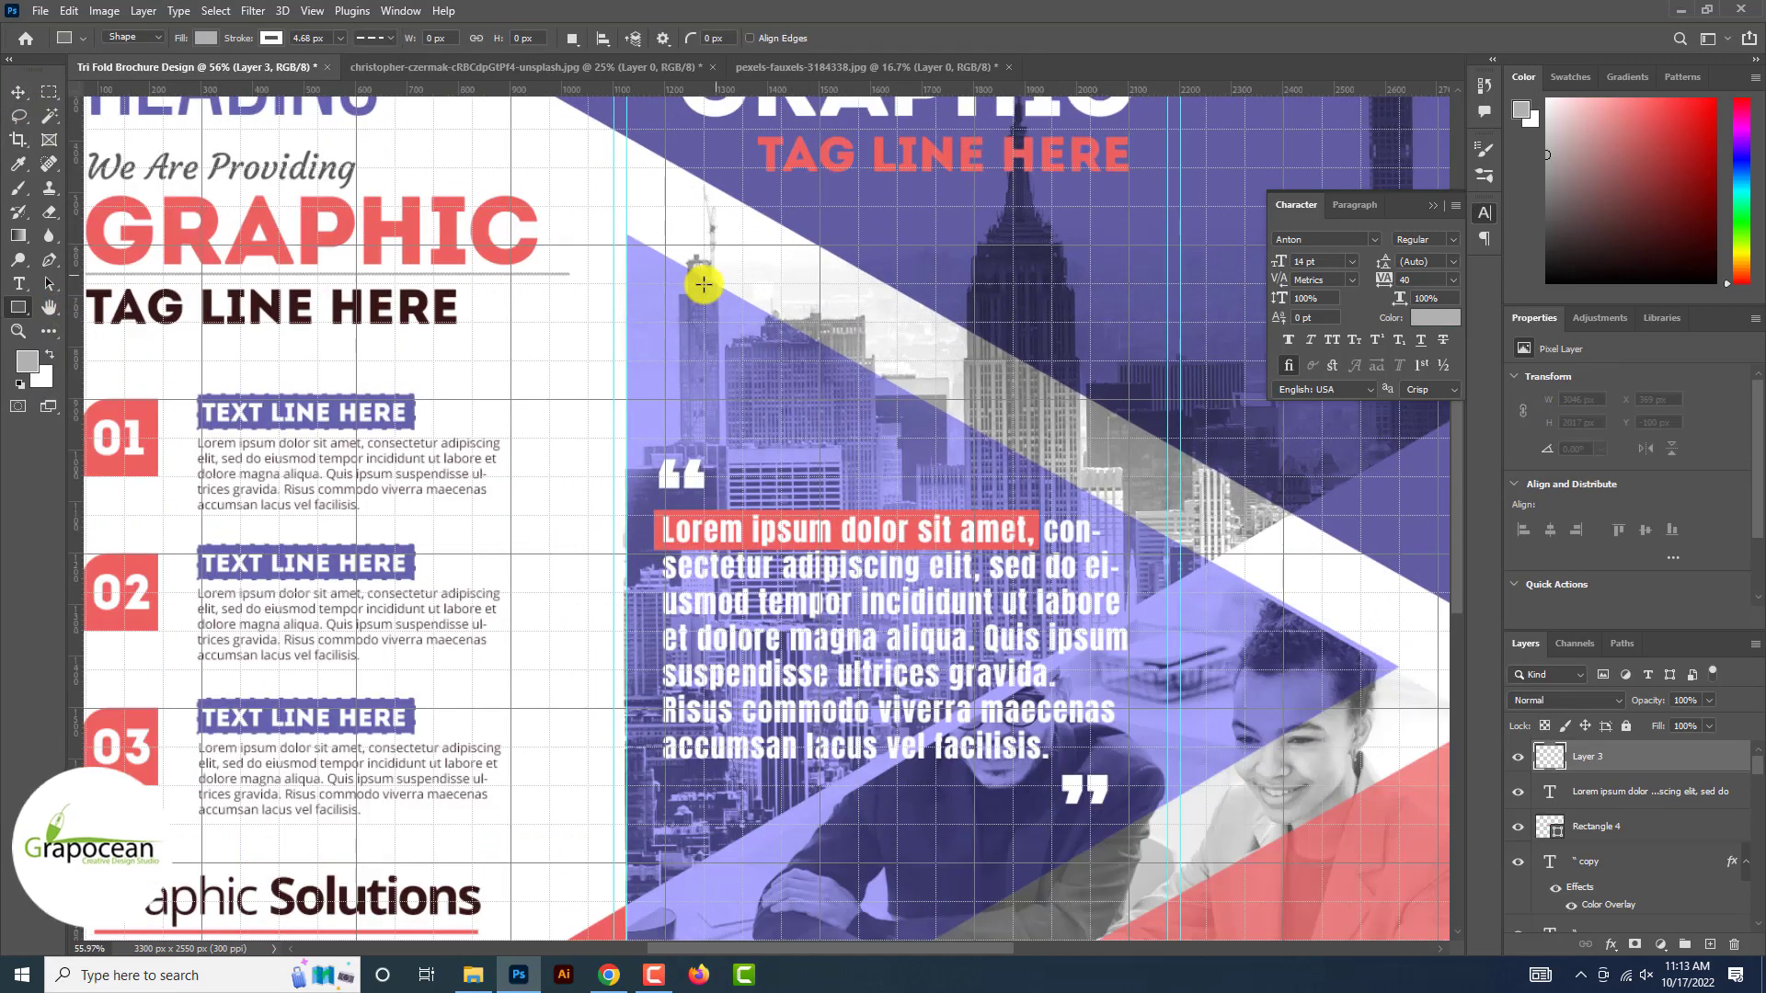
# - Sample the light purple tint and draw a small circle with it on a new layer above the opening quotation mark
pyautogui.keyDown('alt'); pyautogui.click(733, 314); pyautogui.keyUp('alt')
pyautogui.moveTo(999, 491); pyautogui.dragTo(1000, 564)
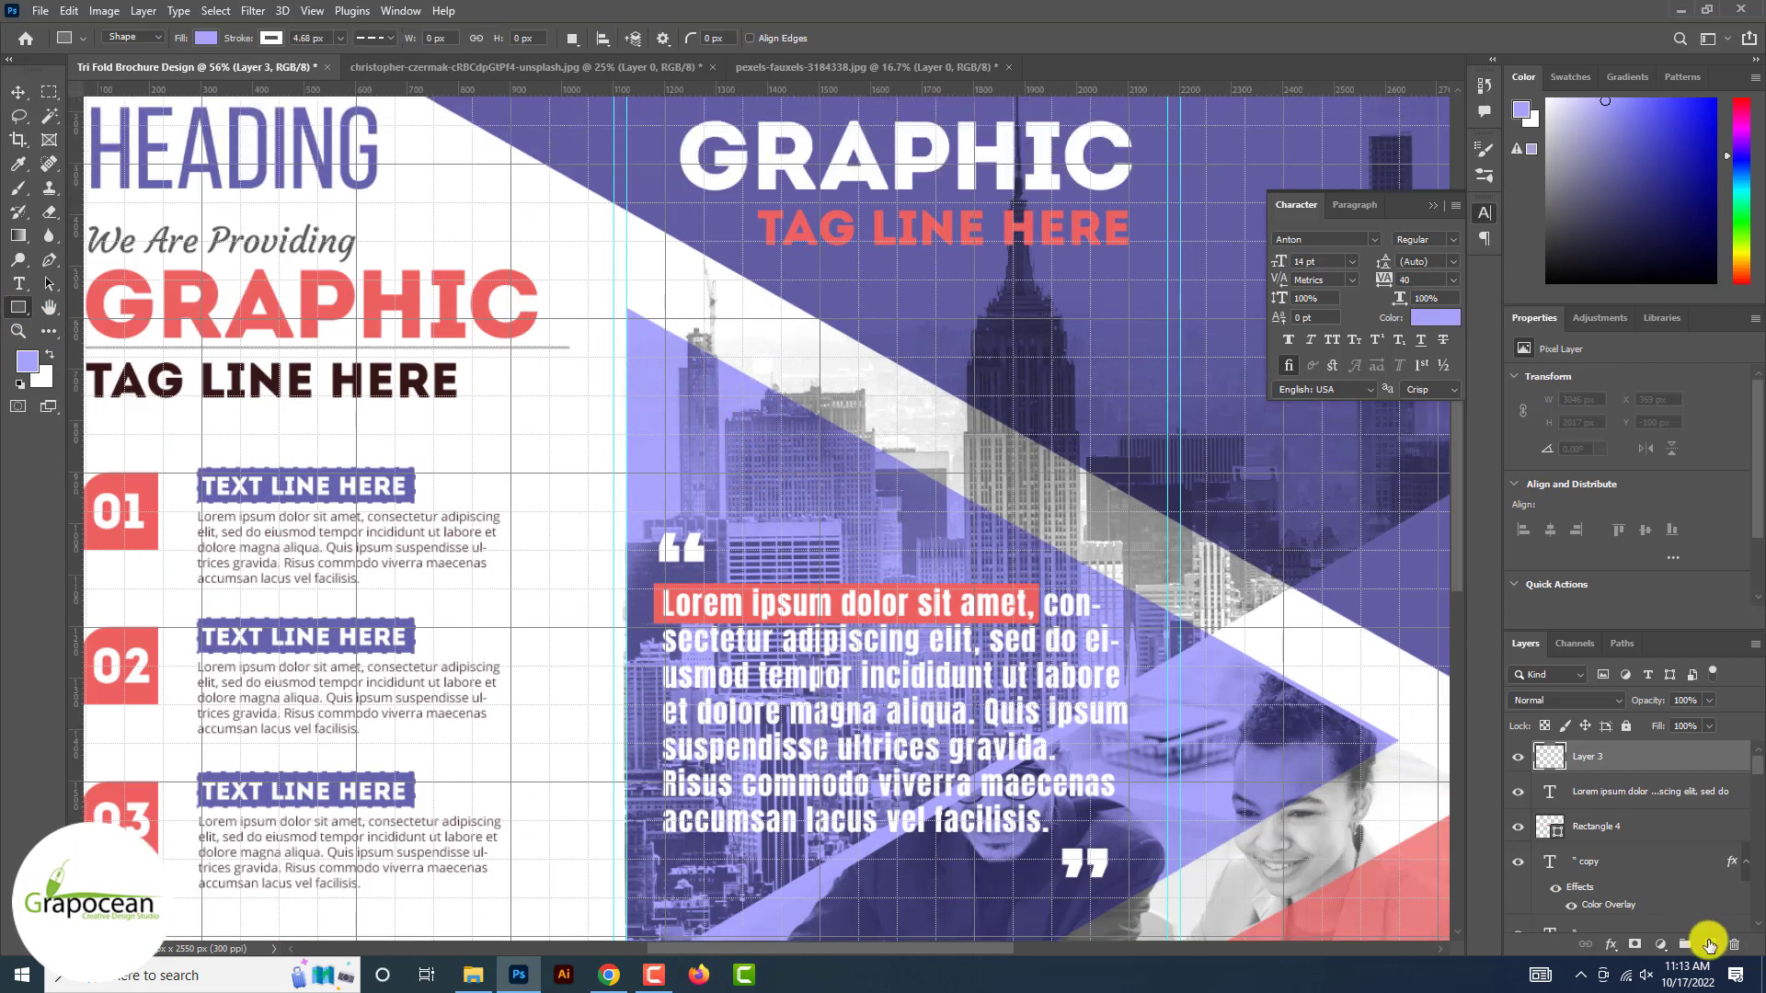
pyautogui.click(1710, 944)
pyautogui.moveTo(686, 337); pyautogui.dragTo(751, 399)
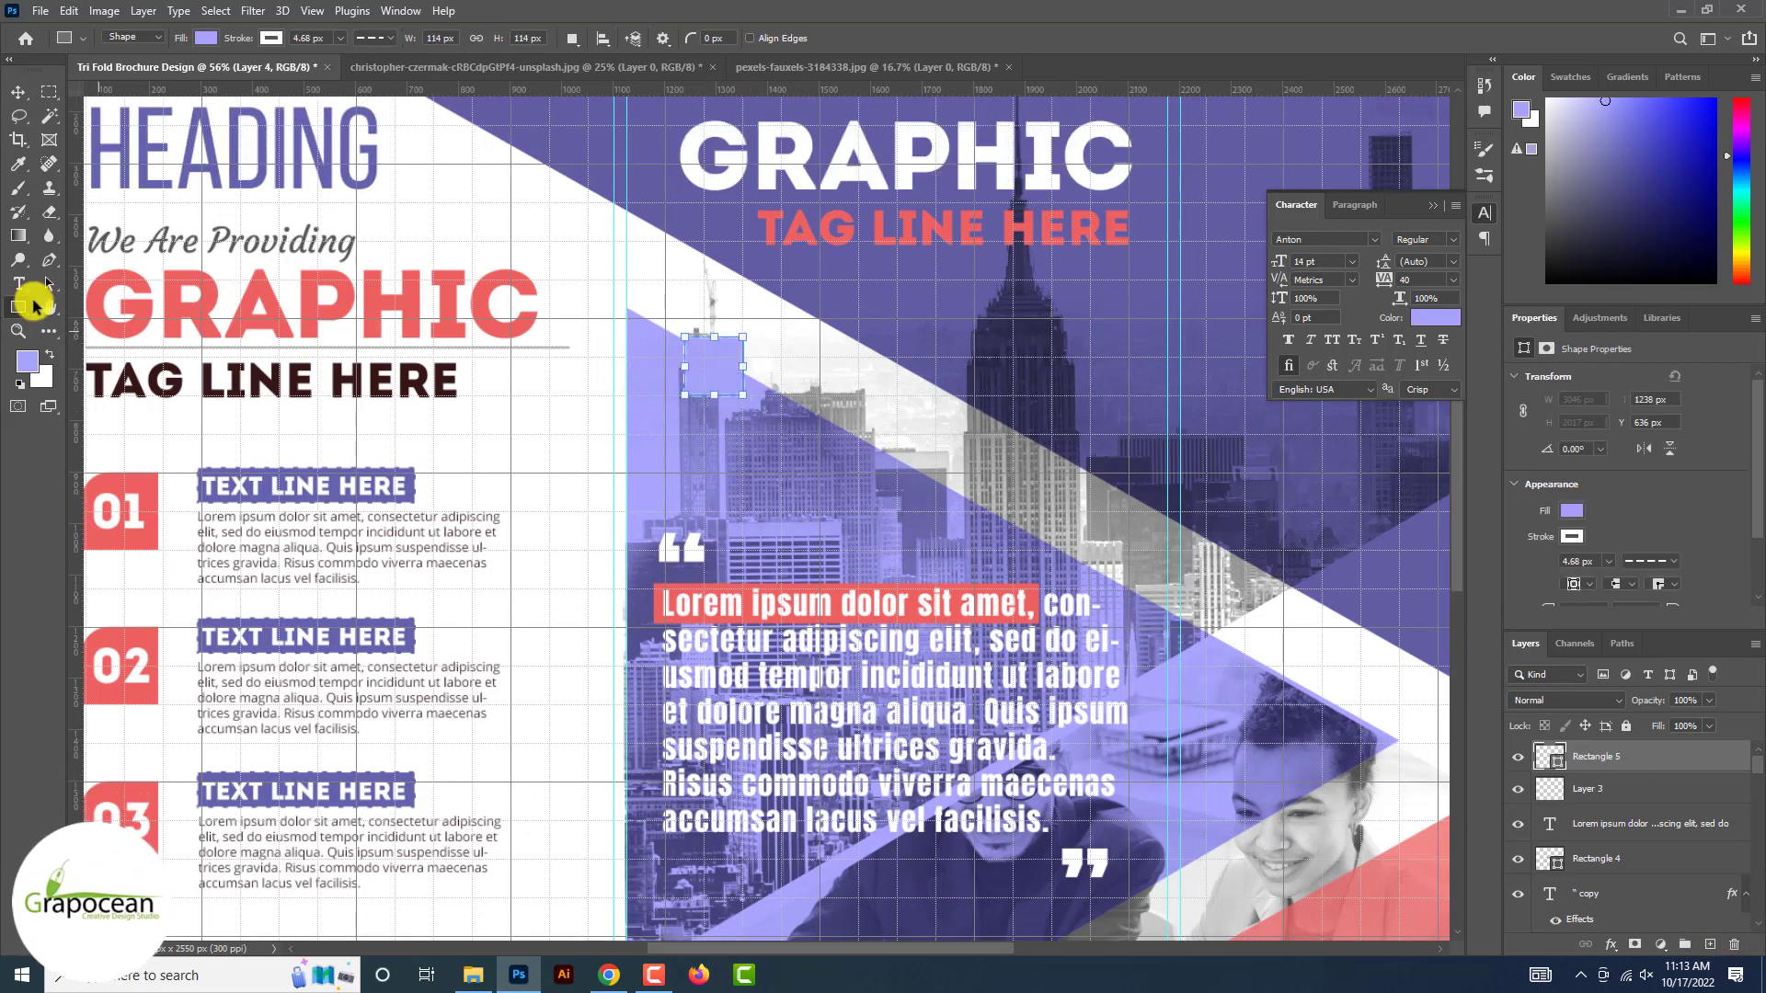
pyautogui.hotkey('ctrl', 'z')
pyautogui.rightClick(26, 306)
pyautogui.click(92, 324)
pyautogui.moveTo(685, 334); pyautogui.dragTo(729, 382)
# - Scale the circle to about 225 × 225 px and duplicate it into a horizontal row of three below the tagline
pyautogui.press('v')
pyautogui.hotkey('ctrl', 't')
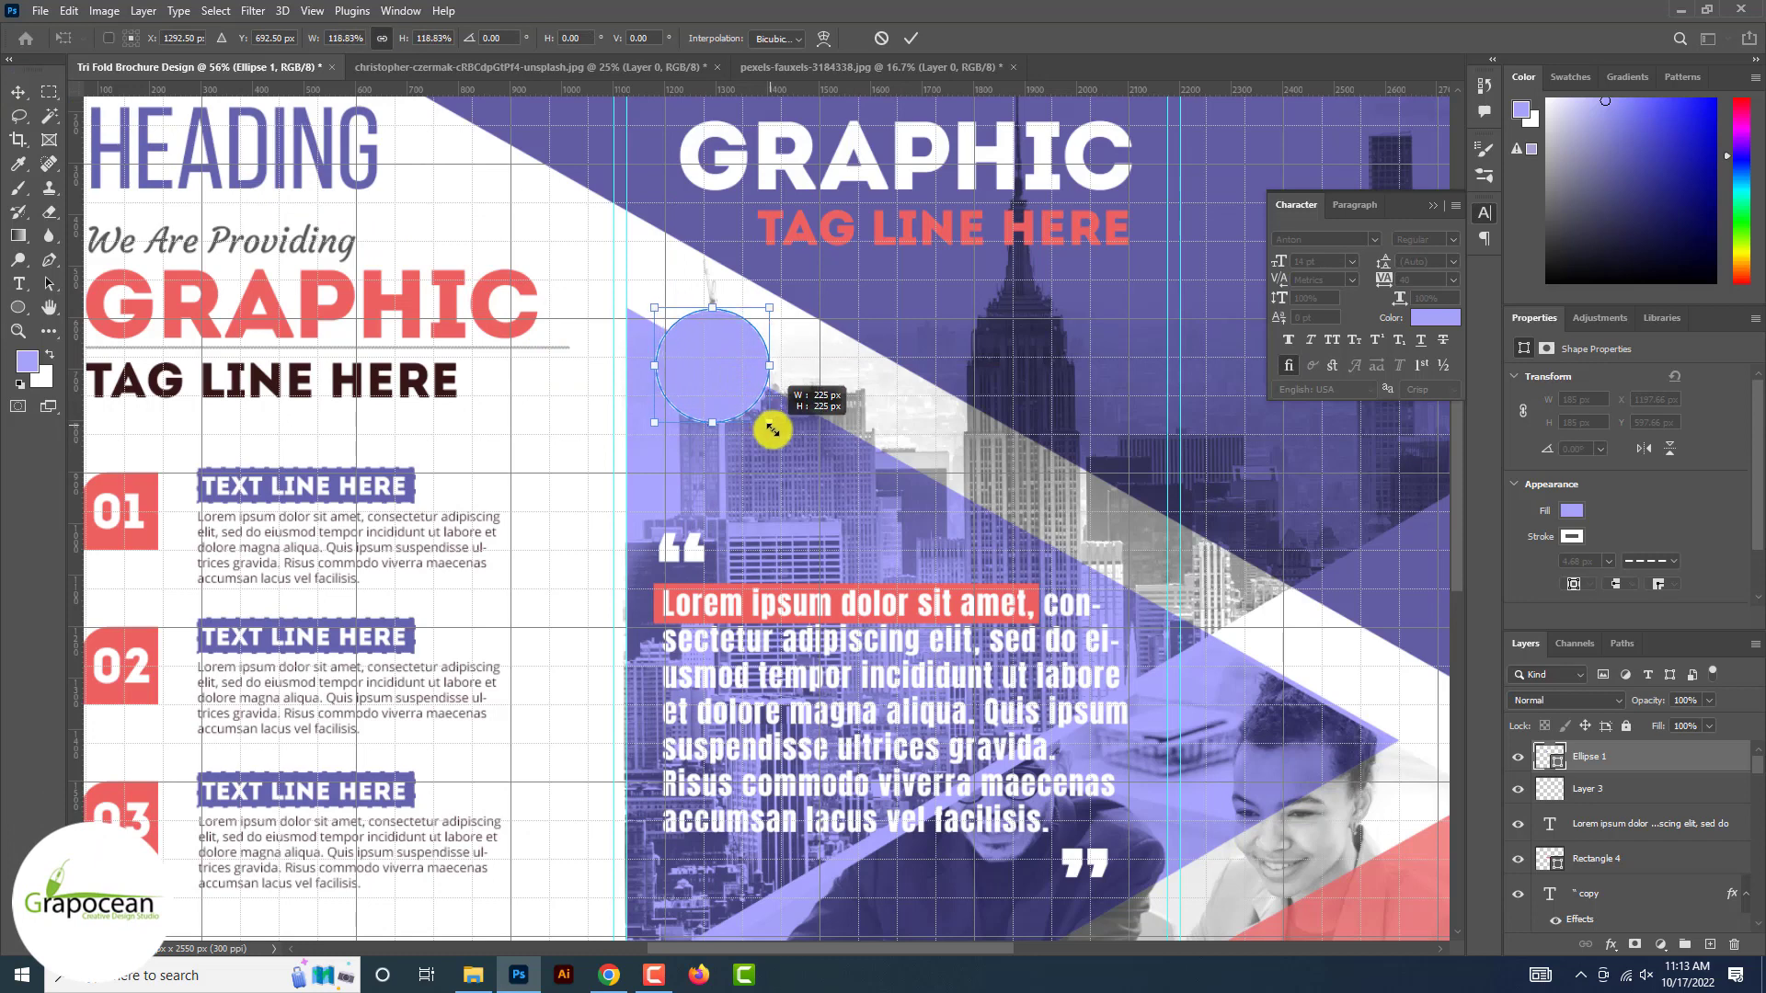
pyautogui.moveTo(743, 406); pyautogui.dragTo(757, 415)
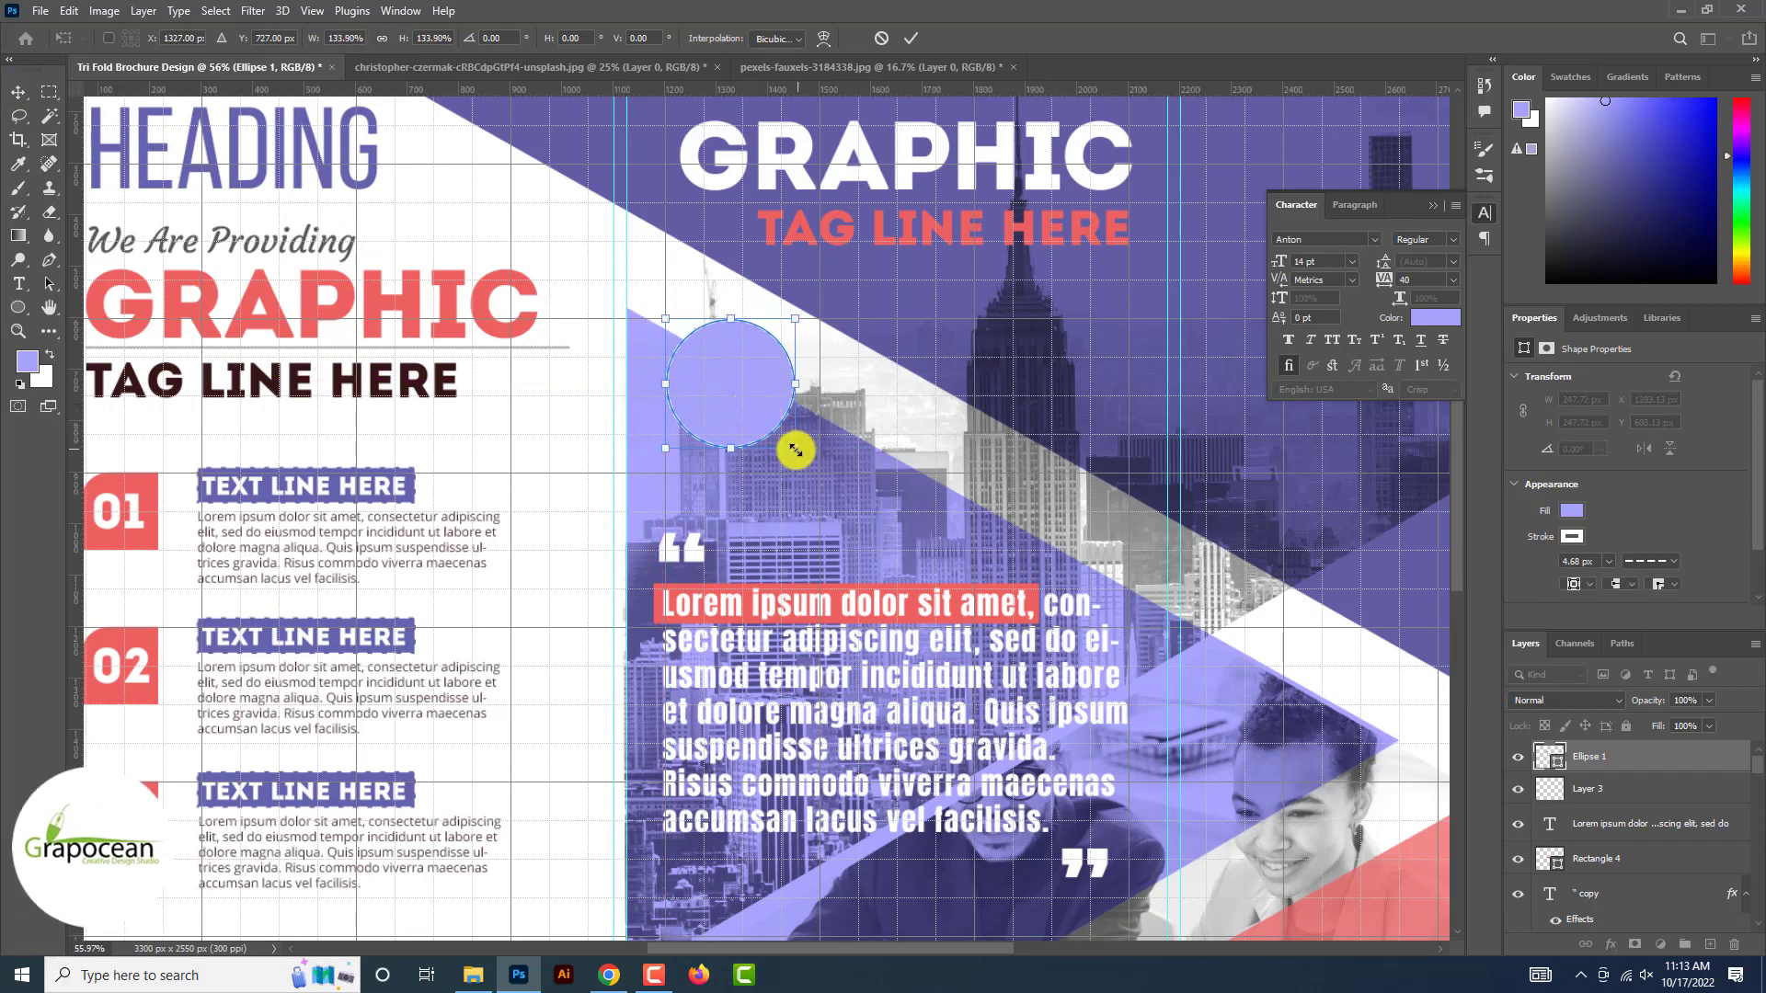
pyautogui.moveTo(792, 445); pyautogui.dragTo(781, 441)
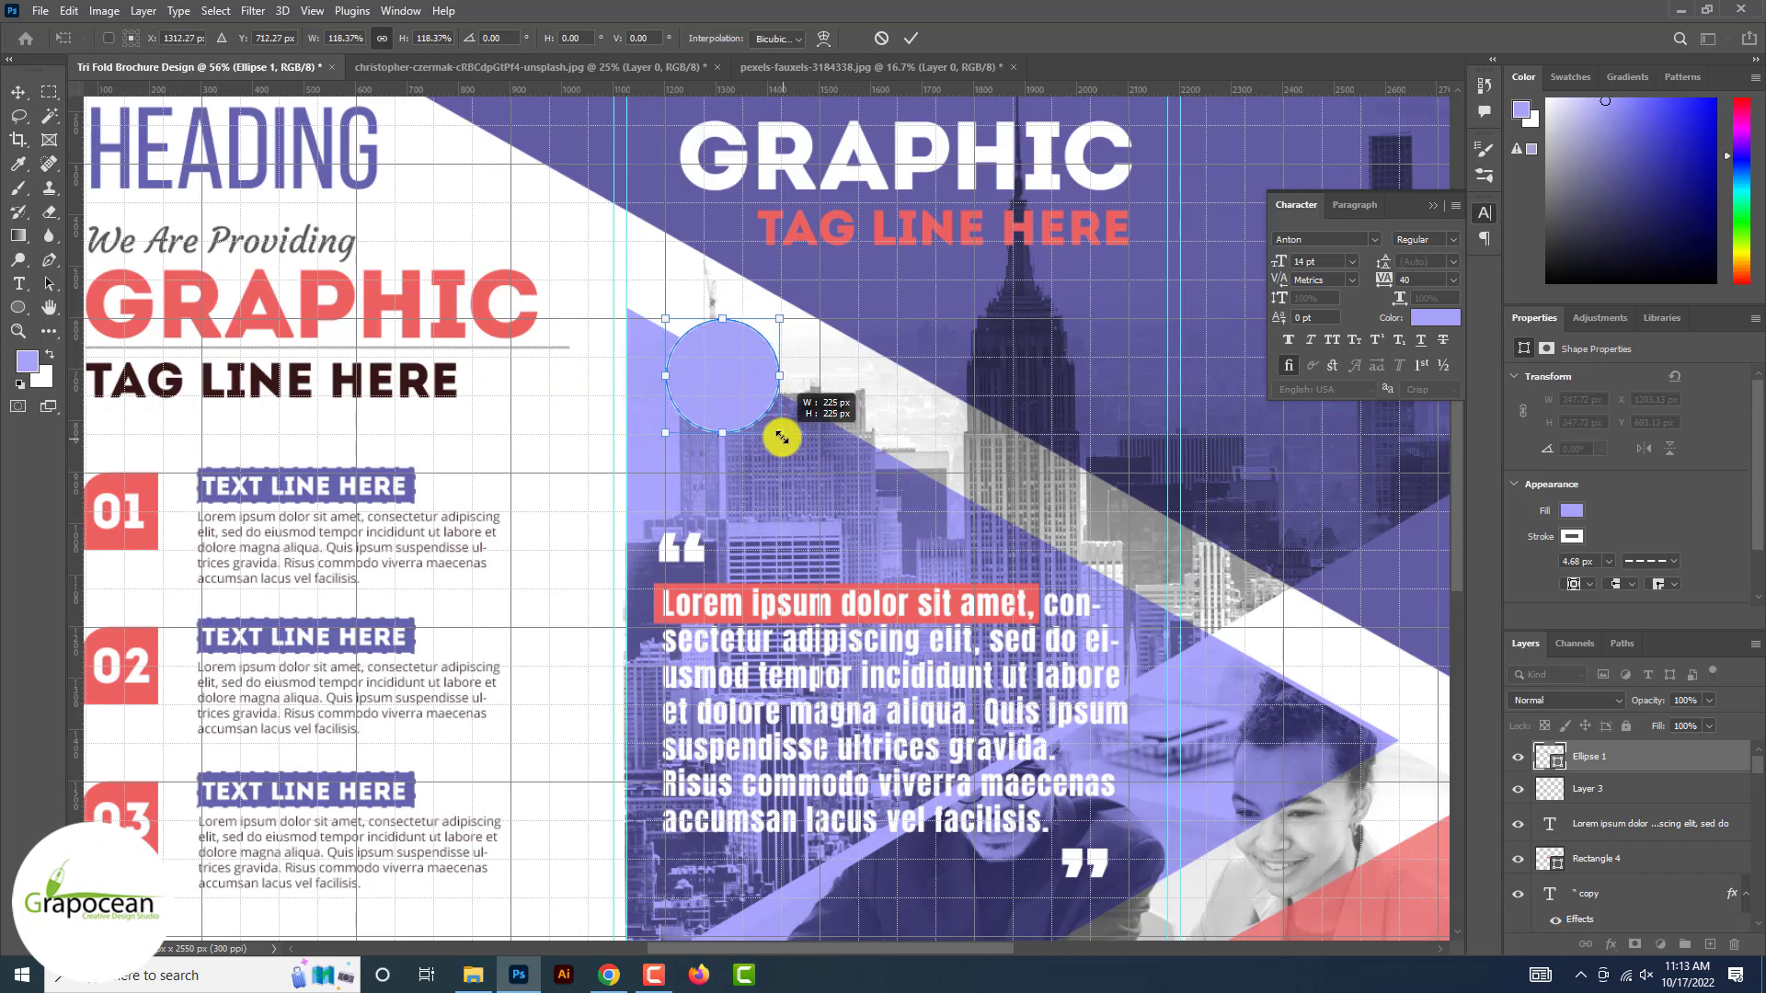
pyautogui.click(911, 38)
pyautogui.moveTo(772, 390); pyautogui.dragTo(1107, 386)
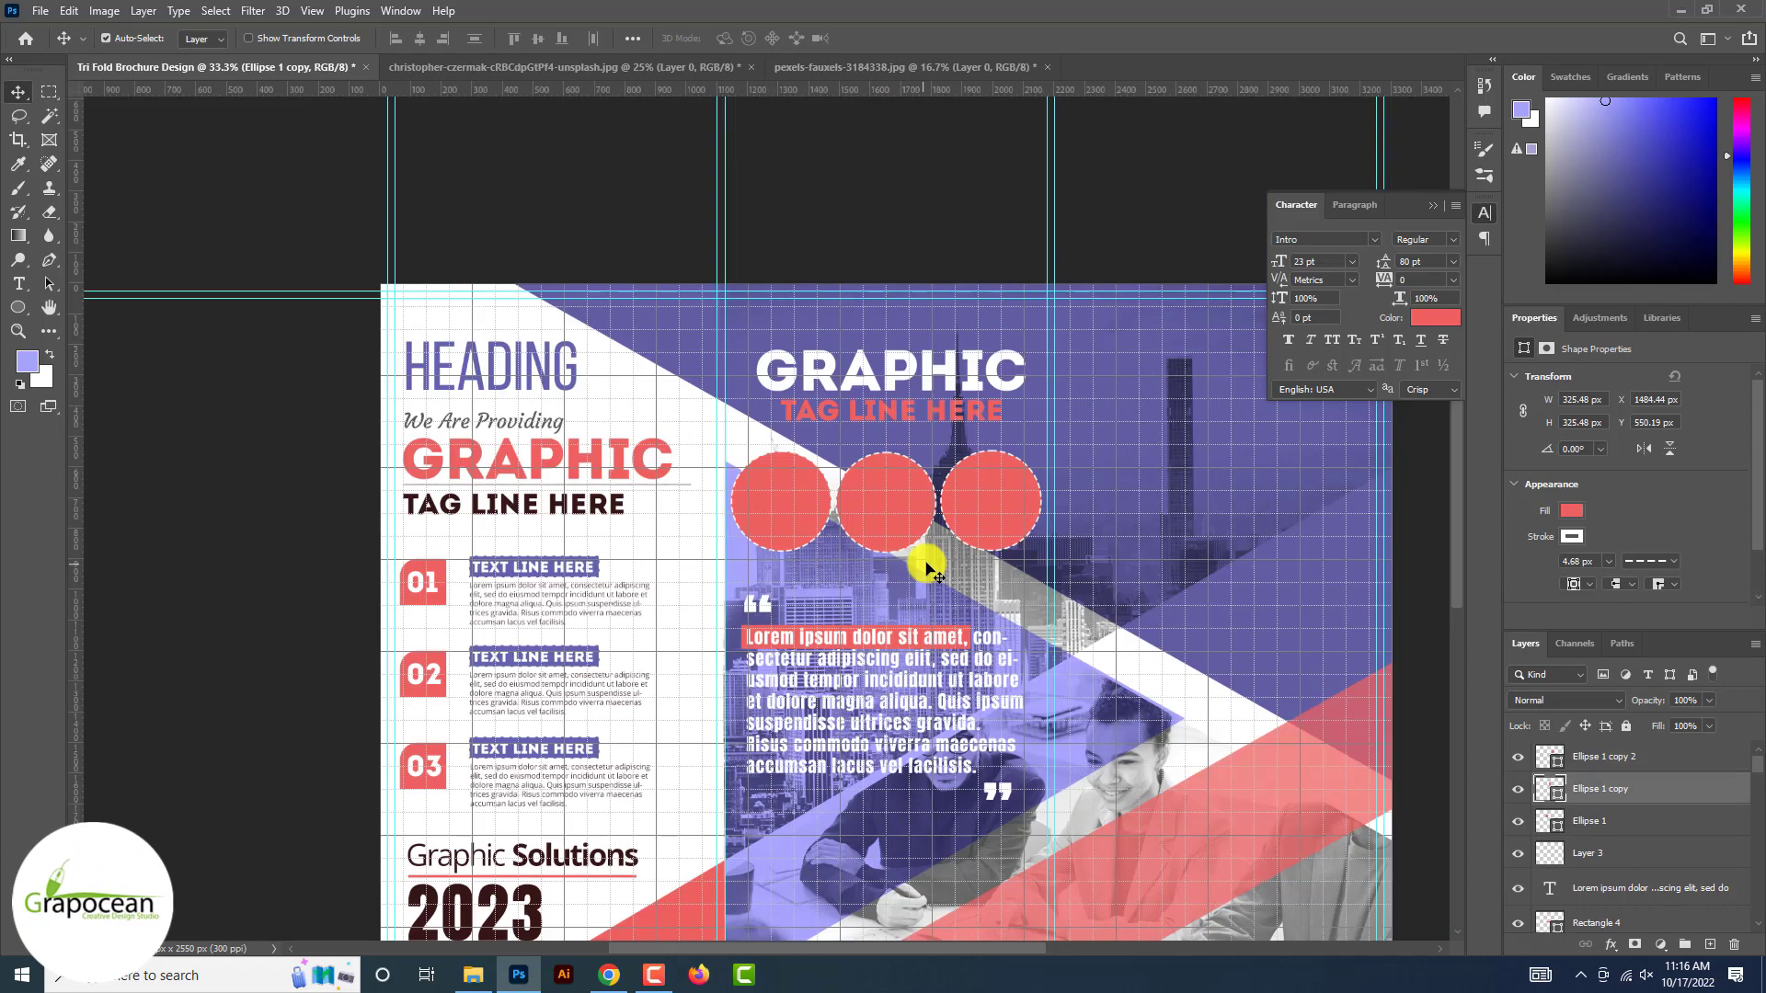
# - Open the pie chart (4230527), marketing service solution (4230528) and discussion meeting (4230560) icon files from Downloads
pyautogui.scroll(-2, 929, 571)
pyautogui.scroll(3, 927, 568)
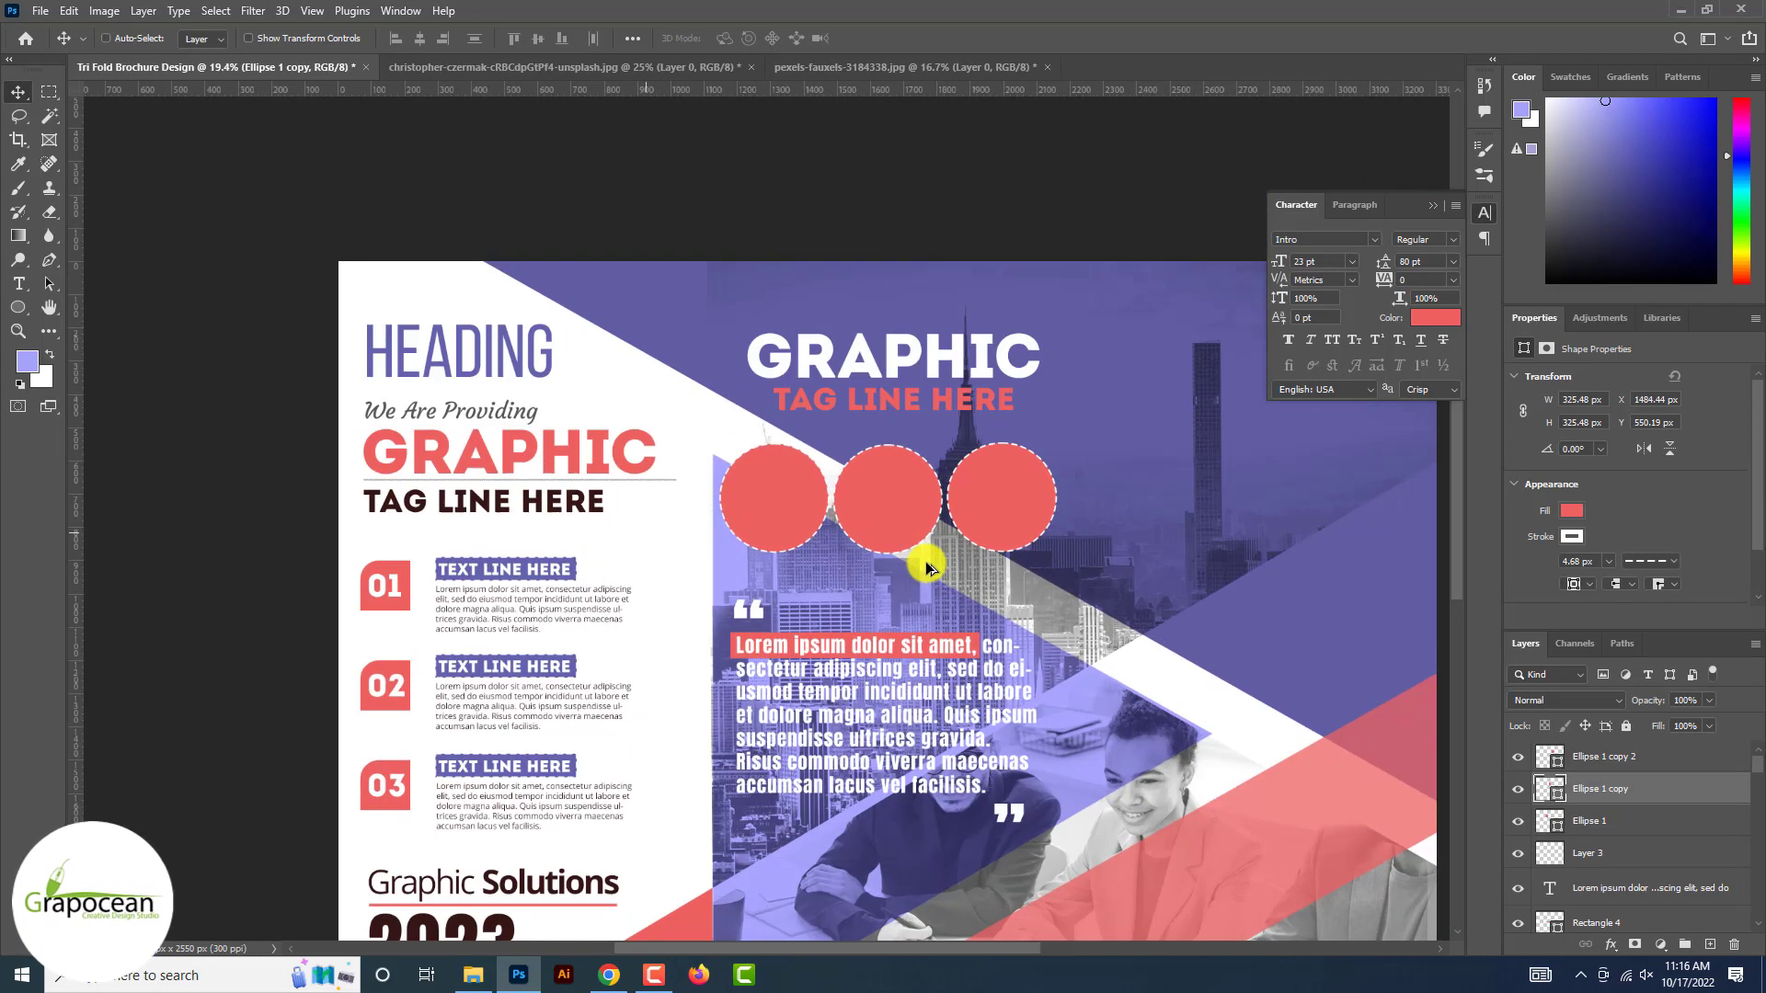
pyautogui.click(39, 11)
pyautogui.click(53, 46)
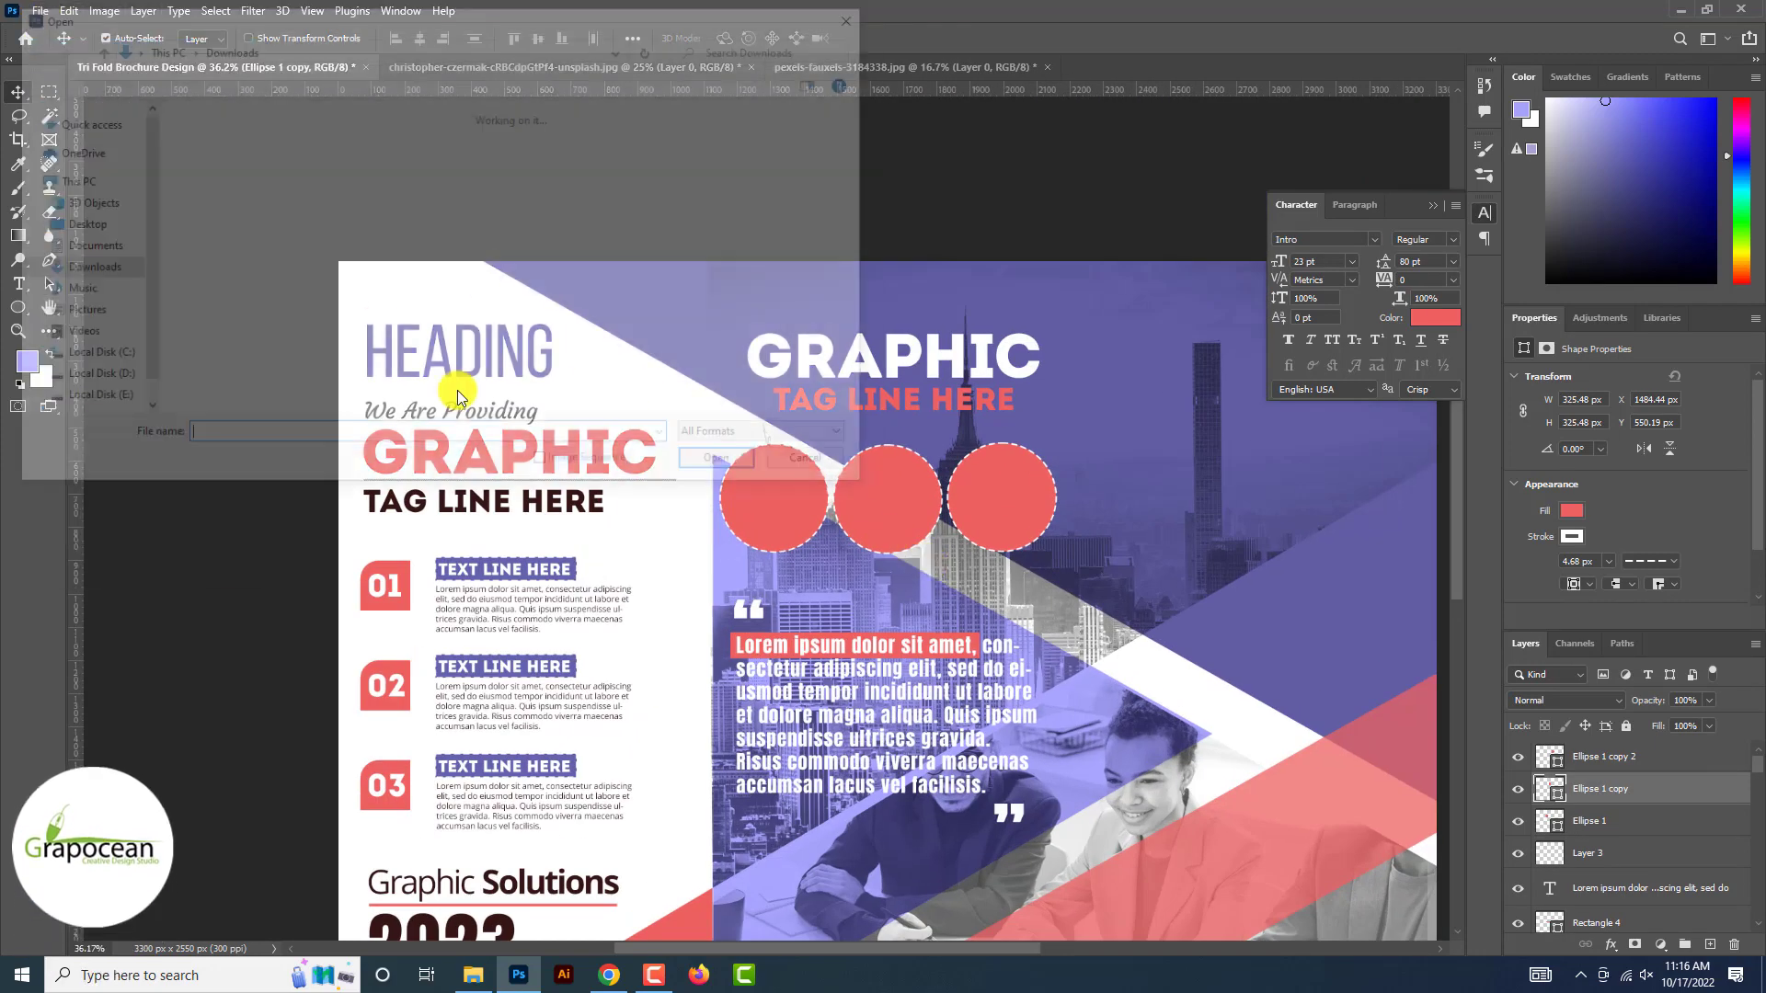
pyautogui.click(397, 349)
pyautogui.keyDown('ctrl'); pyautogui.click(592, 322); pyautogui.keyUp('ctrl')
pyautogui.scroll(-3, 591, 322)
pyautogui.keyDown('ctrl'); pyautogui.click(374, 295); pyautogui.keyUp('ctrl')
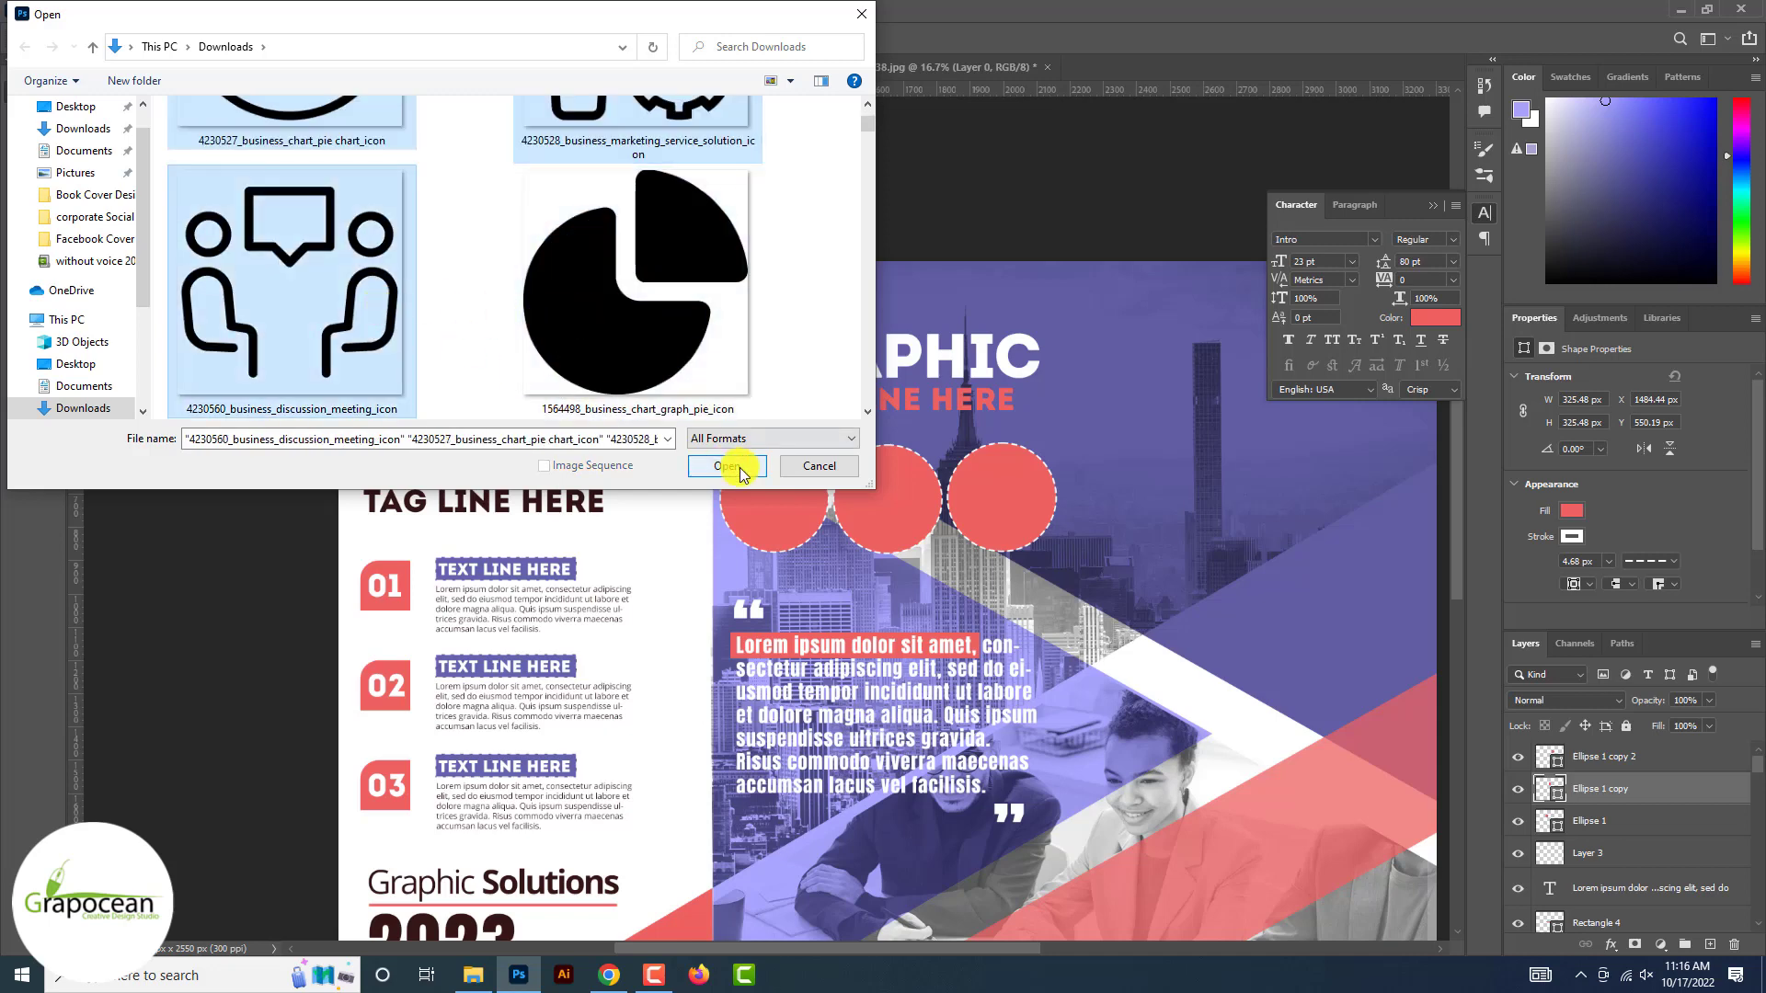
pyautogui.click(727, 465)
# - Bring the discussion meeting icon into the brochure and scale it to about 234 × 206 px inside the first circle
pyautogui.click(1454, 66)
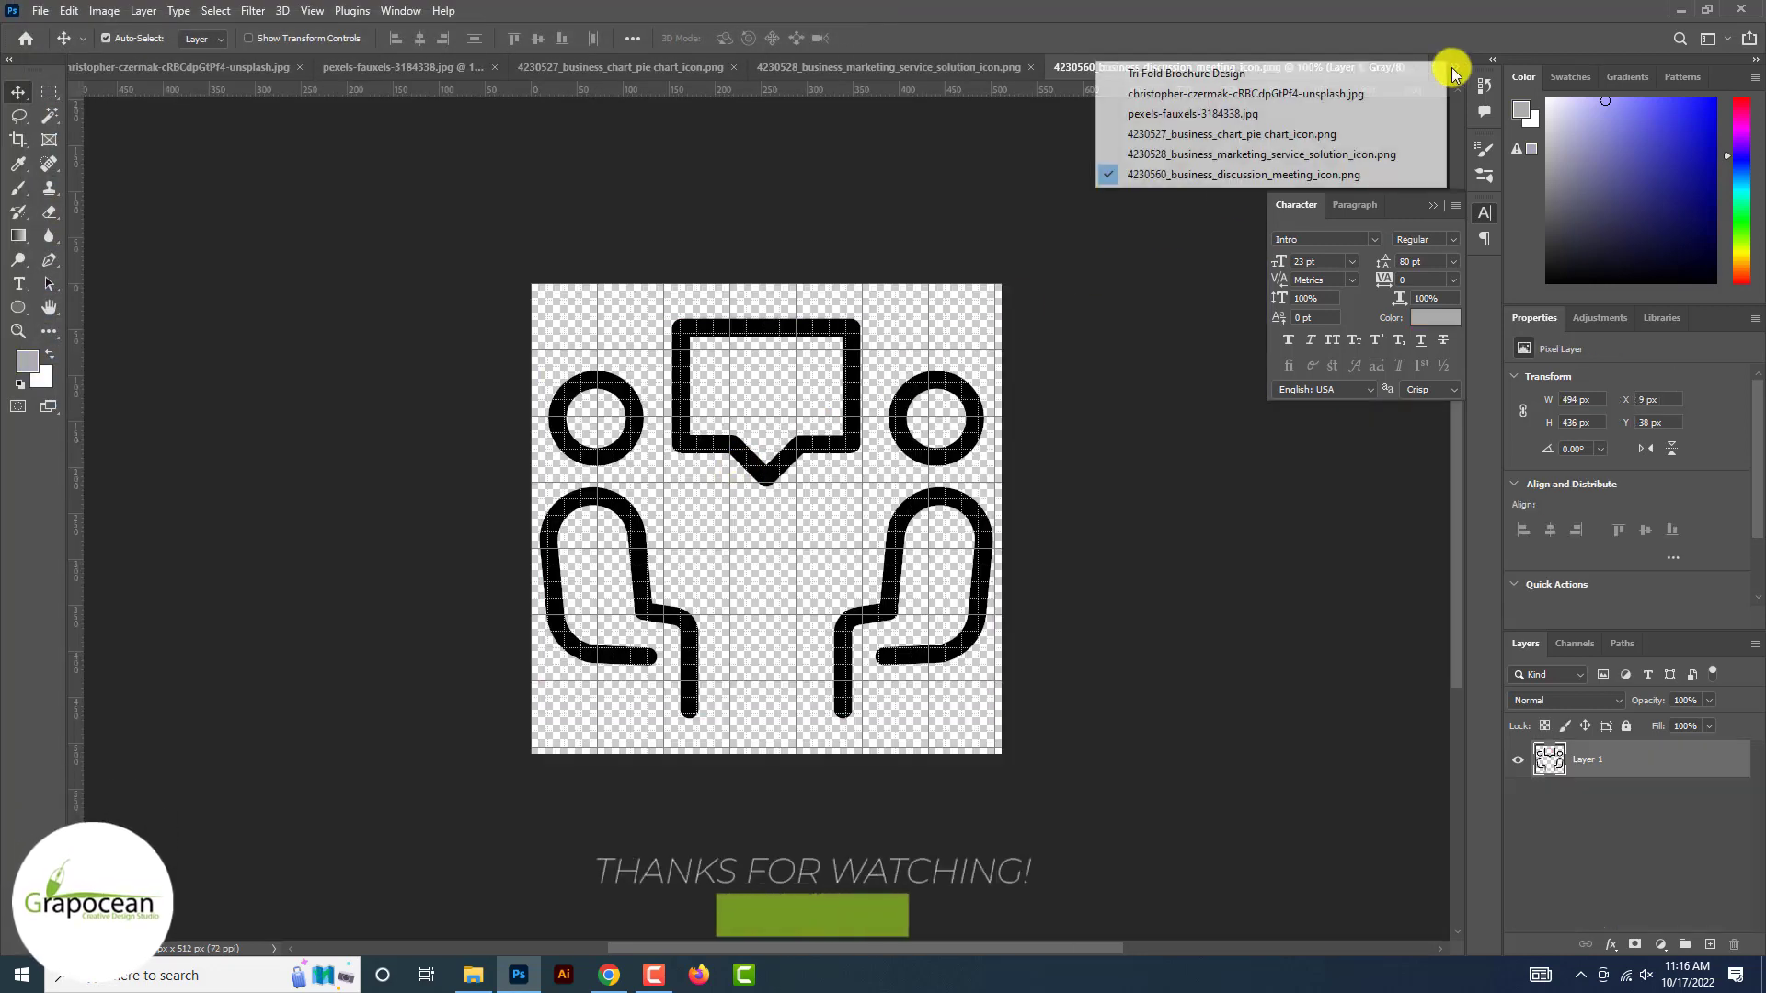
pyautogui.click(1226, 70)
pyautogui.moveTo(1226, 70); pyautogui.dragTo(818, 299)
pyautogui.hotkey('ctrl', 't')
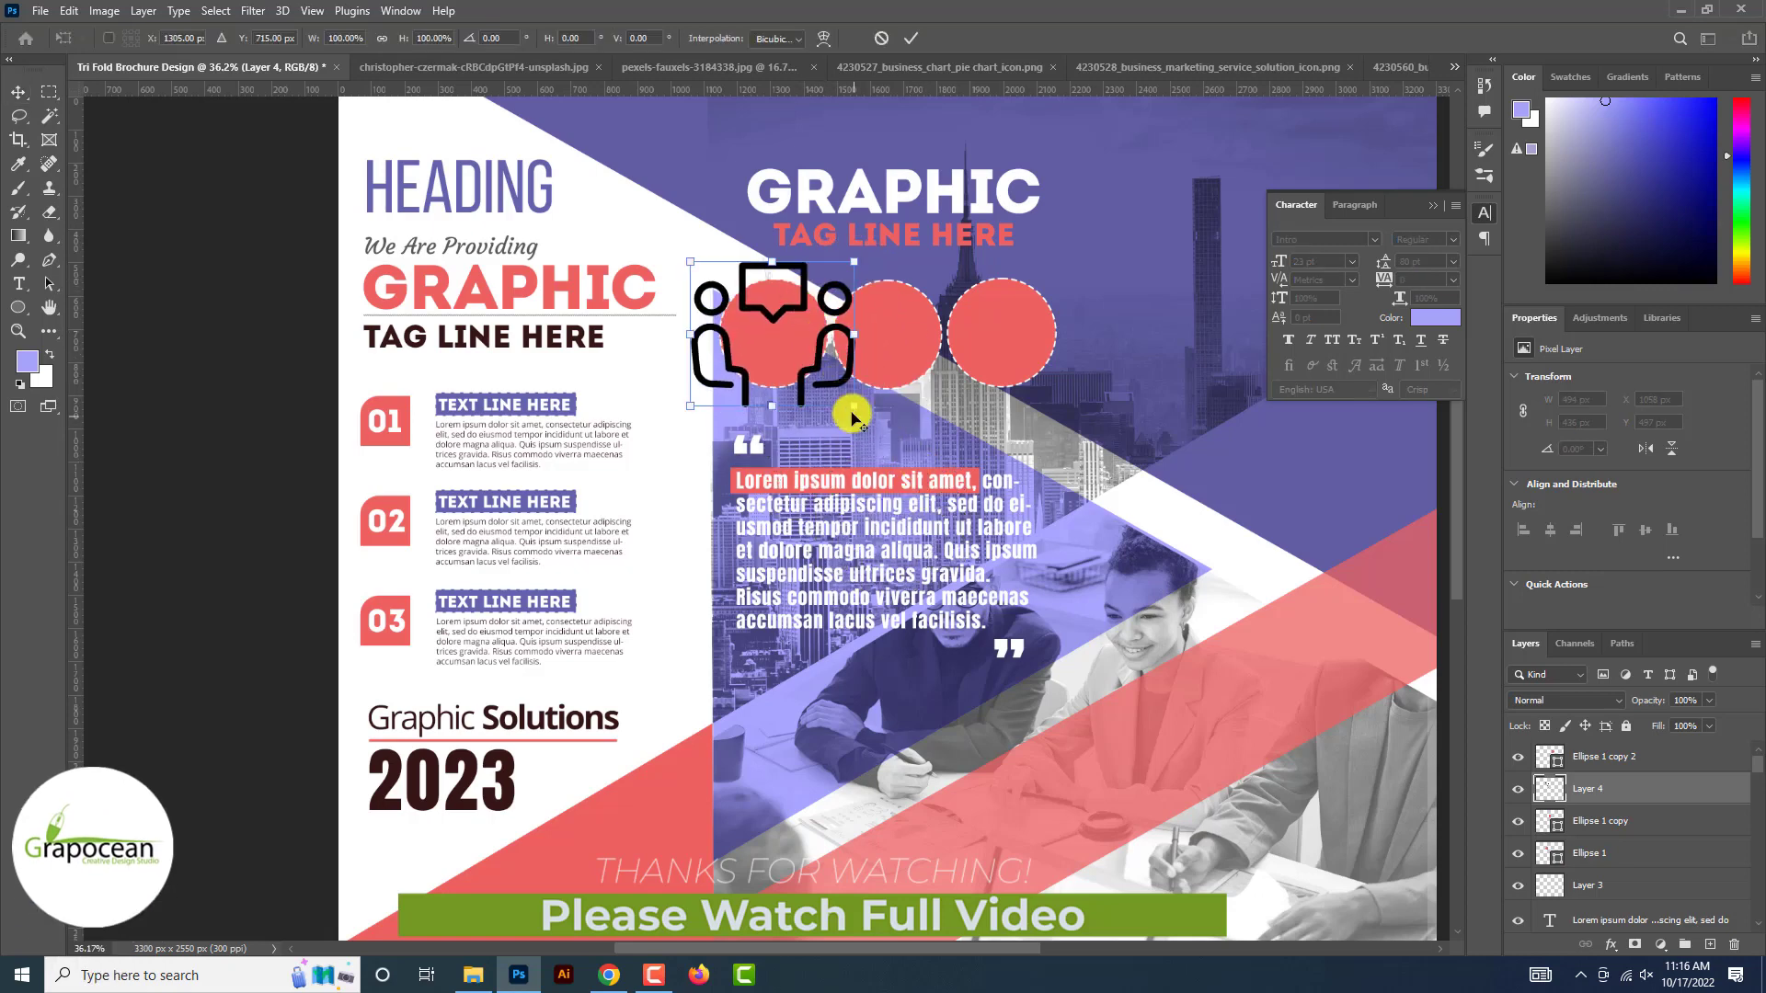
pyautogui.moveTo(870, 421); pyautogui.dragTo(798, 386)
pyautogui.press('Return')
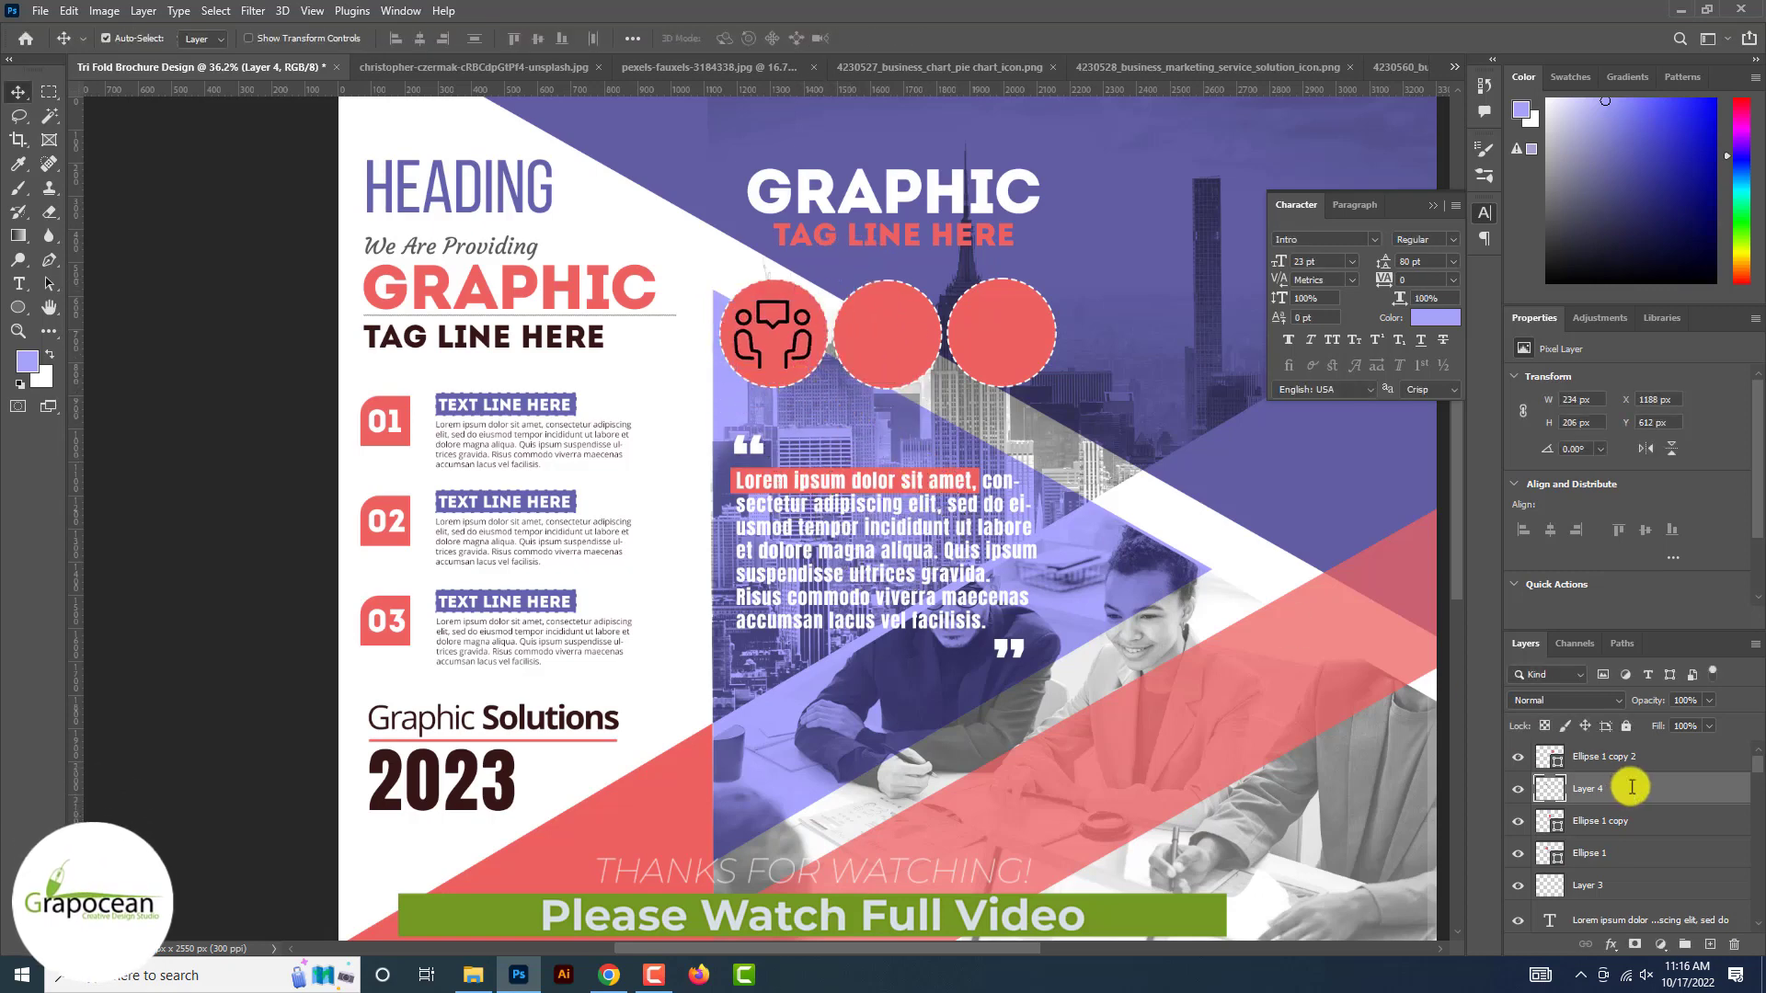
# - Apply a white Color Overlay to the discussion meeting icon
pyautogui.rightClick(1659, 787)
pyautogui.click(1508, 179)
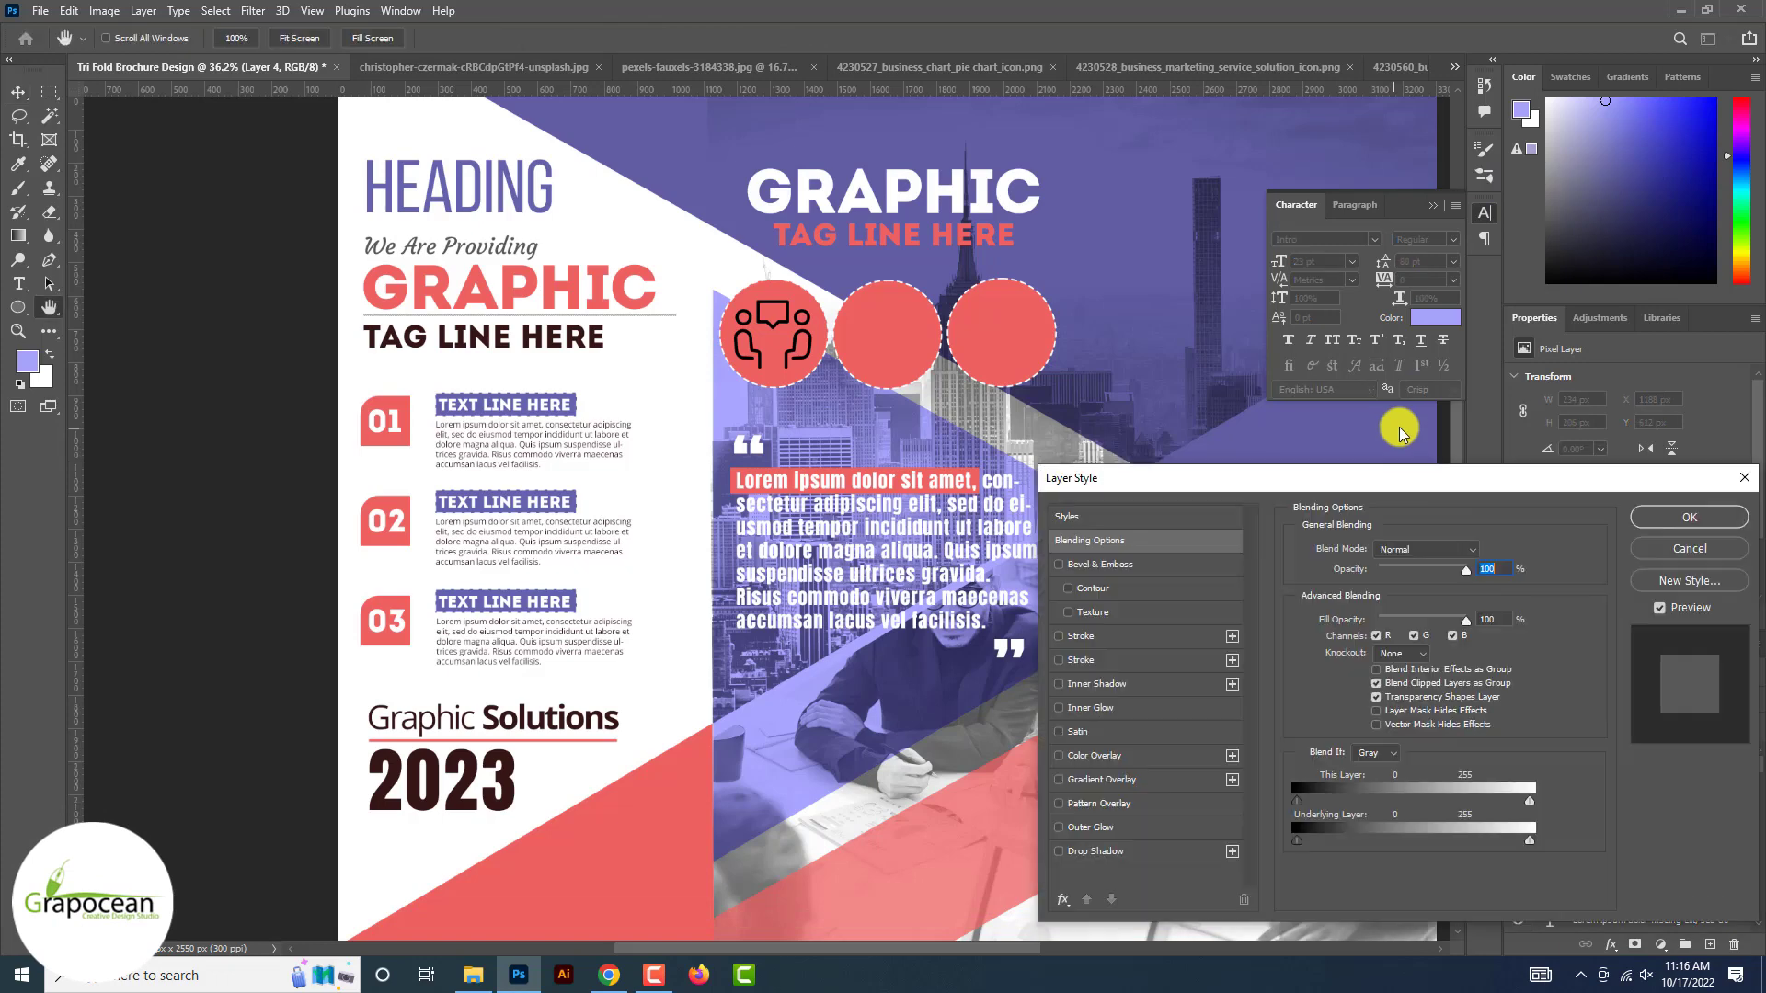
pyautogui.click(1127, 753)
pyautogui.click(1697, 517)
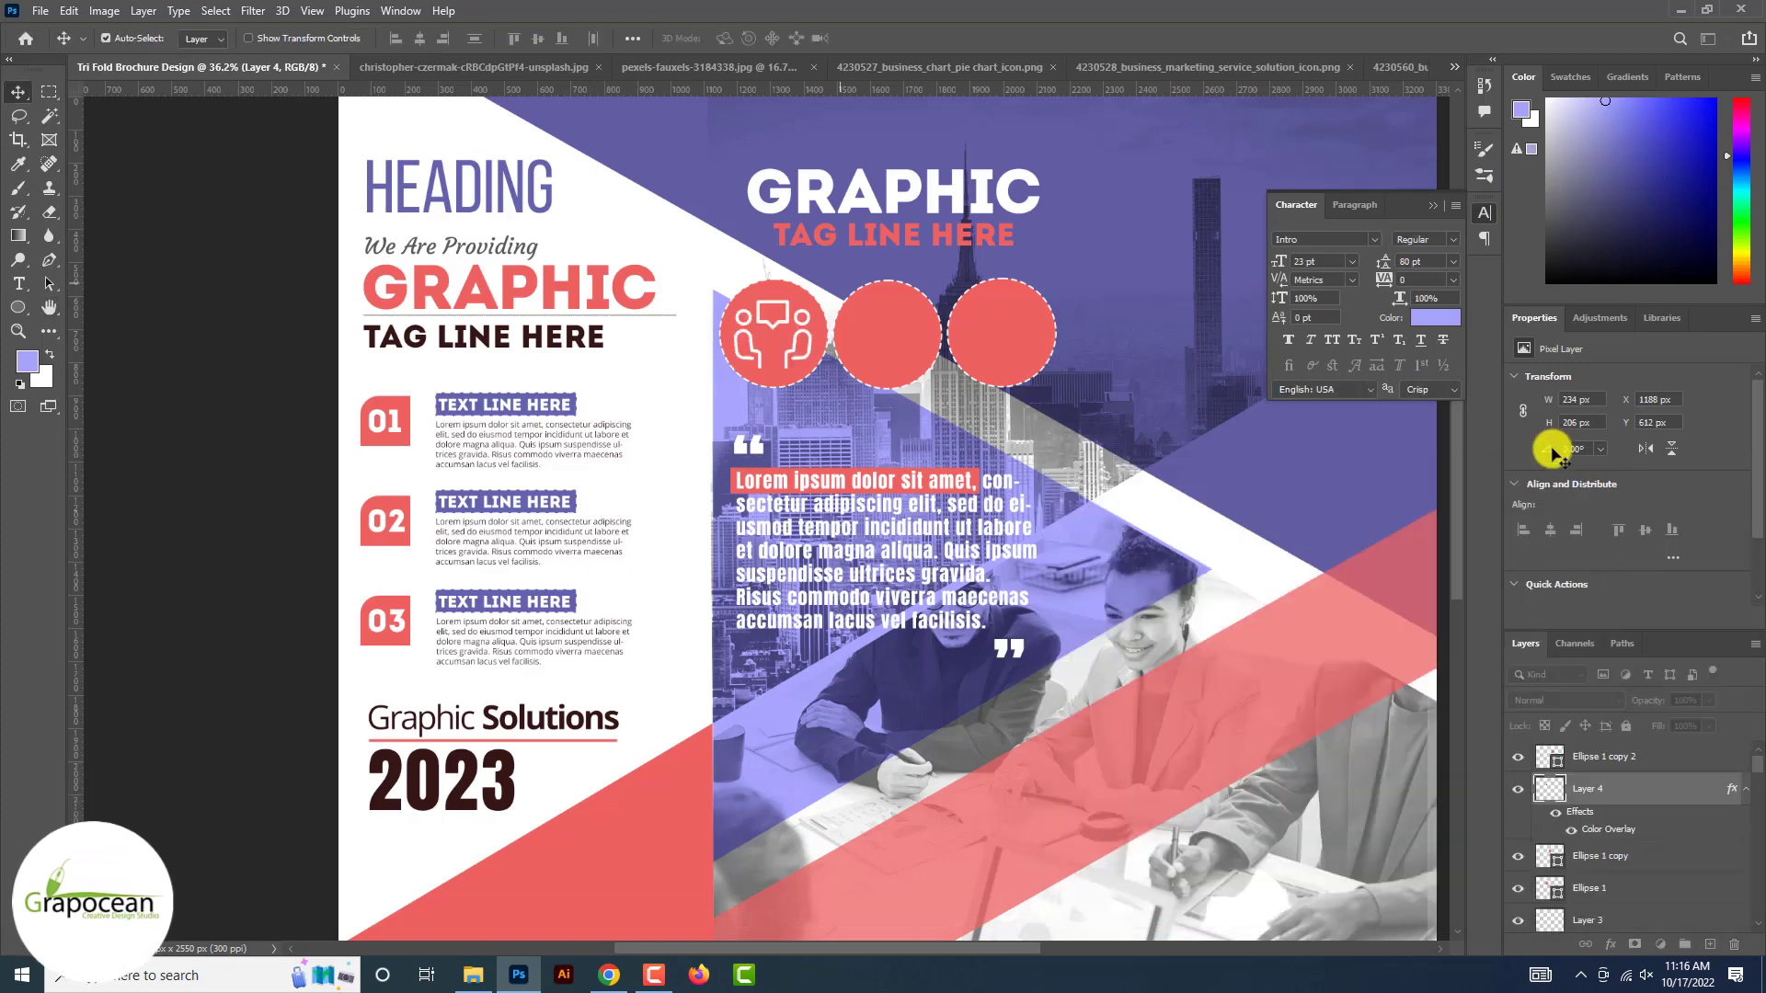
pyautogui.click(674, 68)
pyautogui.click(923, 70)
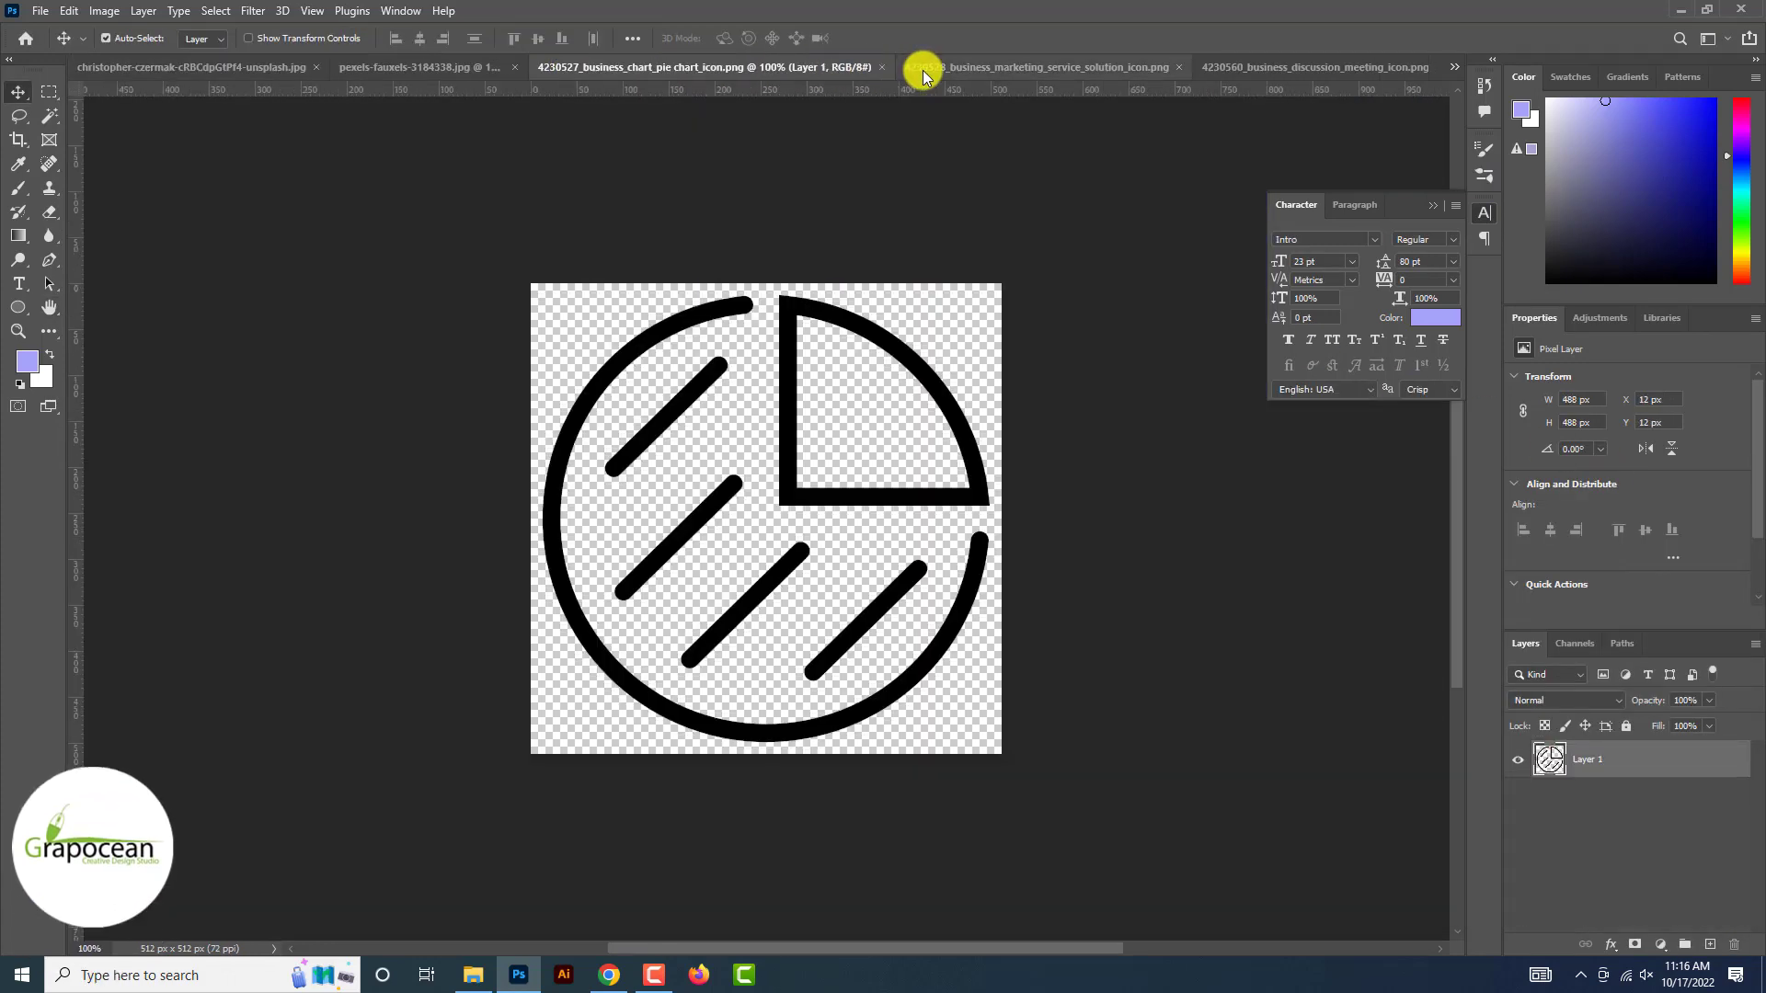
pyautogui.moveTo(939, 392); pyautogui.dragTo(439, 241)
pyautogui.hotkey('ctrl', 'z')
pyautogui.click(1024, 70)
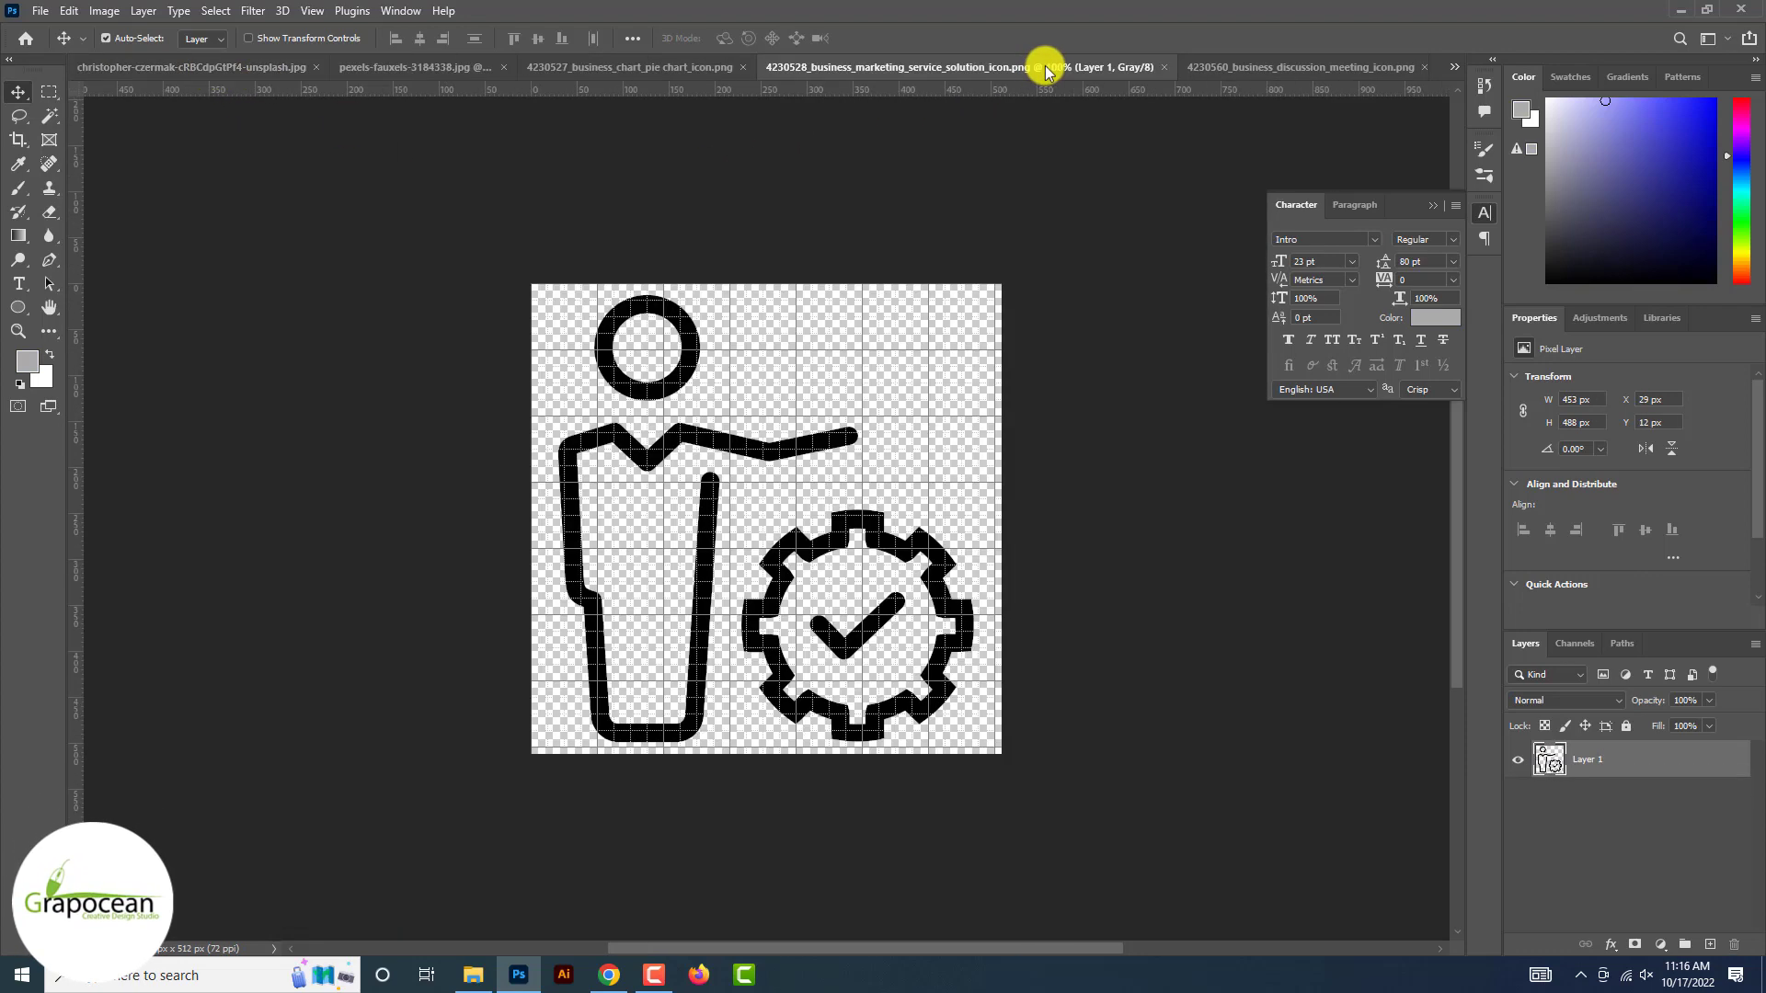
pyautogui.click(1260, 66)
pyautogui.click(929, 70)
# - Bring the pie chart icon into the brochure and scale it to about 253 × 253 px centred in the second circle
pyautogui.click(612, 69)
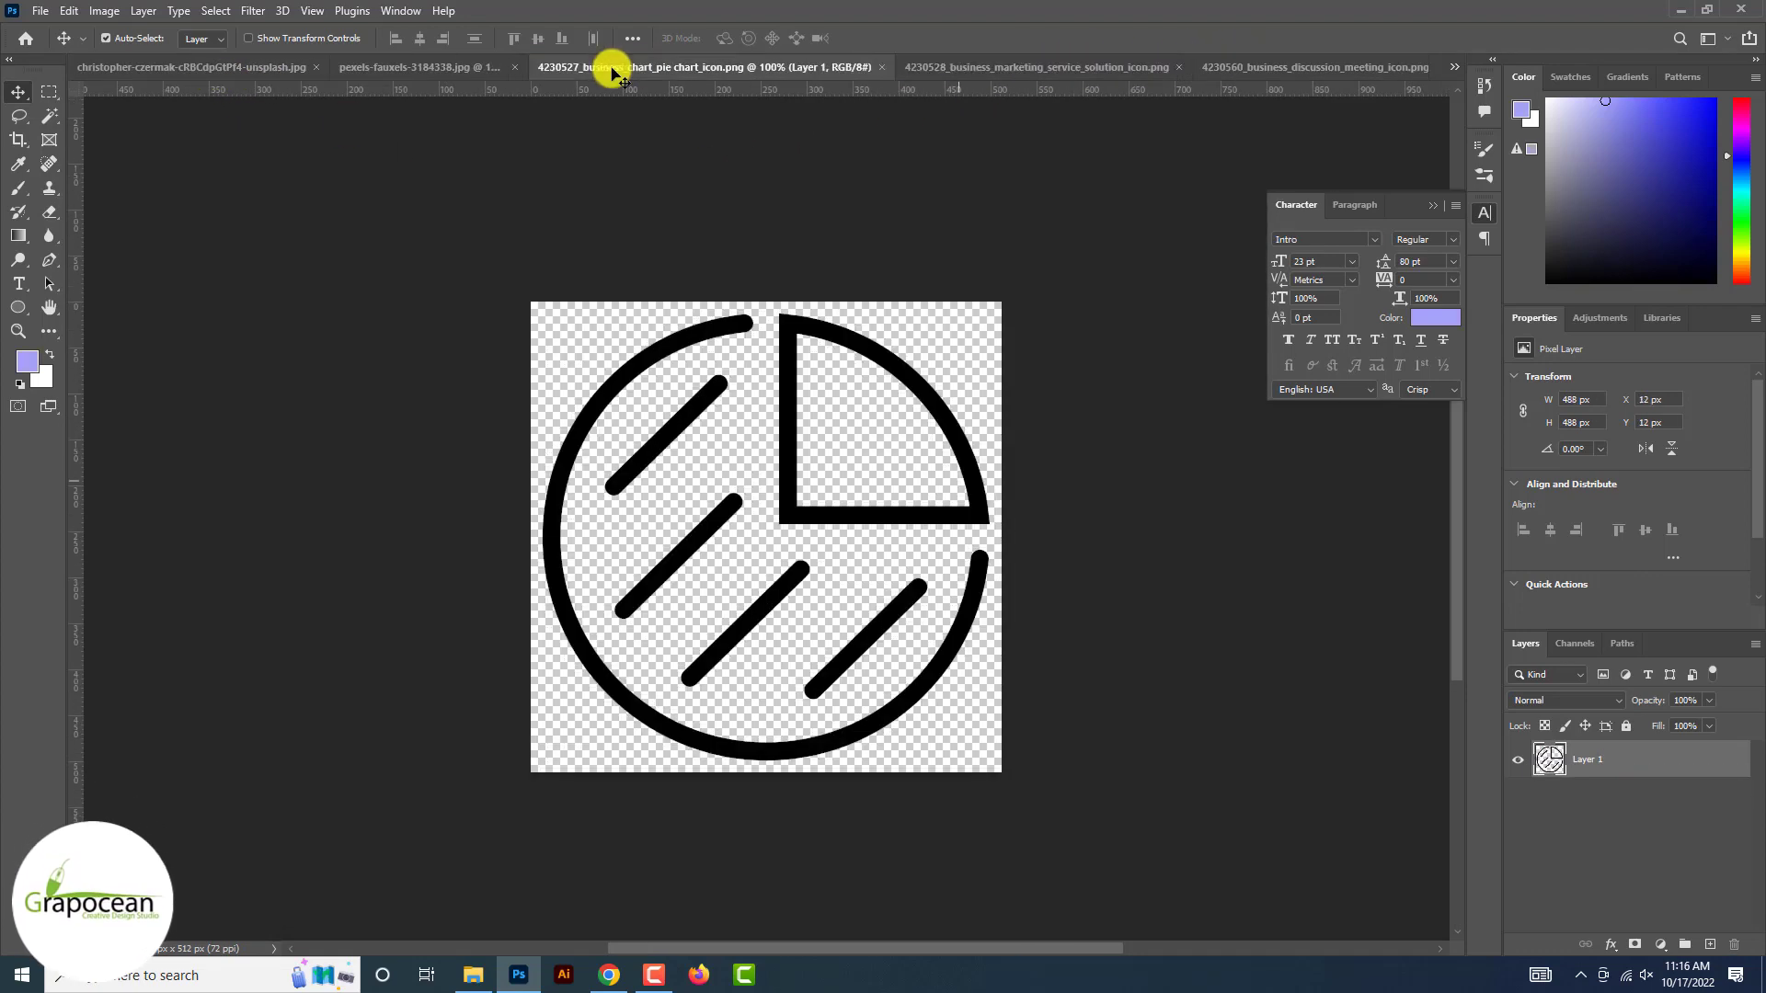
pyautogui.moveTo(1016, 66); pyautogui.dragTo(938, 234)
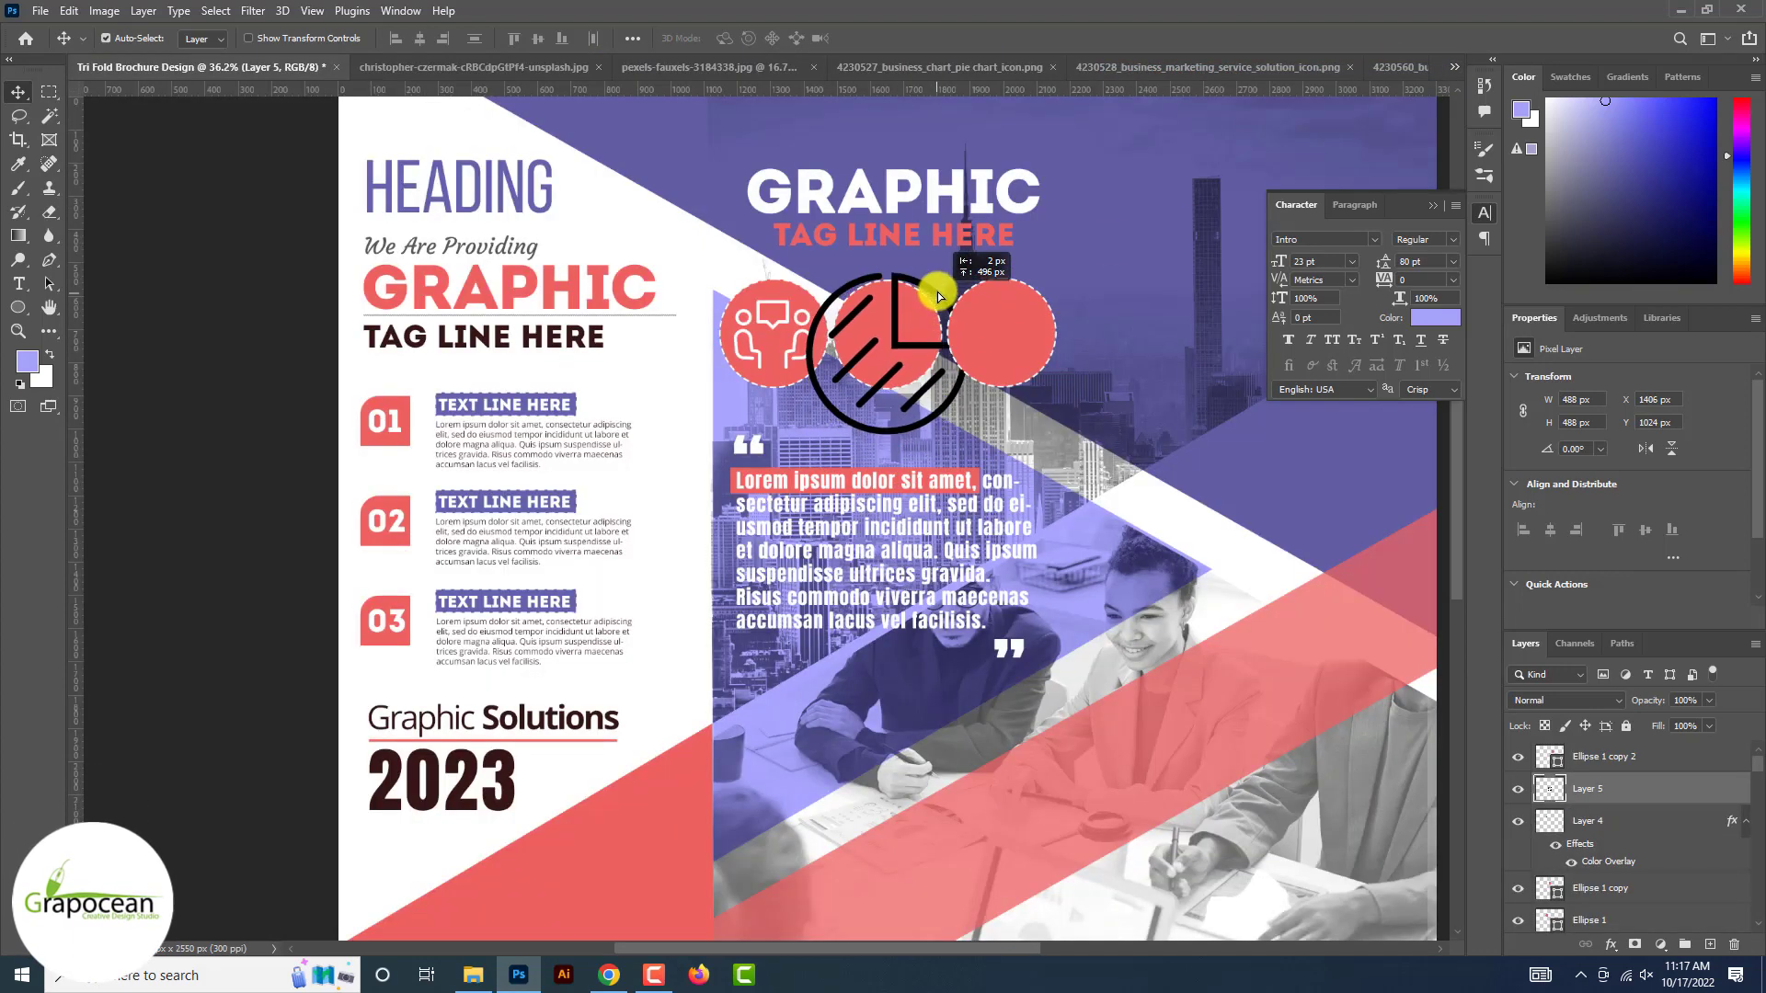
pyautogui.hotkey('ctrl', 't')
pyautogui.moveTo(967, 418); pyautogui.dragTo(910, 335)
pyautogui.scroll(2, 923, 363)
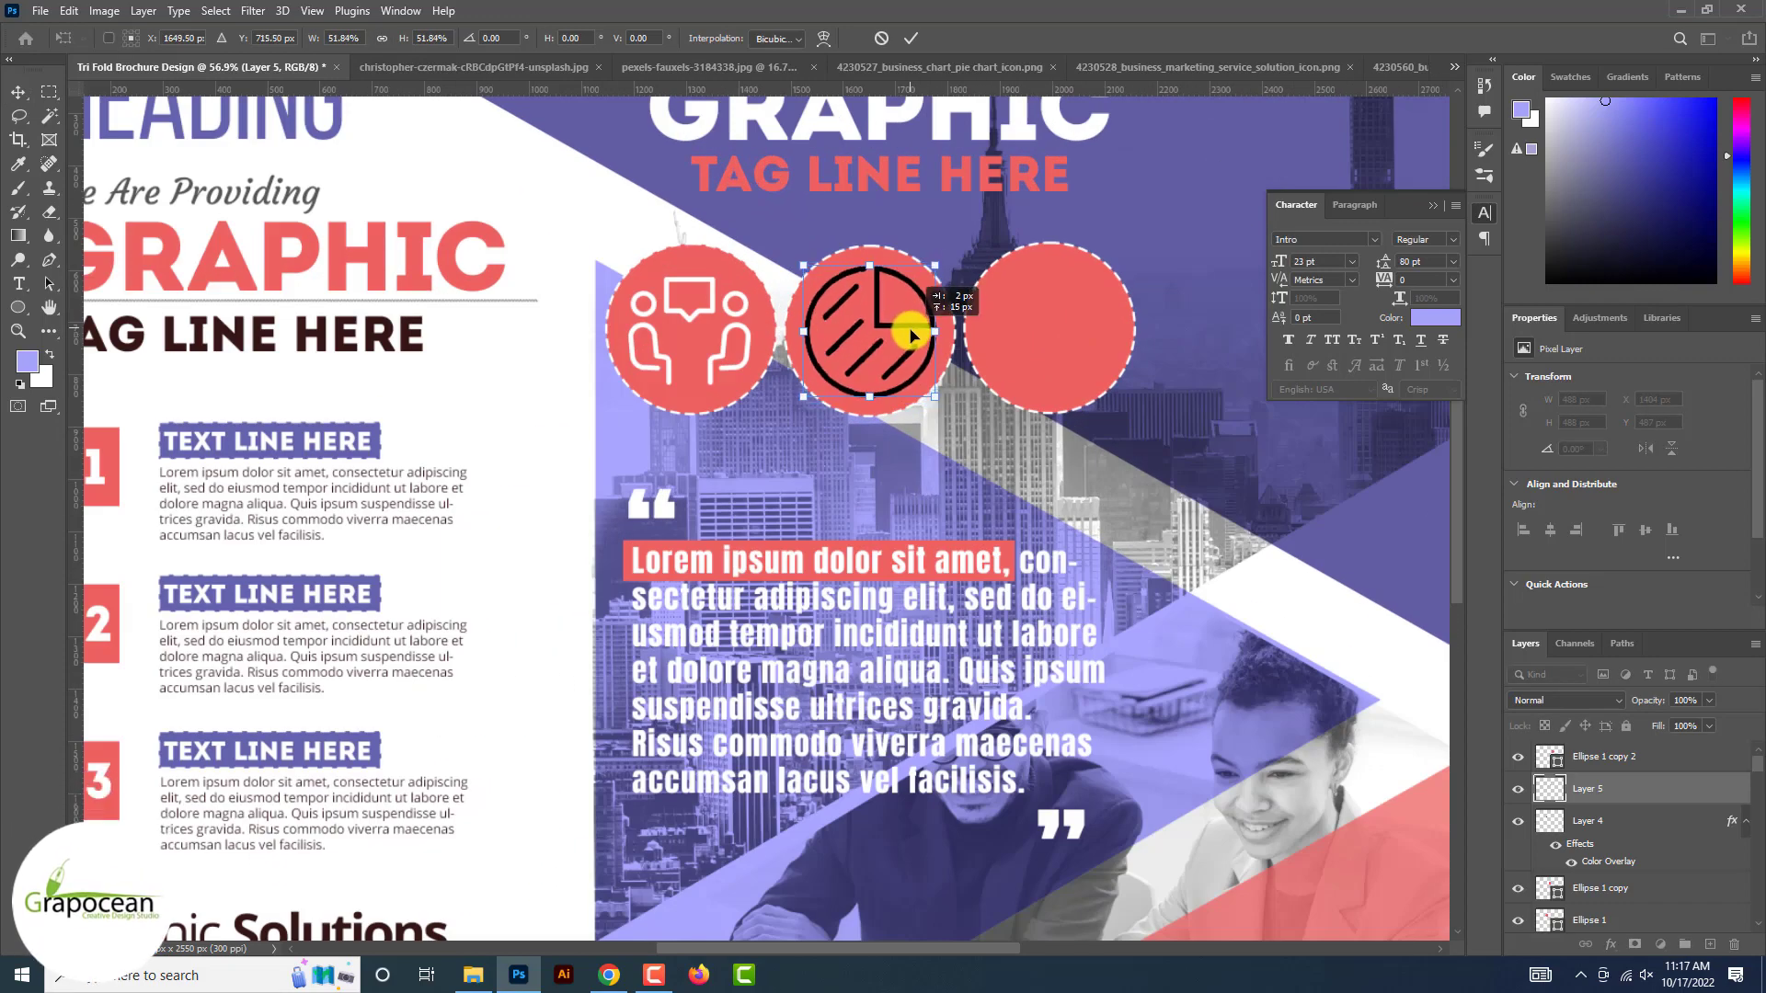
pyautogui.click(911, 38)
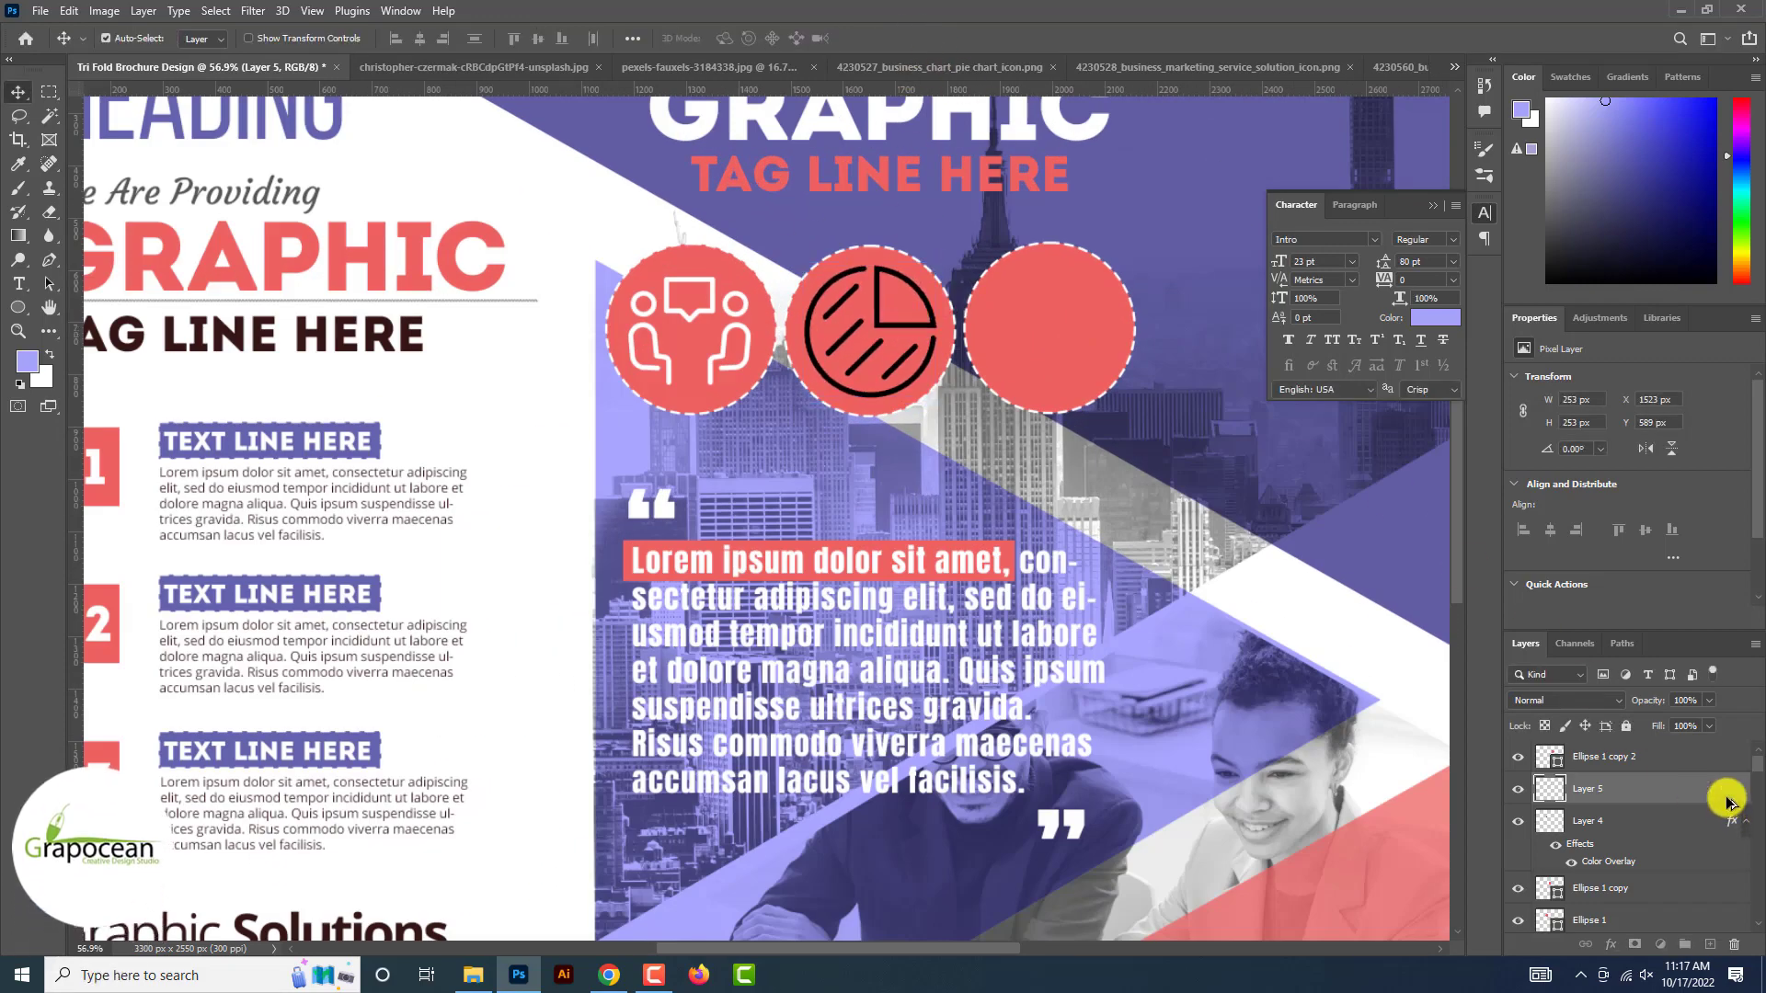
# - Show the guides and grid over the brochure
pyautogui.scroll(-2, 1399, 643)
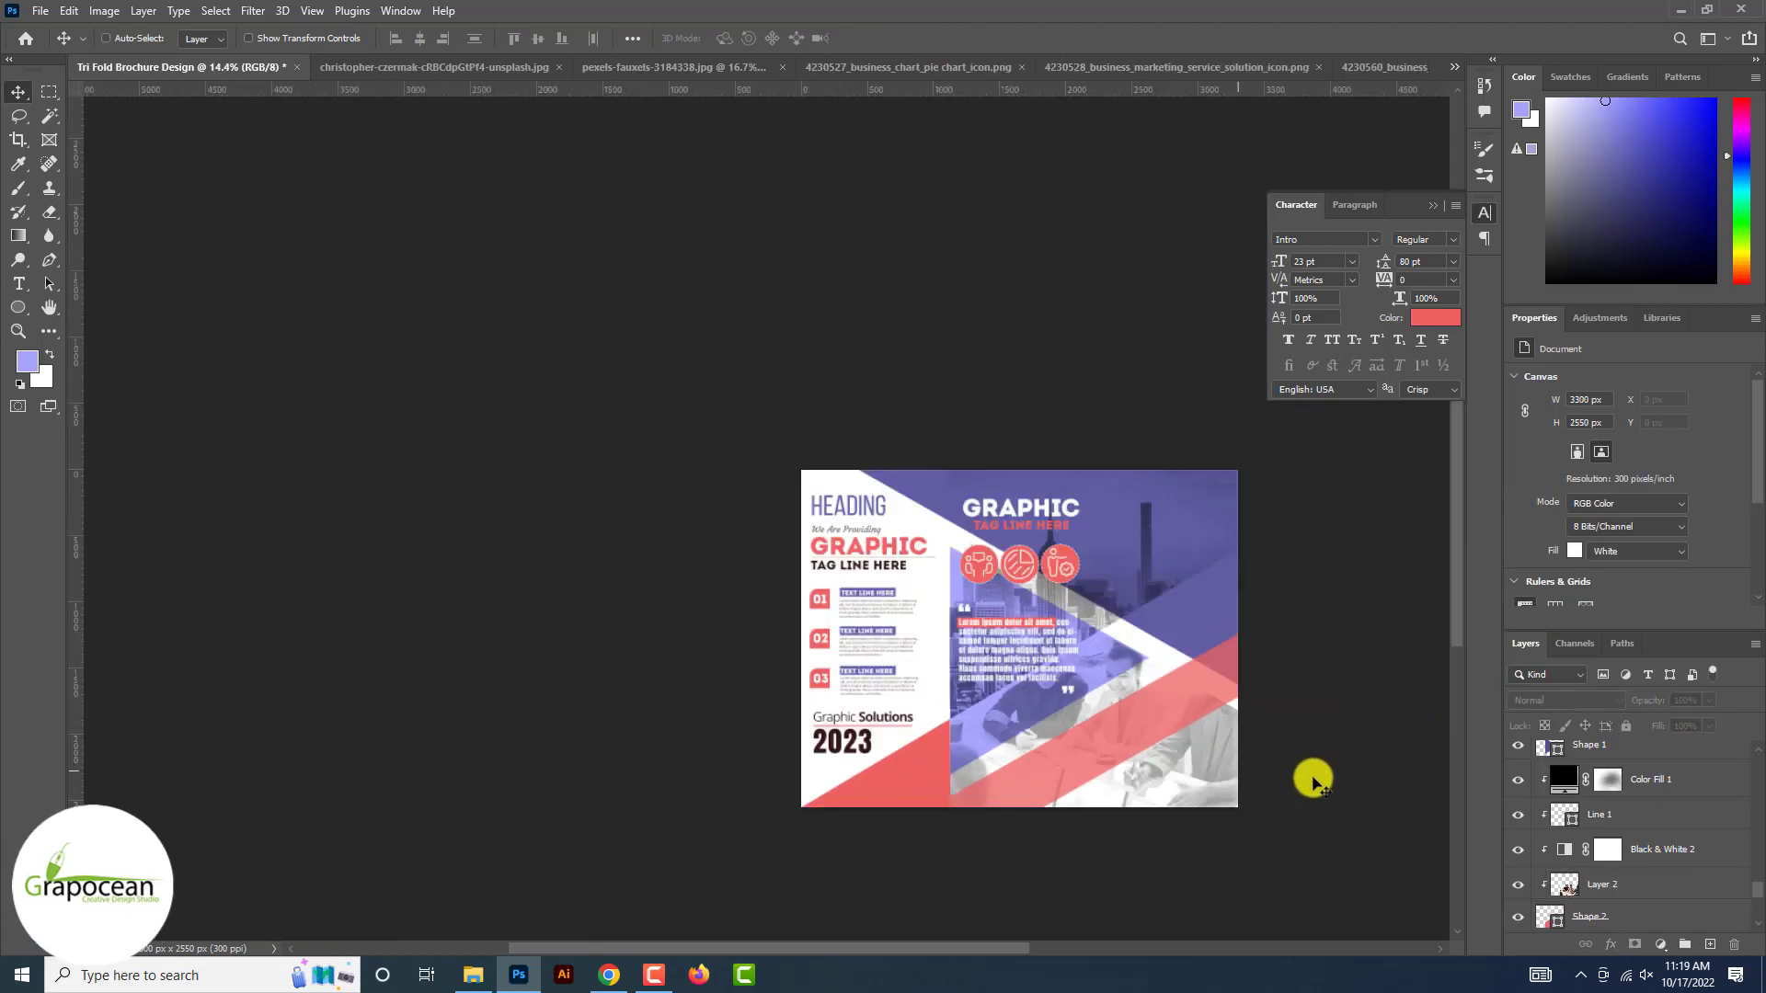
pyautogui.scroll(3, 1159, 690)
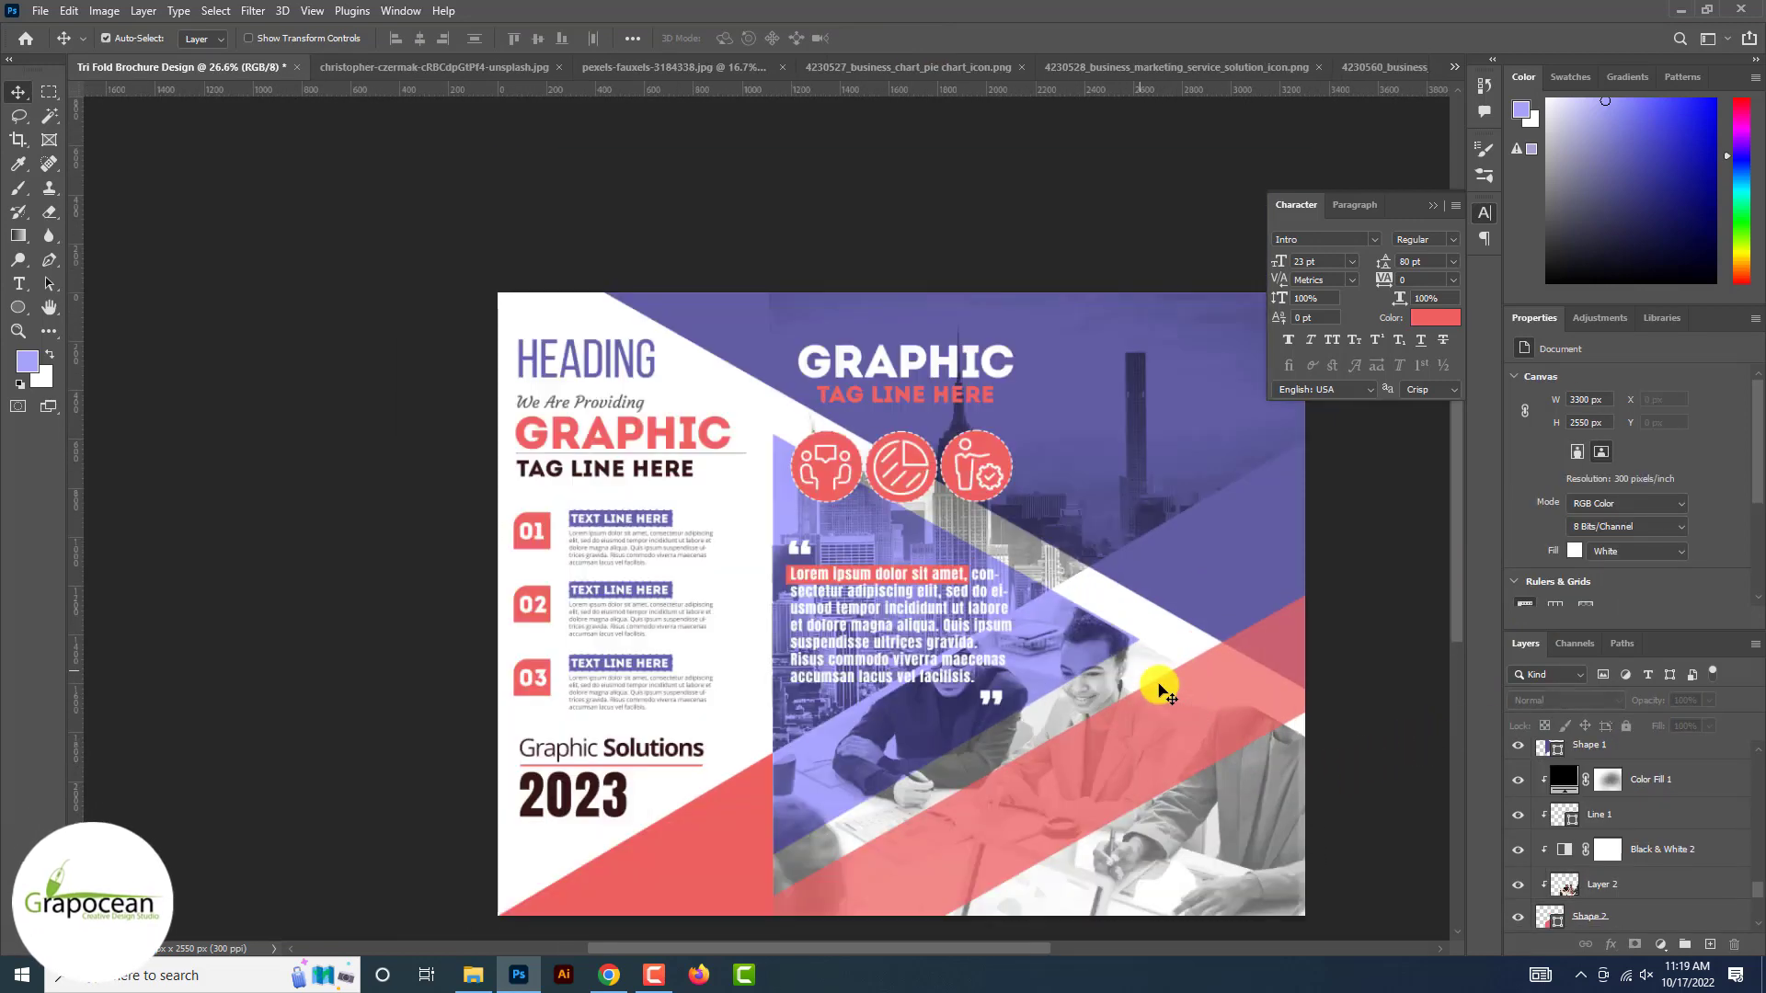
pyautogui.hotkey('ctrl', 'h')
pyautogui.scroll(-1, 998, 706)
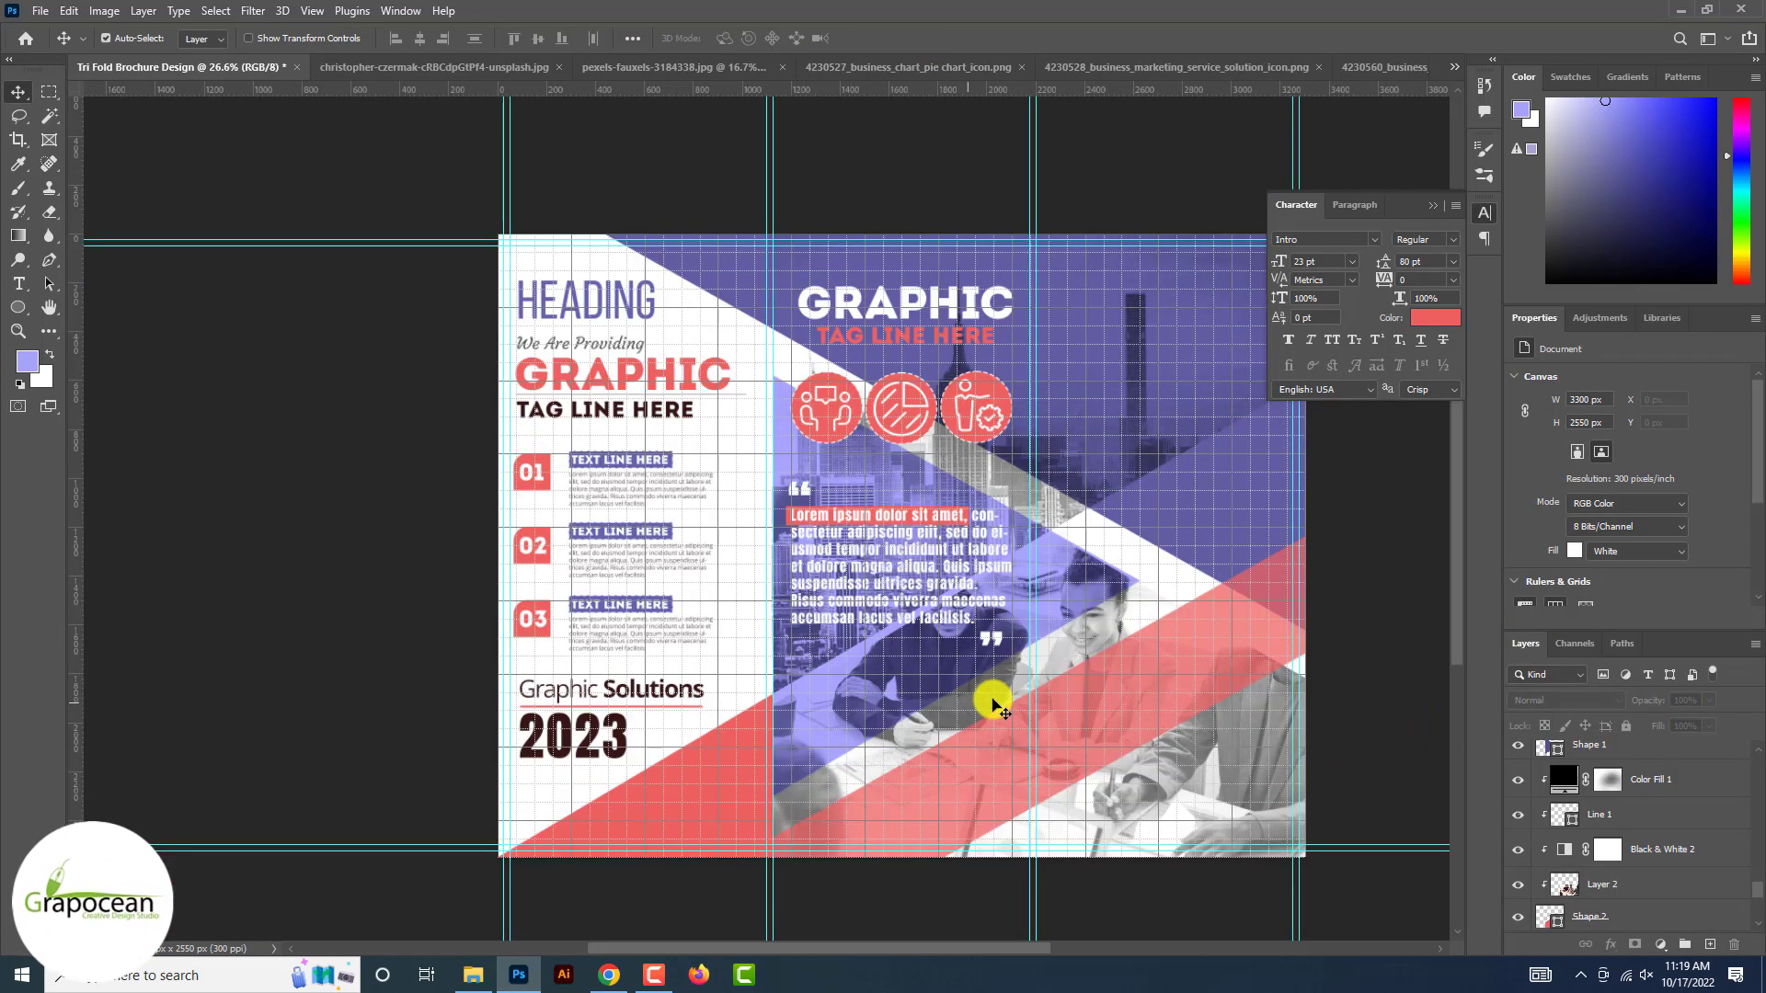
pyautogui.scroll(2, 936, 691)
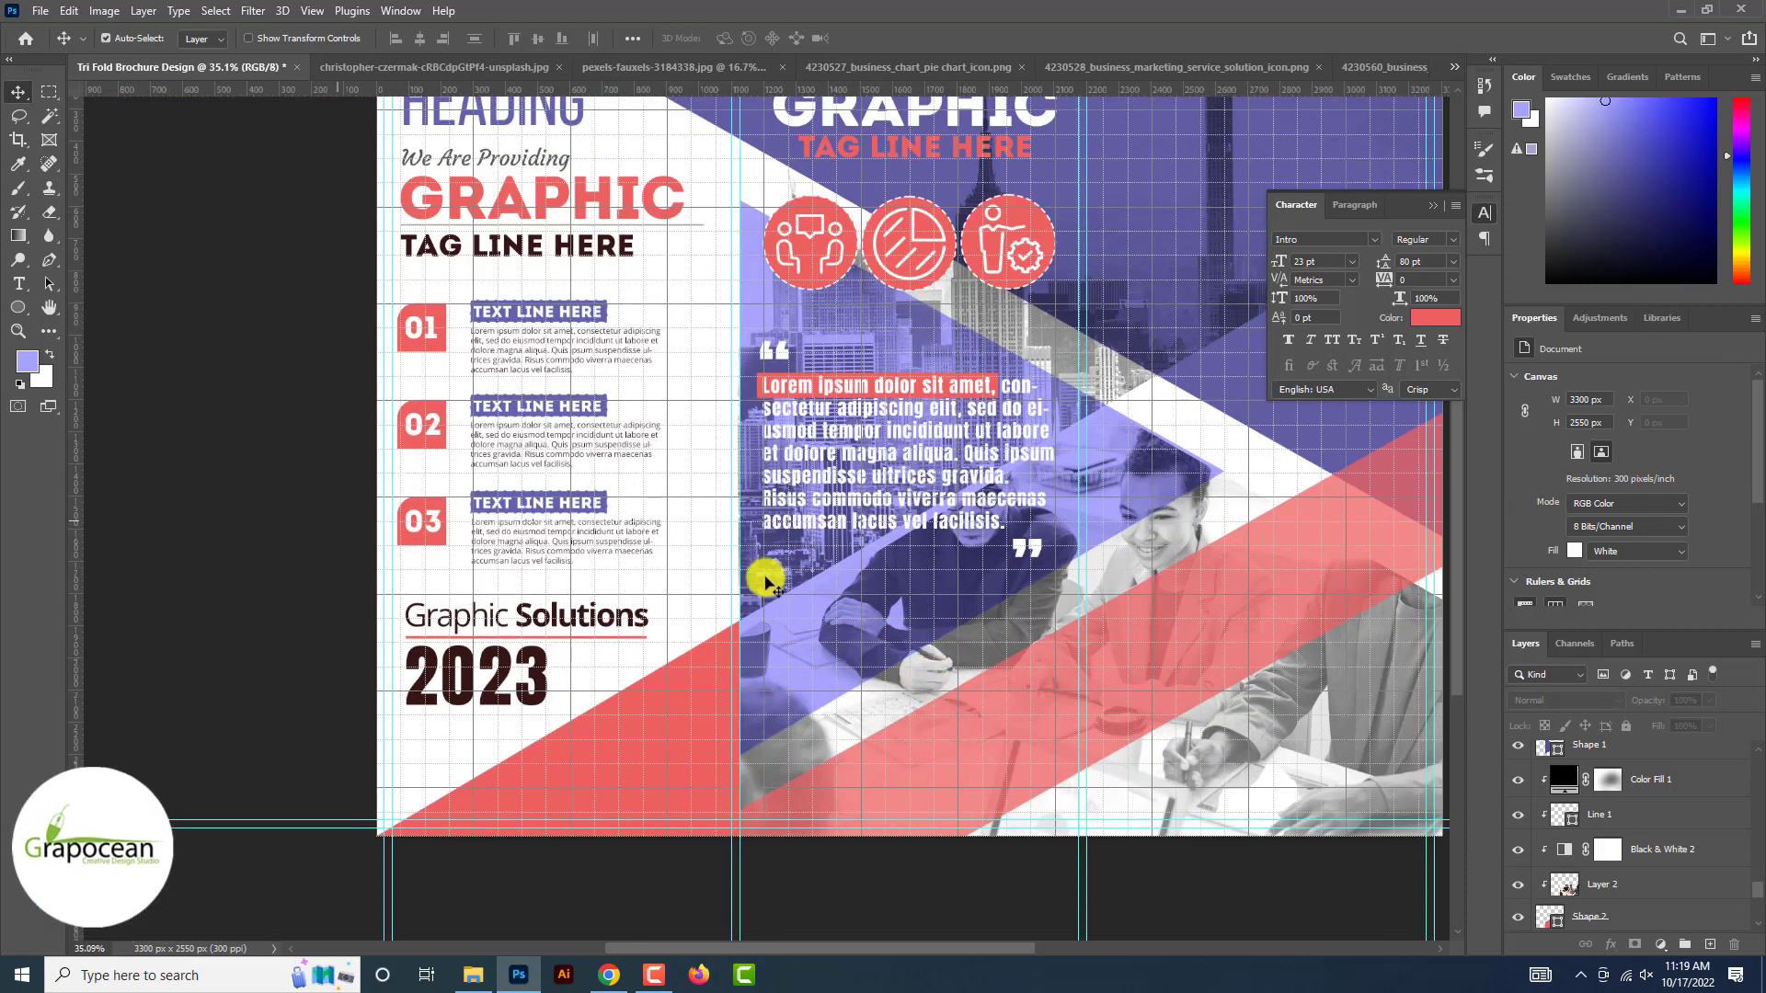
# - Duplicate the number 03 and its small paragraph into the middle panel below the closing quotation mark
pyautogui.scroll(2, 512, 538)
pyautogui.click(508, 538)
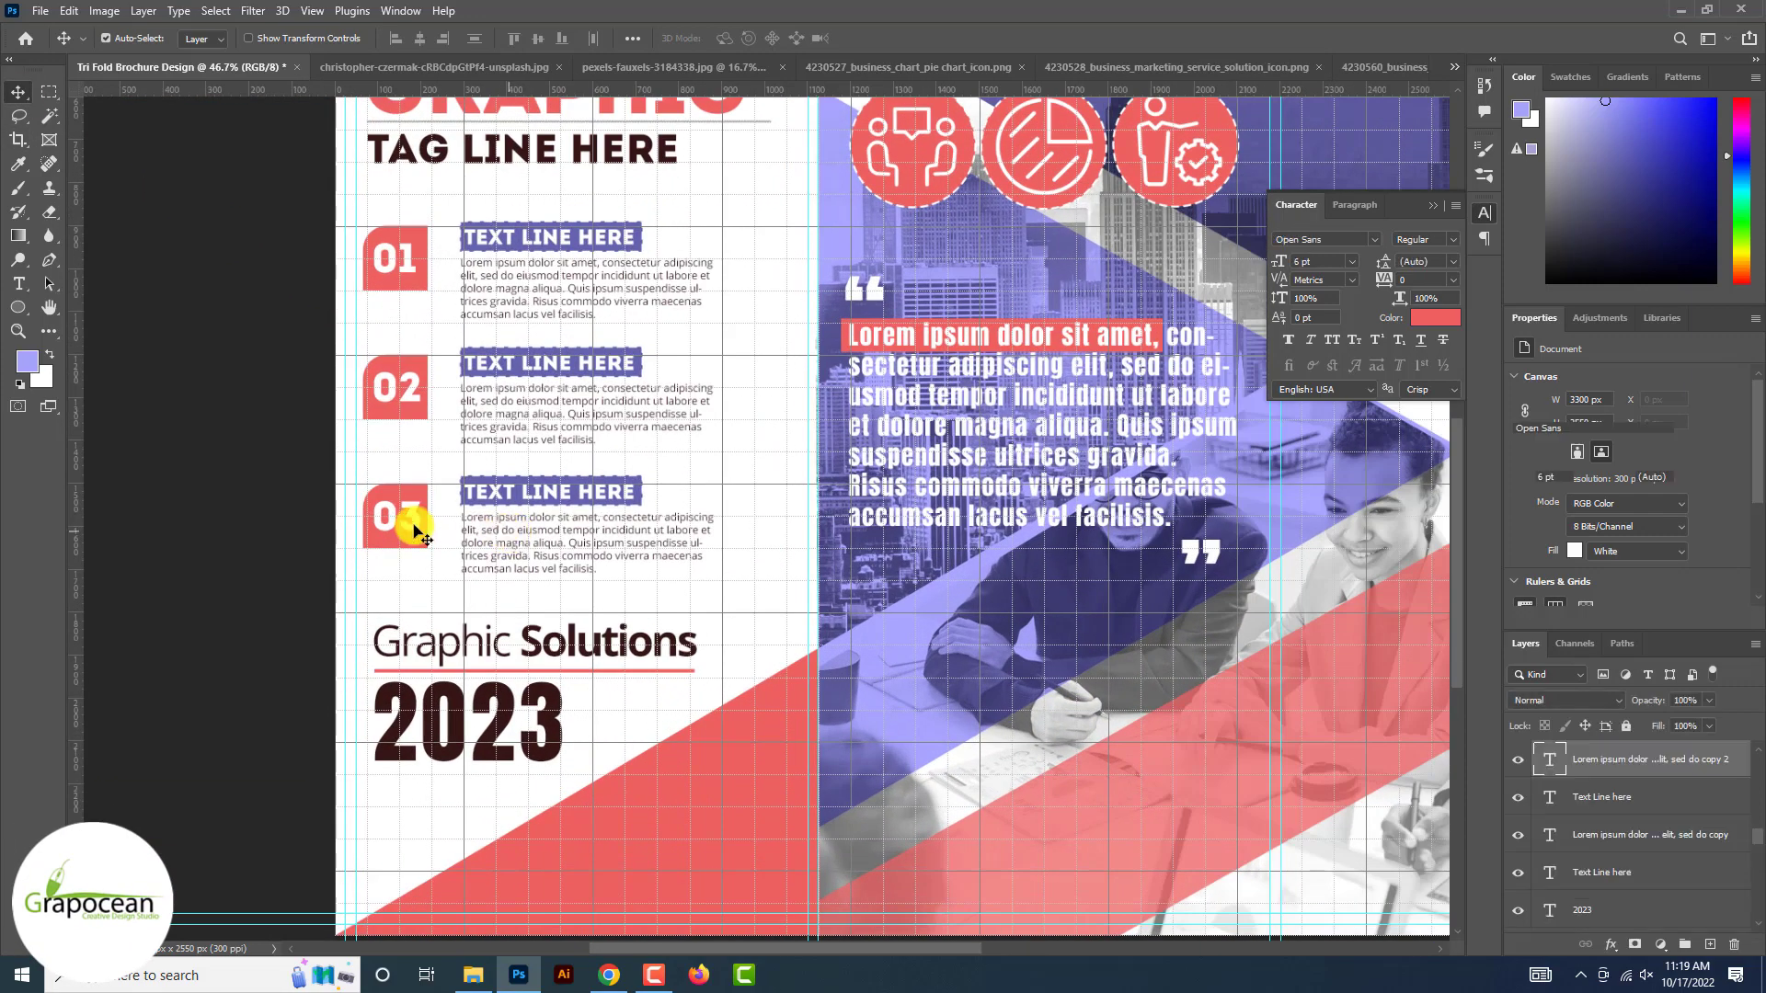
pyautogui.moveTo(644, 596); pyautogui.dragTo(975, 652)
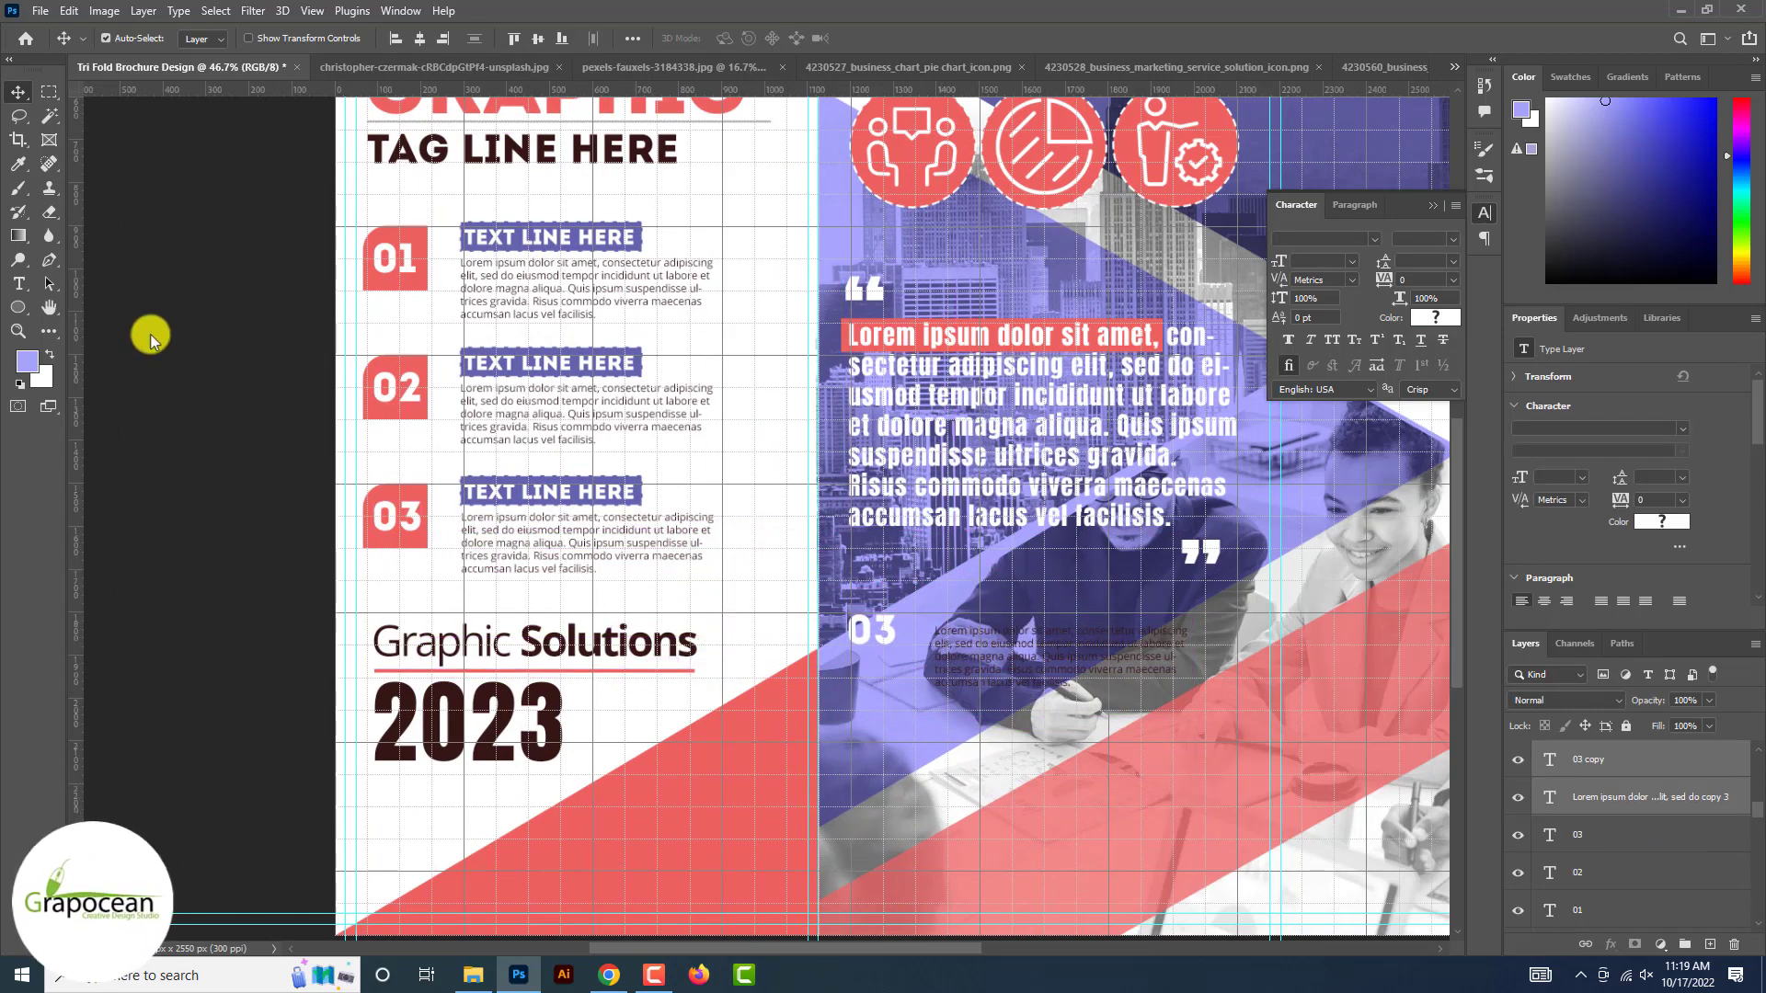
# - Recolour all the text of the copied small paragraph in the middle panel to white (#ffffff)
pyautogui.scroll(3, 1125, 627)
pyautogui.click(25, 290)
pyautogui.click(1054, 704)
pyautogui.hotkey('ctrl', 'a')
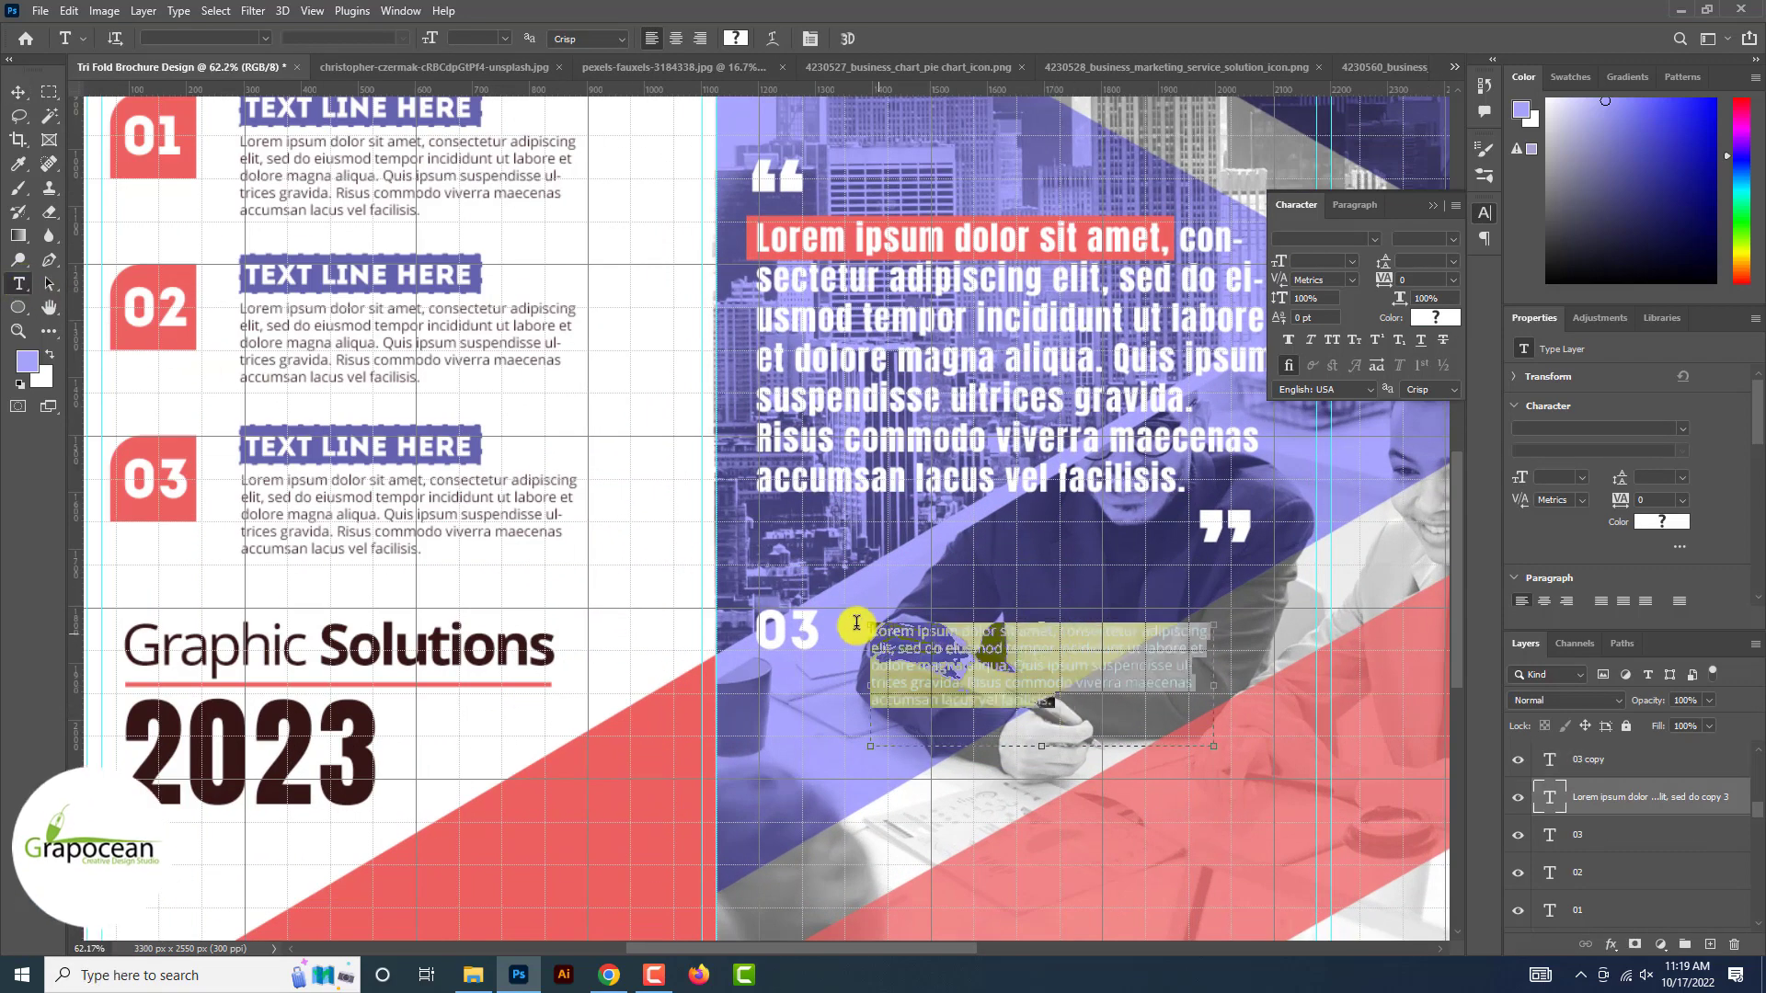
pyautogui.click(736, 37)
pyautogui.click(406, 740)
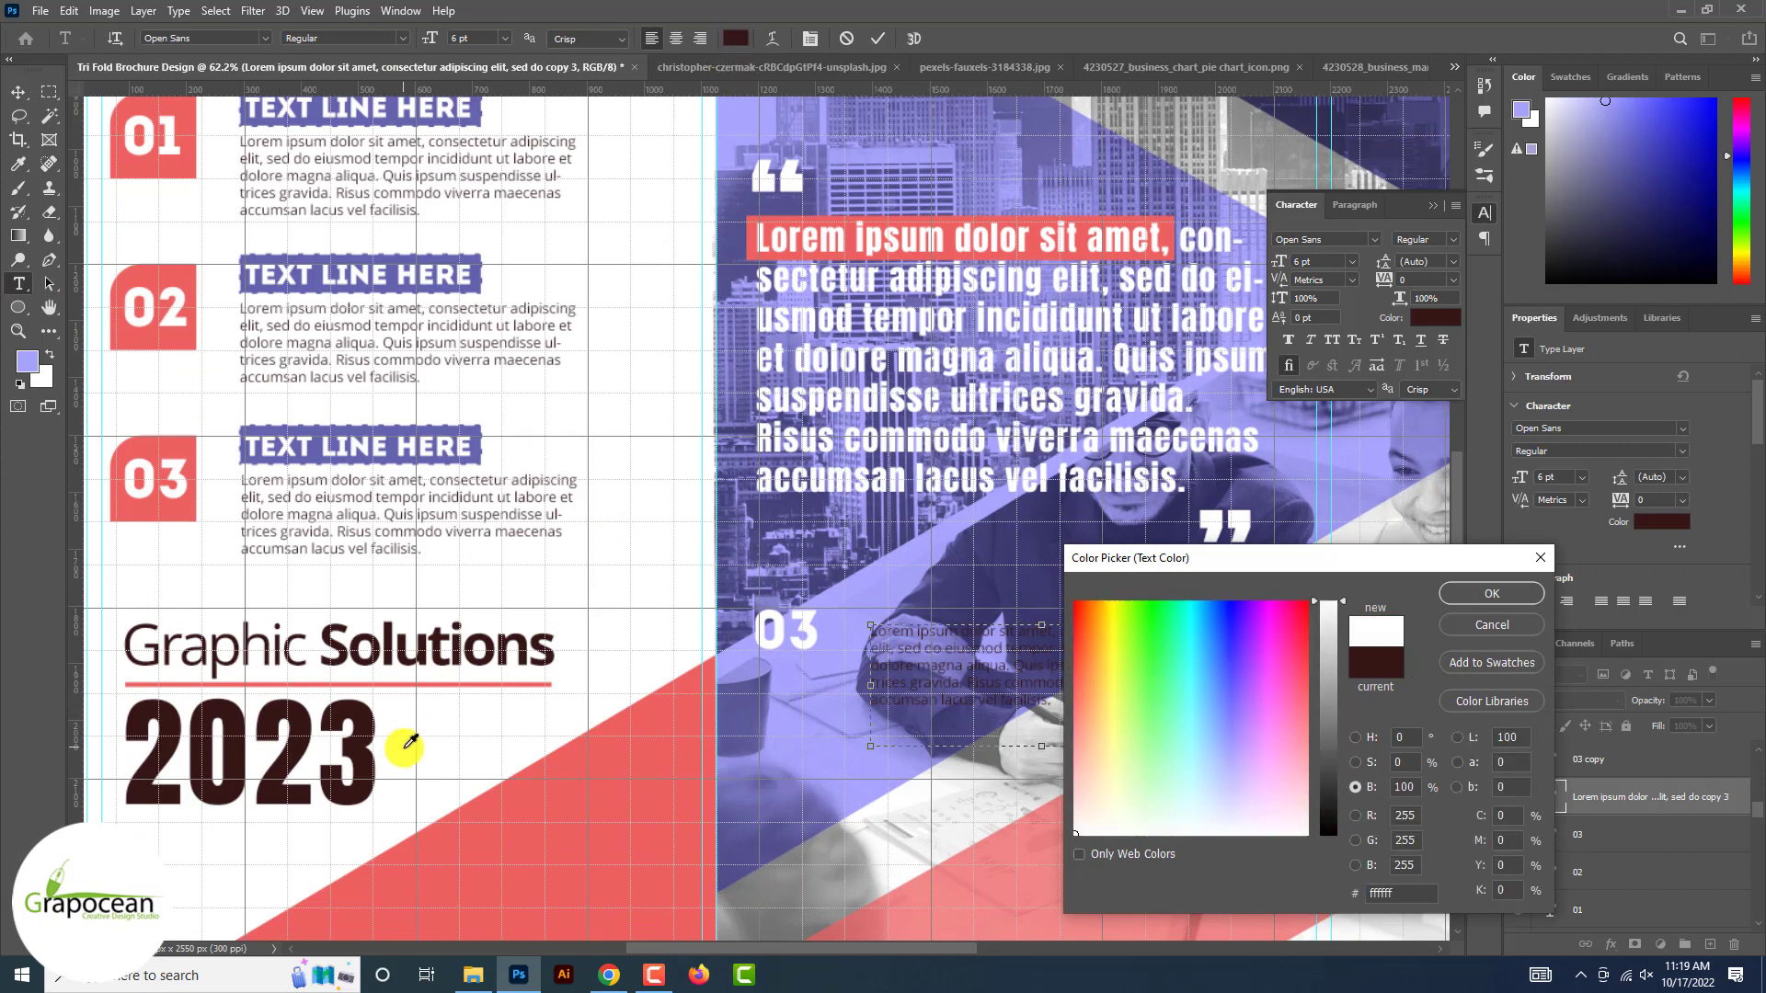
pyautogui.click(1492, 595)
pyautogui.click(736, 38)
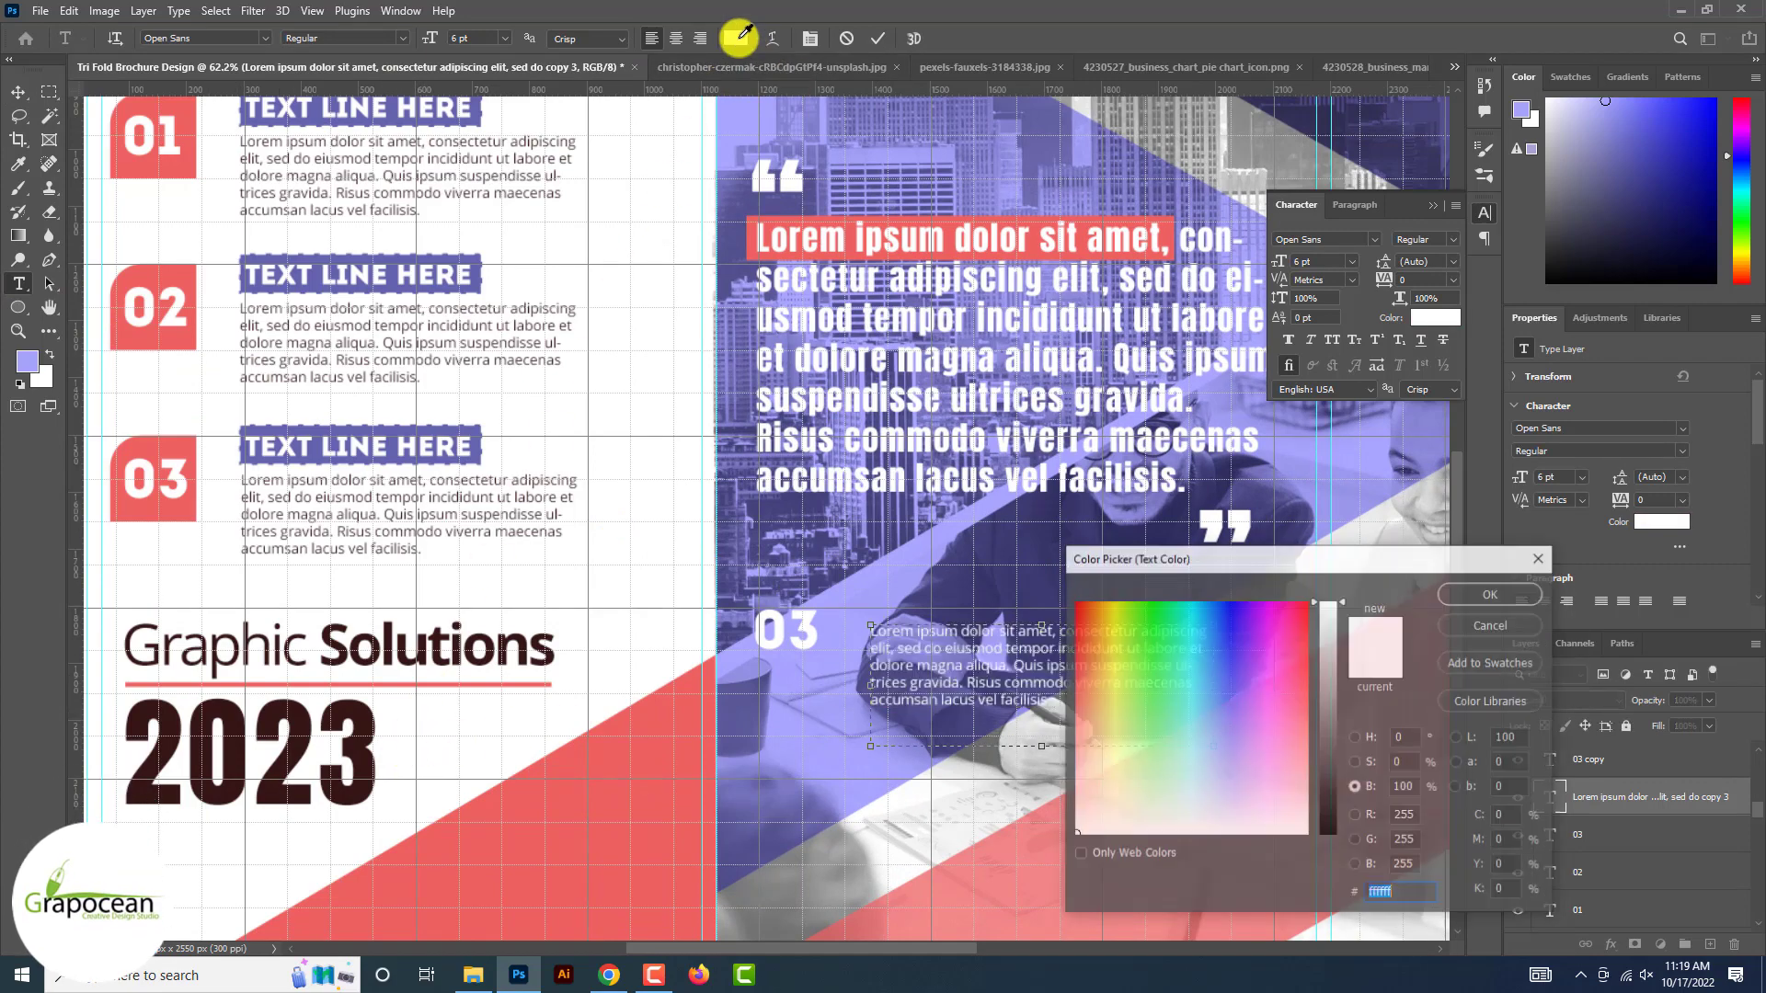
pyautogui.click(1480, 593)
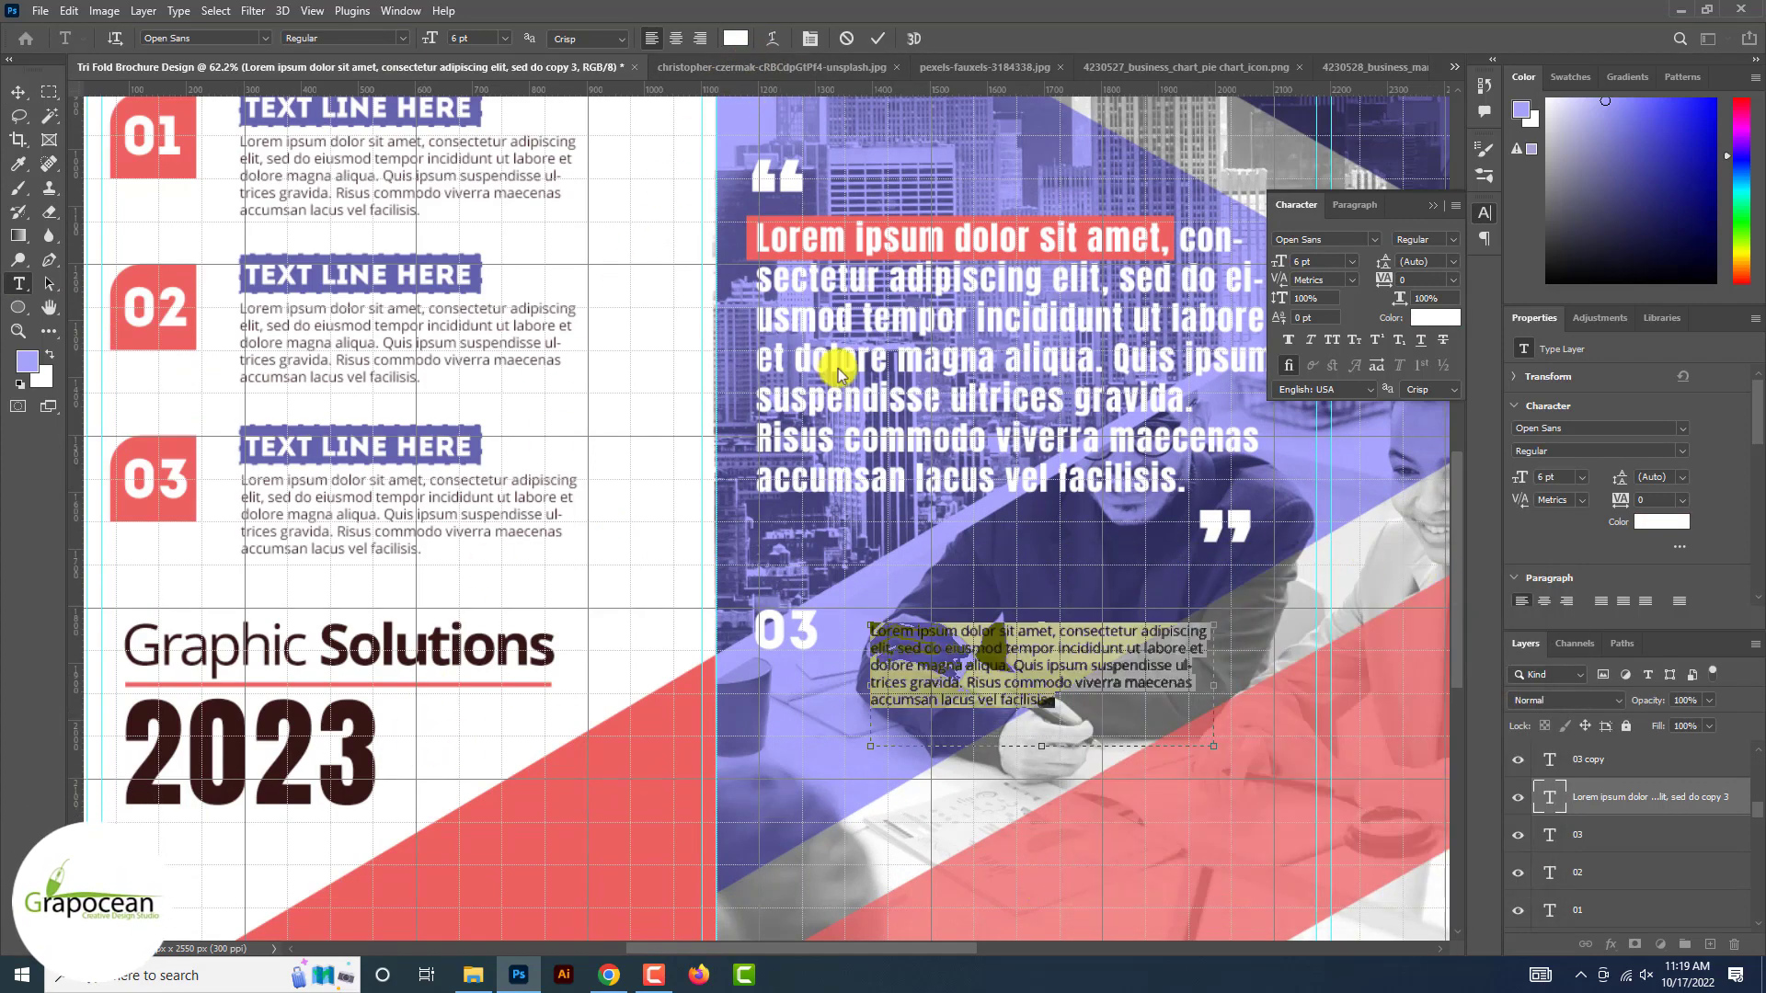
pyautogui.click(35, 93)
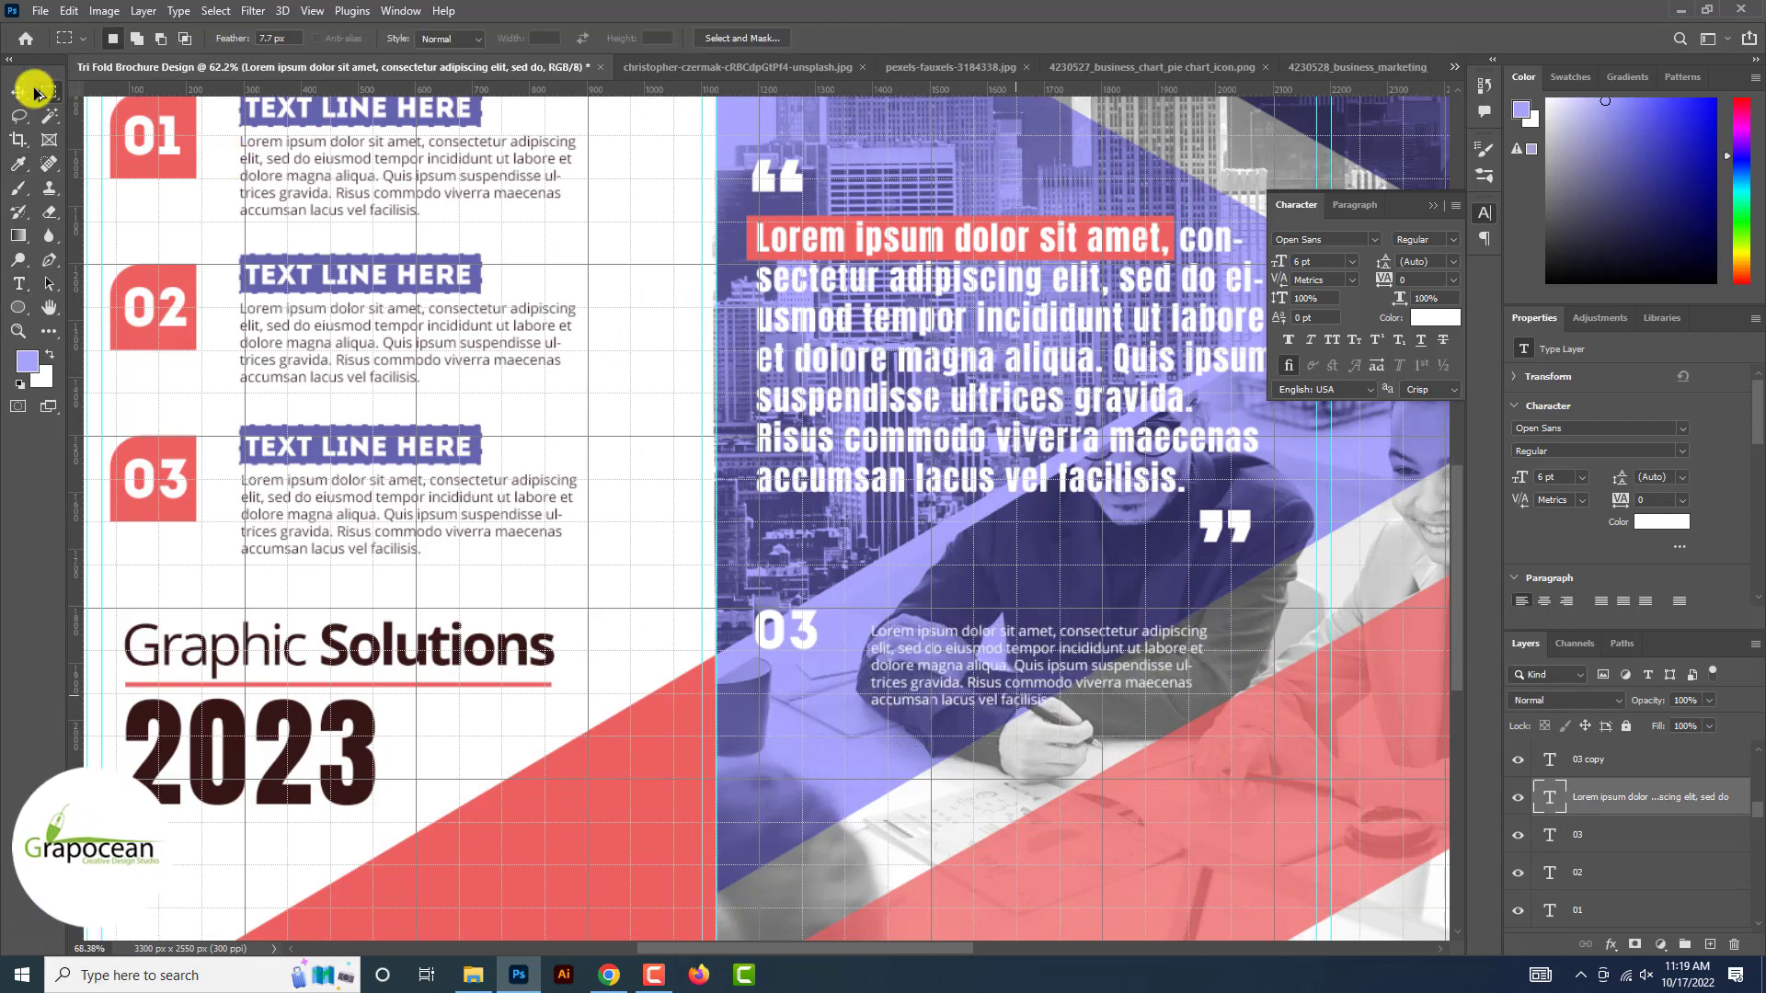
# - Draw a rectangle of 1050 × 225 px across the middle panel over the copied number 01 and its small paragraph
pyautogui.scroll(9, 920, 662)
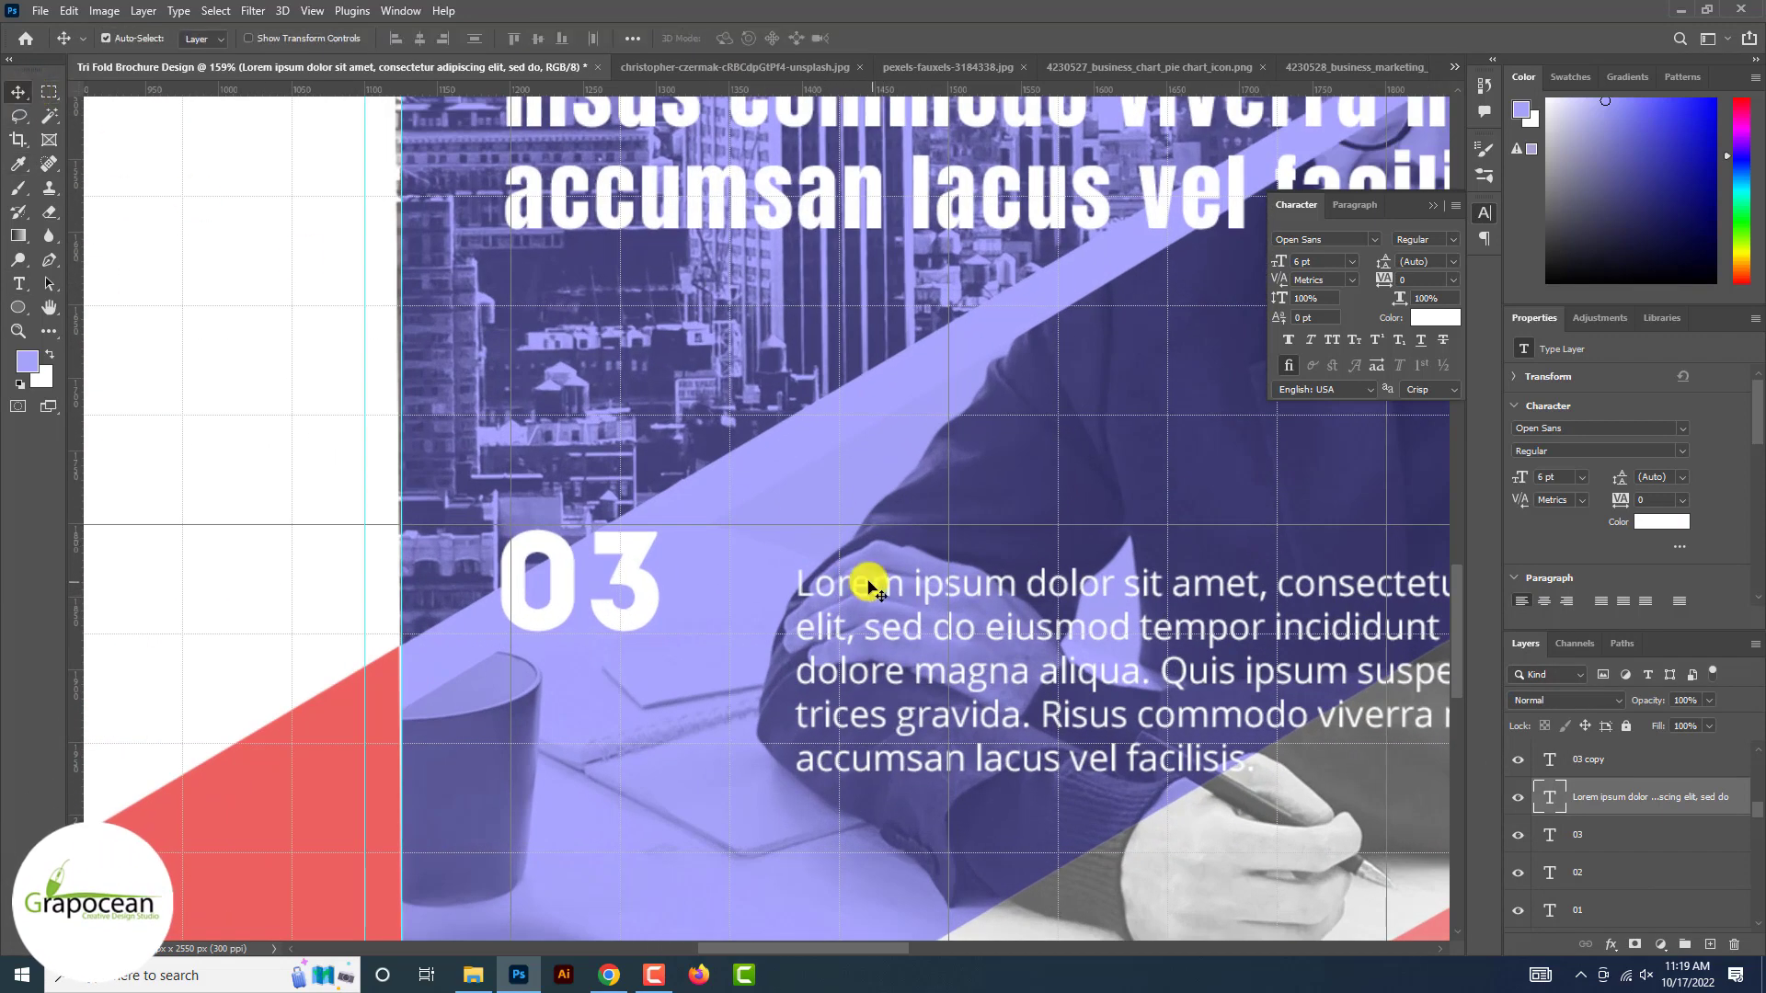
pyautogui.scroll(-5, 862, 533)
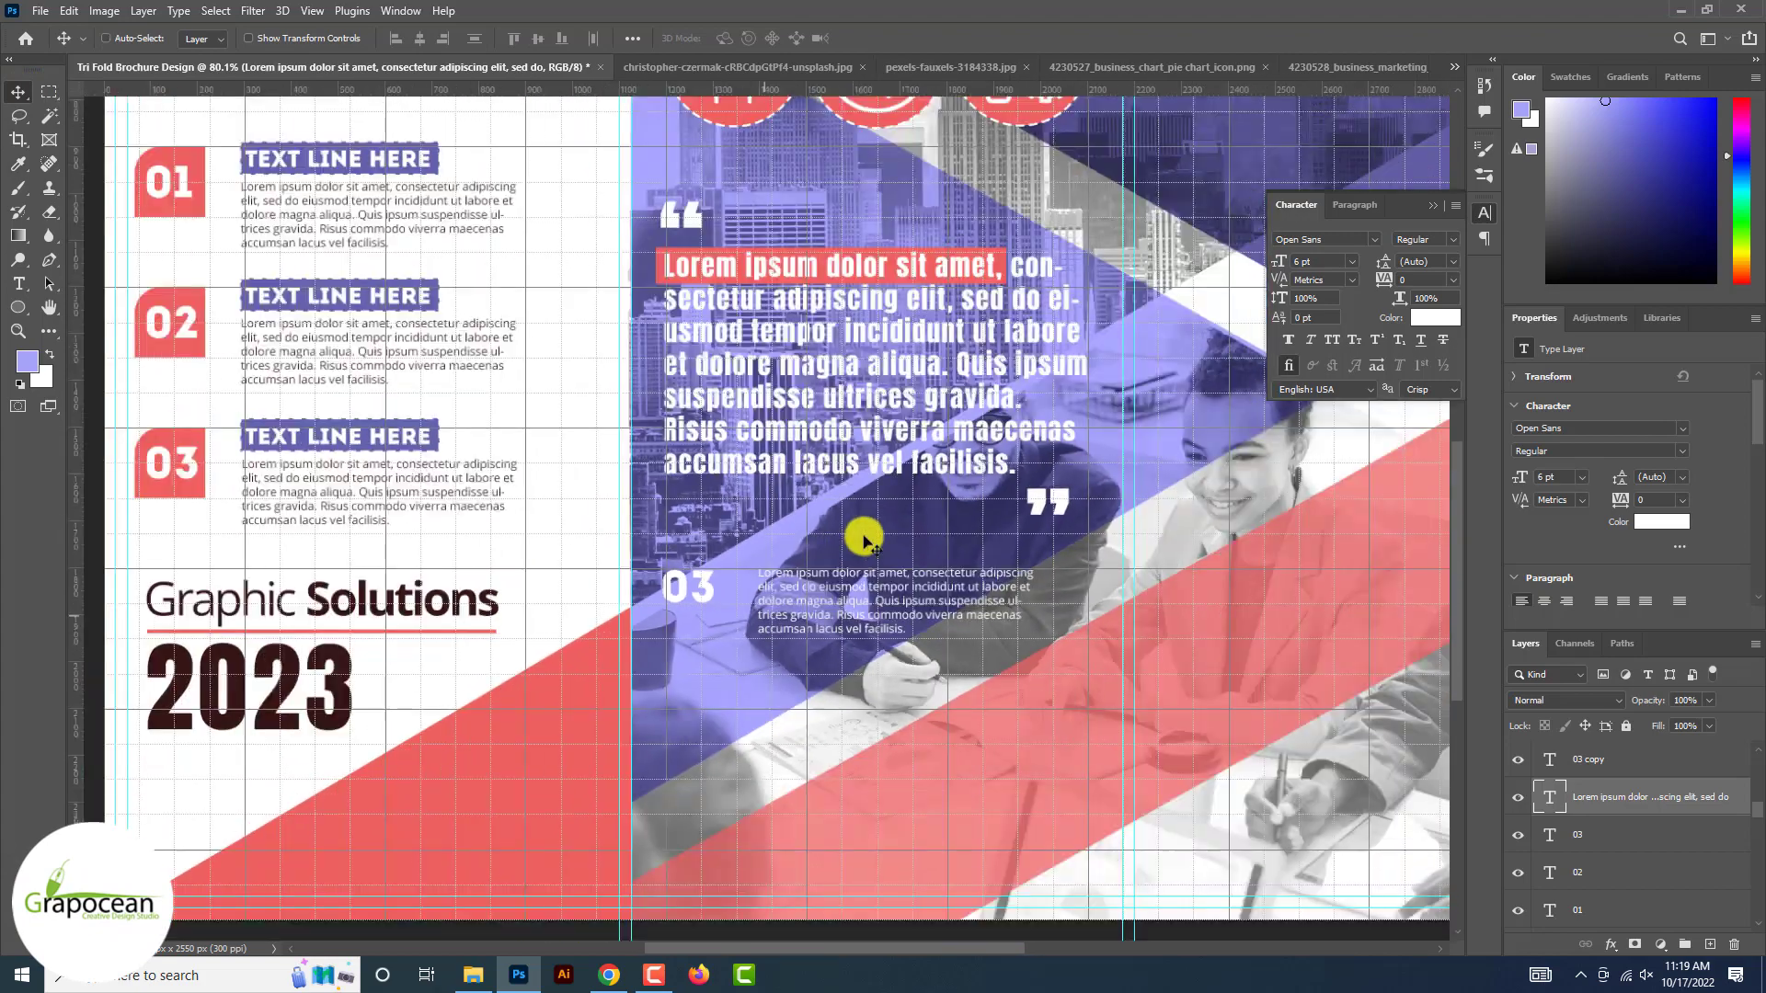
pyautogui.scroll(-2, 862, 538)
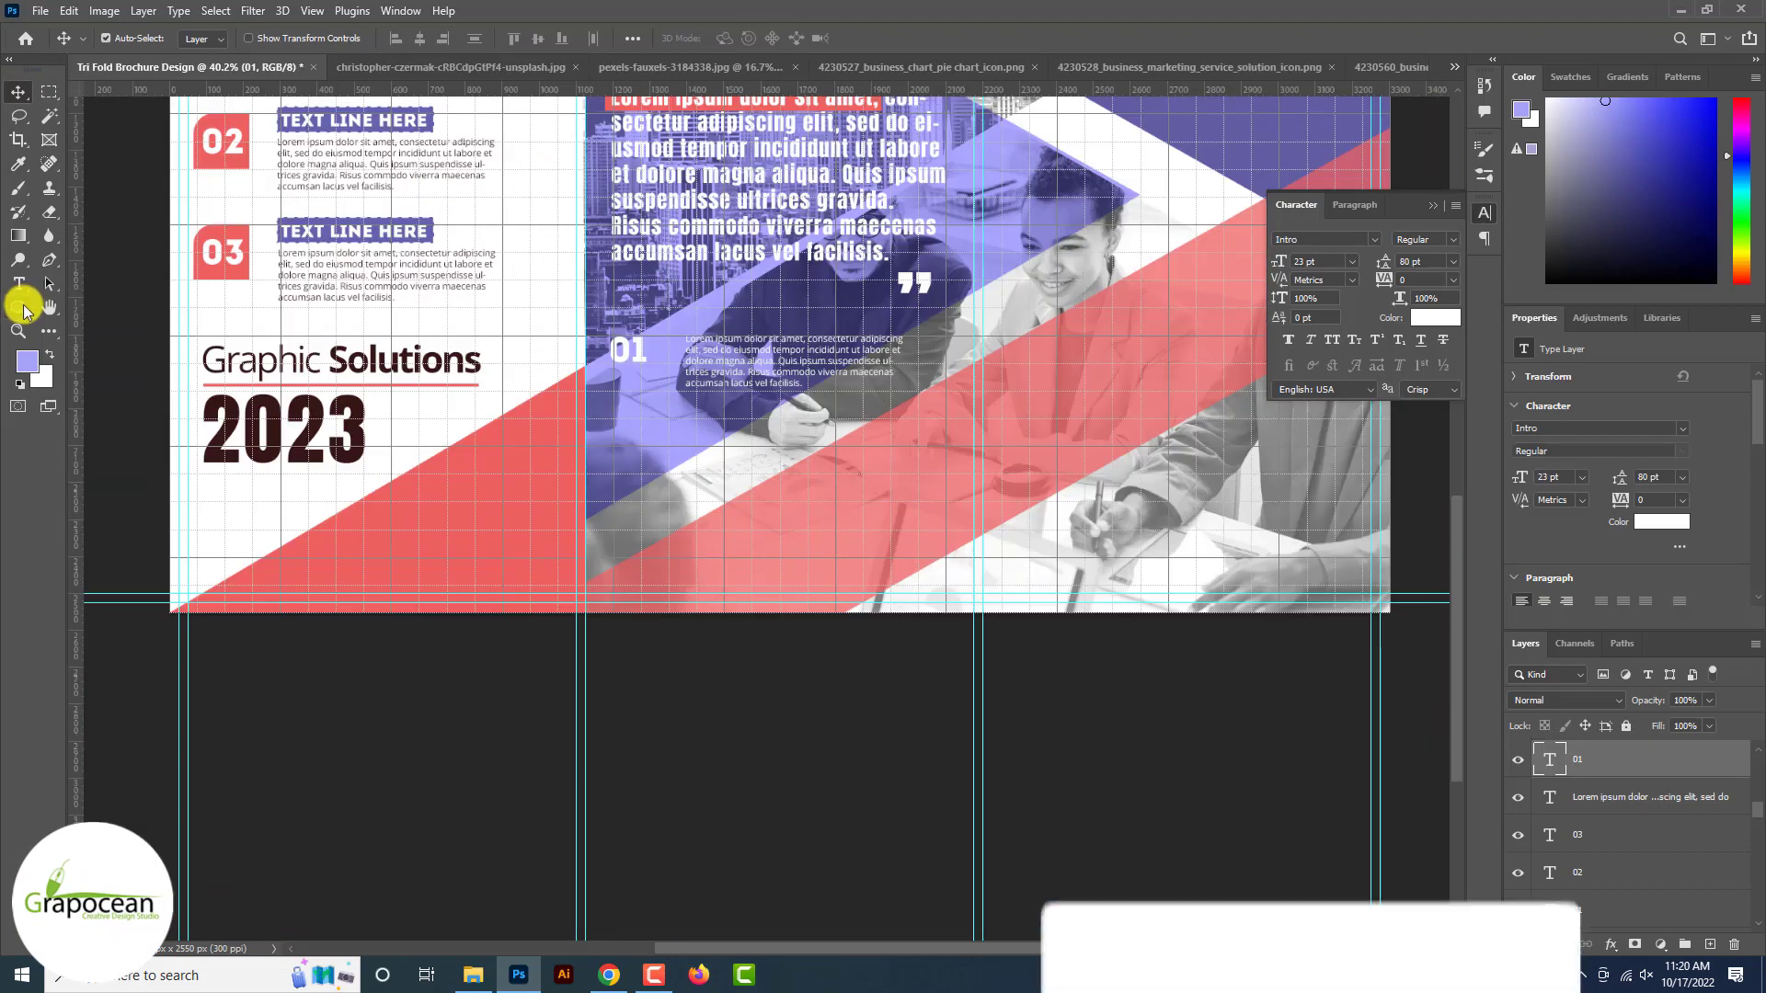
pyautogui.rightClick(20, 307)
pyautogui.click(145, 310)
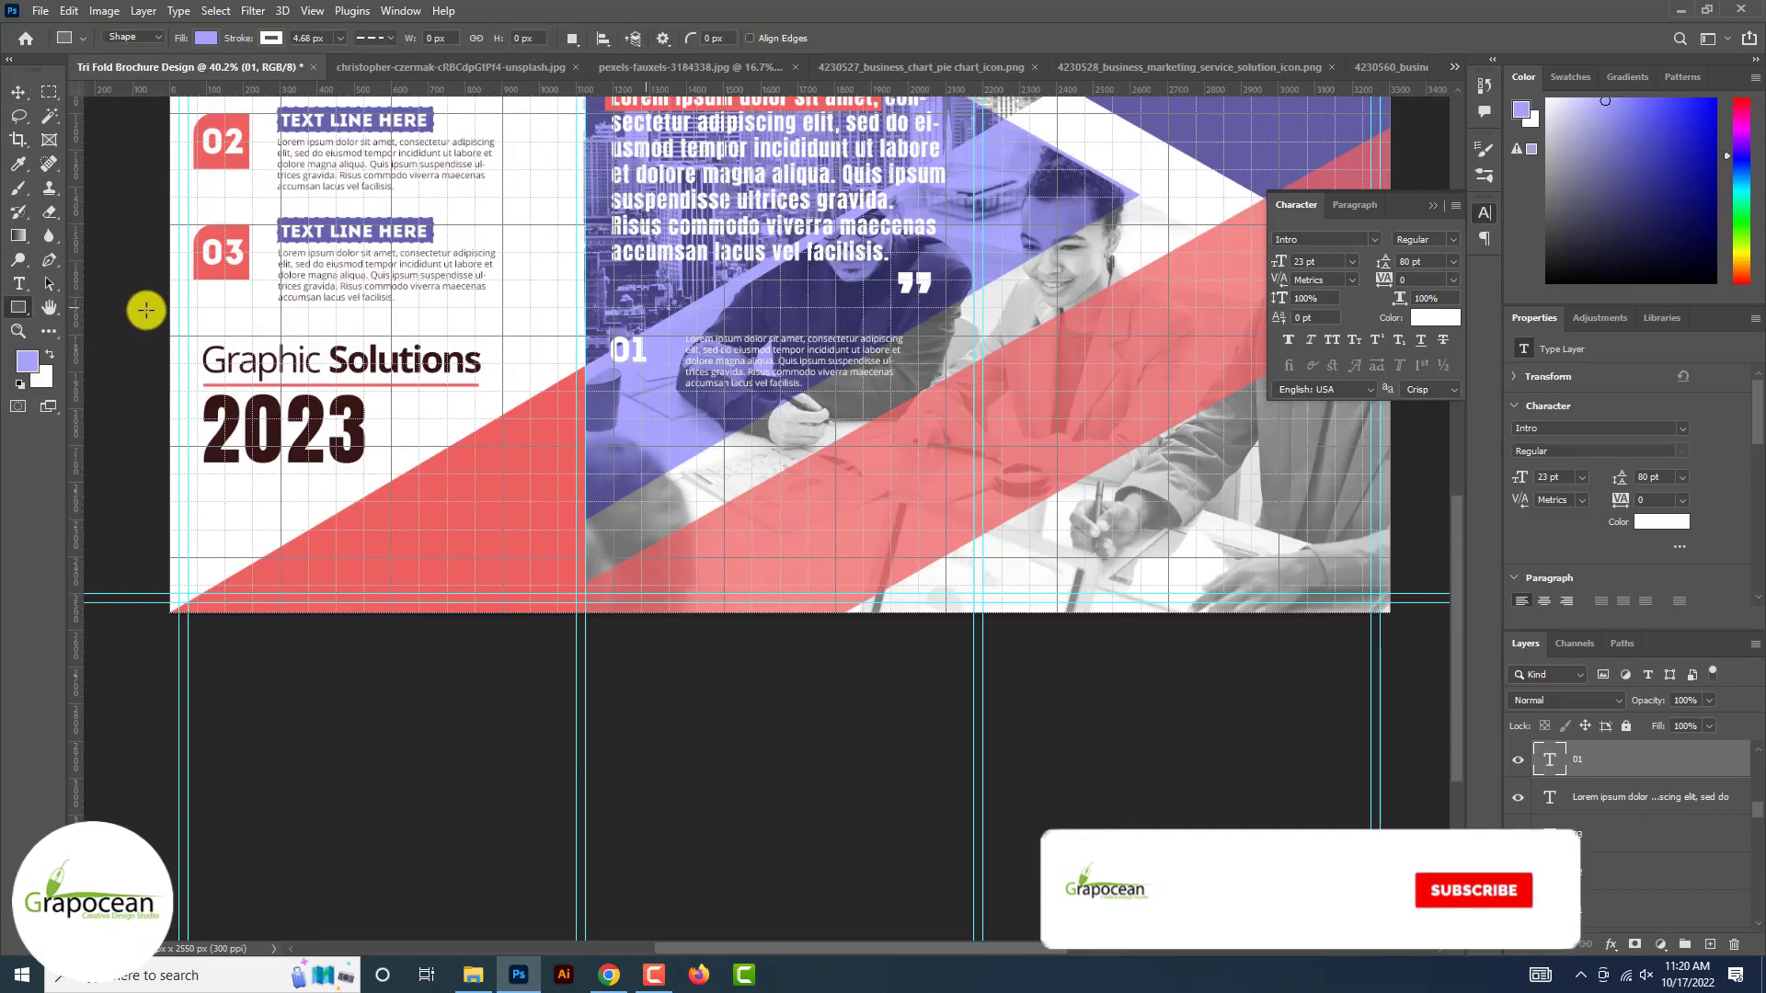
pyautogui.moveTo(962, 419); pyautogui.dragTo(973, 419)
pyautogui.click(17, 92)
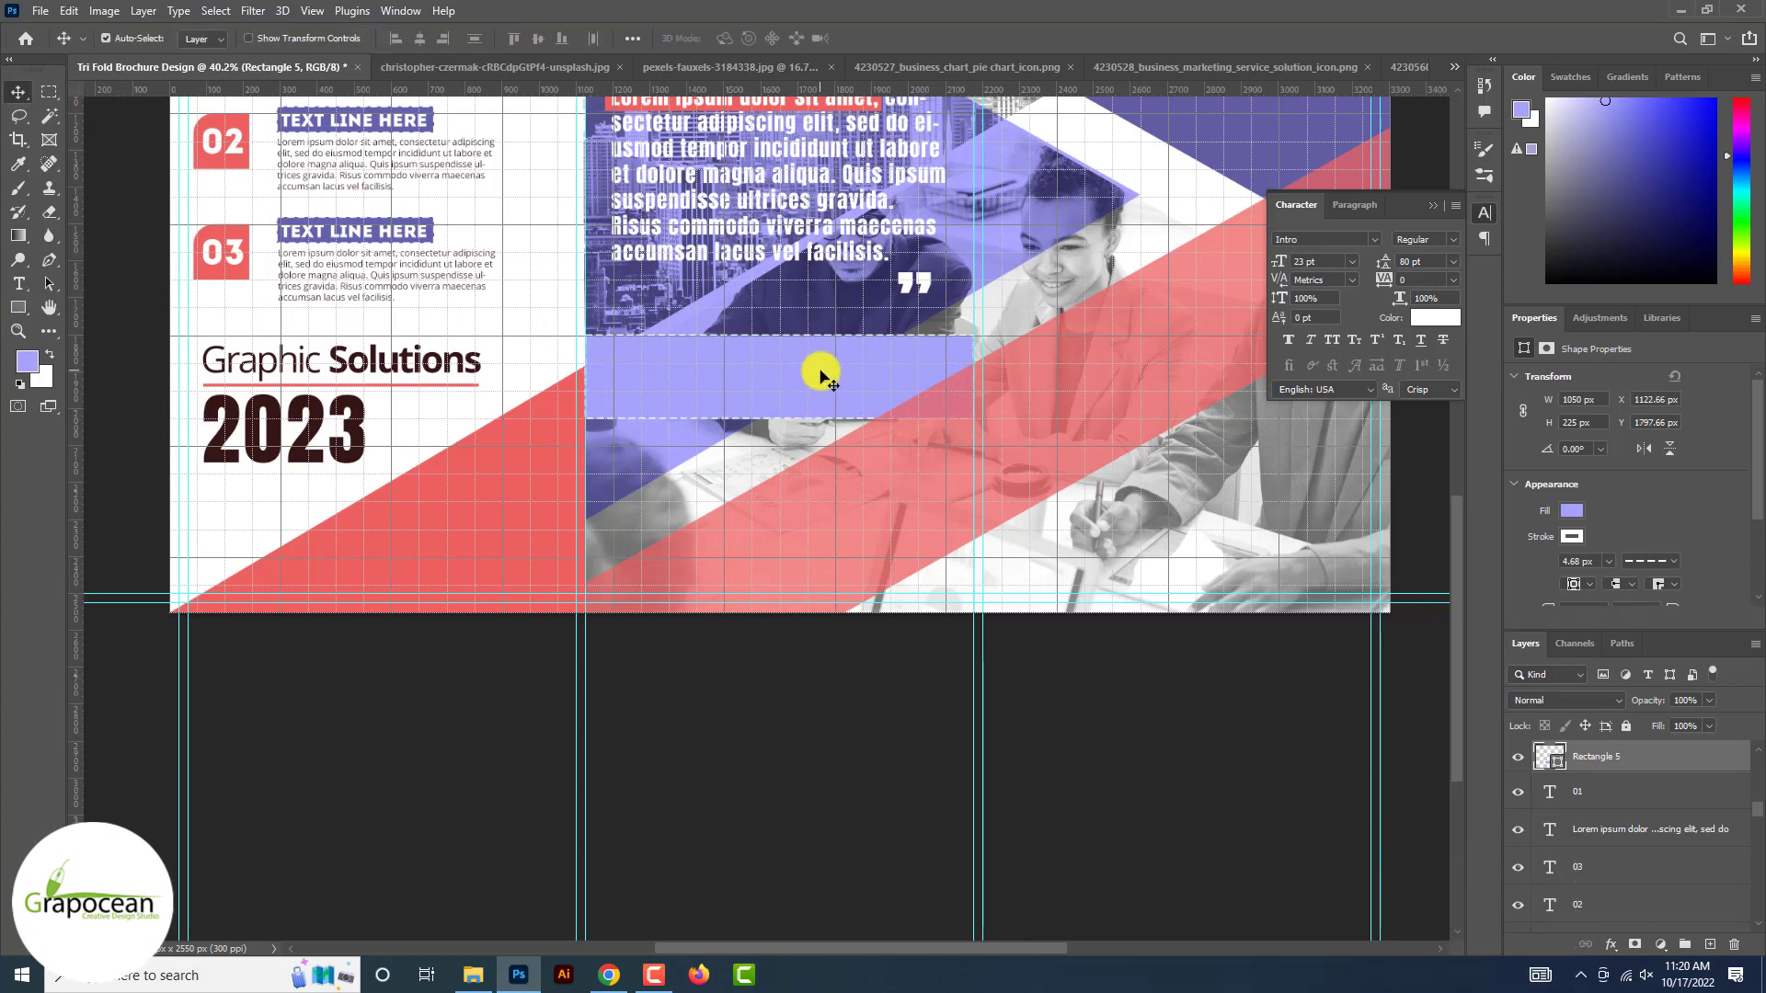
# - Move the new rectangle down the layer stack so it sits behind the number 01 and its paragraph
pyautogui.hotkey('ctrl', '[')
pyautogui.hotkey('ctrl', '[')
pyautogui.hotkey('ctrl', '[')
pyautogui.hotkey('ctrl', '[')
pyautogui.scroll(-3, 821, 375)
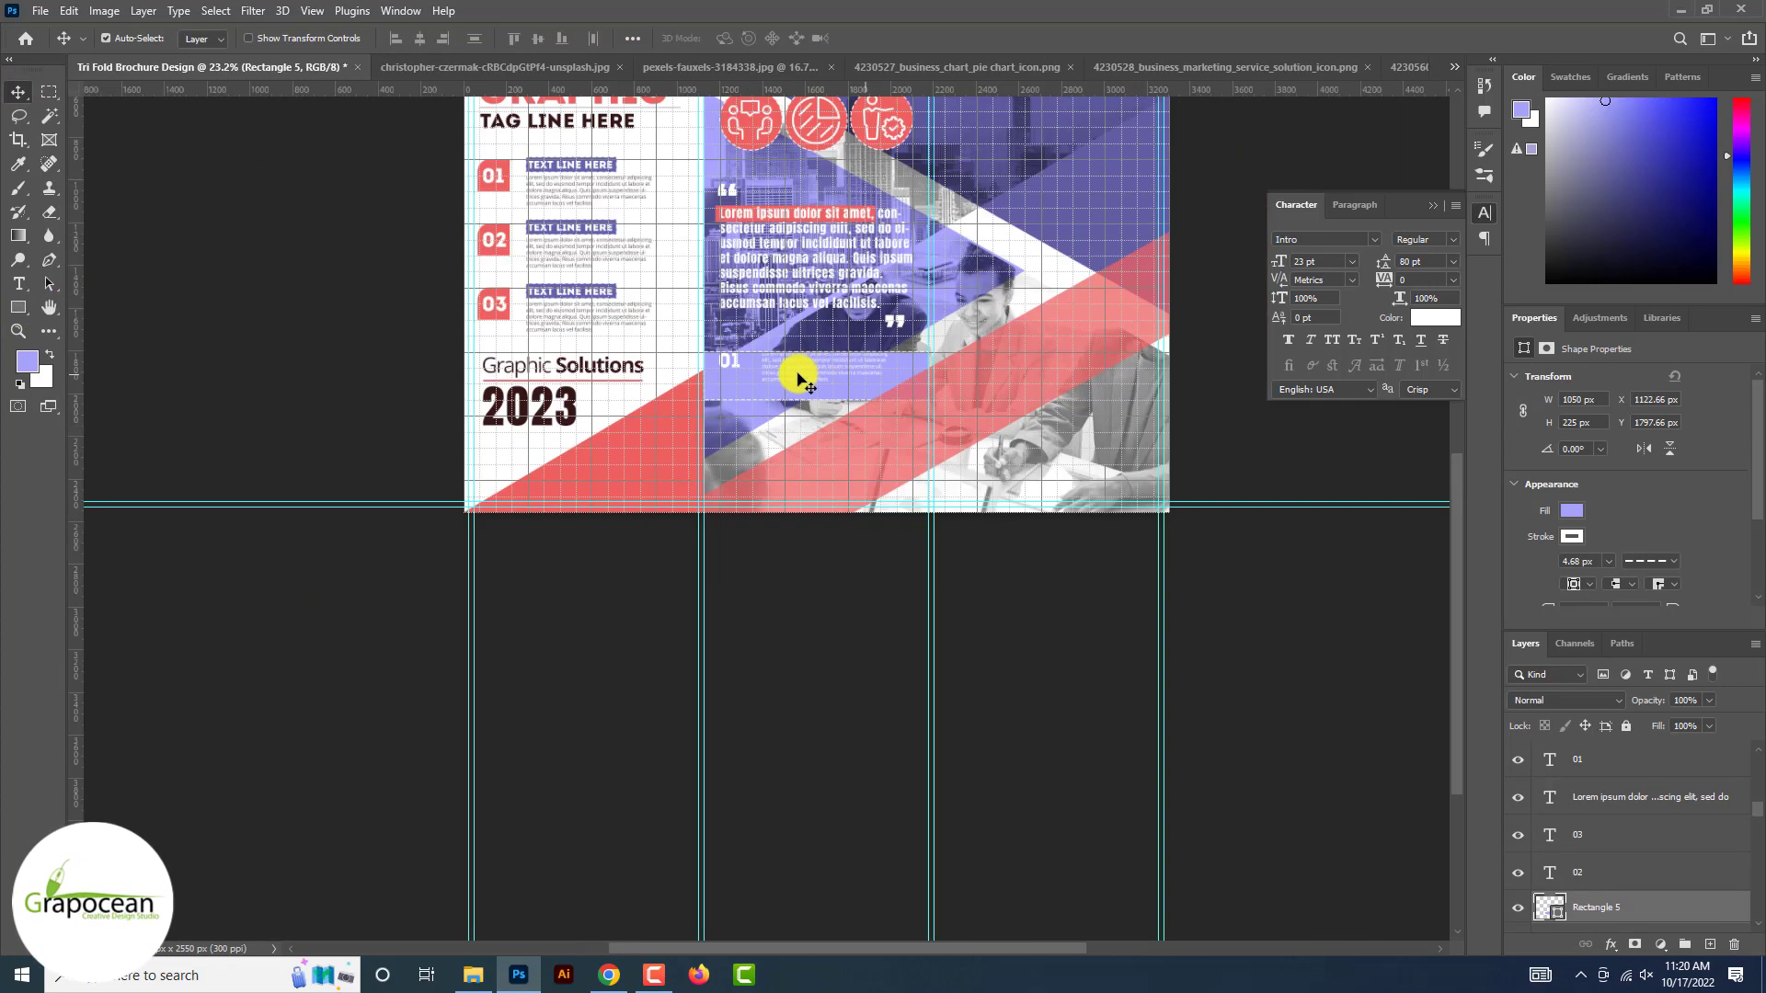
# - Remove the rectangle's stroke, fill it with the near-black brown, and move it up to frame the number 01 and paragraph
pyautogui.scroll(2, 789, 374)
pyautogui.click(27, 362)
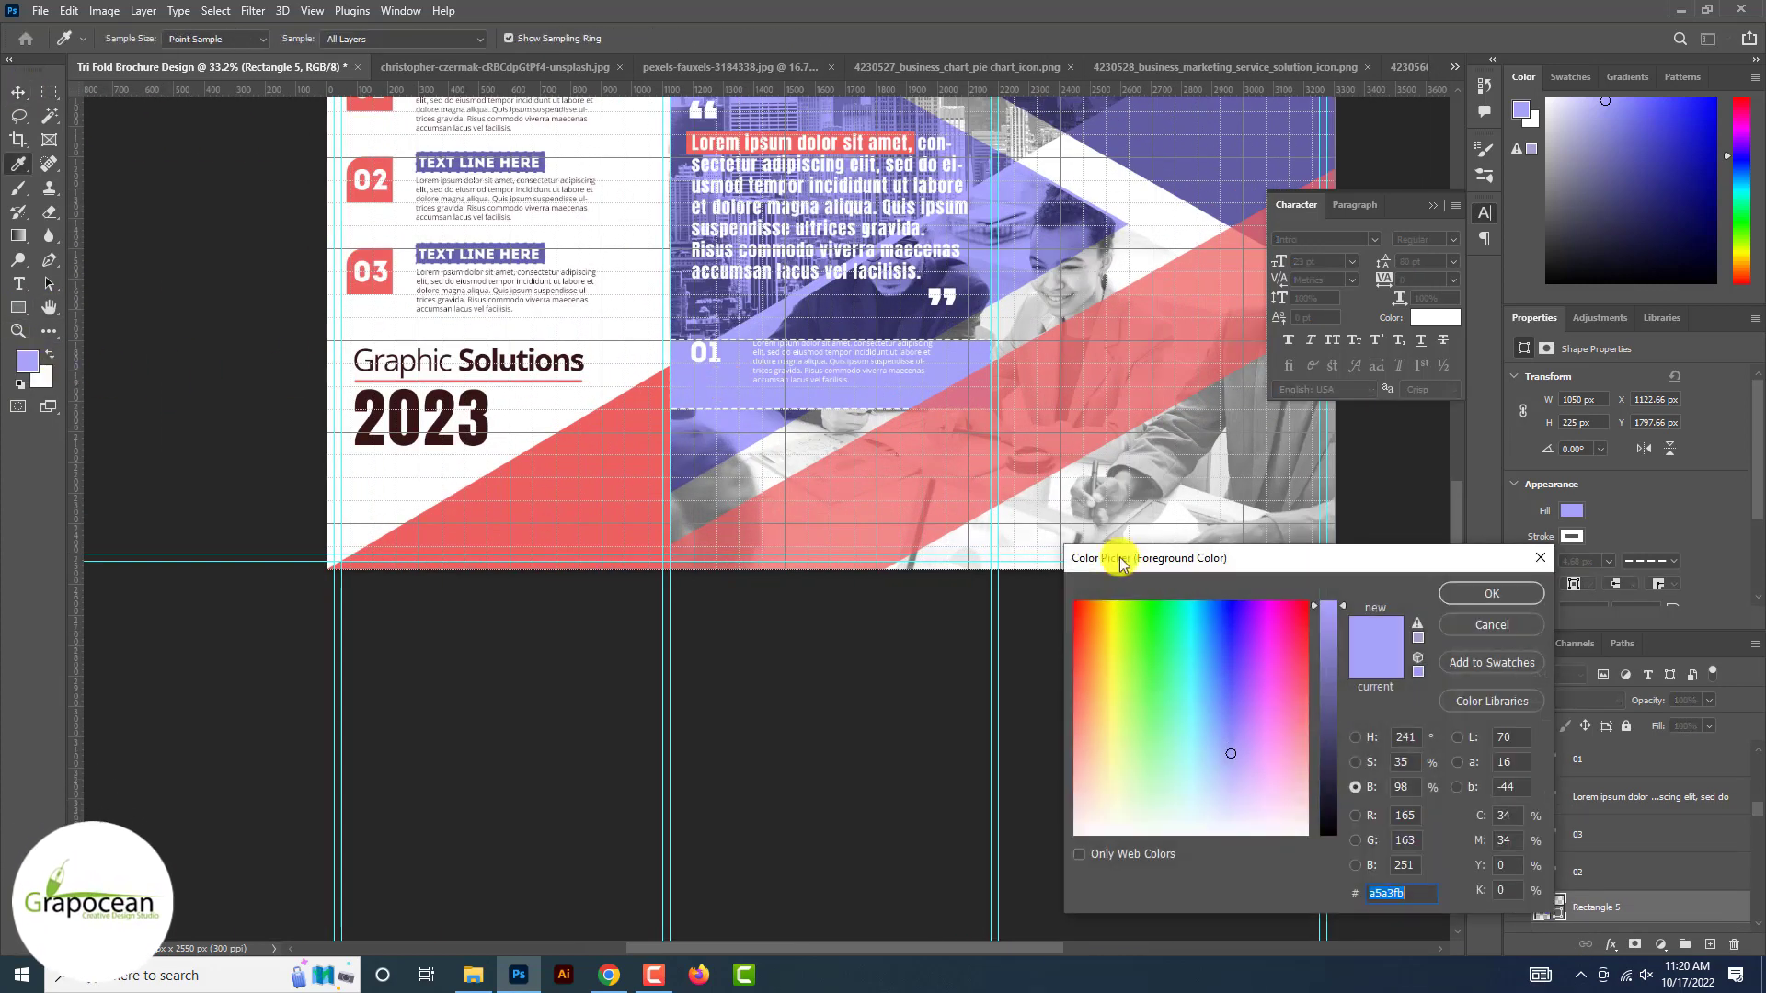
pyautogui.click(1478, 625)
pyautogui.click(18, 306)
pyautogui.click(271, 38)
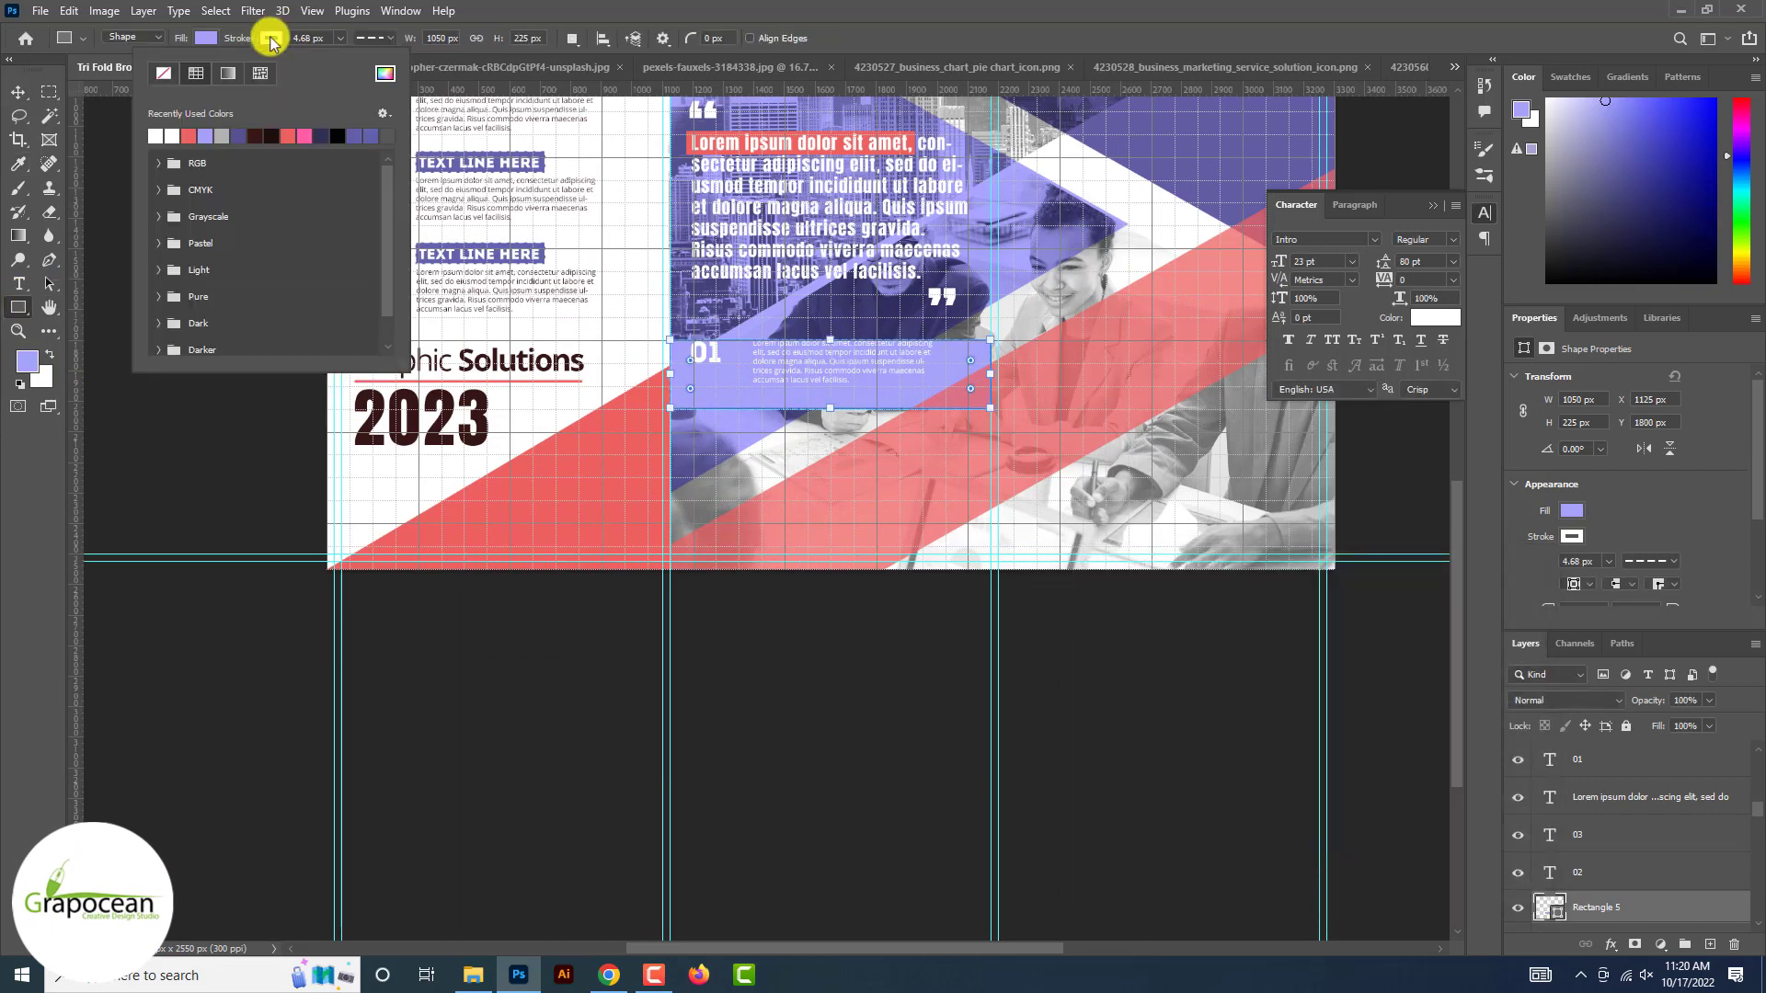
pyautogui.click(205, 37)
pyautogui.click(206, 136)
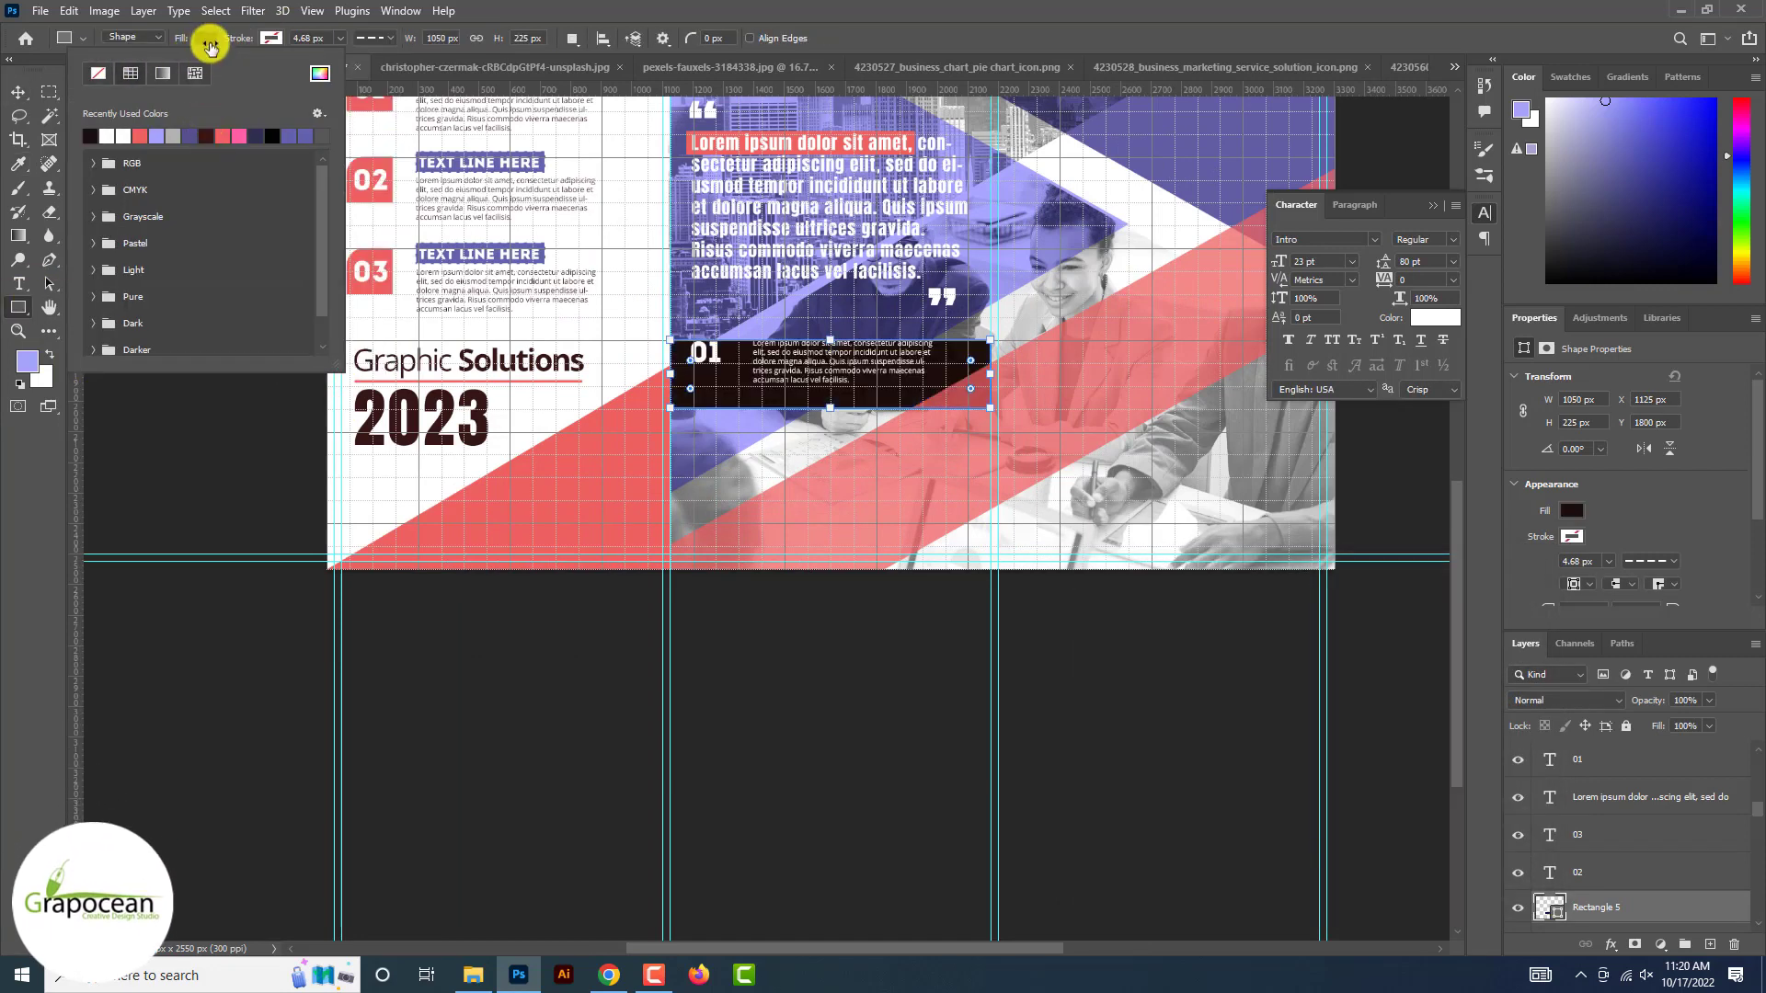
pyautogui.doubleClick(210, 42)
pyautogui.click(20, 92)
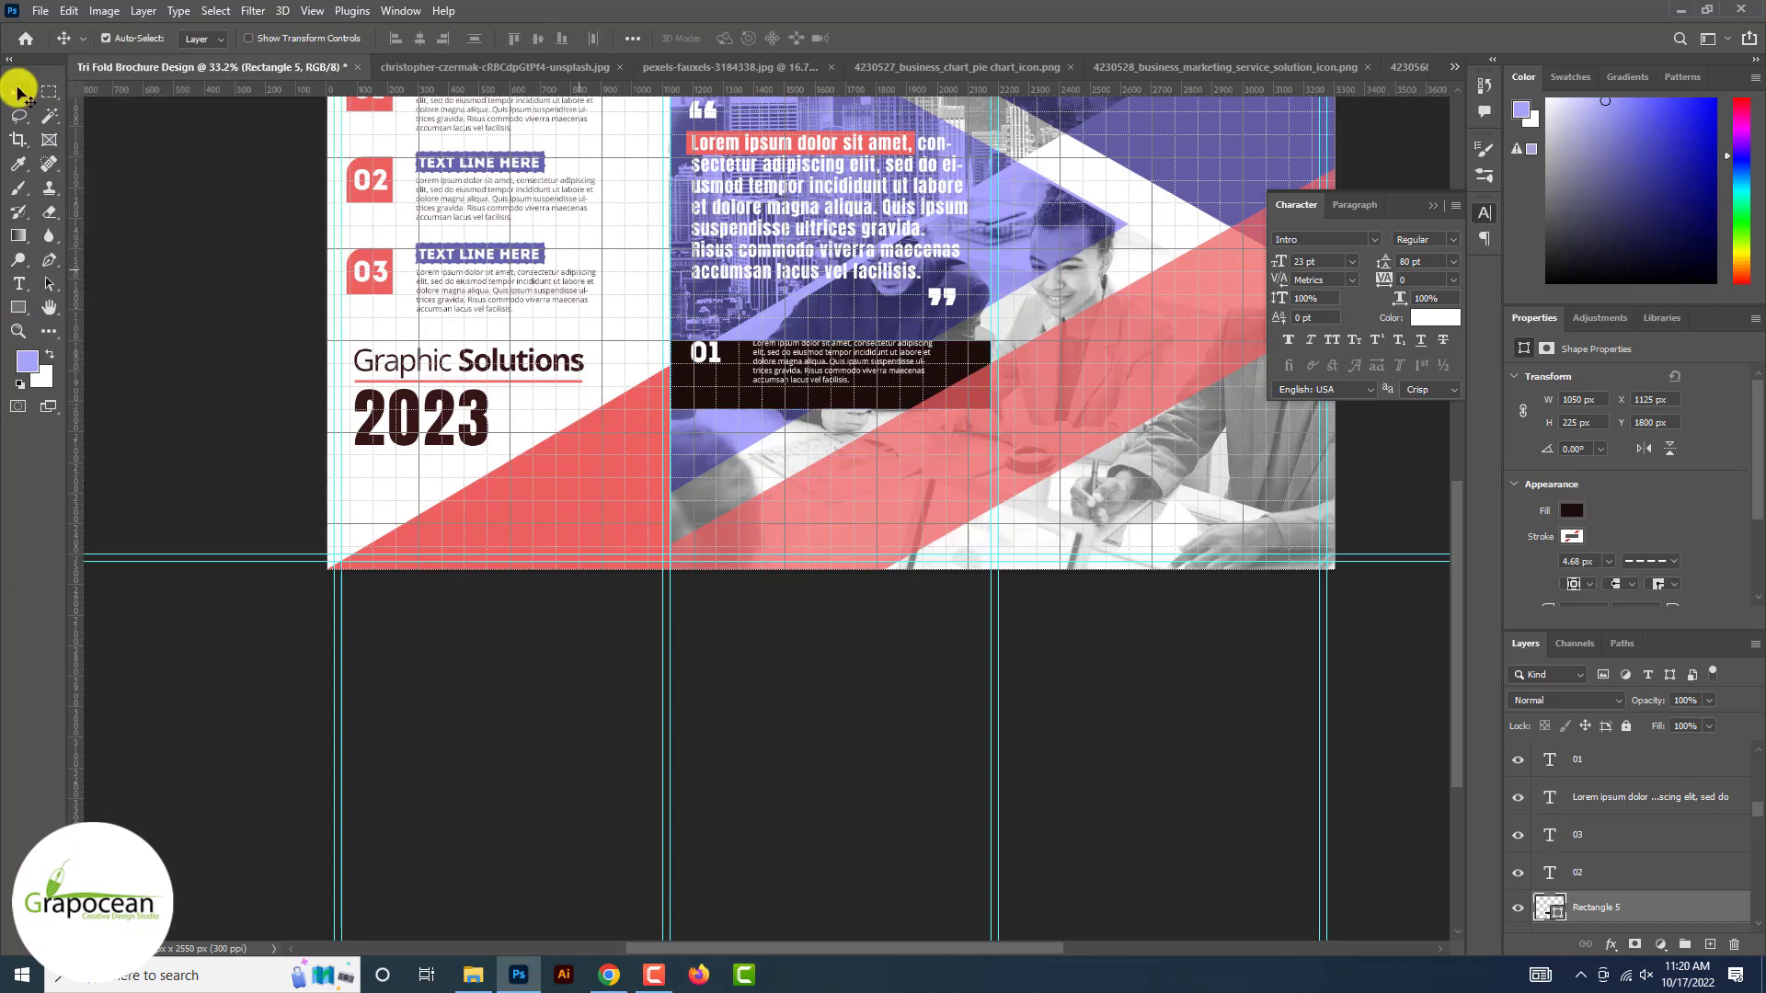
pyautogui.scroll(5, 713, 374)
pyautogui.moveTo(717, 367); pyautogui.dragTo(716, 306)
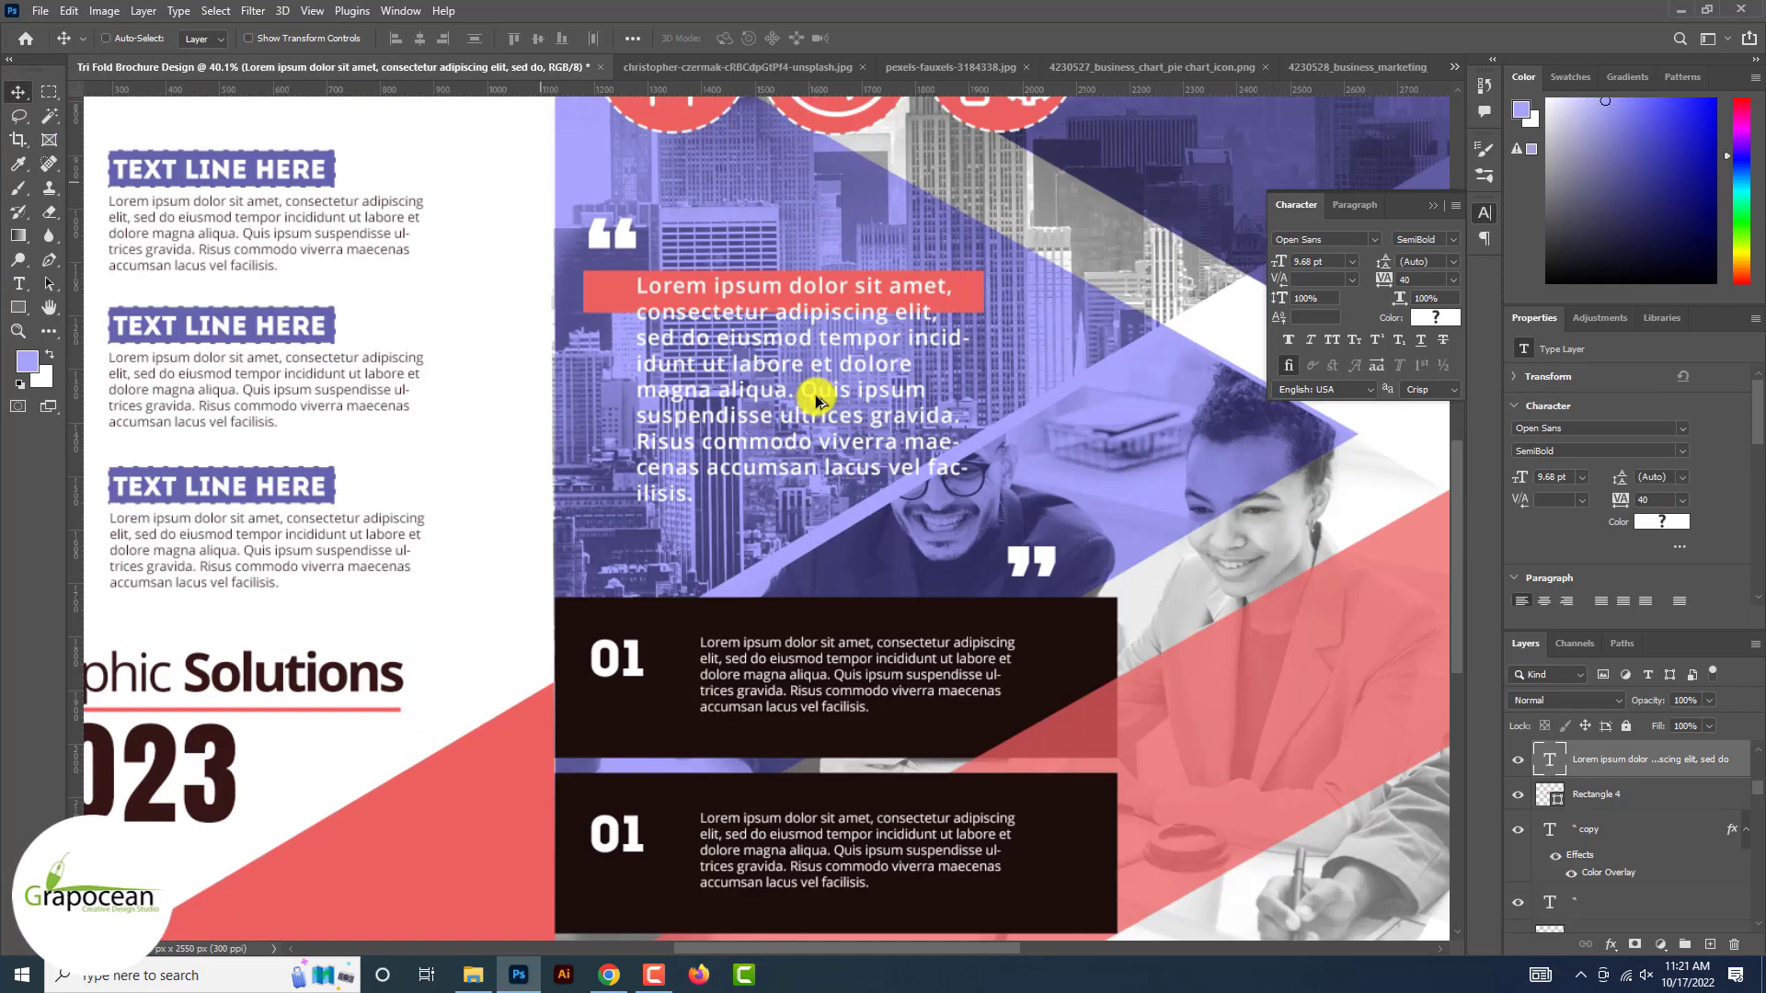
# - Shift the quote paragraph left and stretch the red highlight rectangle behind all its lines to about 748 × 530 px
pyautogui.moveTo(816, 398); pyautogui.dragTo(782, 402)
pyautogui.keyDown('ctrl'); pyautogui.click(920, 297); pyautogui.keyUp('ctrl')
pyautogui.hotkey('ctrl', 't')
pyautogui.moveTo(779, 302); pyautogui.dragTo(760, 500)
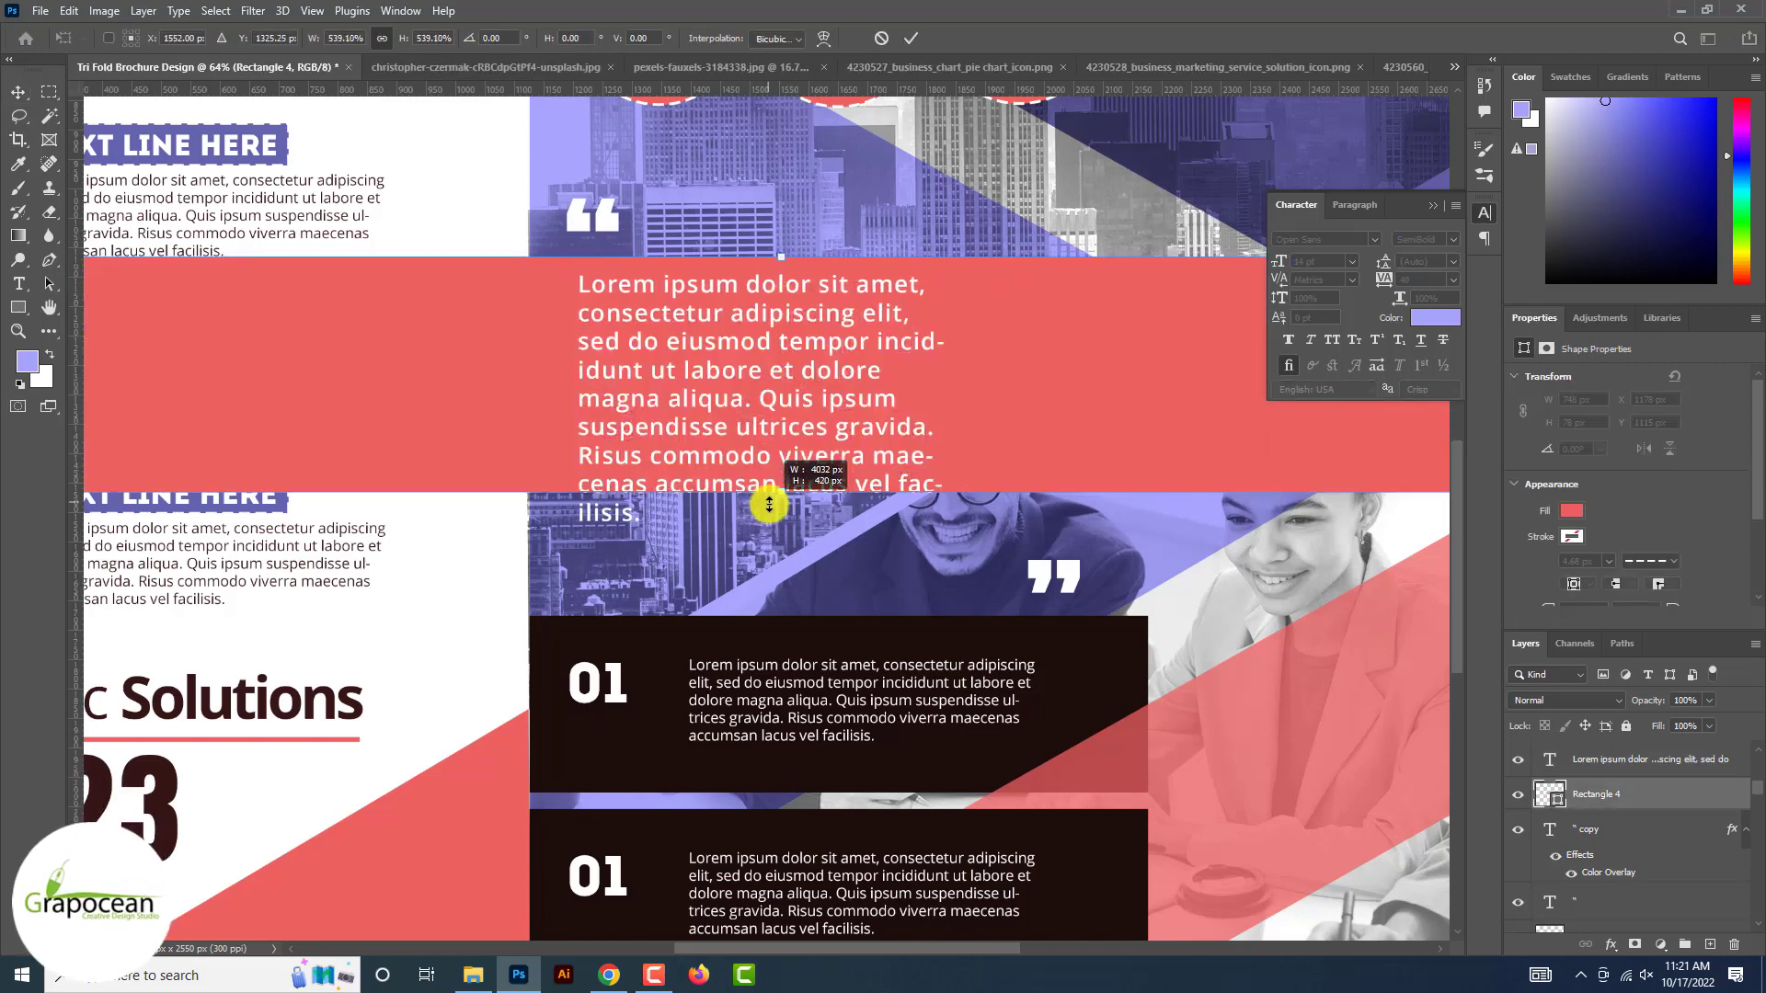
pyautogui.hotkey('ctrl', 'z')
pyautogui.moveTo(779, 303); pyautogui.dragTo(769, 410)
pyautogui.moveTo(791, 219); pyautogui.dragTo(799, 331)
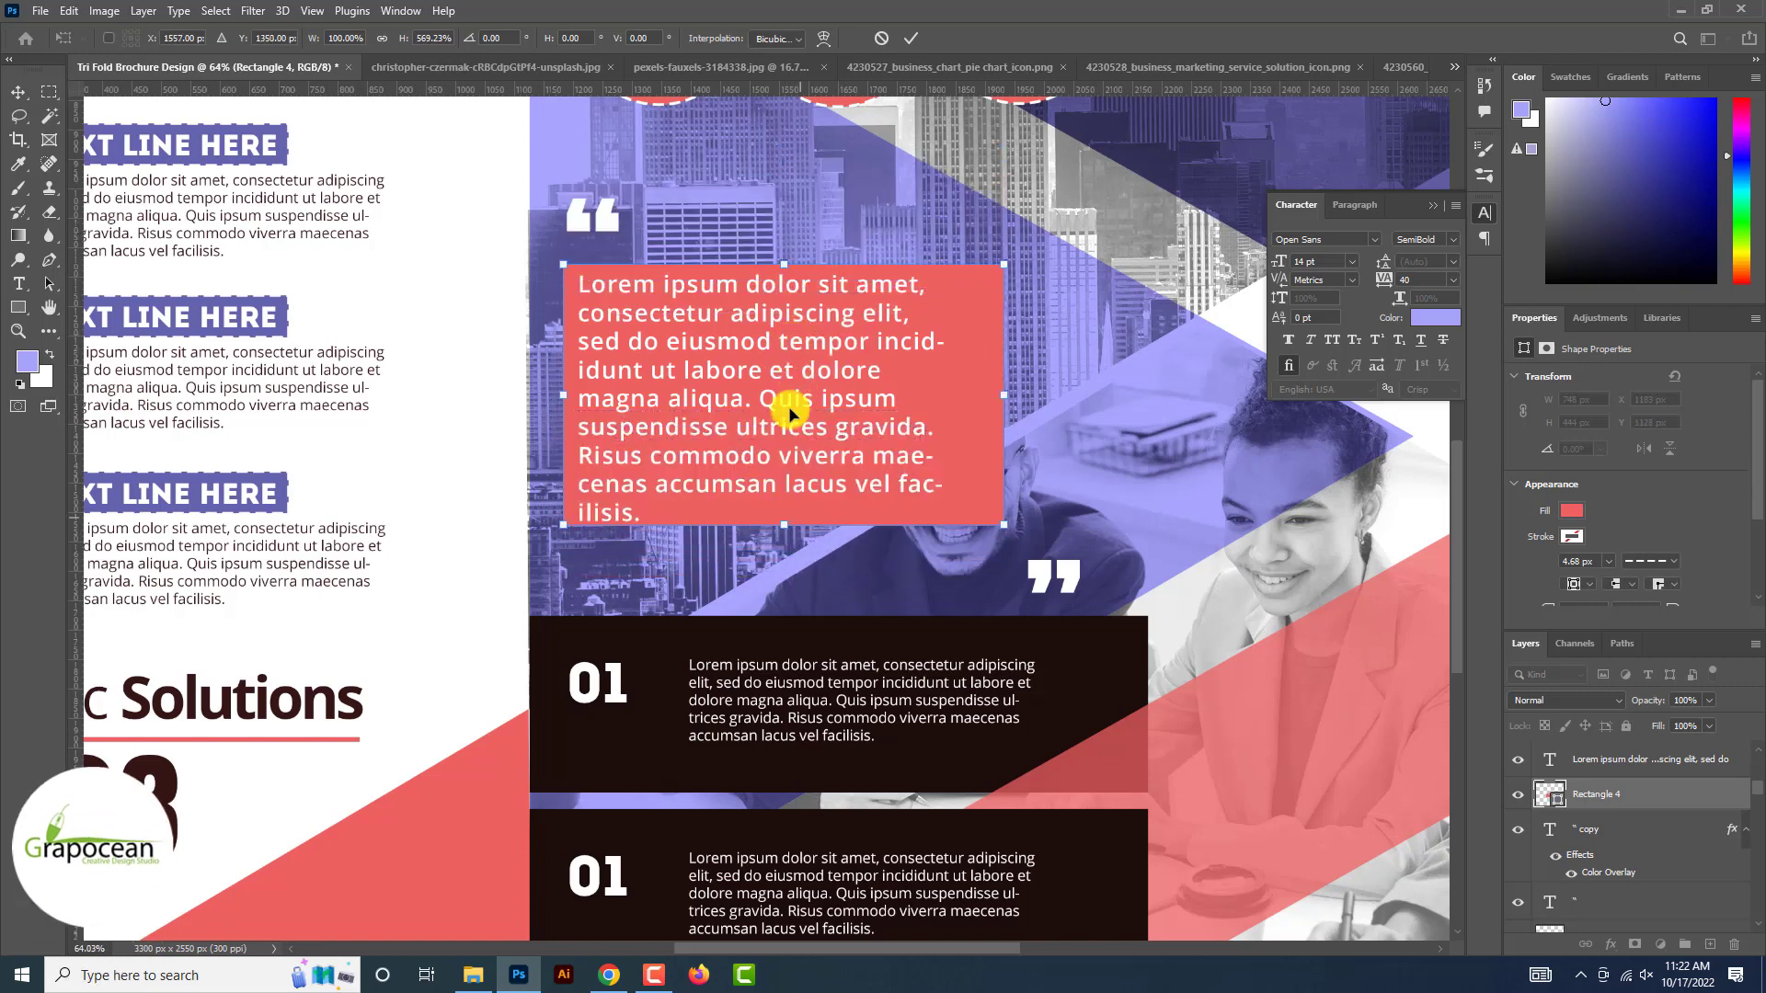
pyautogui.moveTo(788, 520); pyautogui.dragTo(781, 555)
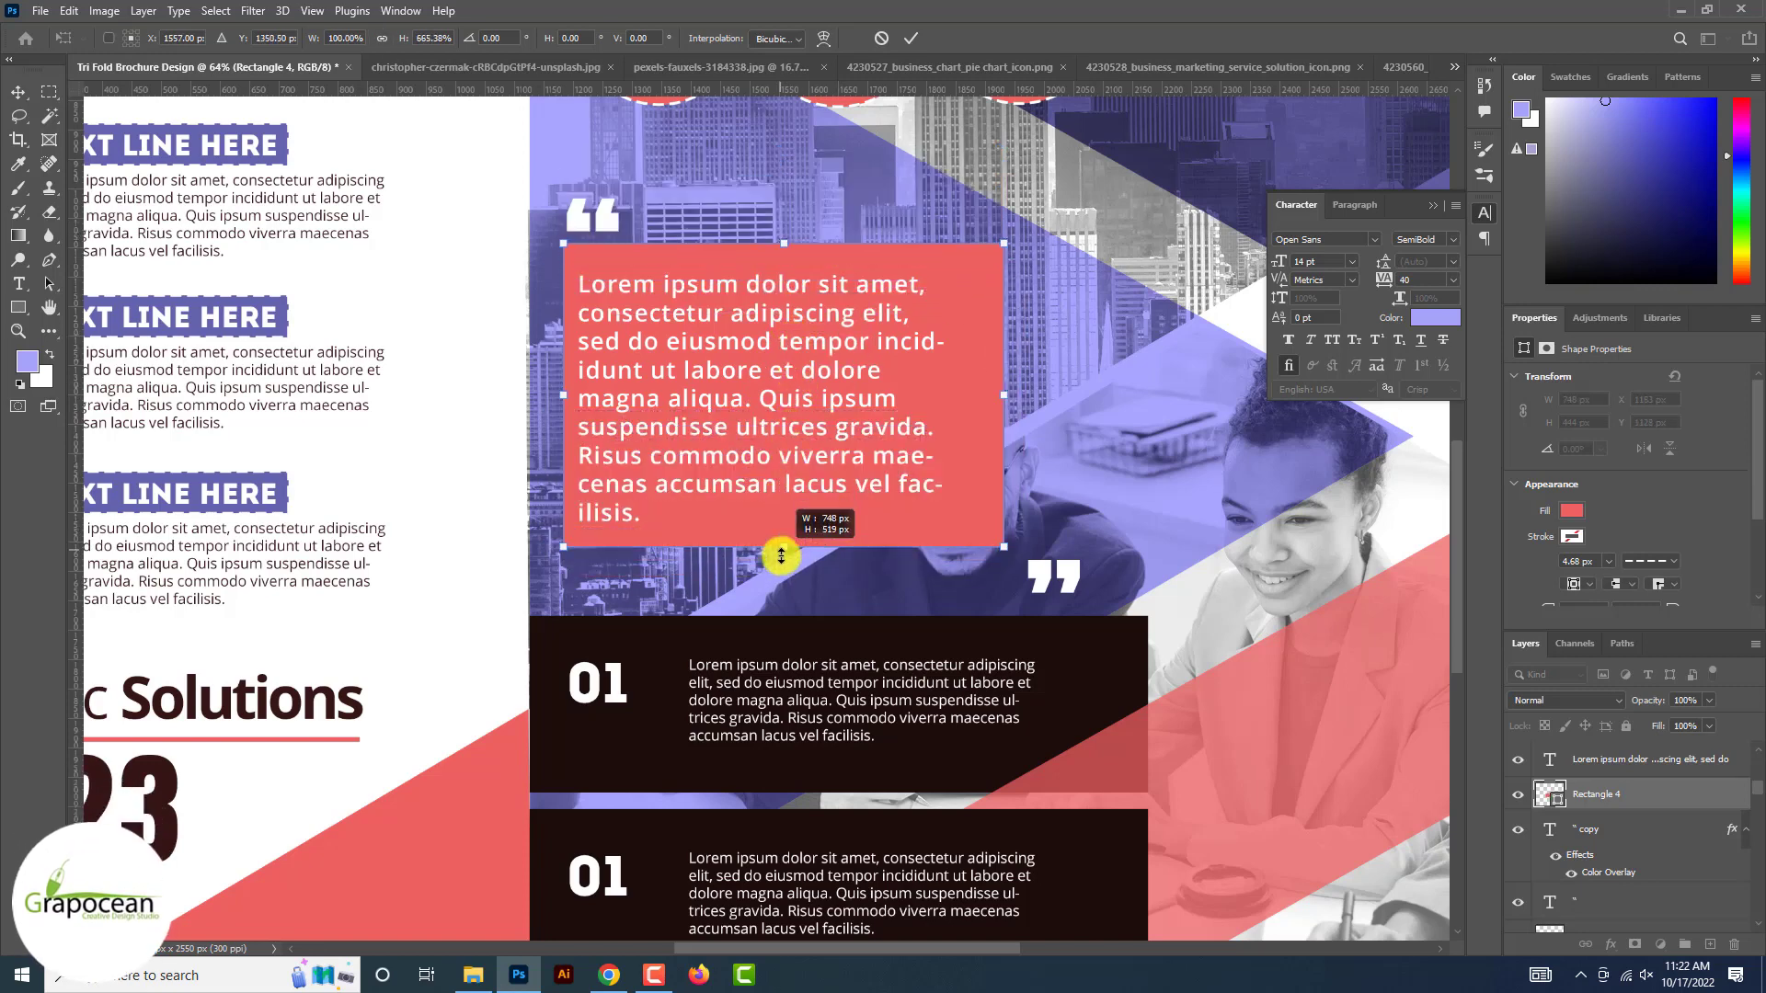
pyautogui.scroll(-4, 752, 412)
pyautogui.press('Return')
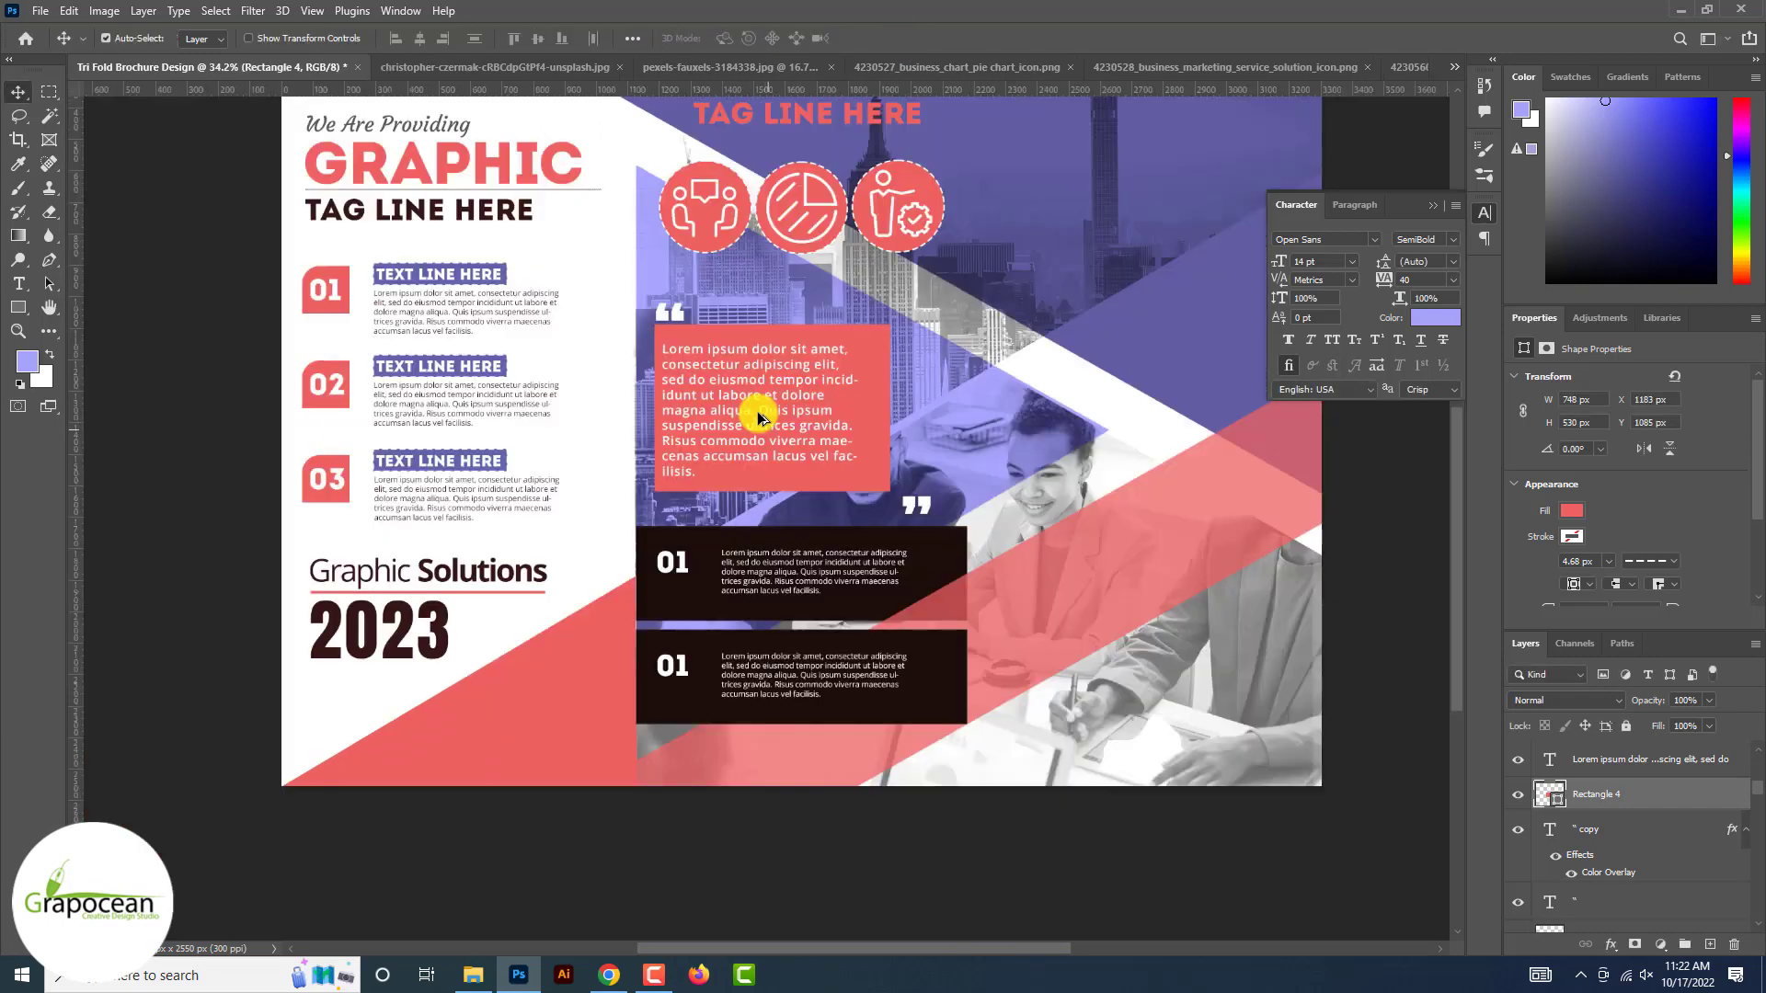
# - Move the closing quotation mark left to just below the red quote box's lower-right corner
pyautogui.scroll(4, 856, 481)
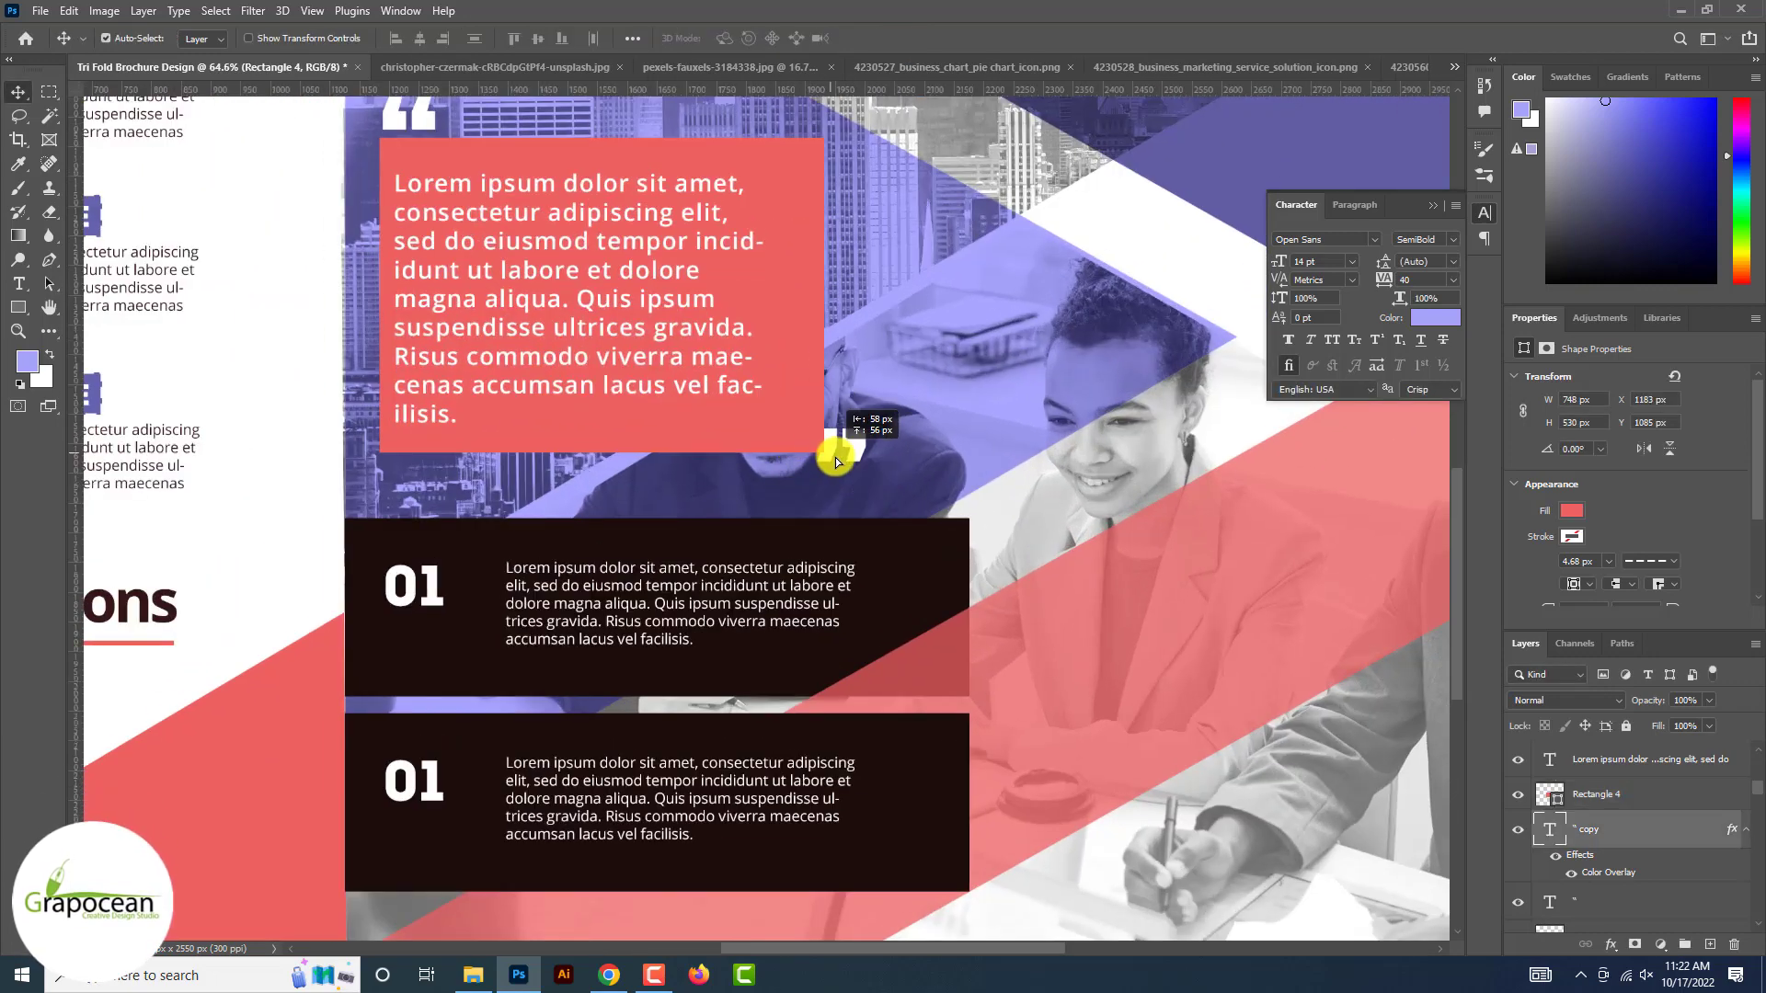
pyautogui.click(802, 494)
pyautogui.scroll(-5, 802, 493)
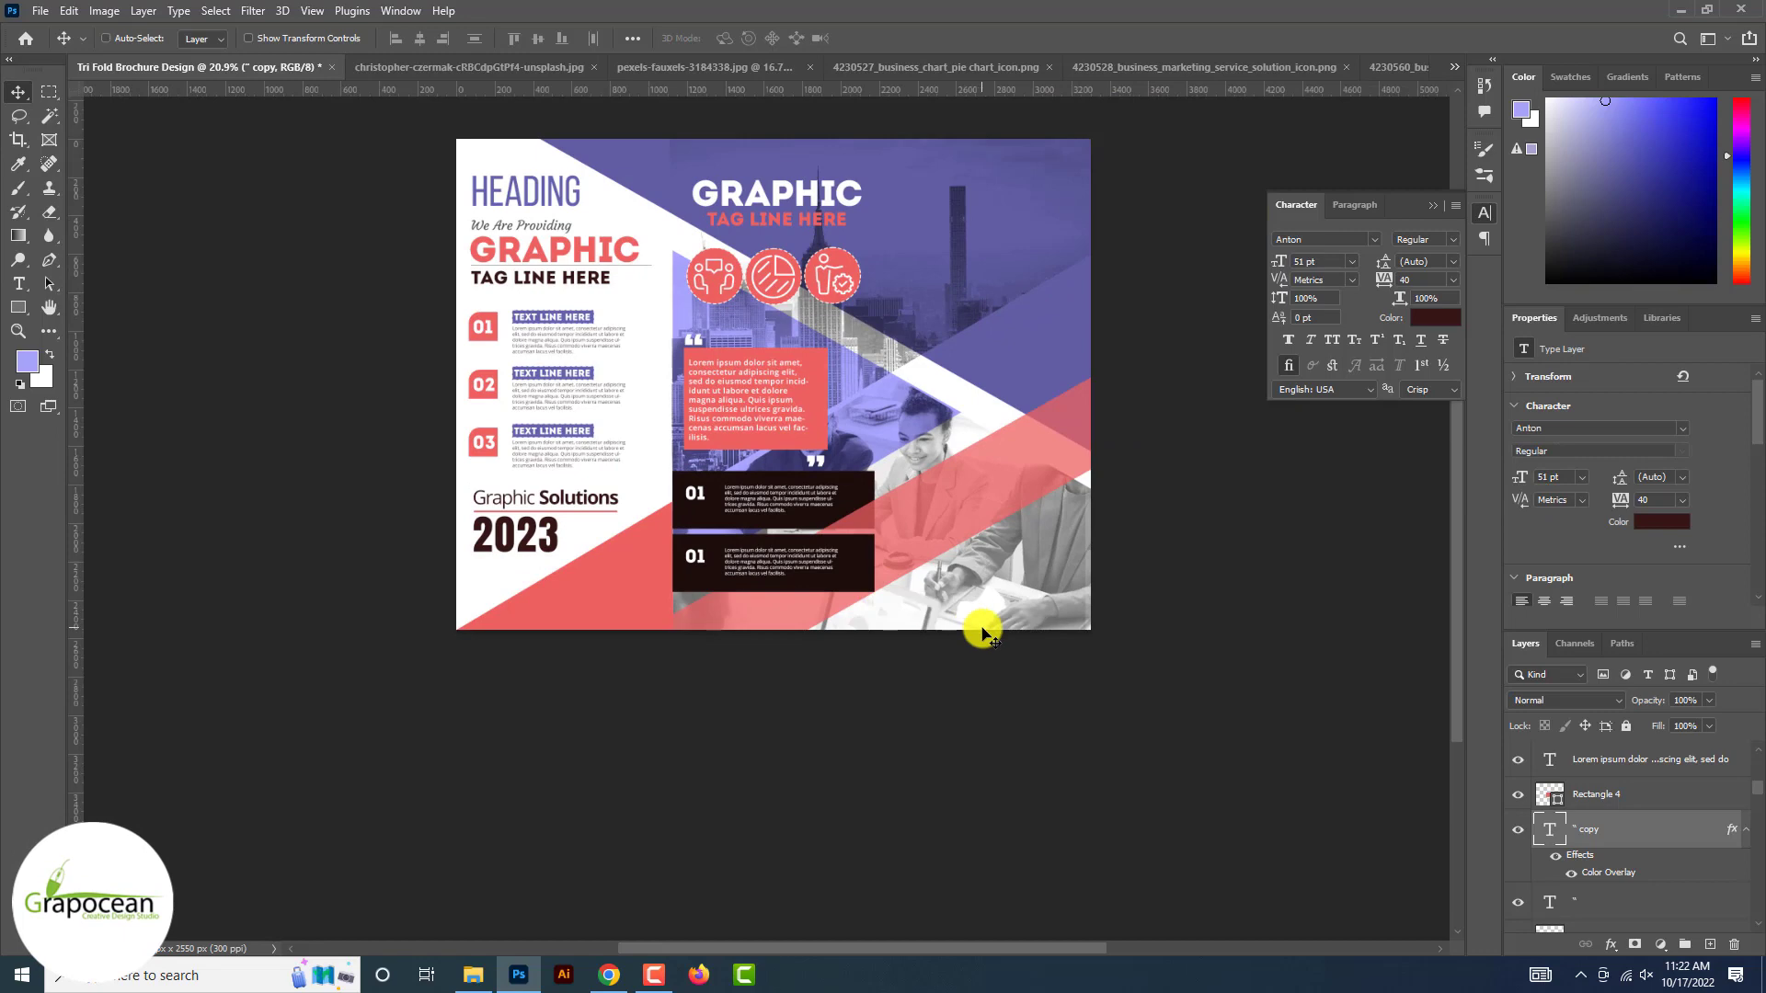
# - Duplicate the closing quotation mark's layer in place and leave the guides and grid hidden
pyautogui.hotkey('ctrl', 'h')
pyautogui.hotkey('ctrl', 'j')
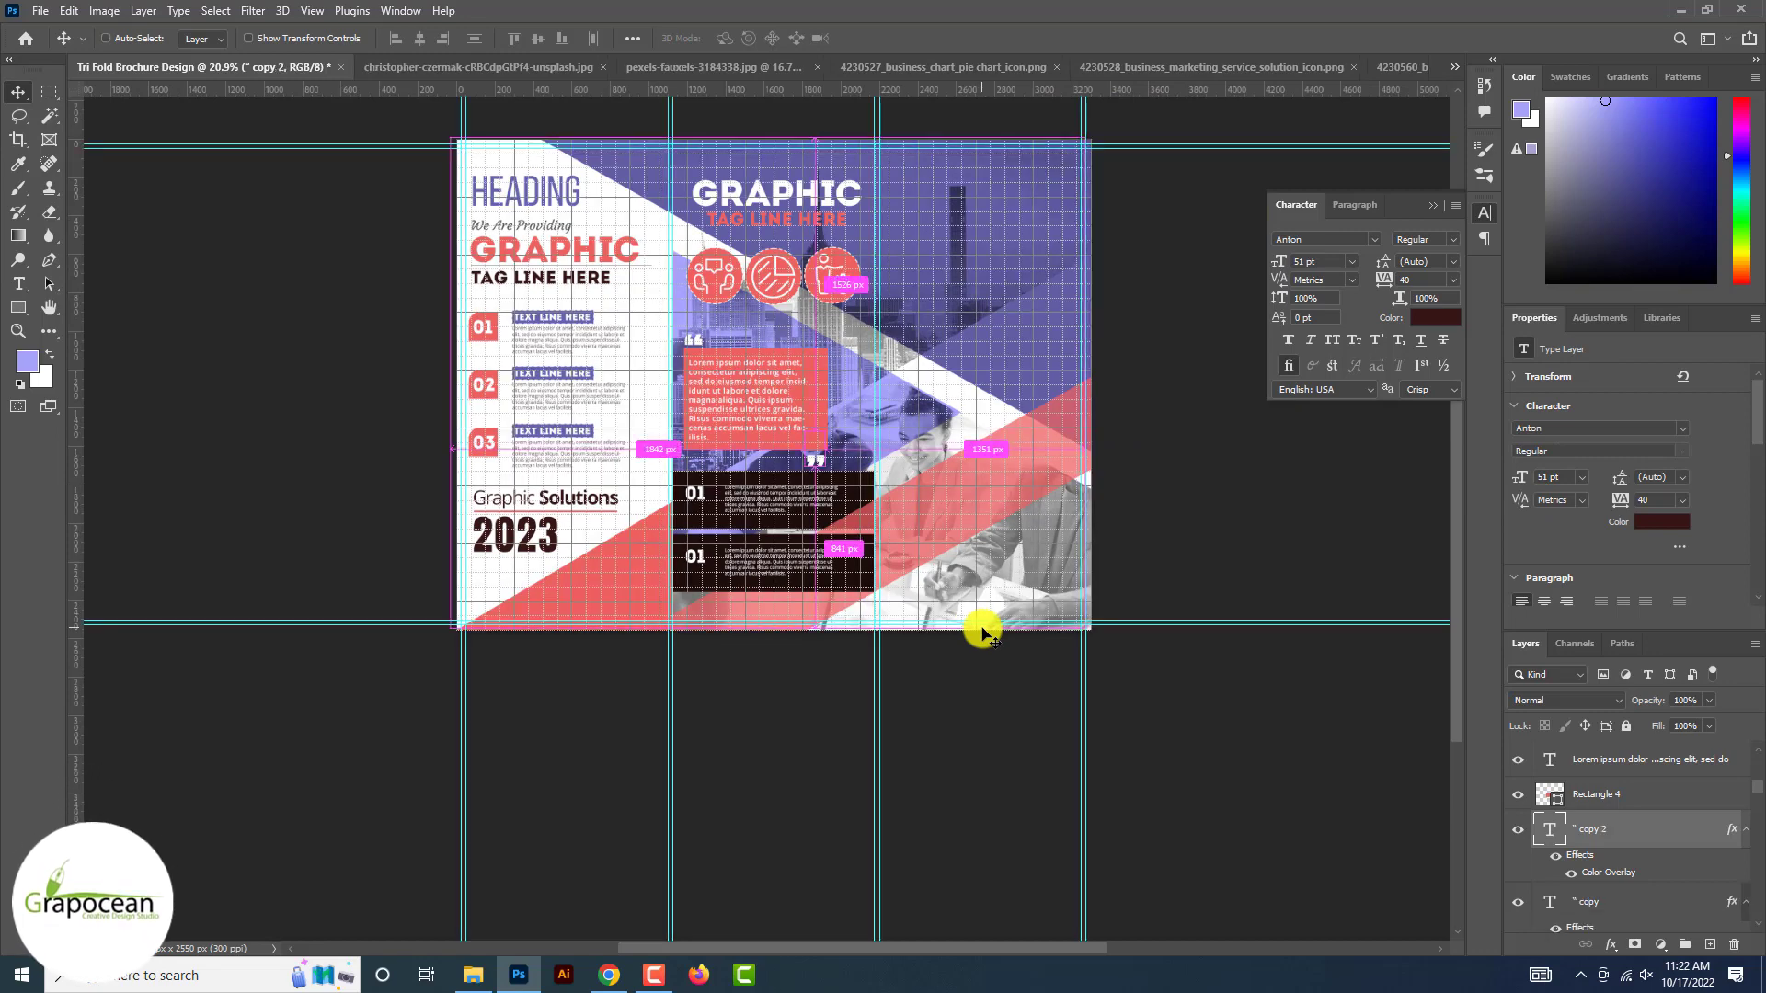
pyautogui.hotkey('ctrl', 'h')
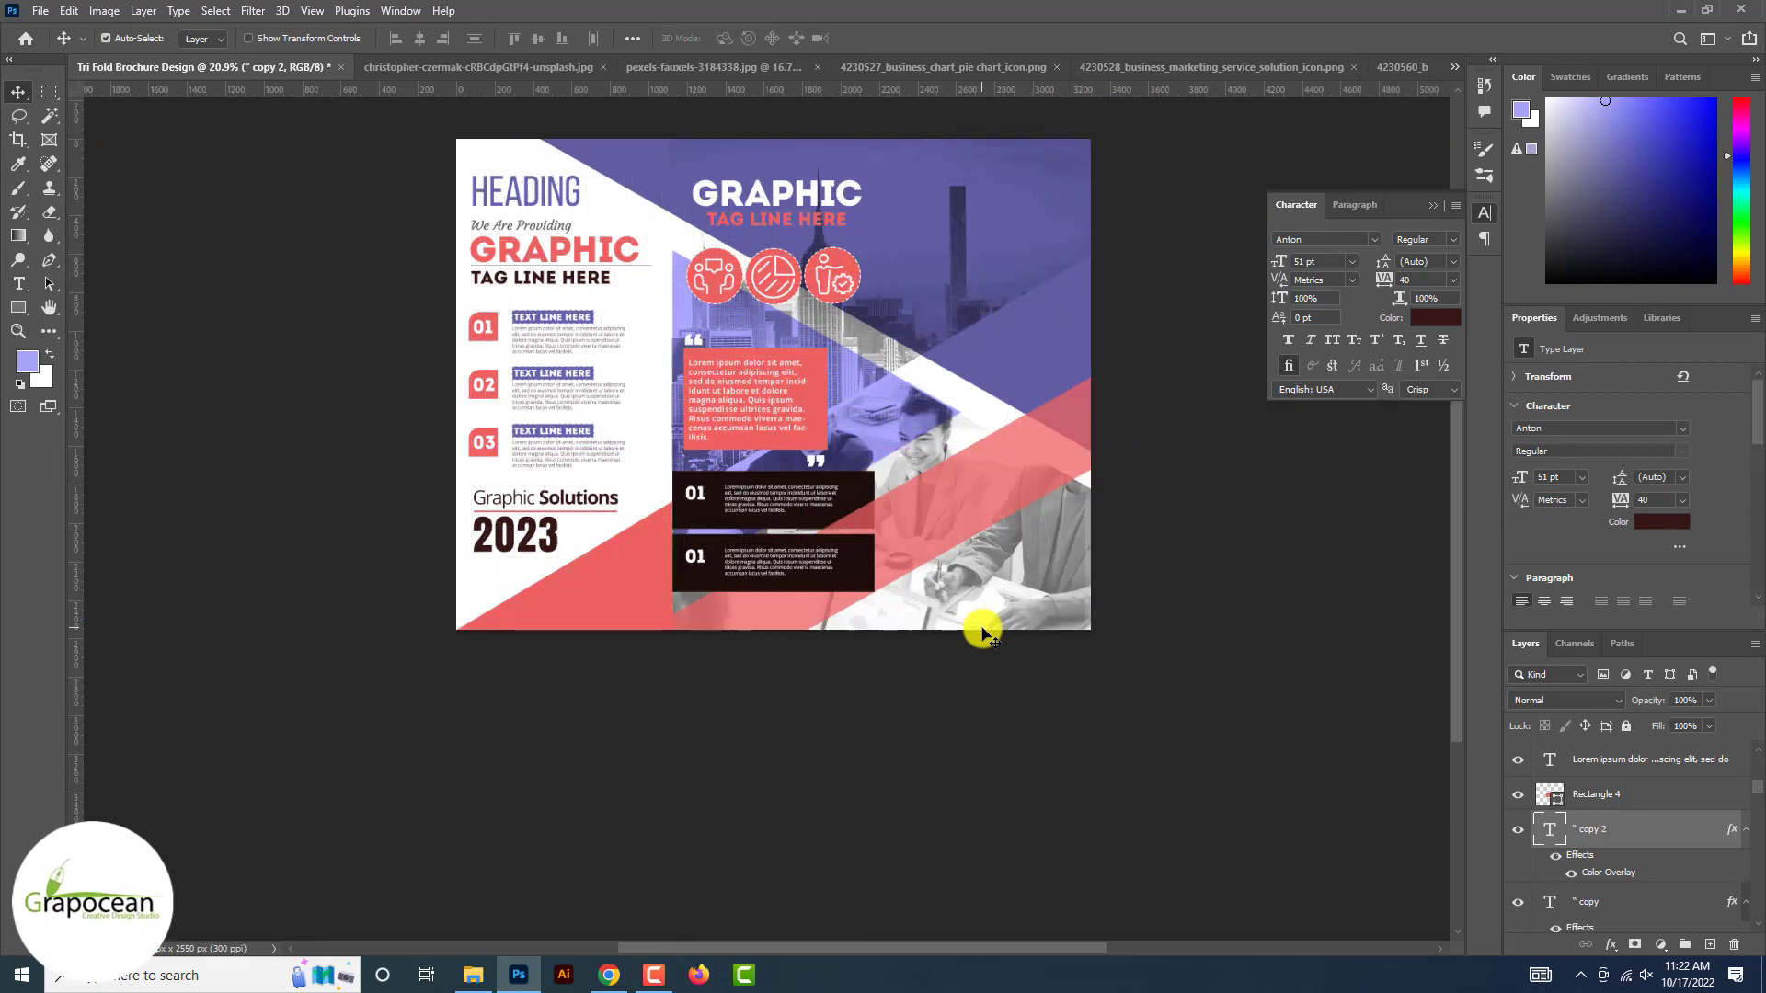
pyautogui.scroll(5, 907, 512)
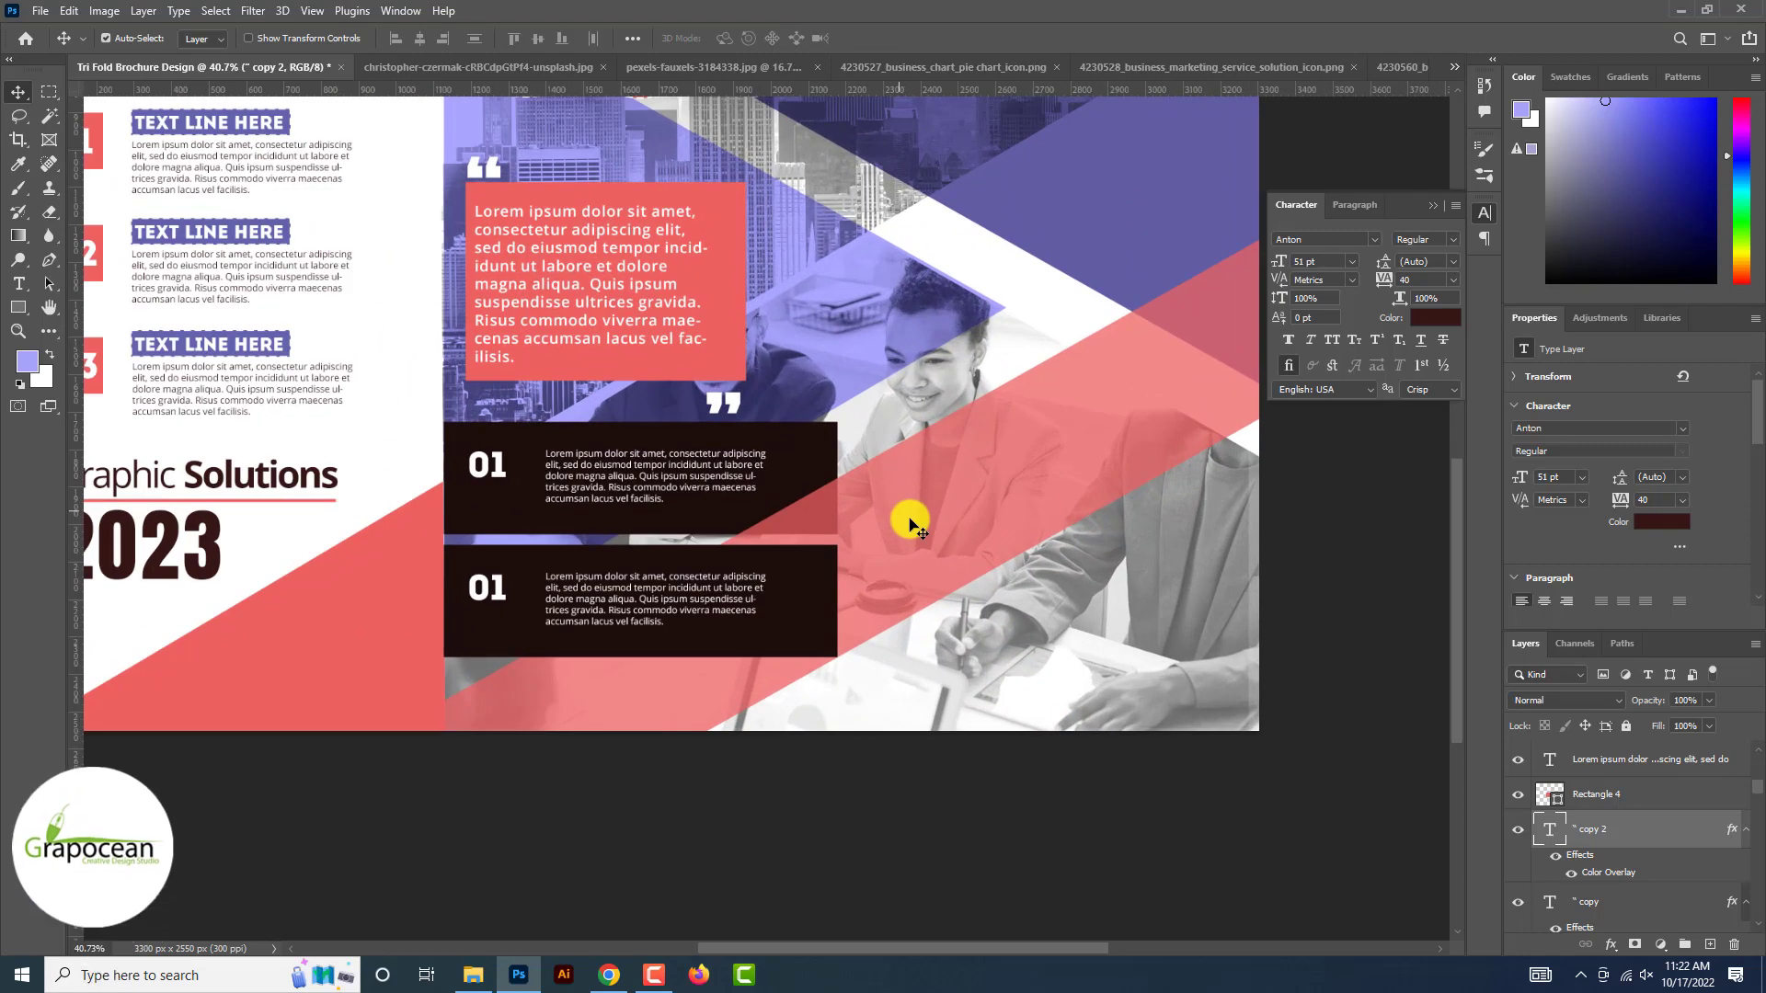
# - Set the red quote box's opacity to 90% and try adjusting its corner radius
pyautogui.click(722, 359)
pyautogui.press('5')
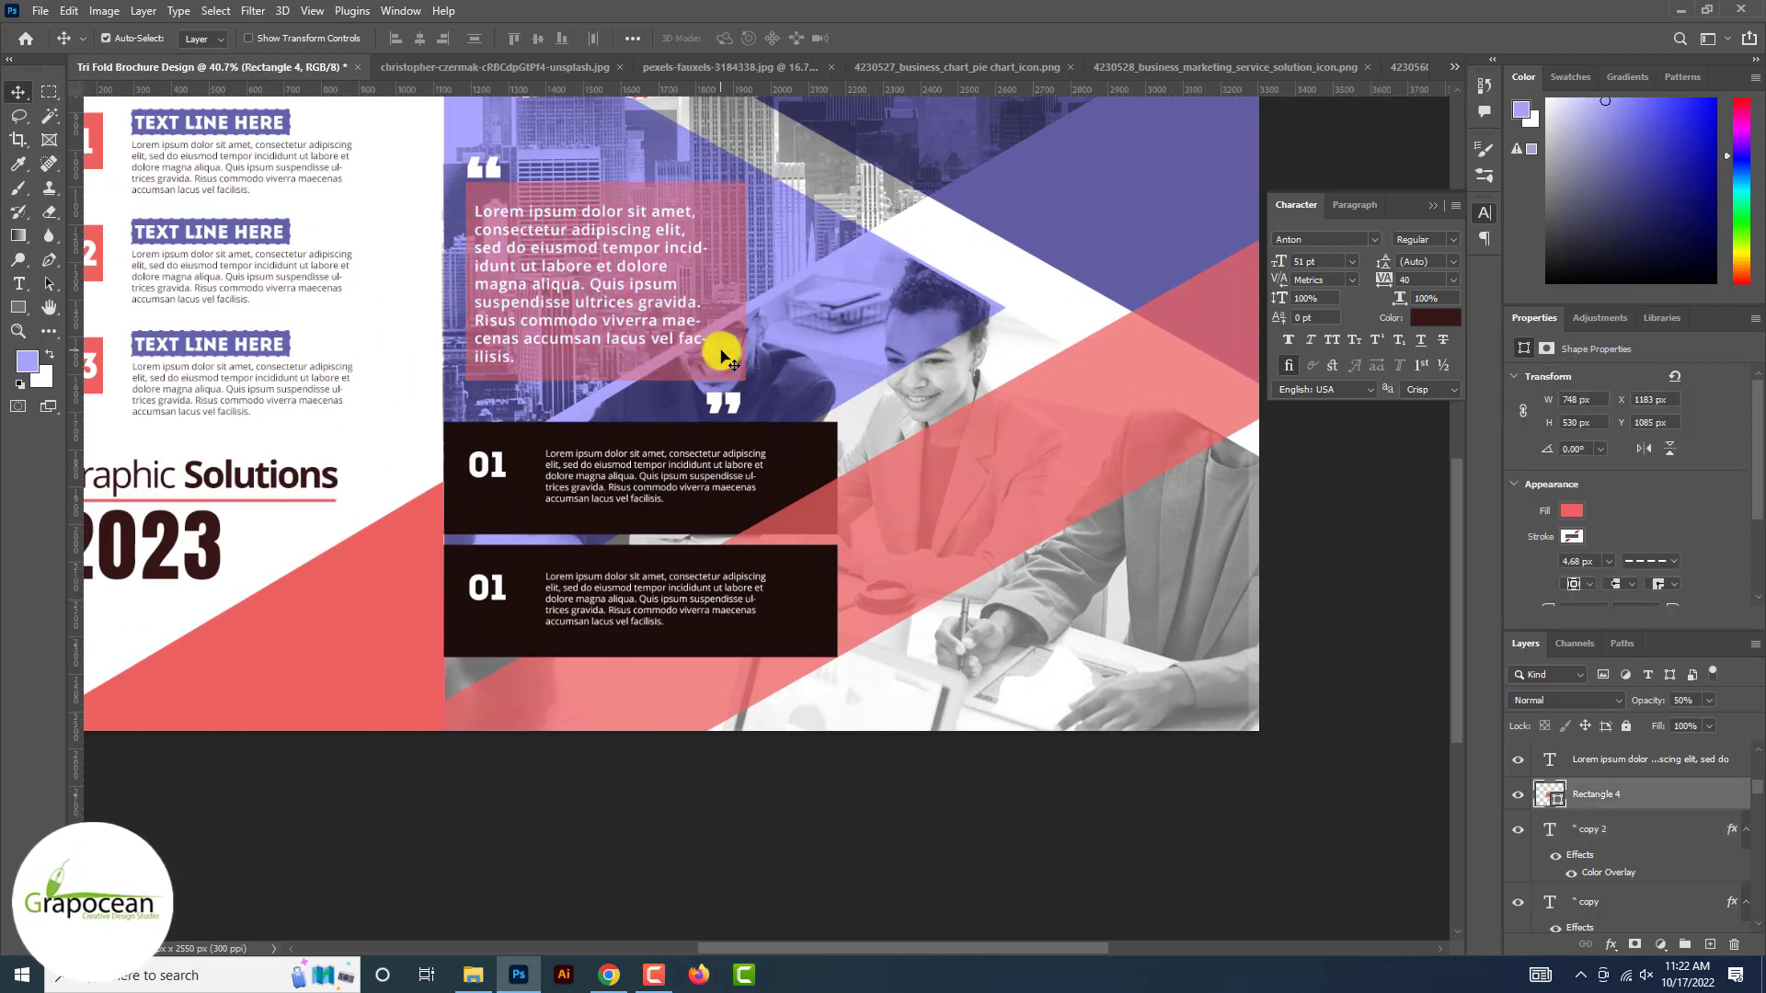
pyautogui.press('9')
pyautogui.scroll(-3, 726, 358)
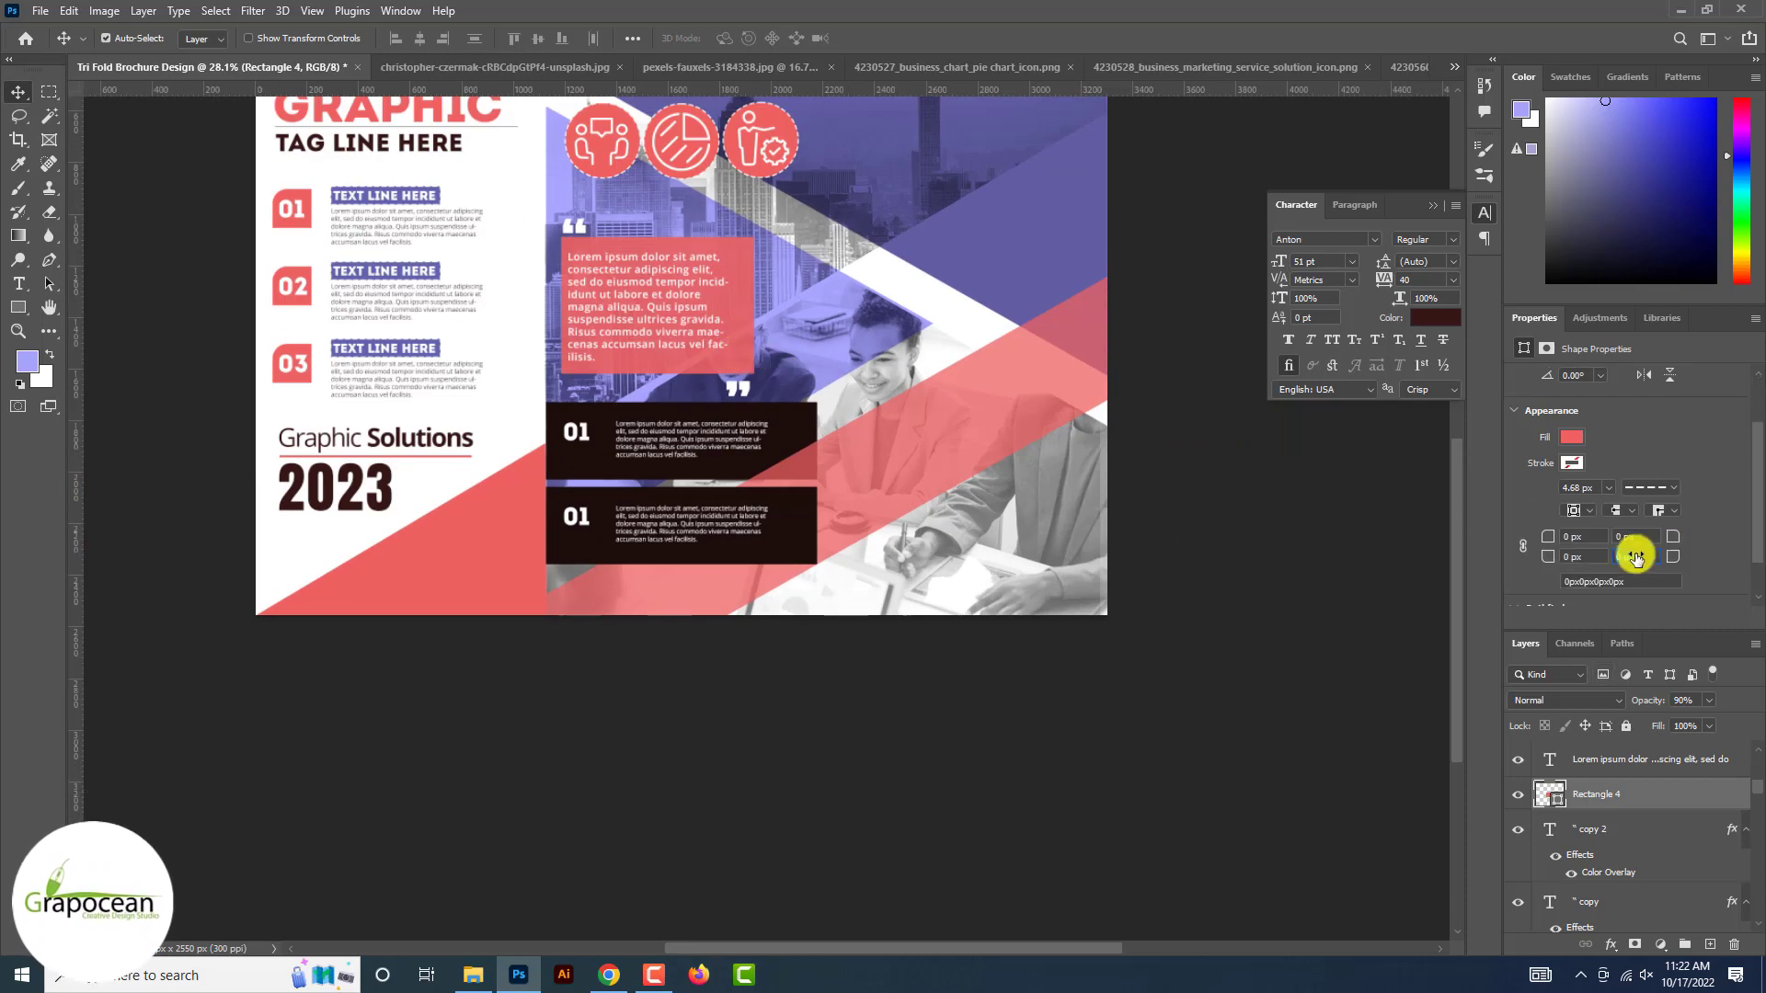
pyautogui.moveTo(1719, 559); pyautogui.dragTo(1668, 554)
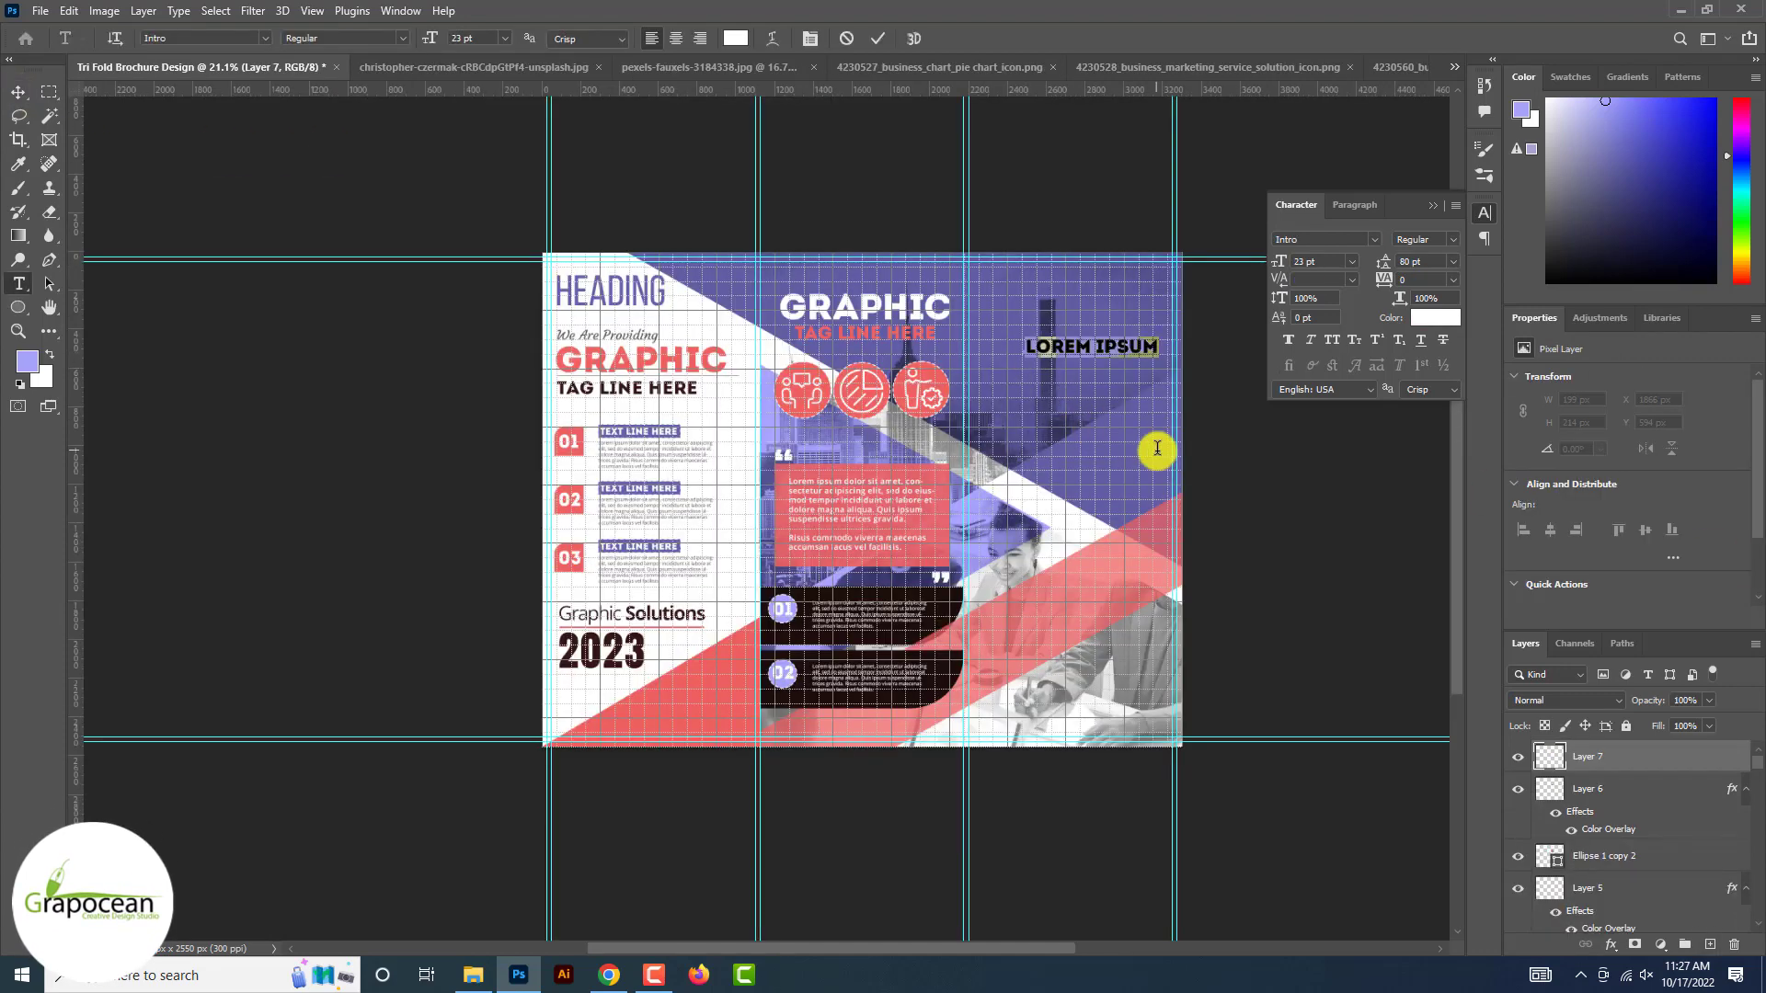
# - Add the white text LOGO at the top of the right-hand panel and set its font size to 30 pt
pyautogui.click(1157, 448)
pyautogui.write('LOGO')
pyautogui.scroll(3, 1144, 426)
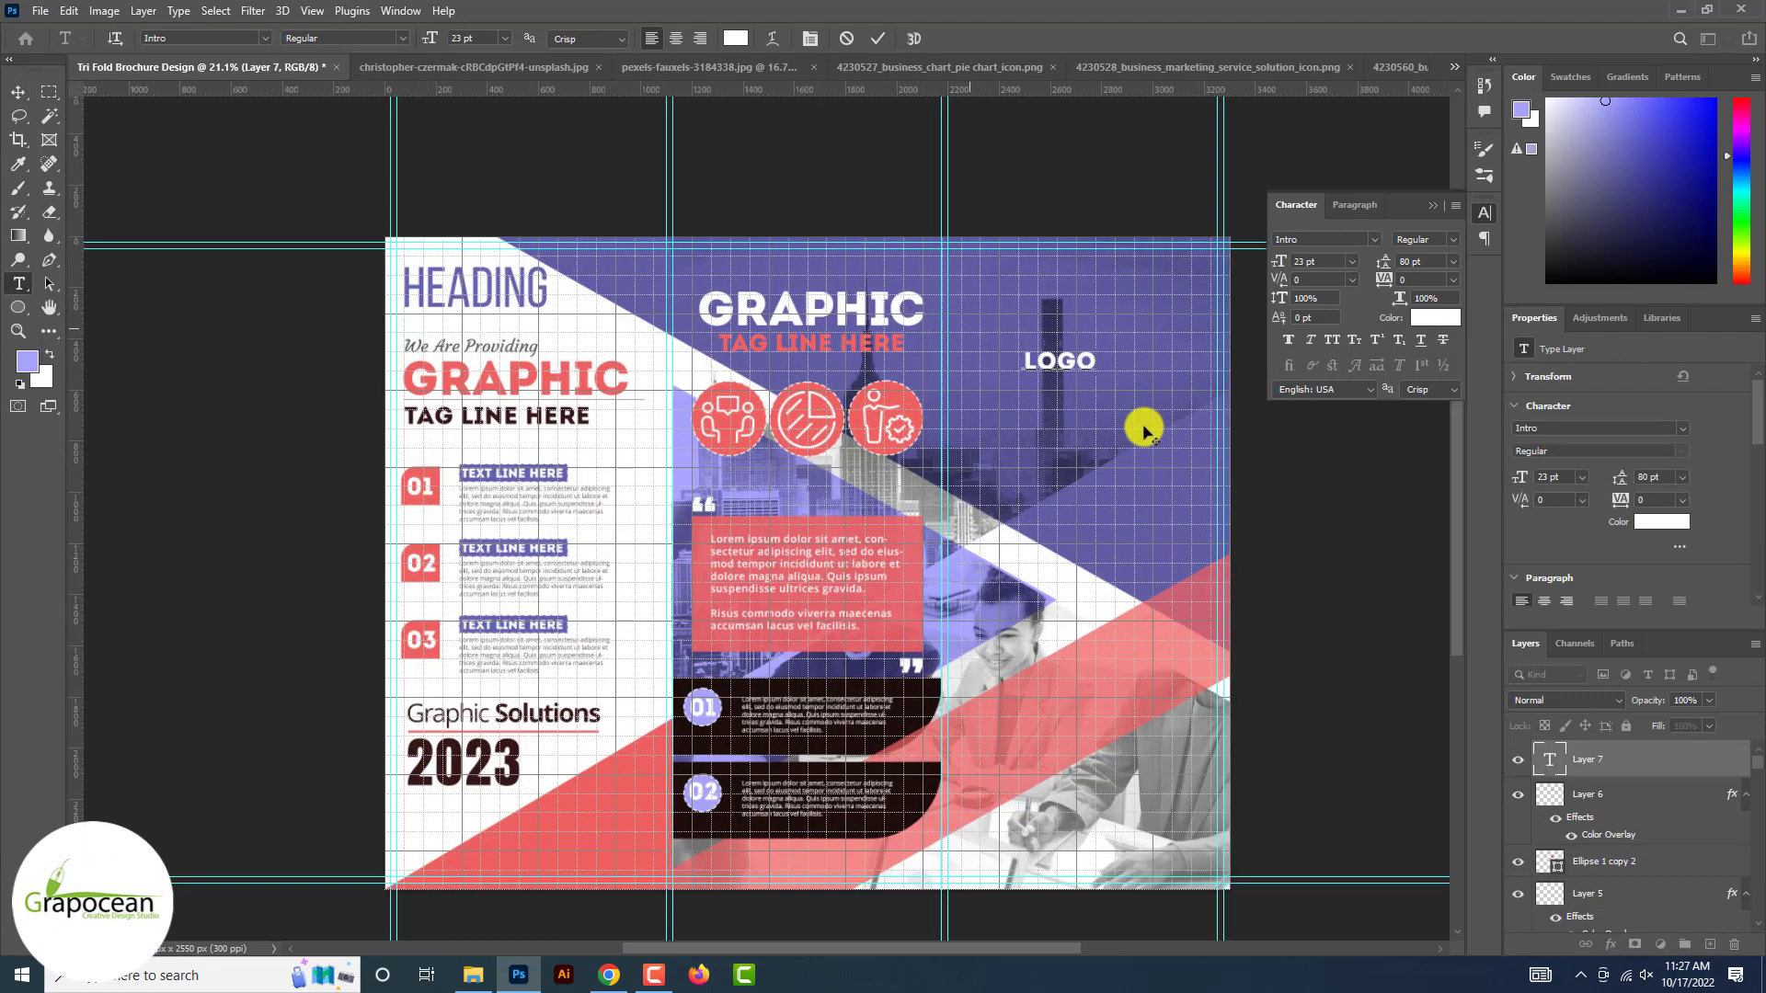
pyautogui.moveTo(428, 40)
pyautogui.mouseDown()
pyautogui.moveTo(465, 56)
pyautogui.moveTo(436, 62)
pyautogui.mouseUp()
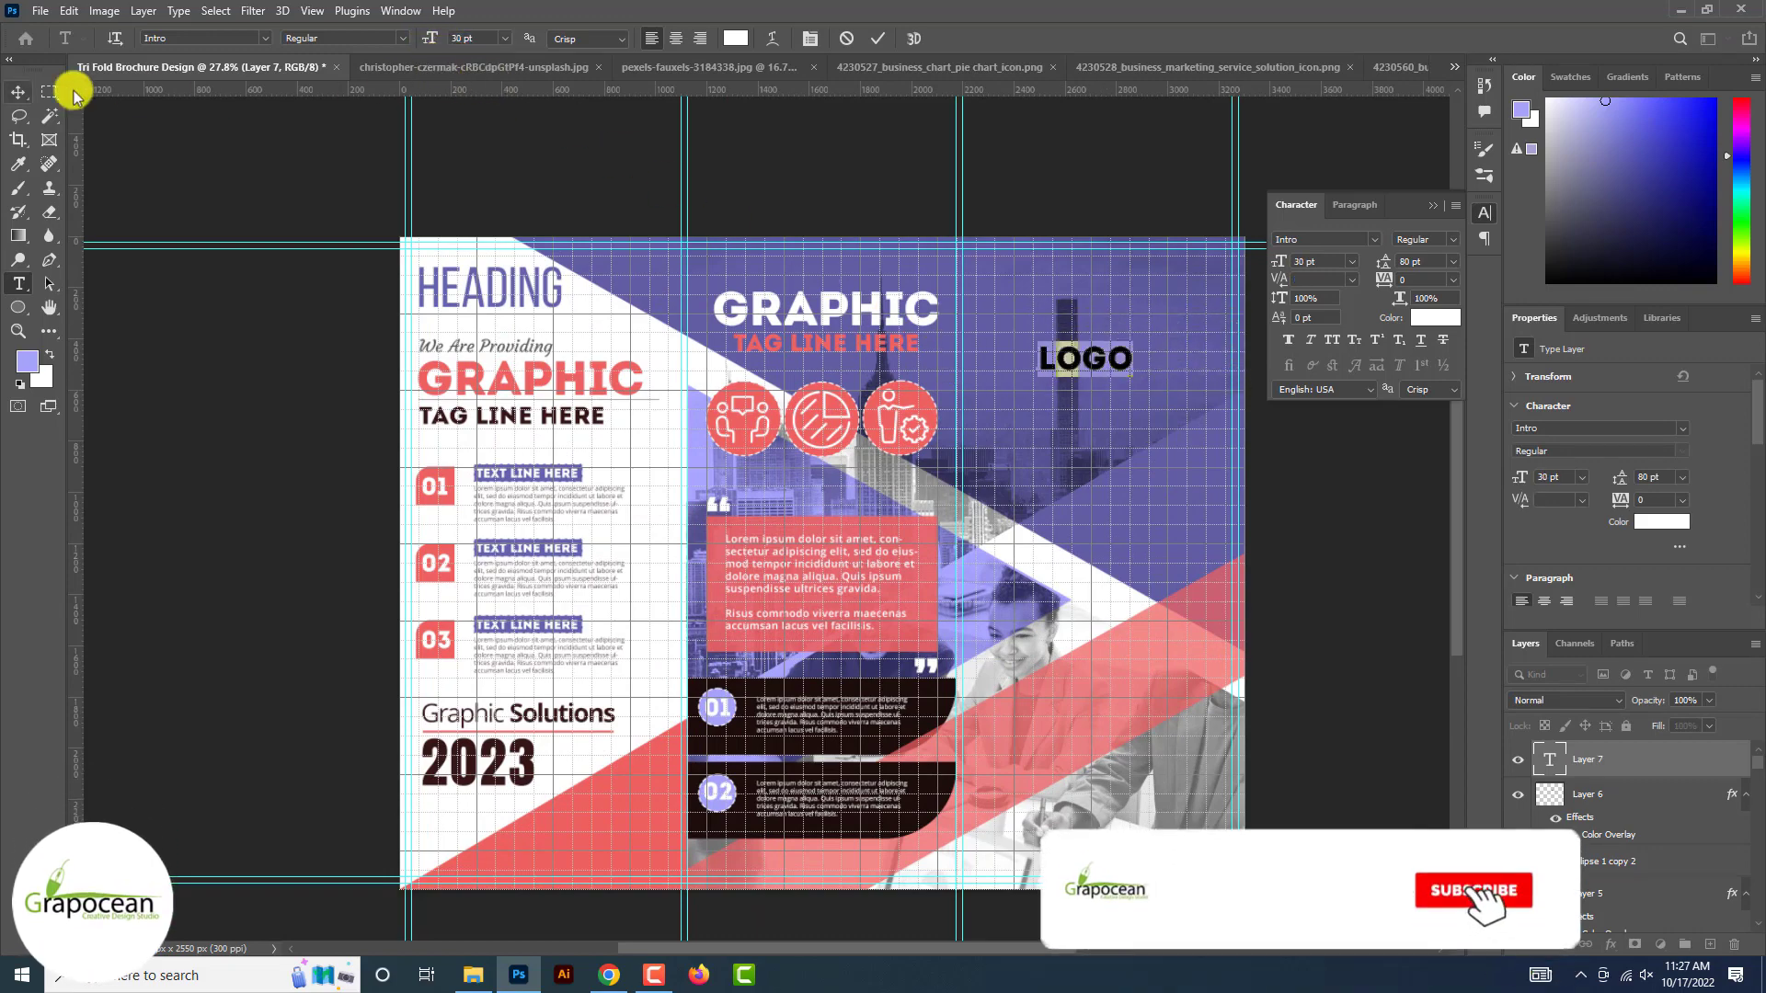
pyautogui.click(19, 93)
# - Move the LOGO text upward and scale it up to about 59.15 pt
pyautogui.scroll(4, 1147, 354)
pyautogui.moveTo(1102, 371); pyautogui.dragTo(1116, 317)
pyautogui.hotkey('ctrl', 't')
# - Draw a white circle of about 289 × 289 px over the first O of the LOGO text
pyautogui.moveTo(20, 315); pyautogui.dragTo(87, 328)
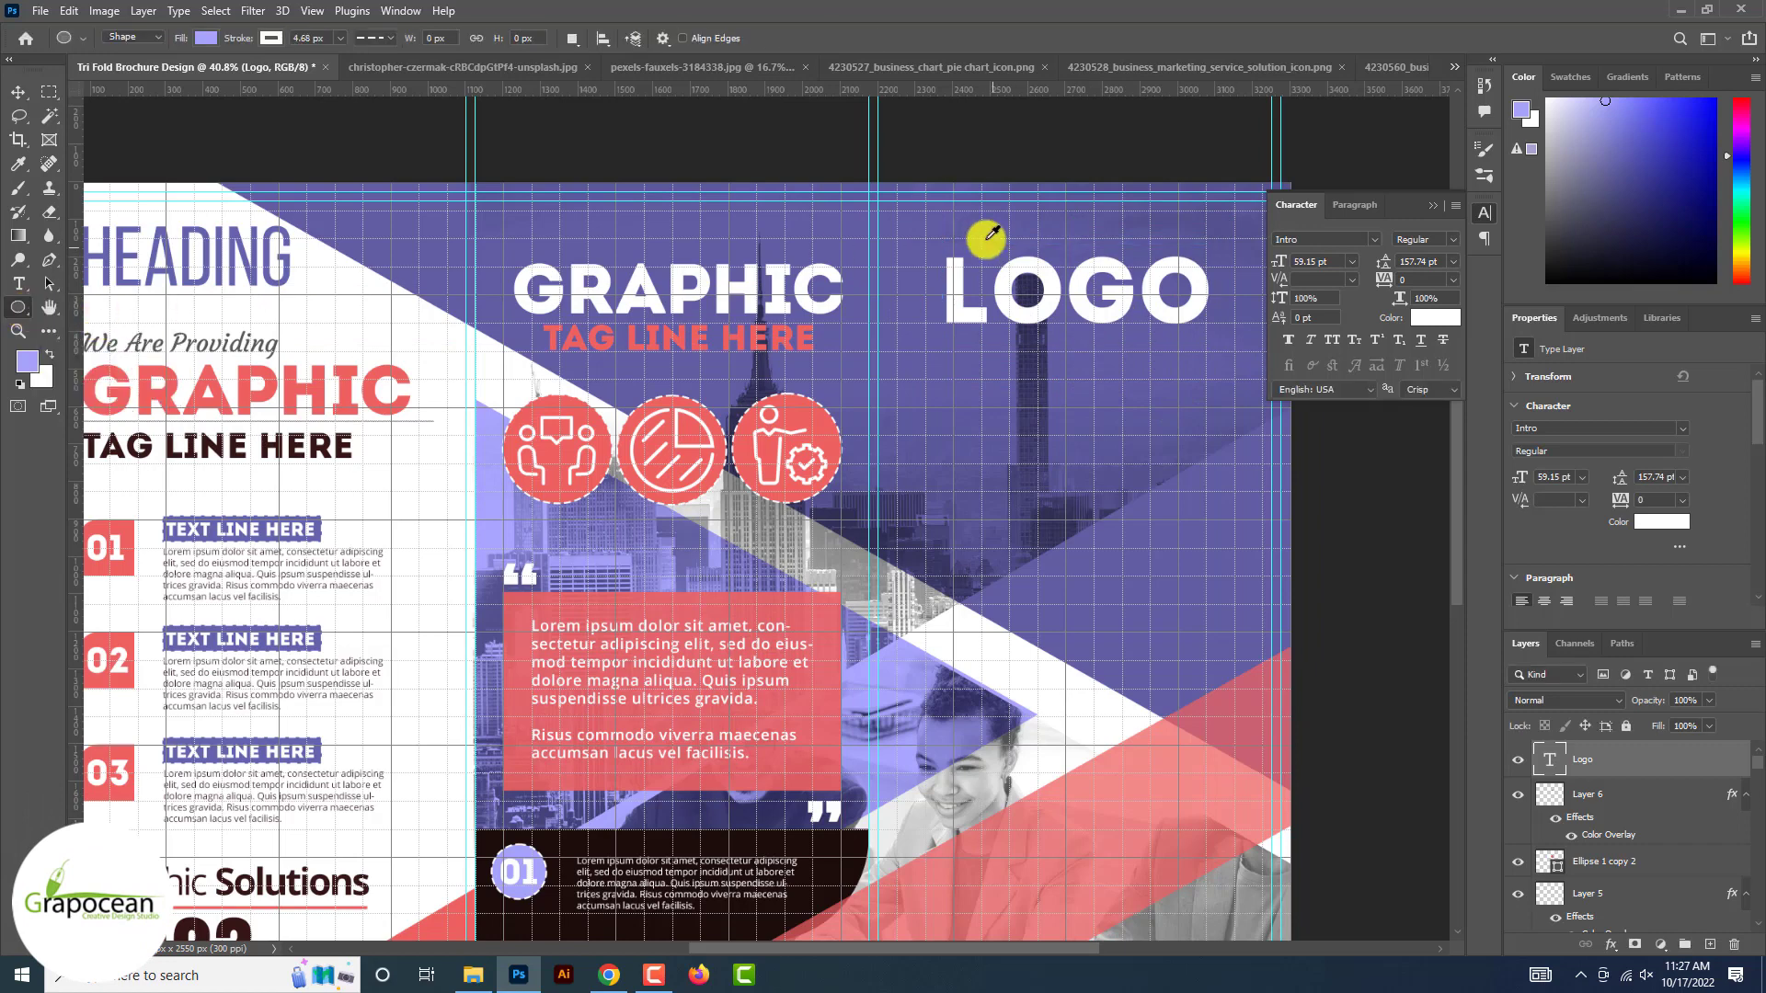
pyautogui.keyDown('alt'); pyautogui.click(1021, 269); pyautogui.keyUp('alt')
pyautogui.click(1710, 944)
pyautogui.moveTo(989, 227); pyautogui.dragTo(1103, 333)
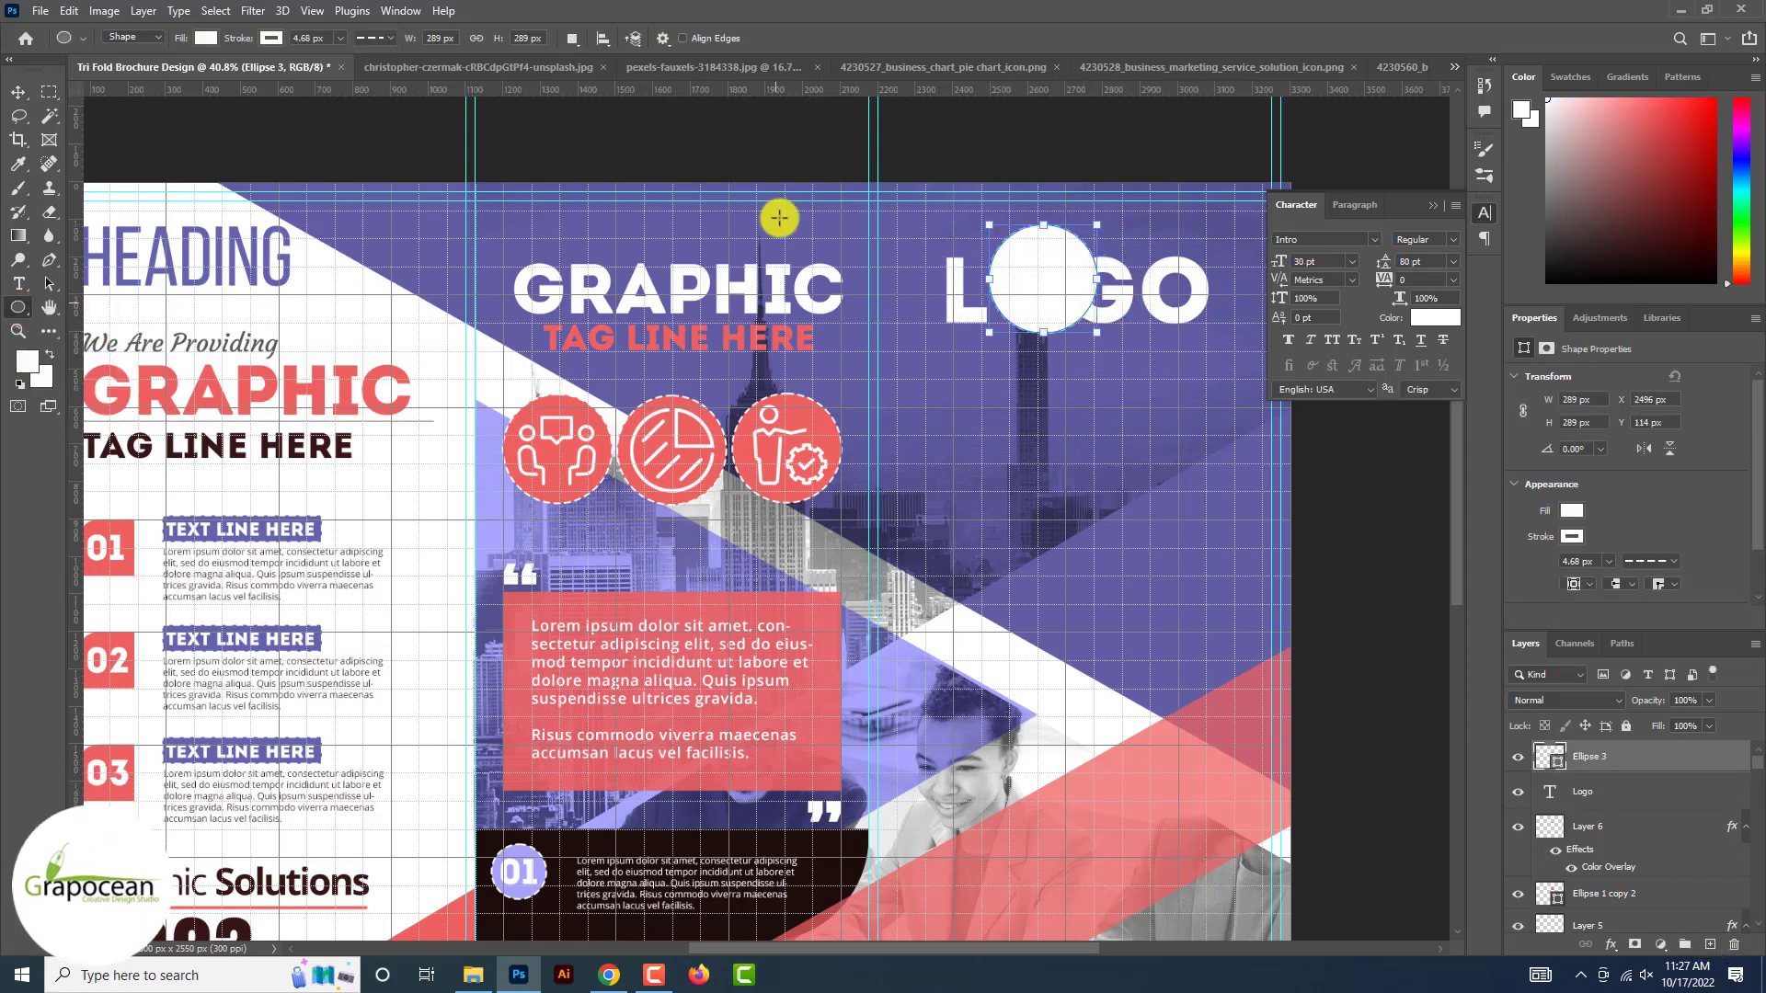
# - Give the circle over the LOGO text no fill and a solid white stroke
pyautogui.click(270, 40)
pyautogui.click(205, 37)
pyautogui.click(205, 37)
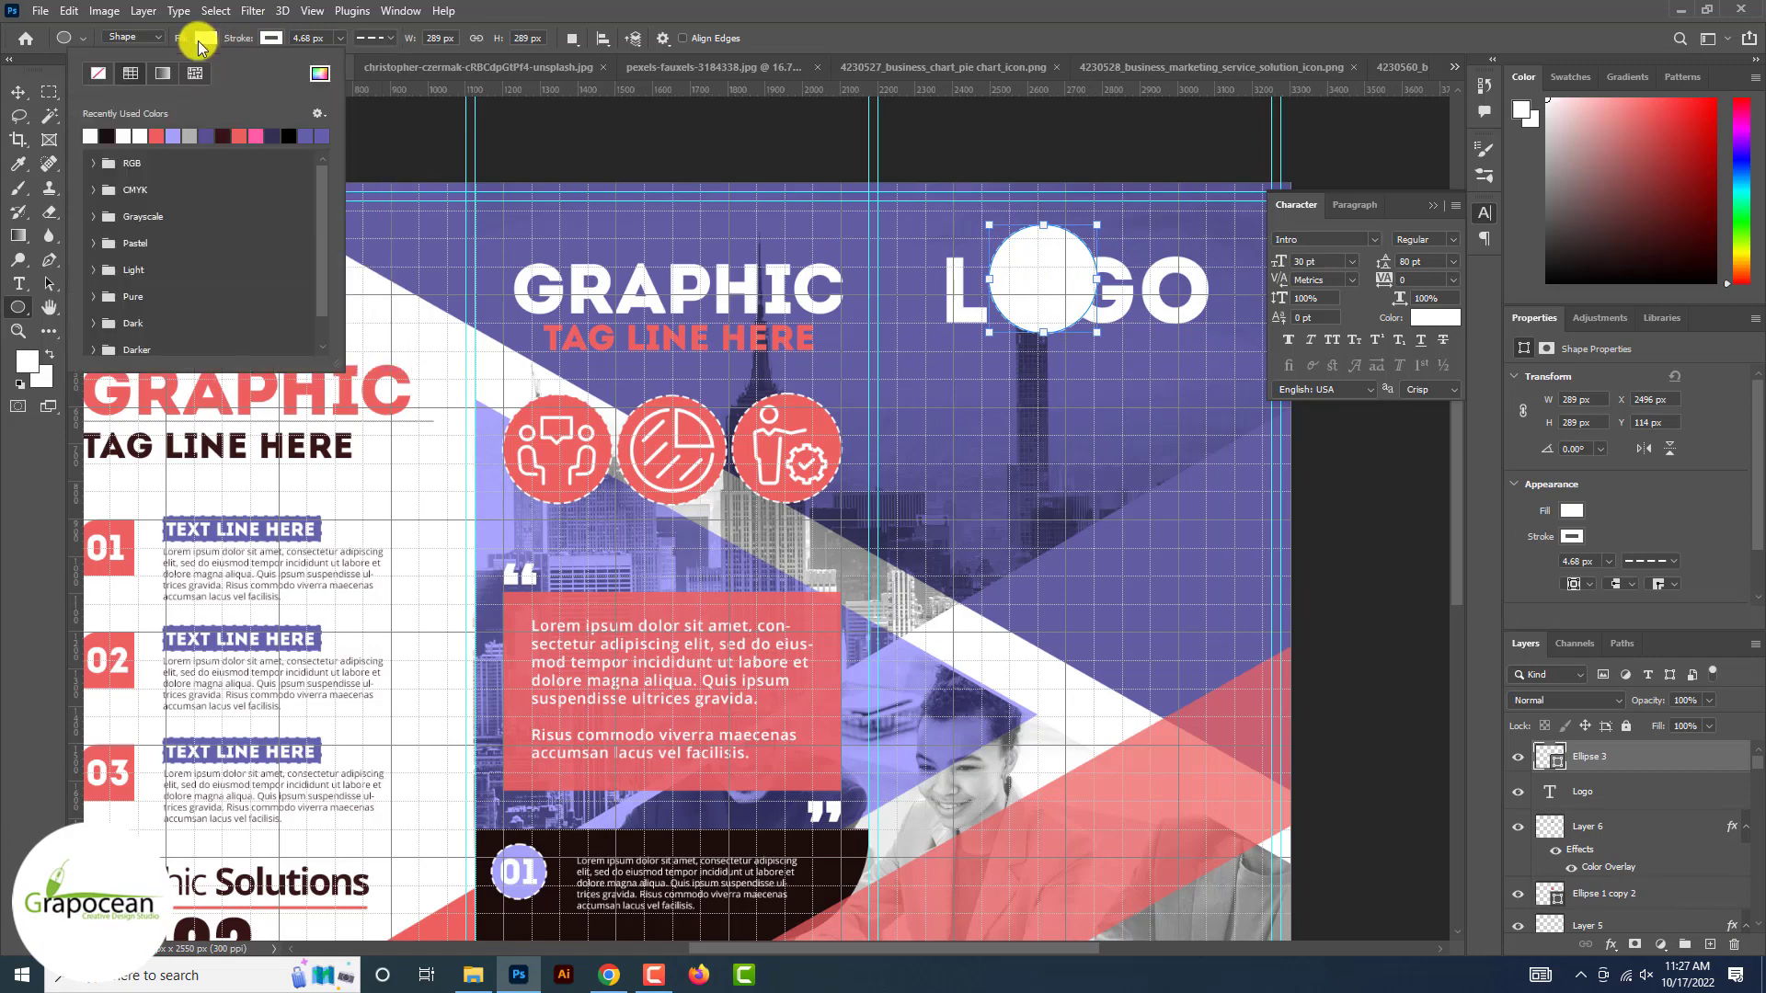
pyautogui.click(98, 79)
pyautogui.click(373, 38)
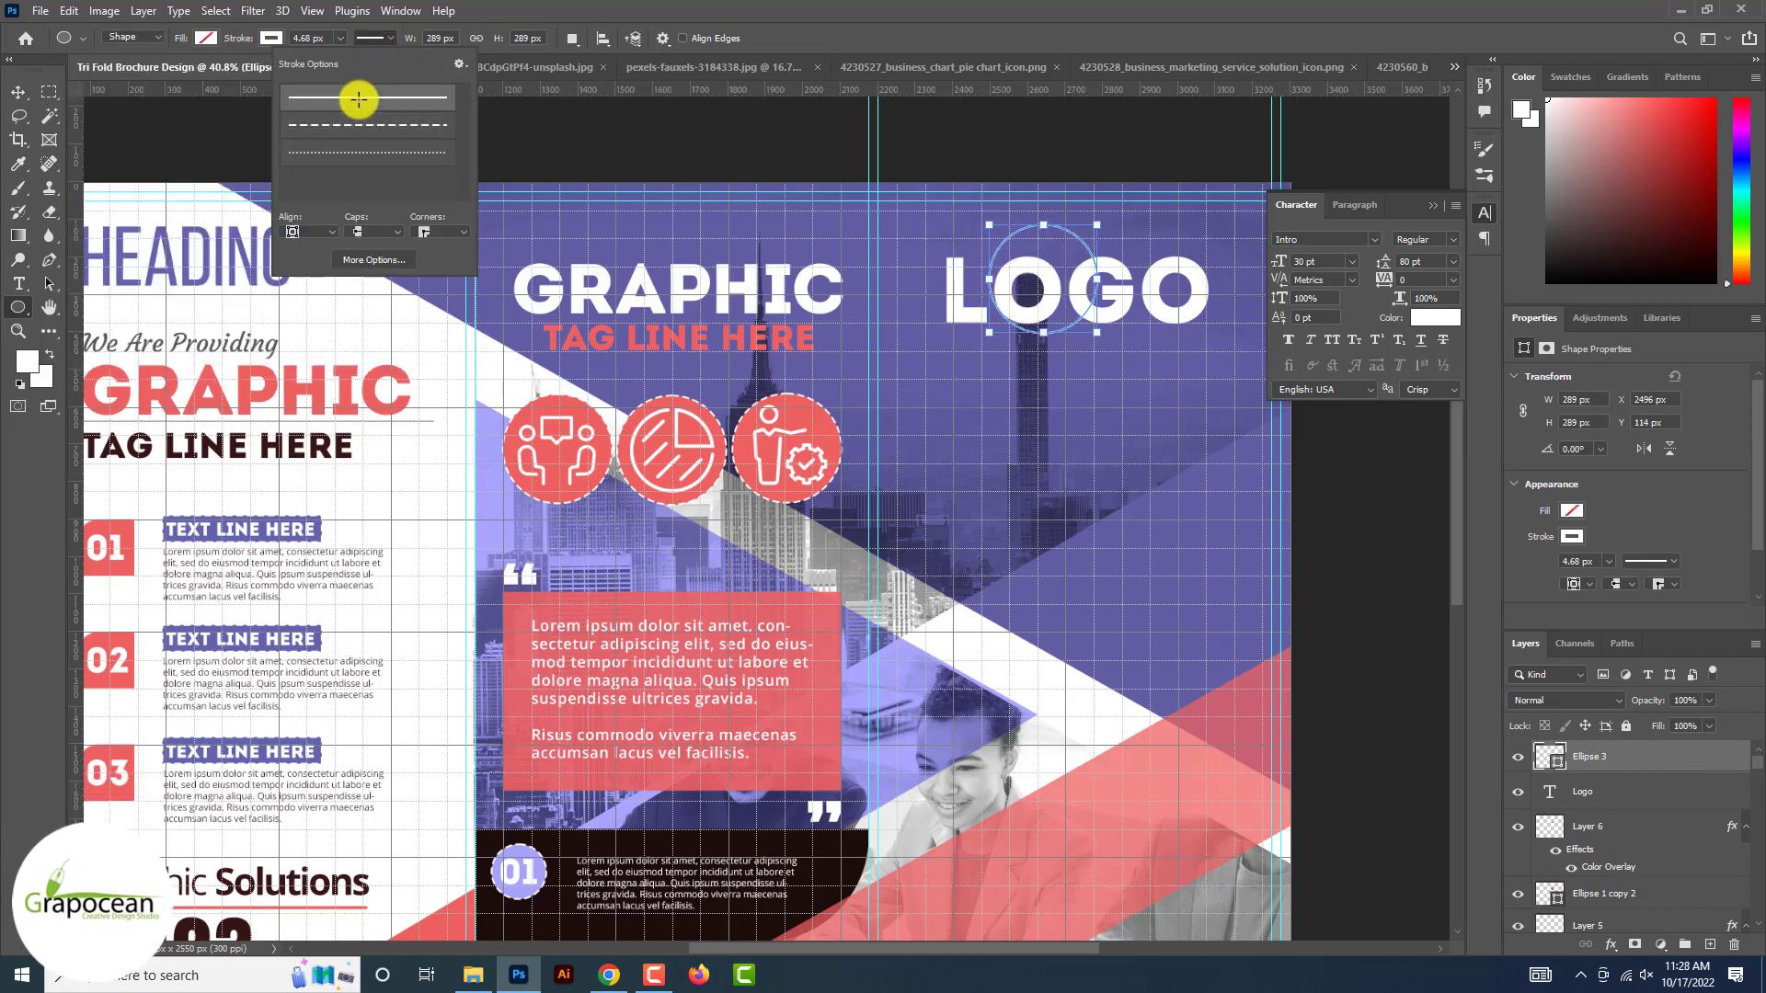
pyautogui.click(15, 94)
pyautogui.scroll(-7, 13, 97)
pyautogui.scroll(6, 13, 118)
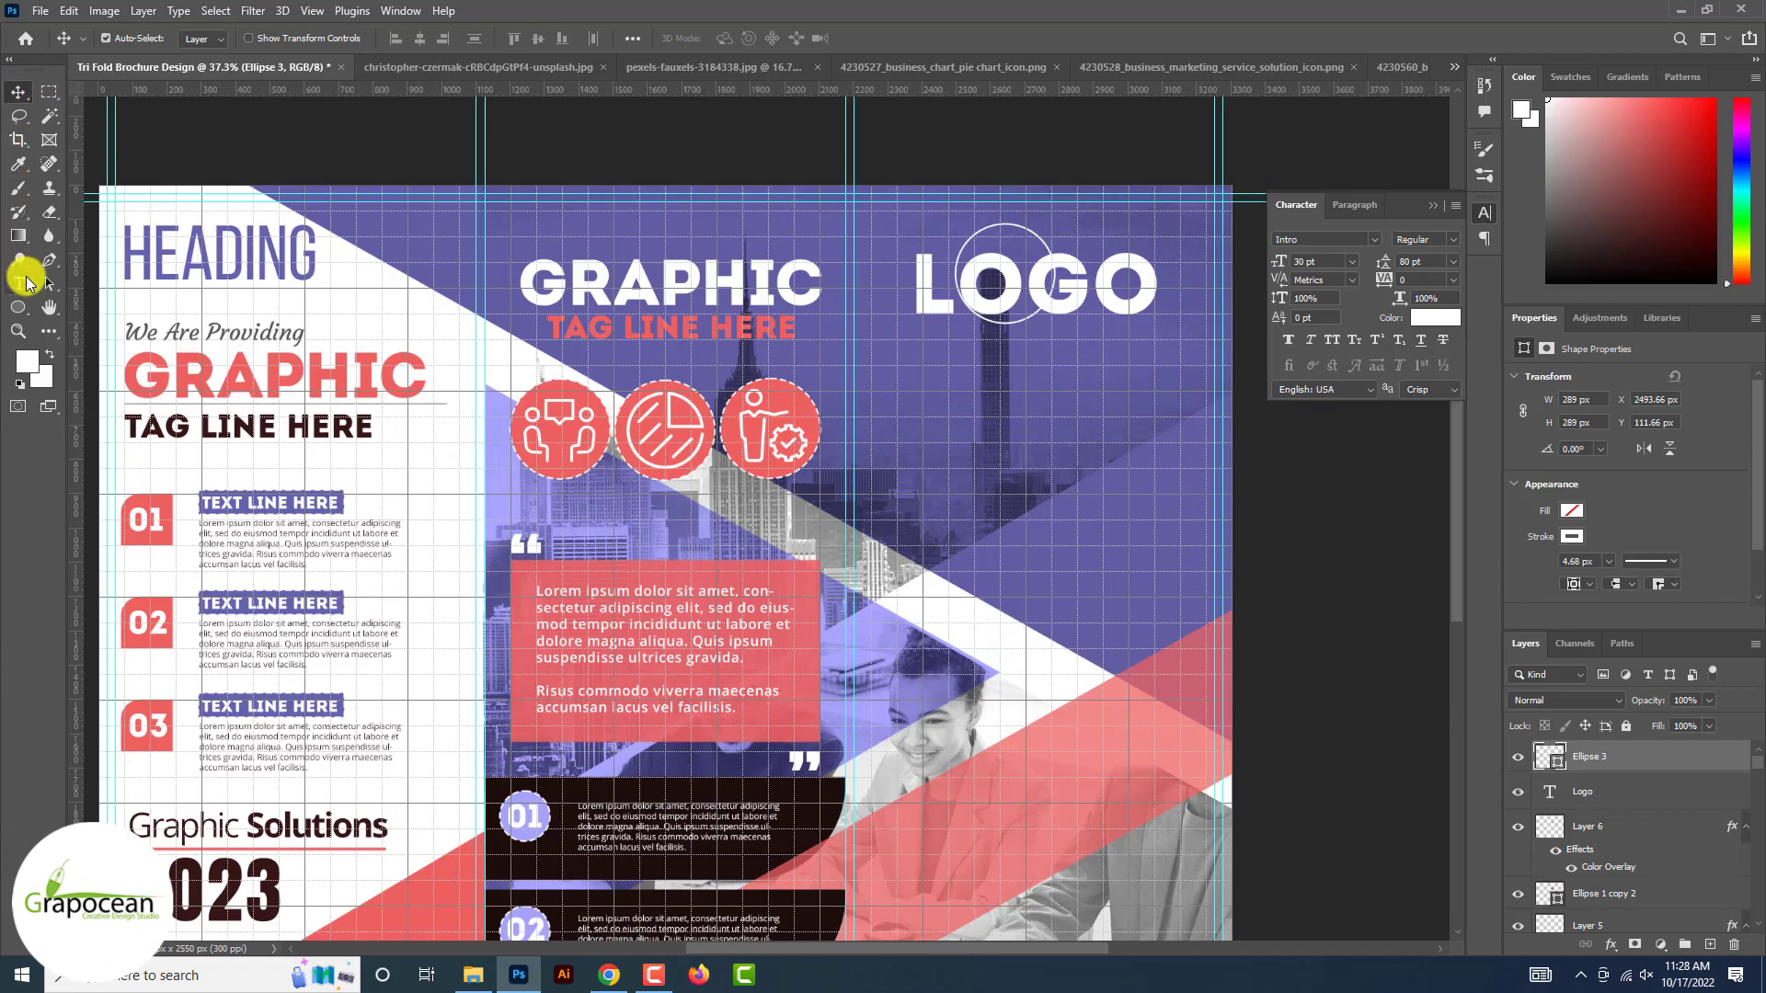
# - Tighten the LOGO text by setting its tracking to -60 and its kerning to Optical
pyautogui.doubleClick(1057, 284)
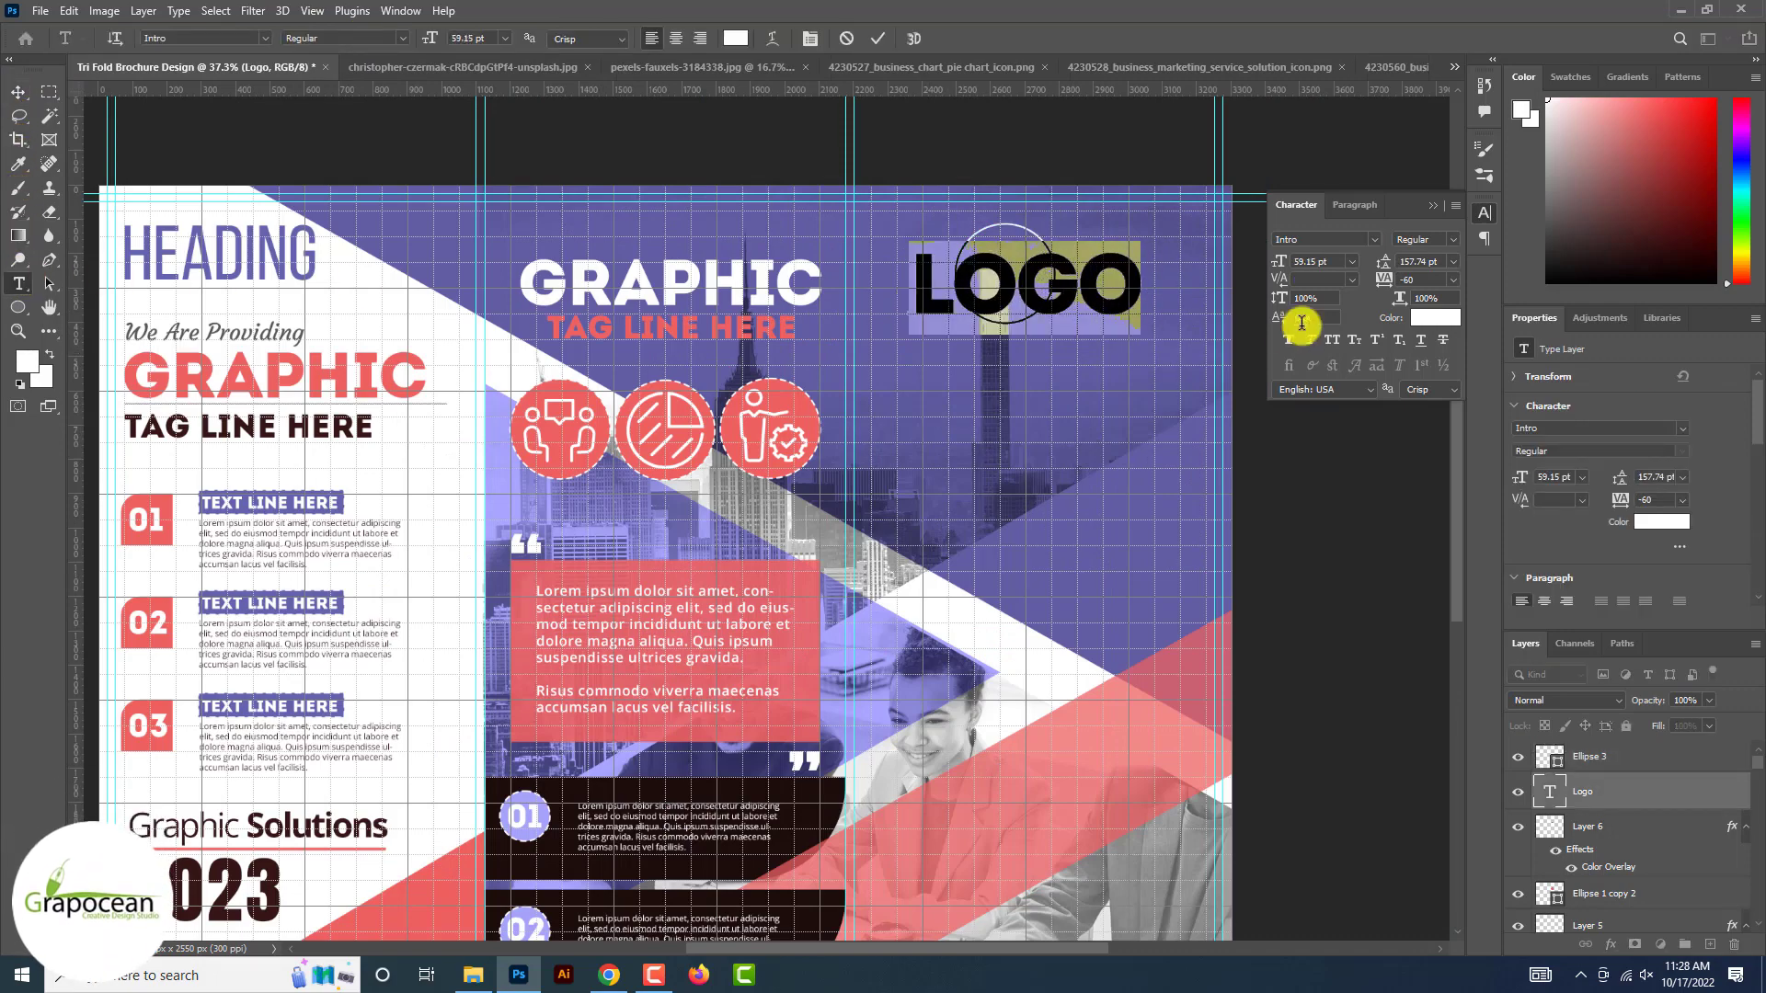
pyautogui.click(1353, 279)
pyautogui.click(1336, 306)
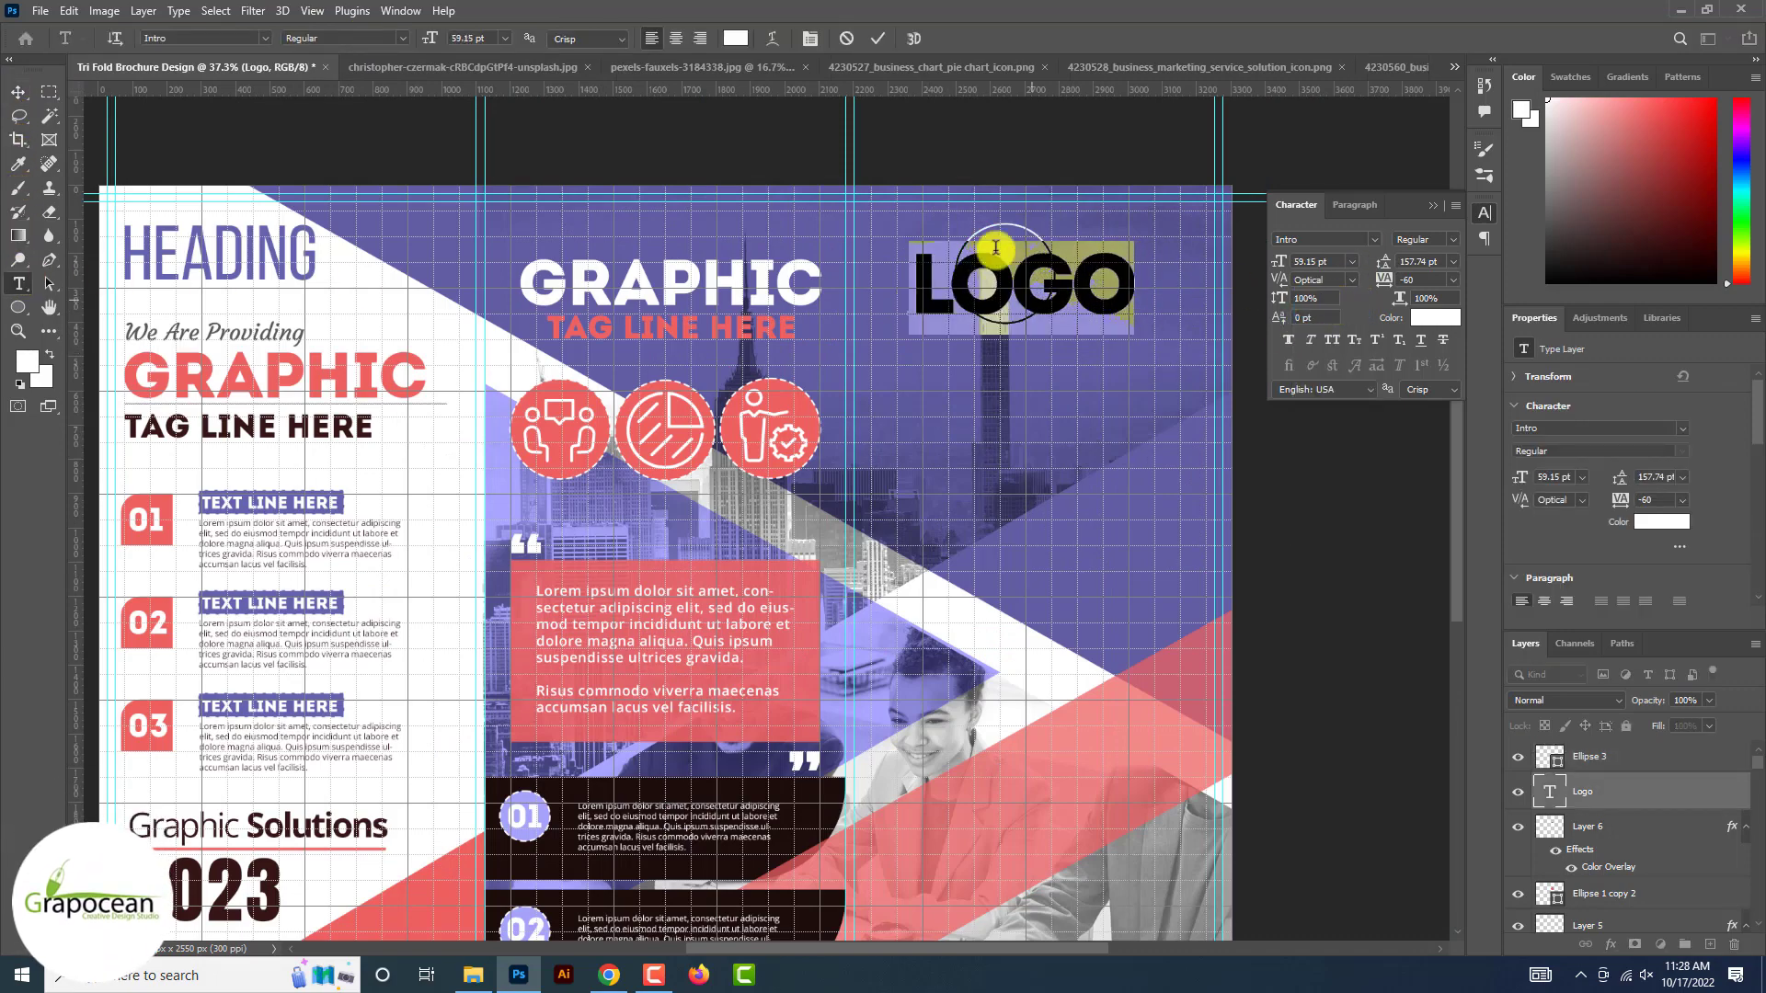
pyautogui.click(15, 94)
# - Move the outline circle so it is centred on the first O of LOGO, and try scaling it down
pyautogui.scroll(4, 46, 97)
pyautogui.scroll(5, 1108, 268)
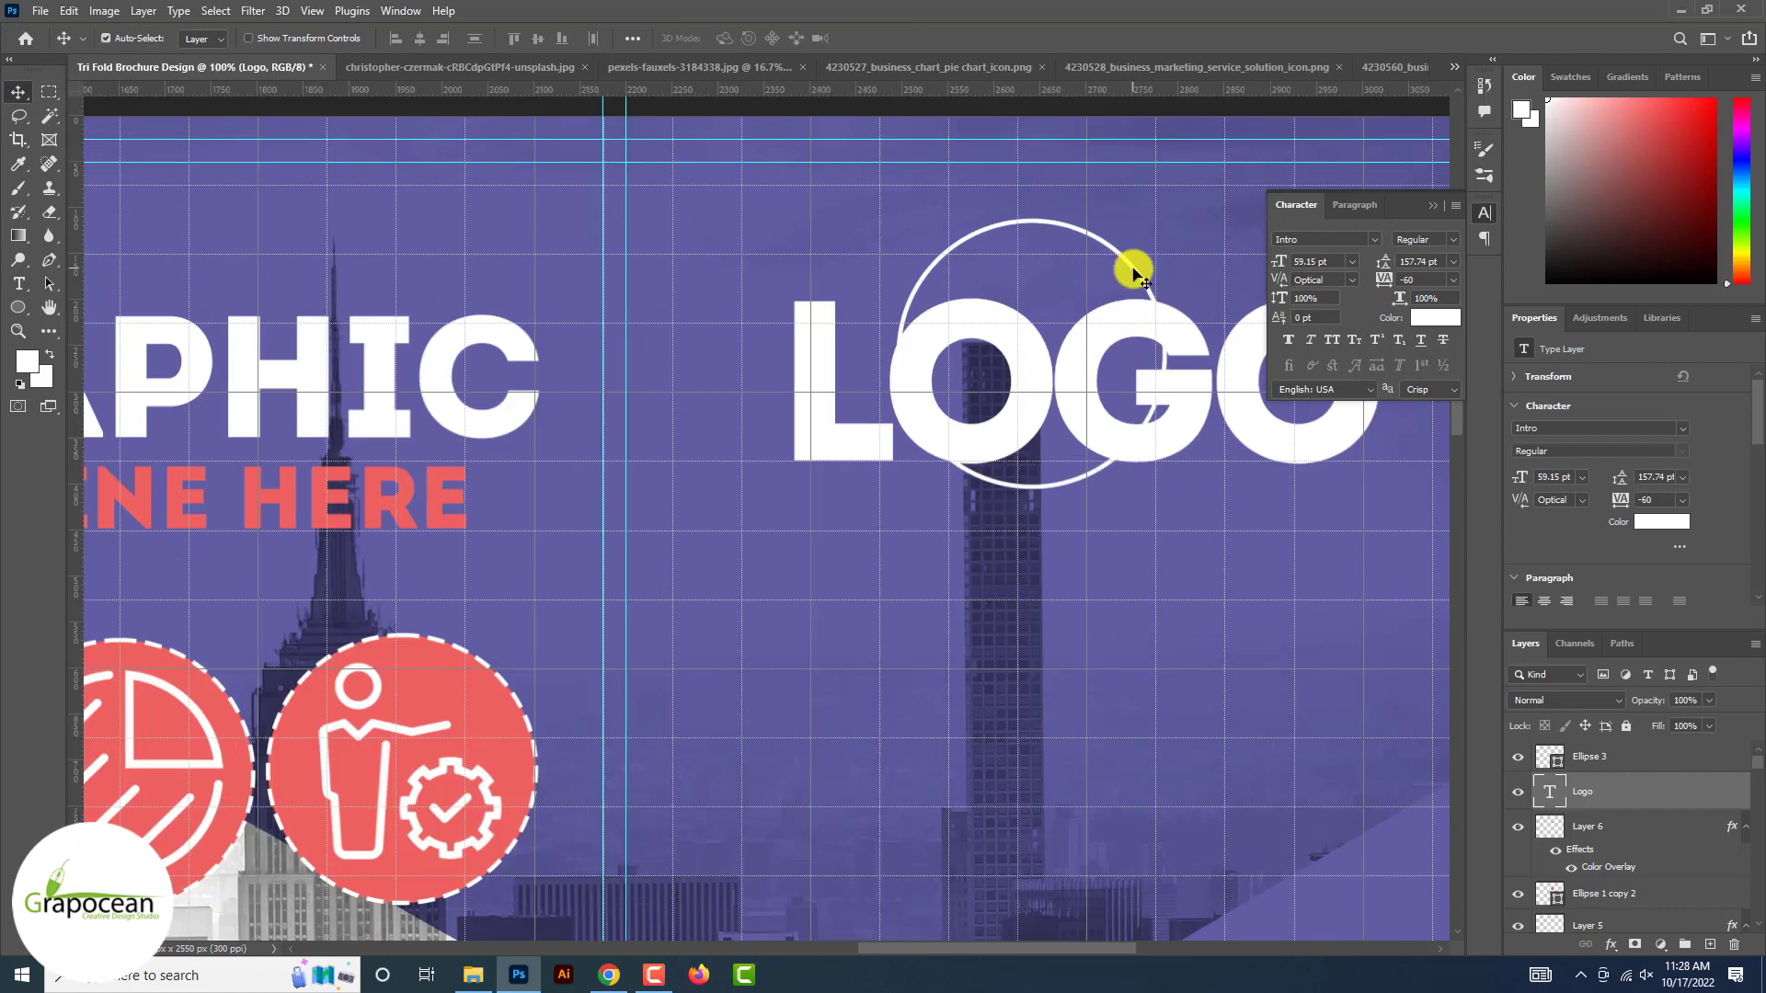
pyautogui.moveTo(1133, 275); pyautogui.dragTo(1072, 296)
pyautogui.hotkey('ctrl', 't')
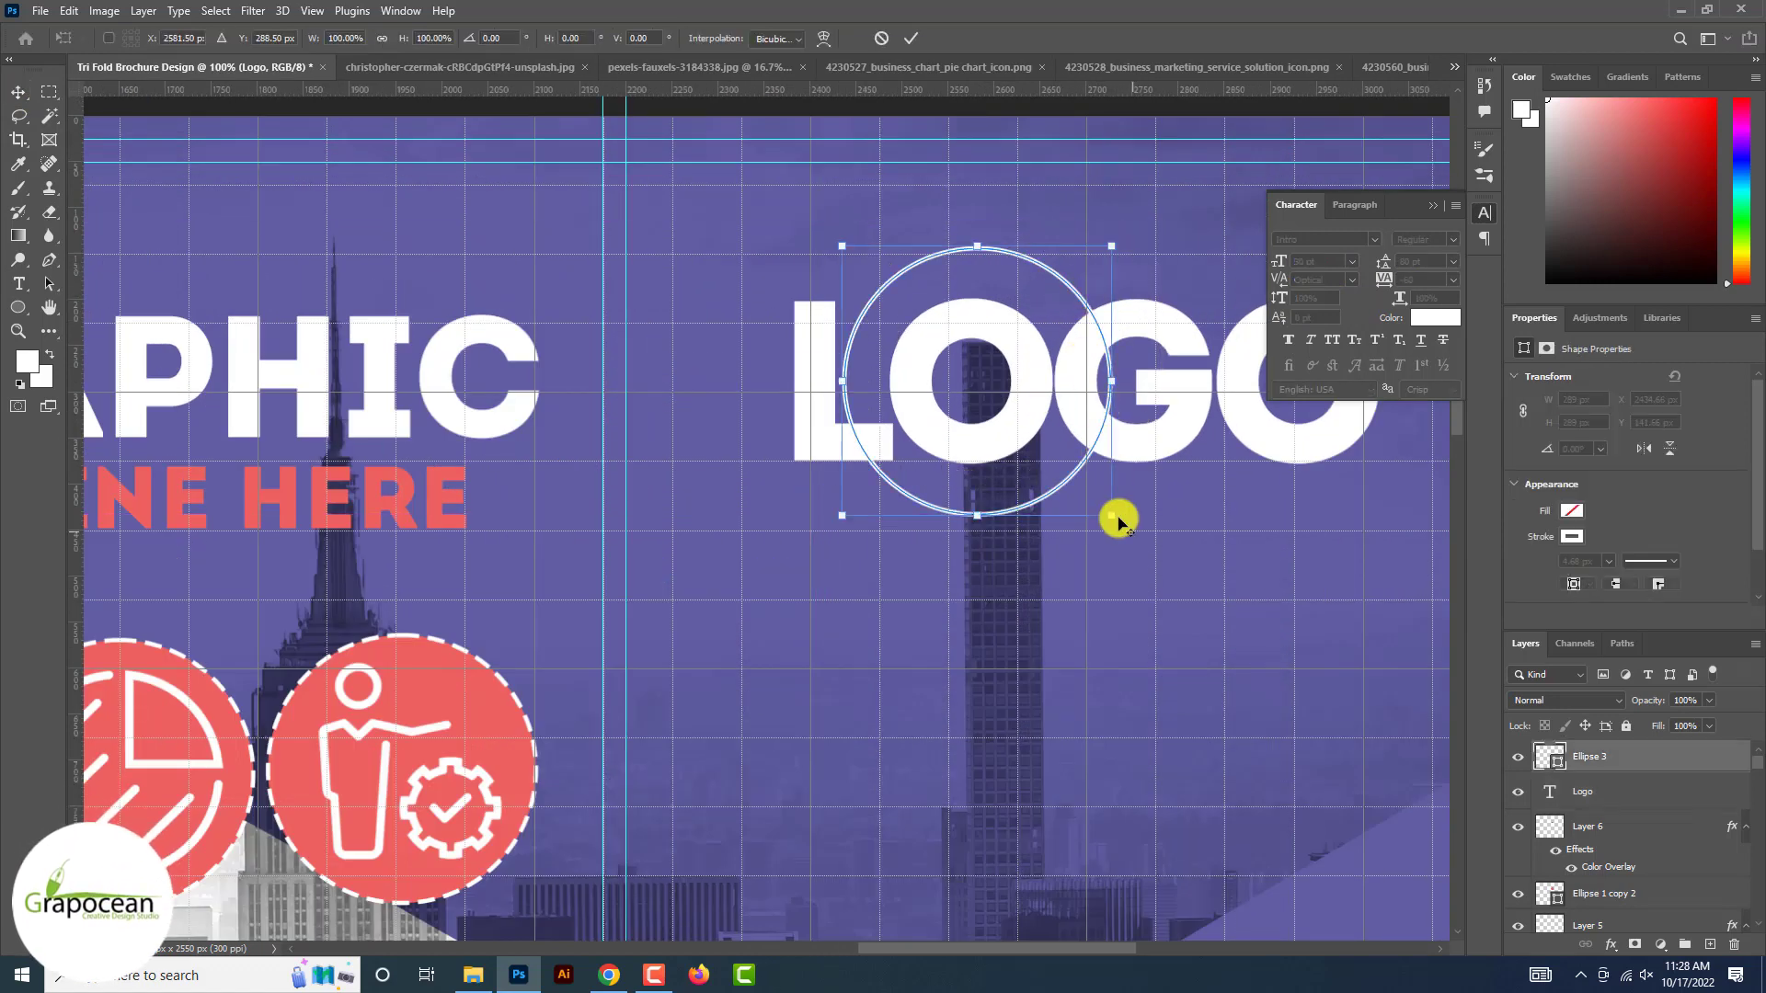
pyautogui.moveTo(1112, 516); pyautogui.dragTo(1042, 445)
pyautogui.hotkey('ctrl', 'z')
pyautogui.click(911, 39)
pyautogui.scroll(-4, 919, 95)
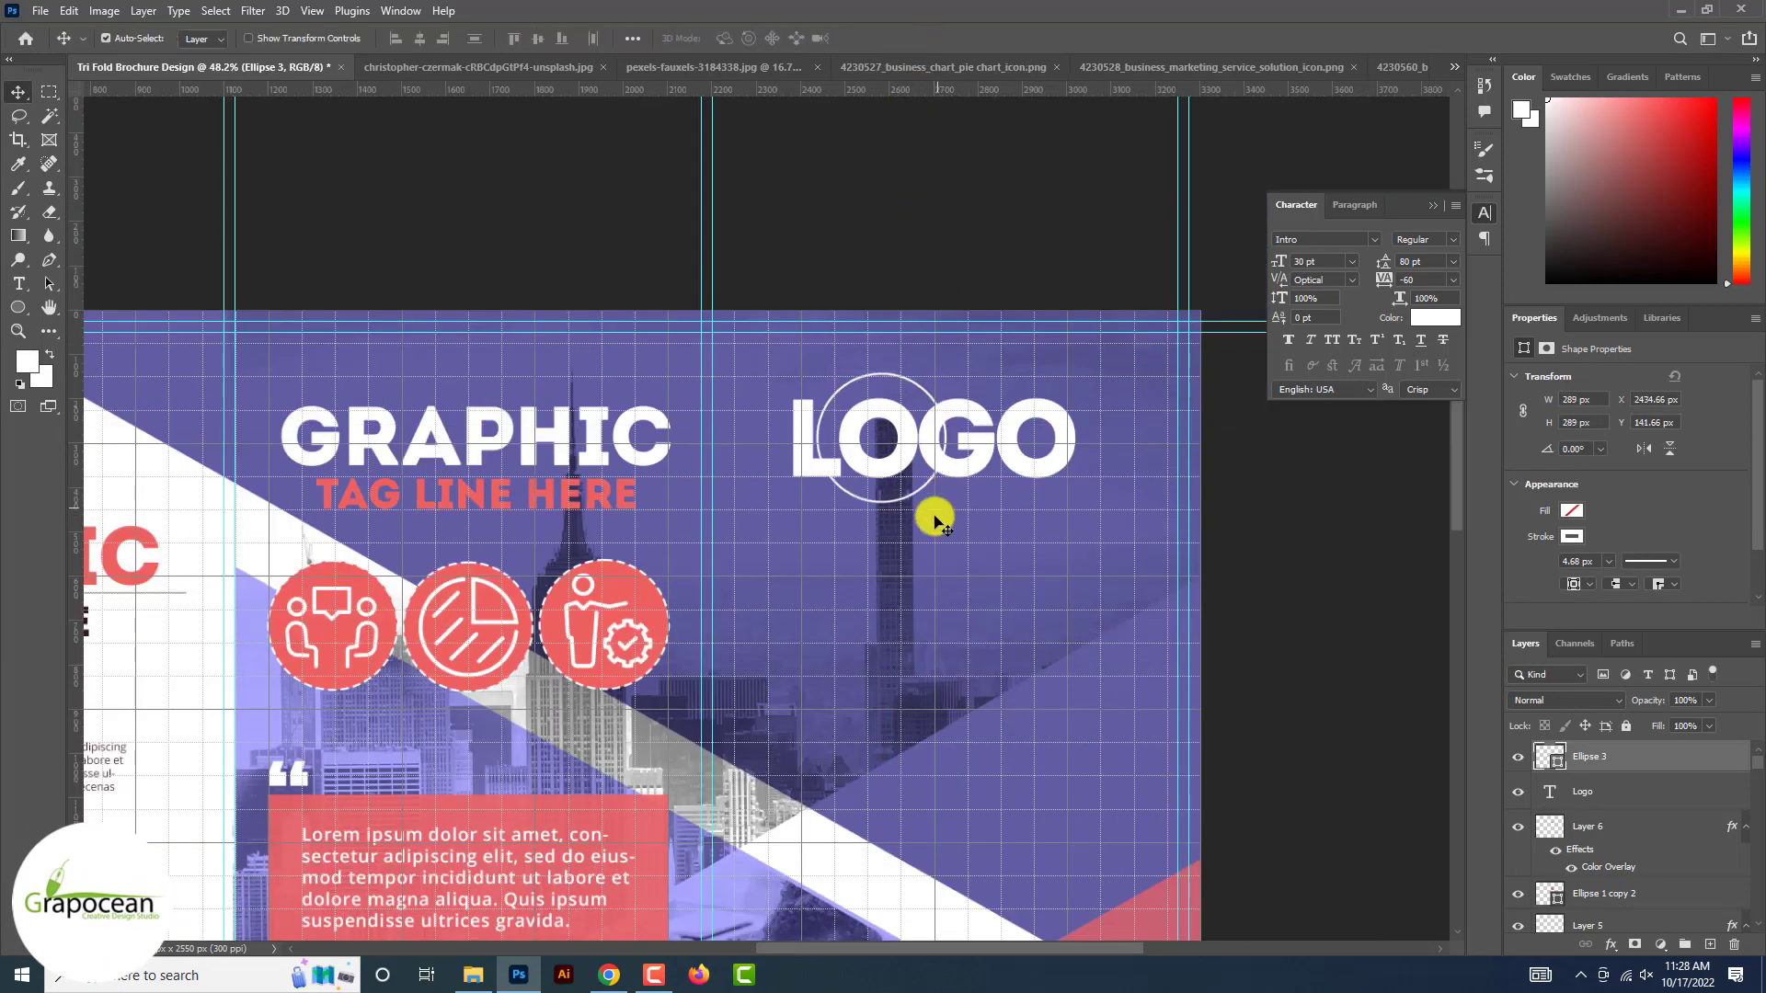
# - Recolor the letters GO in the LOGO text to coral ed6262 and hide the grid and guides
pyautogui.scroll(-3, 899, 496)
pyautogui.click(20, 283)
pyautogui.scroll(2, 934, 454)
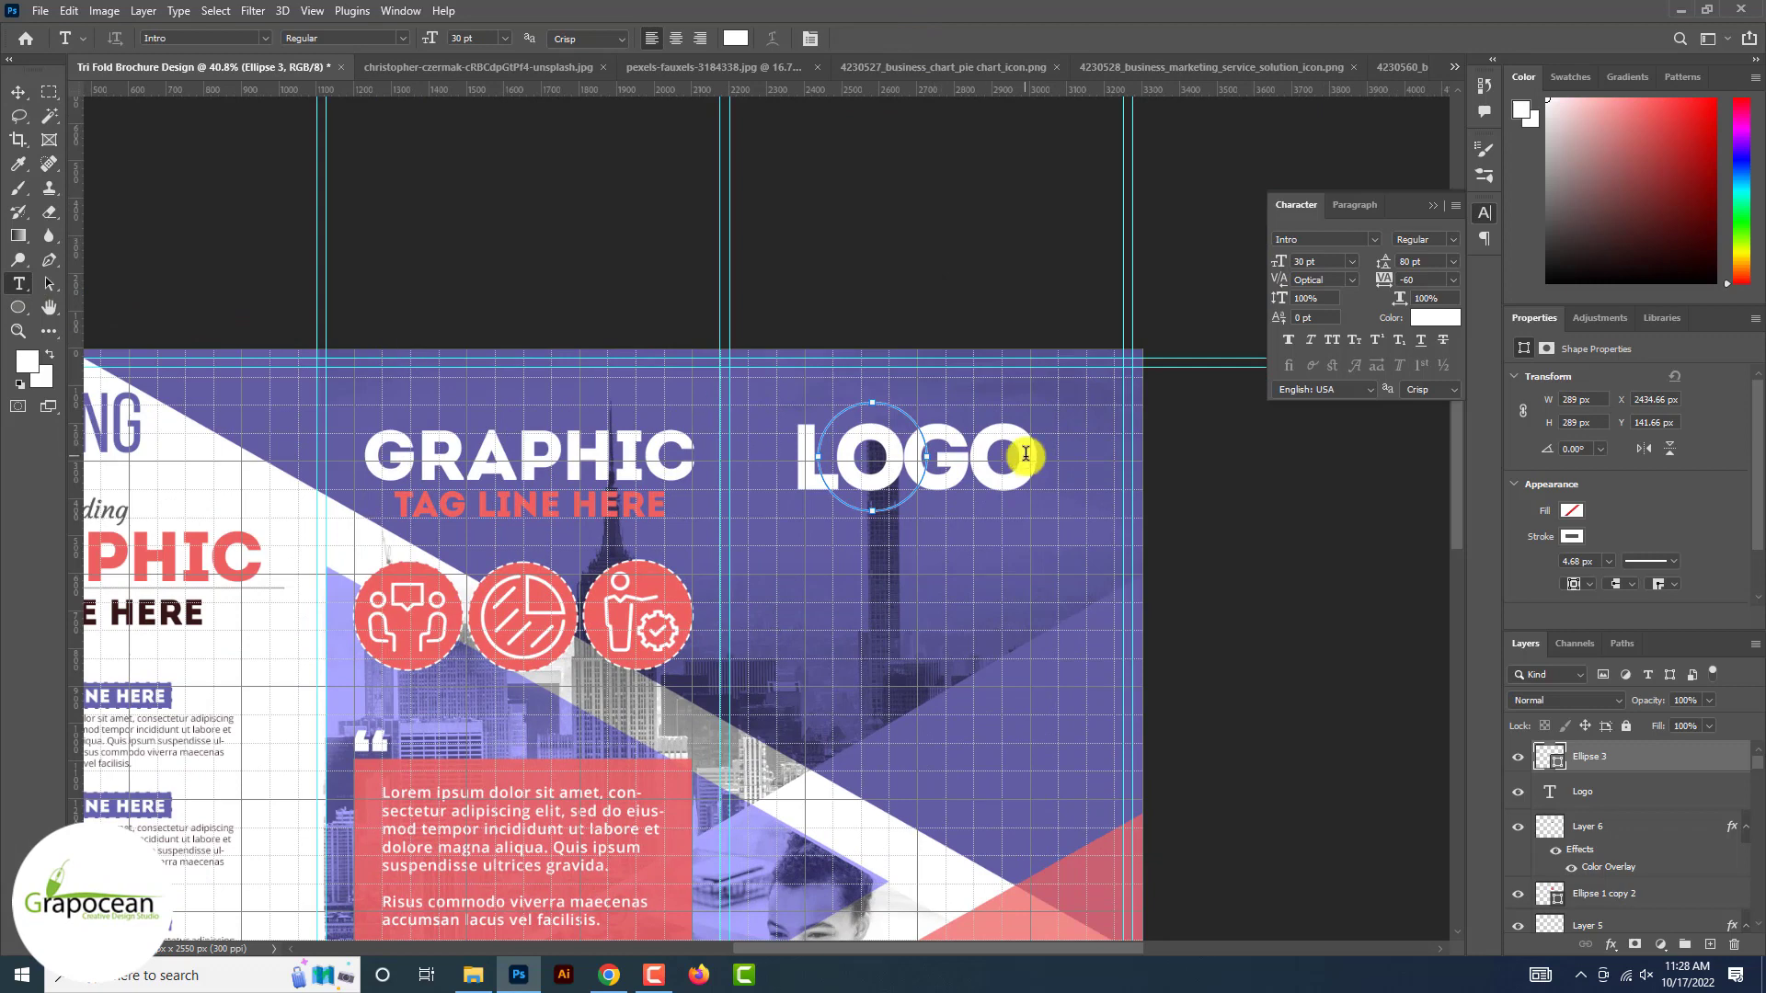
pyautogui.moveTo(1025, 453); pyautogui.dragTo(916, 455)
pyautogui.click(735, 38)
pyautogui.click(631, 581)
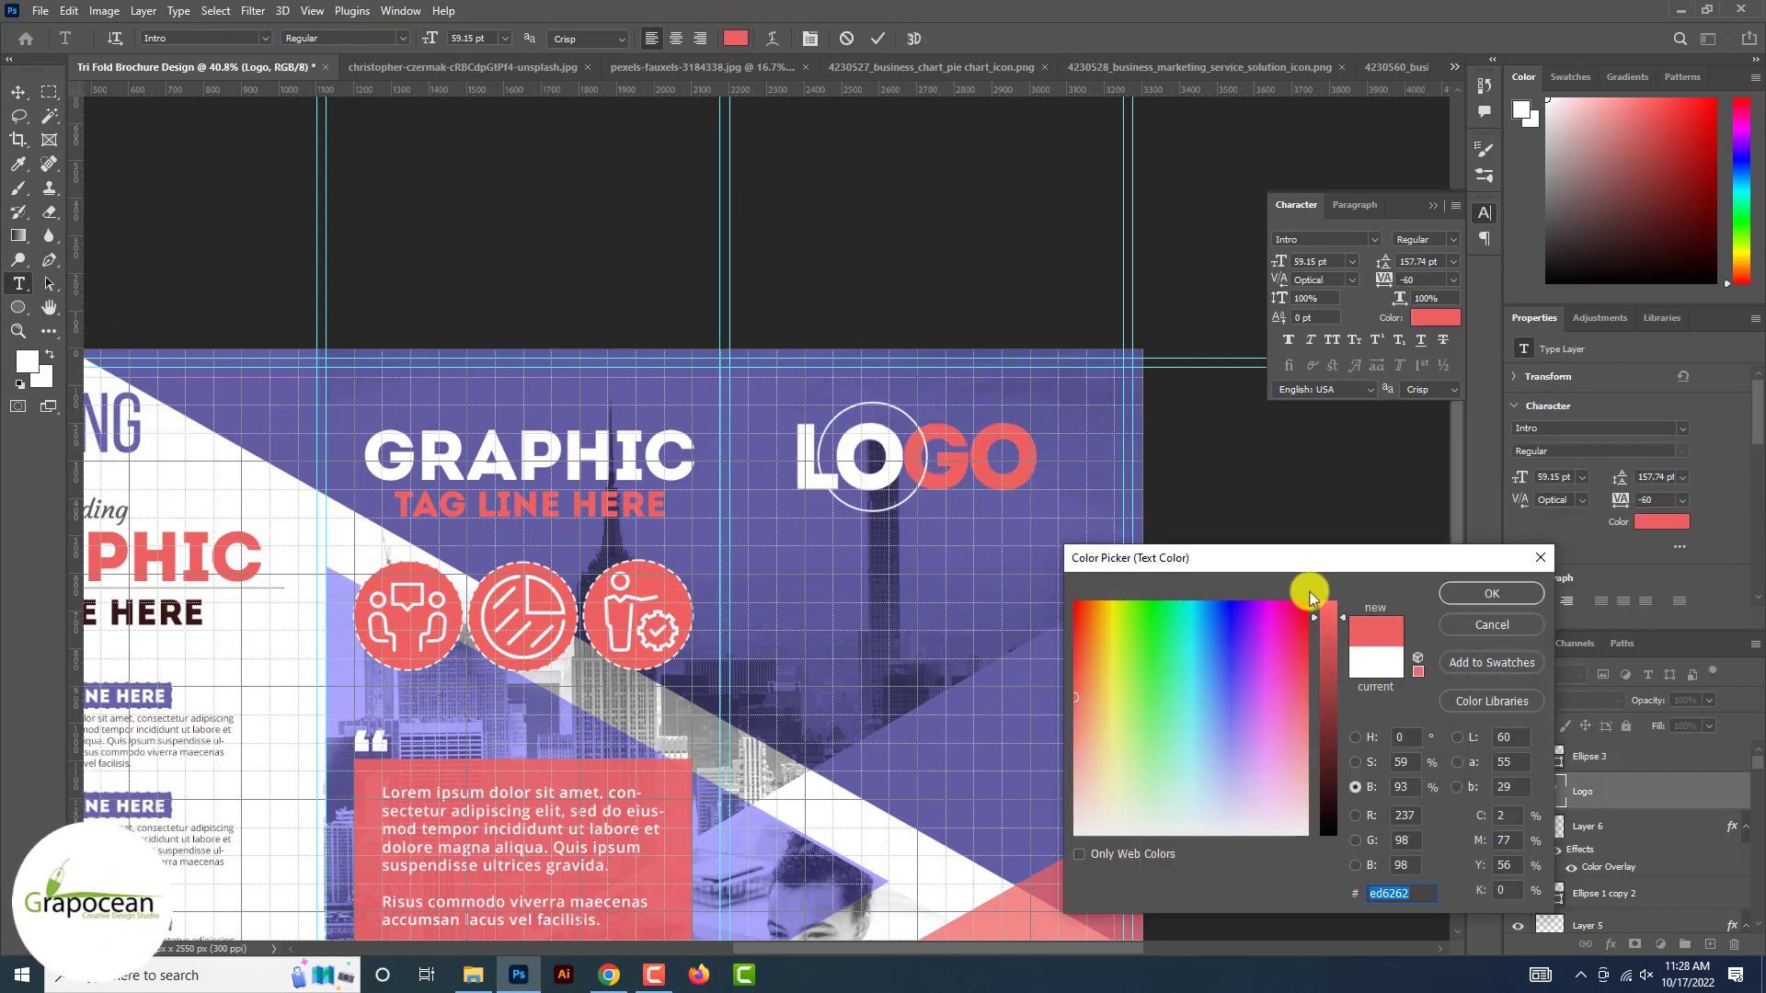
pyautogui.click(1491, 596)
pyautogui.click(18, 92)
pyautogui.hotkey('ctrl', 'h')
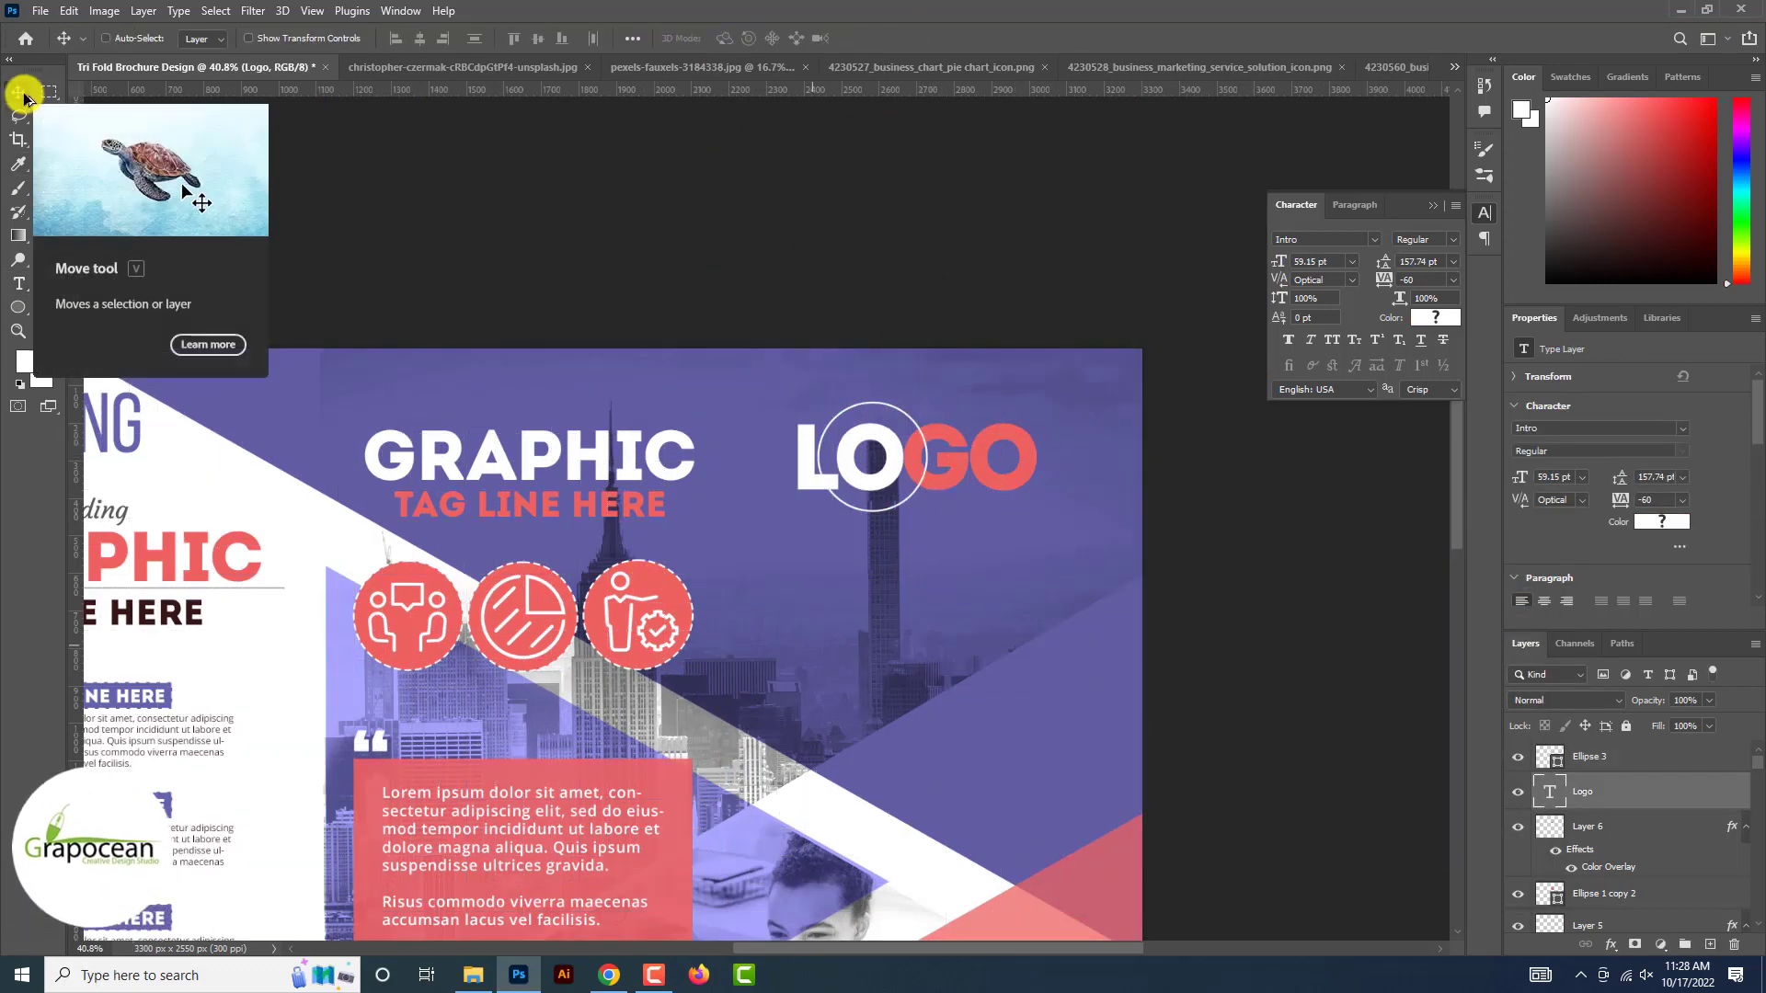
# - Copy the coral quote box to the cover panel's upper corner and stretch and rotate it to -60° as a diagonal corner shape
pyautogui.scroll(-2, 590, 377)
pyautogui.scroll(-2, 953, 557)
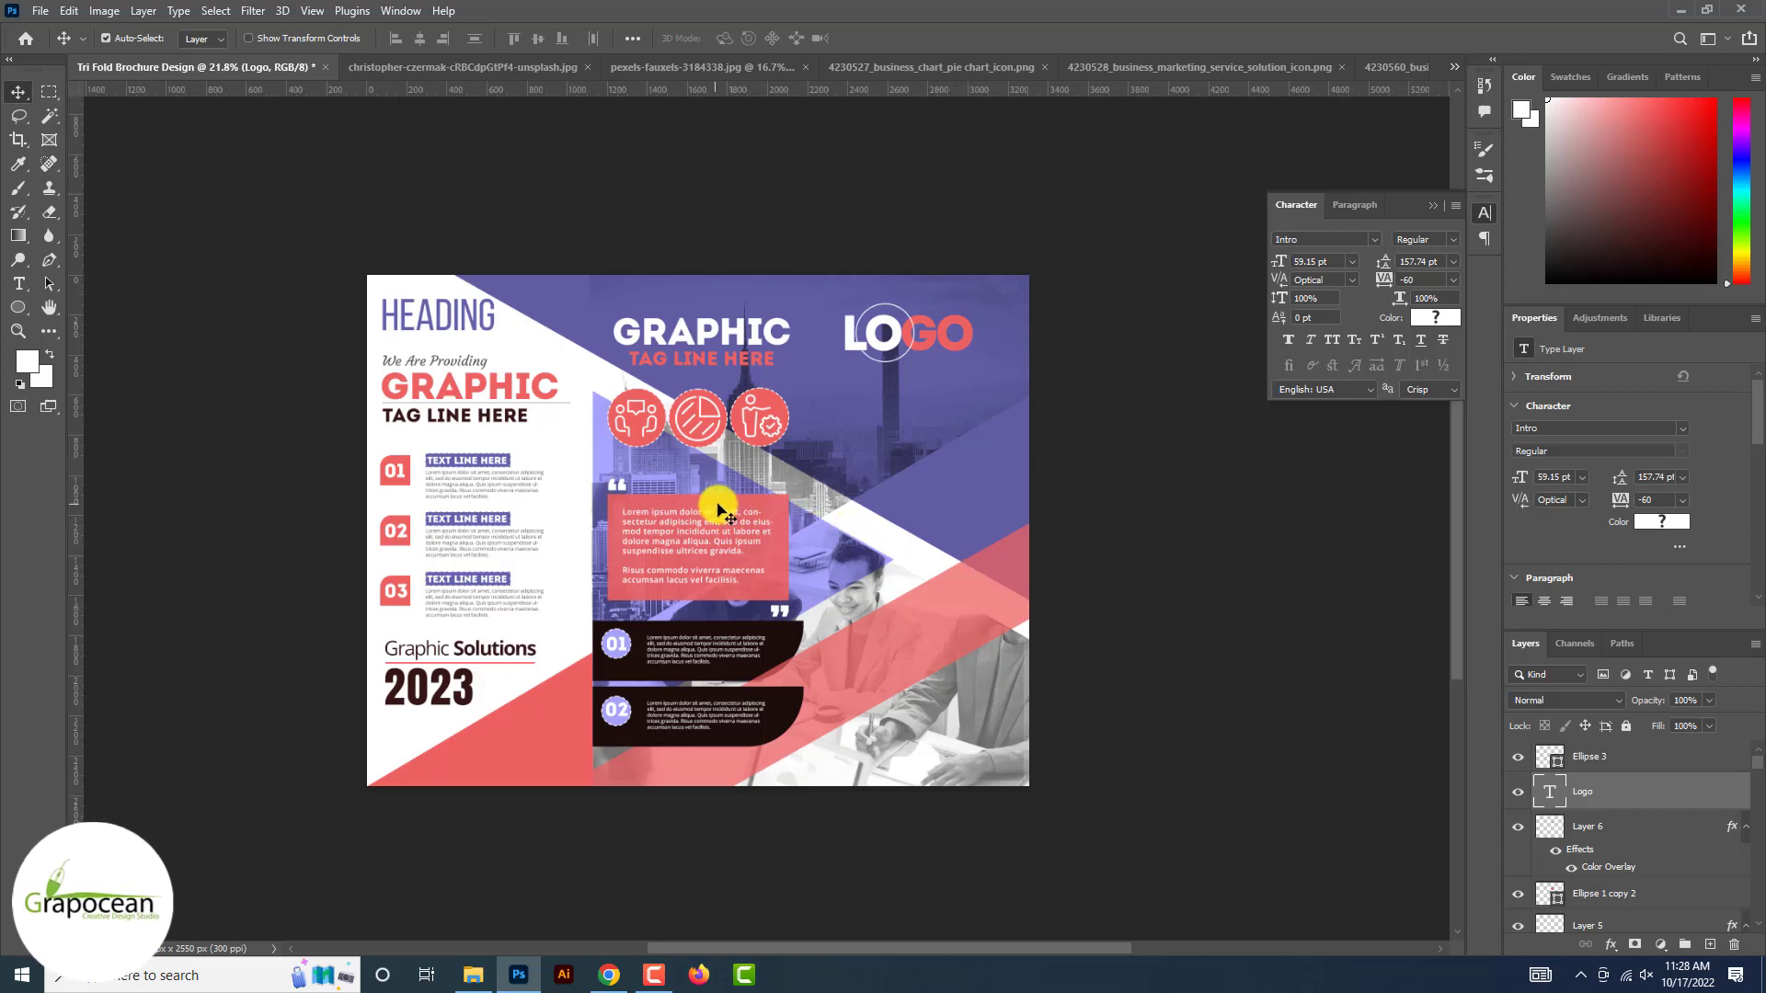
pyautogui.moveTo(718, 511); pyautogui.dragTo(944, 367)
pyautogui.hotkey('ctrl', 't')
pyautogui.moveTo(1025, 411)
pyautogui.mouseDown()
pyautogui.moveTo(966, 410)
pyautogui.moveTo(996, 412)
pyautogui.mouseUp()
pyautogui.moveTo(1008, 478); pyautogui.dragTo(1012, 407)
pyautogui.moveTo(892, 474); pyautogui.dragTo(948, 269)
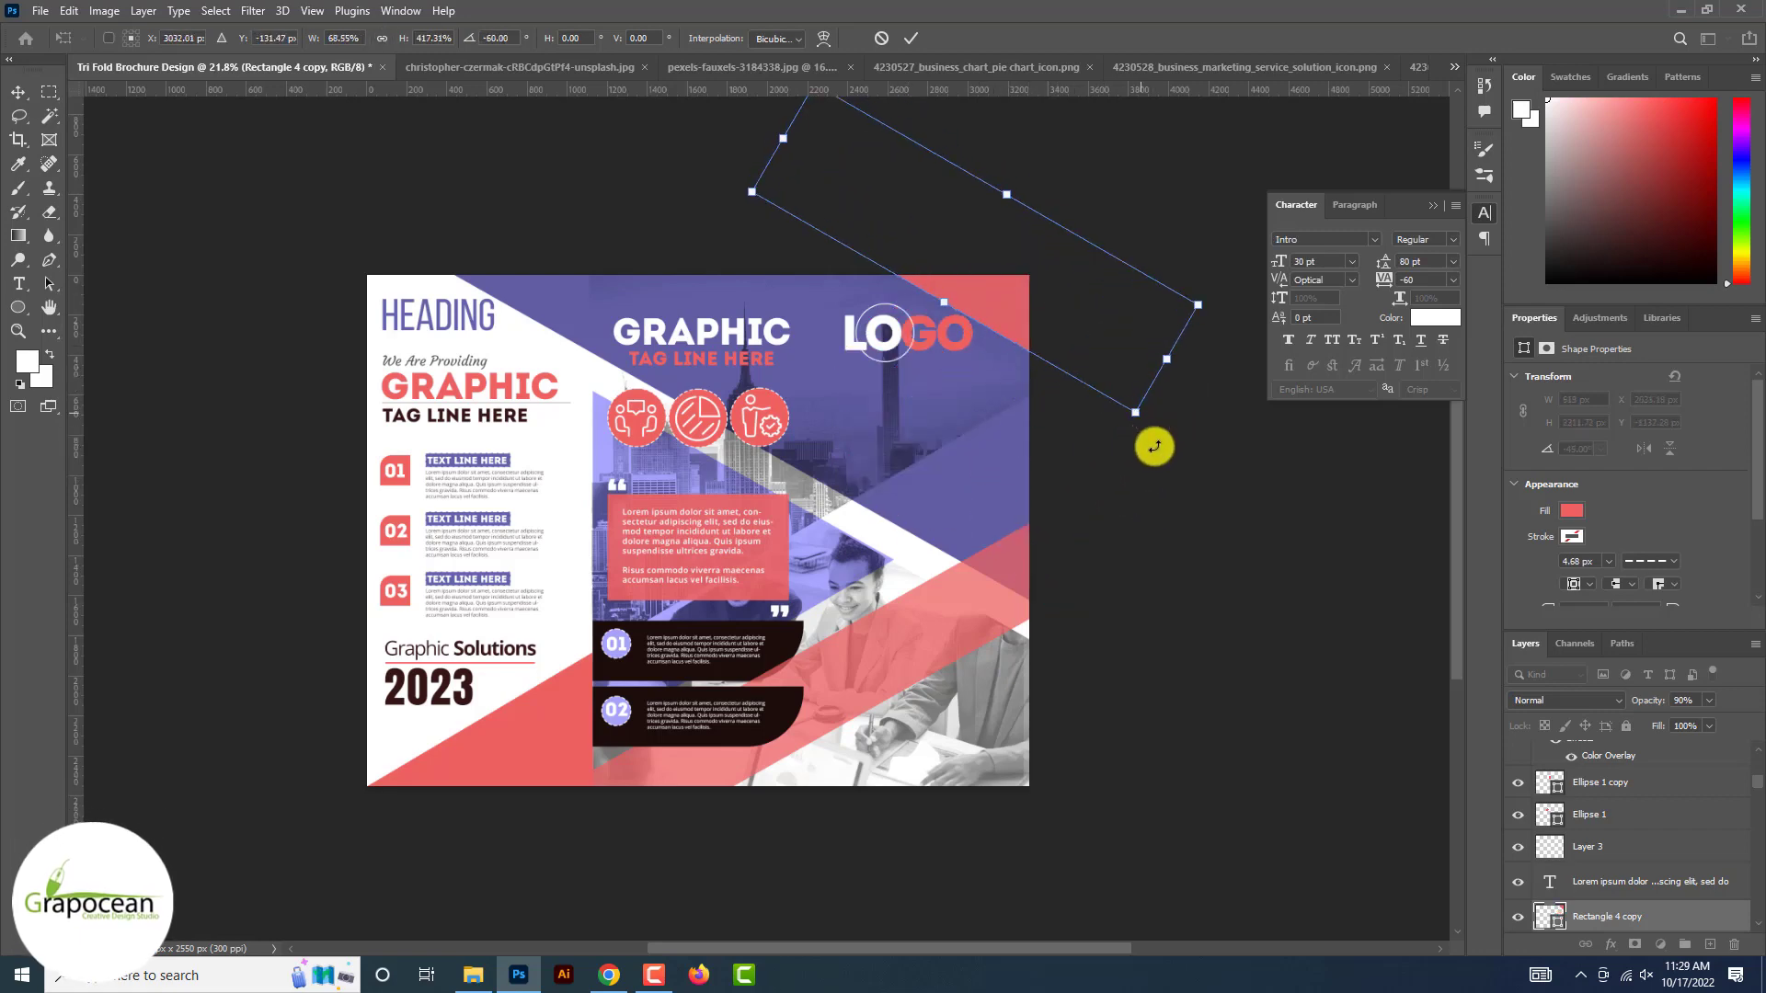
pyautogui.press('Return')
# - Add the white title text "Professional Graphic Design Services" below the logo and shift it toward the cover panel's inner edge
pyautogui.scroll(3, 856, 394)
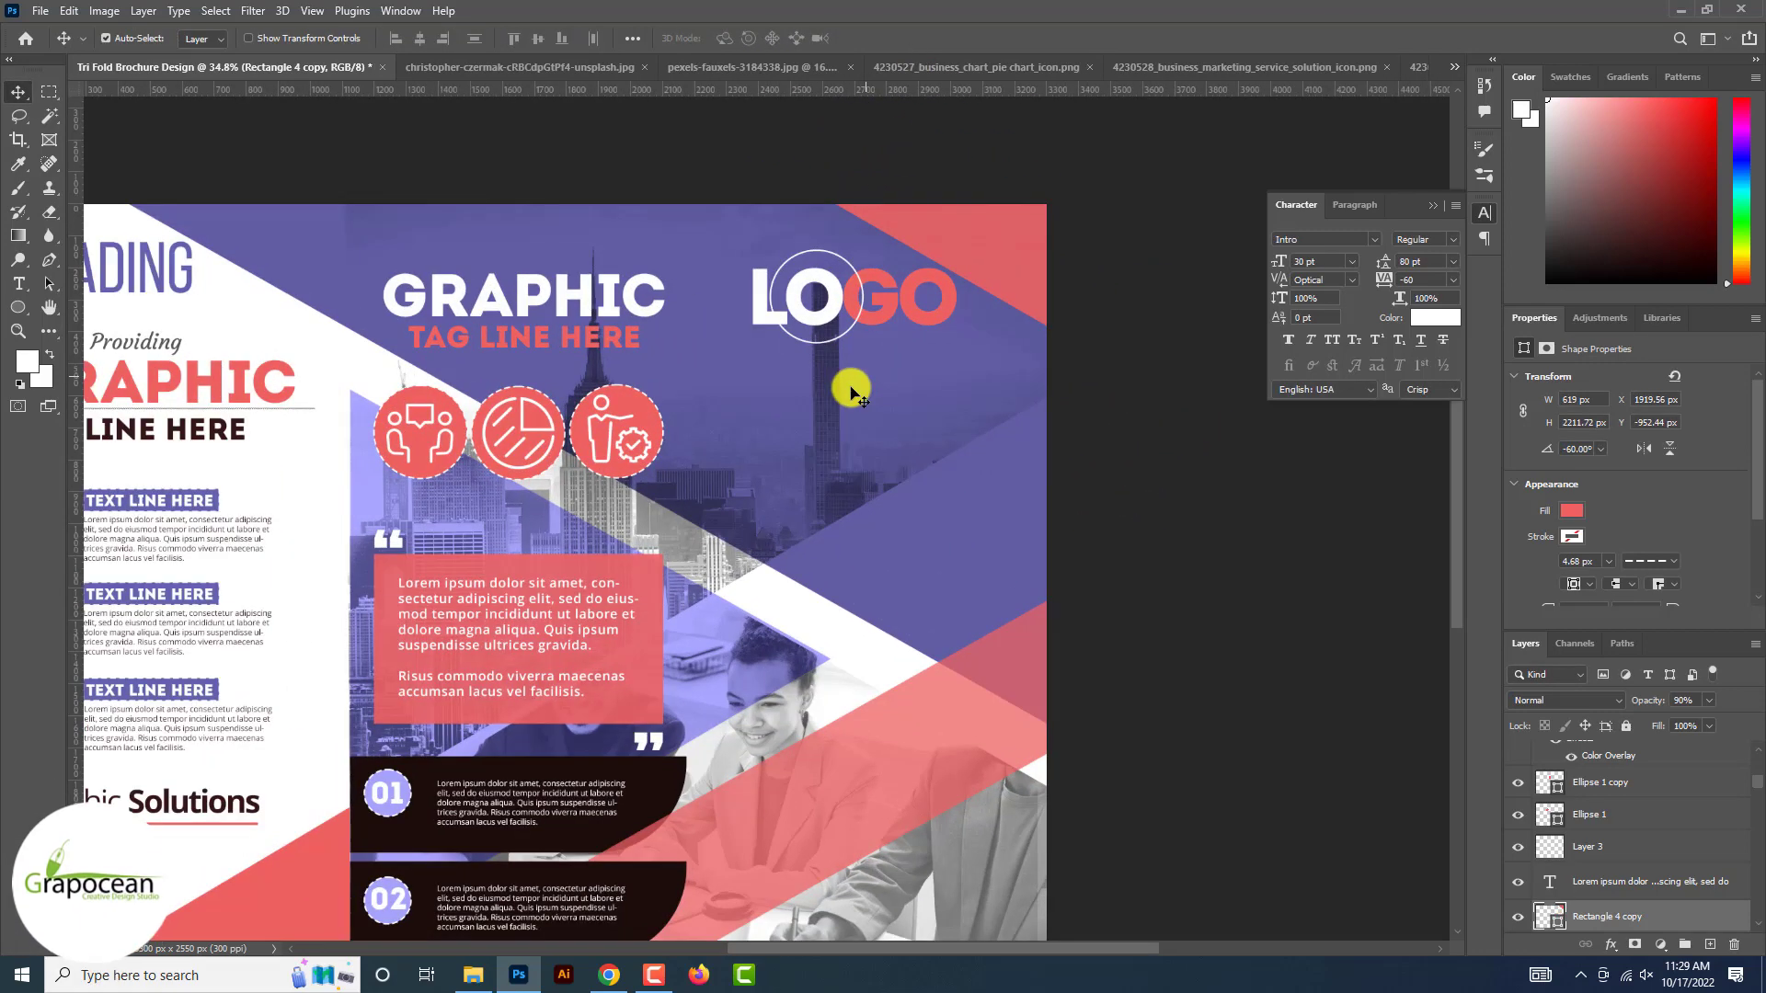
pyautogui.click(777, 423)
pyautogui.write('PROFESSIONAL CORPORATE')
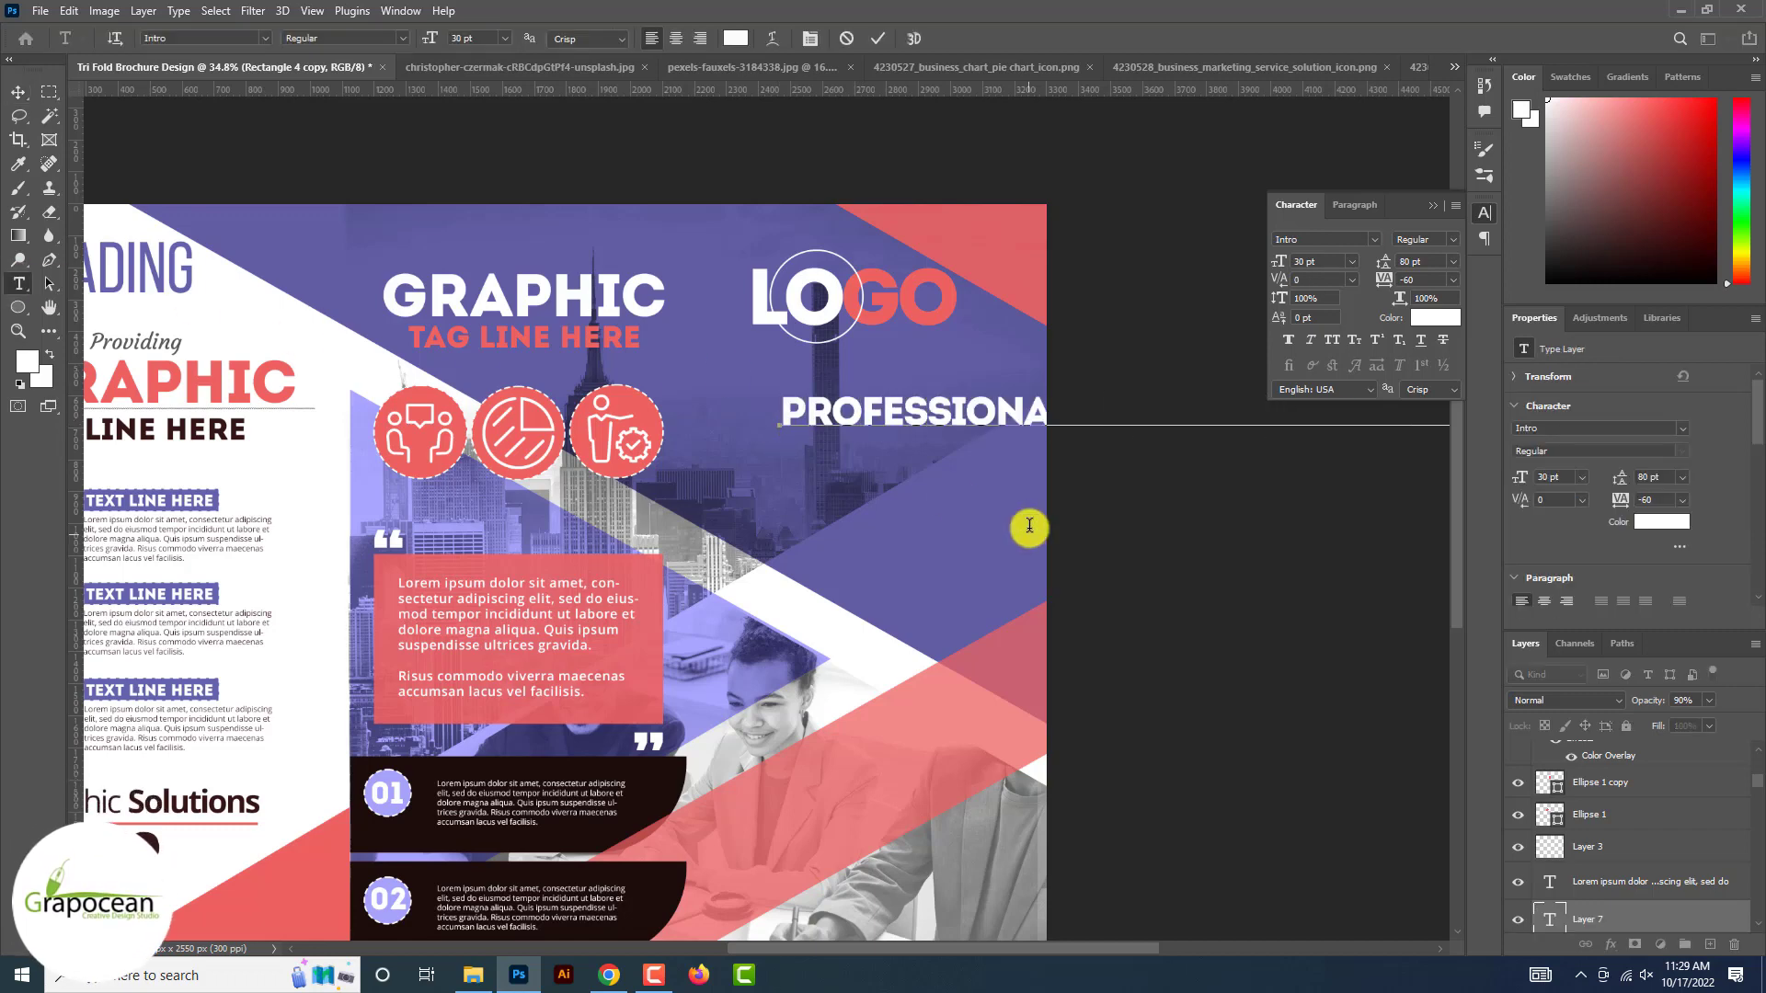
pyautogui.click(18, 92)
pyautogui.moveTo(925, 416); pyautogui.dragTo(827, 390)
# - Break the cover title into four lines, one word per line, and set its leading to Auto
pyautogui.press('Return')
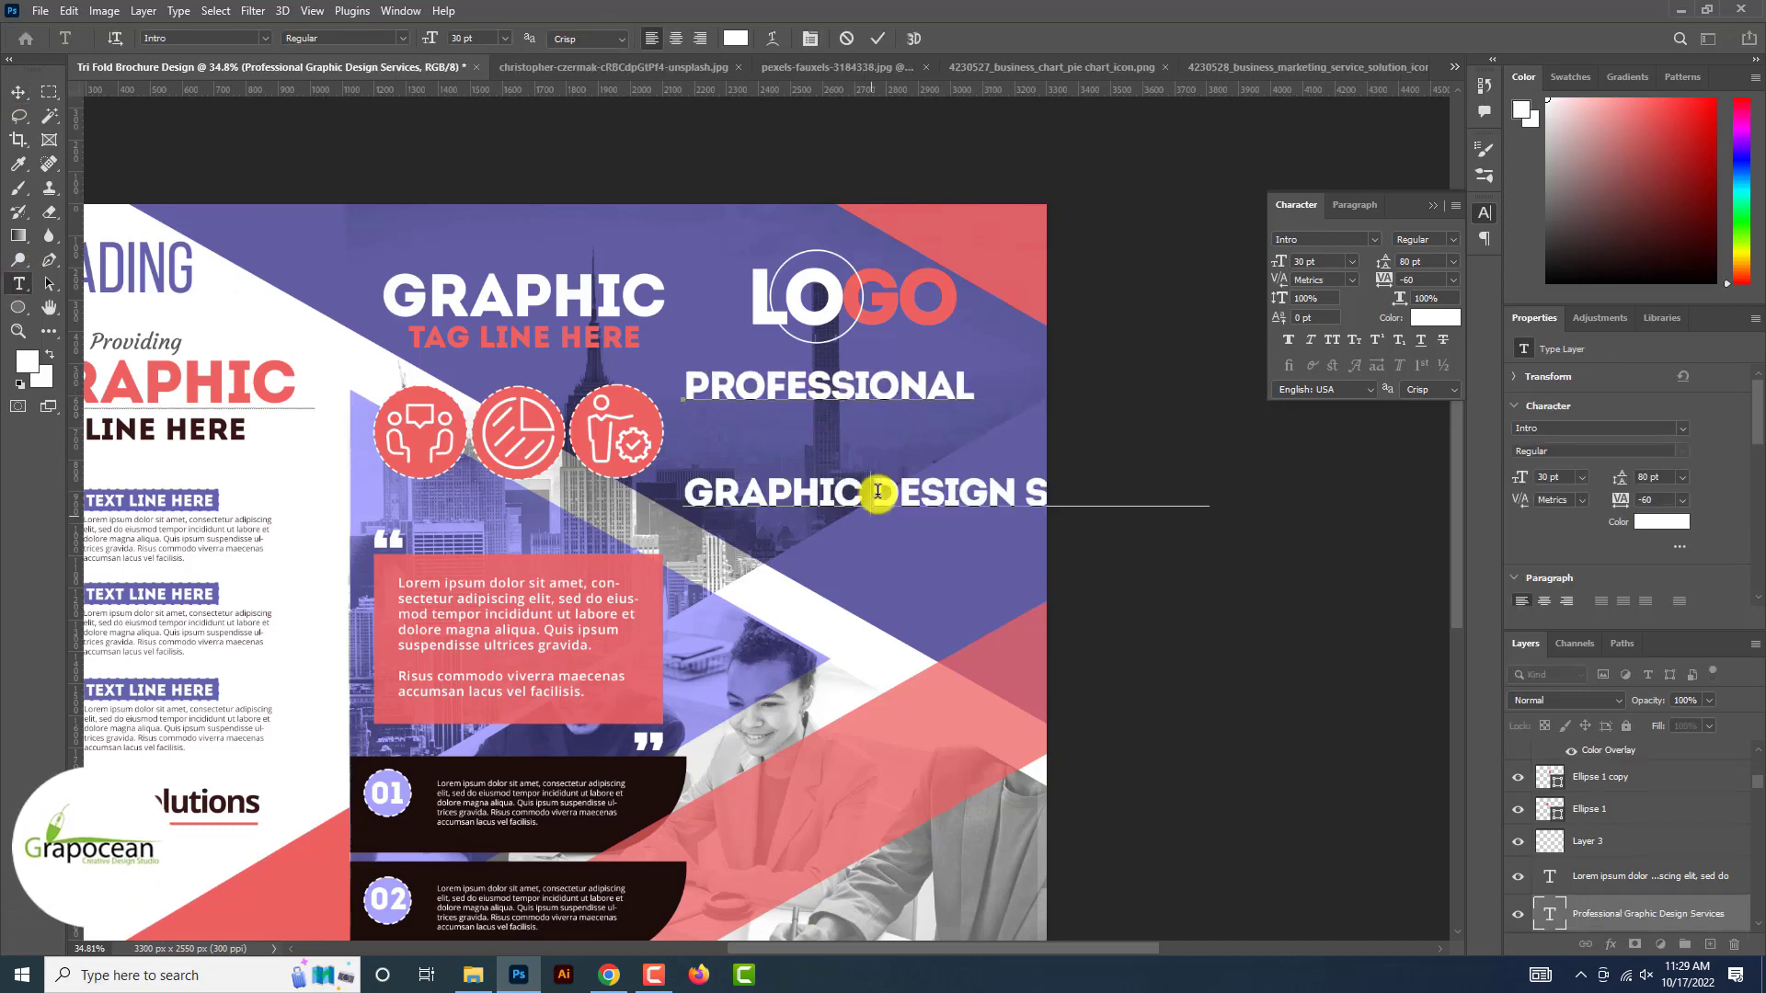
pyautogui.click(875, 493)
pyautogui.press('Return')
pyautogui.click(840, 598)
pyautogui.press('Return')
pyautogui.moveTo(876, 713); pyautogui.dragTo(631, 389)
pyautogui.click(1453, 262)
pyautogui.click(1424, 277)
# - Position the title under the logo and enlarge the GRAPHIC, DESIGN and SERVICES lines to match the width of PROFESSIONAL
pyautogui.click(19, 92)
pyautogui.moveTo(784, 383); pyautogui.dragTo(831, 398)
pyautogui.hotkey('ctrl', 'h')
pyautogui.scroll(3, 782, 432)
pyautogui.click(19, 283)
pyautogui.moveTo(949, 455); pyautogui.dragTo(710, 453)
pyautogui.moveTo(430, 43); pyautogui.dragTo(443, 48)
pyautogui.moveTo(912, 554); pyautogui.dragTo(679, 546)
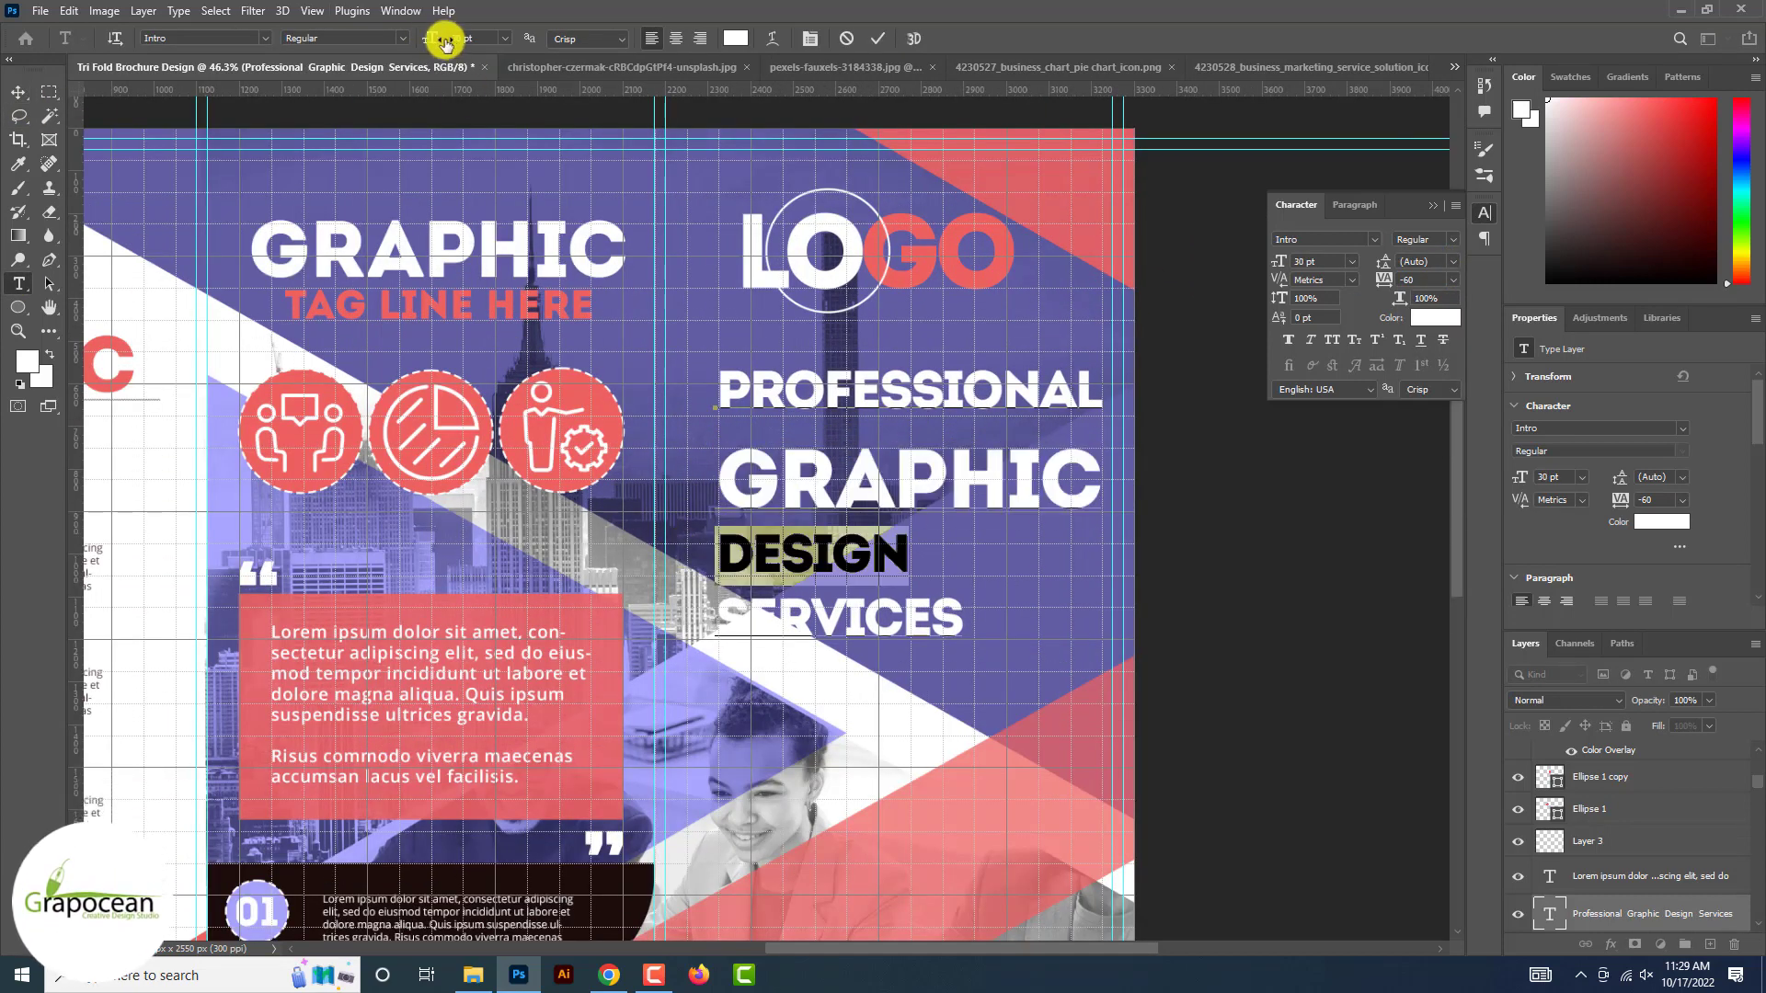
pyautogui.moveTo(445, 42); pyautogui.dragTo(449, 43)
# - Tighten the line spacing of the whole cover title to 49 pt leading and commit the text
pyautogui.moveTo(1104, 697); pyautogui.dragTo(682, 422)
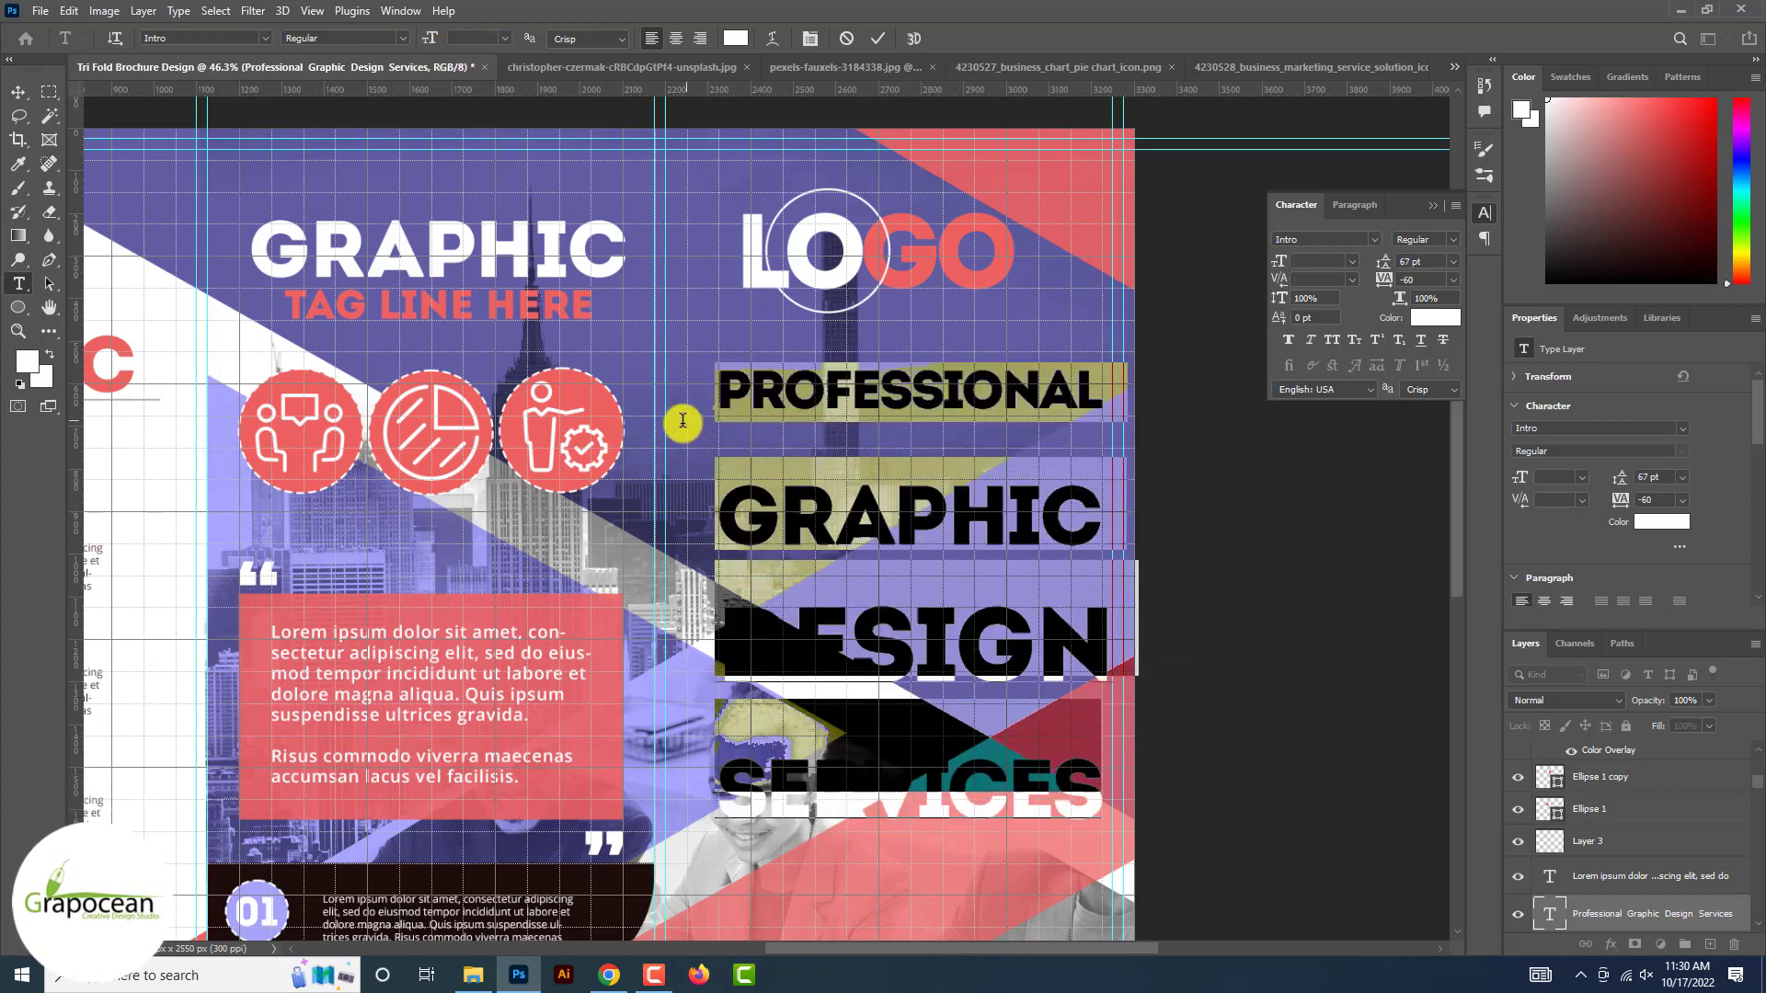
pyautogui.hotkey('alt', 'Up')
pyautogui.hotkey('alt', 'Up')
pyautogui.hotkey('alt', 'Up')
pyautogui.hotkey('alt', 'Up')
pyautogui.hotkey('alt', 'Up')
pyautogui.hotkey('alt', 'Up')
pyautogui.hotkey('alt', 'Up')
pyautogui.hotkey('alt', 'Up')
pyautogui.hotkey('alt', 'Up')
pyautogui.hotkey('ctrl', 'Return')
pyautogui.press('v')
pyautogui.scroll(-2, 788, 445)
pyautogui.moveTo(892, 525); pyautogui.dragTo(891, 870)
pyautogui.scroll(-3, 906, 741)
pyautogui.scroll(2, 909, 724)
pyautogui.moveTo(909, 726); pyautogui.dragTo(912, 712)
pyautogui.scroll(-4, 886, 654)
pyautogui.hotkey('ctrl', 'z')
pyautogui.hotkey('ctrl', 'z')
# - Change the word Professional in the cover title to a thin sans-serif font in mixed case
pyautogui.scroll(3, 850, 406)
pyautogui.click(18, 283)
pyautogui.moveTo(1013, 260); pyautogui.dragTo(678, 230)
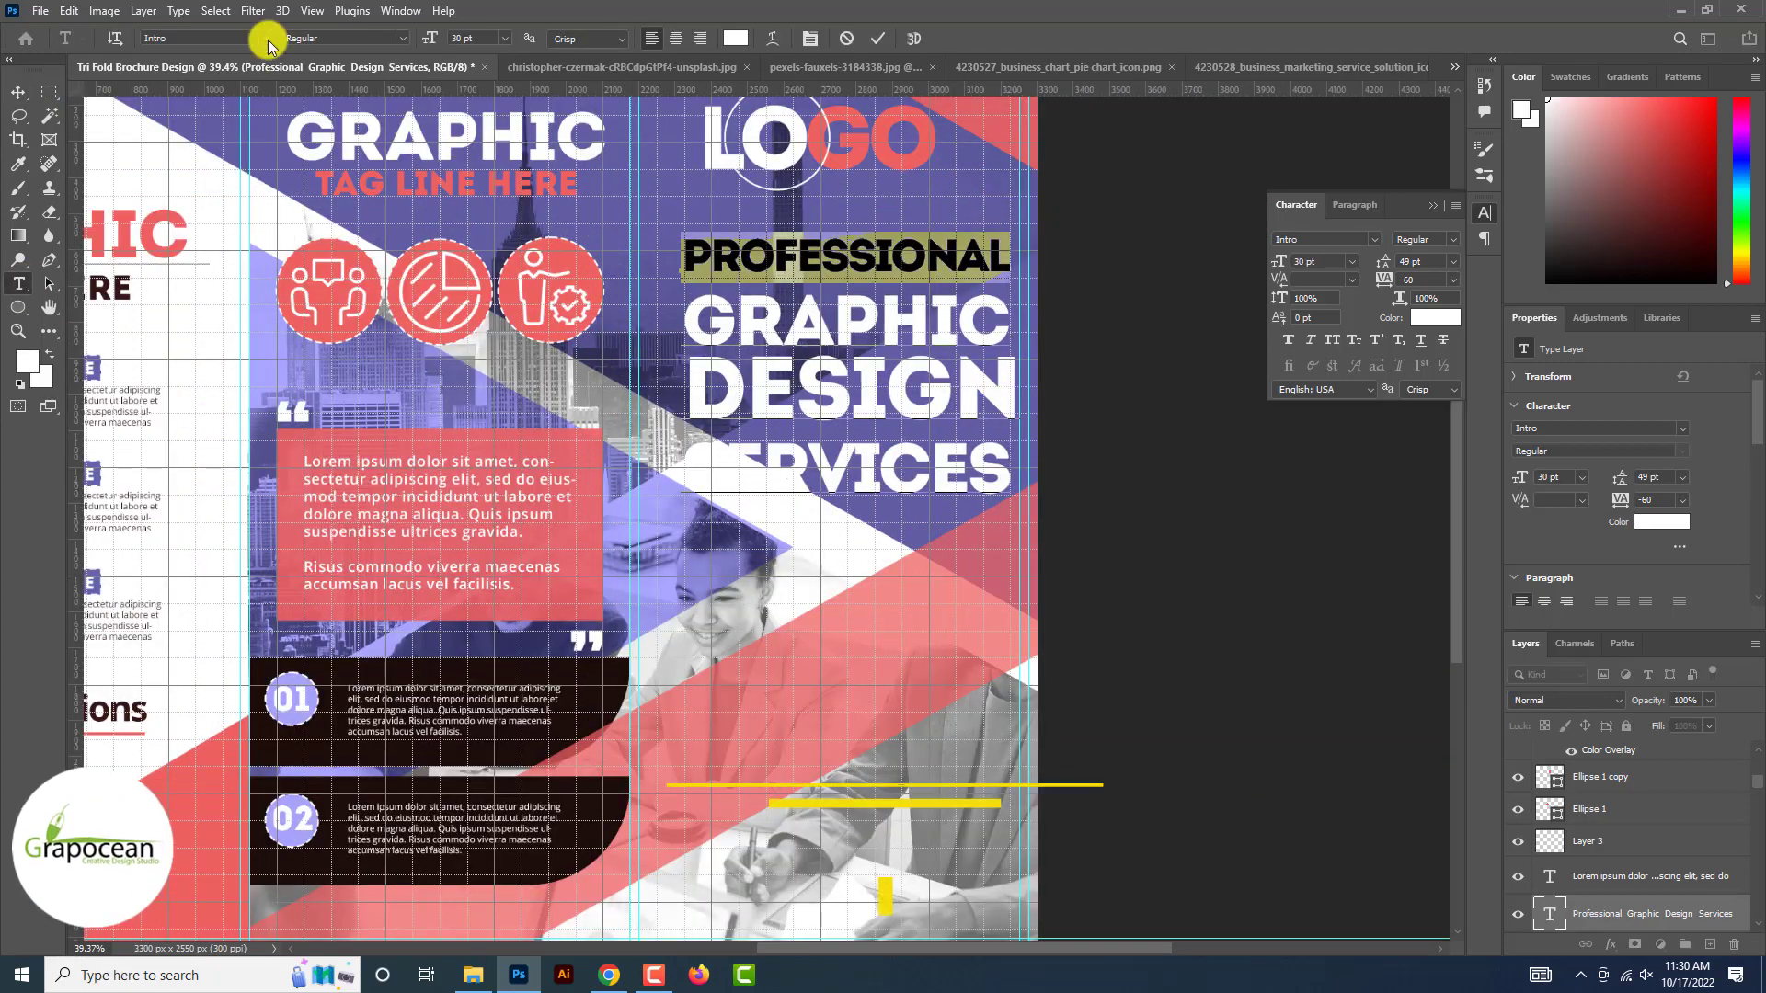
pyautogui.click(266, 39)
pyautogui.click(230, 115)
pyautogui.moveTo(1016, 416); pyautogui.dragTo(655, 292)
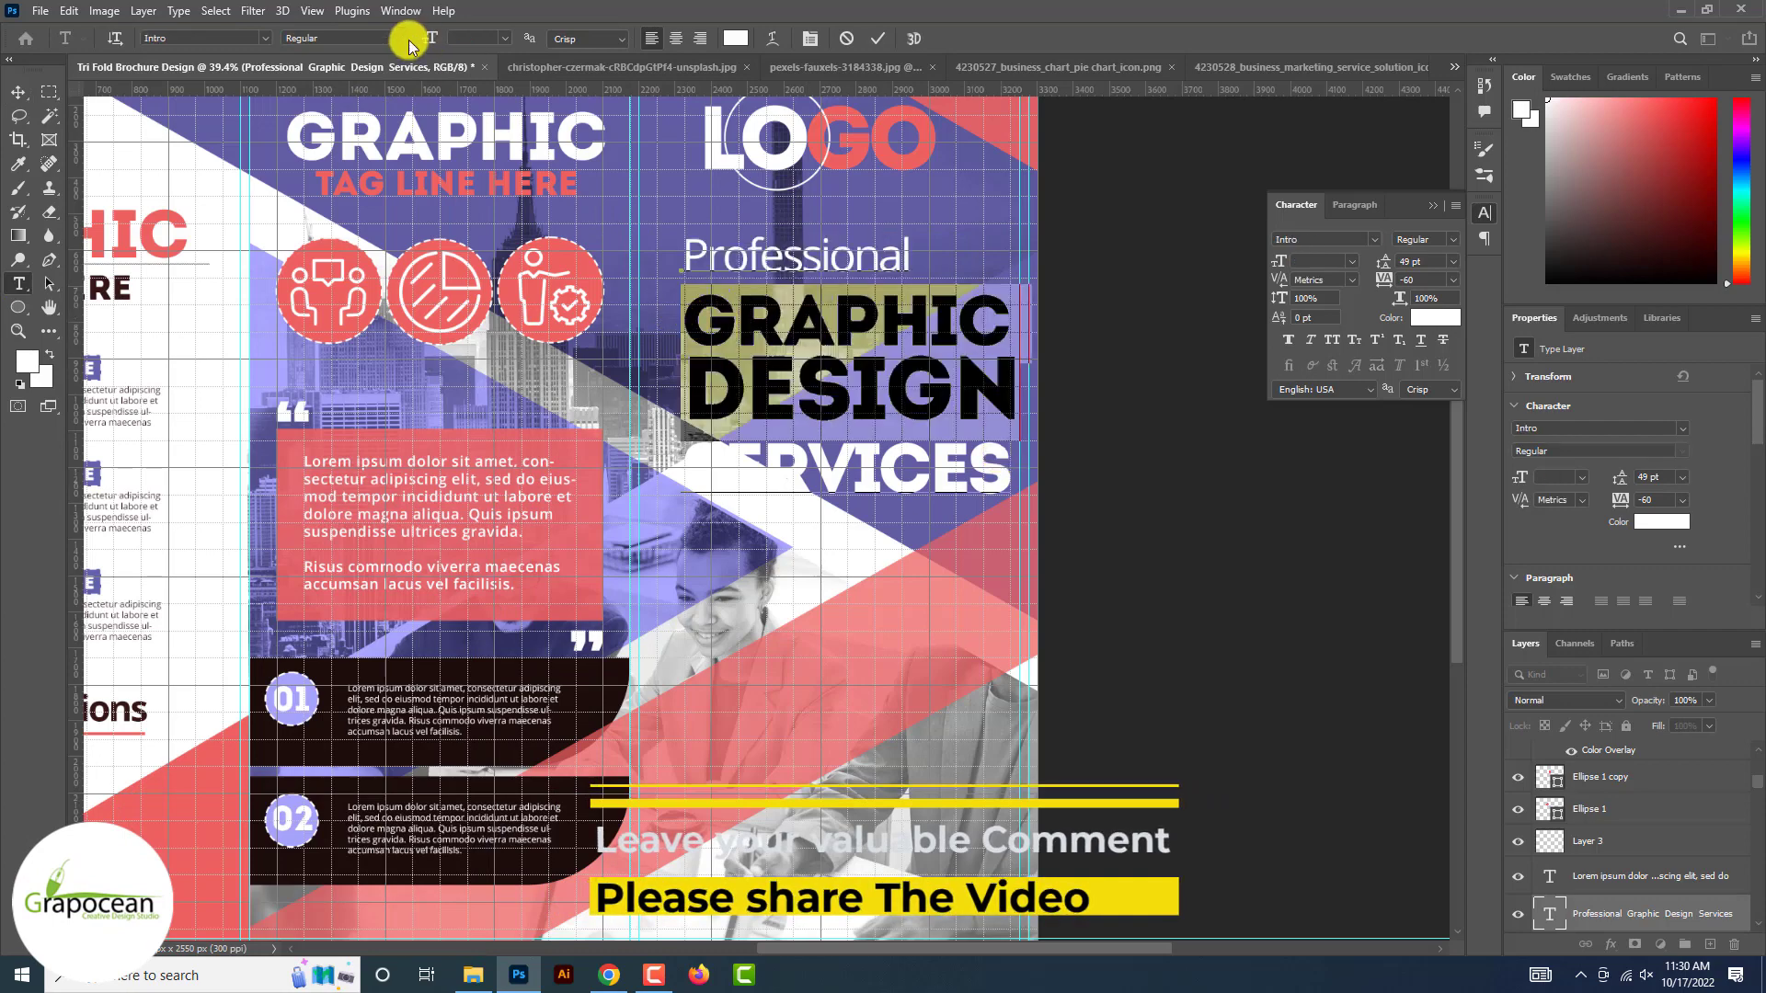
# - Scale the cover title block down, place it beneath the logo, and hide the grid and guides
pyautogui.click(19, 92)
pyautogui.moveTo(810, 318); pyautogui.dragTo(817, 298)
pyautogui.hotkey('ctrl', 't')
pyautogui.moveTo(1035, 489); pyautogui.dragTo(967, 450)
pyautogui.moveTo(833, 378)
pyautogui.mouseDown()
pyautogui.moveTo(788, 374)
pyautogui.moveTo(808, 364)
pyautogui.mouseUp()
pyautogui.press('Return')
pyautogui.hotkey('ctrl', 'h')
pyautogui.scroll(-5, 808, 364)
pyautogui.scroll(-1, 807, 372)
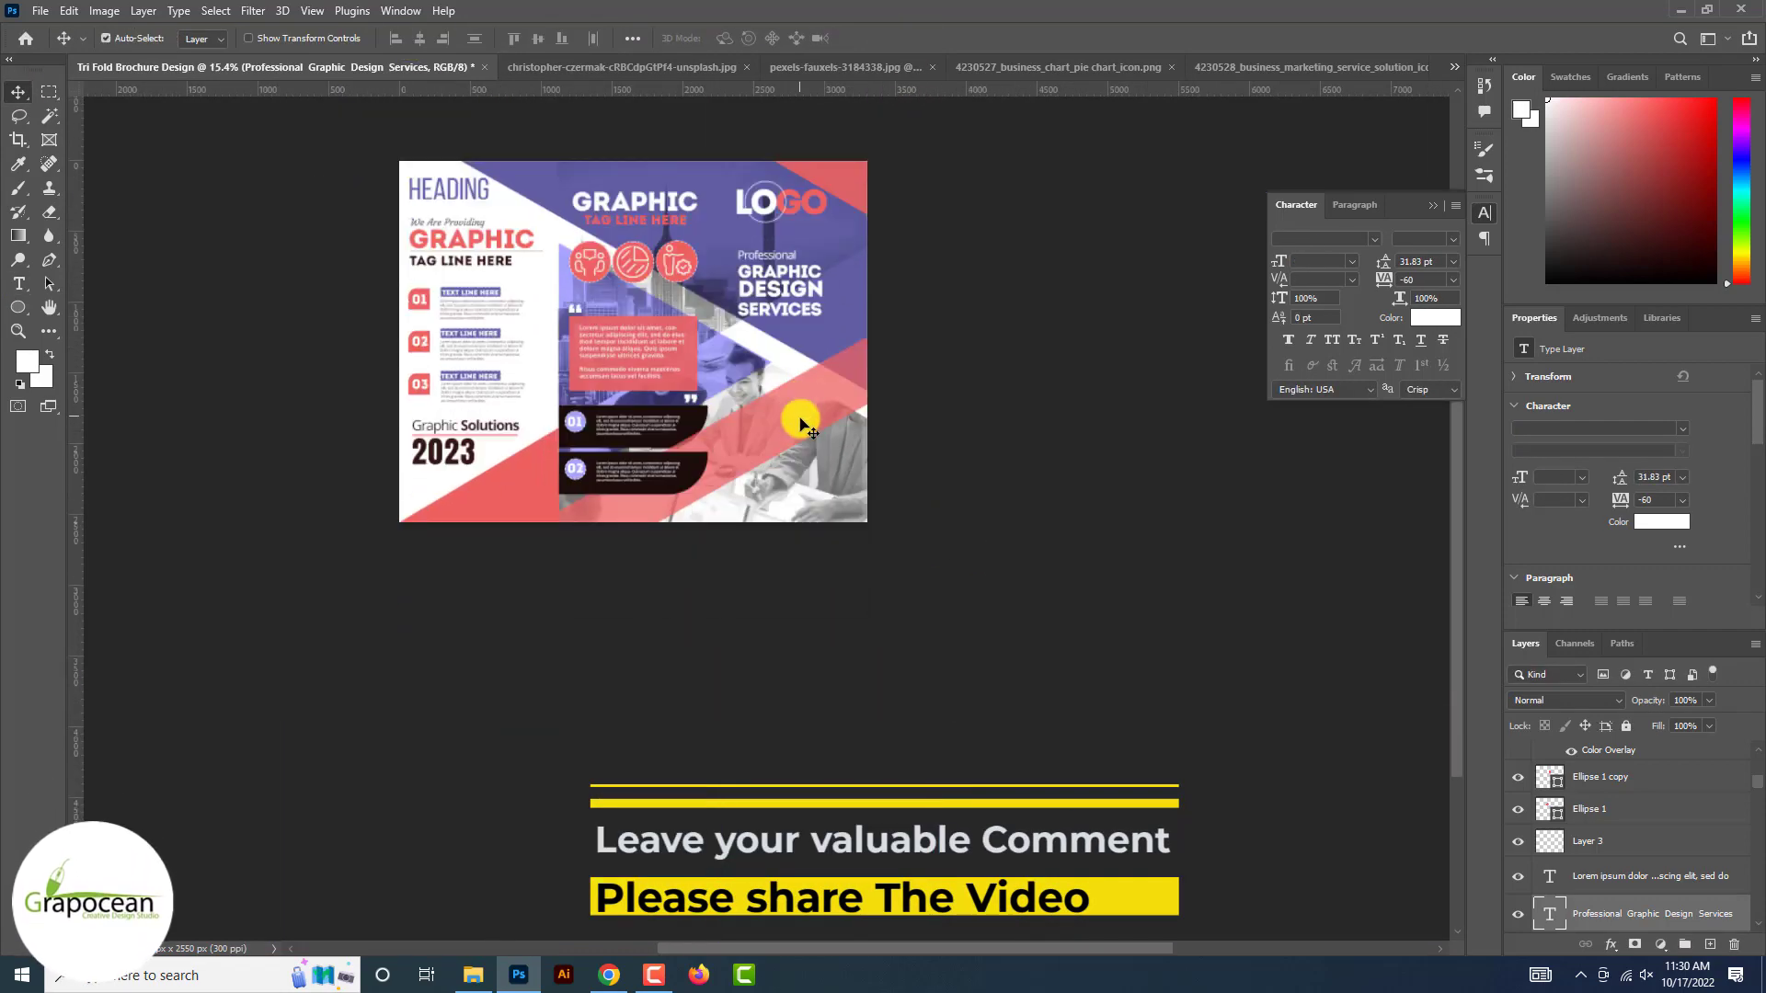
pyautogui.scroll(5, 802, 398)
pyautogui.scroll(-5, 802, 396)
pyautogui.scroll(5, 593, 368)
pyautogui.click(201, 356)
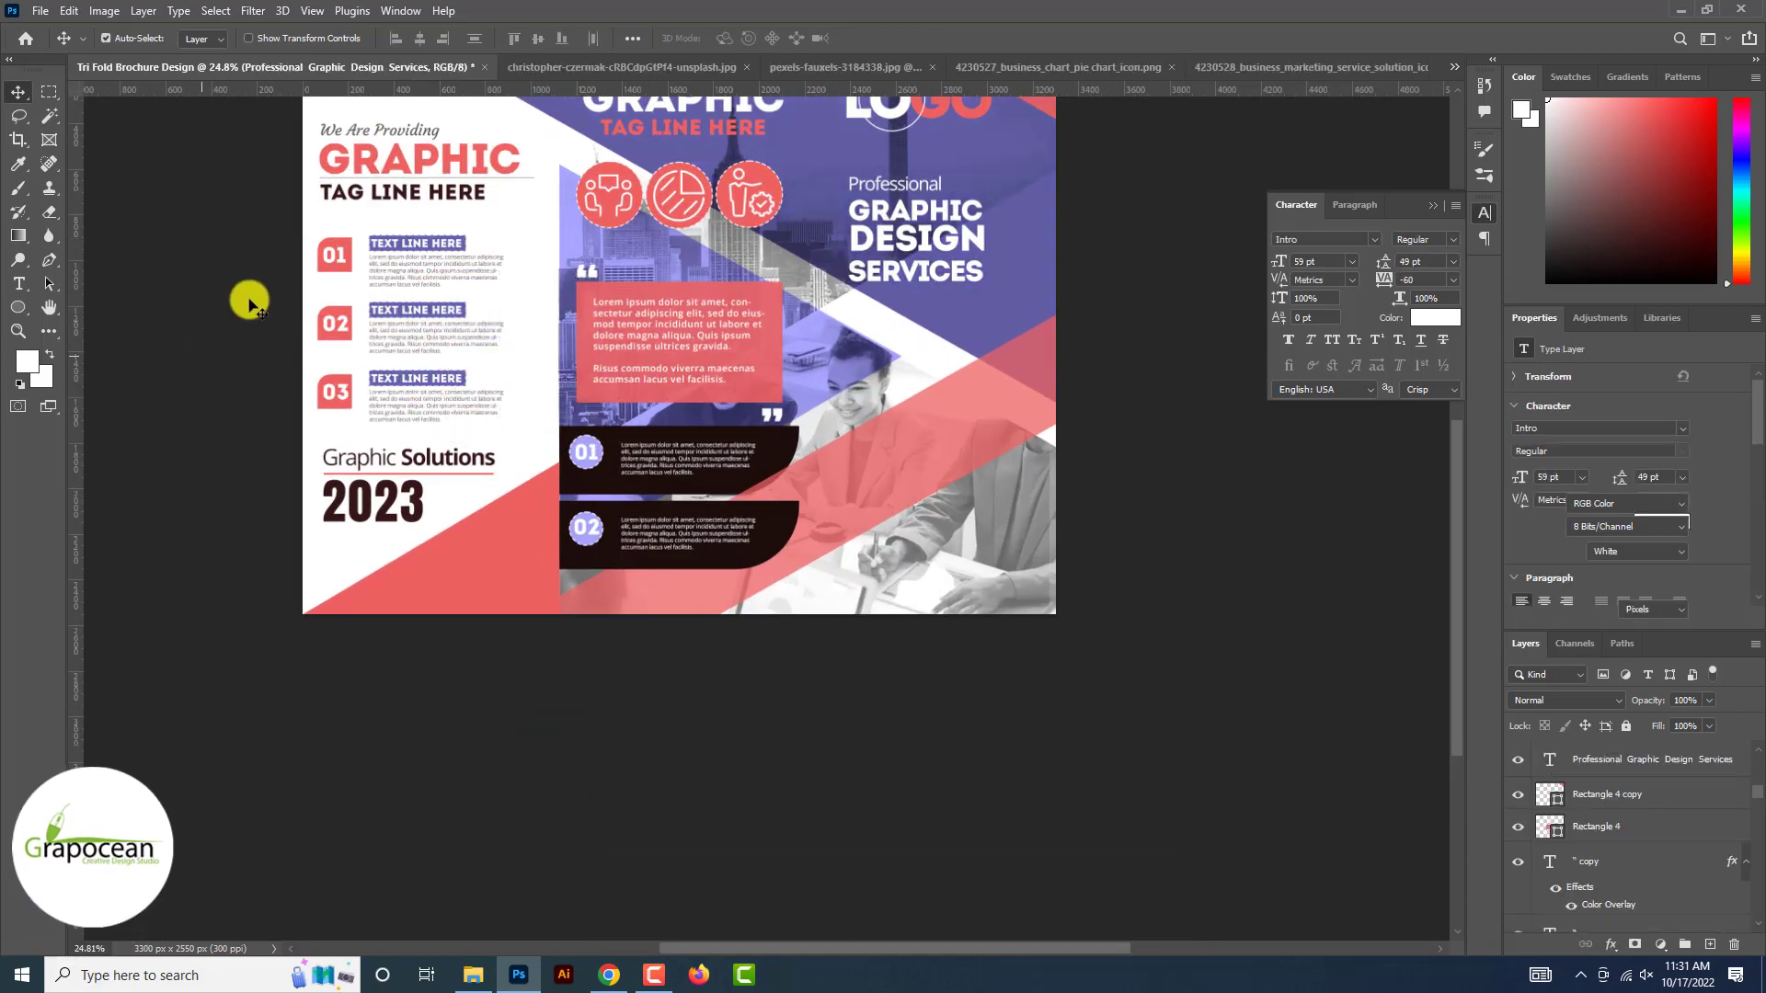
# - Group the three numbered text sections of the HEADING panel and undo the stray move of the 02 number
pyautogui.scroll(-5, 1619, 847)
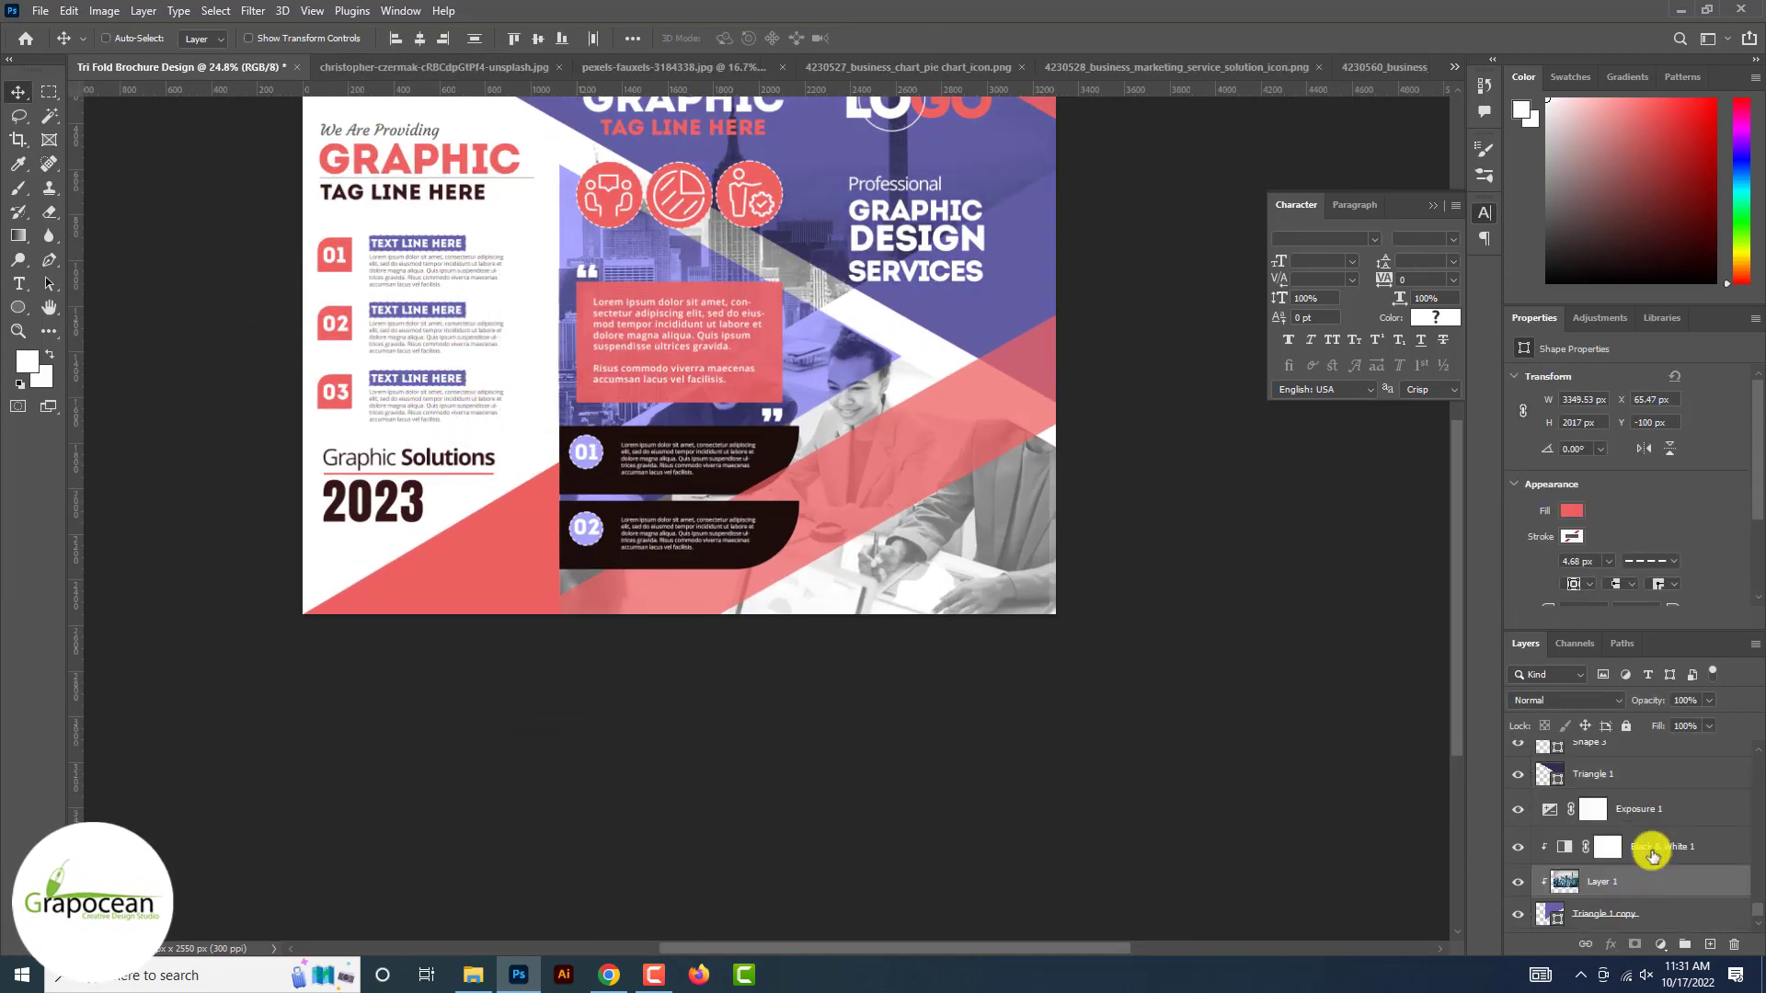
pyautogui.keyDown('ctrl'); pyautogui.click(373, 312); pyautogui.keyUp('ctrl')
pyautogui.moveTo(339, 323); pyautogui.dragTo(480, 344)
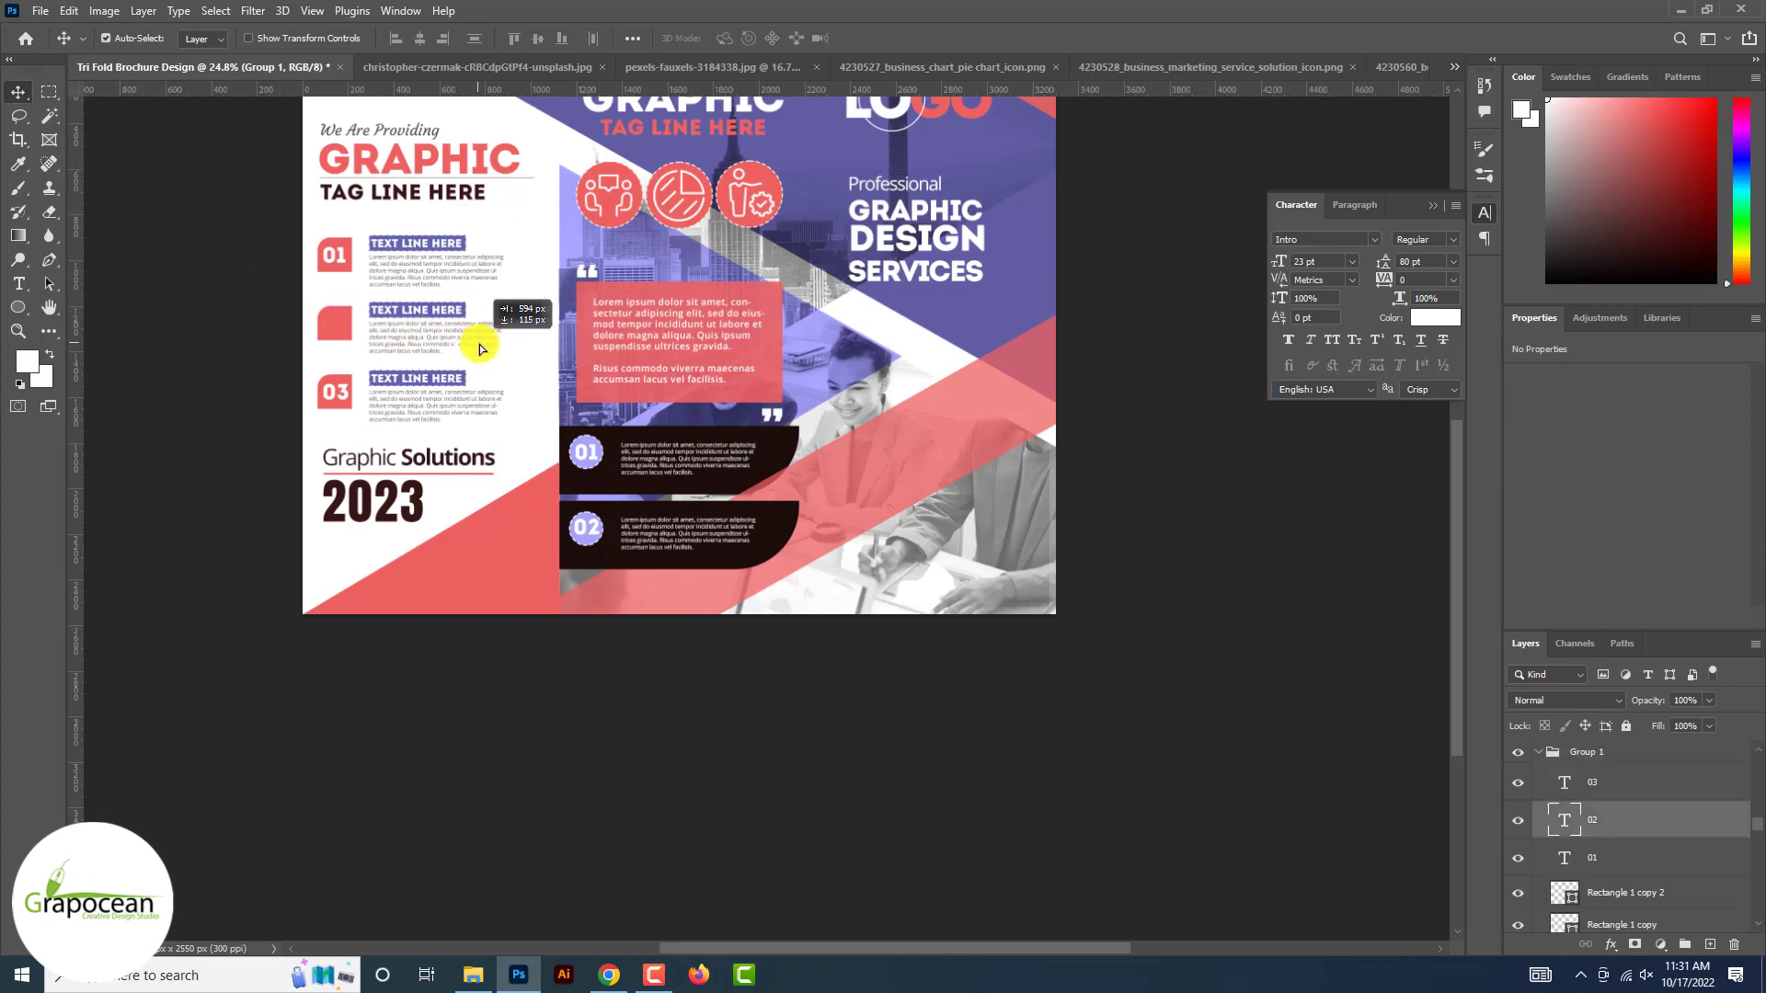
pyautogui.hotkey('ctrl', 'z')
# - Set auto-selection to Group and place a copy of the numbered sections group on the cover panel below the title
pyautogui.click(201, 38)
pyautogui.click(198, 53)
pyautogui.moveTo(347, 319); pyautogui.dragTo(844, 391)
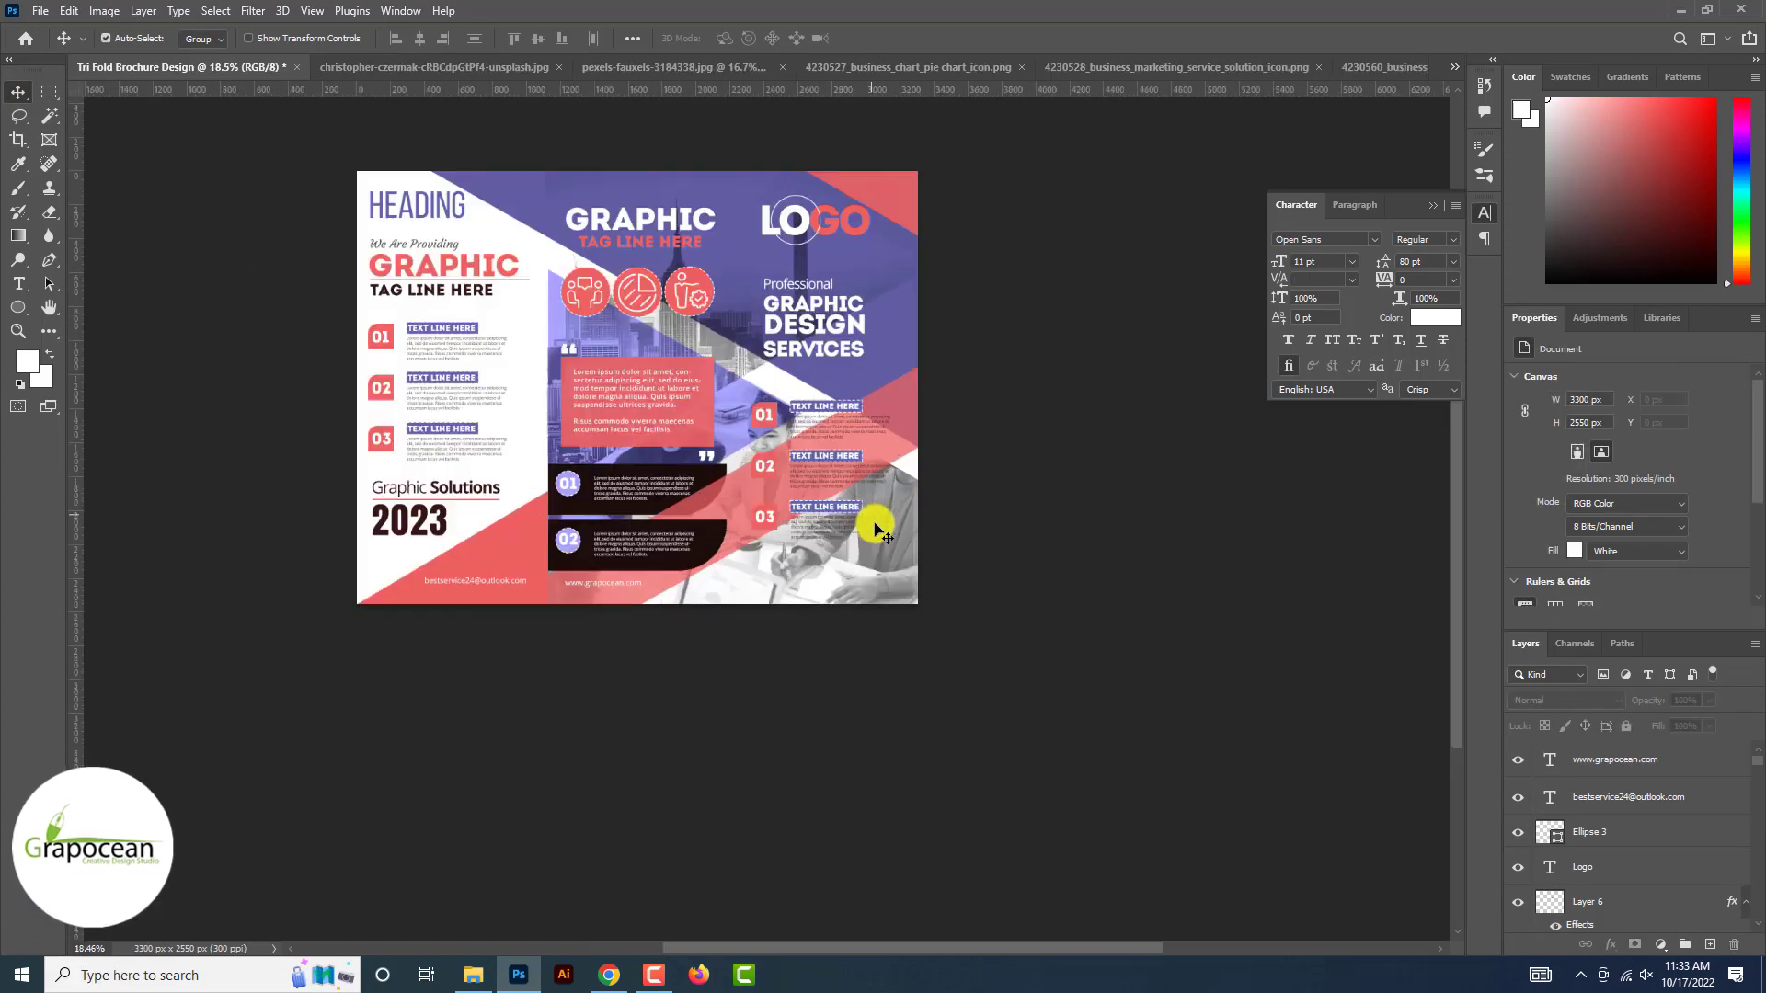
# - Align the copied numbered sections and the title block to the same left edge on the cover panel, using the grid
pyautogui.hotkey('ctrl', 'h')
pyautogui.scroll(6, 677, 501)
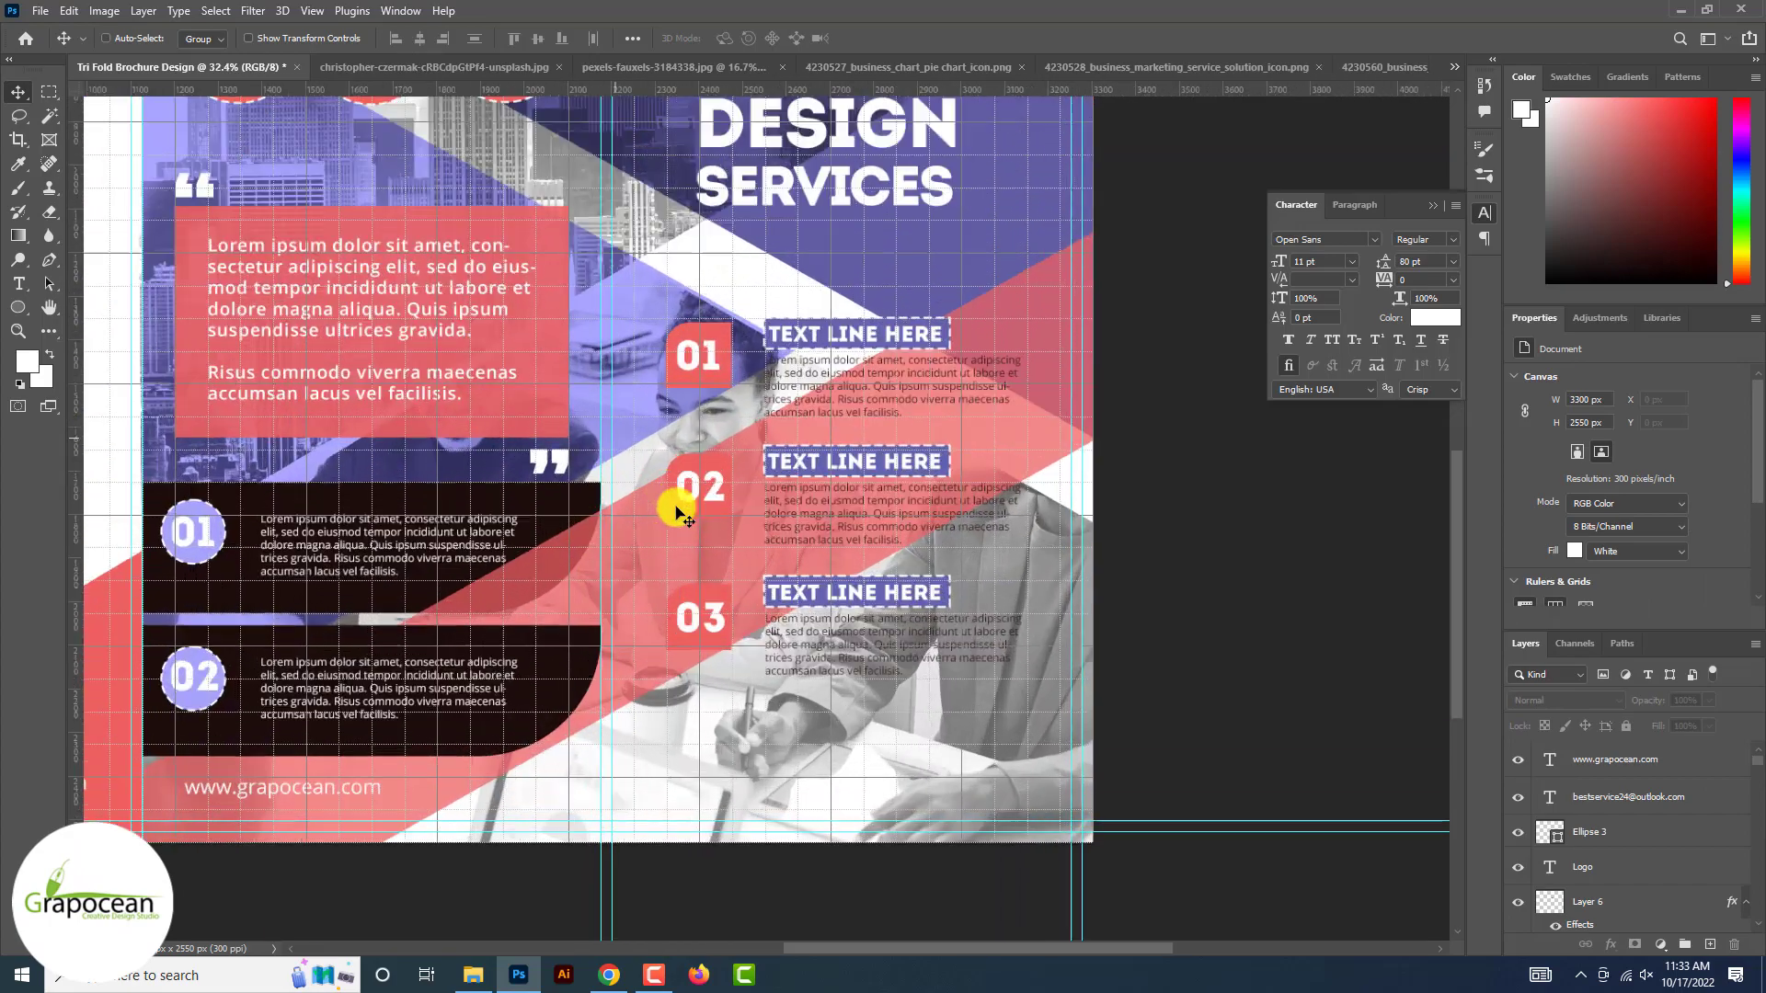
pyautogui.scroll(-3, 678, 502)
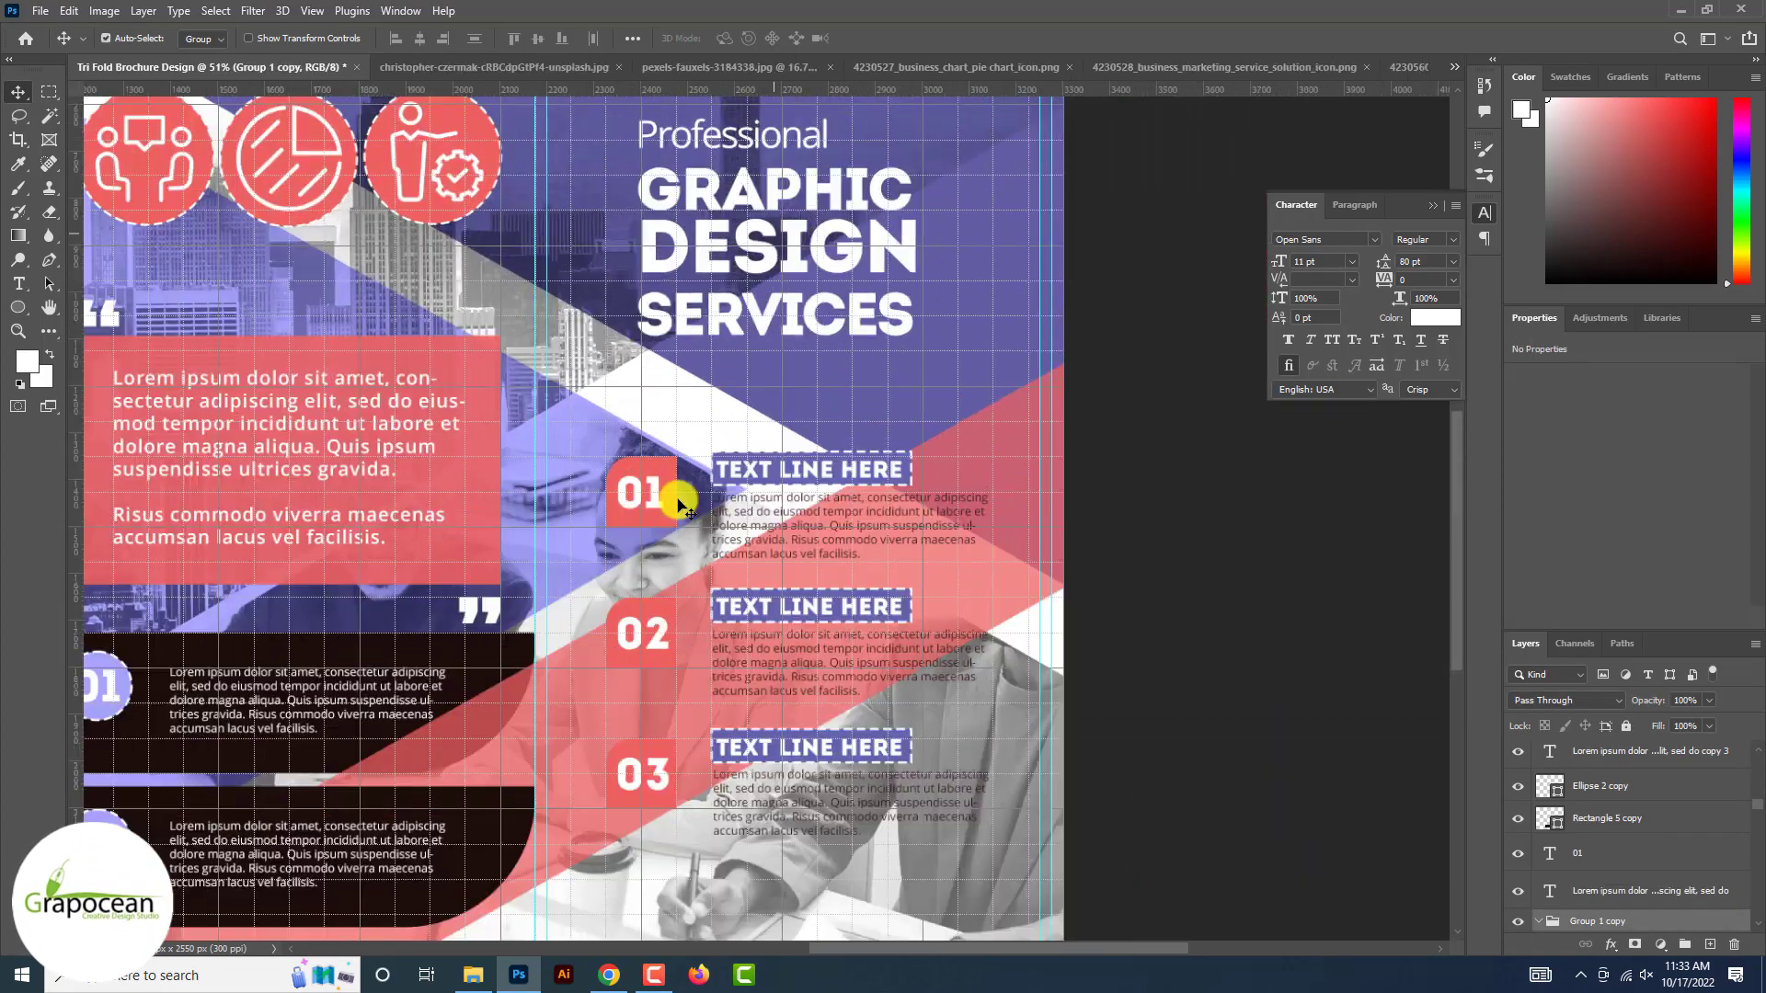
pyautogui.scroll(3, 678, 503)
pyautogui.moveTo(753, 441); pyautogui.dragTo(724, 394)
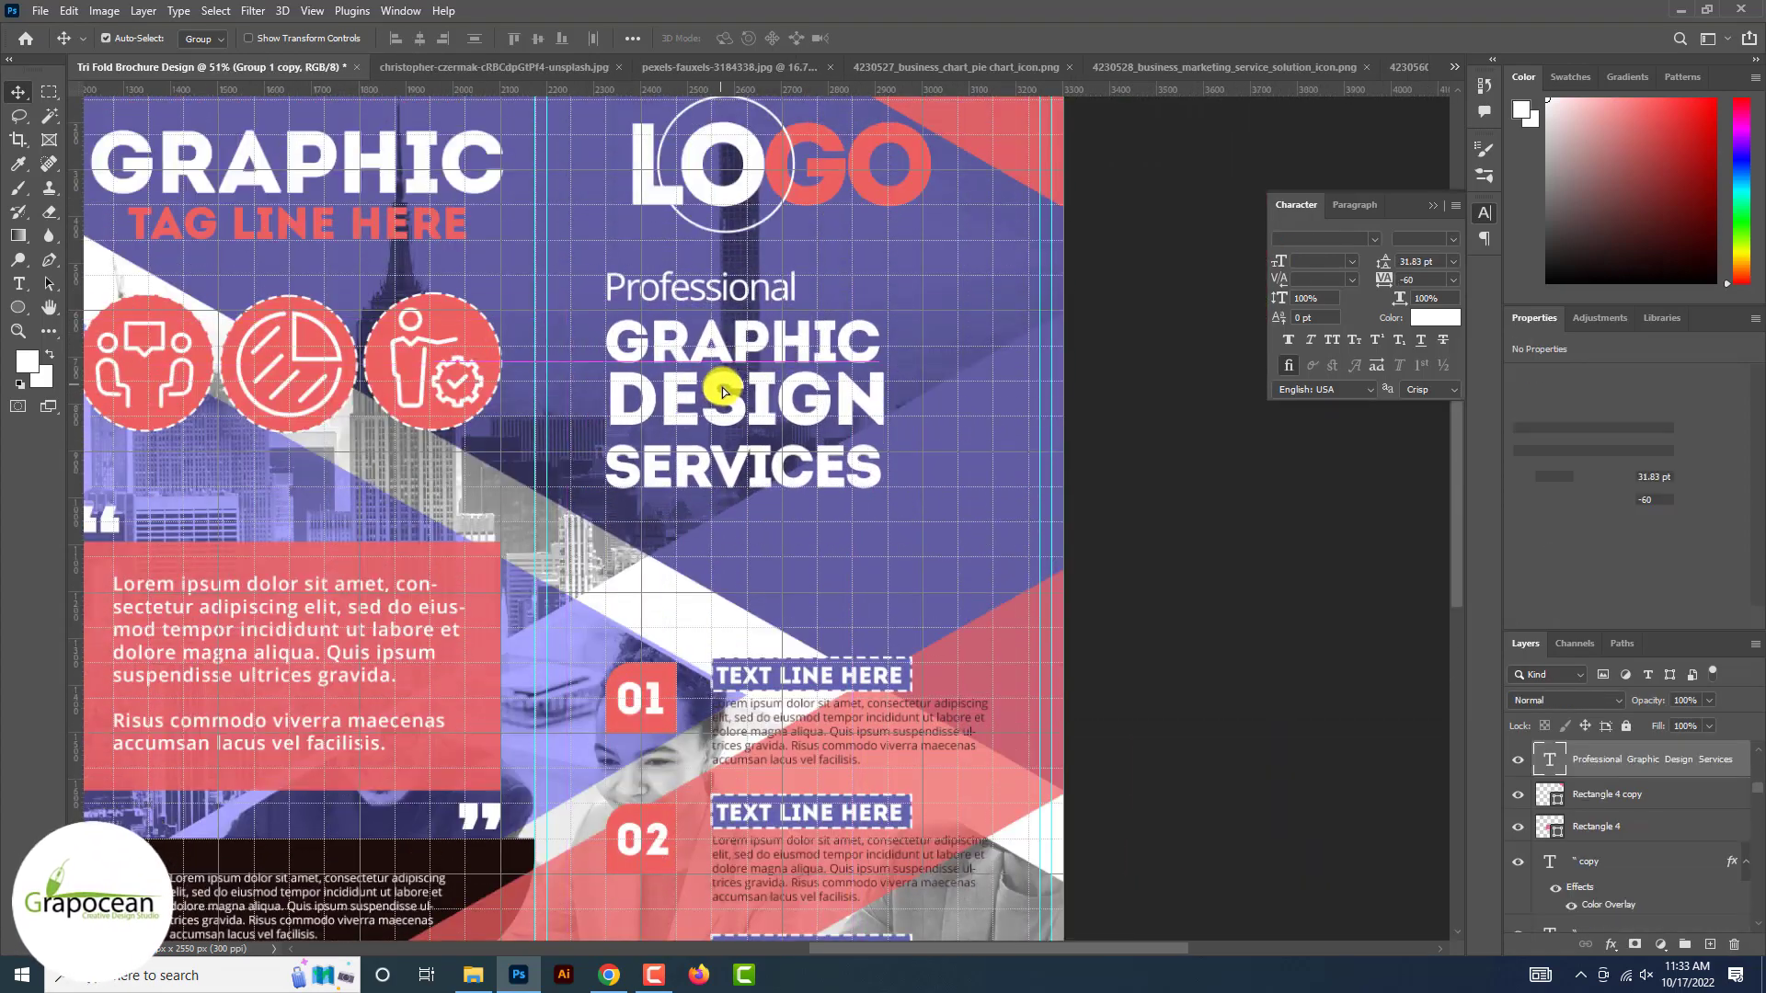
pyautogui.scroll(-6, 720, 386)
pyautogui.scroll(3, 772, 539)
pyautogui.hotkey('ctrl', 'h')
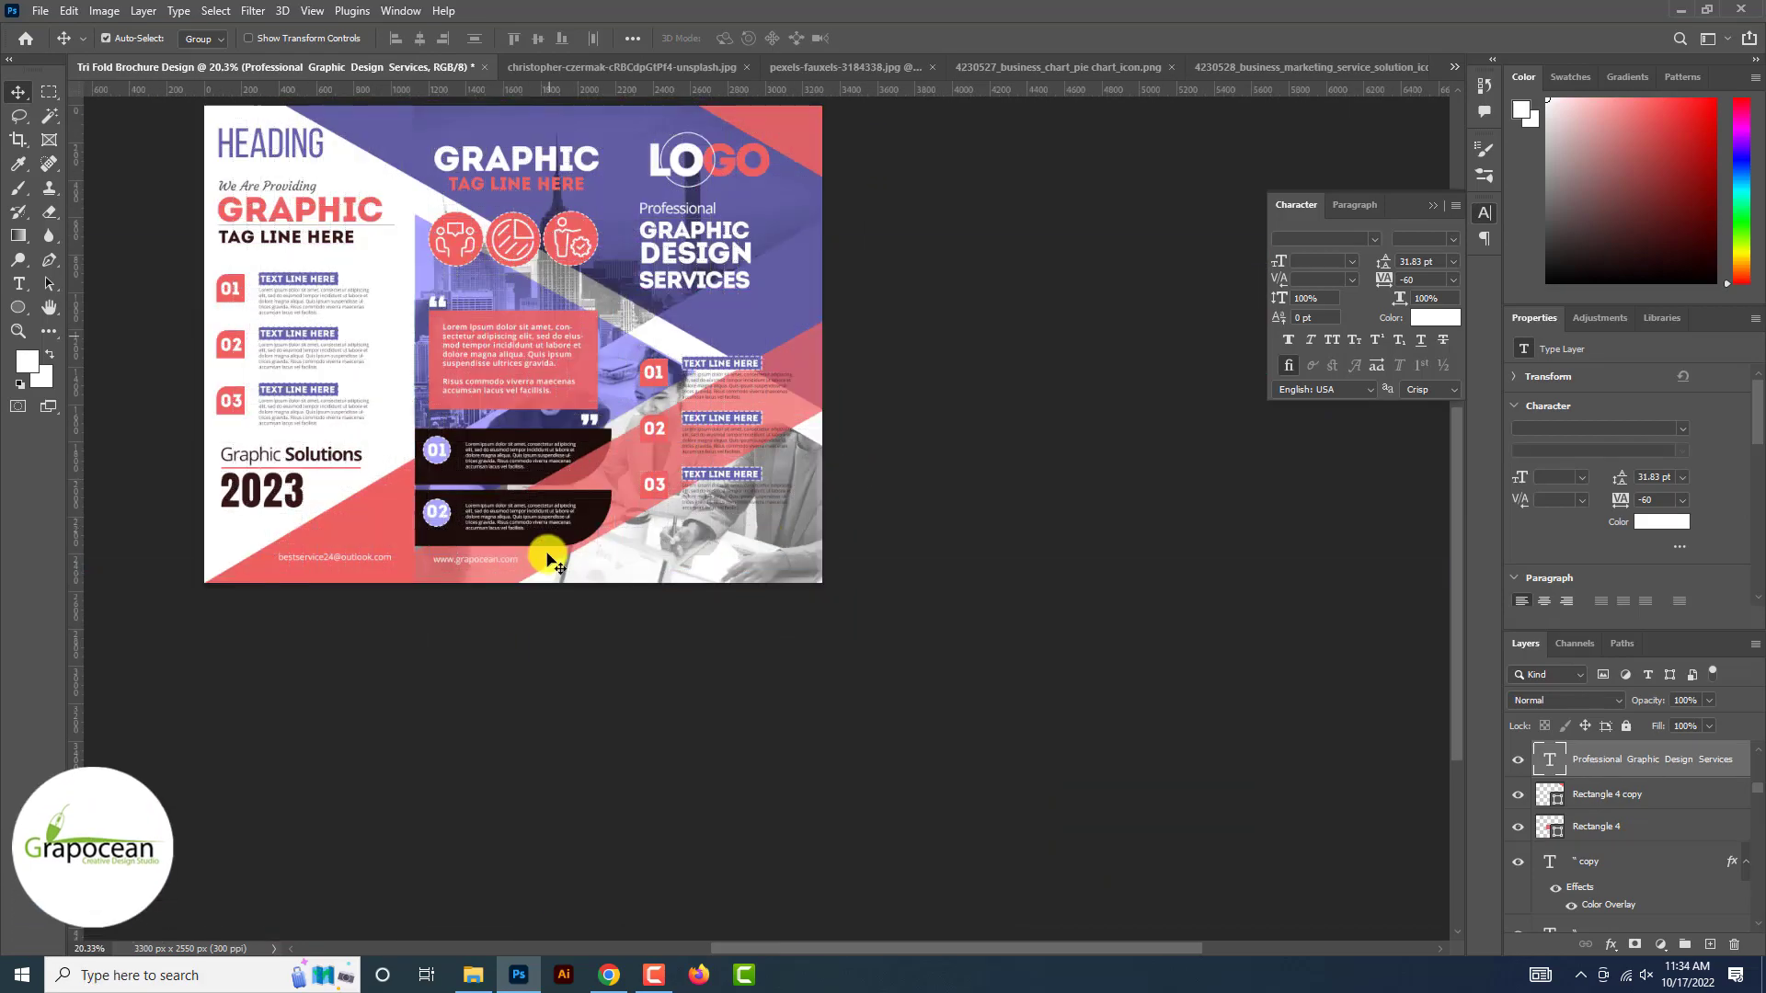